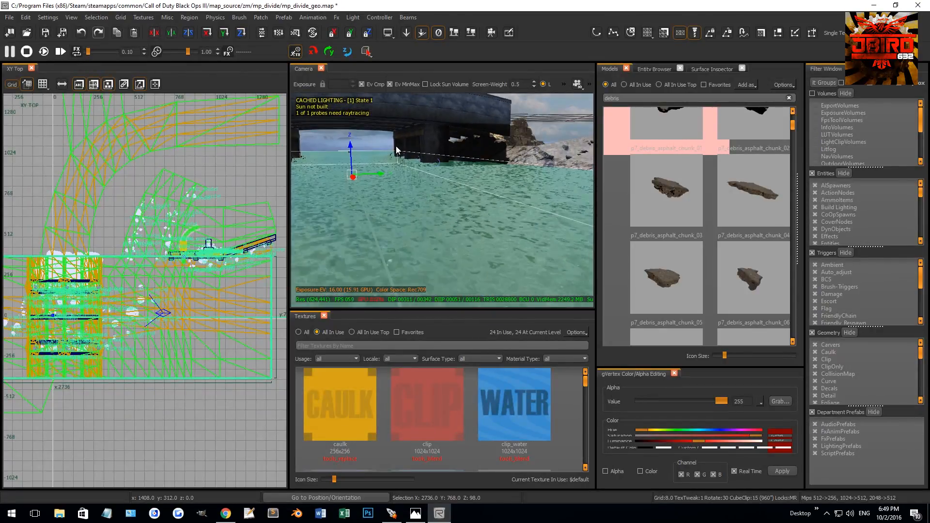
Look through the Wave entity types and examine the existing water surface's wave_water properties
left_click(653, 68)
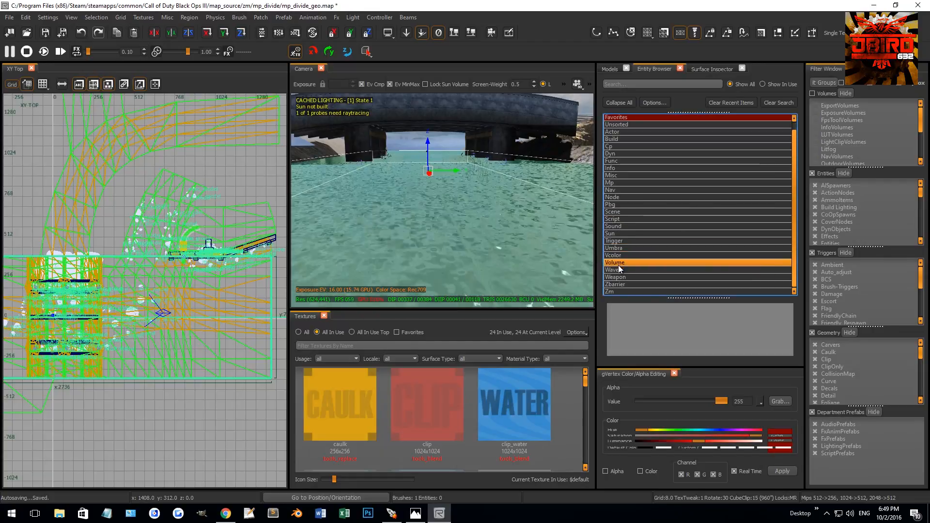
left_click(613, 279)
scroll(630, 276, "down", 2)
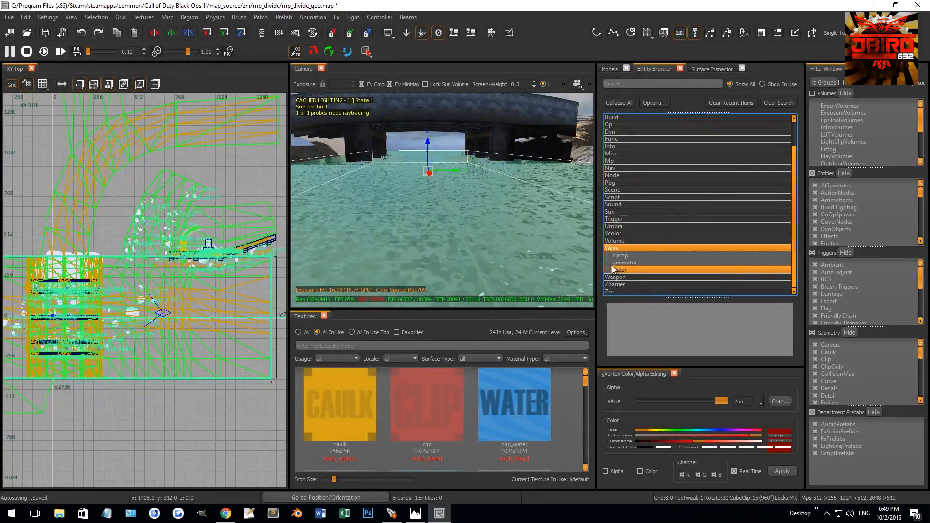
left_click(614, 70)
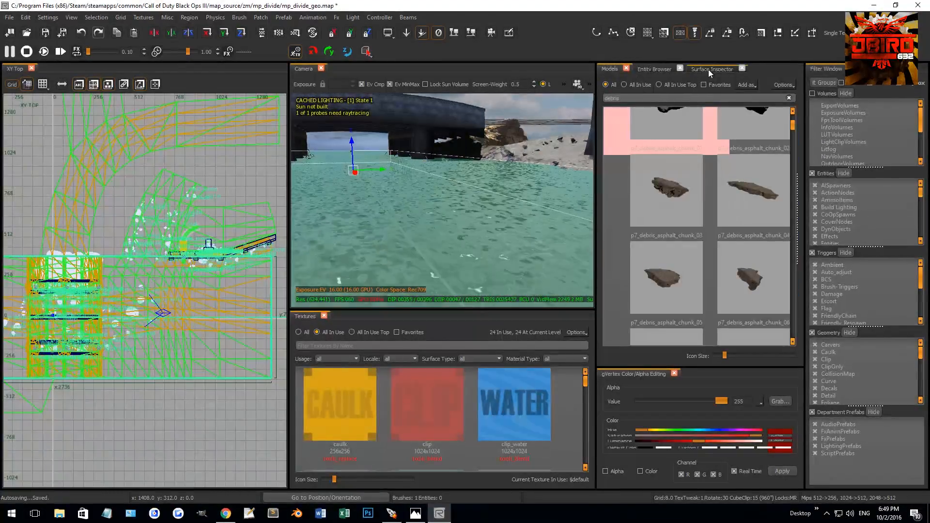
key("n")
scroll(680, 162, "up", 1)
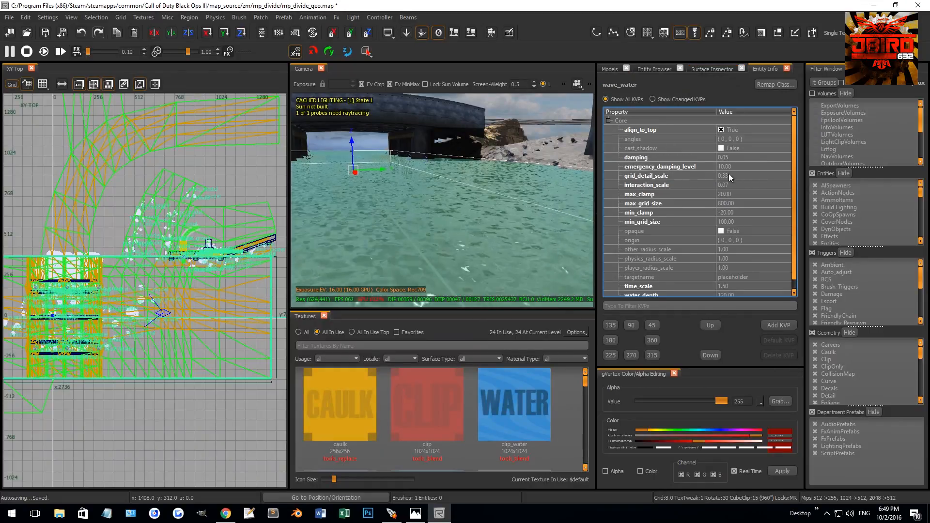
mouse_move(793, 143)
left_mouse_down()
mouse_move(793, 157)
mouse_move(795, 130)
left_mouse_up()
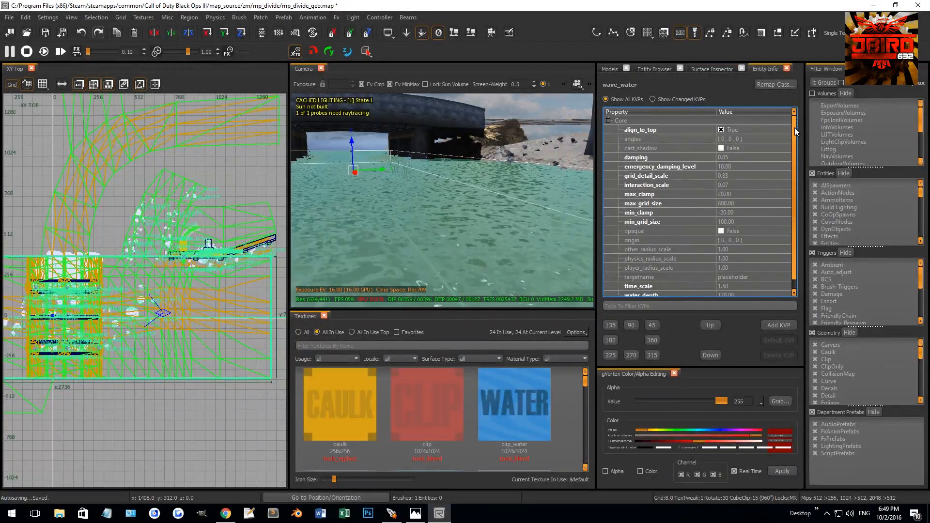
right_click_drag(459, 219, 457, 218)
key("Escape")
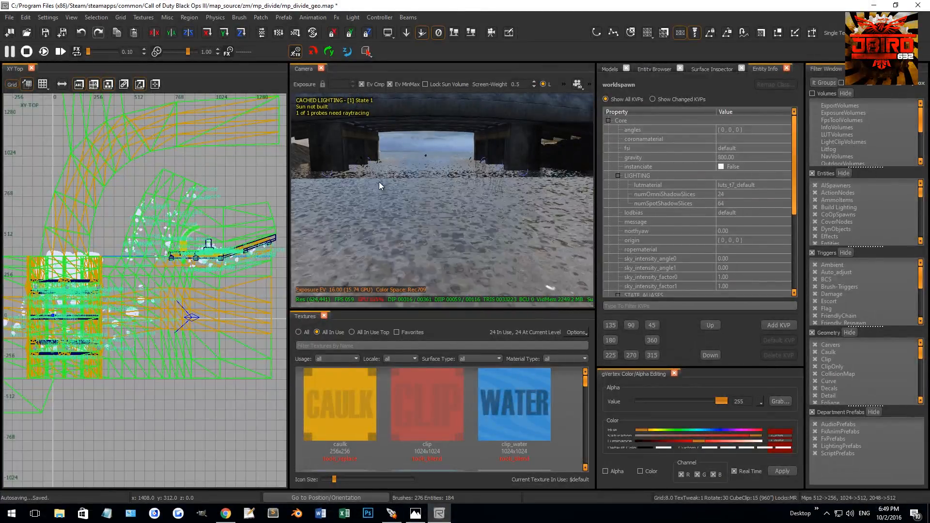
Show the map's volumes and examine the weather color, gloss and normal maps of the volume_weathergrime near the bridge
mouse_move(486, 209)
right_mouse_down()
mouse_move(469, 213)
mouse_move(476, 202)
right_mouse_up()
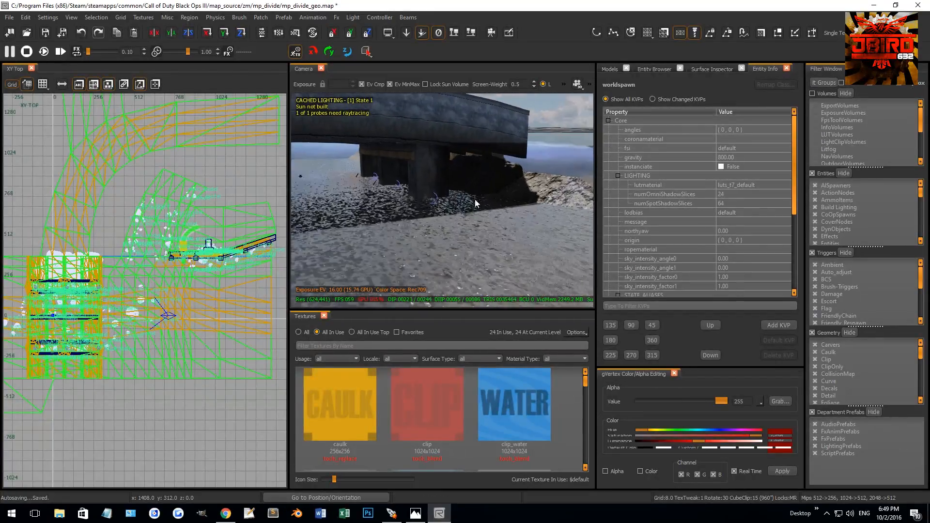
mouse_move(455, 236)
right_mouse_down()
mouse_move(463, 209)
mouse_move(454, 235)
right_mouse_up()
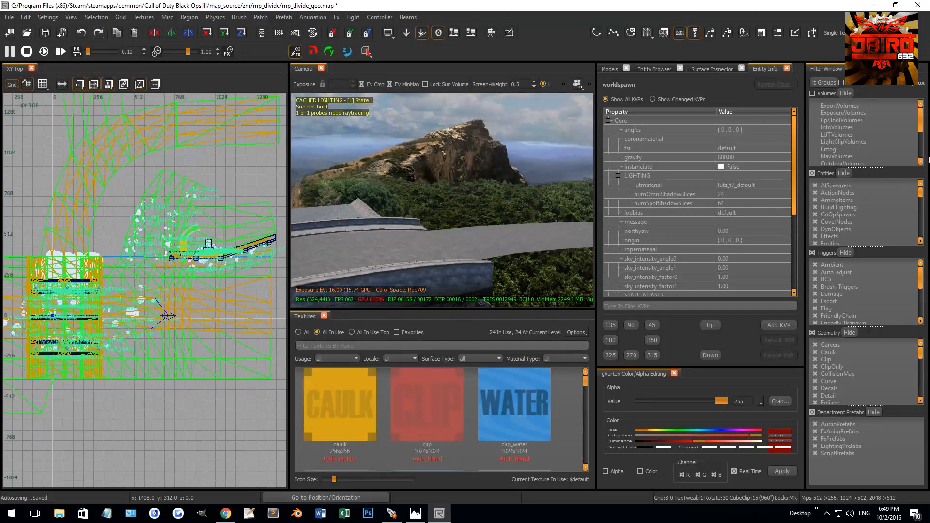
left_click(813, 93)
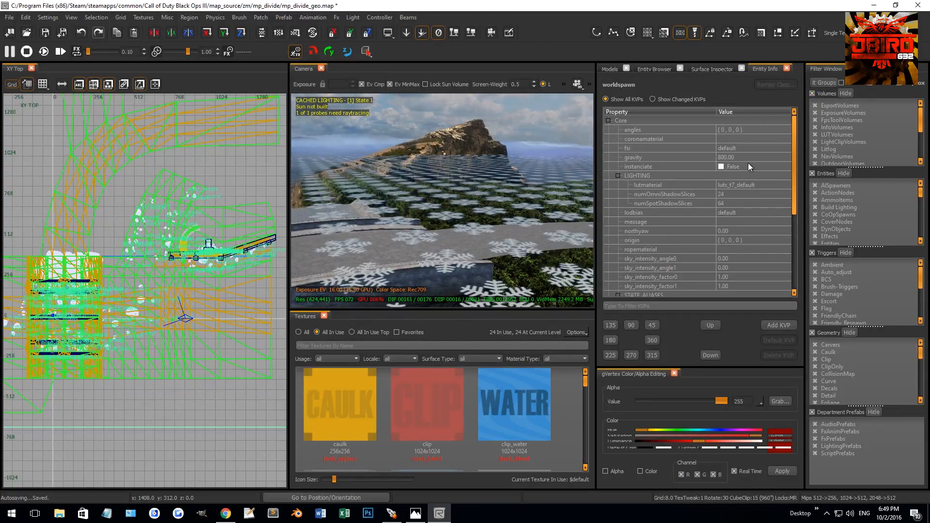
left_click(481, 194, "shift")
right_click_drag(480, 194, 490, 182)
right_click_drag(397, 185, 420, 173)
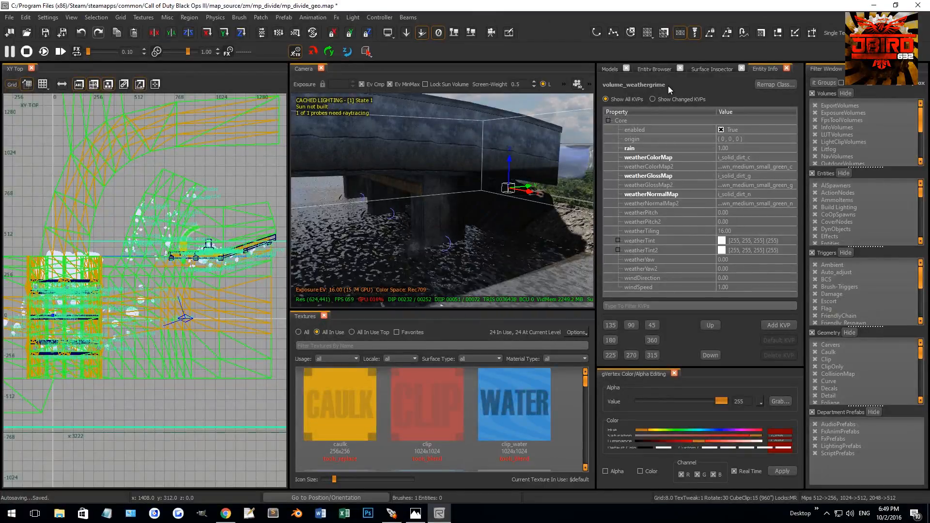
left_click(748, 159)
left_click(744, 176)
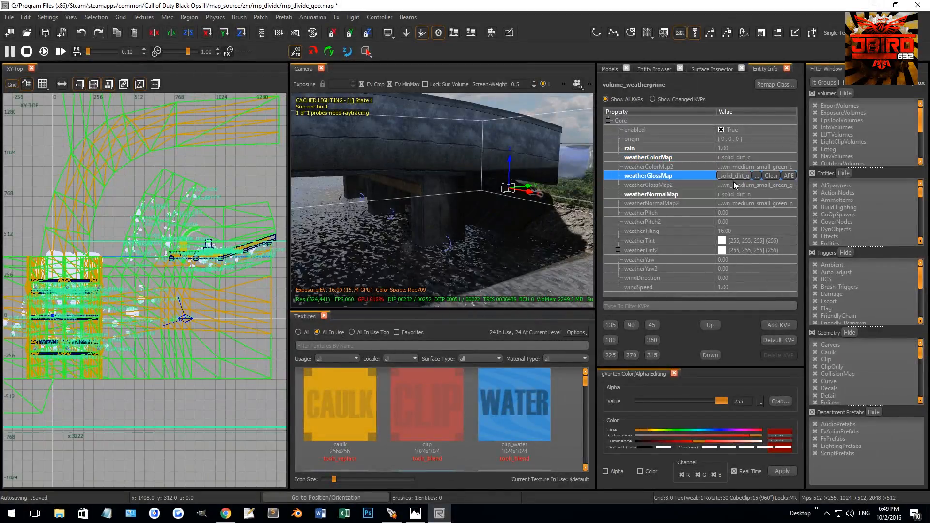
left_click(738, 195)
right_click_drag(501, 215, 501, 216)
key("Escape")
right_click_drag(456, 176, 473, 159)
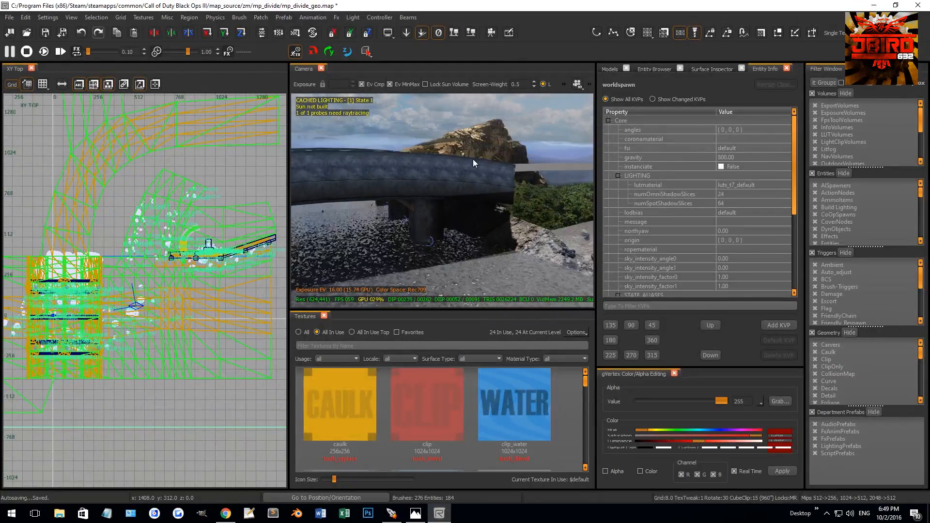
right_click_drag(487, 200, 483, 232)
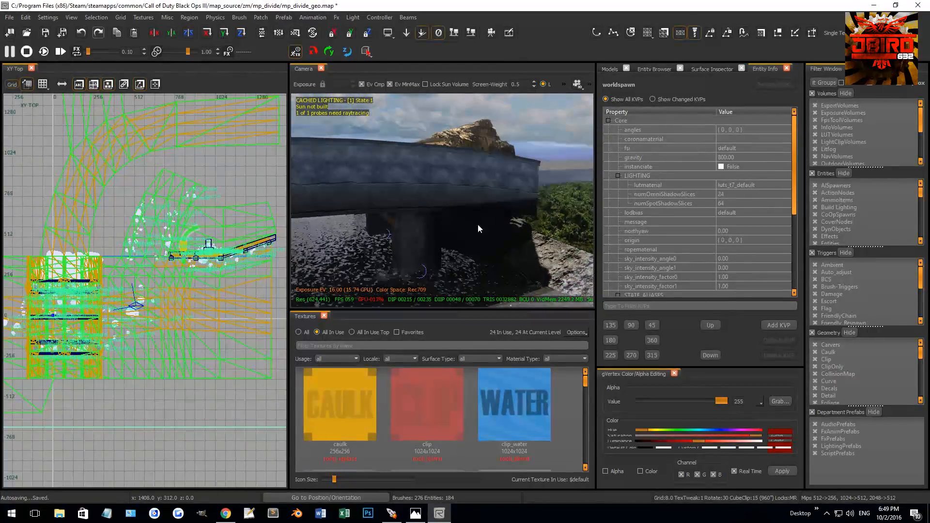
right_click_drag(484, 194, 418, 212)
left_click(533, 253, "shift")
mouse_move(520, 248)
right_mouse_down()
mouse_move(501, 169)
mouse_move(447, 173)
right_mouse_up()
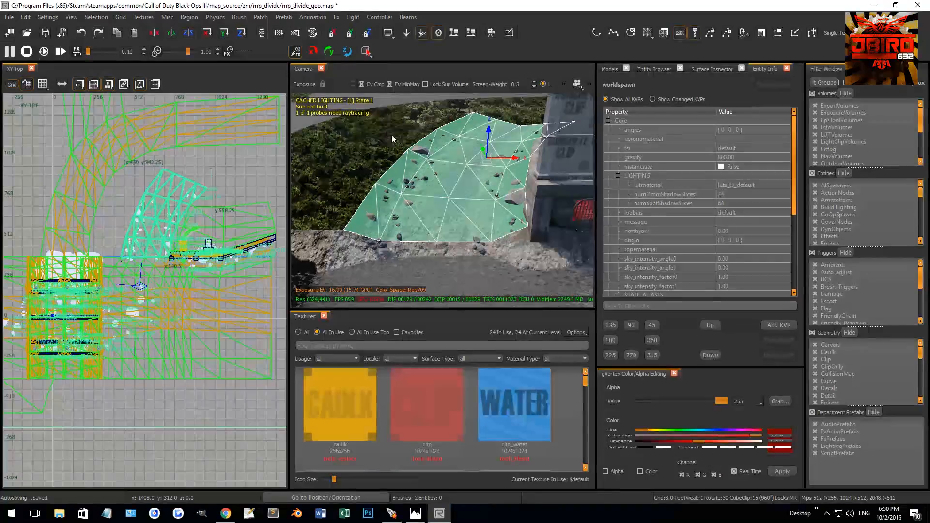
right_click_drag(390, 178, 491, 192)
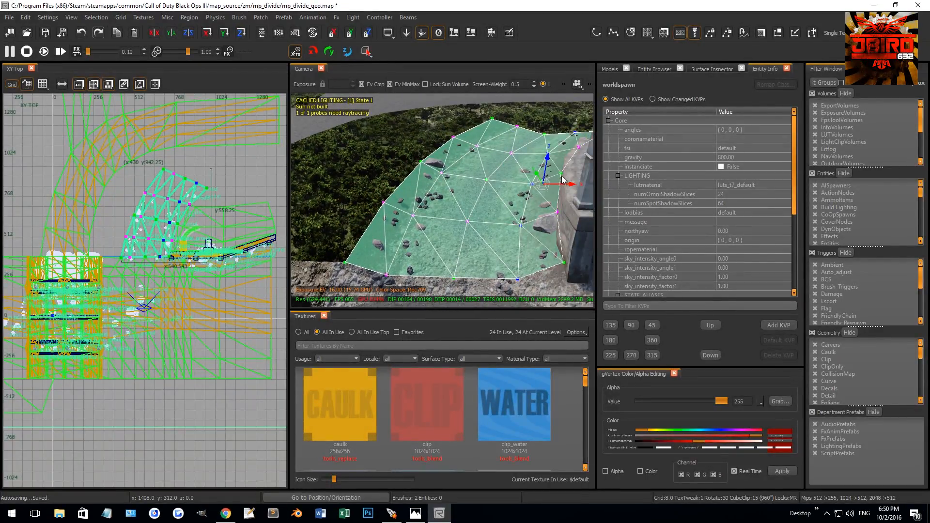
right_click_drag(536, 192, 509, 189)
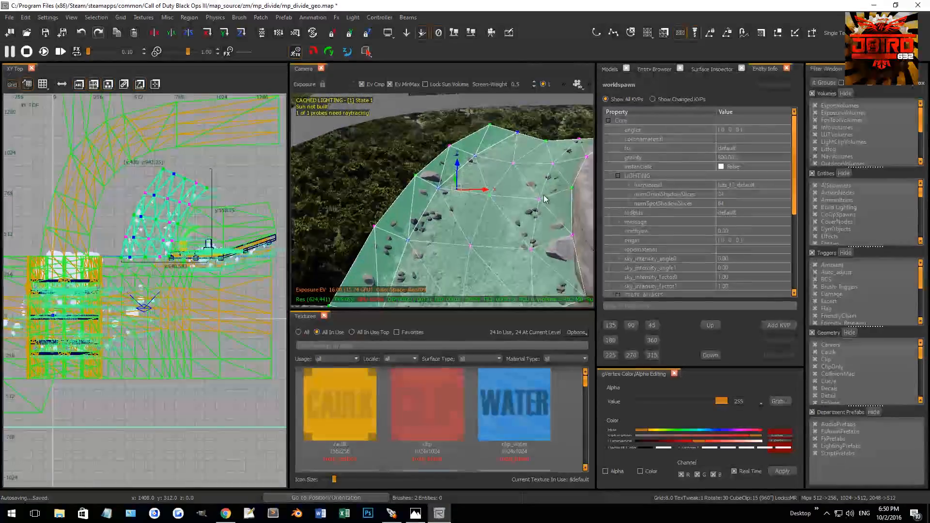
key("Escape")
Extrude the outer edge vertices of the rocky slope's terrain patch into a new terrain strip along the slope
left_click(406, 197, "shift")
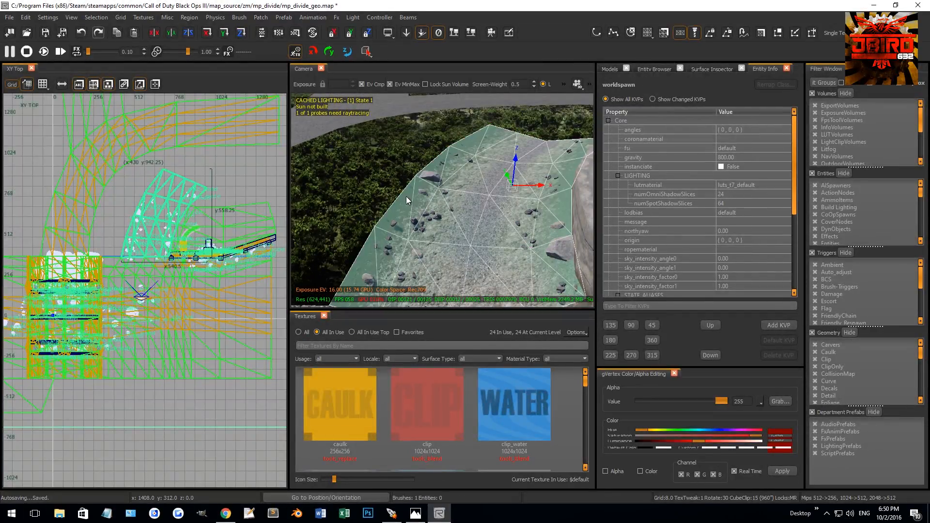
key("v")
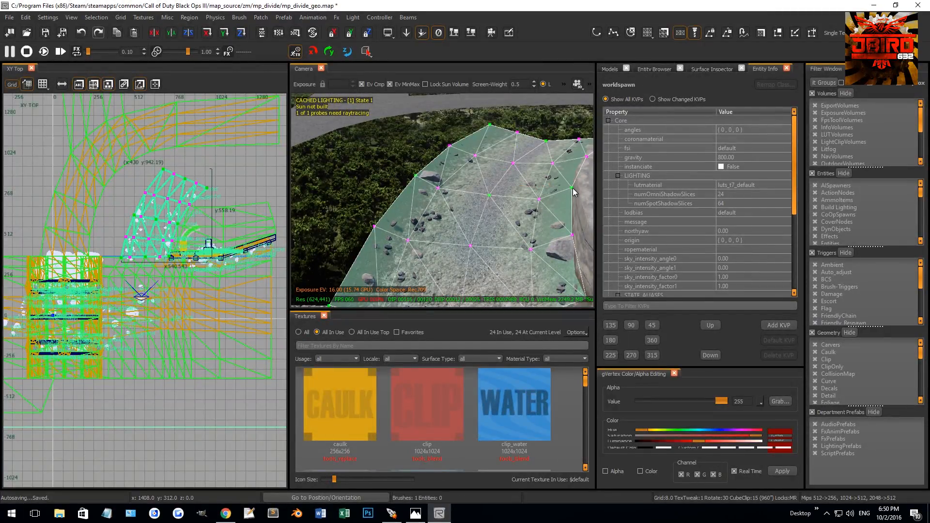
left_click_drag(484, 195, 437, 193)
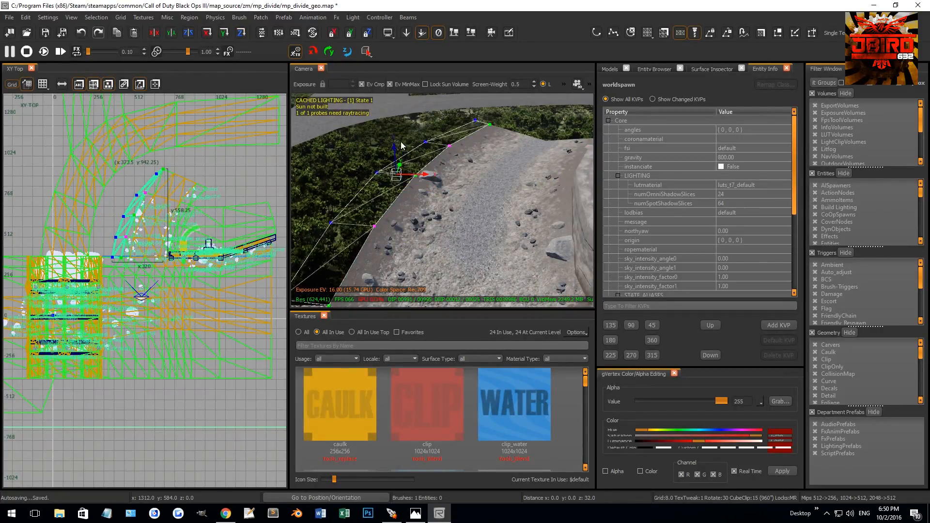
Pull the strip's outer vertices inward in the top view so they follow the slope's curved edge closely
scroll(146, 236, "up", 4)
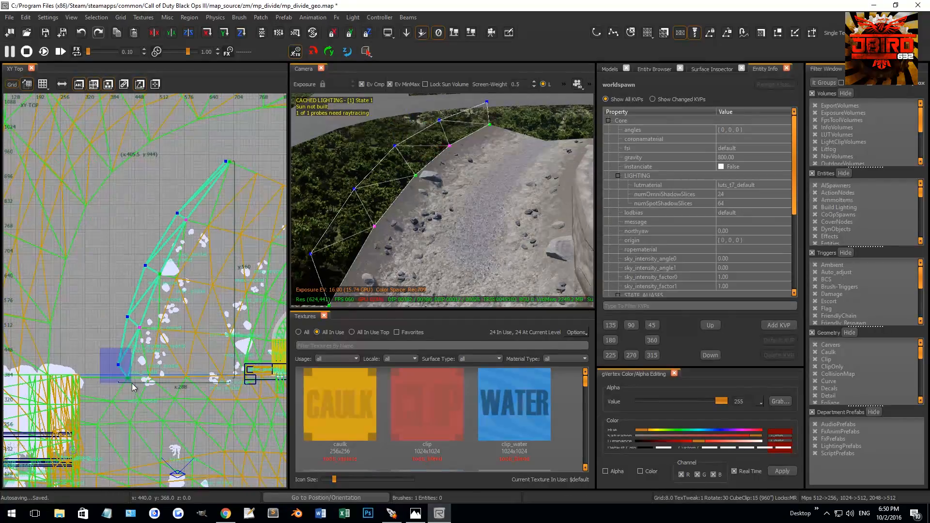
left_click_drag(123, 310, 140, 325)
left_click_drag(138, 256, 160, 273)
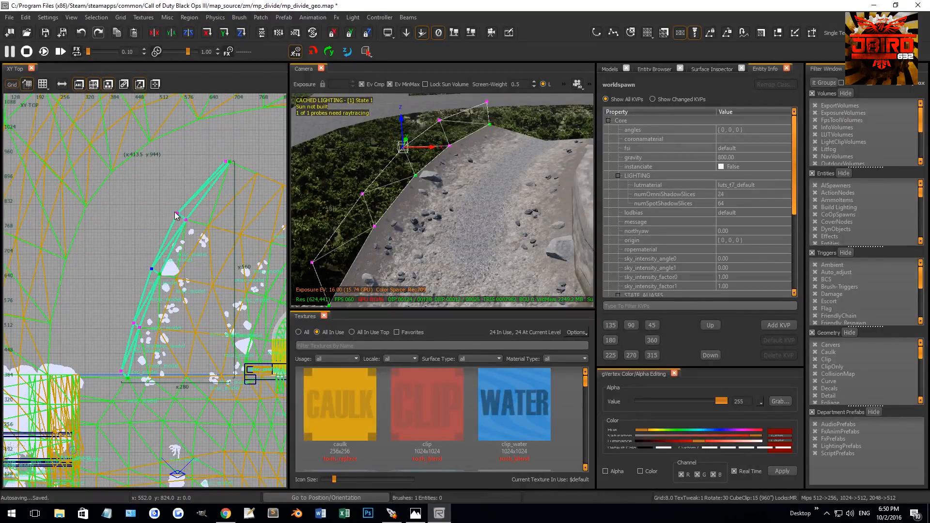
Adjust the upper vertices of the new strip in the 3D view to shape it as a low wall
right_click_drag(475, 193, 464, 148)
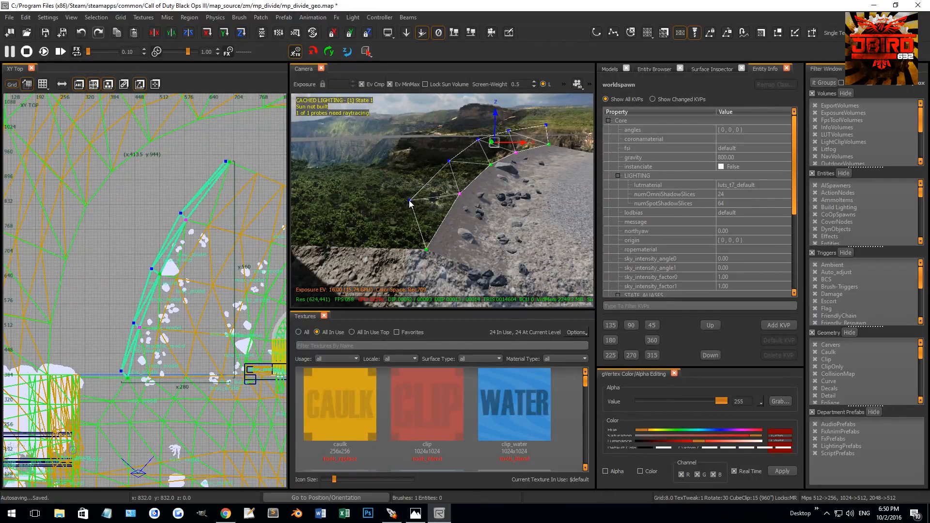
left_click_drag(408, 173, 414, 155)
right_click_drag(415, 154, 409, 171)
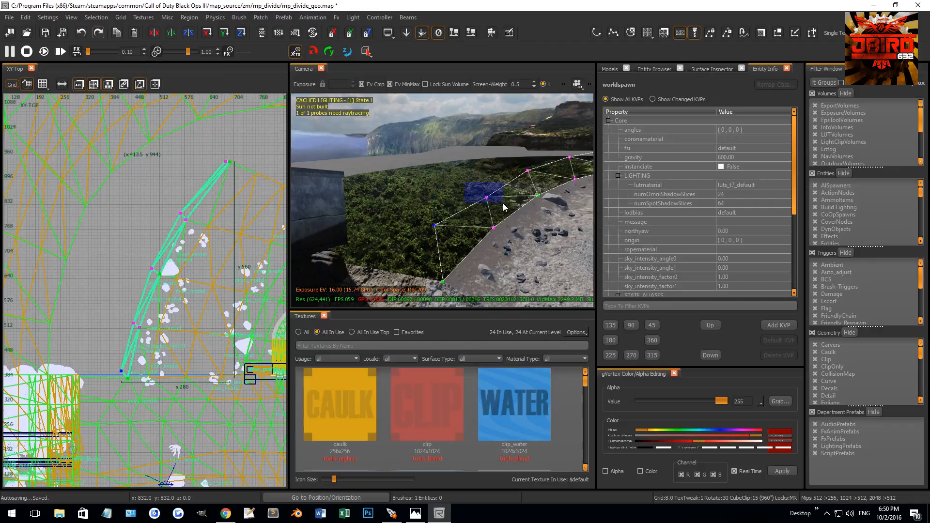
right_click_drag(487, 170, 402, 147)
left_click_drag(410, 141, 423, 185)
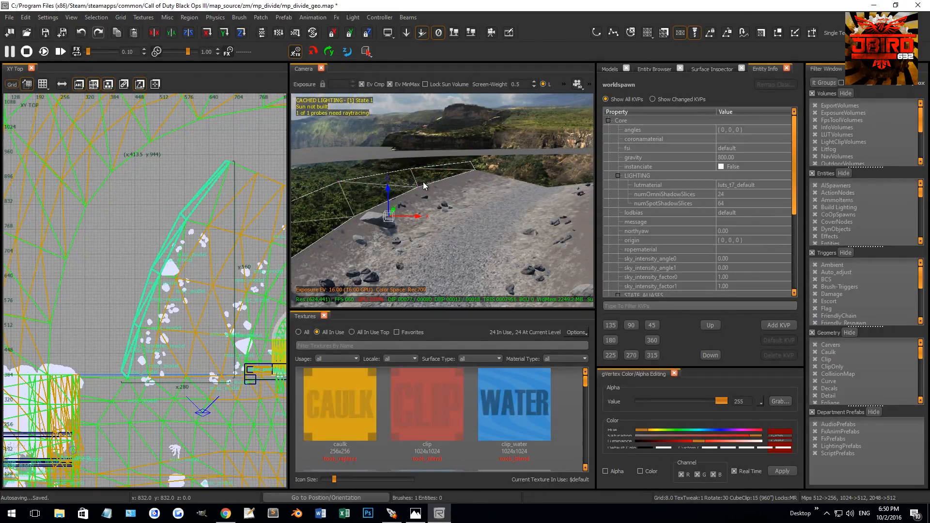
right_click_drag(423, 185, 472, 162)
Apply the mtl_p7_fxp_debris_dirt_rocky_01 texture to the new wall strip
left_click(417, 380)
scroll(417, 407, "down", 3)
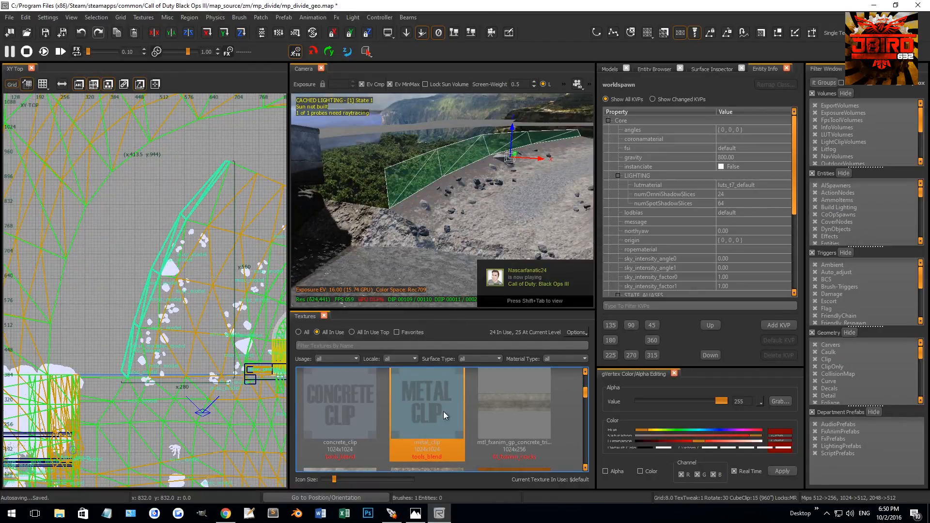
left_click(444, 411)
Select all vertices of the curved wall and enable Alpha vertex editing at a value of 255
key("Escape")
right_click_drag(436, 184, 327, 113)
left_click(430, 176, "shift")
key("v")
left_click_drag(327, 113, 528, 199)
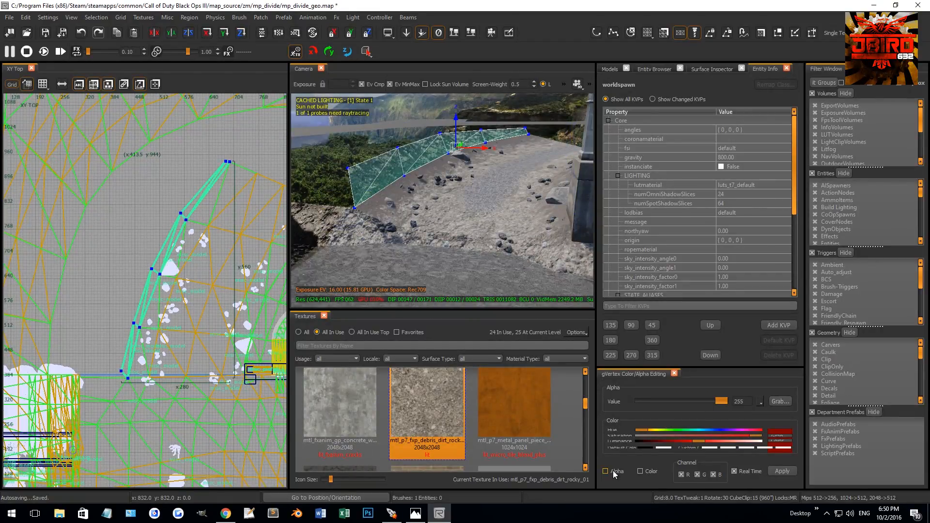
right_click_drag(407, 259, 557, 228)
key("Escape")
Undo the last wall edits and extrude the wall's near end toward the bridge as a section about 145 units long
right_click_drag(417, 230, 473, 231)
left_click(473, 231, "shift")
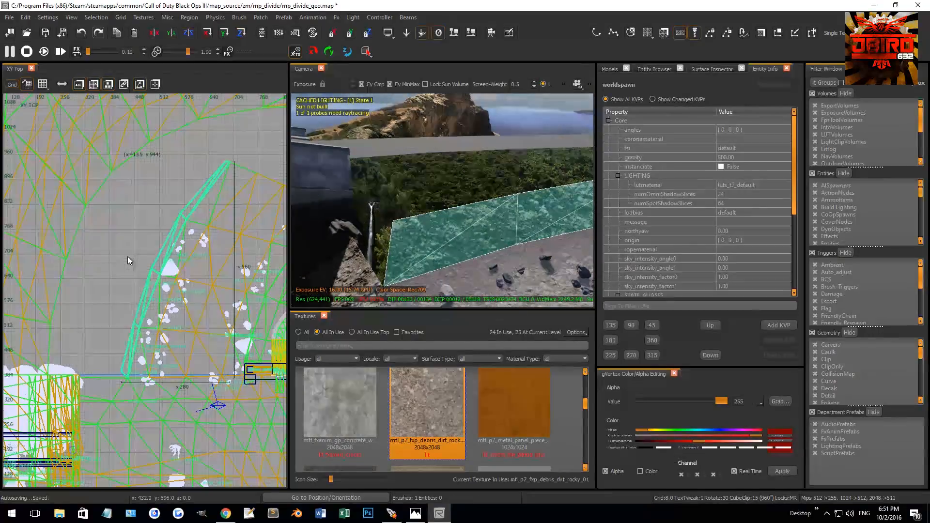
scroll(131, 255, "down", 3)
key("ctrl+z")
key("ctrl+z")
key("ctrl+z")
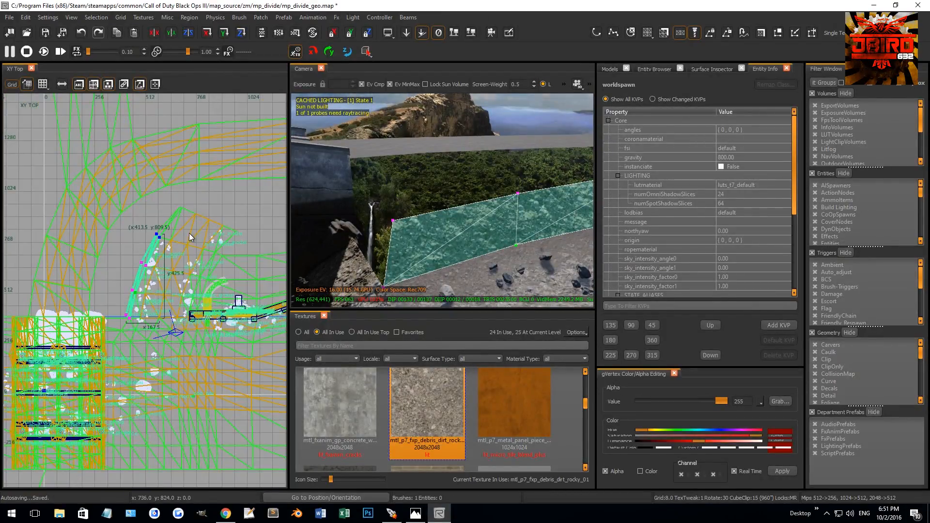
right_click_drag(141, 298, 158, 260)
scroll(158, 258, "up", 4)
left_click_drag(157, 258, 77, 316)
right_click_drag(82, 300, 105, 293)
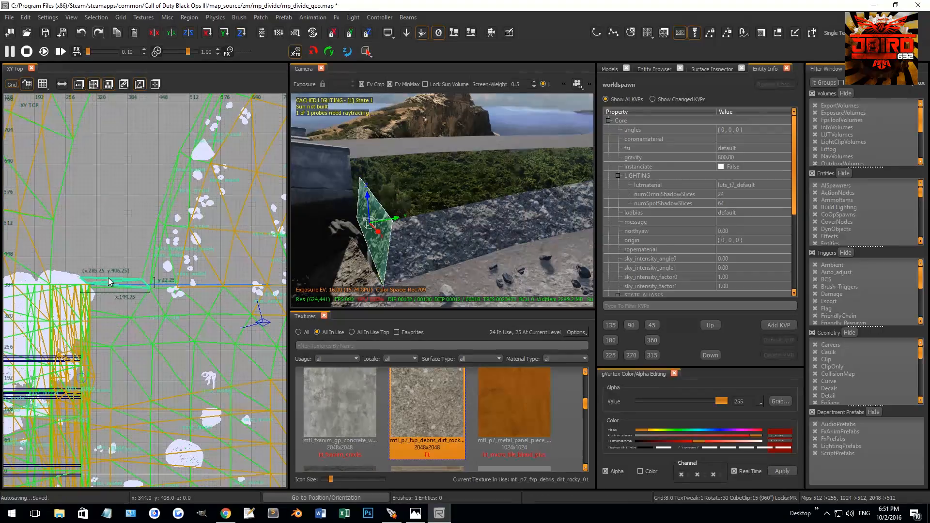
Select the new wall section together with the adjoining ground terrain and weld their neighbouring vertices
right_click_drag(388, 254, 432, 215)
key("Escape")
left_click(433, 220, "shift")
left_click(511, 190, "shift")
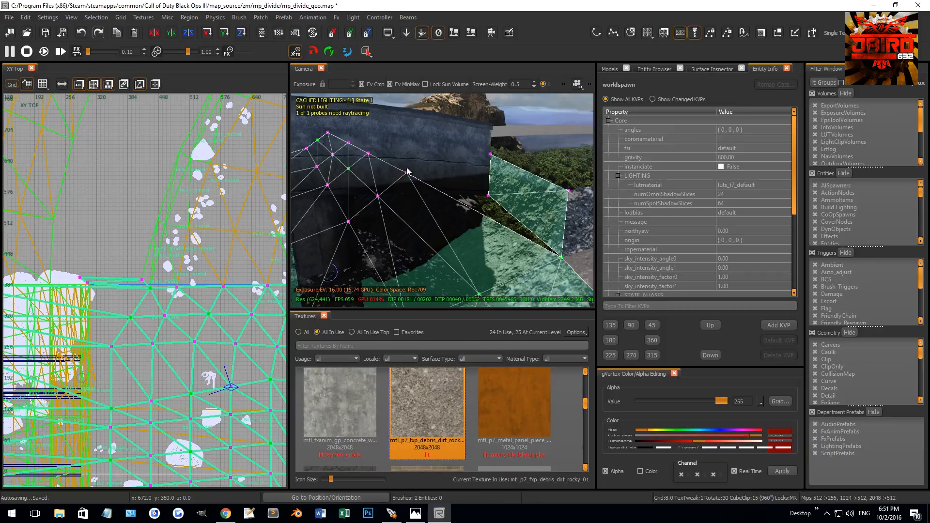
left_click_drag(500, 215, 496, 215)
key("w")
key("Escape")
Extend the straight wall section beneath the bridge to about 422 units long
right_click_drag(494, 215, 478, 237)
right_click_drag(481, 187, 473, 190)
right_click_drag(79, 270, 151, 284)
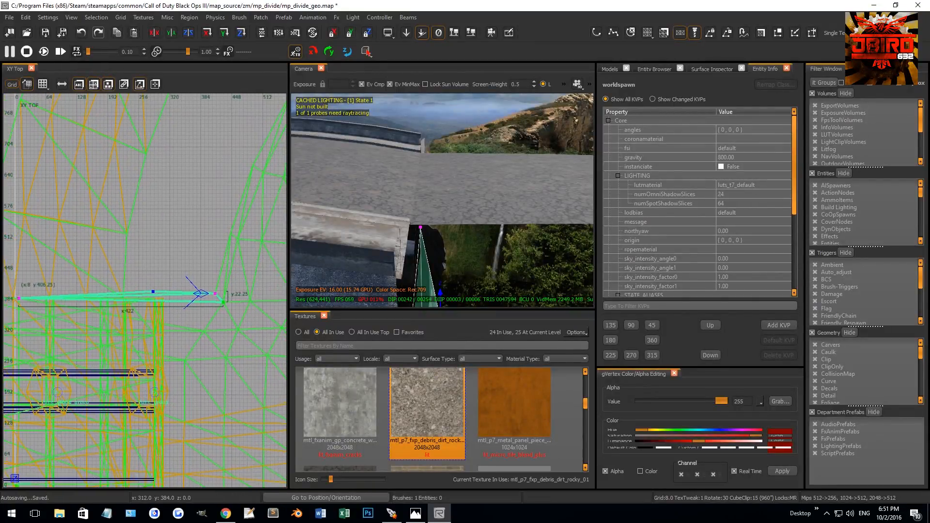
left_click_drag(151, 293, 61, 287)
right_click_drag(35, 306, 39, 311)
right_click_drag(426, 218, 385, 202)
Select the straight and curved wall sections together and apply Natural patch texturing to them
left_click(431, 182, "shift")
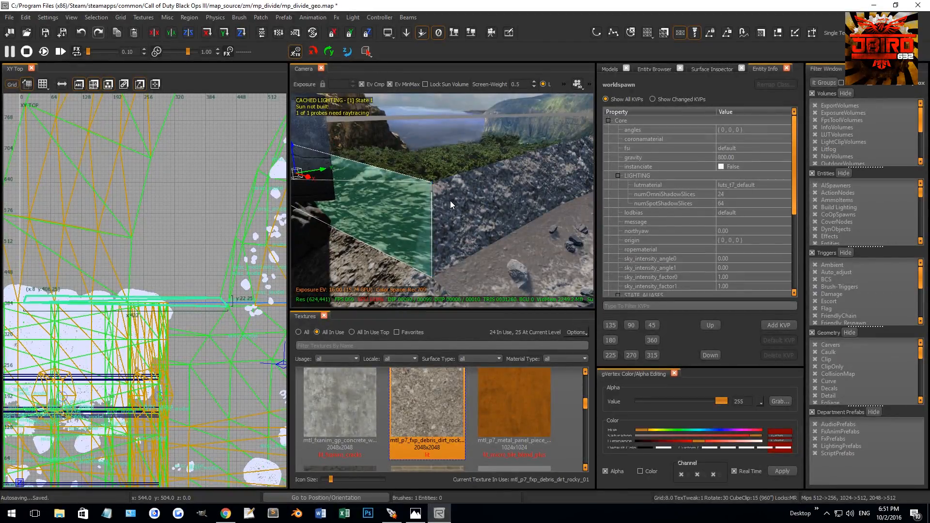
left_click(453, 199, "shift")
key("v")
right_click_drag(452, 184, 454, 182)
key("j")
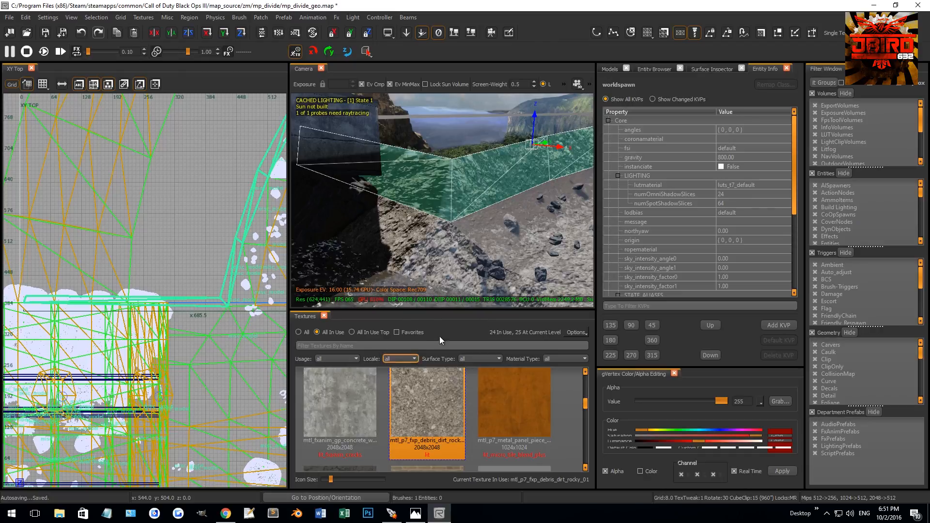
key("s")
left_click(654, 211)
mouse_move(455, 198)
right_mouse_down()
mouse_move(464, 213)
mouse_move(465, 200)
mouse_move(408, 190)
mouse_move(485, 164)
mouse_move(477, 162)
right_mouse_up()
key("Escape")
Delete the $opaque volume that surrounds the bridge
left_click(465, 214, "shift")
key("Escape")
left_click(458, 173, "shift")
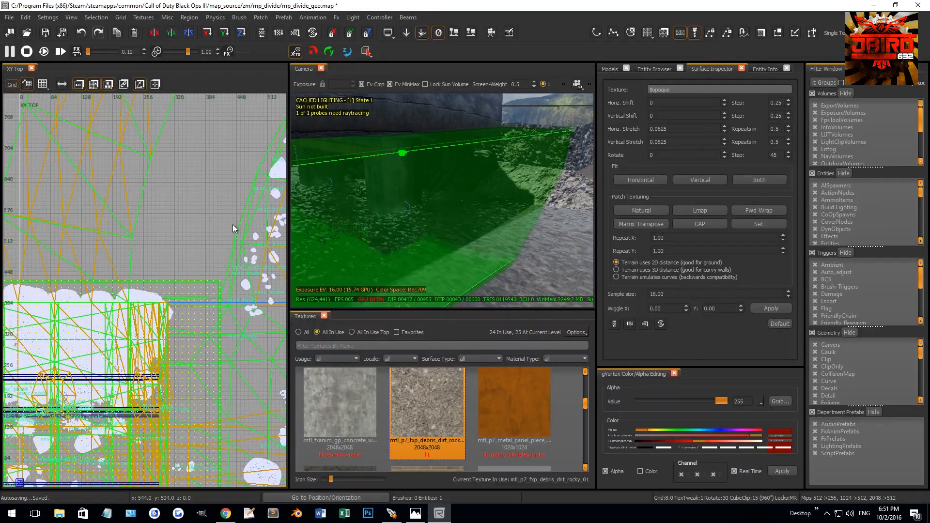
scroll(198, 237, "down", 5)
right_click_drag(192, 235, 162, 238)
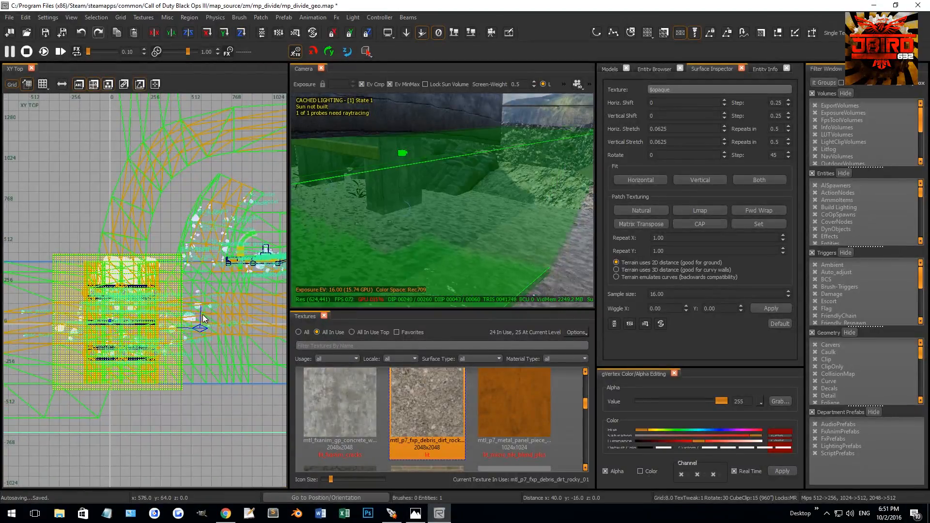
key("BackSpace")
Select the wall and the adjoining ground terrain and slide the wall's middle vertex pair along X to the bridge's edge
right_click_drag(347, 262, 363, 257)
right_click_drag(364, 221, 373, 194)
left_click(448, 182, "shift")
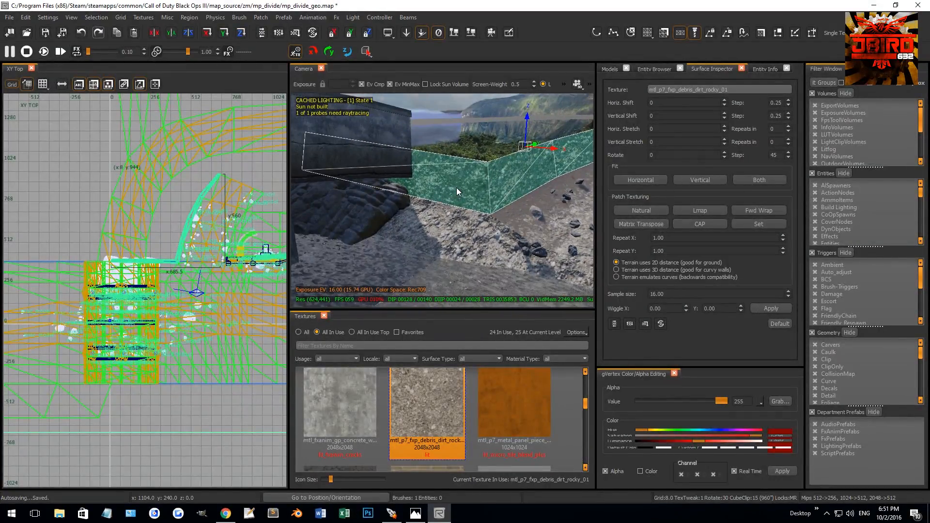
right_click_drag(456, 194, 445, 224)
left_click(443, 226, "shift")
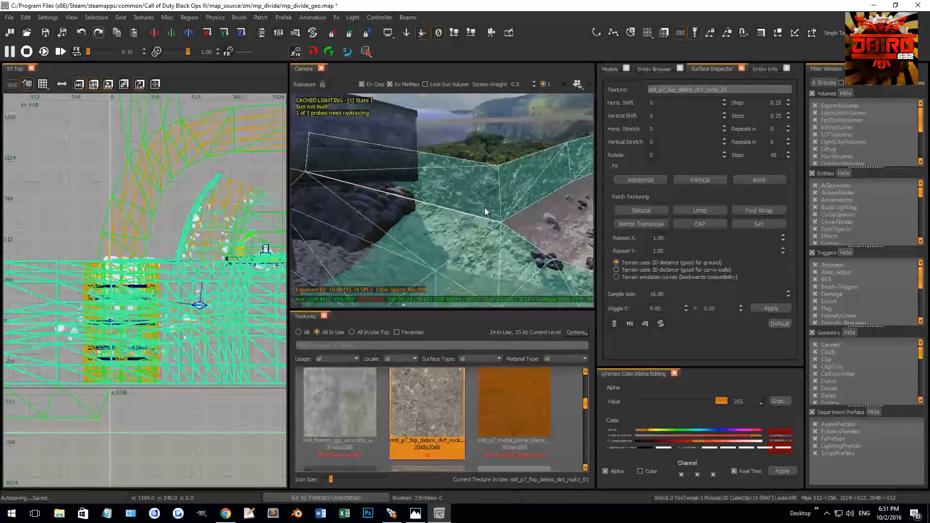
left_click(306, 172, "shift")
key("shift+x")
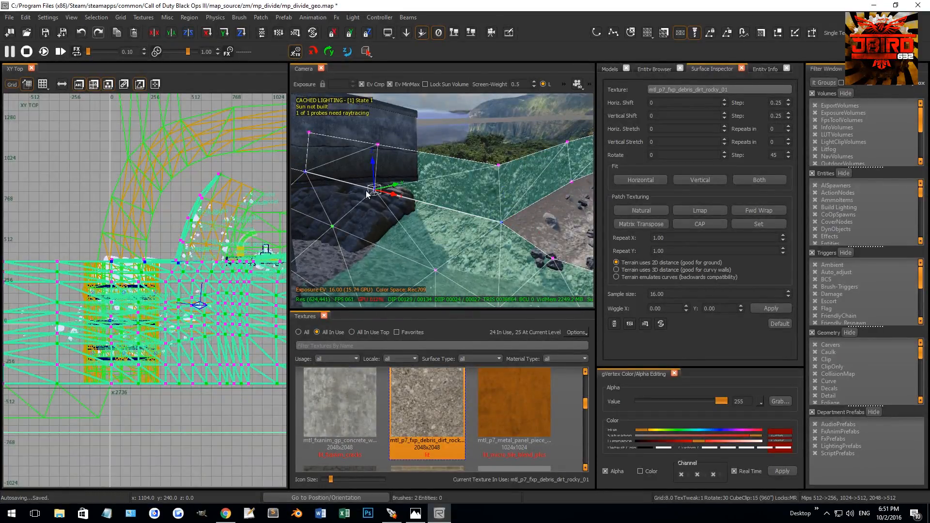
scroll(368, 172, "down", 1)
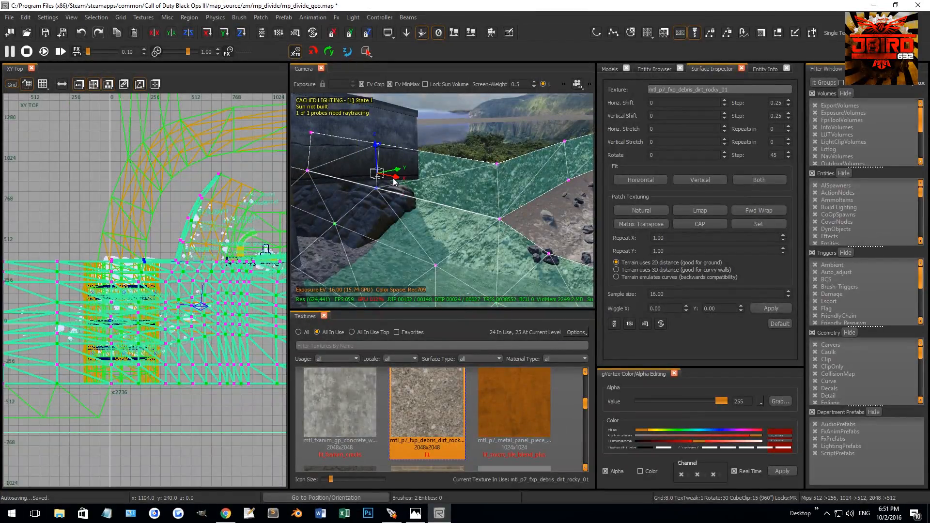
left_click_drag(395, 178, 447, 189)
Move the top vertex at the wall's bend outward by -16 in X and 32 in Y
mouse_move(447, 189)
right_mouse_down()
mouse_move(468, 186)
mouse_move(461, 190)
right_mouse_up()
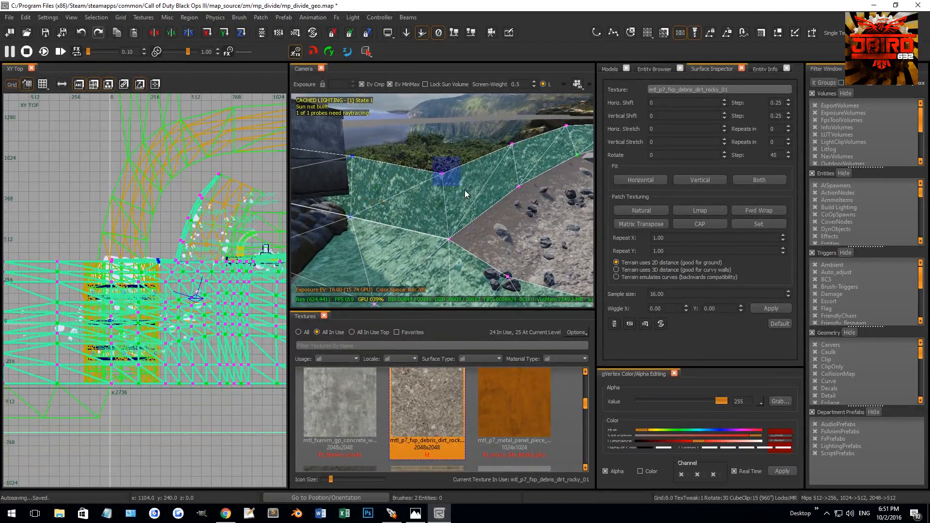
scroll(165, 265, "up", 5)
left_click_drag(206, 264, 199, 249)
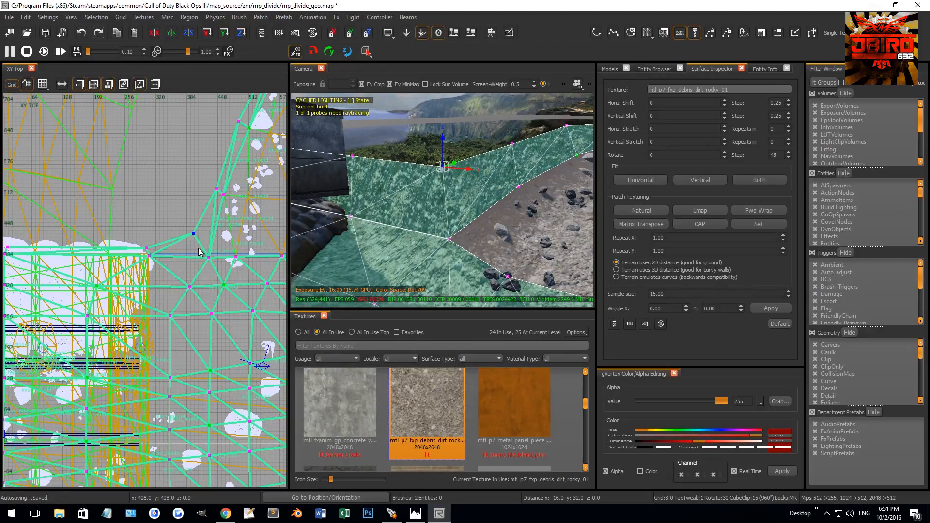
right_click_drag(202, 243, 188, 247)
right_click_drag(436, 194, 466, 203)
Reselect the wall and ground terrain and move the lower vertices at the bend outward beneath the top one
key("Escape")
left_click(480, 205, "shift")
left_click_drag(480, 204, 459, 203, "shift")
left_click_drag(212, 286, 238, 265)
left_click(176, 291)
key("Escape")
Select the wall with the adjoining mud ground and shift the vertex pair just past the bend to soften the curve
mouse_move(359, 223)
right_mouse_down()
mouse_move(490, 211)
mouse_move(479, 202)
right_mouse_up()
left_click(479, 202, "shift")
left_click(479, 210, "shift")
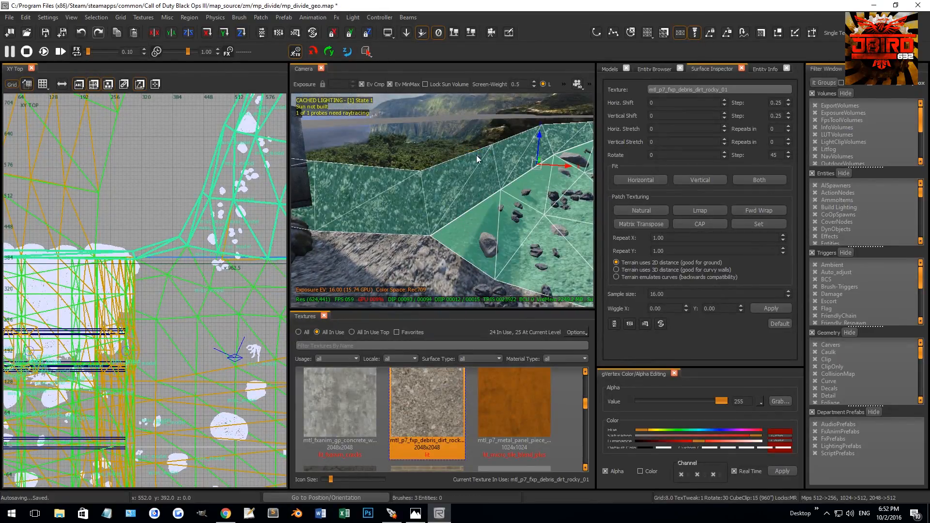
left_click_drag(200, 231, 199, 232)
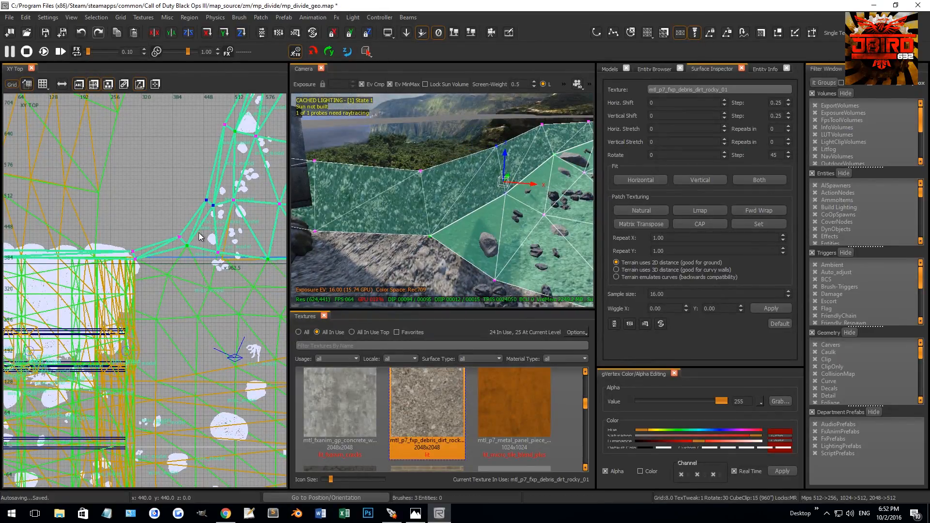
right_click_drag(315, 229, 316, 228)
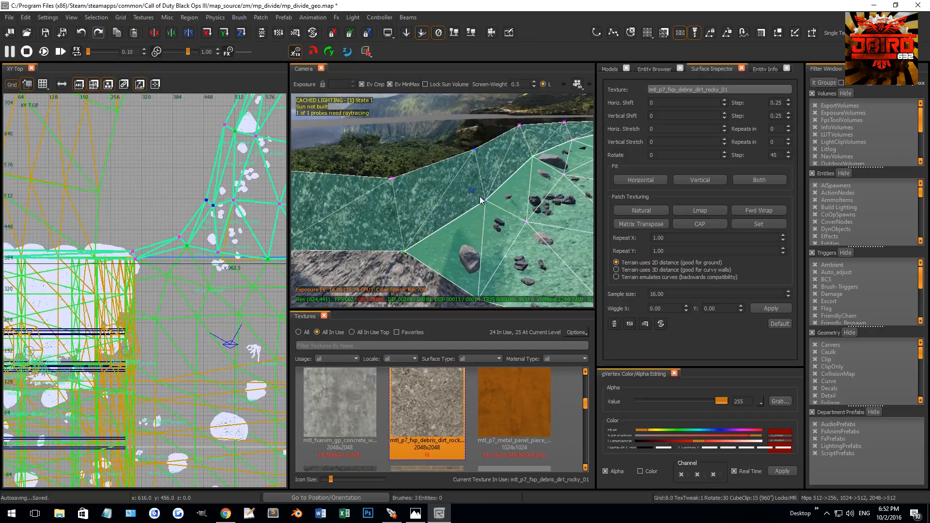
right_click_drag(450, 230, 458, 222)
Select the wall together with the adjoining mud and rocky ground terrain, keeping the rock models out of the selection
key("Escape")
left_click(521, 237, "shift")
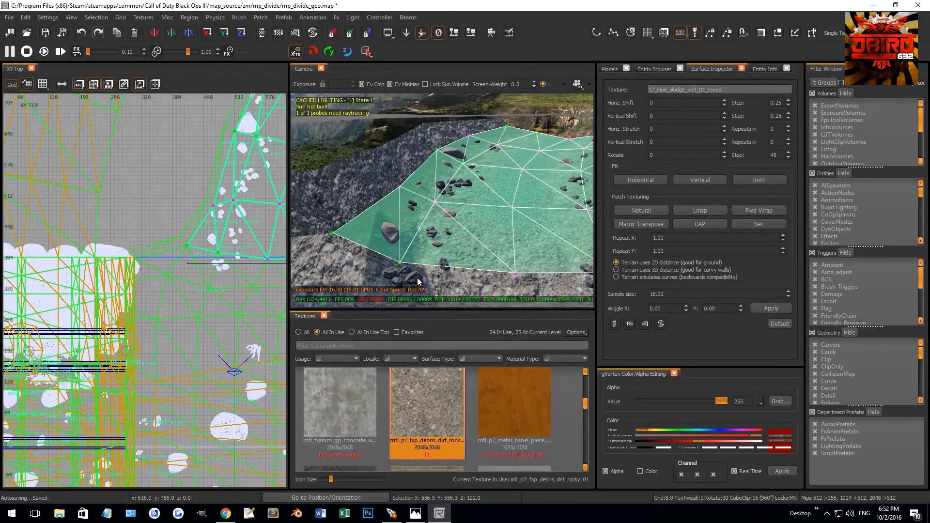
right_click_drag(418, 282, 391, 231)
key("Escape")
left_click(383, 192, "shift")
left_click(383, 237, "shift")
left_click(355, 257, "shift")
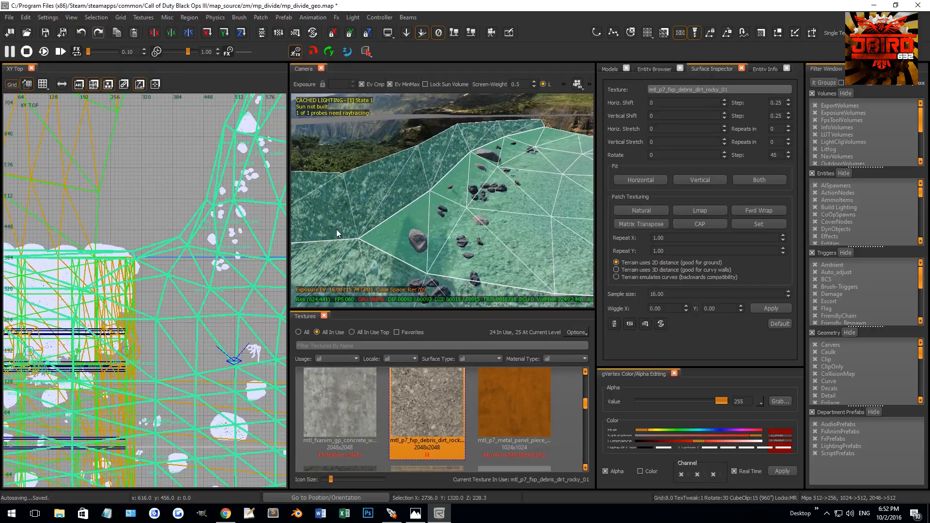
left_click_drag(437, 199, 441, 200)
left_click(462, 242, "shift")
left_click(417, 243, "shift")
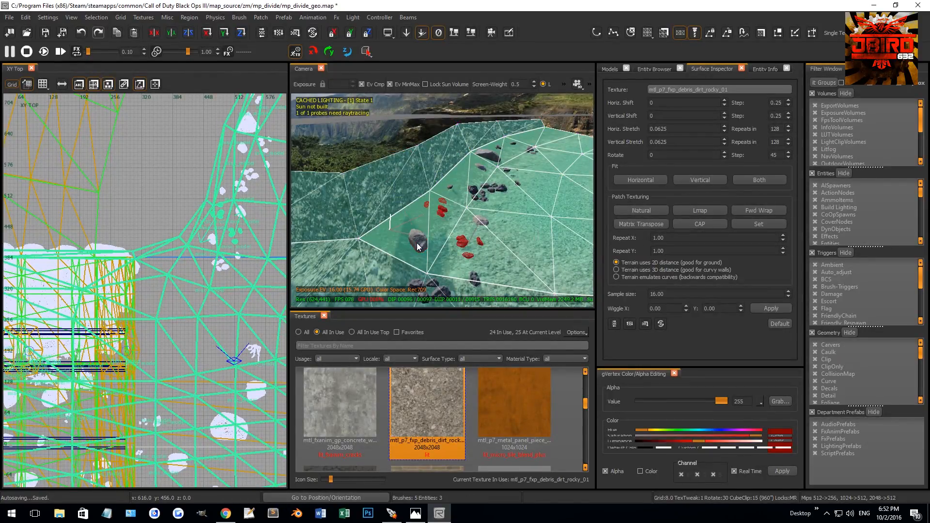
left_click(440, 217, "shift")
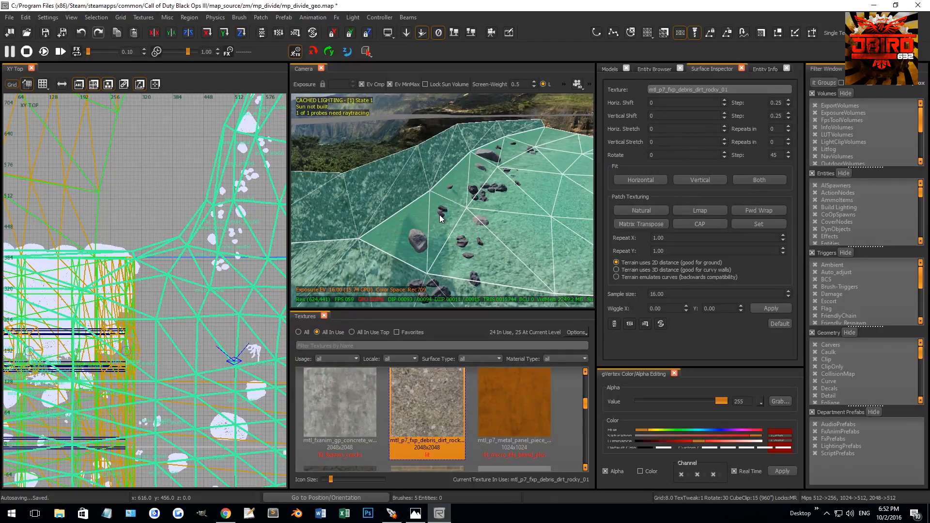
Add a vertex pair to the wall and ground beside the bend, and reposition it and the corner vertices to round the curve
left_click_drag(339, 220, 366, 245, "shift")
key("shift+r")
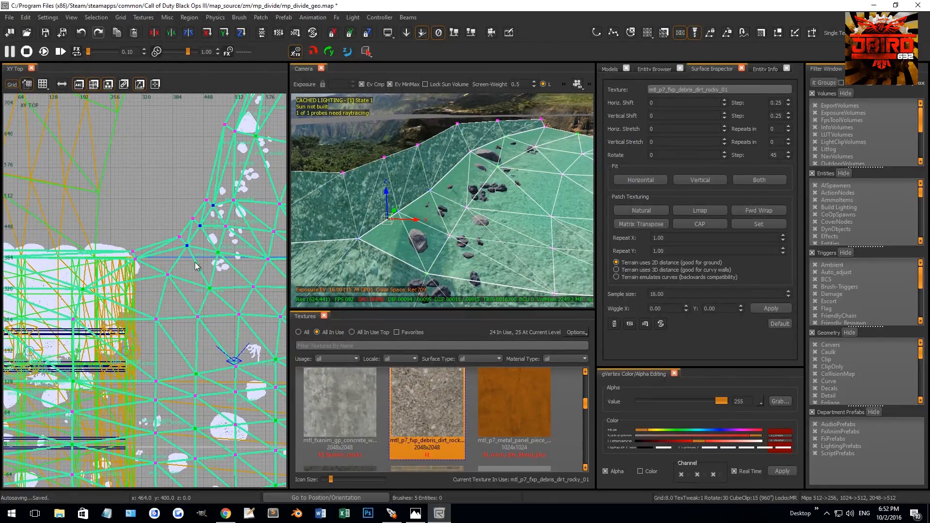
scroll(170, 237, "up", 3)
left_click_drag(226, 227, 233, 241)
left_click_drag(153, 214, 211, 274, "shift")
left_click_drag(210, 273, 204, 273)
right_click_drag(201, 244, 133, 314)
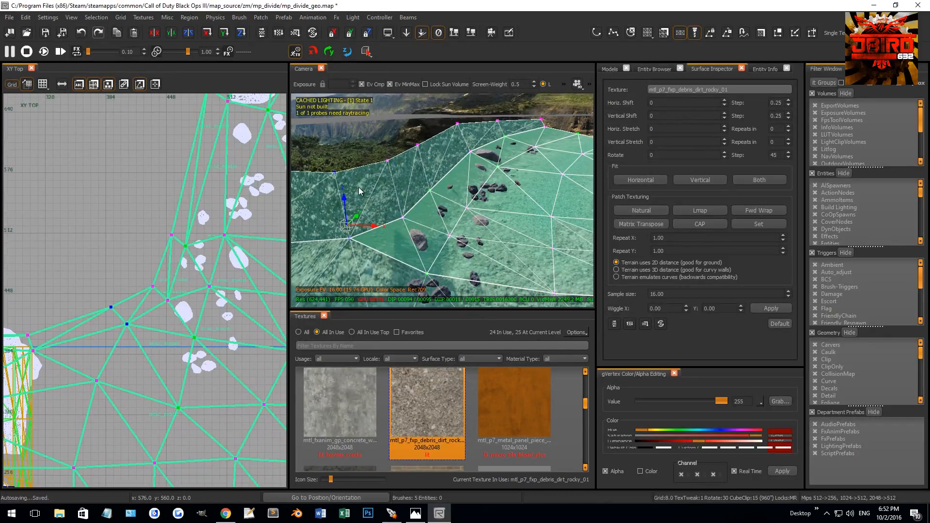
Create a second patch from the curved wall, with one edge moved outward and raised beyond the wall's top to form a ledge
key("Escape")
right_click_drag(393, 180, 426, 203)
left_click(436, 207, "shift")
key("v")
scroll(207, 311, "down", 3)
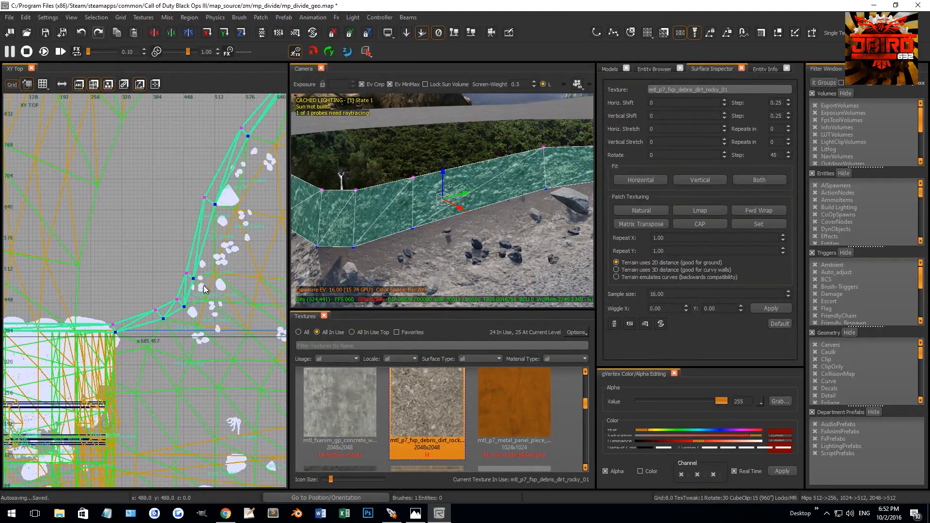
left_click_drag(199, 293, 175, 271)
left_click_drag(454, 154, 453, 110)
right_click_drag(457, 145, 461, 181)
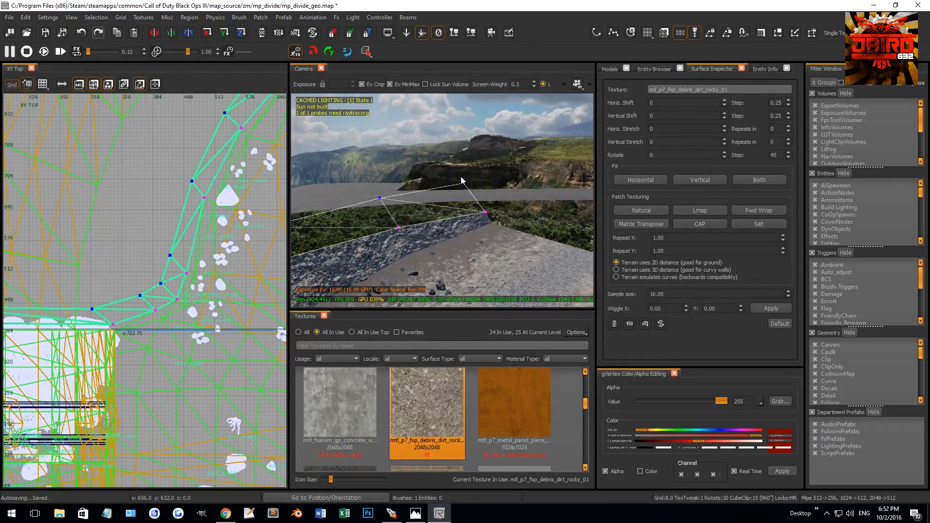
Set the grid to 0.5 and lower the ledge's outer vertices one after another along the curve
key("grave")
left_click_drag(464, 152, 468, 175)
left_click(379, 197)
left_click_drag(381, 169, 381, 192)
right_click_drag(385, 203, 465, 141)
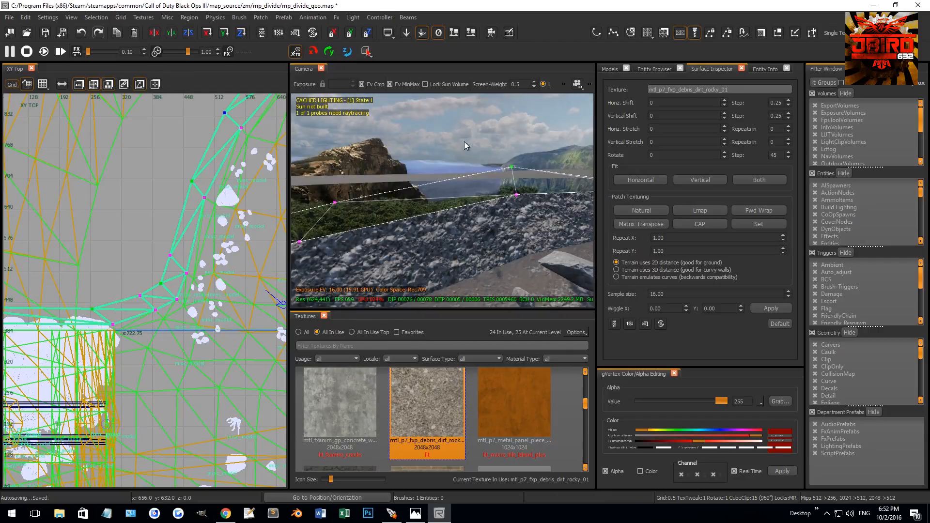
left_click_drag(513, 138, 515, 154)
right_click_drag(518, 160, 448, 183)
left_click(394, 200)
right_click_drag(423, 212, 480, 172)
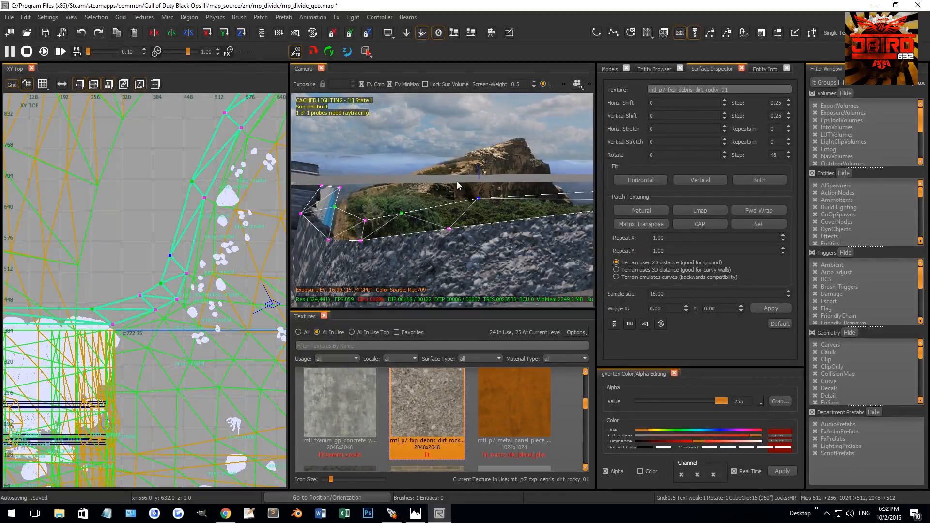
left_click_drag(477, 178, 478, 186)
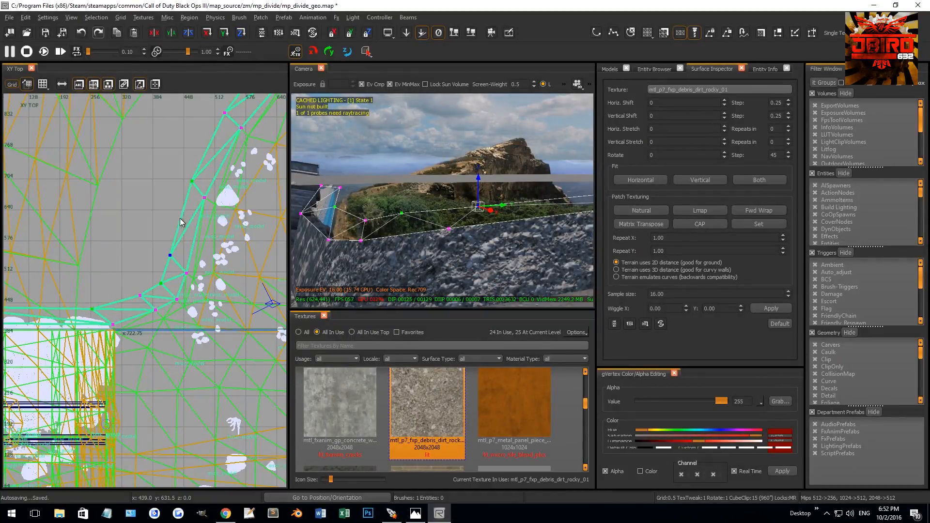
Shift the ledge's outer vertices around the bend in the top view so its outline follows the wall's curve
left_click_drag(181, 218, 191, 235)
left_click_drag(164, 291, 164, 291, "shift")
left_click_drag(165, 291, 148, 302)
left_click_drag(148, 303, 147, 312)
mouse_move(388, 227)
right_mouse_down()
mouse_move(412, 225)
mouse_move(390, 224)
right_mouse_up()
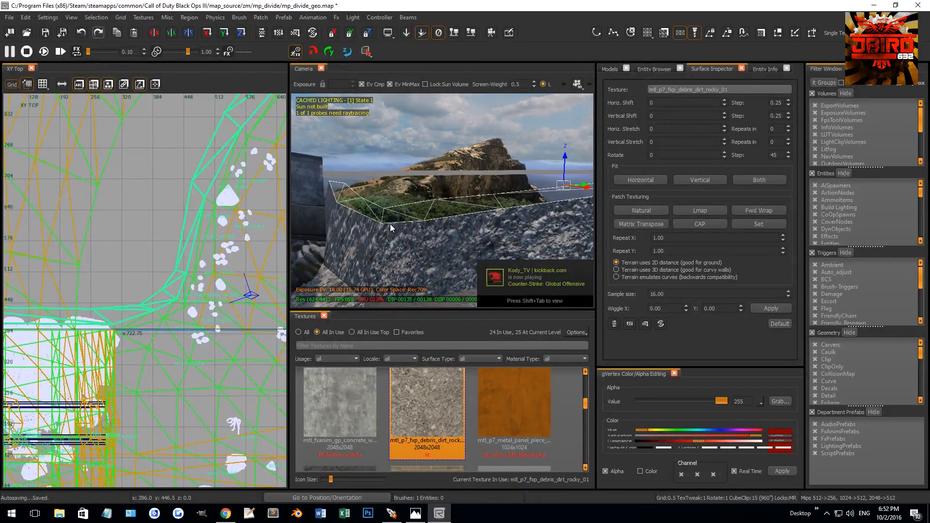
Select the ledge and wall patches together and apply Natural patch texturing to them
key("v")
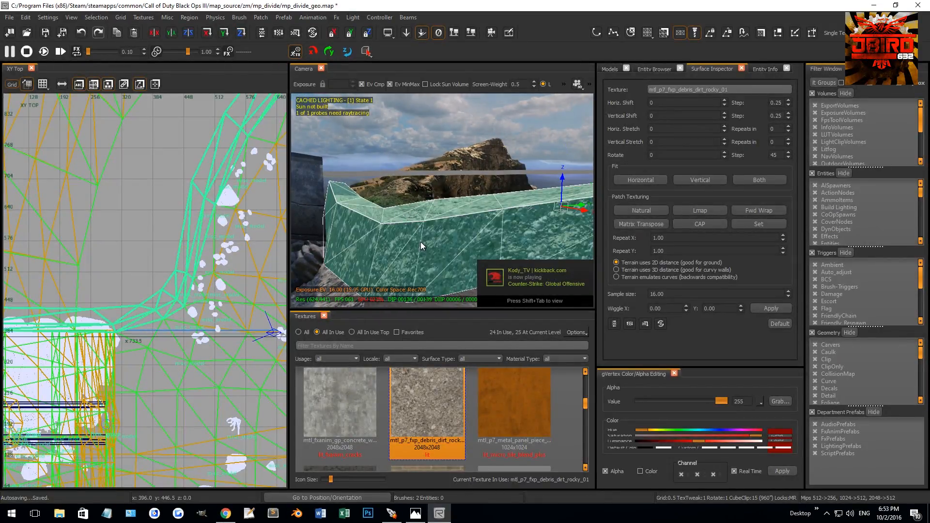
left_click(421, 242)
left_click(649, 211)
key("Escape")
Add a row of vertices along the middle of the curved wall's face
right_click_drag(482, 212, 450, 211)
right_click_drag(464, 176, 444, 174)
left_click(443, 186, "shift")
key("v")
left_click_drag(437, 172, 467, 251)
key("shift+x")
mouse_move(464, 222)
right_mouse_down()
mouse_move(470, 204)
mouse_move(468, 218)
right_mouse_up()
key("Escape")
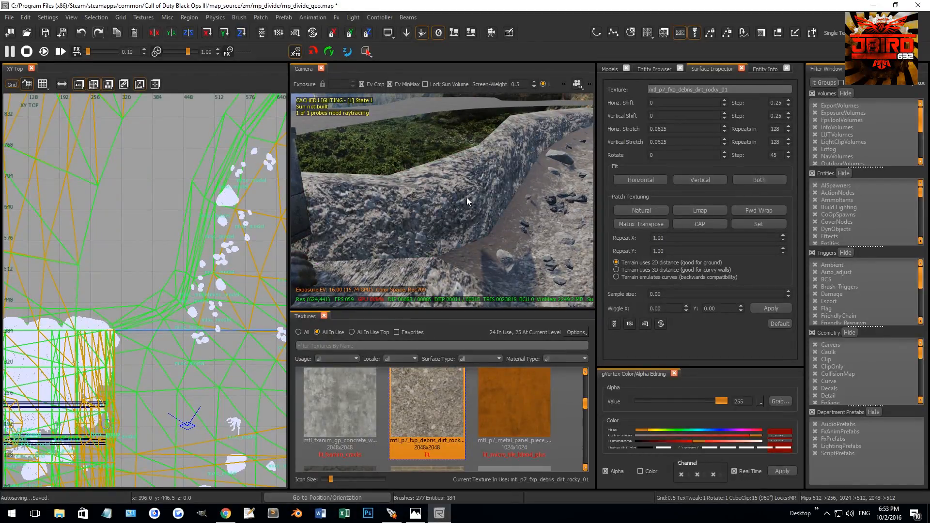
Select the wall and move its middle vertices around the bend to make the face uneven
left_click(486, 188, "shift")
left_click(500, 166)
left_click_drag(532, 171, 515, 177)
left_click(481, 205)
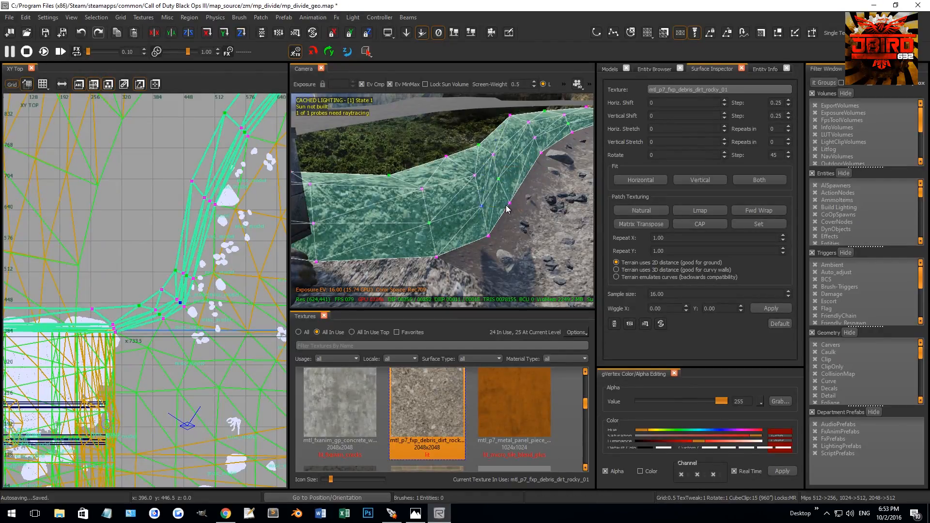
mouse_move(510, 214)
left_mouse_down()
mouse_move(488, 189)
mouse_move(494, 176)
left_mouse_up()
right_click_drag(487, 182, 487, 176)
mouse_move(507, 153)
left_mouse_down()
mouse_move(532, 170)
mouse_move(551, 158)
left_mouse_up()
key("Escape")
Reselect the curved wall and adjust the vertices along its upper edge and the ledge's outer row
right_click_drag(523, 162, 476, 164)
left_click(501, 158, "shift")
key("v")
left_click_drag(504, 162, 470, 156)
key("Escape")
key("Escape")
right_click_drag(469, 156, 437, 168)
left_click(430, 177)
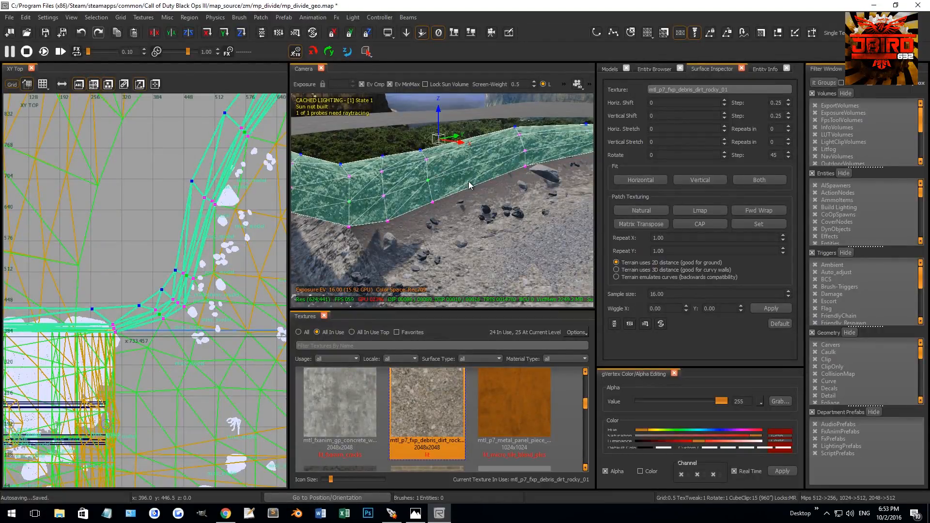
key("v")
Overlay a copy of the curved wall with the t7_mud_sludge_wet_01_reveal texture
right_click_drag(469, 186, 458, 190)
scroll(399, 413, "down", 2)
scroll(471, 414, "down", 3)
left_click(365, 408)
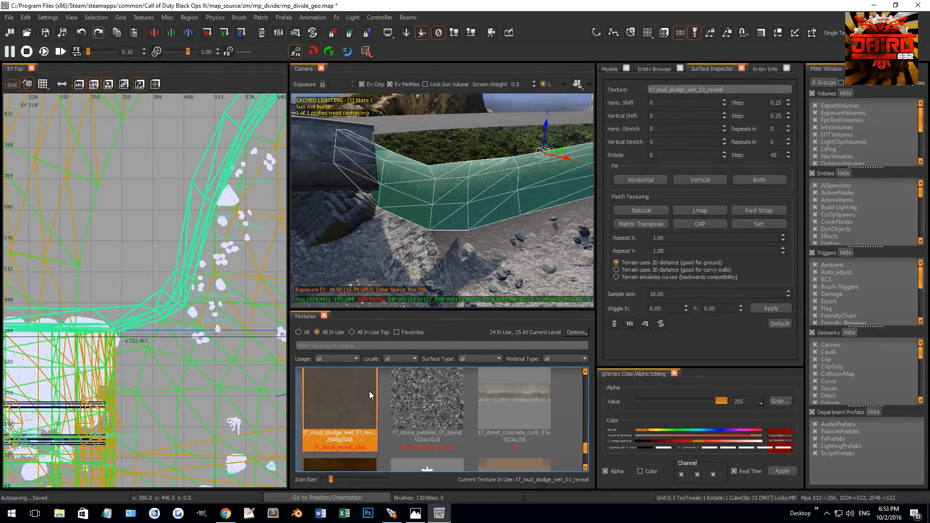
right_click_drag(443, 257, 446, 250)
Lower the vertex alpha on the mud overlay's middle vertices so the rocky texture shows through
key("v")
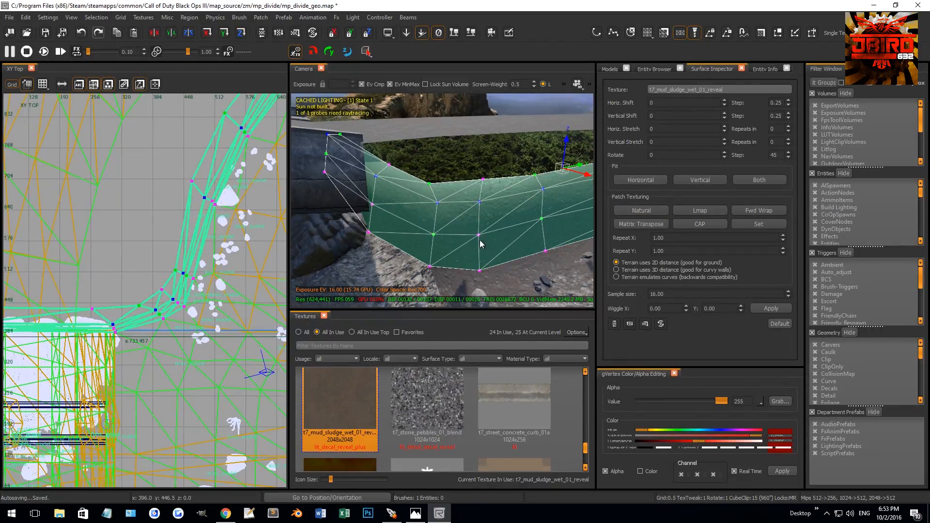
left_click_drag(721, 401, 655, 397)
right_click_drag(480, 257, 496, 258)
key("g")
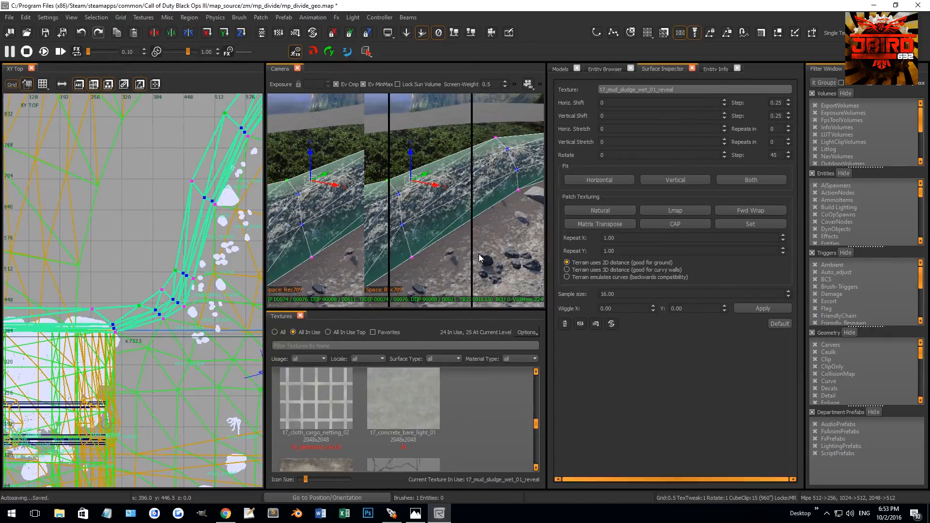
key("v")
right_click(198, 243)
left_click(247, 314)
Select the rocky wall patches with the mtl_p7_fxp_debris_dirt_rocky_01 texture and apply Natural patch texturing
right_click_drag(309, 287, 317, 278)
key("Escape")
left_click(408, 223, "shift")
key("s")
key("s")
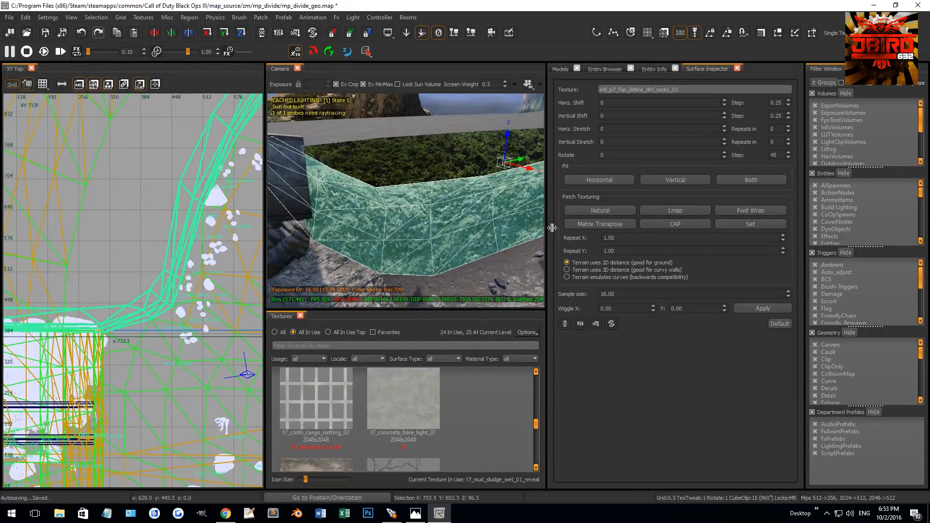
left_click(603, 211)
key("Escape")
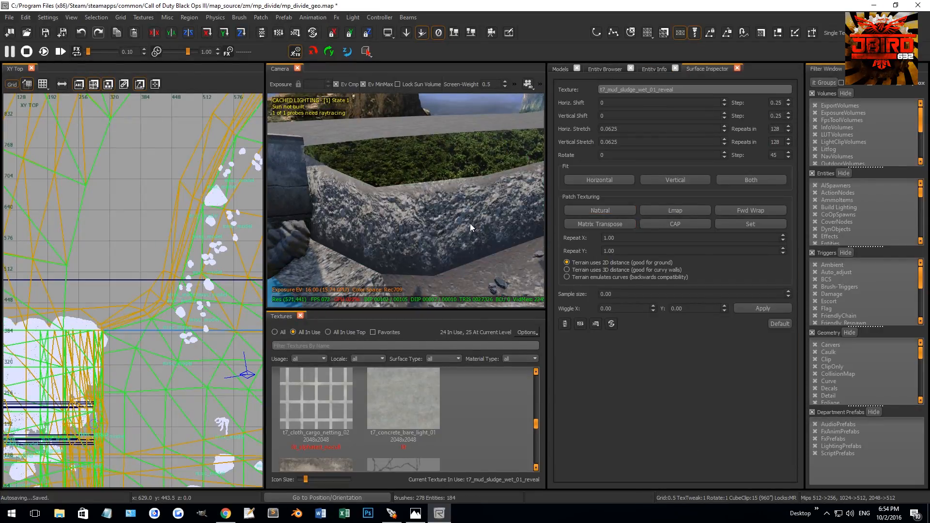
Try Lmap patch texturing on the rocky wall beside the bridge
right_click_drag(452, 228, 453, 229)
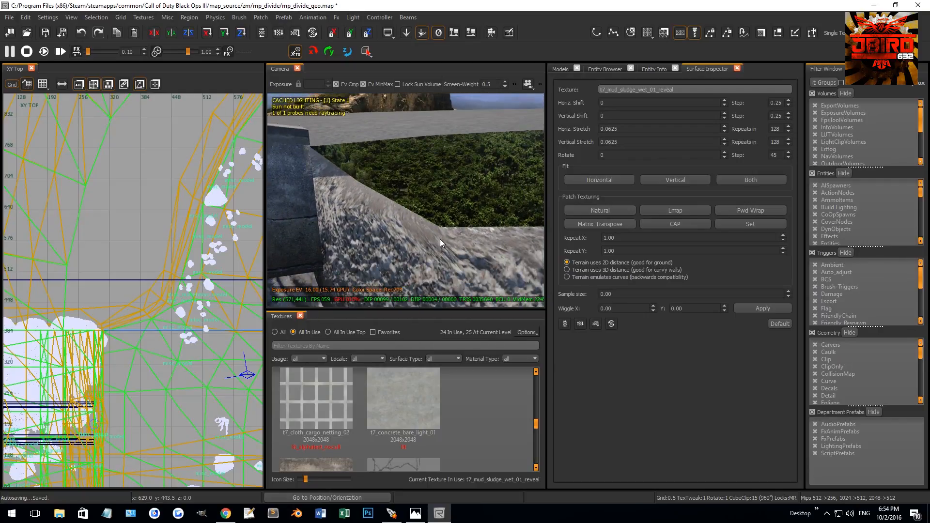
left_click(440, 240, "shift")
left_click(684, 210)
right_click_drag(458, 220, 458, 220)
key("v")
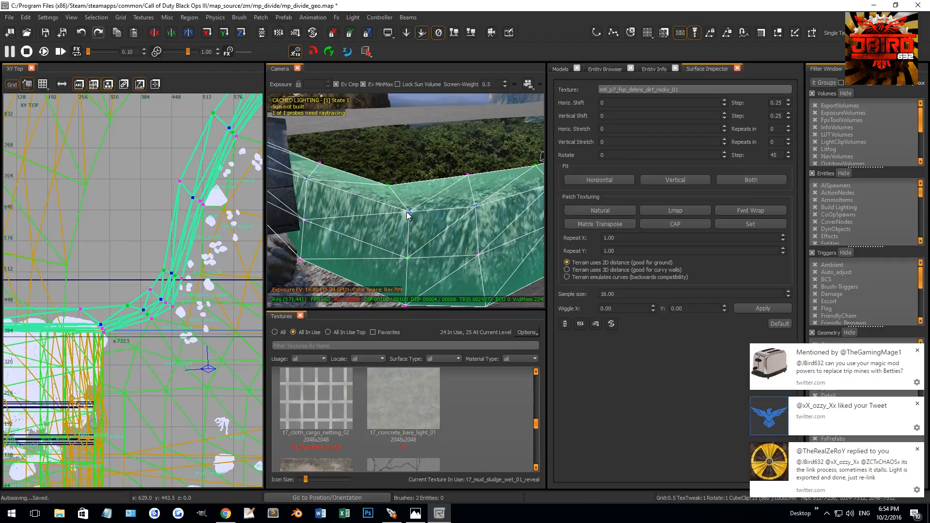
Reapply Natural patch texturing to the rocky wall and reselect the wall beside the bridge
right_click_drag(406, 212, 419, 194)
left_click(600, 210)
key("Escape")
left_click(415, 199, "shift")
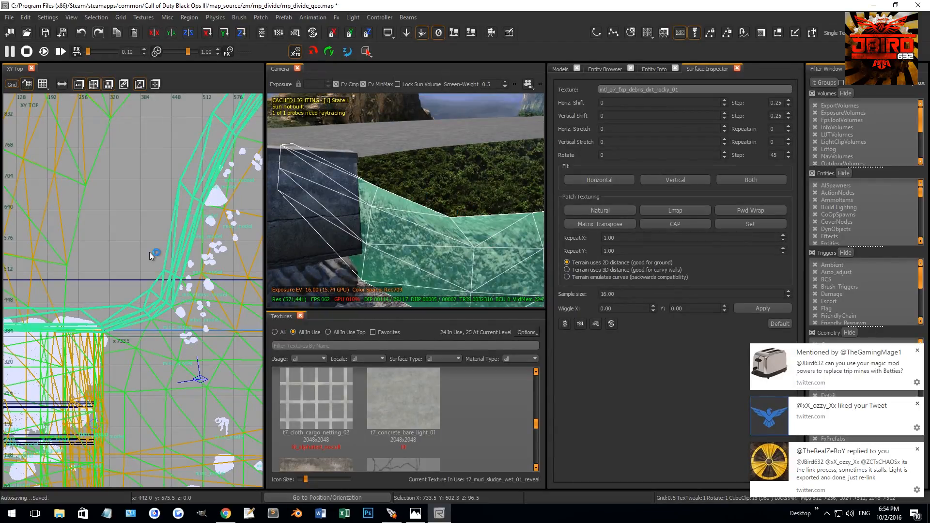
Move the rocky wall's upper-edge vertices outward at the bend and beside the bridge in the top view
key("v")
scroll(139, 286, "up", 2)
left_click_drag(106, 310, 132, 328)
left_click_drag(126, 318, 140, 308)
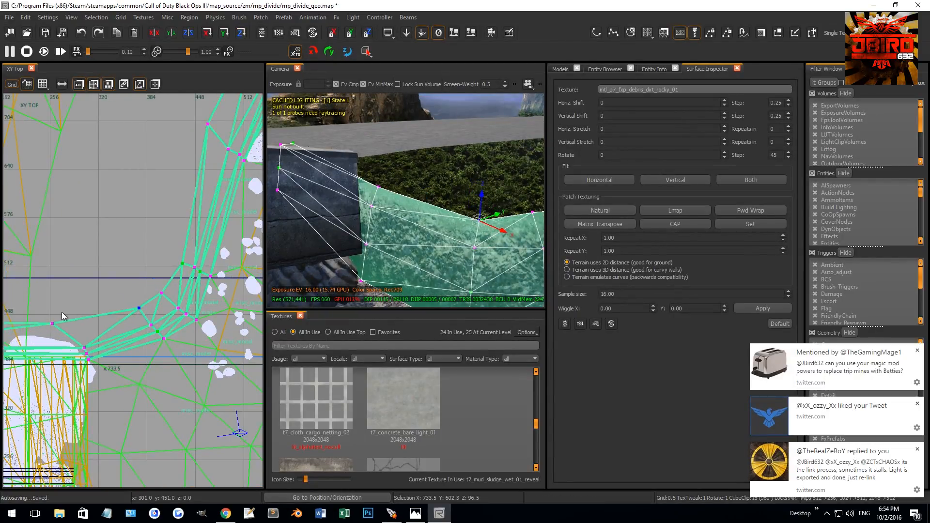
left_click_drag(62, 327, 62, 327)
left_click_drag(53, 324, 83, 324)
scroll(84, 323, "down", 2)
right_click_drag(71, 312, 71, 312)
scroll(71, 316, "down", 1)
left_click_drag(13, 302, 34, 314)
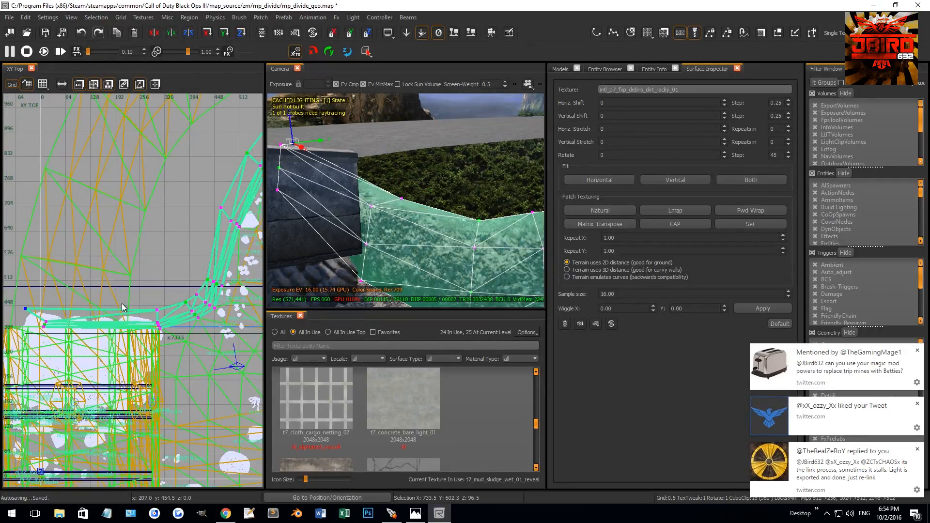
Insert a vertex column into the rocky wall section under the bridge, position its vertices and reapply Natural patch texturing
key("shift+x")
left_click_drag(7, 296, 127, 311)
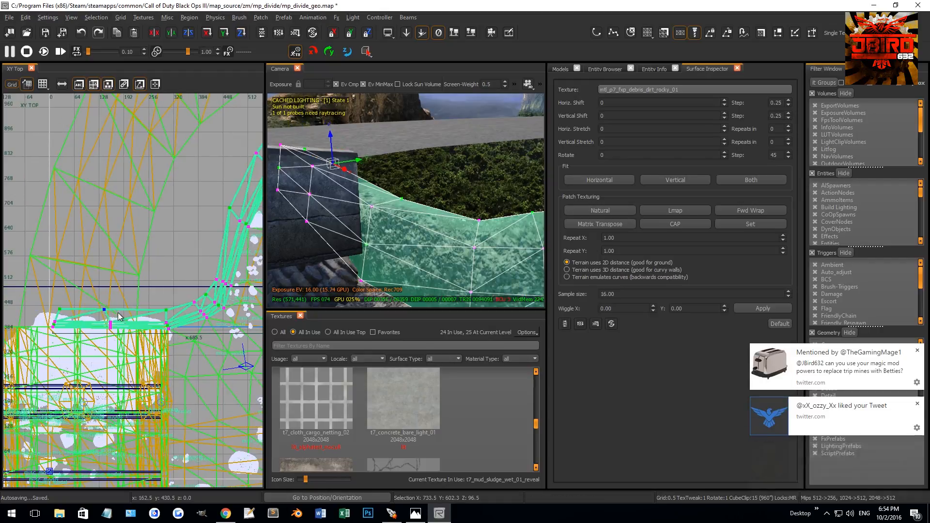
key("v")
right_click_drag(359, 237, 365, 234)
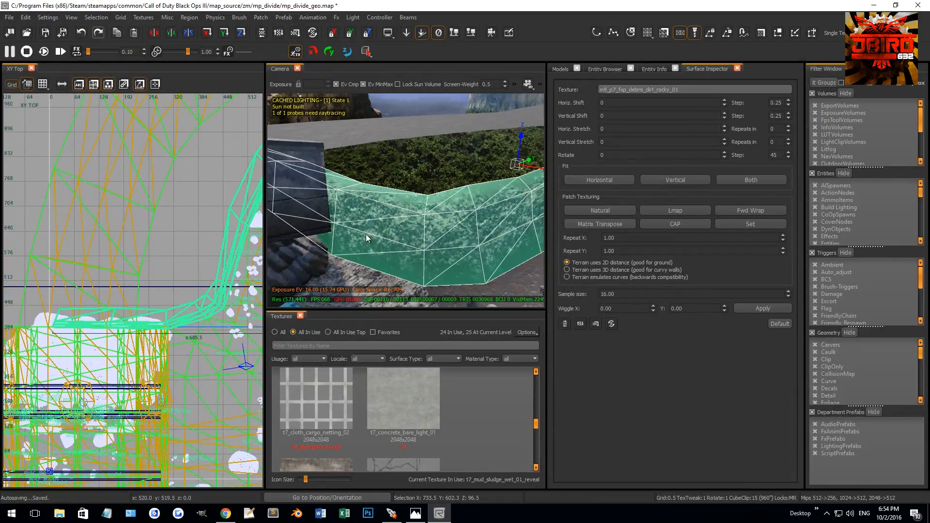
left_click(600, 210)
key("Escape")
Reselect the rocky wall and raise its top-edge vertices beside the bridge
right_click_drag(452, 224, 450, 216)
left_click(416, 266, "shift")
right_click_drag(404, 284, 398, 179)
key("v")
left_click_drag(409, 159, 410, 145)
left_click(497, 198)
right_click_drag(473, 191, 490, 171)
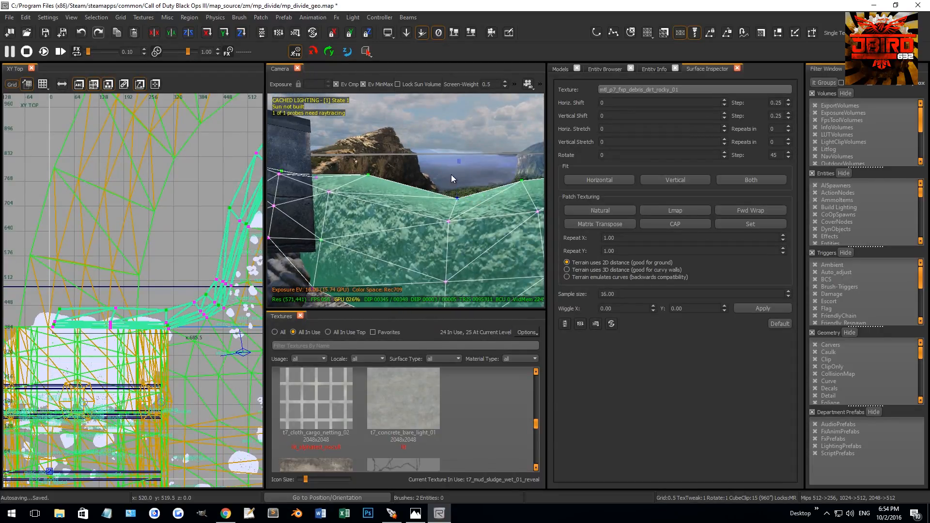
left_click_drag(458, 173, 458, 153)
key("Escape")
mouse_move(487, 210)
right_mouse_down()
mouse_move(388, 218)
mouse_move(423, 156)
right_mouse_up()
left_click(394, 242, "shift")
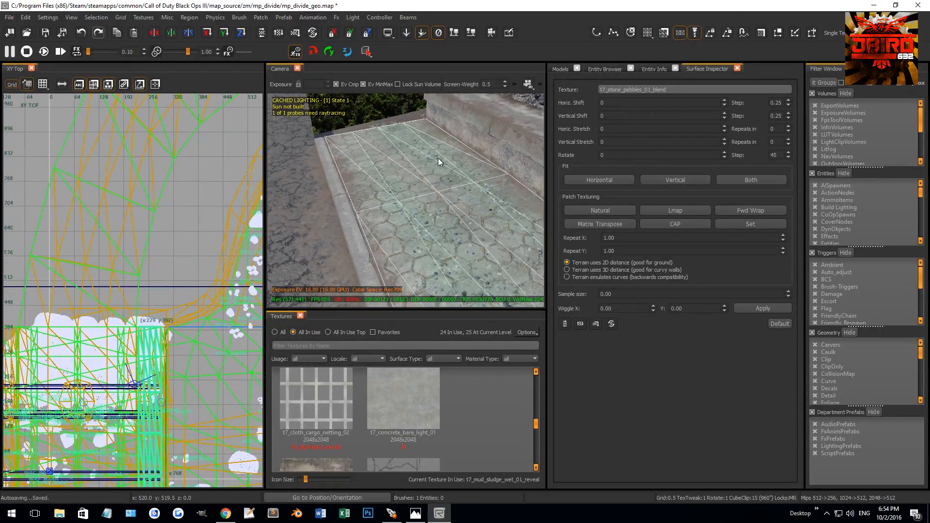
left_click(412, 166, "shift")
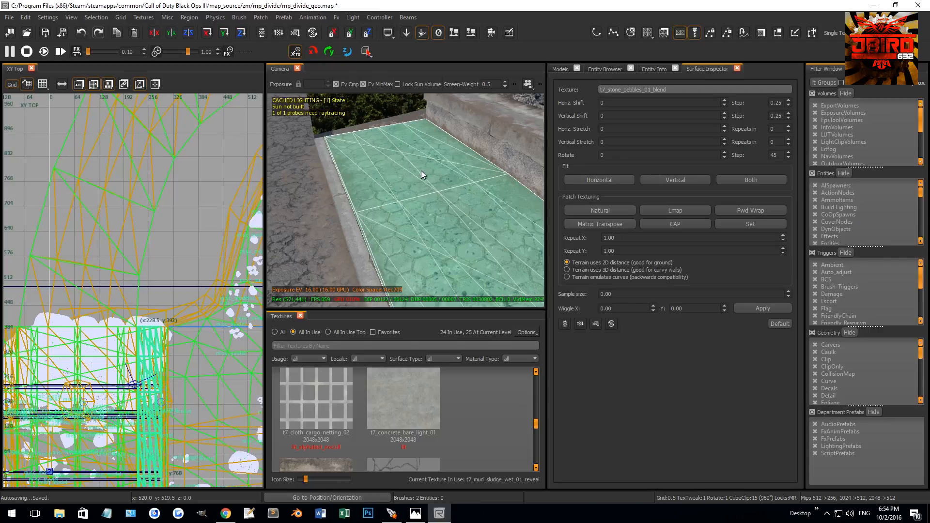
mouse_move(398, 147)
right_mouse_down()
mouse_move(442, 176)
mouse_move(443, 191)
right_mouse_up()
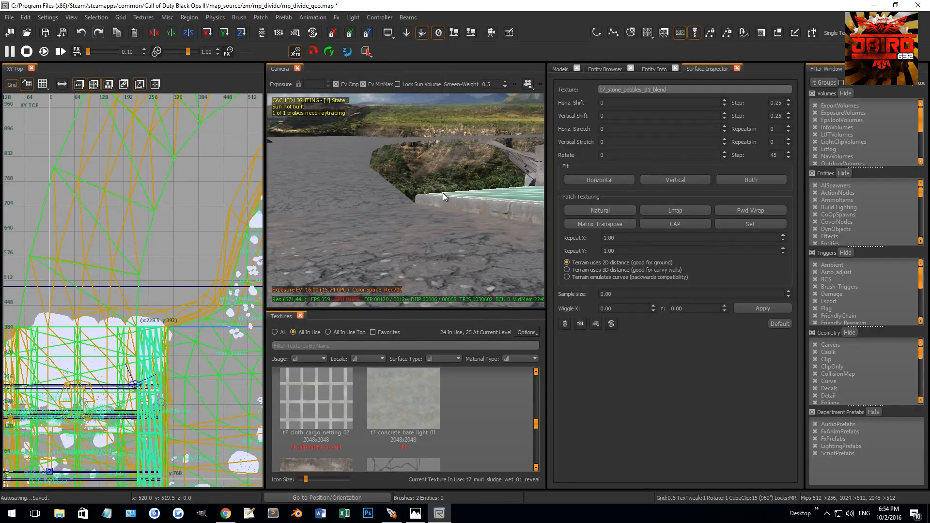
mouse_move(459, 217)
right_mouse_down()
mouse_move(451, 231)
mouse_move(443, 220)
right_mouse_up()
left_click(431, 217, "shift")
left_click(430, 217, "shift")
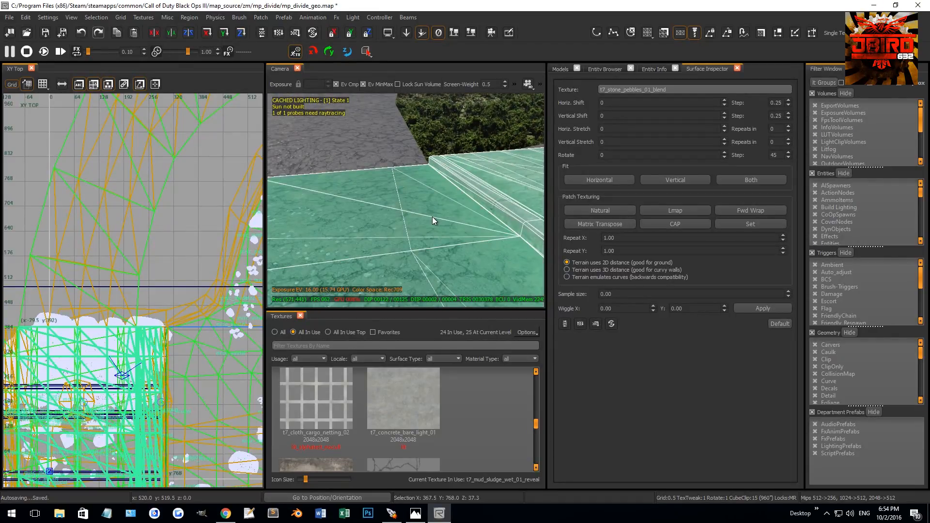
left_click(365, 228, "shift")
key("Escape")
Select the curb and stone sidewalk patches beside the road together with their t7_mud_sludge_wet_01_reveal overlays
left_click(436, 193, "shift")
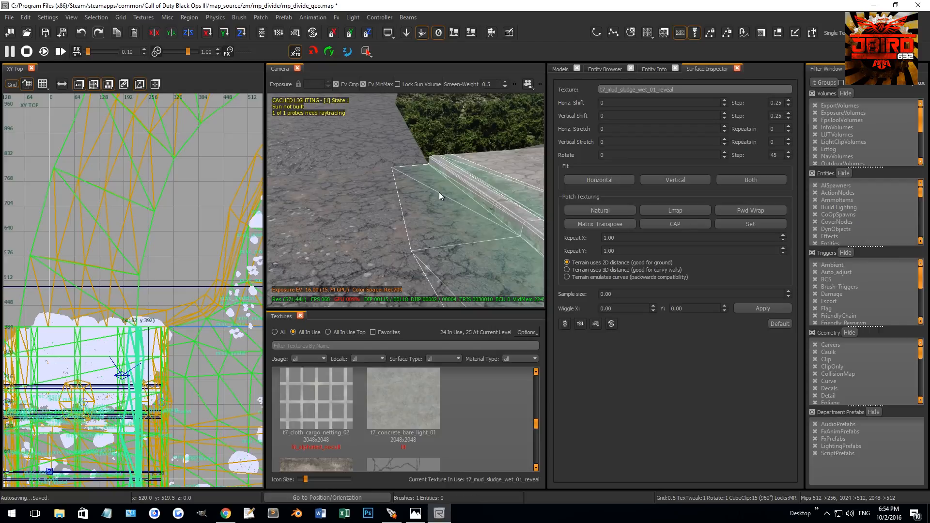
left_click(472, 187, "shift")
left_click(516, 182, "shift")
right_click_drag(518, 183, 426, 189)
left_click(425, 189, "shift")
scroll(162, 248, "down", 4)
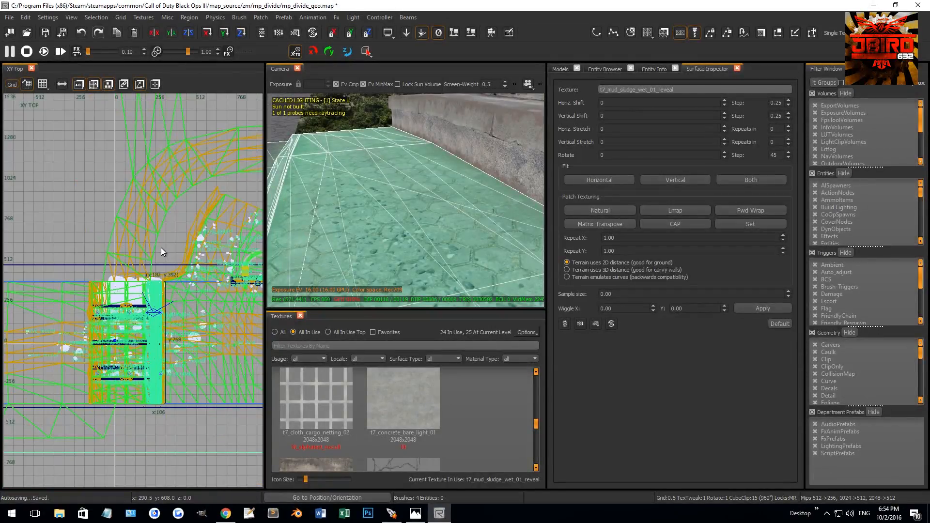
Delete the surplus vertices from the selected curb and sidewalk patches and pick their far end row
key("v")
right_click_drag(156, 370, 149, 339)
scroll(124, 354, "up", 3)
left_click_drag(133, 371, 193, 304)
key("BackSpace")
scroll(189, 266, "down", 2)
right_click_drag(187, 261, 160, 354)
scroll(164, 222, "down", 1)
right_click_drag(164, 222, 131, 244)
left_click_drag(116, 326, 181, 285)
Rotate the end row of sidewalk and curb vertices -90 degrees and bring it close to the road seam
scroll(198, 222, "up", 2)
key("x")
key("4")
key("r")
scroll(174, 241, "up", 3)
scroll(169, 194, "up", 3)
key("grave")
scroll(173, 190, "up", 6)
scroll(151, 210, "up", 5)
scroll(165, 267, "up", 7)
Set the grid size to 0.25 and move the end row of vertices flush with the road seam
left_click(121, 17)
mouse_move(145, 27)
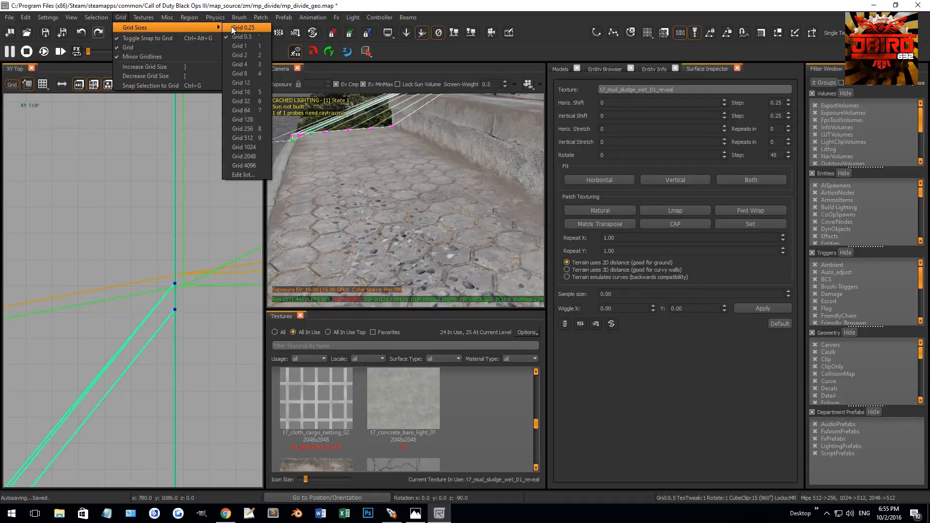
left_click(230, 27)
scroll(204, 298, "up", 2)
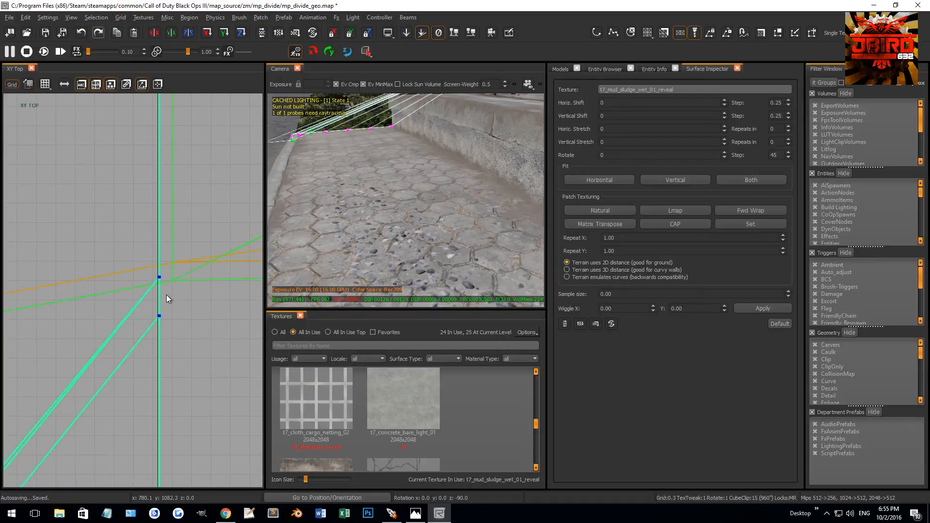
left_click_drag(159, 295, 172, 295)
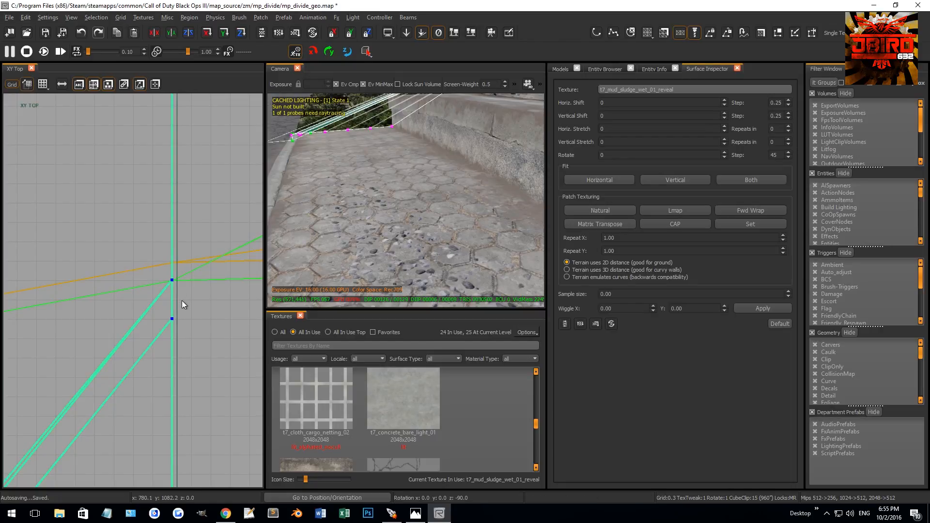
scroll(178, 285, "down", 3)
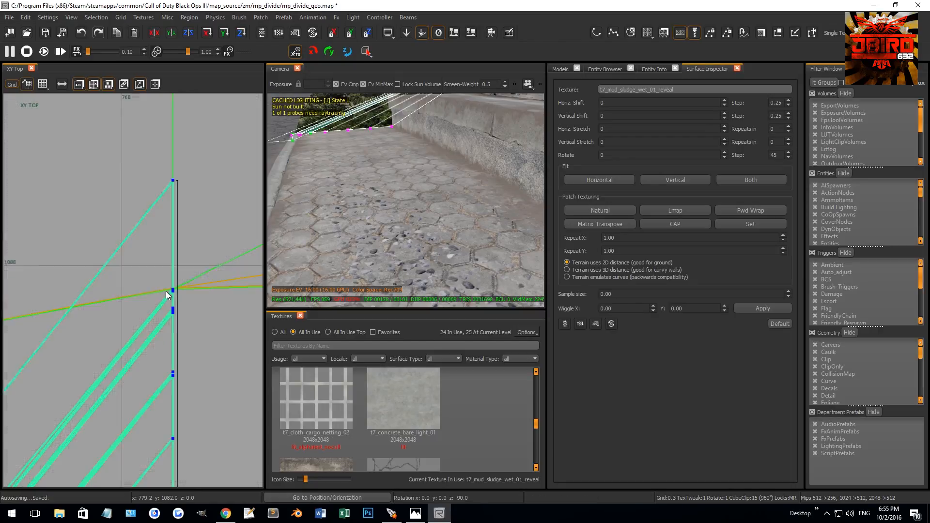
scroll(149, 294, "down", 5)
Pull the middle vertex row of the sidewalk and curb extension out to the bend in the road edge
right_click_drag(387, 195, 379, 191)
key("ctrl+i")
right_click_drag(430, 209, 380, 217)
mouse_move(450, 236)
right_mouse_down()
mouse_move(441, 204)
mouse_move(449, 233)
right_mouse_up()
right_click_drag(437, 232, 417, 215)
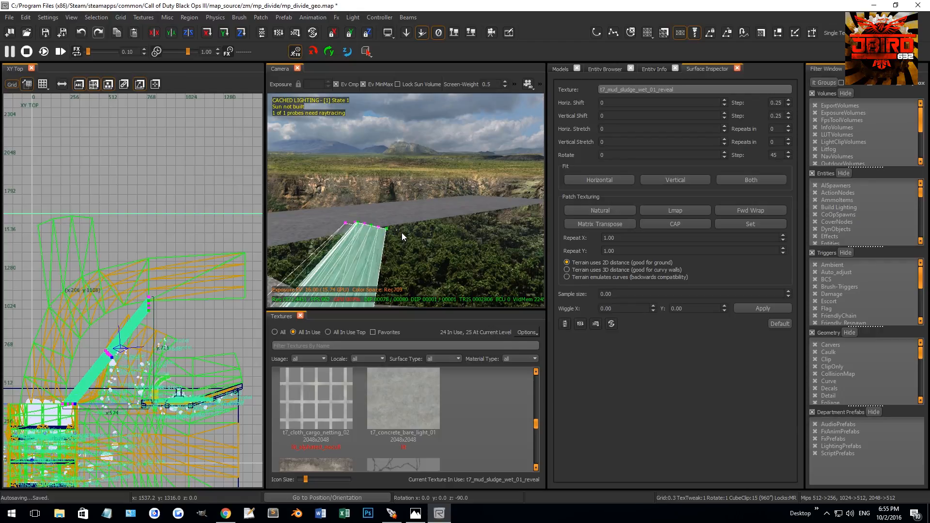
scroll(140, 327, "up", 4)
left_click_drag(163, 333, 128, 302)
right_click_drag(99, 281, 144, 283)
scroll(144, 284, "up", 4)
right_click_drag(139, 233, 140, 266)
left_click_drag(129, 286, 126, 229)
scroll(126, 231, "up", 8)
right_click_drag(228, 303, 168, 264)
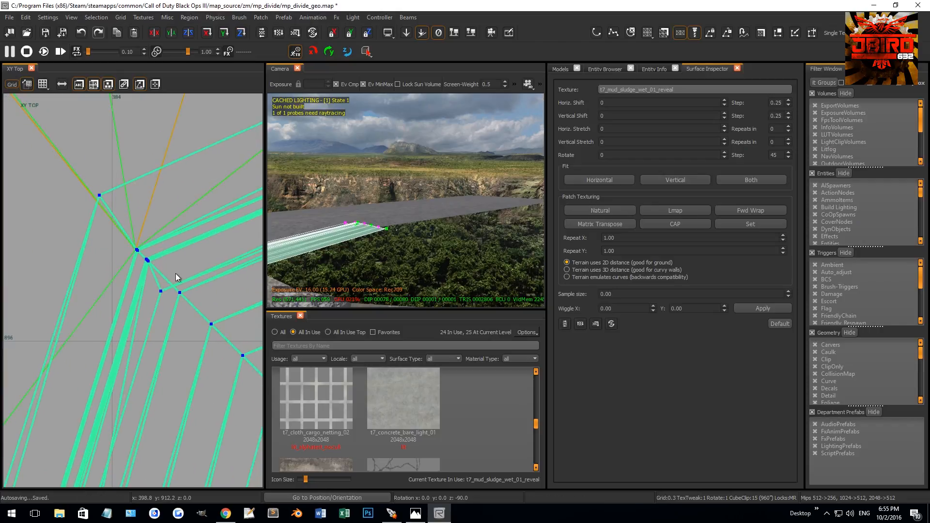
Rotate the middle vertex row to follow the bend and place its curb vertices exactly on the road's corner point
key("r")
left_click_drag(187, 302, 204, 282)
key("r")
scroll(109, 249, "up", 10)
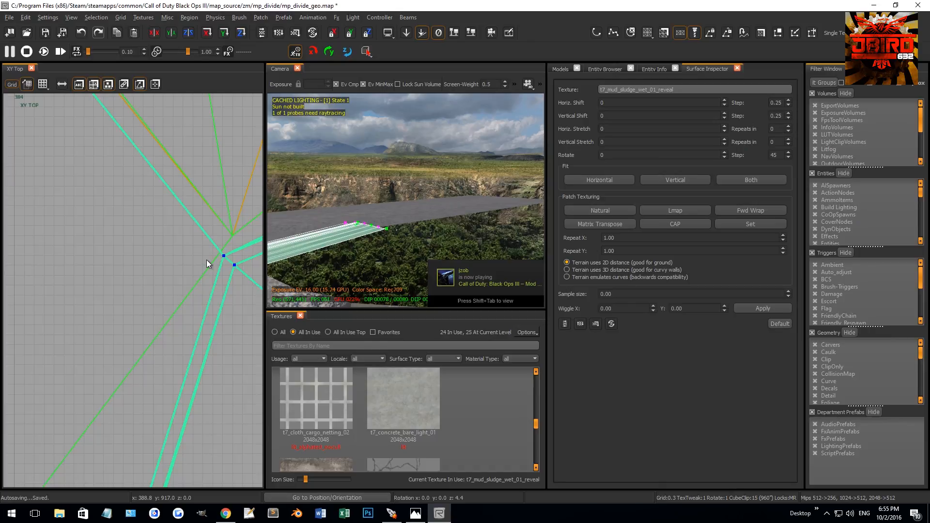
right_click_drag(245, 248, 209, 252)
scroll(208, 252, "up", 3)
left_click_drag(162, 274, 188, 235)
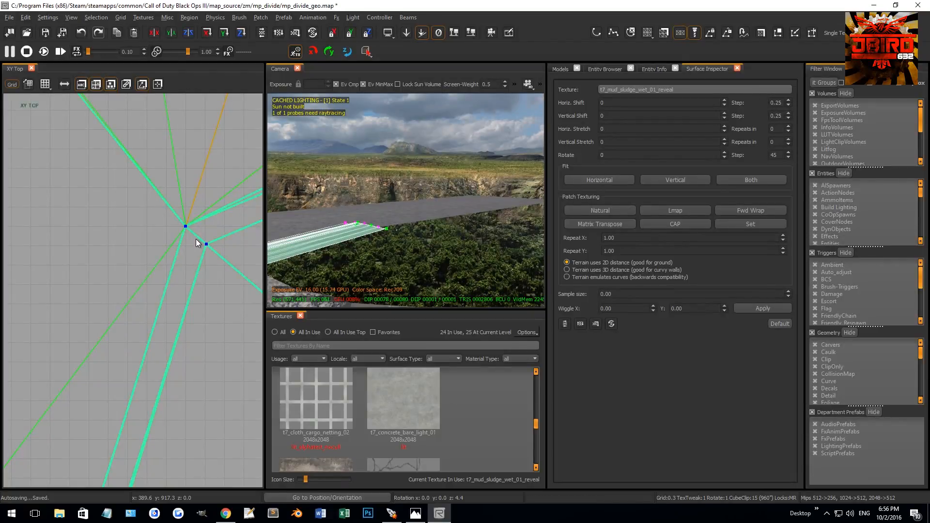
scroll(198, 243, "down", 3)
scroll(180, 270, "up", 3)
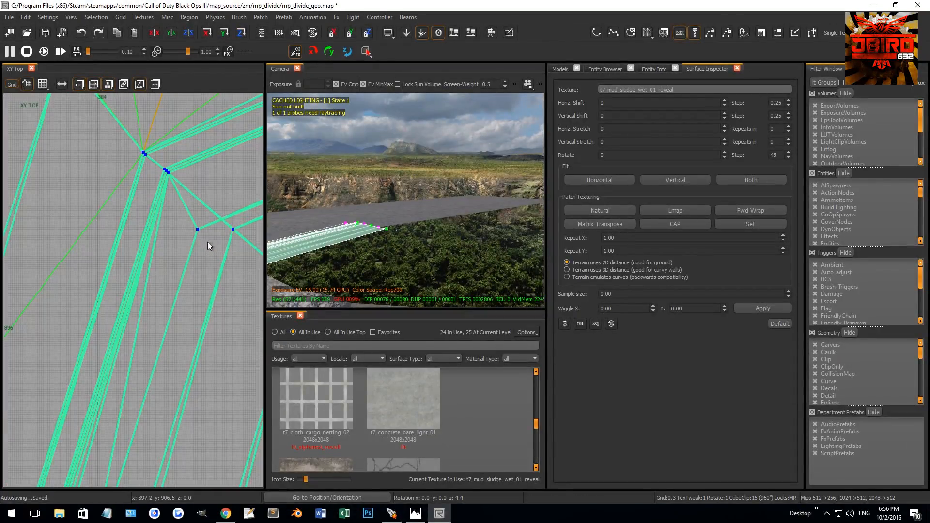
Bring the out-of-line vertex at the bend into line with the rest of the sidewalk's middle row
left_click_drag(200, 234, 200, 234)
right_click_drag(200, 234, 107, 250)
scroll(108, 249, "up", 3)
left_click_drag(117, 251, 186, 250)
scroll(183, 249, "down", 5)
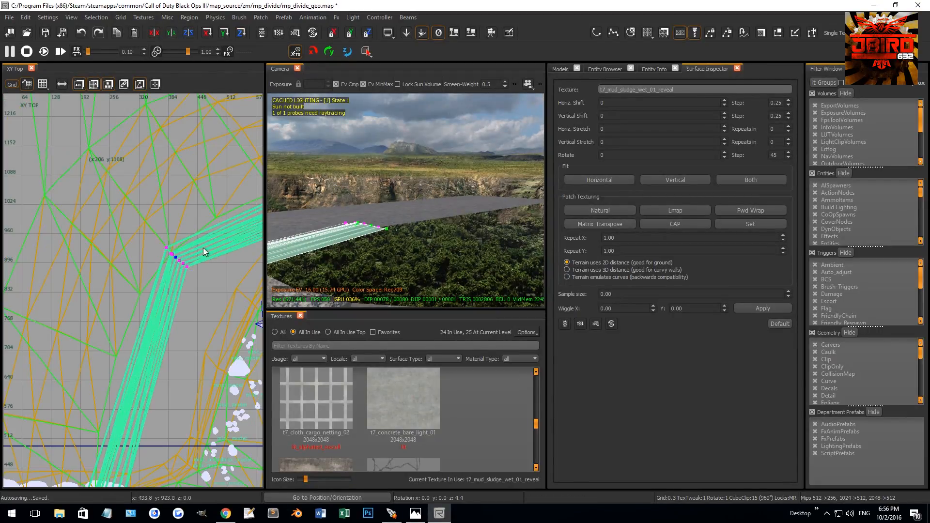
Select the whole row of sidewalk and curb vertices at the bend
right_click_drag(406, 190, 350, 205)
left_click(427, 176)
right_click_drag(414, 214, 402, 223)
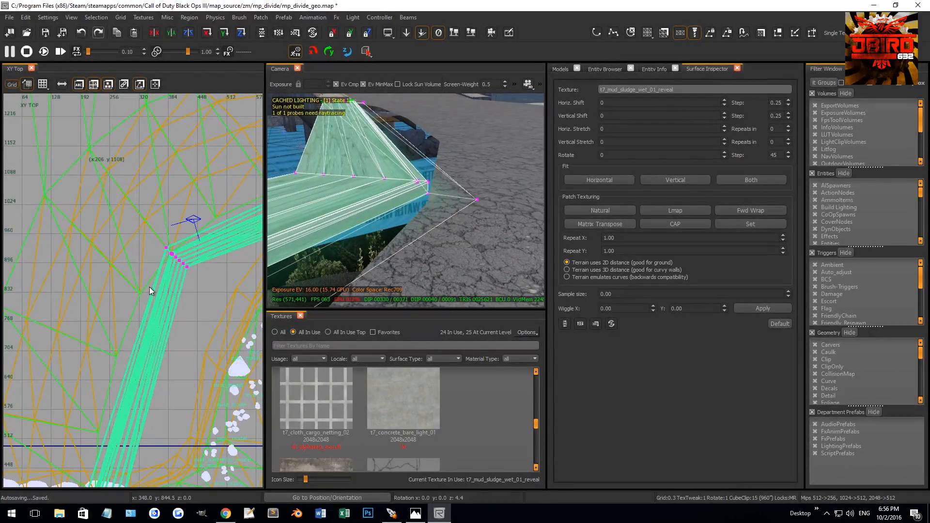
scroll(146, 232, "down", 2)
left_click_drag(139, 236, 189, 281)
scroll(173, 242, "up", 12)
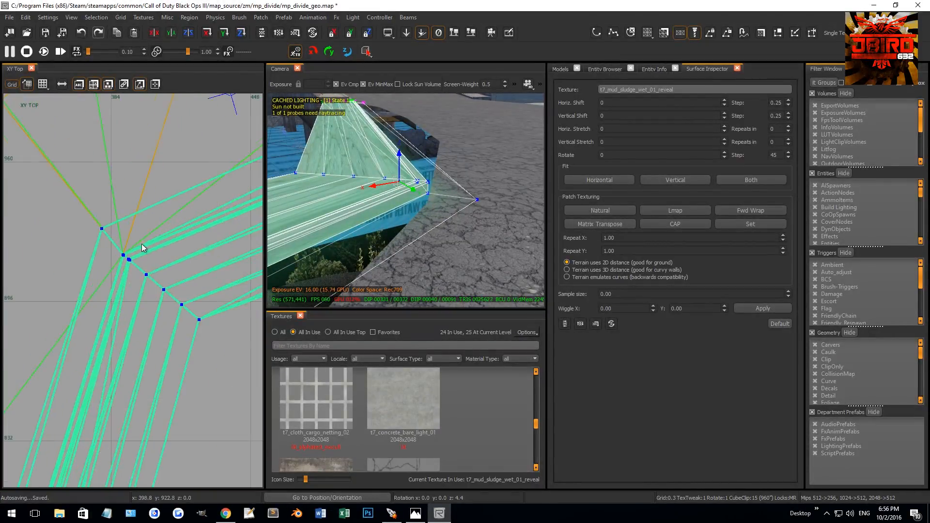
scroll(122, 242, "down", 3)
Switch the 2D view to the YZ side, frame the bend and select the curb's lower corner vertex
mouse_move(382, 206)
right_mouse_down()
mouse_move(397, 232)
mouse_move(383, 220)
right_mouse_up()
key("ctrl+Tab")
scroll(119, 303, "down", 10)
key("ctrl+Tab")
scroll(97, 337, "up", 5)
scroll(86, 340, "down", 5)
right_click_drag(129, 342, 104, 341)
scroll(130, 341, "down", 4)
scroll(138, 328, "up", 8)
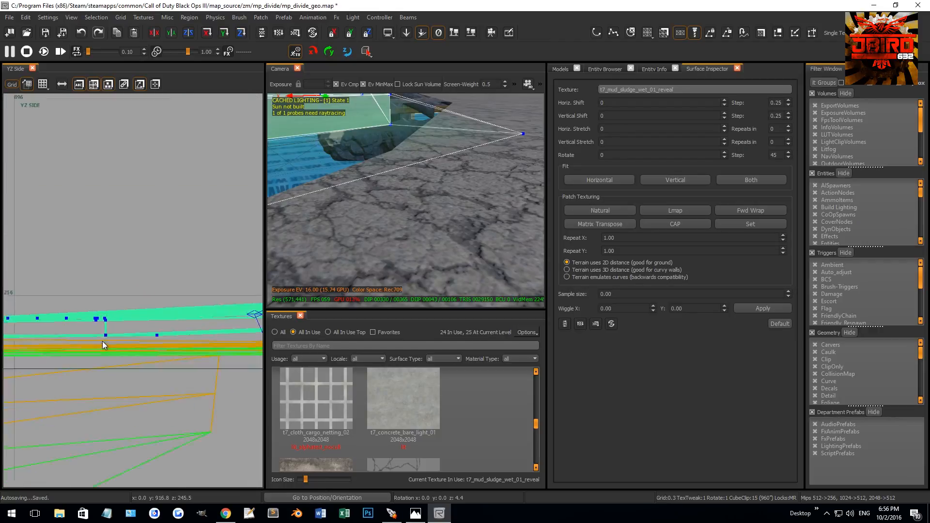
scroll(103, 342, "up", 9)
scroll(359, 186, "up", 3)
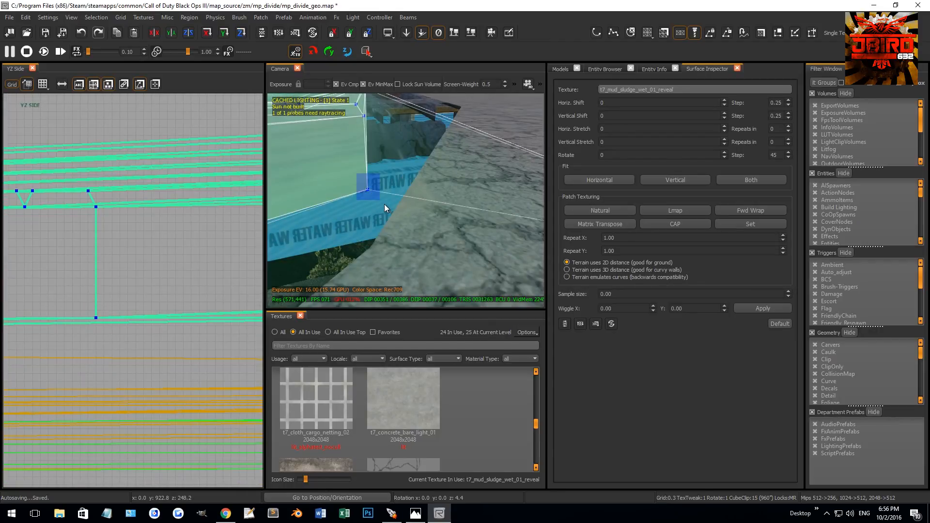
scroll(162, 296, "down", 8)
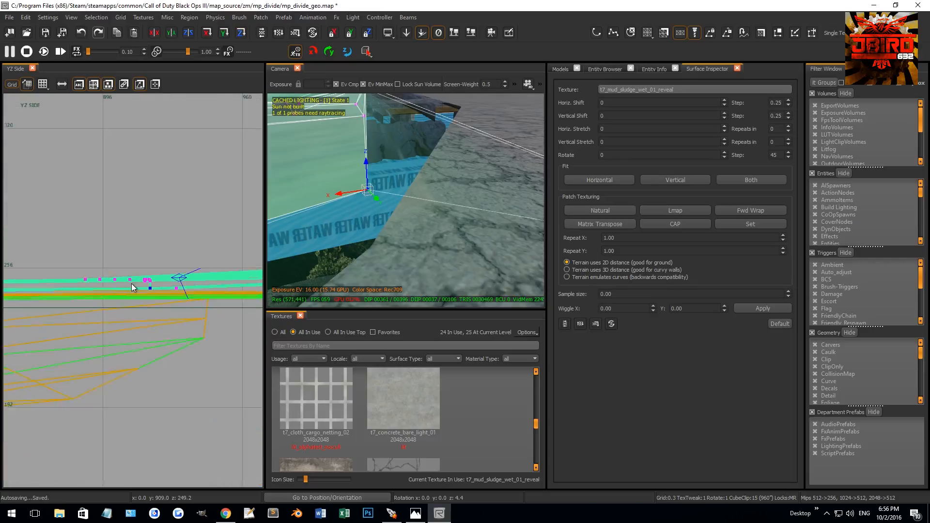
Lower the entire vertex row at the bend to road level in the side view and deselect the patches
left_click_drag(66, 247, 211, 325)
scroll(122, 245, "up", 8)
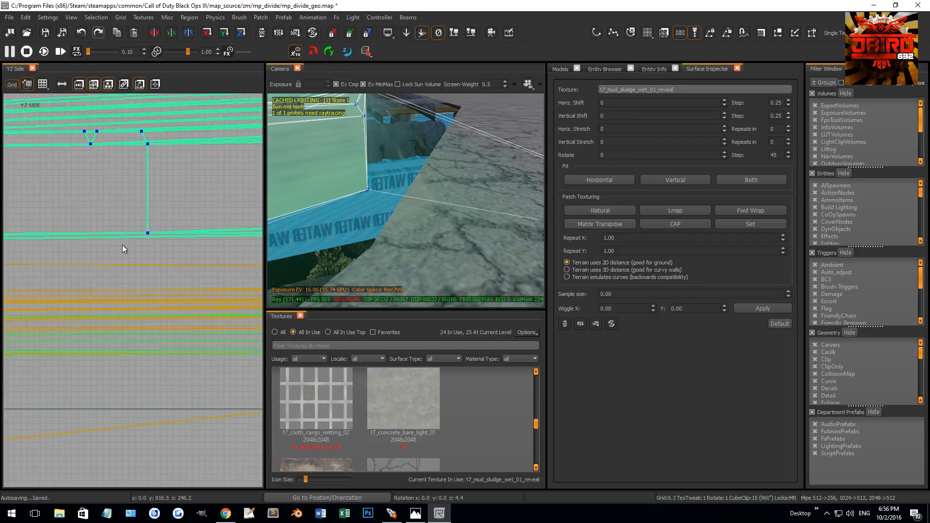
left_click_drag(150, 344, 151, 345)
left_click_drag(150, 291, 144, 348)
scroll(144, 347, "down", 2)
scroll(141, 341, "up", 3)
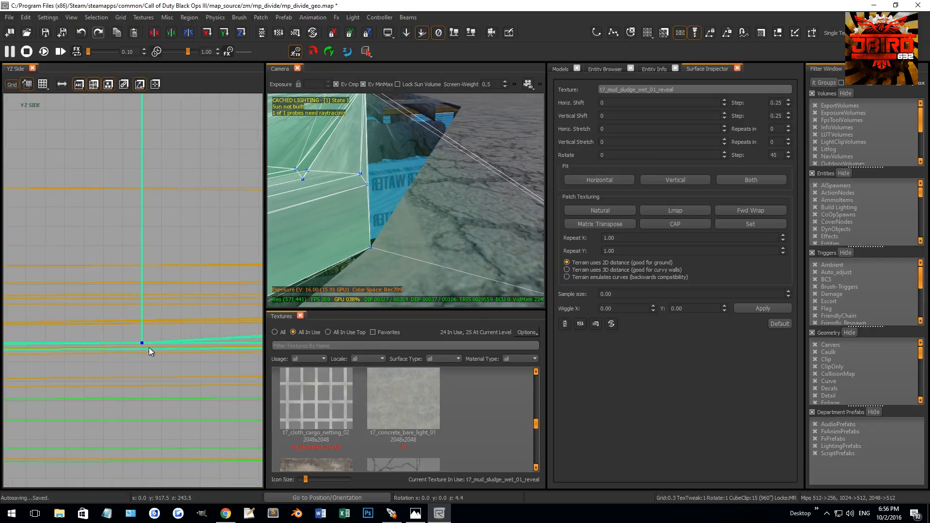
right_click_drag(432, 223, 444, 198)
key("Escape")
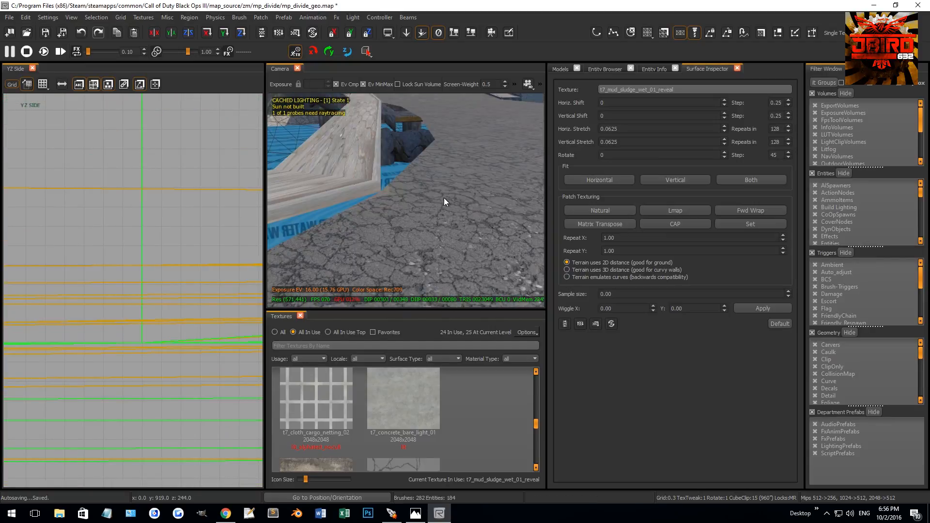
left_click(449, 211, "shift")
right_click_drag(419, 242, 450, 202)
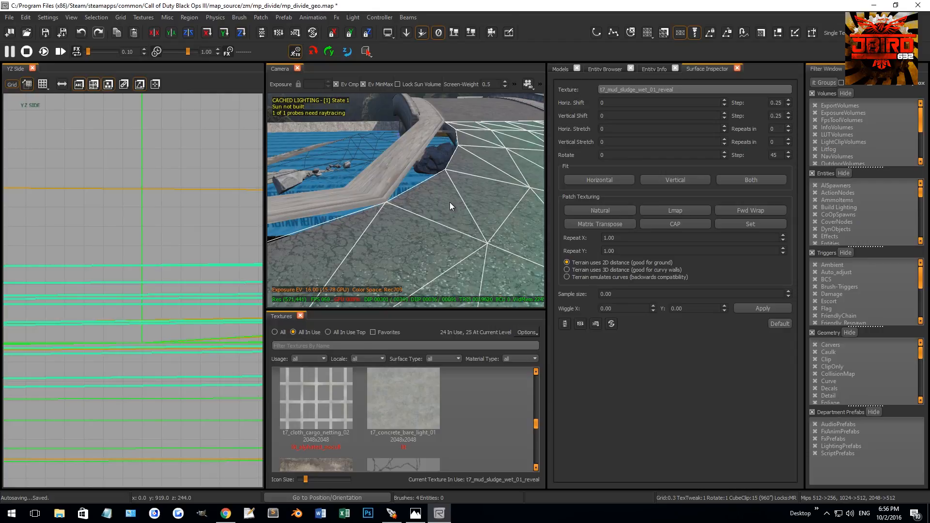
right_click_drag(479, 238, 415, 217)
left_click(469, 194, "shift")
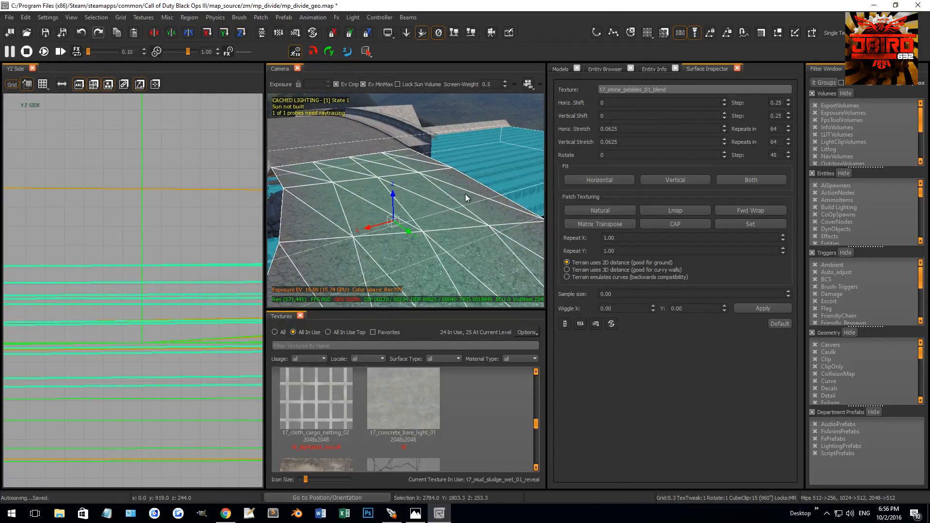
key("Escape")
Add the road terrain to the selection, start vertex editing and select the road-edge vertex beside the bend
right_click_drag(488, 184, 383, 221)
left_click(414, 196, "shift")
key("v")
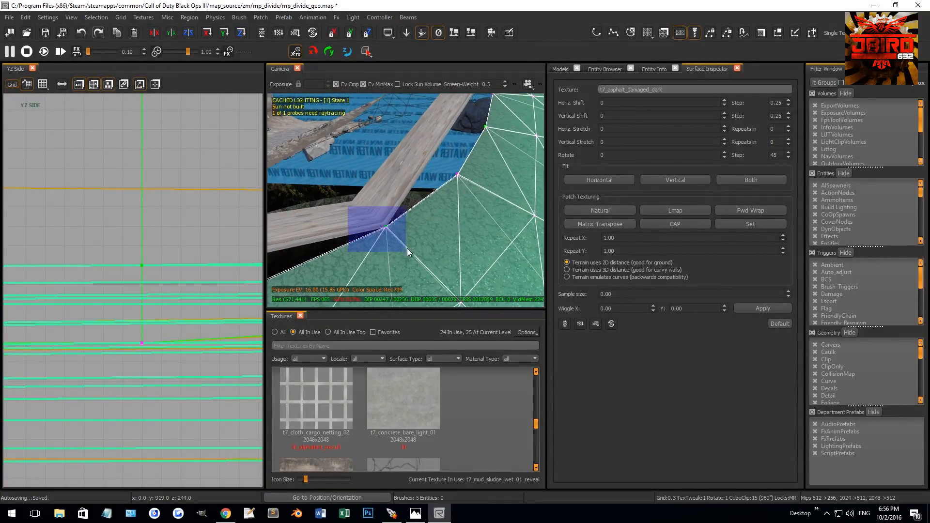
left_click_drag(407, 252, 407, 253)
right_click_drag(407, 252, 404, 231)
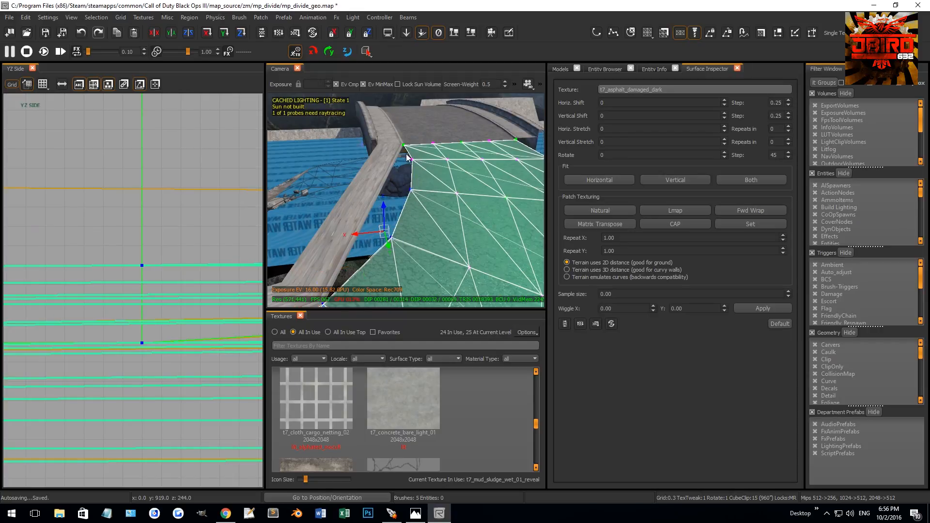
right_click_drag(424, 175, 440, 180)
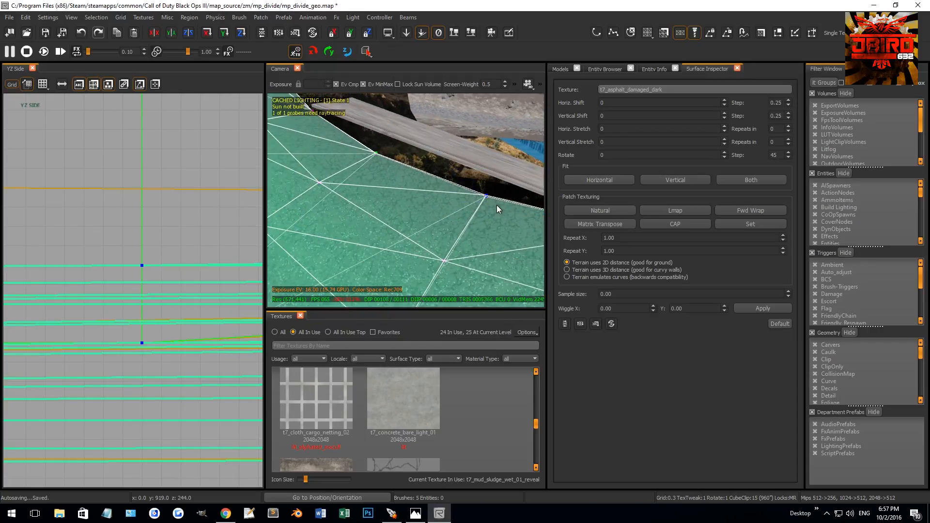
Select the neighbouring vertex on the road's edge near the bridge and clear the vertex selection
right_click_drag(402, 176, 381, 180)
right_click_drag(381, 236, 359, 215)
left_click_drag(348, 246, 350, 248)
key("w")
right_click_drag(424, 192, 397, 198)
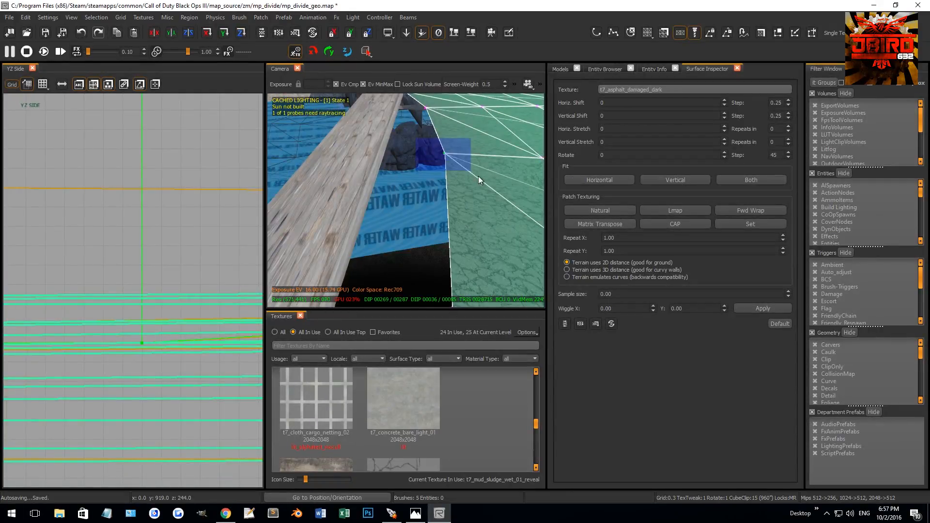
right_click_drag(454, 171, 411, 109)
key("Escape")
Select the four sidewalk and curb patches and pick the curb's lowest vertex at the bend in the side view
right_click_drag(451, 138, 472, 201)
left_click(472, 200, "shift")
left_click(456, 168, "shift")
left_click(371, 141, "shift")
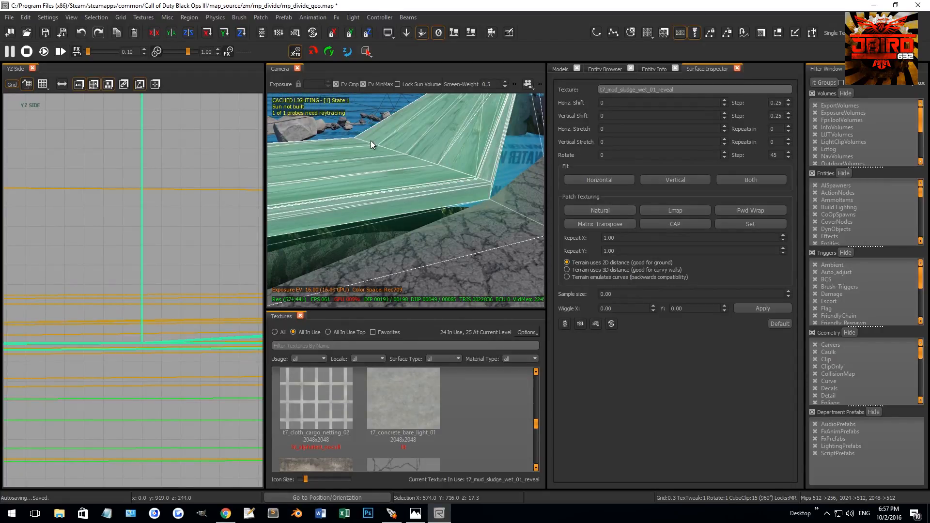
right_click_drag(417, 152, 421, 167)
key("v")
right_click_drag(430, 199, 428, 213)
scroll(155, 334, "down", 1)
scroll(146, 341, "up", 1)
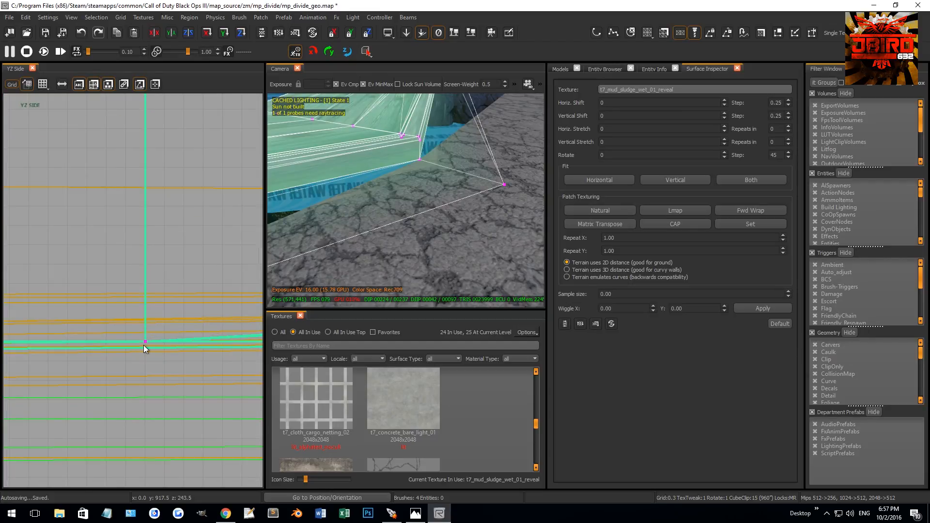
left_click_drag(137, 337, 167, 361)
Select the road patch's edge vertex under the curb corner at the bend and deselect everything
right_click_drag(423, 190, 448, 182)
key("Escape")
key("Escape")
left_click(502, 167, "shift")
key("v")
left_click_drag(362, 161, 425, 205)
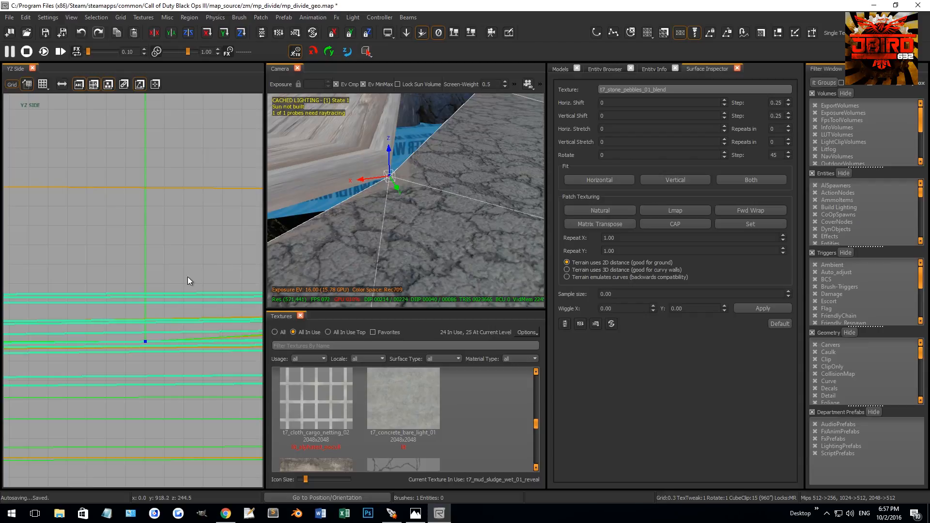
key("Escape")
key("Escape")
right_click_drag(348, 188, 397, 185)
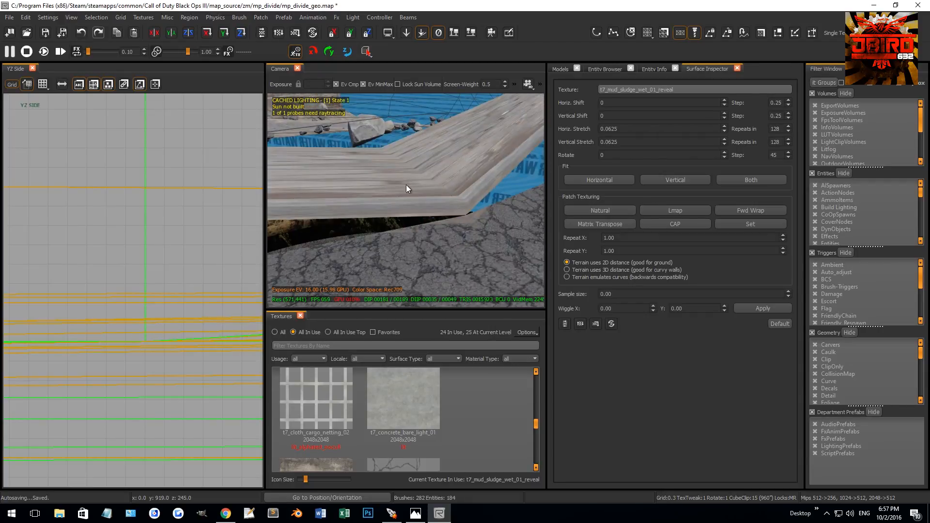
Select the sidewalk and curb patches and insert a new vertex row between the bend and the far end
mouse_move(459, 213)
left_mouse_down("shift")
mouse_move(449, 184)
mouse_move(412, 160)
left_mouse_up("shift")
key("ctrl+Tab")
key("ctrl+Tab")
scroll(132, 255, "down", 12)
right_click_drag(402, 212, 448, 219)
left_click_drag(465, 230, 465, 230, "shift")
key("shift+x")
right_click_drag(452, 222, 417, 186)
left_click(370, 200)
right_click_drag(472, 166, 490, 171)
left_click(500, 169, "shift")
key("shift+x")
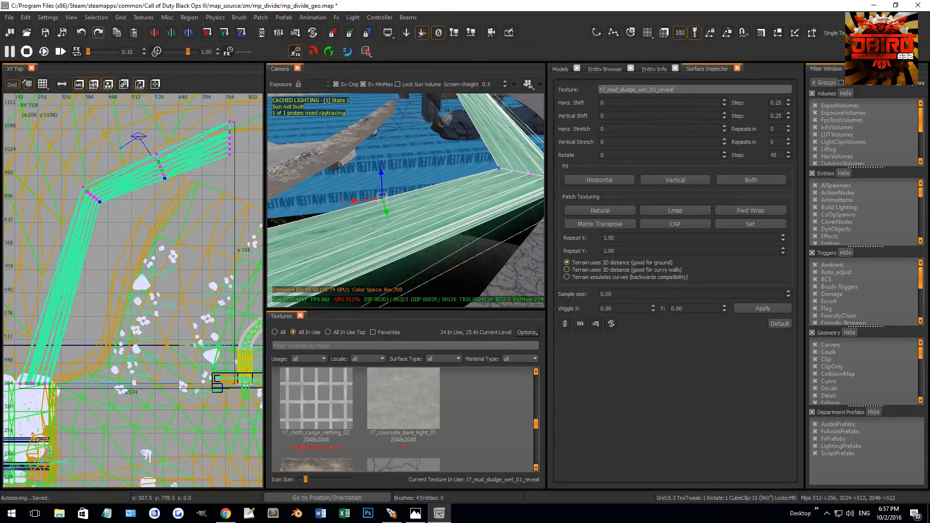
Select the new vertex row in the XY top view and move it outward about 15 units in X and 25 in Y
right_click_drag(137, 195, 135, 242)
left_click_drag(137, 195, 184, 241, "shift")
scroll(147, 215, "up", 1)
right_click_drag(148, 218, 120, 260)
left_click_drag(147, 236, 155, 224)
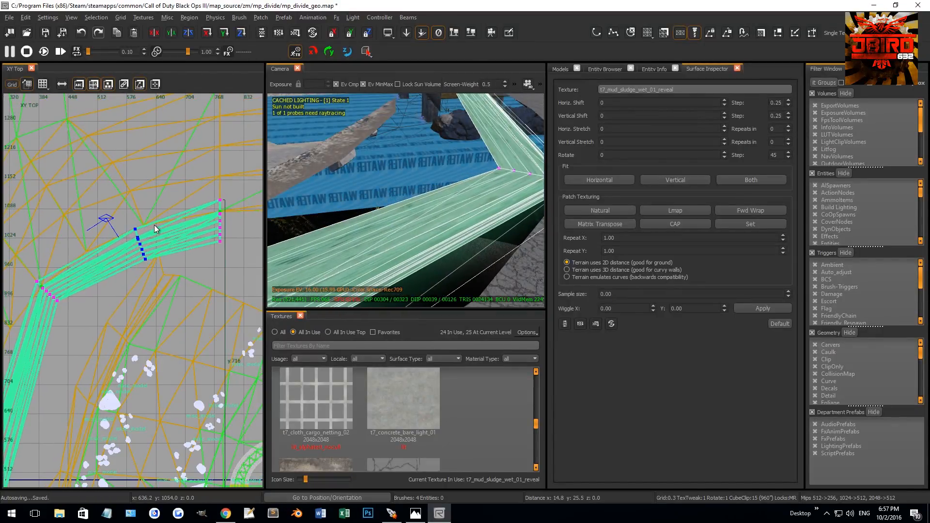
Fine-tune the new row's position so its curb corner meets the road's edge in the top view
scroll(153, 217, "up", 5)
scroll(174, 257, "up", 8)
left_click_drag(188, 209, 141, 211)
scroll(146, 206, "up", 3)
scroll(141, 204, "up", 3)
scroll(146, 224, "down", 10)
scroll(147, 226, "down", 7)
Switch the 2D view to XZ front and shift the new vertex row vertically toward the road surface
right_click_drag(364, 249, 363, 236)
key("ctrl+Tab")
scroll(143, 271, "down", 6)
scroll(141, 270, "up", 8)
right_click_drag(213, 246, 166, 243)
scroll(168, 243, "up", 2)
left_click_drag(170, 243, 179, 313)
Include the road patch for reference, lower the sidewalk's new vertex row to road level and leave vertex editing
mouse_move(385, 211)
right_mouse_down()
mouse_move(387, 222)
mouse_move(389, 210)
mouse_move(398, 211)
mouse_move(400, 223)
mouse_move(390, 216)
mouse_move(387, 224)
mouse_move(385, 205)
mouse_move(405, 210)
mouse_move(377, 204)
mouse_move(391, 199)
right_mouse_up()
key("v")
left_click(377, 203, "shift")
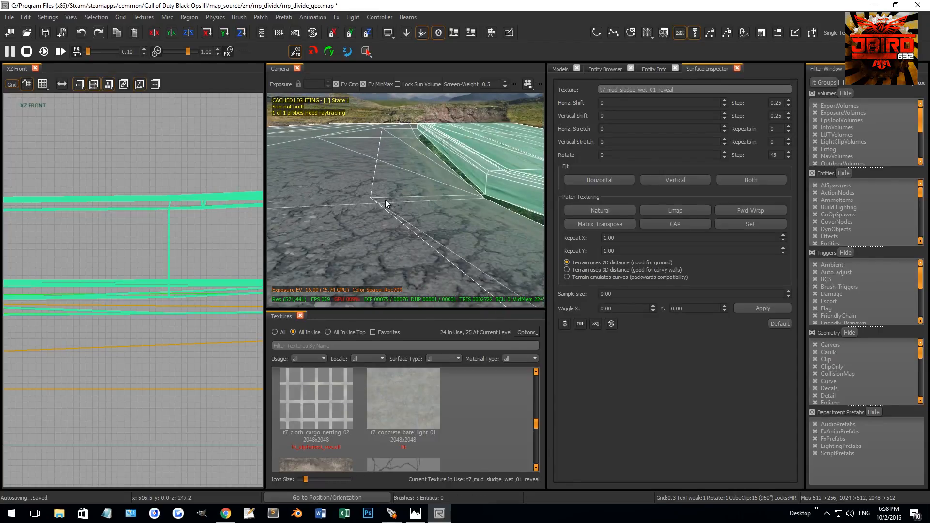
left_click_drag(119, 167, 223, 304)
scroll(179, 296, "up", 5)
left_click_drag(166, 296, 167, 340)
right_click_drag(446, 233, 368, 231)
key("Escape")
key("Escape")
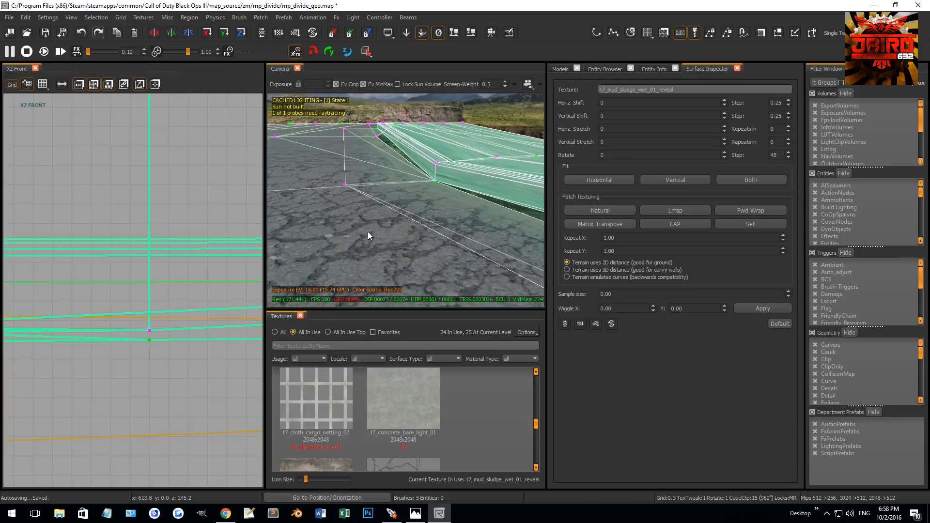
Select the curb's lower corner vertex at the new row, lower it by 0.3 units and deselect the patches
left_click(327, 230, "shift")
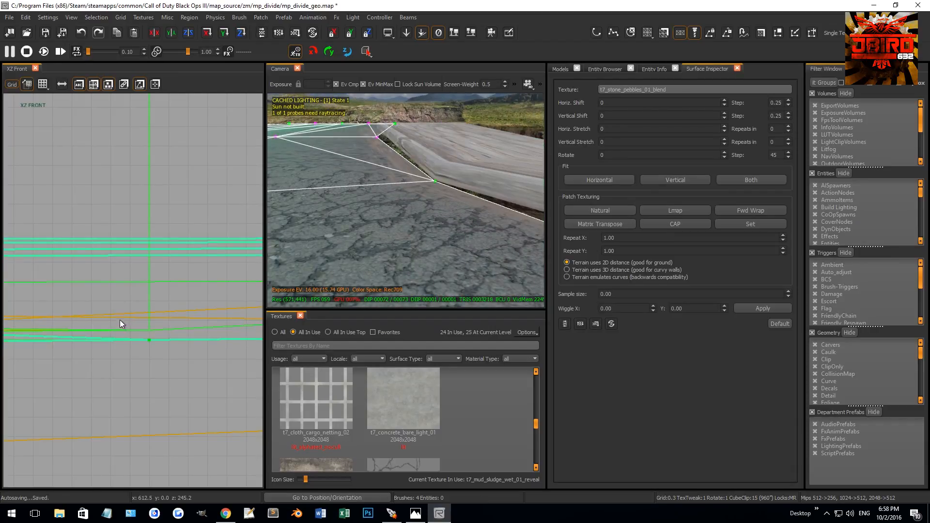
key("Escape")
right_click_drag(377, 221, 441, 221)
left_click(441, 221, "shift")
left_click_drag(124, 286, 169, 330)
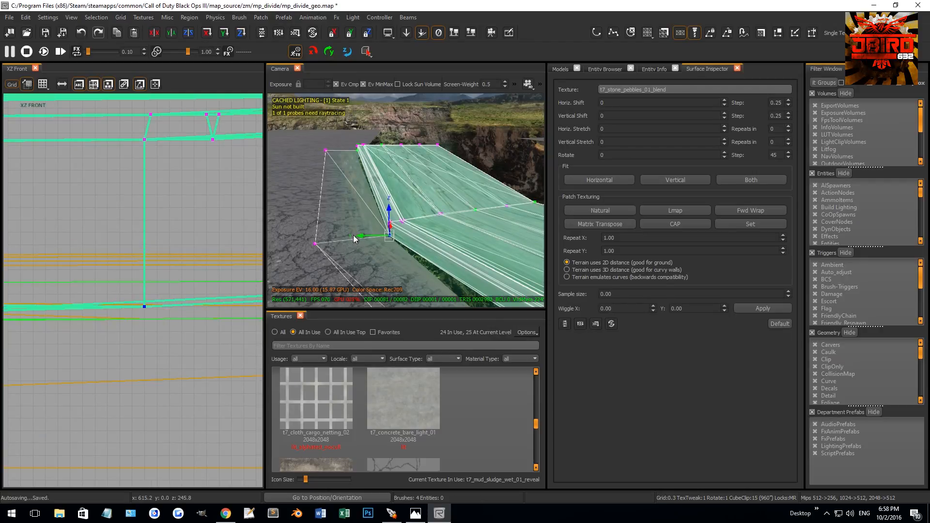
scroll(136, 310, "up", 3)
scroll(136, 287, "down", 6)
left_click_drag(141, 293, 146, 300)
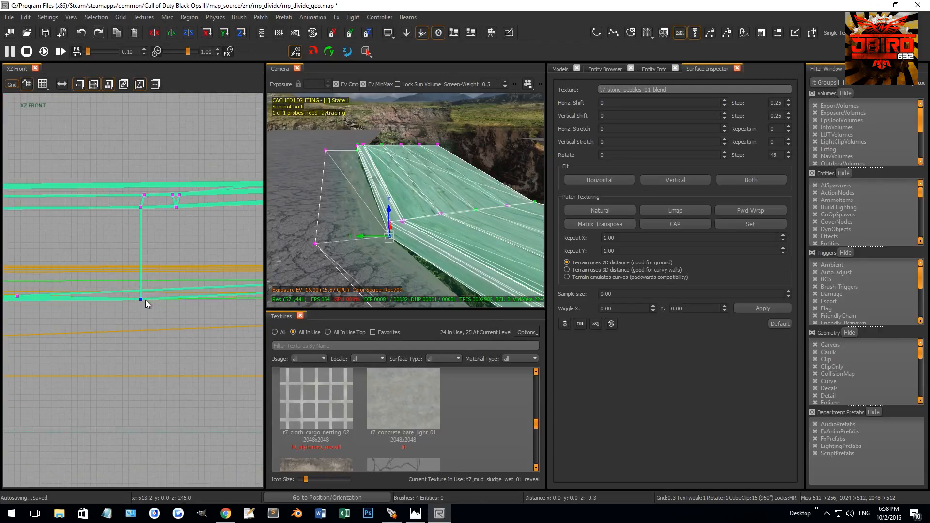
key("Escape")
key("Escape")
Select the sidewalk and curb patches' entire far-end vertex row and move it down toward the road
mouse_move(353, 211)
right_mouse_down()
mouse_move(387, 209)
mouse_move(364, 208)
right_mouse_up()
left_click(390, 216, "shift")
left_click(388, 218, "shift")
scroll(137, 277, "down", 3)
scroll(136, 278, "down", 8)
key("v")
right_click_drag(342, 168, 329, 172)
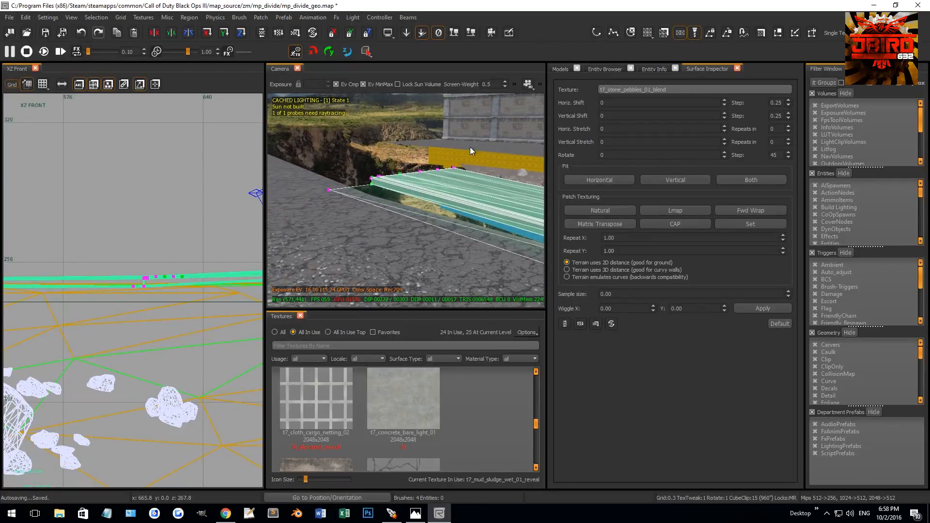
left_click_drag(482, 141, 308, 221)
scroll(236, 277, "up", 5)
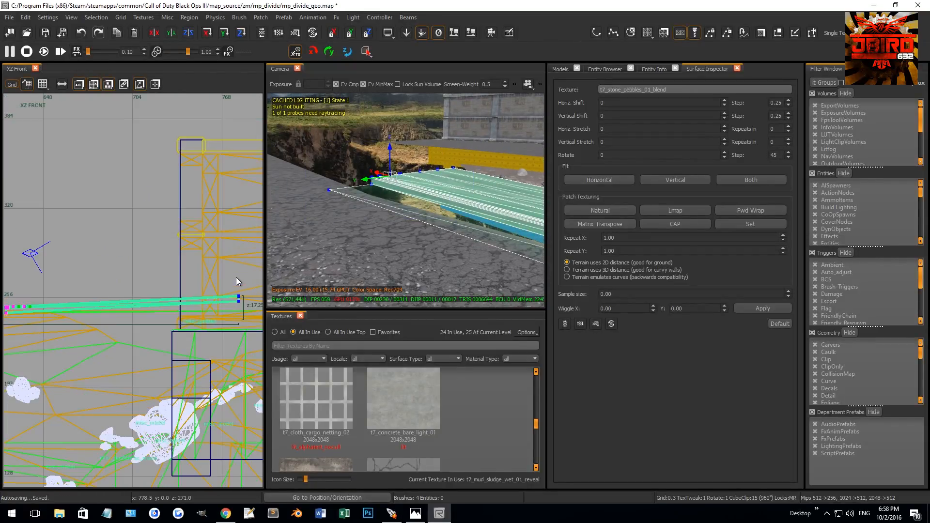
scroll(127, 296, "up", 4)
mouse_move(128, 285)
left_mouse_down()
mouse_move(124, 340)
mouse_move(135, 396)
mouse_move(137, 387)
left_mouse_up()
Include the road patch, align the far-end vertex row's height with the road's edge and deselect the sidewalk patches
scroll(126, 340, "up", 8)
right_click_drag(328, 281, 345, 246)
key("v")
left_click(345, 245, "shift")
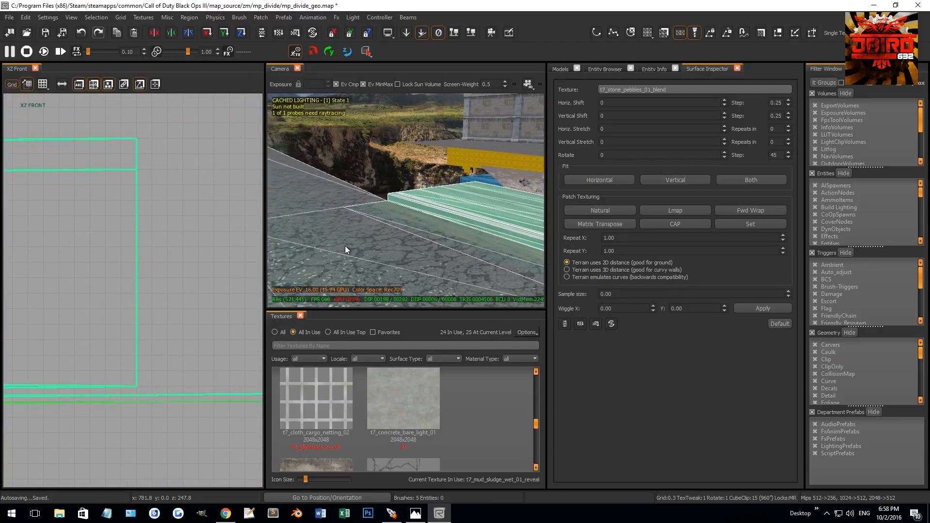
scroll(165, 340, "down", 3)
left_click_drag(133, 191, 159, 343)
scroll(126, 330, "up", 4)
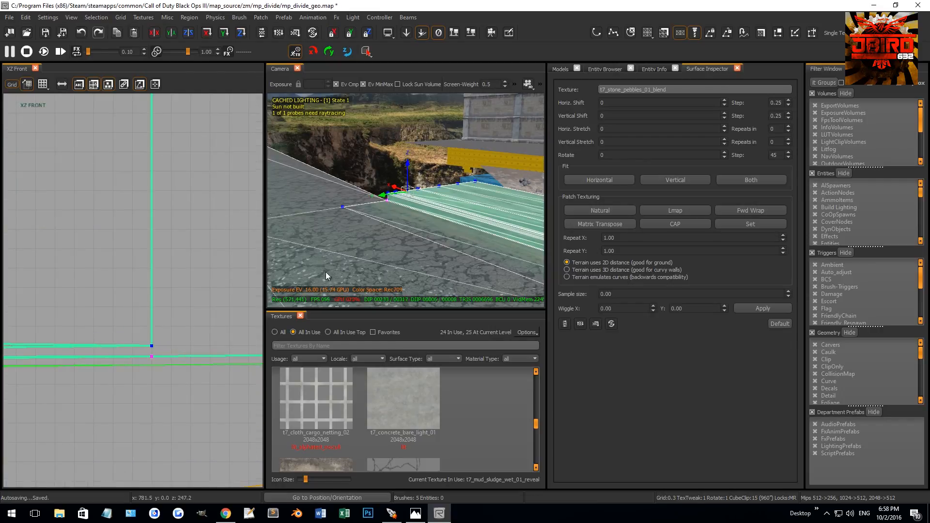
right_click_drag(289, 296, 342, 256)
key("Escape")
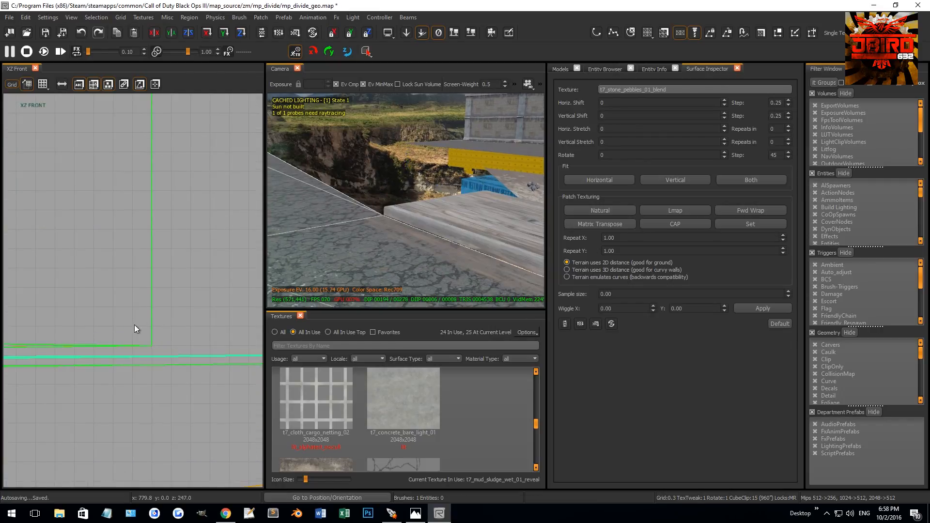
Select the road patch's edge vertex at the sidewalk's far end and leave vertex editing
right_click_drag(335, 242, 387, 212)
key("v")
right_click_drag(445, 177, 398, 162)
left_click_drag(122, 333, 161, 356)
key("Escape")
Select the sidewalk and curb patches and insert another vertex row between the bend and the previously added row
mouse_move(387, 219)
right_mouse_down()
mouse_move(398, 216)
mouse_move(374, 216)
mouse_move(493, 146)
mouse_move(427, 215)
mouse_move(416, 207)
right_mouse_up()
left_click(415, 209, "shift")
scroll(128, 312, "down", 10)
right_click_drag(339, 237, 427, 194)
key("v")
right_click_drag(446, 191, 434, 247)
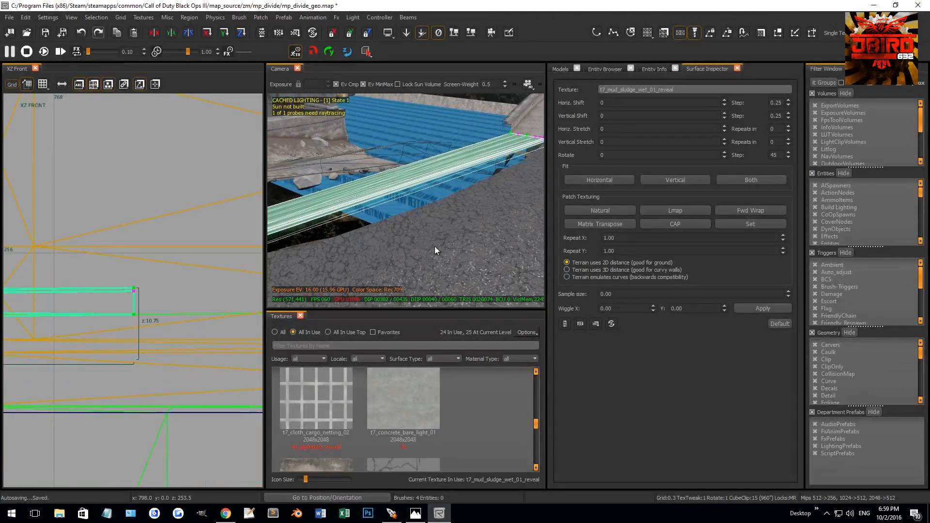
mouse_move(487, 189)
right_mouse_down()
mouse_move(505, 184)
mouse_move(479, 211)
mouse_move(496, 204)
mouse_move(467, 173)
mouse_move(449, 178)
mouse_move(478, 190)
right_mouse_up()
left_click(466, 173)
left_click(473, 220)
right_click_drag(458, 214, 437, 159)
Select the latest vertex row in the XY top view and move it outward to round off the bend
scroll(147, 312, "down", 10)
key("ctrl+Tab")
key("ctrl+Tab")
scroll(133, 310, "up", 8)
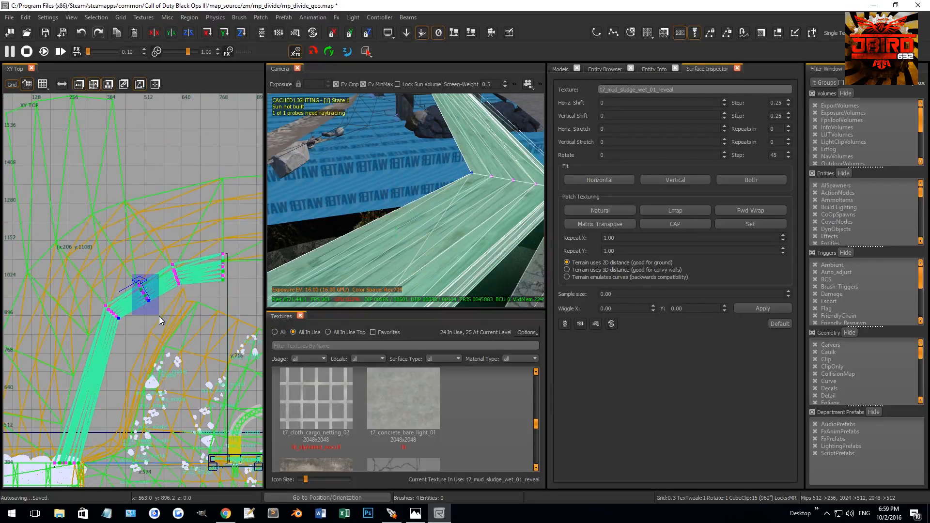
scroll(155, 280, "up", 4)
left_click_drag(201, 379, 92, 280)
scroll(91, 332, "up", 1)
scroll(91, 337, "up", 8)
Switch the 2D view to XZ front, align the row's height with the road patch and deselect everything
right_click_drag(373, 228, 330, 243)
key("ctrl+Tab")
scroll(120, 292, "down", 10)
scroll(86, 310, "up", 11)
key("v")
right_click_drag(369, 227, 408, 241)
left_click(407, 241, "shift")
scroll(120, 290, "down", 4)
left_click(117, 289)
scroll(129, 274, "up", 3)
key("Escape")
Reselect the four sidewalk and curb patches and pick the curb vertices at the bend and at the bridge end
mouse_move(353, 223)
right_mouse_down()
mouse_move(371, 234)
mouse_move(332, 213)
right_mouse_up()
left_click(373, 220, "shift")
left_click(373, 216, "shift")
left_click(373, 209, "shift")
left_click(373, 207, "shift")
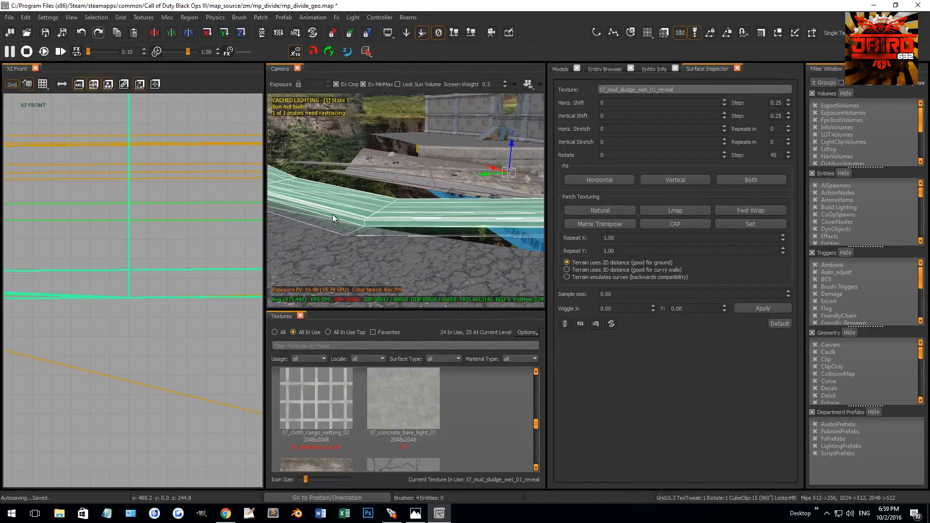
scroll(348, 246, "up", 2)
key("v")
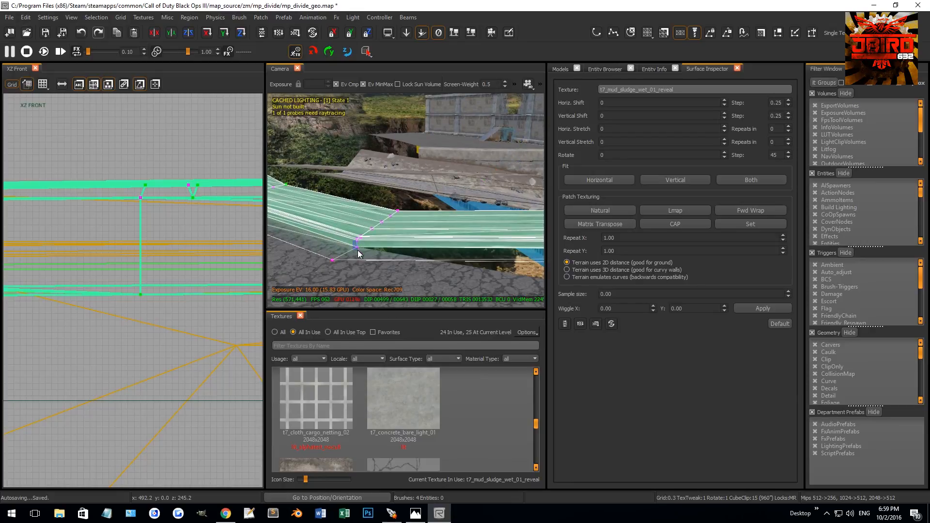
right_click_drag(359, 250, 362, 243)
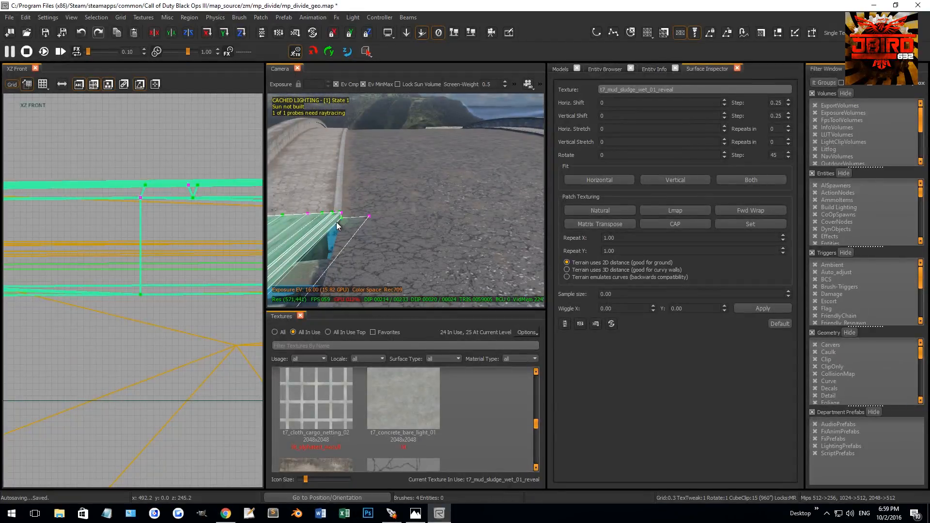
Add a vertex row midway between the bridge and the bend and fit it to the road's edge in XY top
scroll(185, 278, "down", 6)
key("ctrl+Tab")
key("ctrl+Tab")
scroll(137, 304, "down", 6)
right_click_drag(125, 332, 115, 309)
right_click_drag(455, 192, 354, 183)
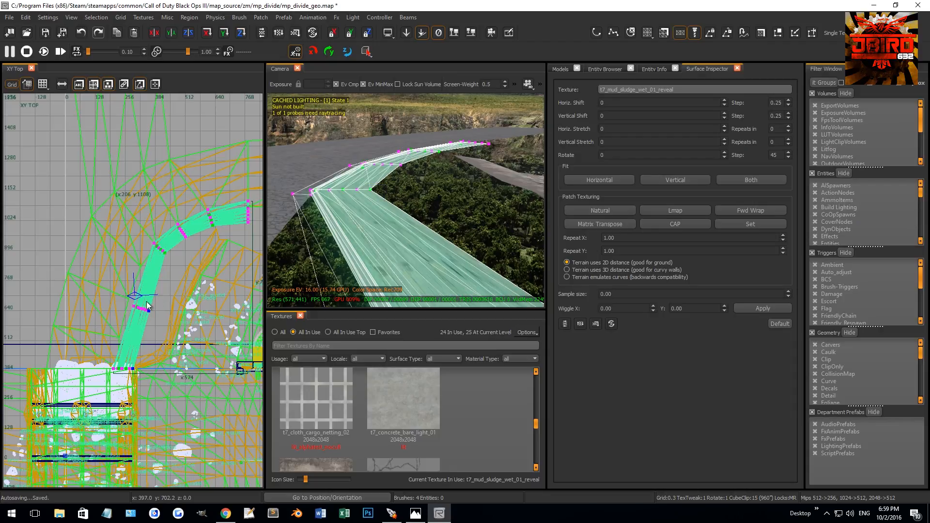
scroll(158, 301, "up", 5)
scroll(119, 290, "up", 3)
scroll(98, 269, "up", 6)
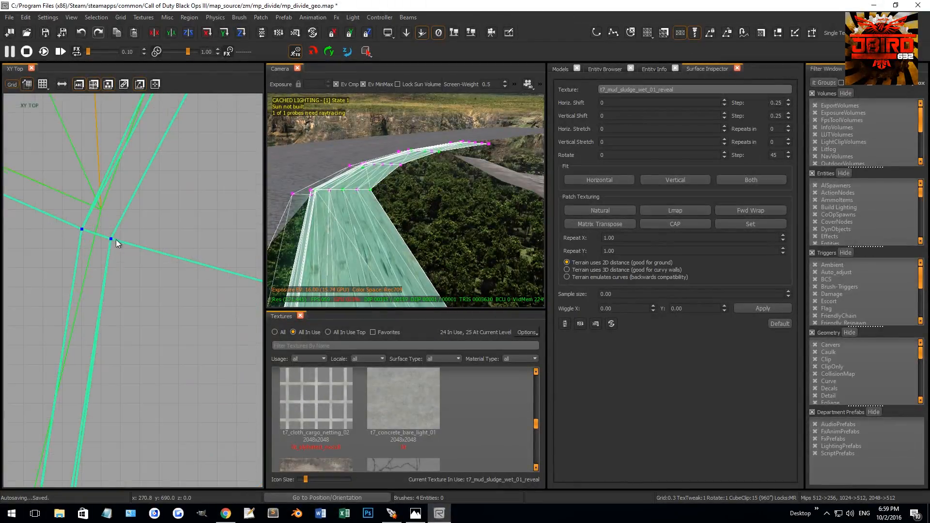
Align the vertex row's height with the road patch in the XZ front view and deselect everything
mouse_move(310, 221)
right_mouse_down()
mouse_move(340, 218)
mouse_move(314, 228)
right_mouse_up()
key("ctrl+Tab")
scroll(131, 294, "down", 5)
scroll(134, 306, "up", 5)
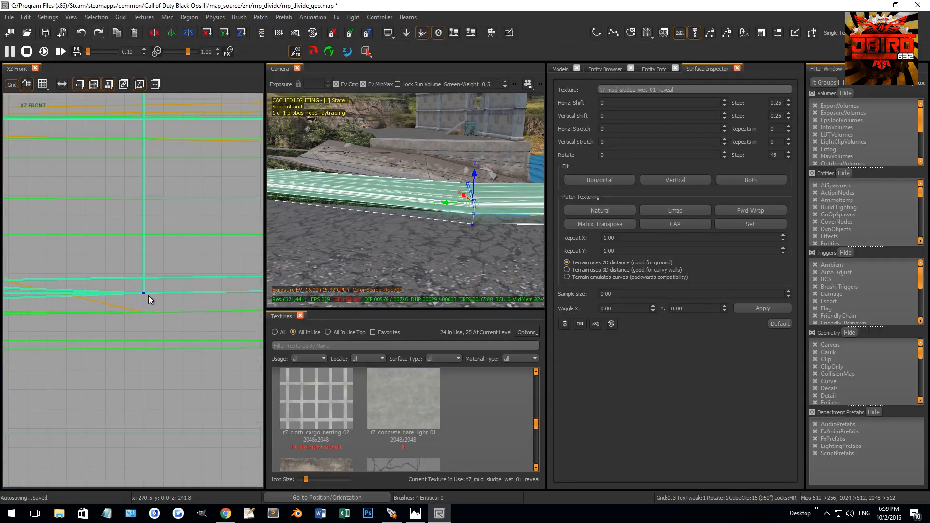
mouse_move(313, 274)
right_mouse_down()
mouse_move(364, 269)
mouse_move(329, 256)
right_mouse_up()
key("Escape")
Reselect the sidewalk and curb patches at the bend and enter vertex editing
left_click(436, 235, "shift")
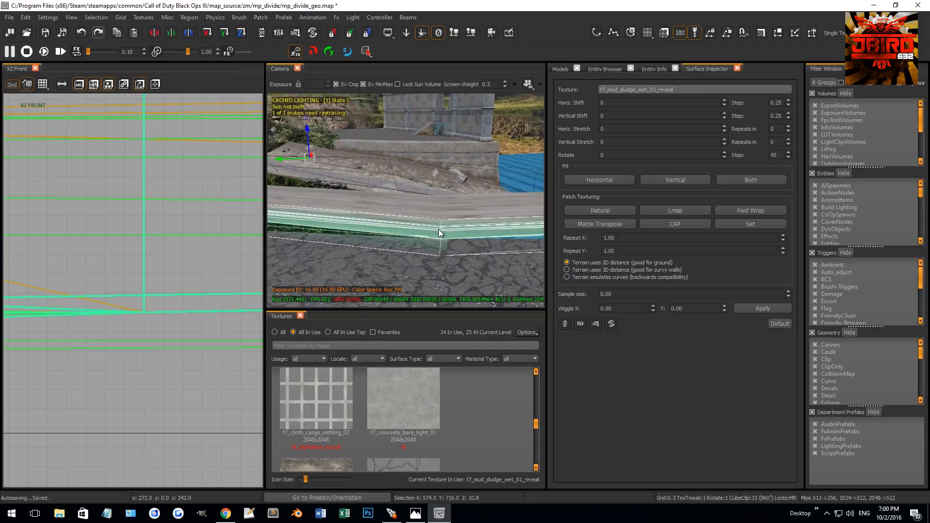
left_click(427, 213, "shift")
right_click_drag(412, 218, 330, 168)
key("v")
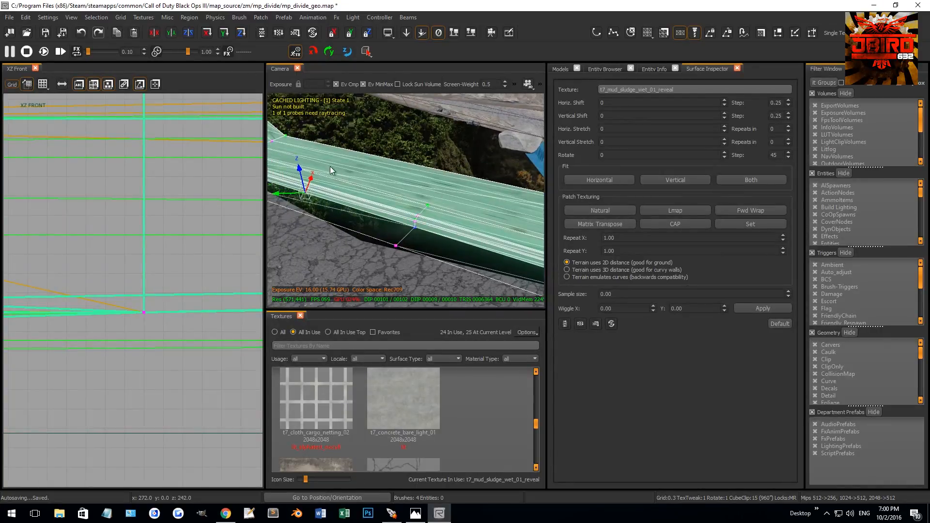
Select the vertex row across the sidewalk and curb and fit it to the road's edge in XY top
right_click_drag(280, 132, 406, 143)
left_click_drag(409, 155, 405, 155)
scroll(137, 292, "down", 8)
key("ctrl+Tab")
key("ctrl+Tab")
scroll(123, 298, "down", 5)
right_click_drag(123, 299, 139, 352)
left_click_drag(84, 254, 193, 320)
scroll(115, 286, "up", 4)
left_click_drag(127, 286, 155, 255)
scroll(116, 231, "up", 5)
Switch the 2D view to XZ front and align the moved row's height with the road patch
right_click_drag(409, 200, 417, 181)
key("ctrl+Tab")
scroll(175, 281, "down", 9)
right_click_drag(167, 286, 237, 263)
scroll(153, 289, "up", 9)
right_click_drag(339, 242, 421, 246)
scroll(167, 305, "down", 10)
Return to XY top and move the vertex row nearer the bridge onto the road patch's corner
key("ctrl+Tab")
scroll(130, 311, "up", 7)
right_click_drag(120, 290, 132, 403)
scroll(121, 290, "down", 4)
left_click_drag(76, 299, 101, 336)
scroll(110, 311, "up", 4)
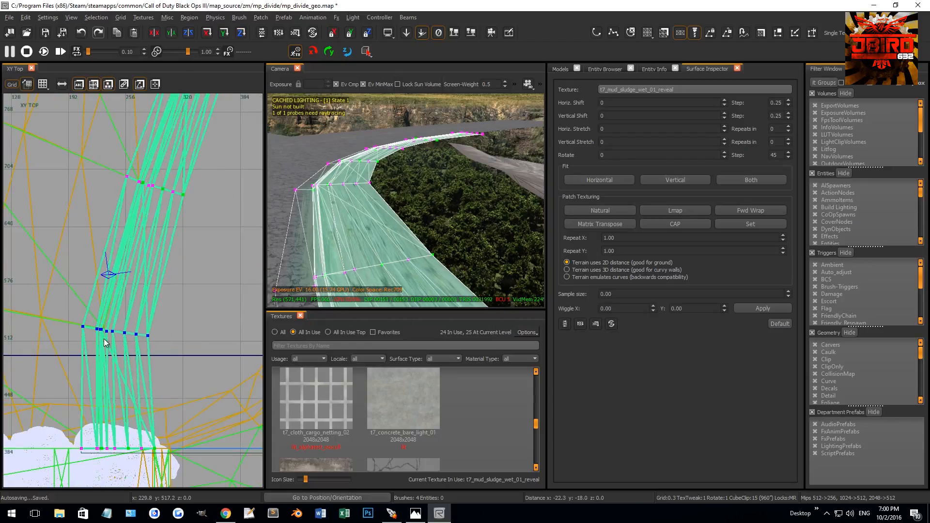
scroll(104, 328, "up", 4)
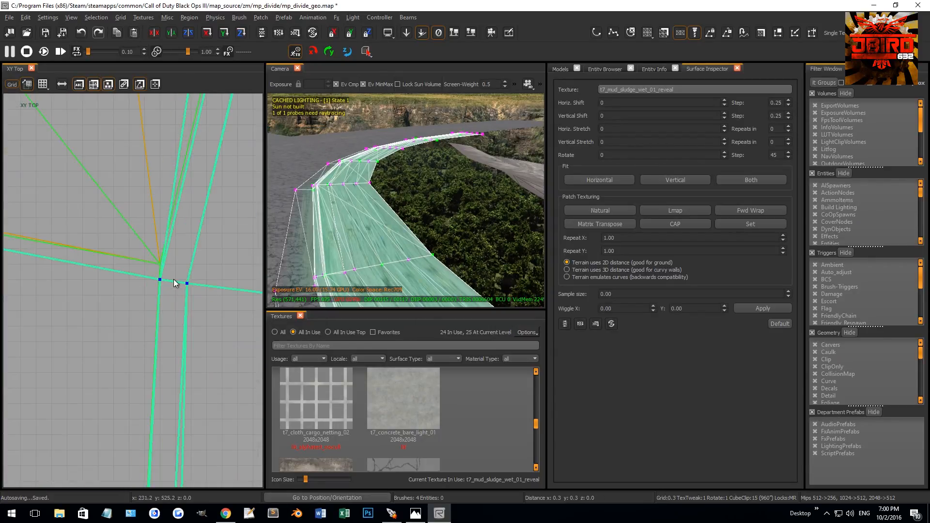
Match the bridge-side row's height to the road in XZ front, leave vertex editing and deselect the patches
right_click_drag(395, 222, 433, 225)
key("ctrl+Tab")
scroll(124, 276, "down", 14)
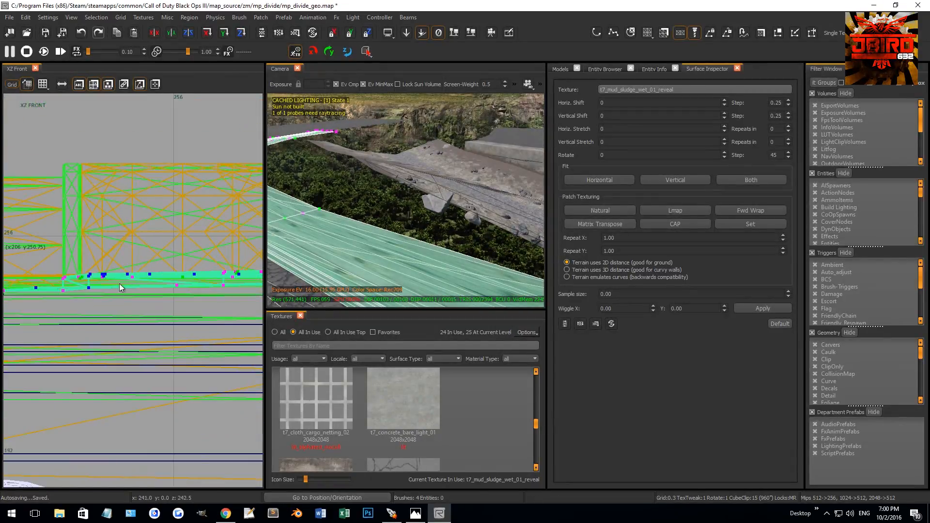
scroll(139, 300, "up", 14)
right_click_drag(369, 262, 404, 268)
key("v")
left_click(403, 270, "shift")
key("v")
mouse_move(426, 210)
right_mouse_down()
mouse_move(458, 211)
mouse_move(407, 211)
mouse_move(427, 209)
mouse_move(388, 207)
mouse_move(381, 200)
mouse_move(395, 200)
mouse_move(357, 189)
mouse_move(400, 179)
right_mouse_up()
key("Escape")
Reselect the sidewalk and curb patches, adjust the curb vertices along the road edge and deselect
left_click(382, 200, "shift")
key("Escape")
left_click(382, 184, "shift")
left_click(463, 219, "shift")
key("Escape")
left_click(466, 219, "shift")
right_click_drag(467, 219, 509, 221)
right_click_drag(427, 217, 447, 217)
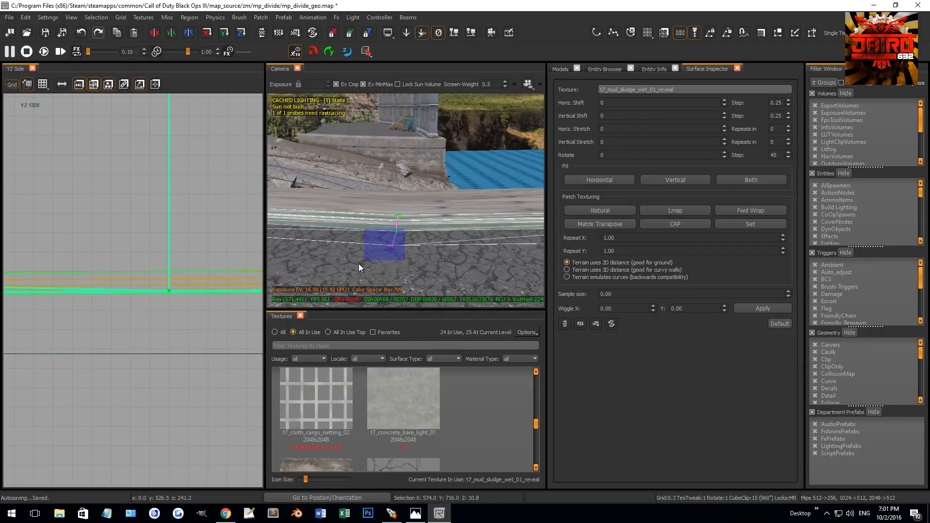
right_click_drag(369, 233, 427, 242)
right_click_drag(310, 228, 436, 249)
key("Escape")
Apply Natural patch texturing to the t7_stone_pebbles_01_blend and t7_cai_street_sidewalk_old_01 patches along the bend
right_click_drag(406, 214, 437, 207)
left_click(432, 207, "shift")
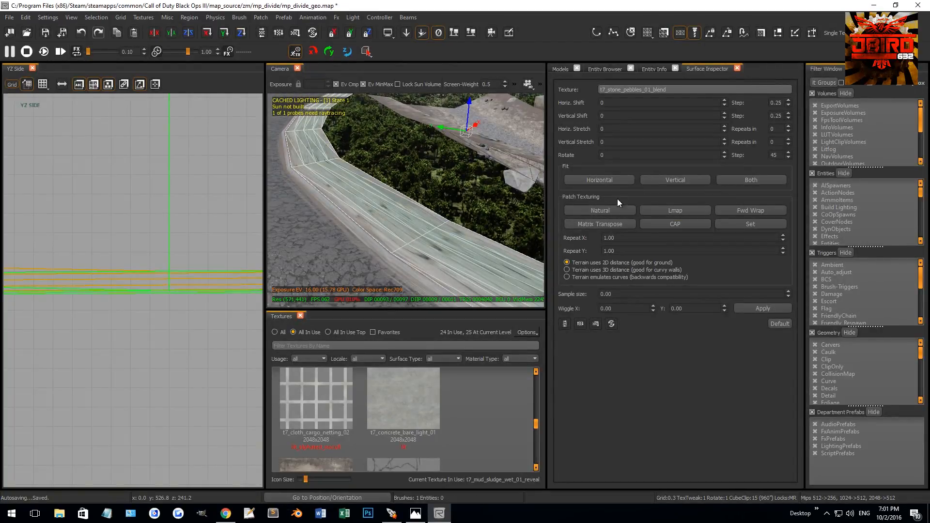
left_click(615, 211)
left_click(426, 236, "shift")
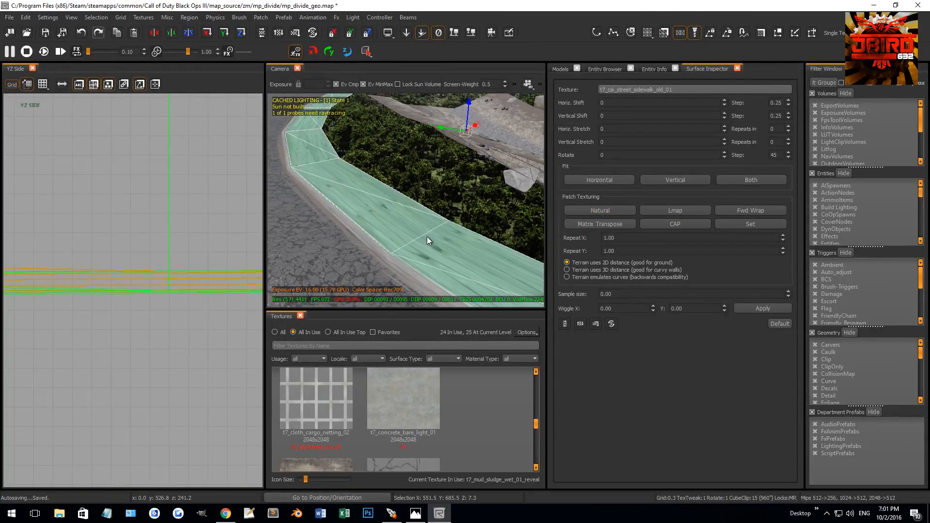
left_click(601, 209)
right_click_drag(434, 223, 470, 201)
Hide the mud and pebble overlay patches covering the sidewalk on the bridge and deselect the sidewalk
left_click(459, 204, "shift")
key("h")
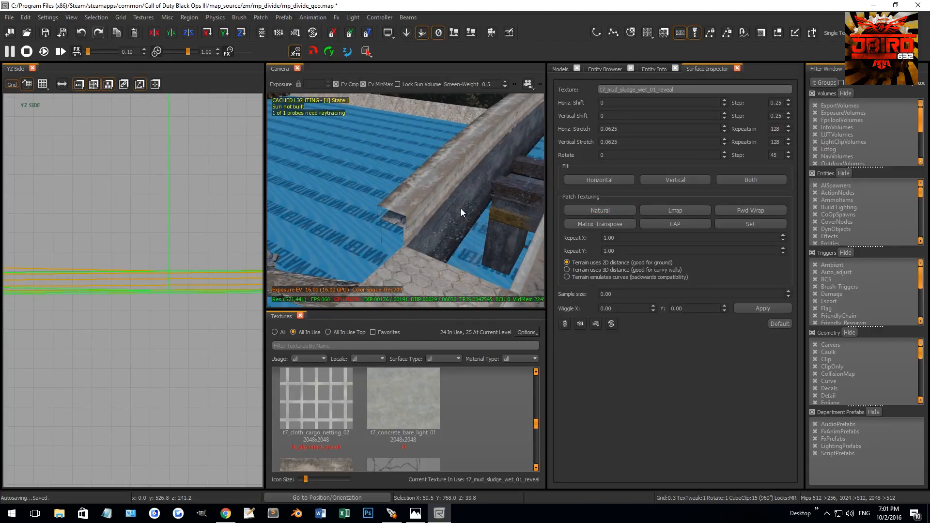
key("shift+h")
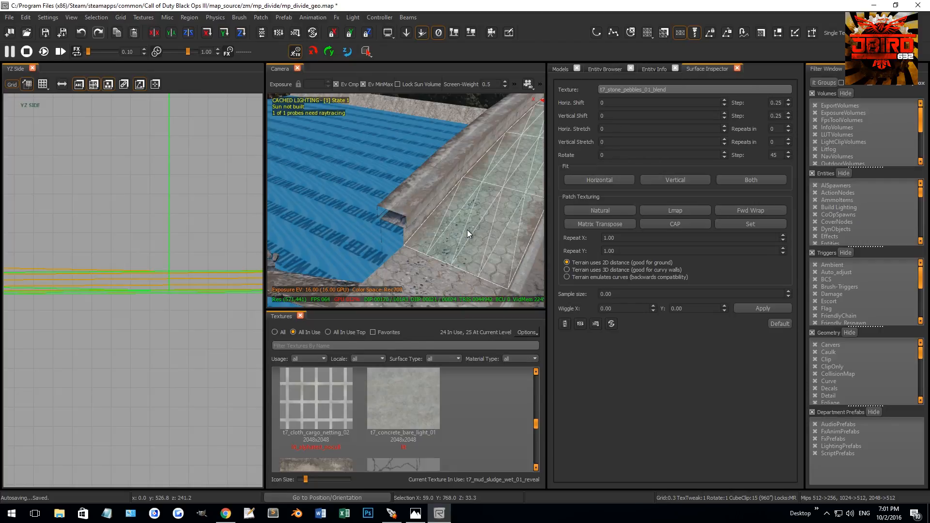
key("h")
left_click(449, 209, "shift")
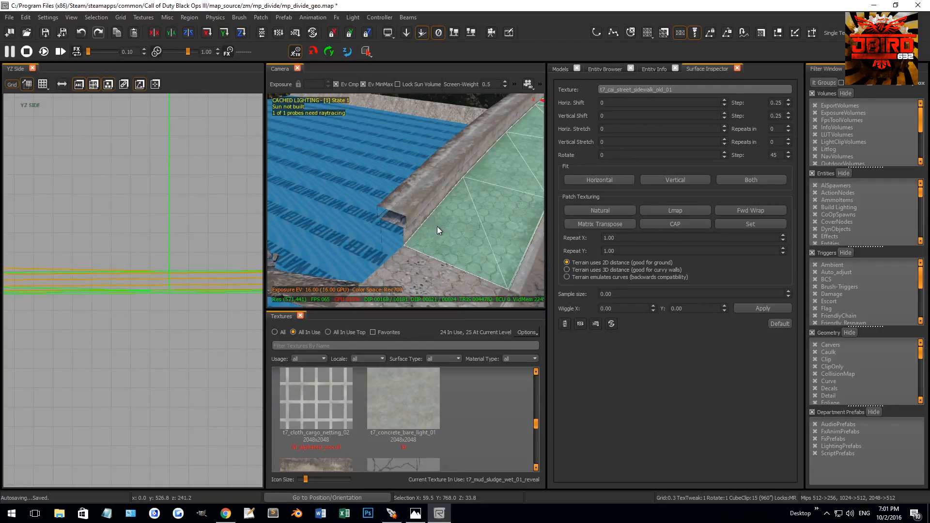
key("Escape")
left_click(437, 219, "shift")
key("Escape")
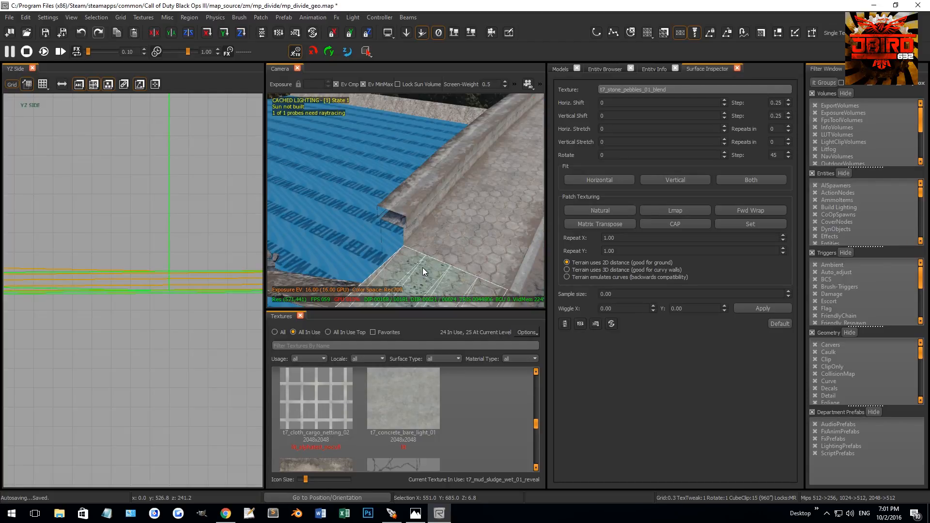
Hide the pebble overlay on the bend's sidewalk and sample the t7_cai_street_sidewalk_old_01 texture
key("h")
scroll(429, 250, "down", 1)
left_click(424, 250, "shift")
middle_click(464, 210)
key("Escape")
Select the bend's sidewalk patch and nudge its texture so the hexagon tiles line up with the bridge sidewalk
right_click_drag(473, 213, 458, 215)
left_click(315, 168, "shift")
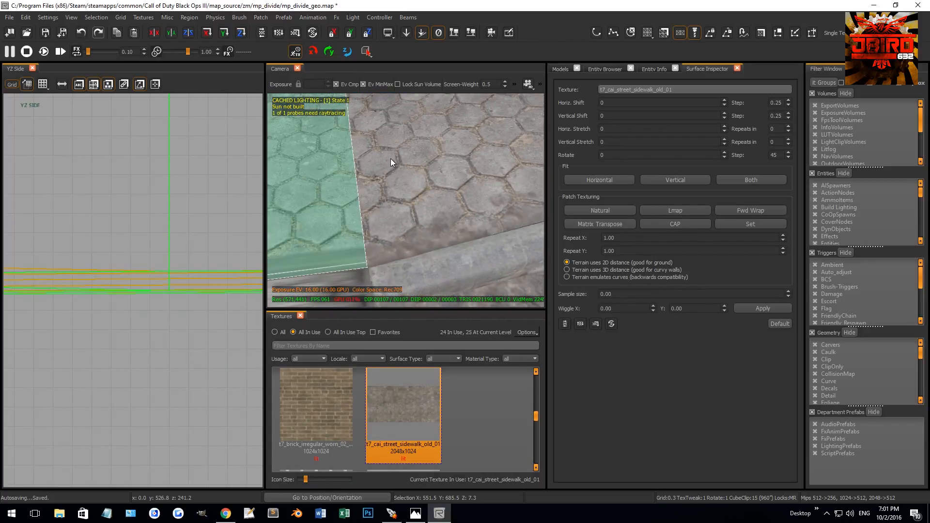
right_click_drag(392, 164, 426, 191)
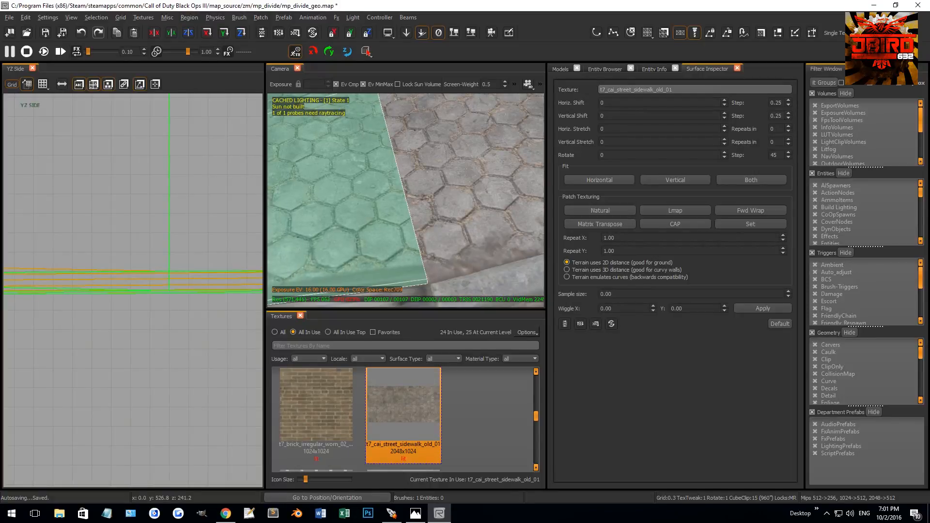
key("shift+Left")
key("shift+Left")
key("shift+Left")
key("shift+Left")
key("shift+Up")
key("shift+Up")
key("shift+Up")
key("shift+Up")
key("shift+Down")
key("shift+Down")
key("shift+Down")
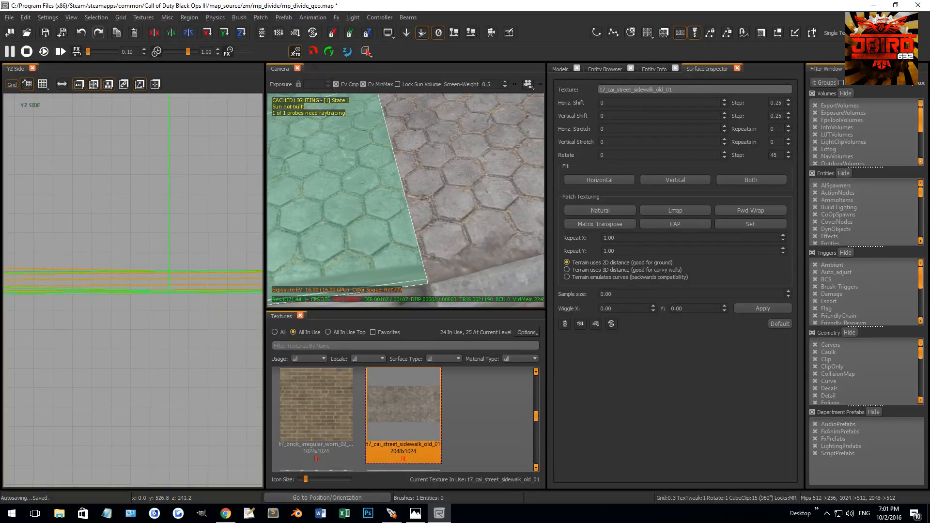
key("shift+Up")
key("shift+Up")
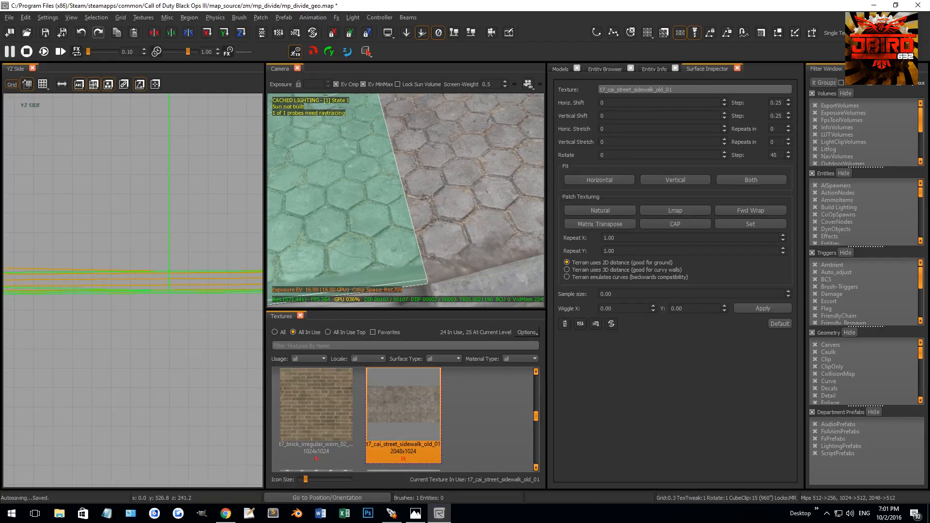
Apply Natural patch texturing to the patch along the sidewalk's road edge and deselect it
key("Escape")
right_click_drag(440, 202, 389, 229)
left_click(387, 233, "shift")
left_click(606, 214)
right_click_drag(436, 213, 388, 257)
key("Escape")
left_click(389, 256, "shift")
key("Escape")
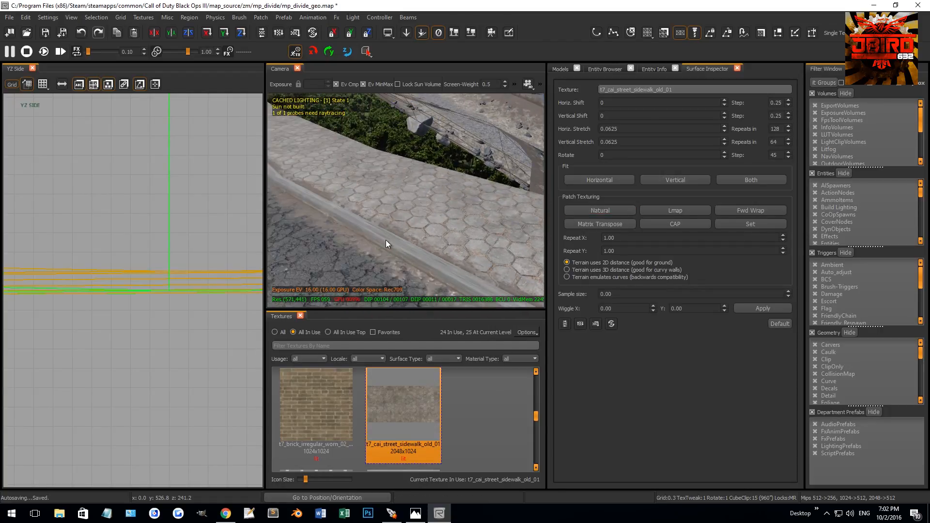
Hide the overlay on the curb, select the t7_street_concrete_curb_01a patch and apply Natural patch texturing
left_click(386, 240, "shift")
key("h")
left_click(385, 239, "shift")
right_click_drag(386, 240, 398, 243)
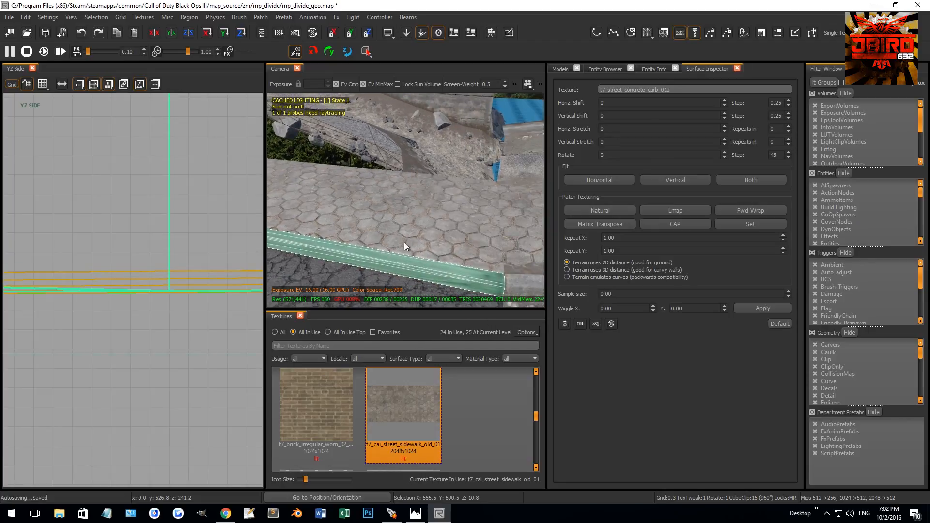
left_click(604, 214)
Set the curb texture's rotation to 90 and unhide all hidden patches
right_click_drag(476, 213, 489, 220)
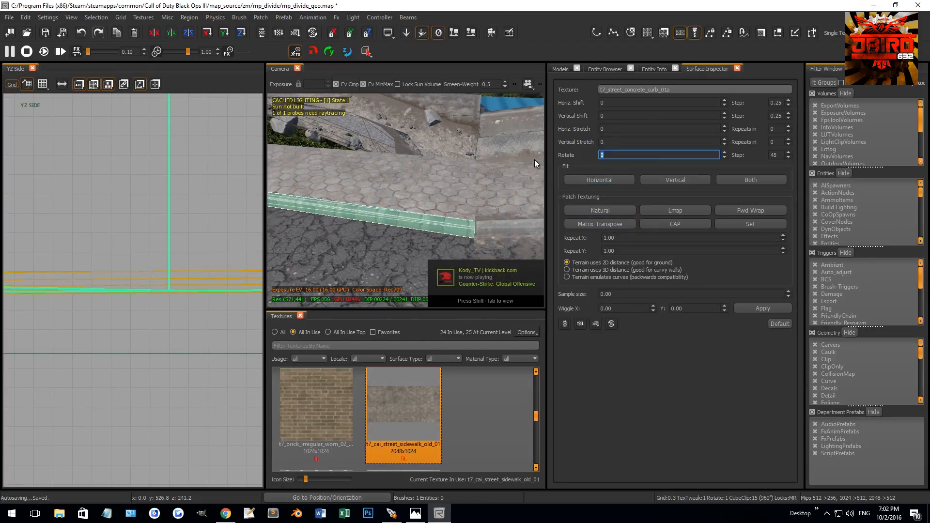
key("Escape")
right_click_drag(534, 159, 424, 223)
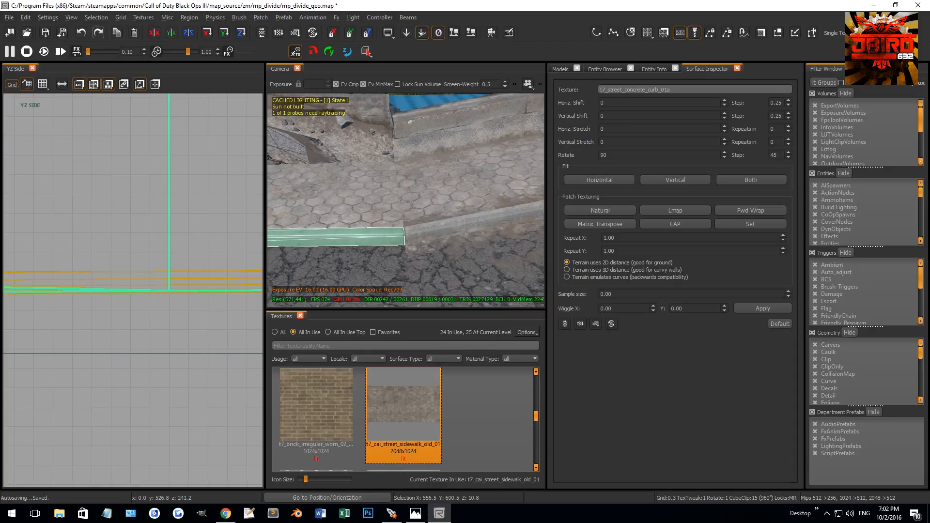
key("shift+h")
Examine the sidewalk, curb and overlay patches around the bend and the terrain edge below the road
right_click_drag(456, 241, 453, 215)
right_click_drag(399, 264, 413, 264)
left_click(469, 248, "shift")
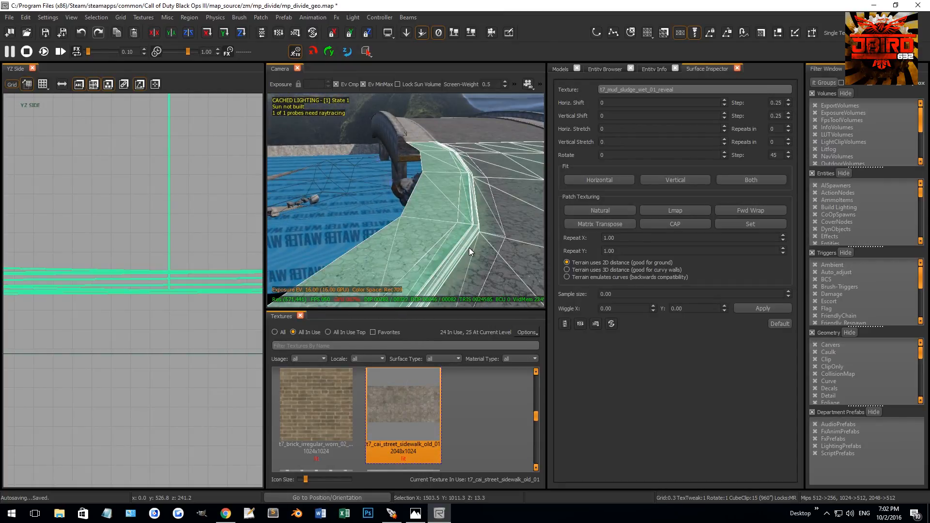
key("Escape")
right_click_drag(469, 248, 412, 242)
right_click_drag(371, 211, 398, 208)
left_click(403, 197, "shift")
key("Escape")
Place a p7_debris_asphalt_chunk_03 model on the broken road edge from the debris models
left_click(557, 68)
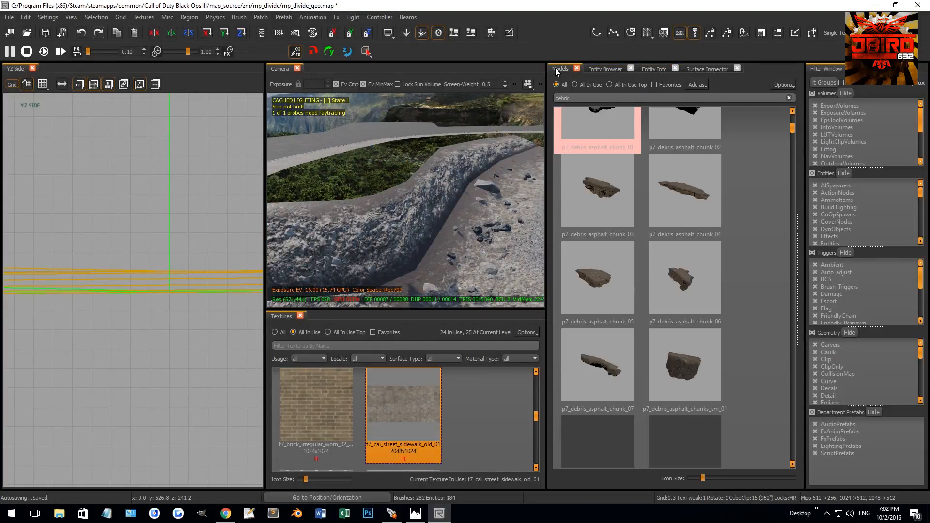
left_click(671, 204)
left_click_drag(606, 193, 381, 204)
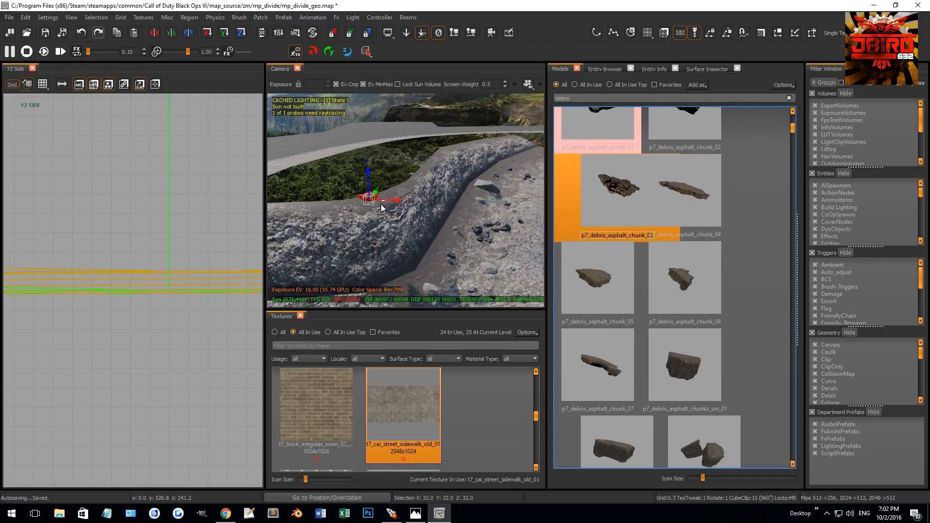
Try the asphalt chunk models 04, 05, 07 and p7_debris_asphalt_chunks_sm_01 on the placed debris
left_click(696, 187)
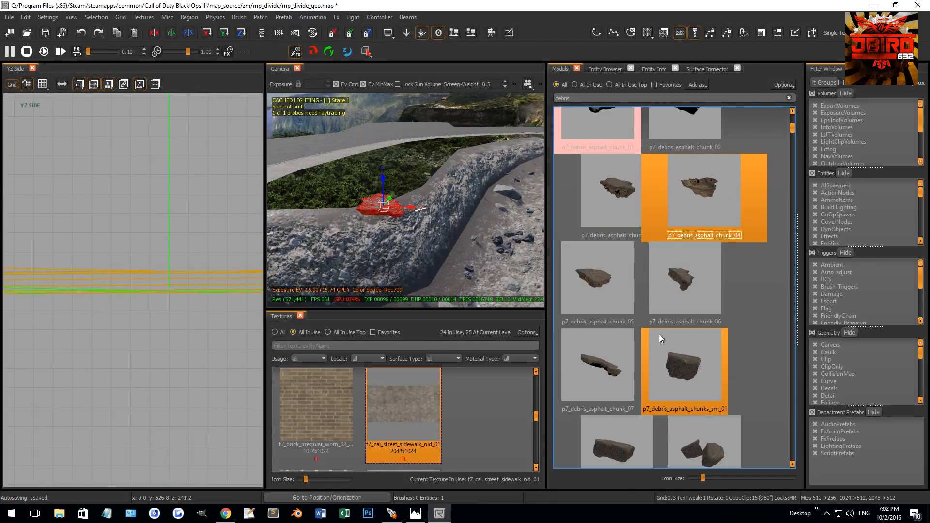
left_click(595, 275)
left_click(618, 371)
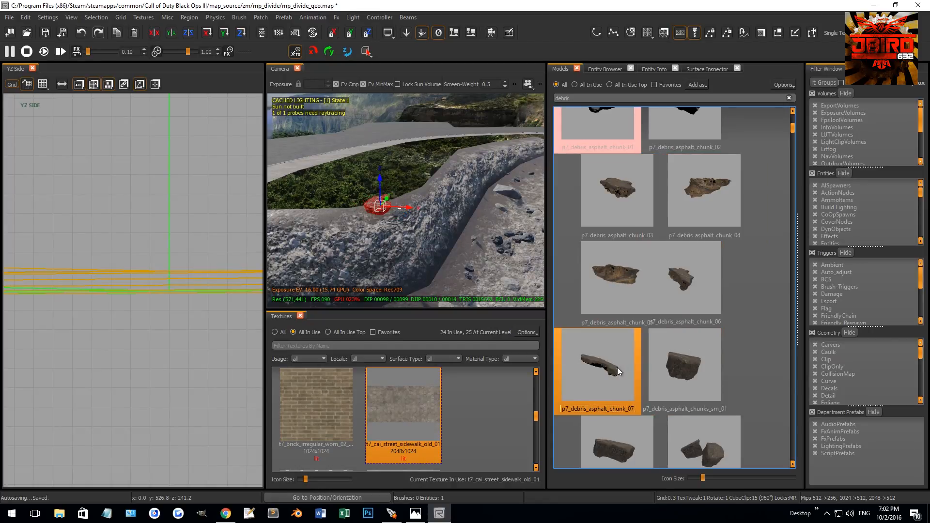
left_click(705, 365)
Swap the placed debris model for p7_debris_asphalt_chunk_02
right_click_drag(412, 232, 400, 246)
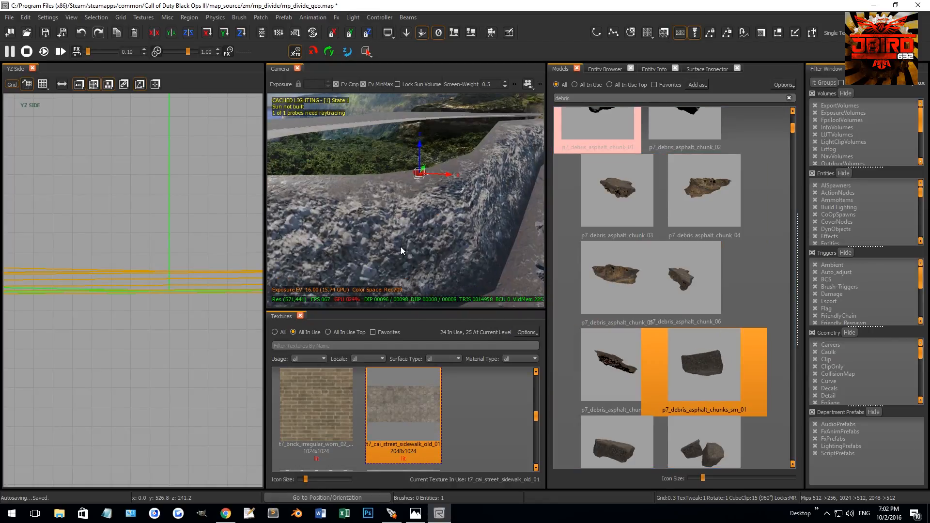
scroll(657, 216, "up", 5)
scroll(658, 221, "down", 3)
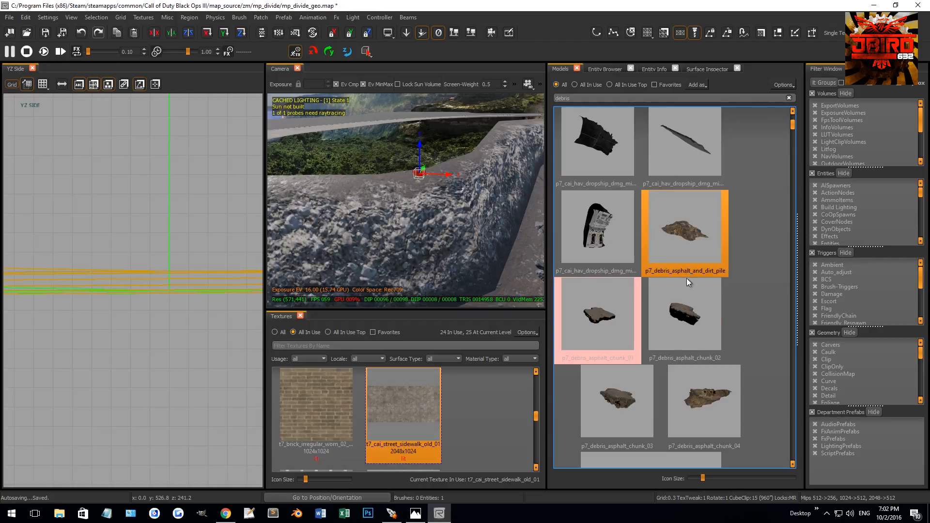
left_click(685, 304)
right_click_drag(521, 187, 521, 187)
Set the asphalt chunk's modelscale to 5
key("n")
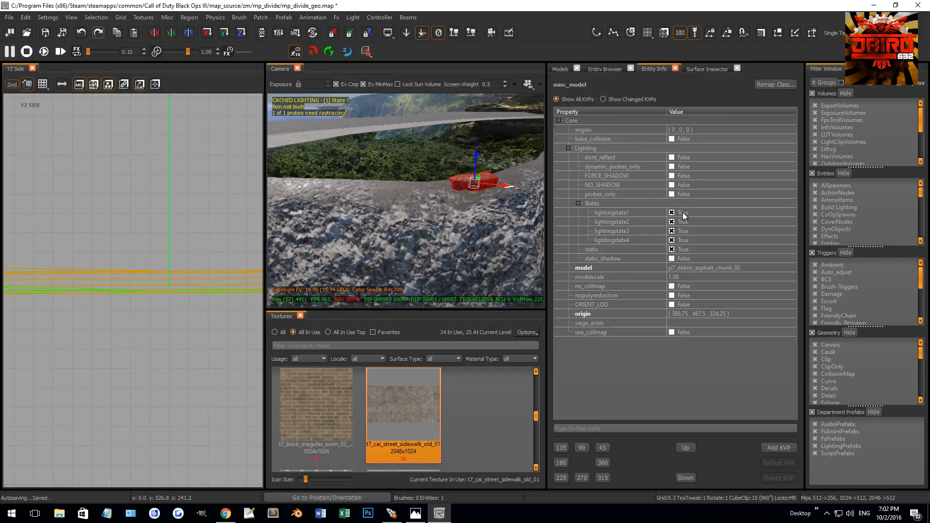
left_click(685, 277)
type("5")
key("Return")
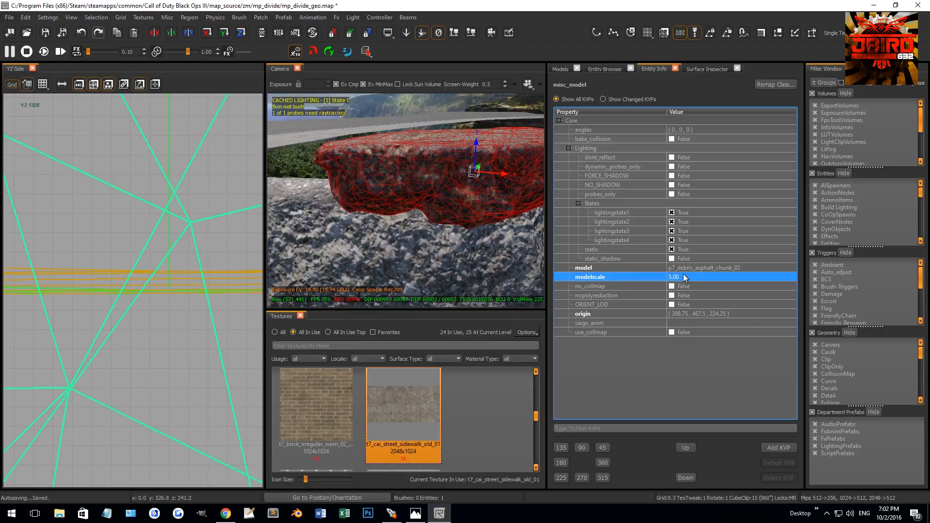
Move the enlarged asphalt chunk along the broken road edge in the XY top view
scroll(117, 217, "down", 10)
key("ctrl+Tab")
key("ctrl+Tab")
key("ctrl+Tab")
key("ctrl+Tab")
scroll(203, 243, "down", 3)
scroll(191, 247, "down", 3)
left_click_drag(163, 268, 190, 246)
Rotate the asphalt chunk slightly, lower it into the rocky terrain edge and reselect it
key("1")
key("r")
key("r")
left_click_drag(459, 132, 463, 169)
key("Escape")
right_click_drag(464, 170, 368, 190)
left_click(367, 190, "shift")
Tilt the asphalt chunk in the XZ front and YZ side views and adjust its height
key("ctrl+Tab")
scroll(162, 275, "up", 2)
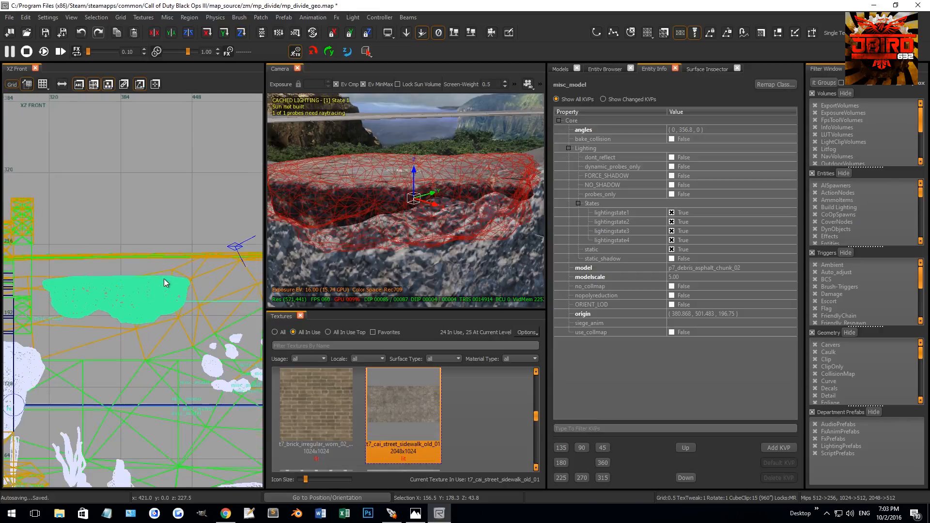
key("r")
left_click_drag(167, 284, 194, 266)
key("ctrl+Tab")
mouse_move(377, 212)
right_mouse_down()
mouse_move(412, 228)
mouse_move(353, 194)
mouse_move(371, 200)
right_mouse_up()
left_click_drag(371, 200, 369, 188)
key("Escape")
Place a p7_debris_asphalt_chunk_01 model farther along the broken road edge, beside the first asphalt chunk
scroll(383, 196, "down", 4)
right_click_drag(383, 195, 405, 182)
left_click(395, 177, "shift")
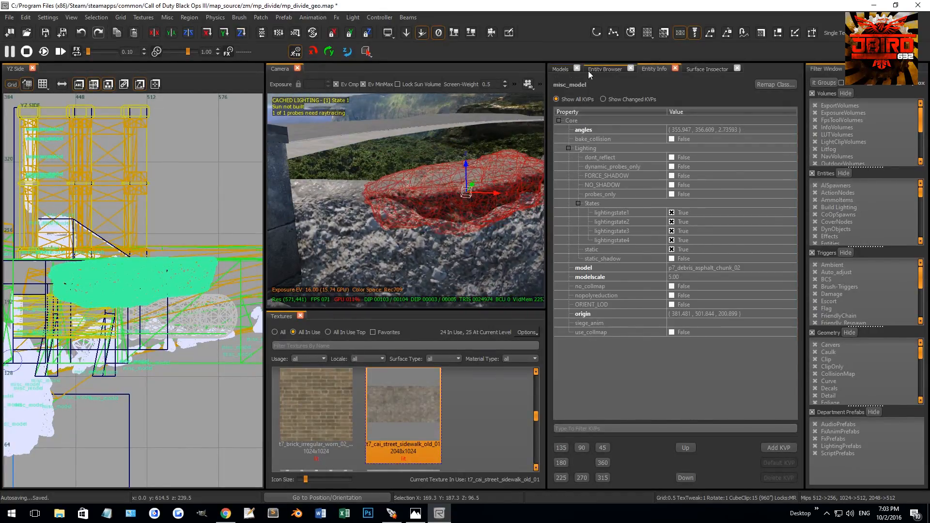
left_click(561, 69)
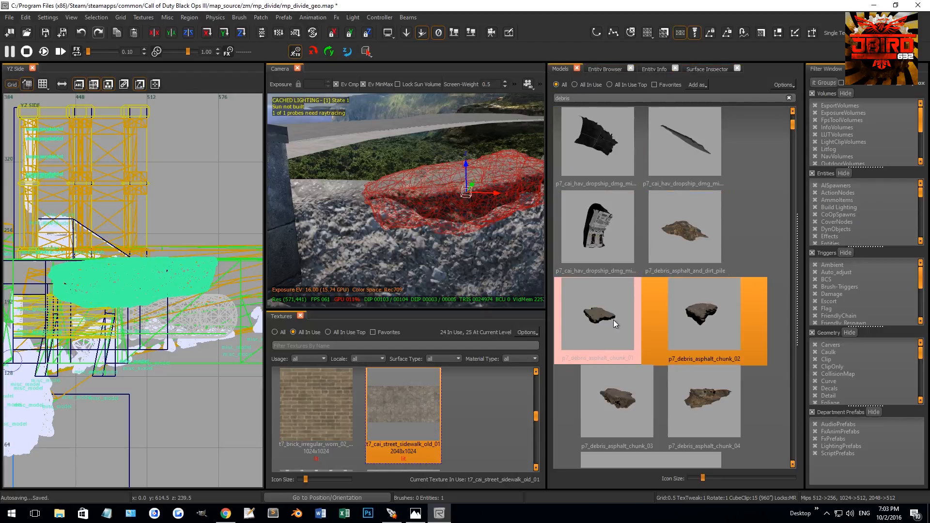
left_click(590, 318)
scroll(161, 252, "down", 5)
key("ctrl+Tab")
key("2")
right_click_drag(156, 258, 153, 259, "alt")
left_click_drag(153, 259, 169, 182)
right_click_drag(310, 199, 361, 206)
key("ctrl+Tab")
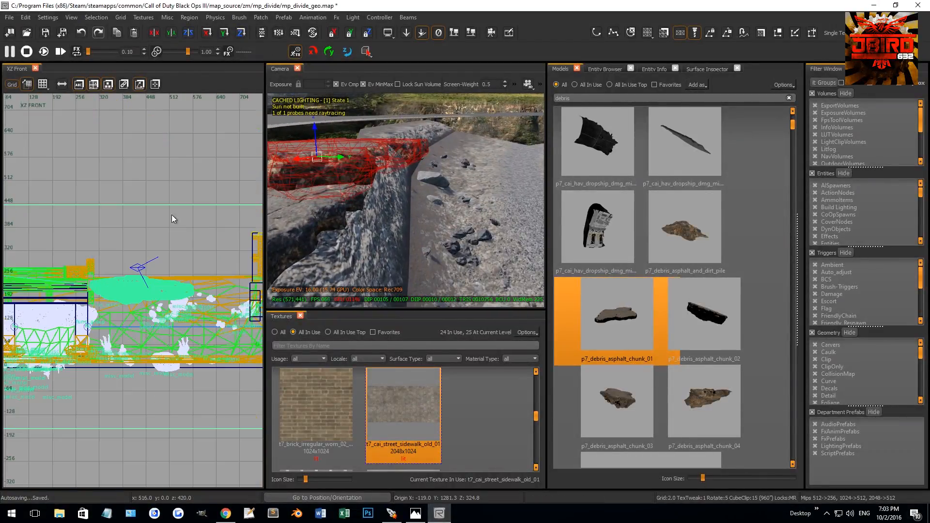
Tilt the new asphalt chunk and adjust its height in the YZ side view
key("ctrl+Tab")
scroll(171, 299, "up", 2)
key("grave")
right_click_drag(170, 298, 181, 284, "alt")
left_click_drag(181, 283, 185, 277)
key("n")
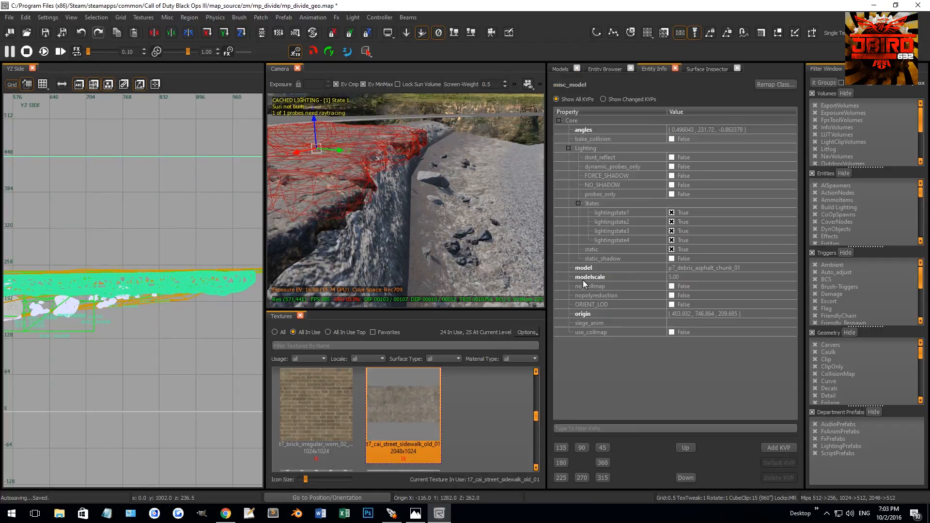
Reduce the new asphalt chunk's modelscale, trying 2.5 before setting it to 3
left_click(688, 277)
type("2.5")
key("Return")
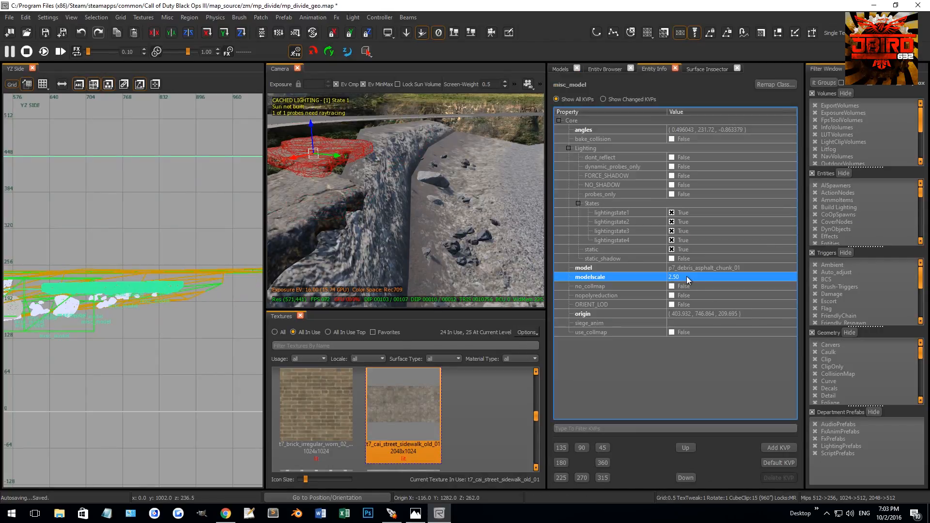
left_click(673, 277)
type("3")
key("Return")
Move and rotate the rescaled asphalt chunk in the XY top view to fit the gap beside the sidewalk
key("ctrl+Tab")
key("ctrl+Tab")
key("ctrl+Tab")
key("ctrl+Tab")
left_click_drag(164, 273, 156, 313)
key("r")
left_click_drag(156, 314, 152, 309)
key("Escape")
right_click_drag(422, 208, 409, 207)
left_click(409, 207, "shift")
Raise and tilt the asphalt chunk in the XZ front view, checking its fit in the gap
key("ctrl+Tab")
left_click_drag(156, 296, 169, 269)
key("r")
key("Escape")
right_click_drag(399, 216, 408, 220)
left_click(408, 220, "shift")
left_click_drag(164, 278, 165, 274)
key("Escape")
right_click_drag(388, 232, 298, 224)
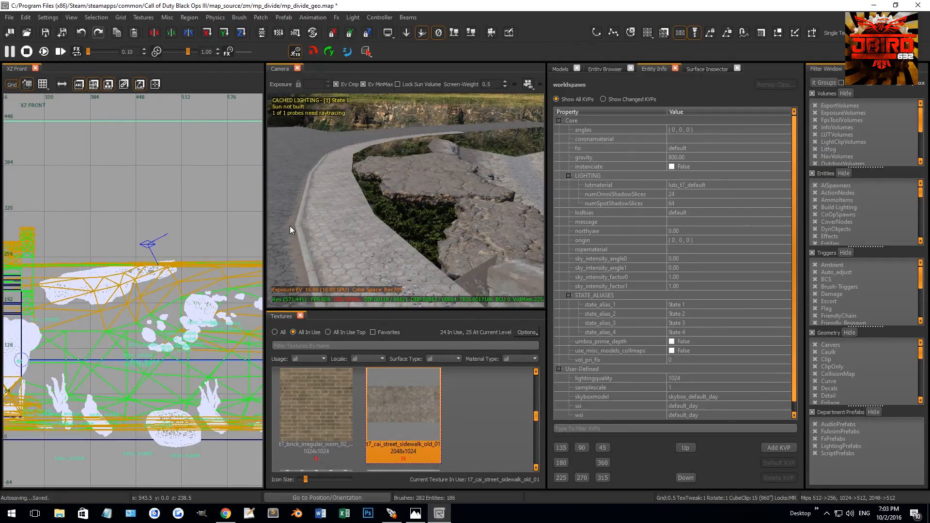
Delete the asphalt chunks from the gap and open the strip along the rocky edge for vertex editing
left_click(444, 192)
key("Delete")
right_click_drag(500, 220, 456, 214)
left_click(408, 208)
left_click_drag(465, 231, 459, 212)
key("ctrl+z")
key("v")
key("BackSpace")
key("BackSpace")
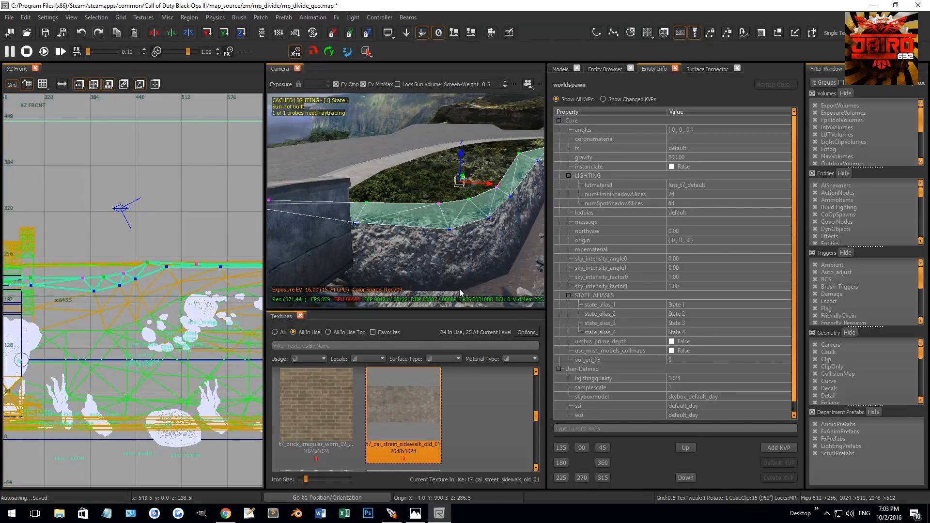
Move the rocky strip's vertices toward the sidewalk in the XY top view and invert the patch
scroll(209, 277, "down", 3)
key("ctrl+Tab")
key("ctrl+Tab")
scroll(194, 272, "down", 2)
right_click_drag(181, 273, 174, 299)
left_click_drag(179, 273, 164, 257)
right_click_drag(364, 191, 413, 200)
key("ctrl+i")
key("Escape")
Select the sidewalk and rocky strip patches together and weld the strip's first inner vertex to the sidewalk's edge
left_click(400, 203, "shift")
key("Escape")
left_click(377, 199, "shift")
left_click(412, 201, "shift")
key("v")
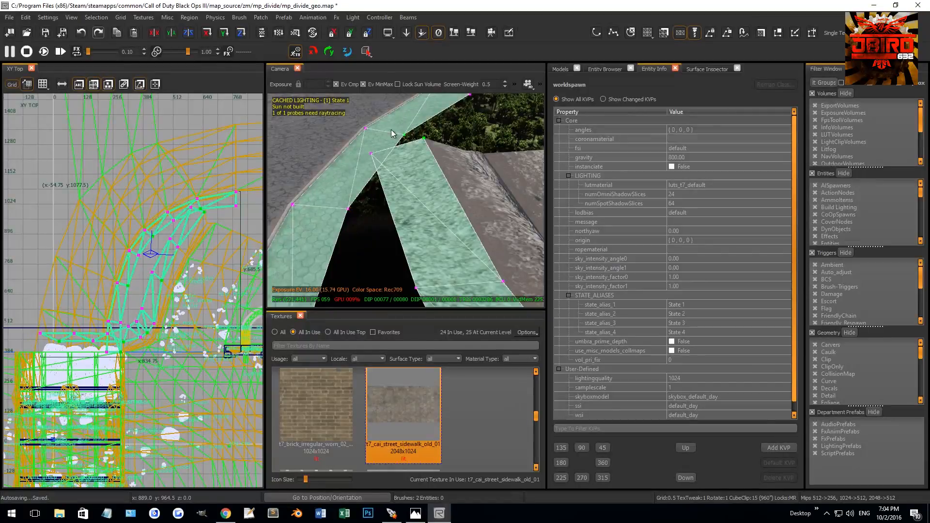
left_click_drag(382, 151, 371, 163)
key("w")
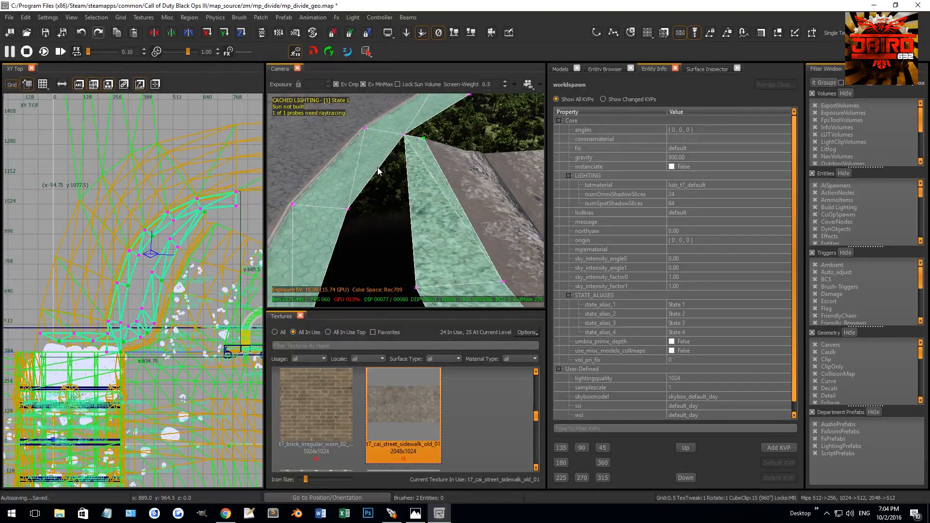
Weld the strip's remaining inner vertices to the sidewalk's inner edge around the bend
right_click_drag(376, 167, 354, 178)
left_click_drag(342, 195, 434, 286)
key("w")
right_click_drag(433, 285, 390, 162)
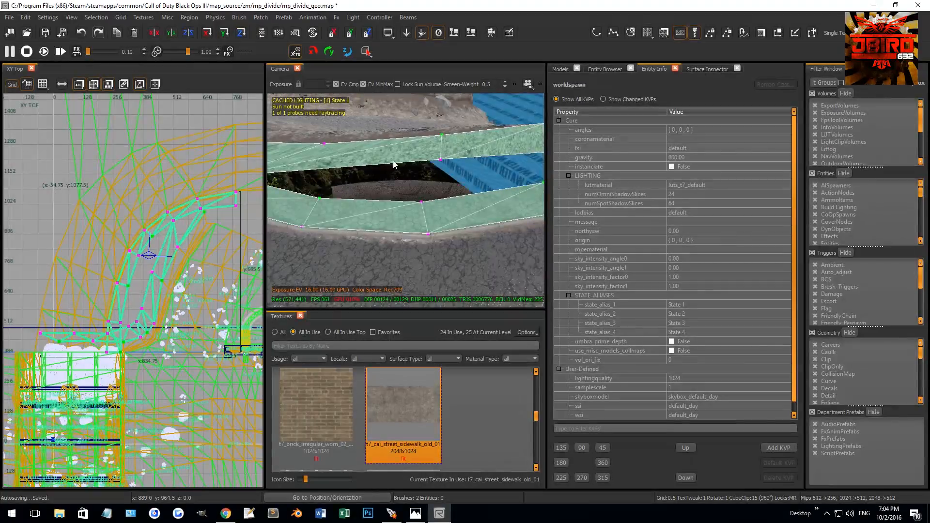
left_click_drag(458, 205, 455, 207)
key("w")
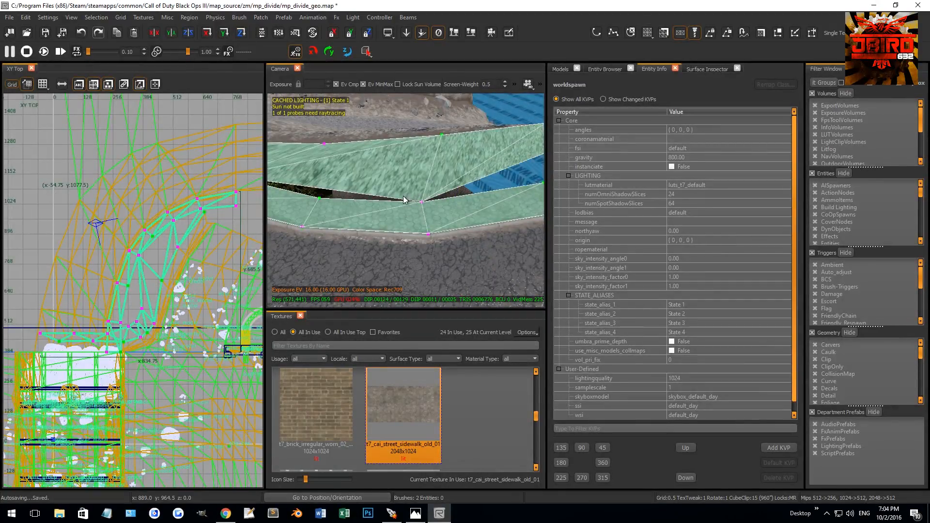
right_click_drag(406, 199, 331, 163)
right_click(380, 180, "shift")
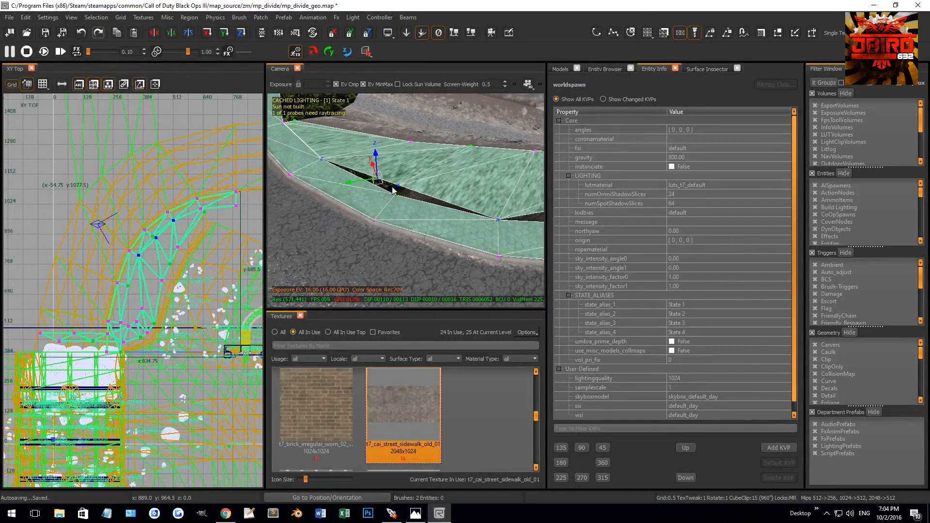
key("w")
Remove the surplus end vertices of the infill patch beyond the sidewalk near the wall
right_click_drag(421, 203, 432, 166)
left_click_drag(494, 121, 502, 124)
key("shift+r")
left_click_drag(432, 97, 502, 122)
key("shift+r")
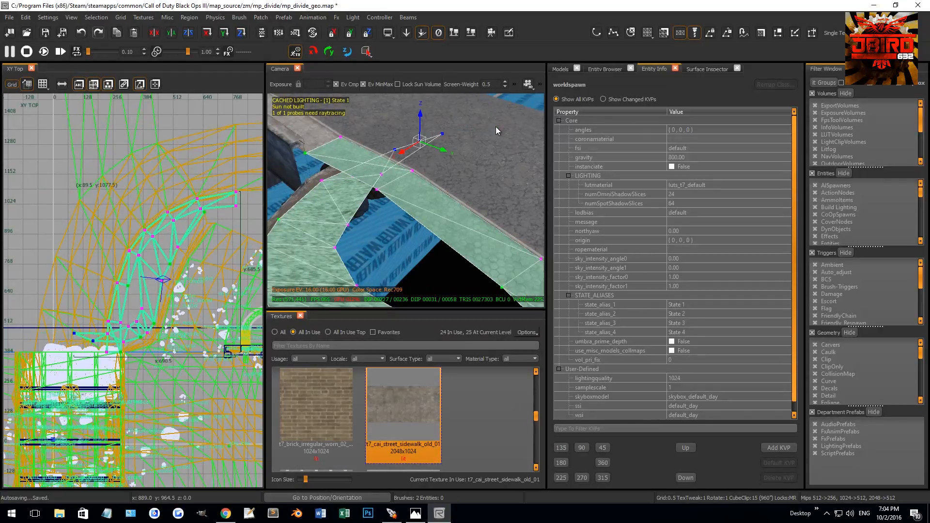
key("shift+r")
right_click_drag(465, 156, 465, 156)
right_click_drag(363, 164, 363, 164)
left_click_drag(422, 154, 474, 181)
Isolate the infill patch from the neighbouring rock and sidewalk patches and open it for vertex editing
mouse_move(397, 167)
right_mouse_down()
mouse_move(429, 164)
mouse_move(429, 197)
right_mouse_up()
left_click(417, 193, "shift")
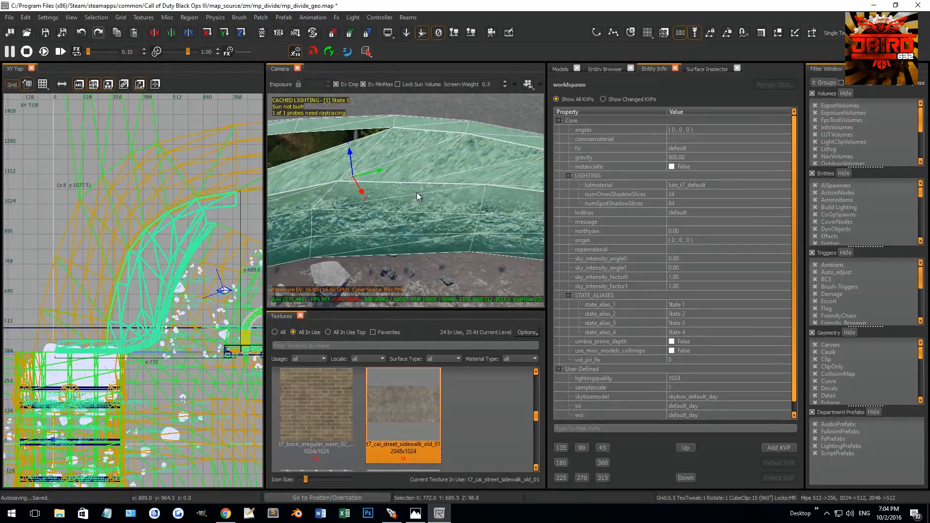
key("Escape")
left_click(417, 173, "shift")
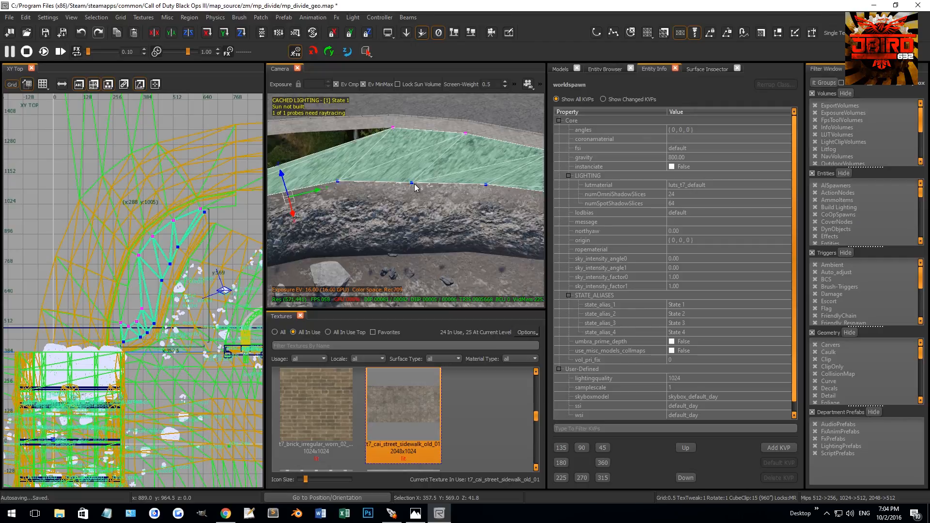
key("BackSpace")
right_click_drag(413, 184, 420, 206)
key("Escape")
left_click(427, 177, "shift")
key("Escape")
left_click(407, 197, "shift")
key("Escape")
left_click(431, 256, "shift")
key("v")
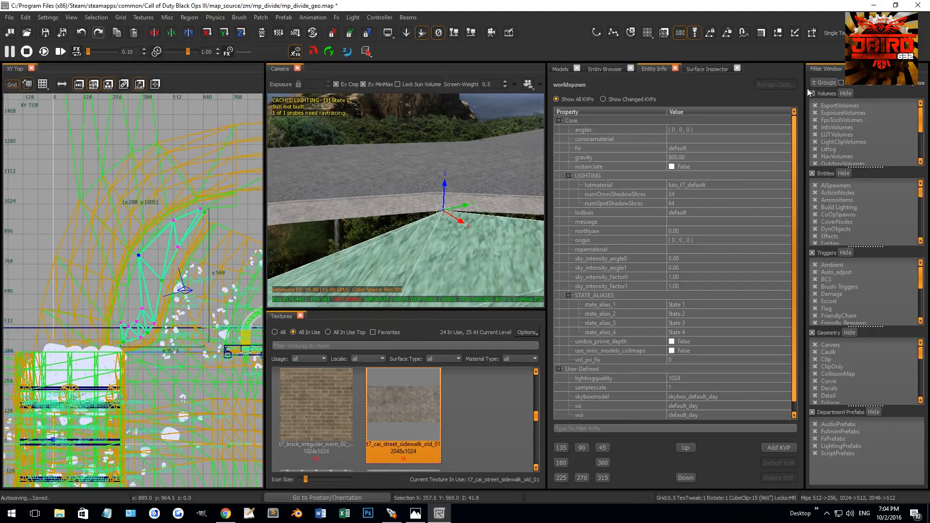
Adjust the infill patch's inner vertex at the bend and weld the patch to the sidewalk's edge
right_click_drag(390, 207, 369, 227)
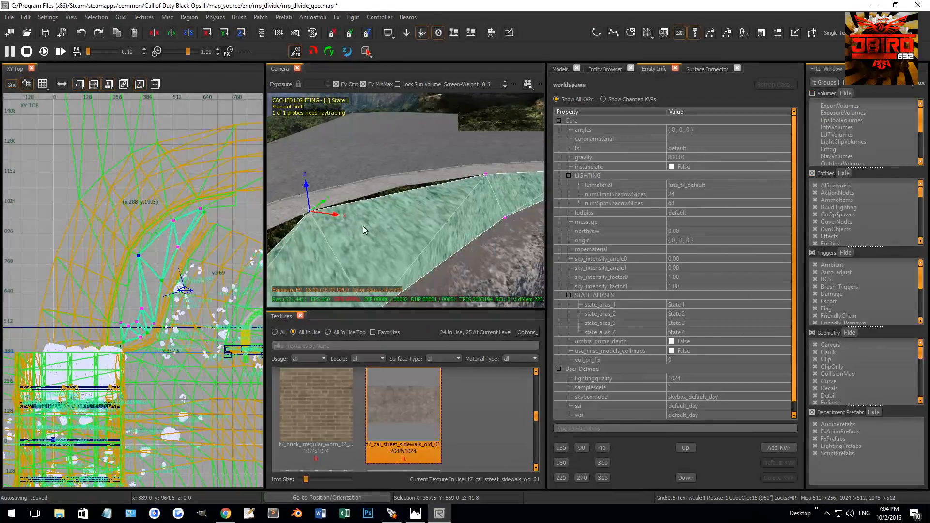
left_click_drag(333, 218, 398, 224)
key("Escape")
right_click_drag(420, 212, 429, 203)
left_click(431, 205, "shift")
left_click(438, 257, "shift")
key("v")
key("w")
right_click_drag(414, 231, 450, 193)
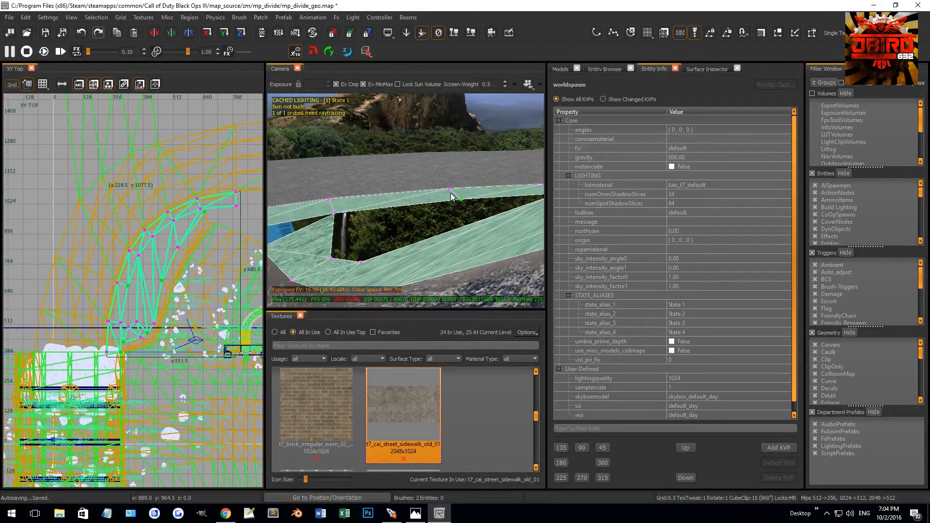
key("w")
Move the infill patch's near-end vertices to the sidewalk's edge and weld the two patches there
right_click_drag(357, 265, 389, 239)
key("Escape")
left_click(391, 239, "shift")
key("v")
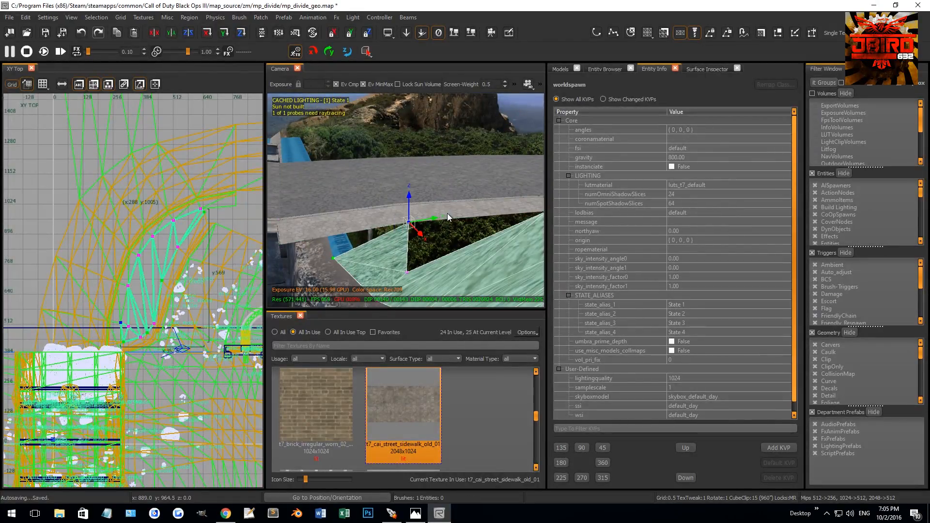
left_click_drag(435, 218, 391, 227)
left_click(407, 224, "shift")
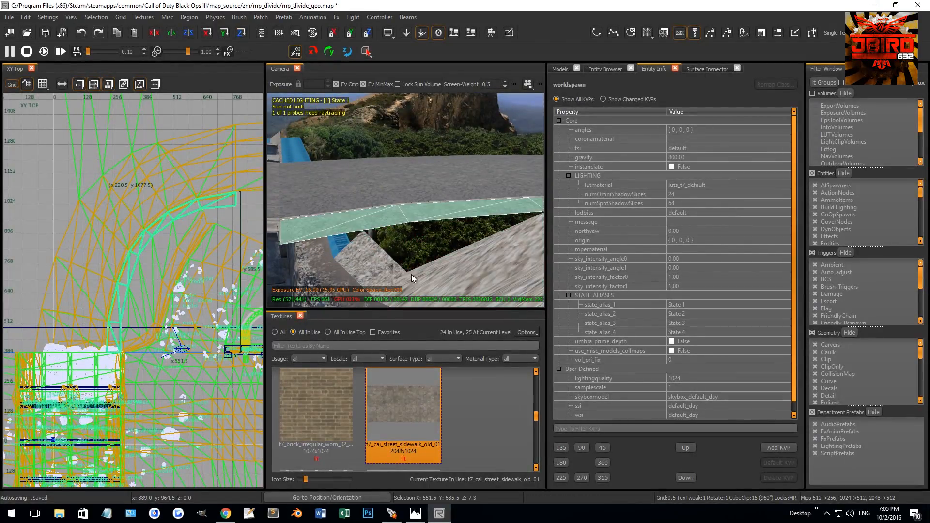
key("w")
right_click_drag(422, 271, 446, 175)
Split the infill patch's edges to add extra vertices across its surface
key("Escape")
left_click(398, 220, "shift")
key("v")
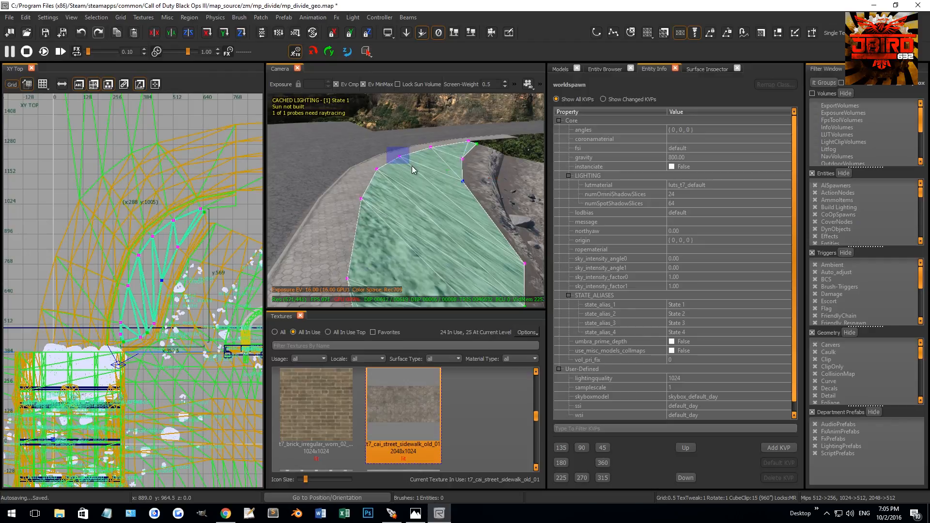
left_click_drag(412, 166, 415, 167, "shift")
key("shift+x")
mouse_move(441, 192)
right_mouse_down()
mouse_move(417, 190)
mouse_move(435, 188)
right_mouse_up()
key("shift+x")
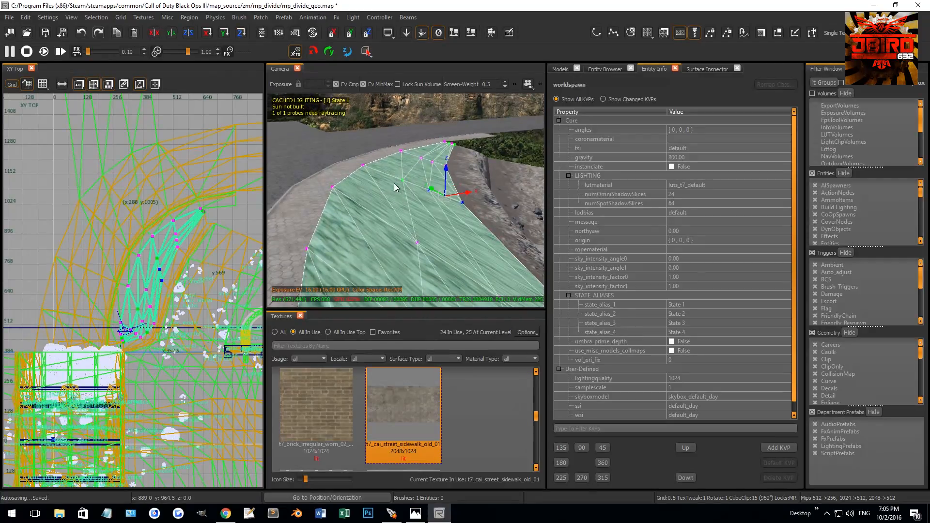
left_click_drag(395, 173, 408, 187, "shift")
key("shift+x")
mouse_move(417, 207)
right_mouse_down()
mouse_move(433, 199)
mouse_move(408, 202)
mouse_move(417, 191)
right_mouse_up()
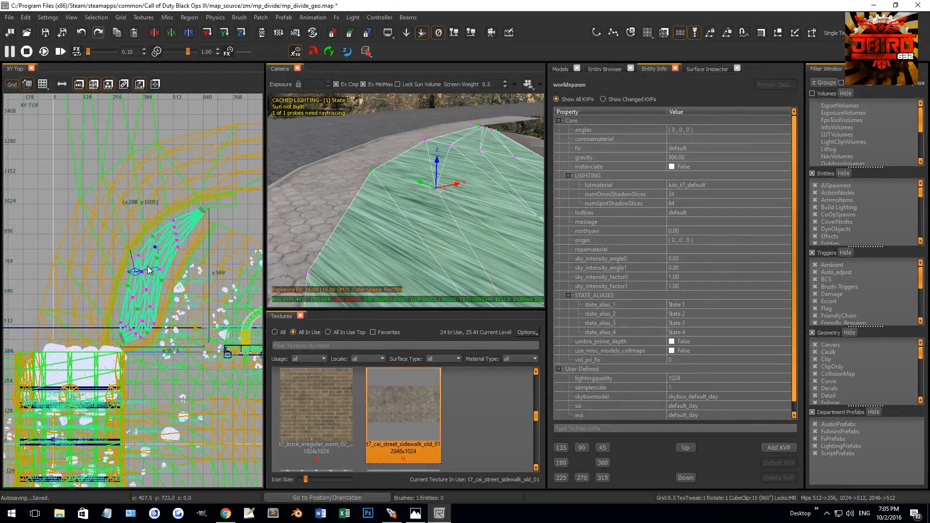
Move the added vertices close to the sidewalk's inner edge in the XY top view
scroll(155, 240, "up", 7)
left_click_drag(170, 292, 167, 253)
scroll(149, 304, "down", 3)
right_click_drag(112, 333, 127, 321)
scroll(127, 329, "up", 2)
left_click_drag(125, 328, 144, 296)
scroll(140, 321, "down", 2)
right_click_drag(138, 345, 147, 311)
scroll(129, 359, "up", 2)
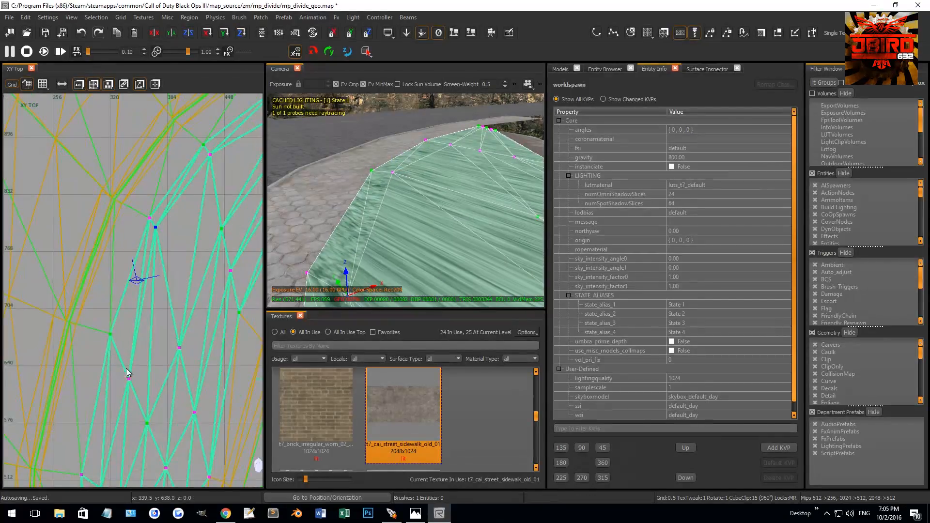
left_click_drag(134, 384, 127, 348)
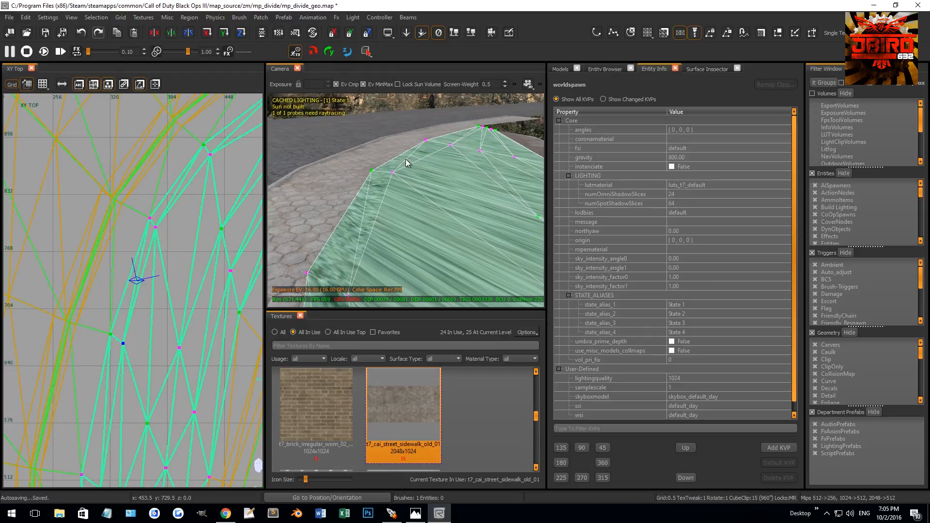
Raise the added vertices along the sidewalk, starting with the ones at the bend by about 4.5 units
right_click_drag(386, 193, 424, 164)
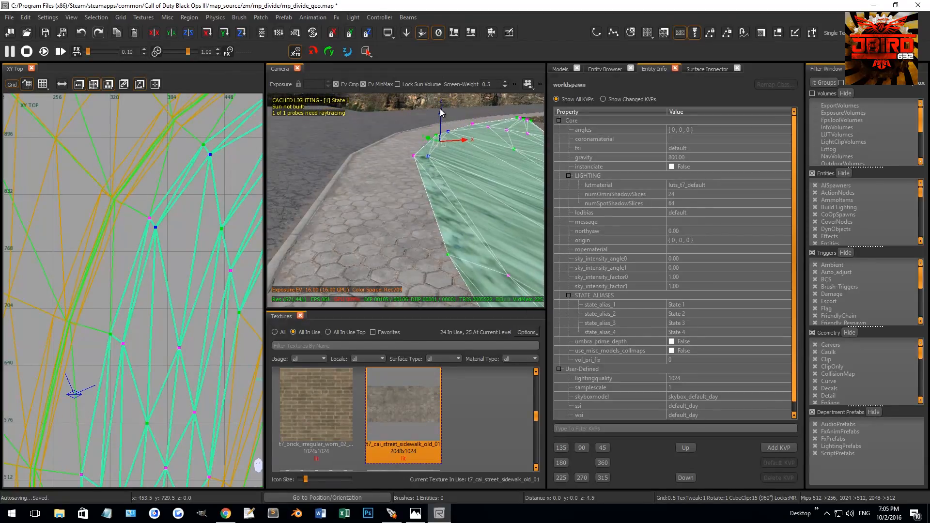
right_click_drag(440, 108, 386, 209)
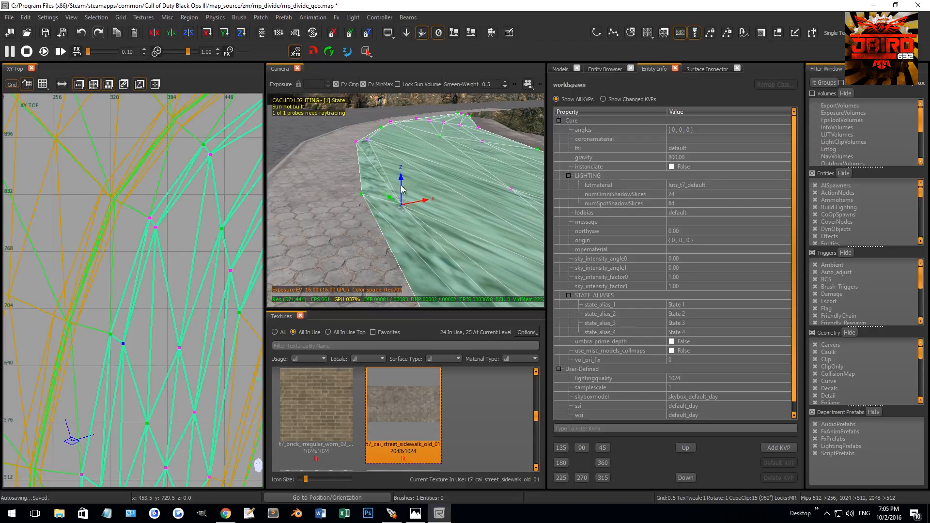
left_click_drag(403, 177, 403, 166)
right_click_drag(403, 167, 430, 194)
left_click_drag(429, 196, 480, 238)
Move the added vertex at the infill patch's far end toward the sidewalk and raise it
right_click_drag(201, 218, 105, 336)
left_click_drag(189, 241, 188, 223)
left_click_drag(399, 179, 403, 172)
right_click_drag(403, 172, 416, 218)
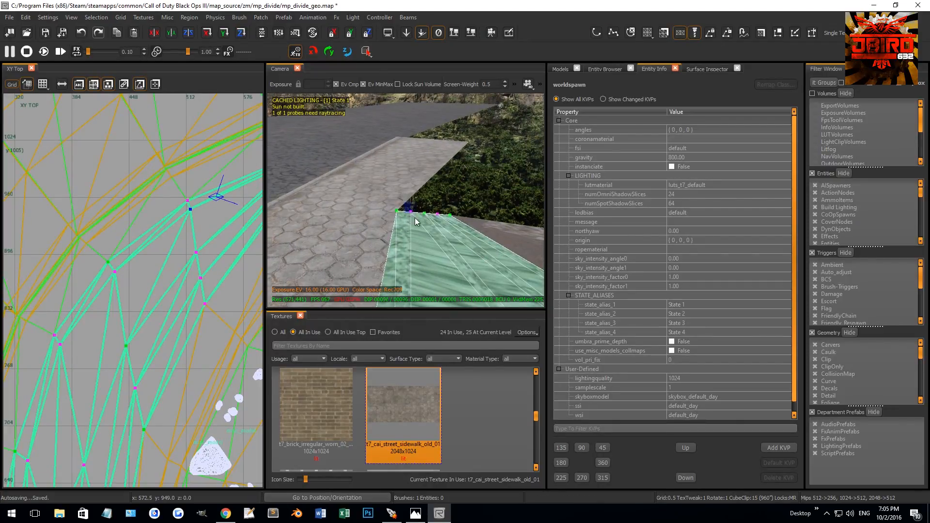
right_click_drag(412, 184, 416, 193)
Move an interior vertex near the infill patch's far end about 18 units in XY, and raise the neighbouring interior vertex 2.5 units
left_click_drag(445, 152, 484, 202)
left_click_drag(191, 273, 197, 259)
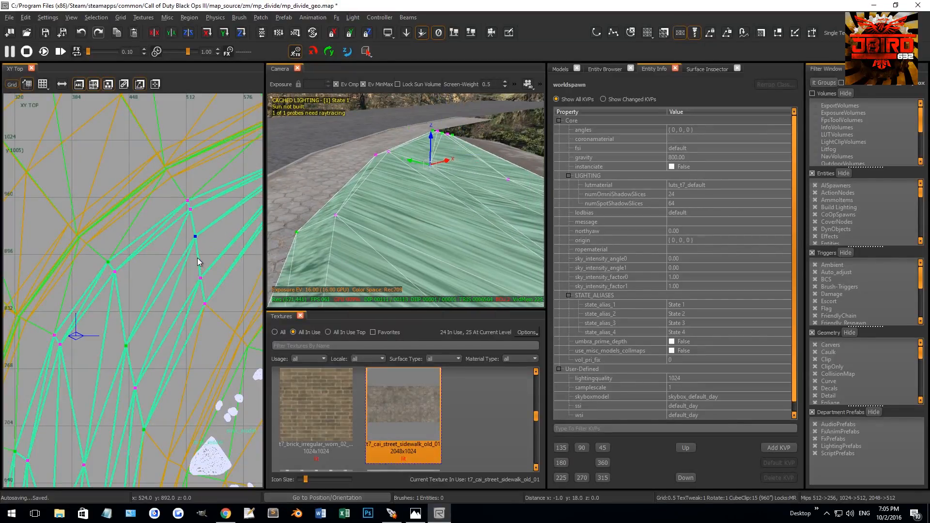
right_click_drag(418, 155, 421, 151)
left_click_drag(423, 144, 423, 134)
mouse_move(424, 134)
right_mouse_down()
mouse_move(444, 146)
mouse_move(426, 127)
right_mouse_up()
left_click_drag(425, 126, 442, 148)
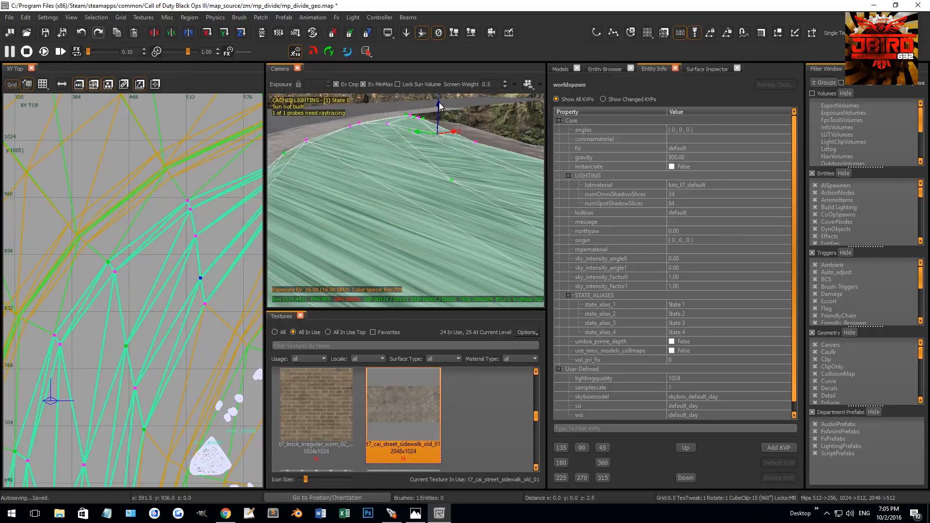
Shift the next interior vertex of the infill patch toward the far end in the XY top view and raise it
right_click_drag(439, 101, 455, 144)
left_click_drag(455, 144, 491, 174)
left_click_drag(134, 312, 136, 268)
left_click_drag(426, 107, 428, 100)
right_click_drag(427, 112, 435, 155)
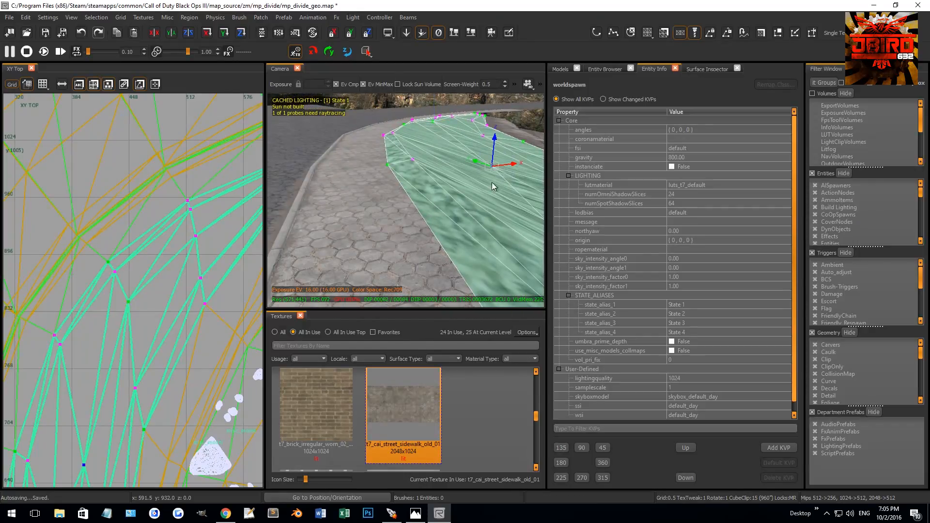
Reposition the interior vertices in the near half of the infill patch in the XY top view
scroll(125, 306, "down", 1)
right_click_drag(125, 307, 124, 284)
left_click_drag(139, 342, 137, 279)
left_click_drag(113, 388, 132, 417, "shift")
mouse_move(133, 417)
left_mouse_down()
mouse_move(133, 401)
mouse_move(134, 410)
left_mouse_up()
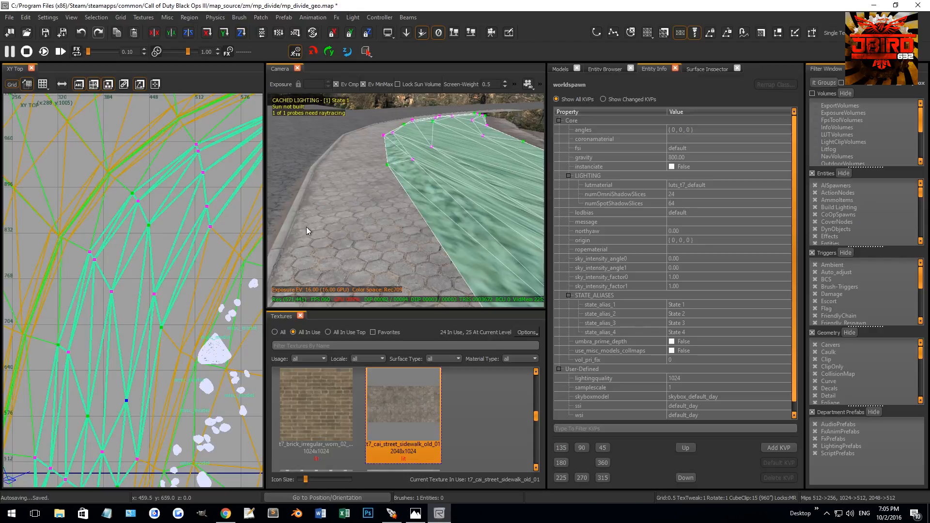
Raise the repositioned vertices in the middle of the infill patch to make its surface uneven
right_click_drag(349, 189, 393, 194)
mouse_move(286, 223)
right_mouse_down()
mouse_move(301, 232)
mouse_move(284, 219)
right_mouse_up()
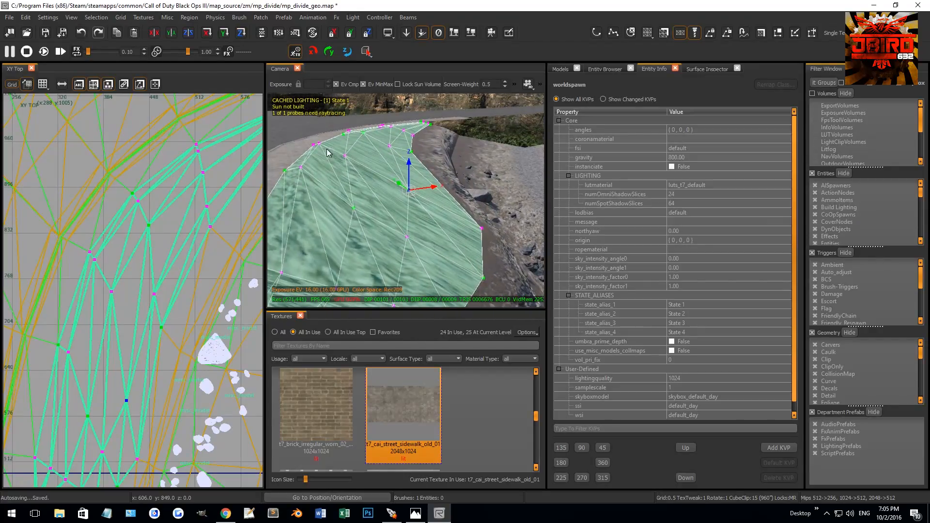
left_click_drag(340, 125, 342, 119)
left_click_drag(336, 180, 366, 242, "shift")
left_click_drag(352, 182, 352, 167)
right_click_drag(352, 168, 375, 170)
Apply Natural and Lmap patch texturing to the infill patch and deselect it
key("v")
key("s")
left_click(626, 211)
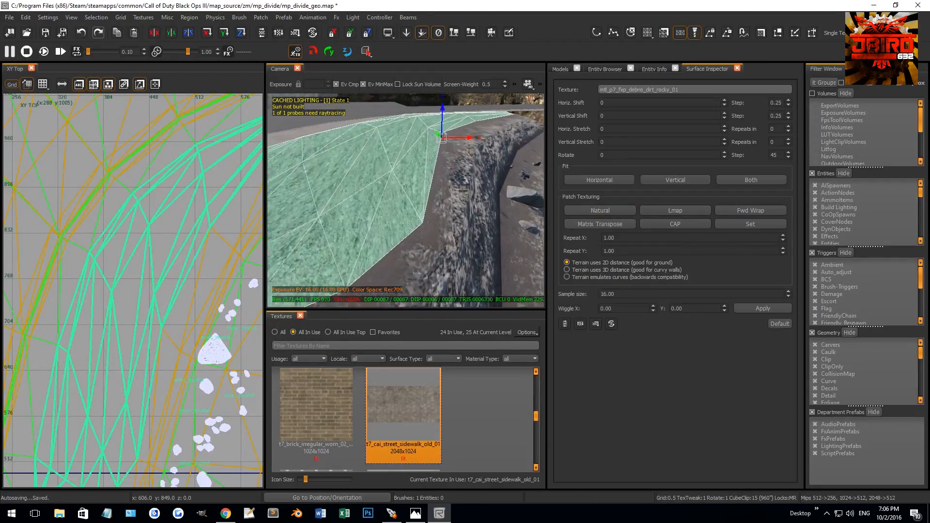
left_click(671, 212)
key("Escape")
Reduce a copy of the infill patch to a narrow strip along the rocky edge by removing its other rows
mouse_move(394, 180)
right_mouse_down()
mouse_move(365, 145)
mouse_move(366, 130)
mouse_move(423, 201)
mouse_move(427, 185)
mouse_move(397, 191)
mouse_move(423, 176)
mouse_move(398, 209)
mouse_move(440, 161)
mouse_move(467, 193)
right_mouse_up()
left_click(385, 181)
scroll(124, 267, "down", 3)
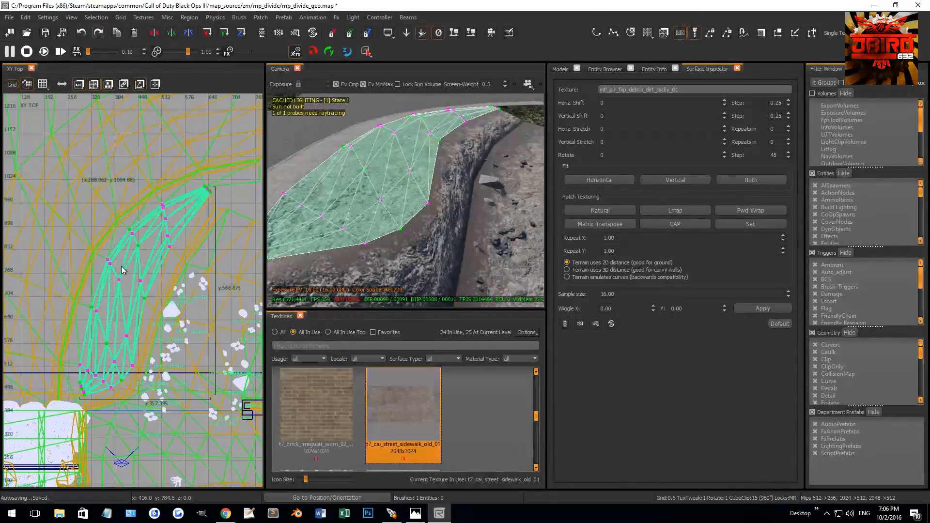
key("v")
key("ctrl+KP_Subtract")
key("ctrl+KP_Subtract")
key("ctrl+KP_Subtract")
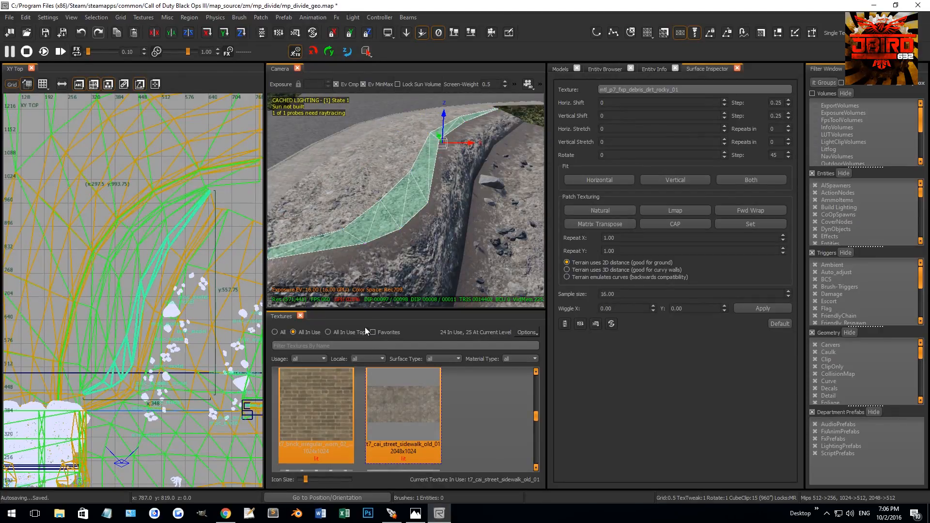
Apply the t7_mud_sludge_wet_01_reveal texture to the narrow strip
middle_click(405, 228)
scroll(367, 417, "up", 2)
scroll(355, 404, "down", 4)
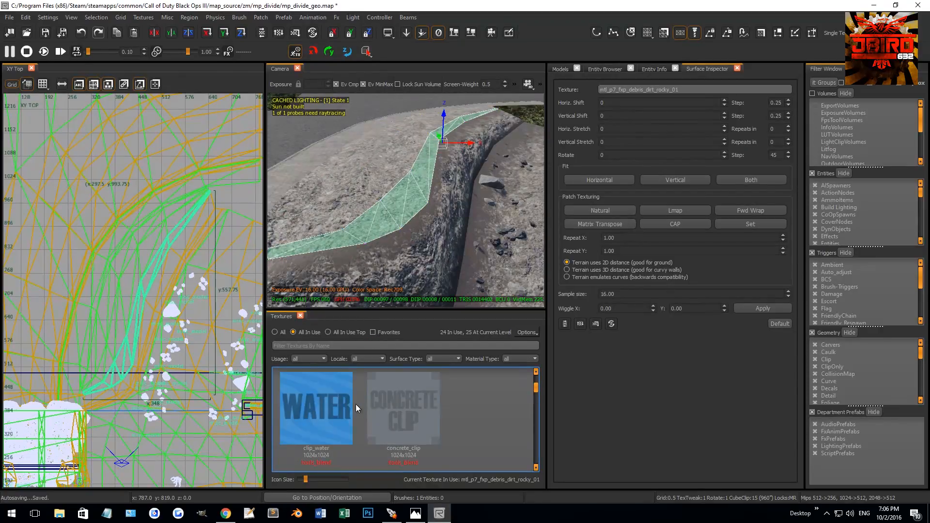
scroll(354, 408, "down", 4)
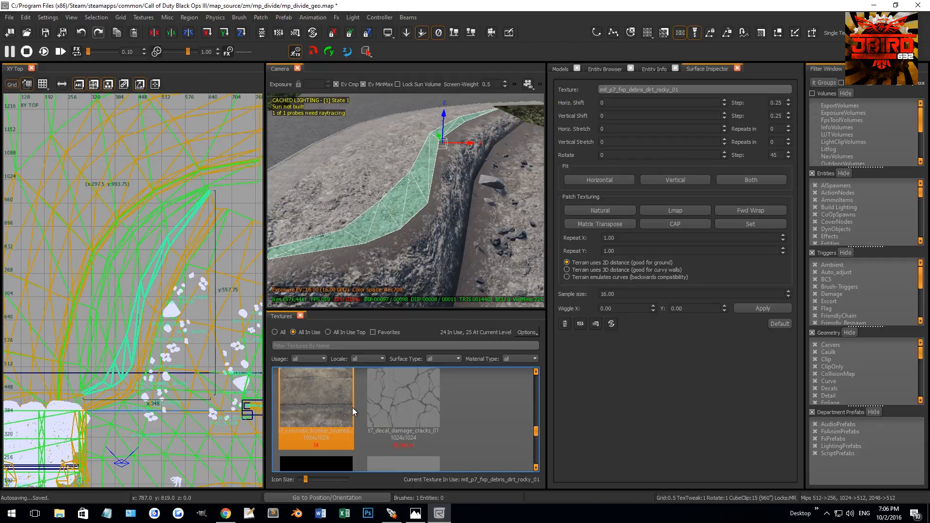
left_click(334, 411)
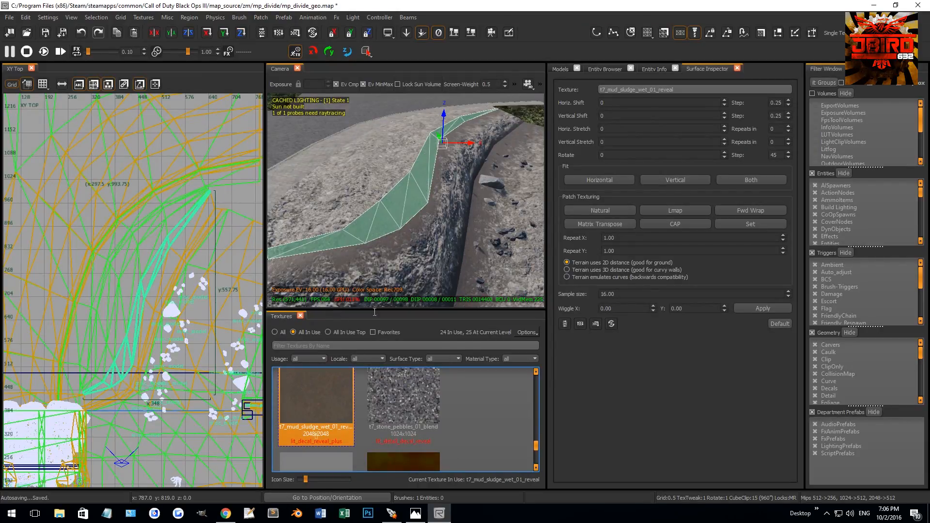
Lower the vertex alpha along the mud strip's sidewalk-facing edge so it fades into the rocky dirt
key("g")
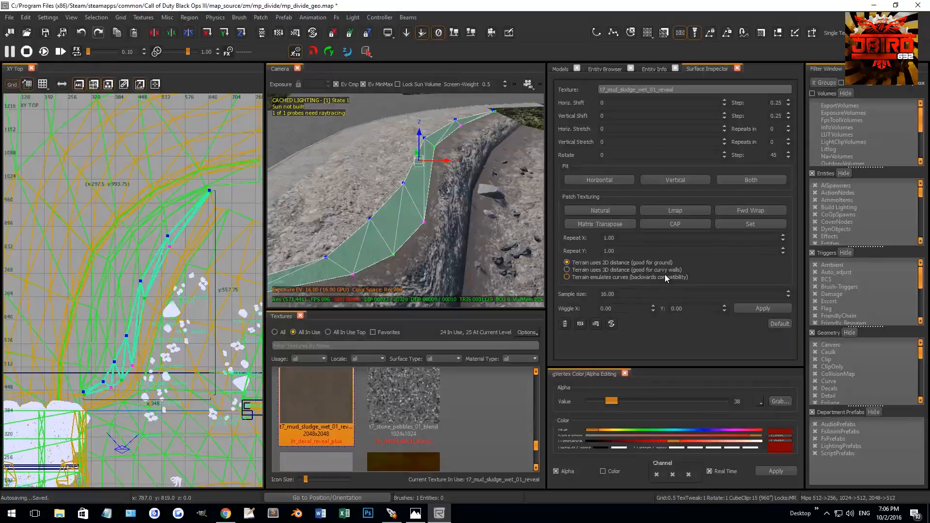
left_click_drag(614, 403, 593, 403)
key("g")
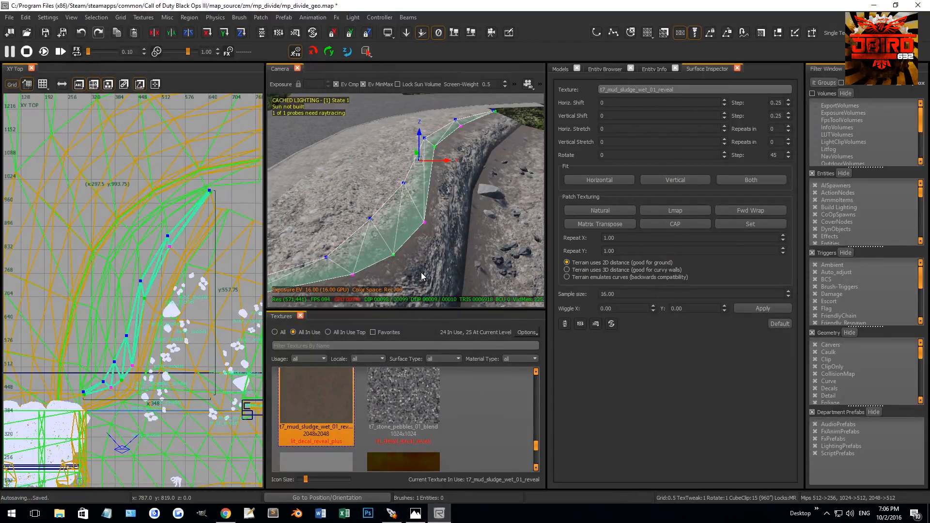
right_click(199, 228)
left_click(236, 295)
Hide the rocky edge terrain to examine the mud patch lying over it
right_click_drag(467, 222, 396, 211)
left_click(397, 182, "shift")
key("Escape")
left_click(397, 211, "shift")
key("h")
left_click(379, 182, "shift")
left_click(371, 174, "shift")
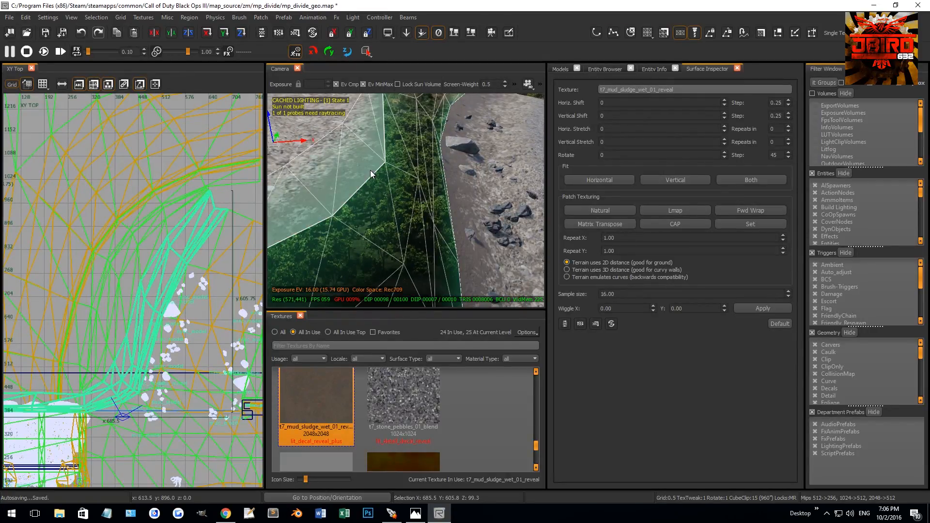
mouse_move(378, 175)
right_mouse_down()
mouse_move(396, 191)
mouse_move(380, 200)
mouse_move(382, 173)
mouse_move(367, 179)
mouse_move(397, 181)
right_mouse_up()
key("h")
Select the mud strip with the adjoining ledge patch for vertex editing, and undo the last changes
left_click(463, 190, "shift")
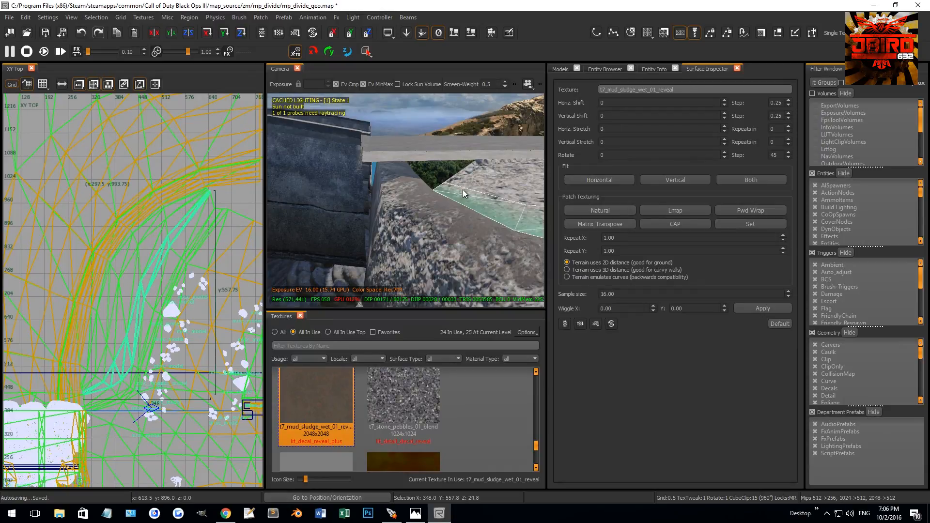
left_click(428, 207, "shift")
scroll(174, 295, "down", 2)
right_click_drag(174, 295, 191, 285)
mouse_move(368, 213)
right_mouse_down()
mouse_move(356, 221)
mouse_move(386, 232)
mouse_move(394, 211)
mouse_move(468, 190)
mouse_move(451, 182)
right_mouse_up()
key("v")
key("ctrl+z")
key("ctrl+z")
key("ctrl+z")
key("ctrl+z")
right_click_drag(494, 150, 471, 168)
key("ctrl+z")
Extend the end of the mud strip along the ledge beside the building in the XY top view
right_click_drag(124, 310, 177, 264)
scroll(176, 265, "up", 3)
left_click_drag(211, 337, 66, 347)
key("v")
key("ctrl+i")
Select the mud strip together with the ledge patch and move the strip's extended end vertices toward the ledge's end
right_click_drag(301, 248, 410, 202)
key("Escape")
left_click(410, 202, "shift")
left_click(441, 192, "shift")
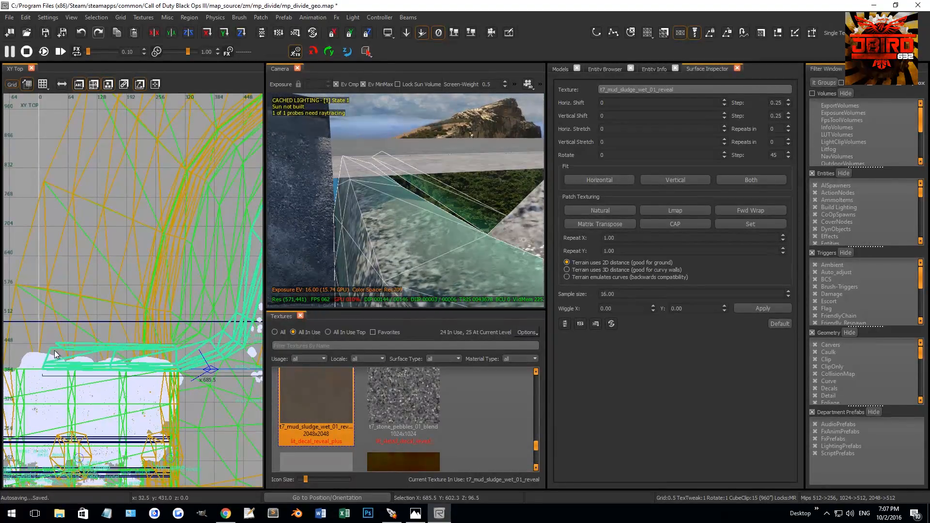
key("v")
scroll(55, 354, "up", 4)
mouse_move(94, 349)
left_mouse_down()
mouse_move(59, 343)
mouse_move(88, 339)
left_mouse_up()
left_click_drag(89, 339, 81, 336)
Adjust and weld the vertices where the extended mud strip meets the ledge patch beside the building
scroll(108, 355, "down", 3)
right_click_drag(184, 353, 152, 353)
scroll(211, 345, "up", 4)
left_click(198, 349)
left_click_drag(49, 334, 75, 352)
key("w")
scroll(45, 319, "up", 2)
left_click_drag(45, 318, 67, 338)
left_click_drag(63, 338, 85, 338)
key("v")
Lower the mud strip's extended end vertex 13.5 units toward the ledge
right_click_drag(331, 215, 331, 215)
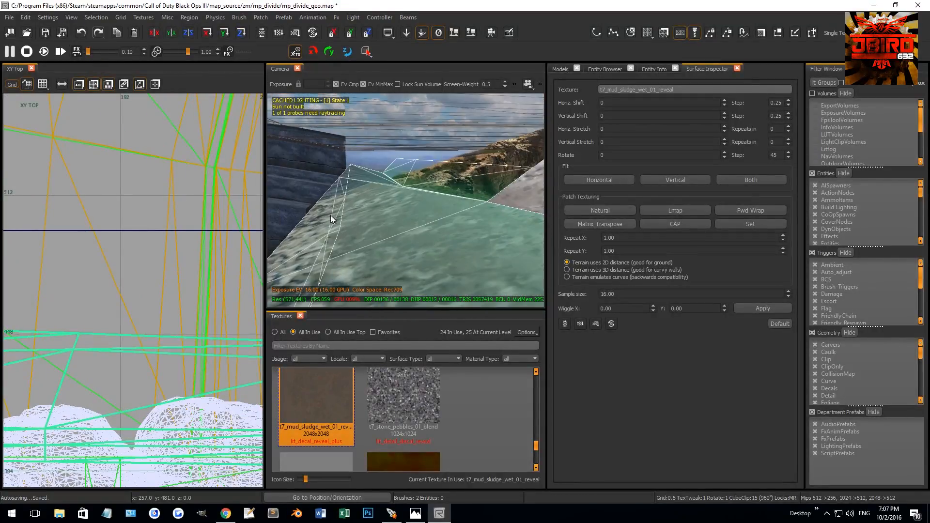
left_click_drag(416, 130, 425, 156)
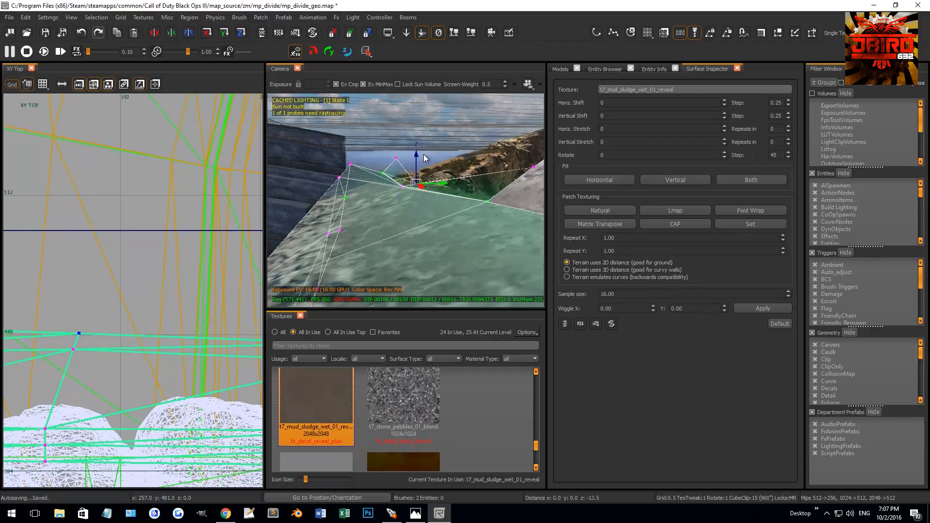
right_click_drag(429, 177, 428, 178)
key("v")
right_click_drag(381, 199, 382, 197)
key("Escape")
Apply Natural patch texturing to the extended mud strip and the ledge mud patch together
left_click(383, 197, "shift")
left_click(364, 190, "shift")
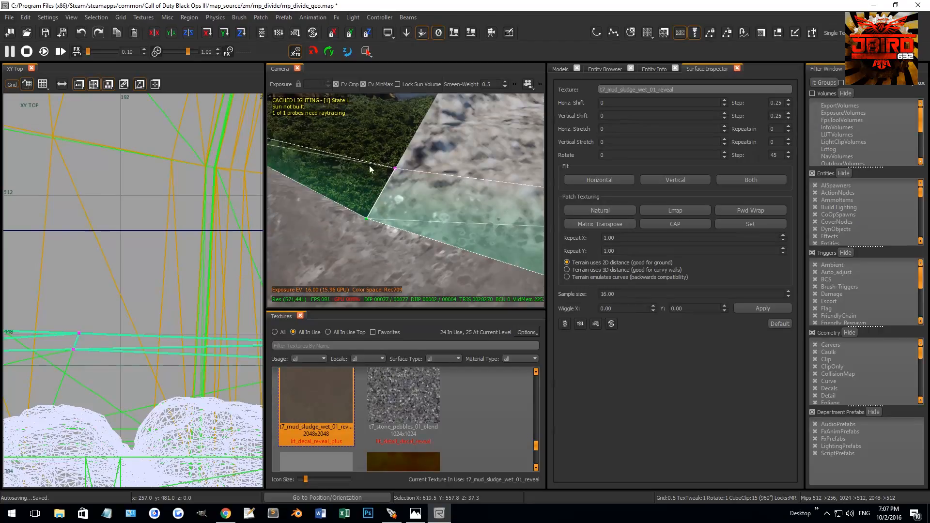
key("v")
right_click_drag(396, 211, 391, 196)
left_click(396, 182, "shift")
right_click_drag(423, 147, 422, 146)
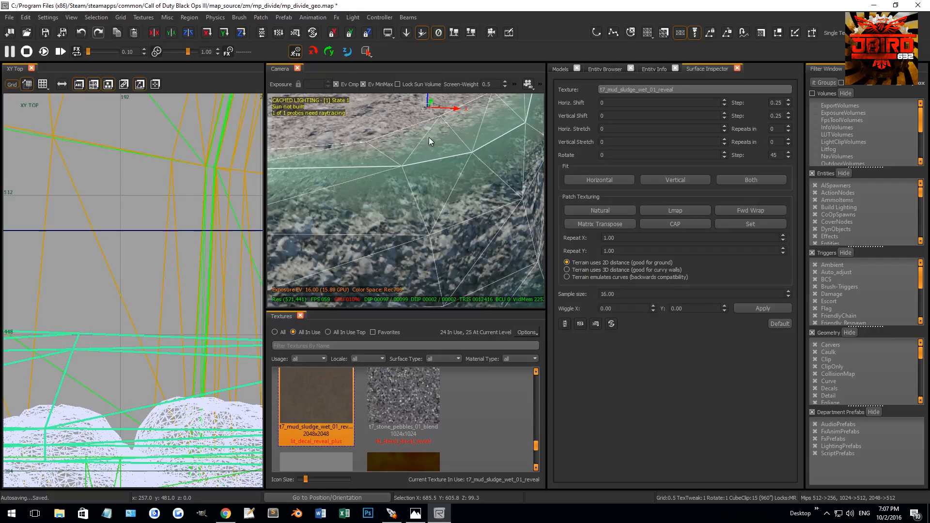
right_click_drag(459, 203, 459, 203)
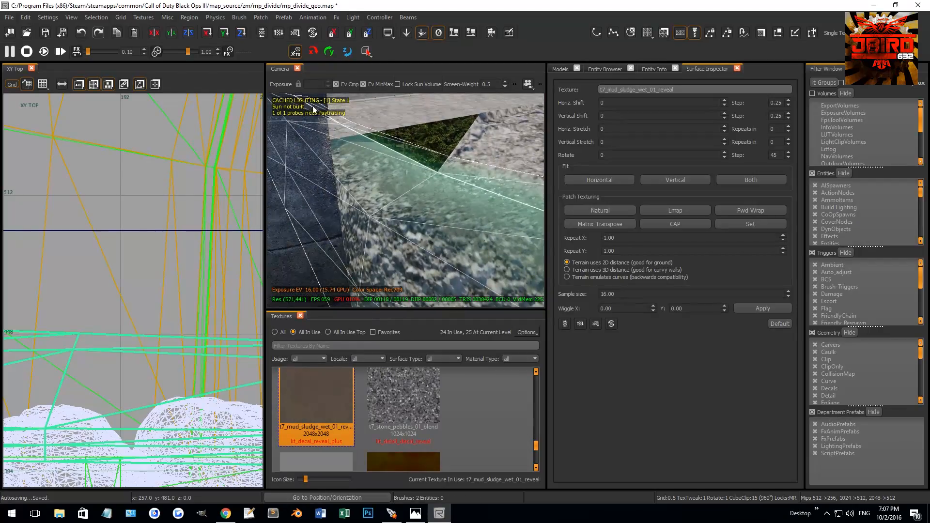
right_click_drag(412, 186, 412, 186)
left_click(601, 209)
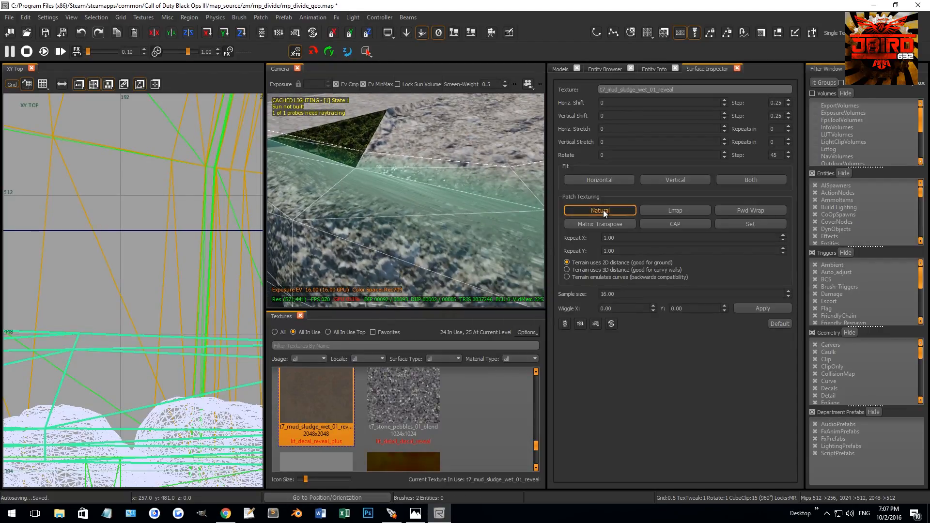
Select the infill, mud strip and ledge patches together, and move a shared ridge vertex in the XY top view
mouse_move(449, 217)
right_mouse_down()
mouse_move(466, 212)
mouse_move(460, 203)
mouse_move(411, 207)
mouse_move(447, 204)
right_mouse_up()
key("Escape")
left_click(409, 200, "shift")
left_click(417, 197, "shift")
left_click(411, 207, "shift")
left_click(449, 211, "shift")
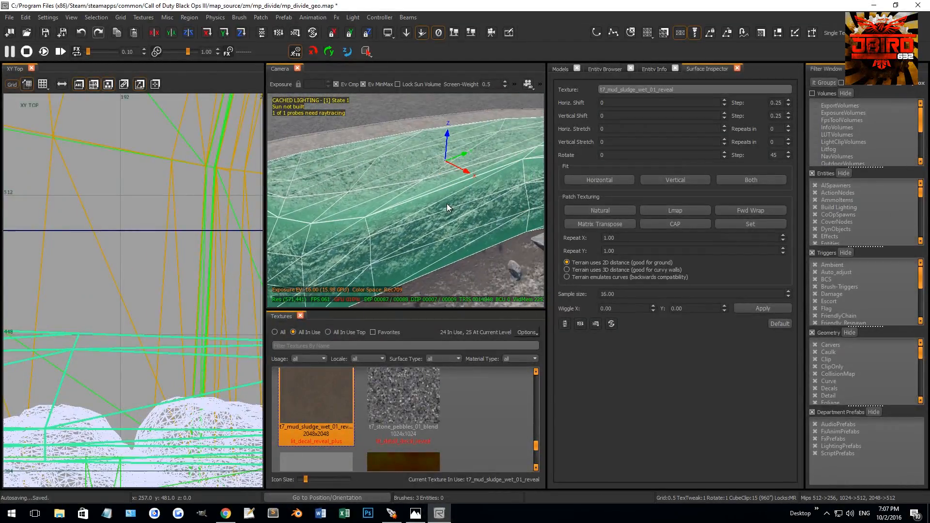
right_click_drag(475, 158, 475, 158)
scroll(153, 288, "down", 10)
key("v")
scroll(194, 241, "up", 3)
right_click_drag(194, 241, 167, 257)
scroll(175, 246, "up", 3)
left_click_drag(174, 266, 180, 288)
left_click_drag(176, 226, 165, 260)
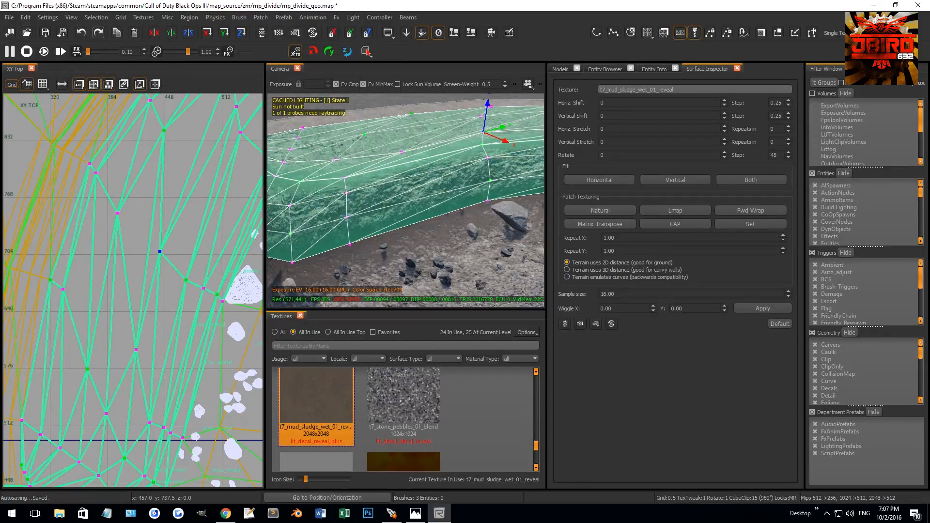
Move the remaining shared ridge vertices toward the building end in the XY top view to make the rocky edge irregular
right_click_drag(156, 112, 150, 158)
left_click_drag(158, 178, 125, 280)
left_click_drag(126, 277, 113, 306)
right_click_drag(119, 310, 131, 228)
left_click_drag(133, 302, 153, 334)
left_click_drag(153, 334, 153, 312)
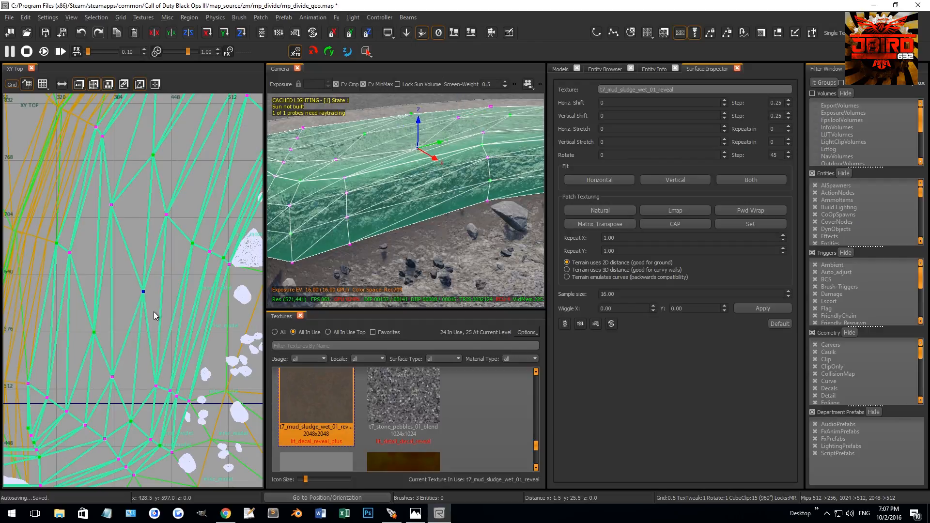
left_click_drag(149, 368, 164, 390)
left_click_drag(163, 384, 173, 340)
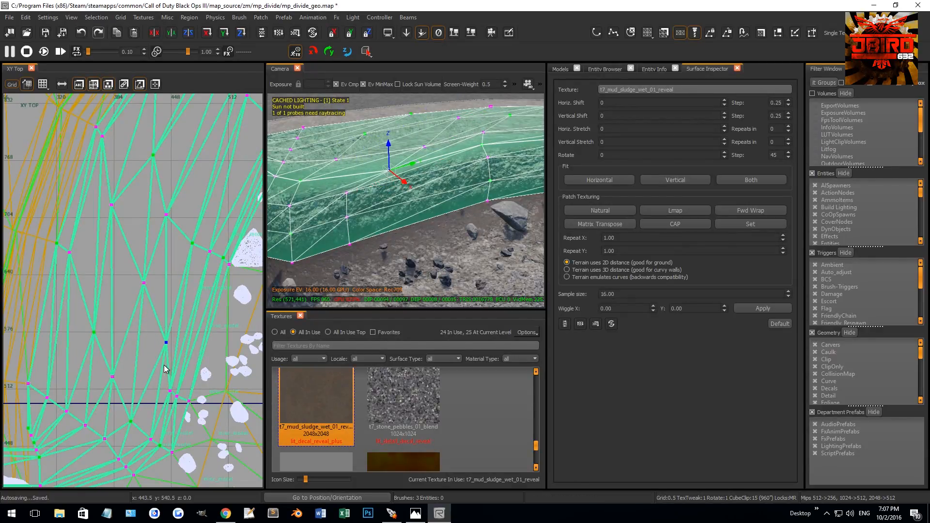
left_click_drag(176, 398, 175, 396)
mouse_move(174, 395)
left_mouse_down()
mouse_move(184, 372)
mouse_move(182, 387)
left_mouse_up()
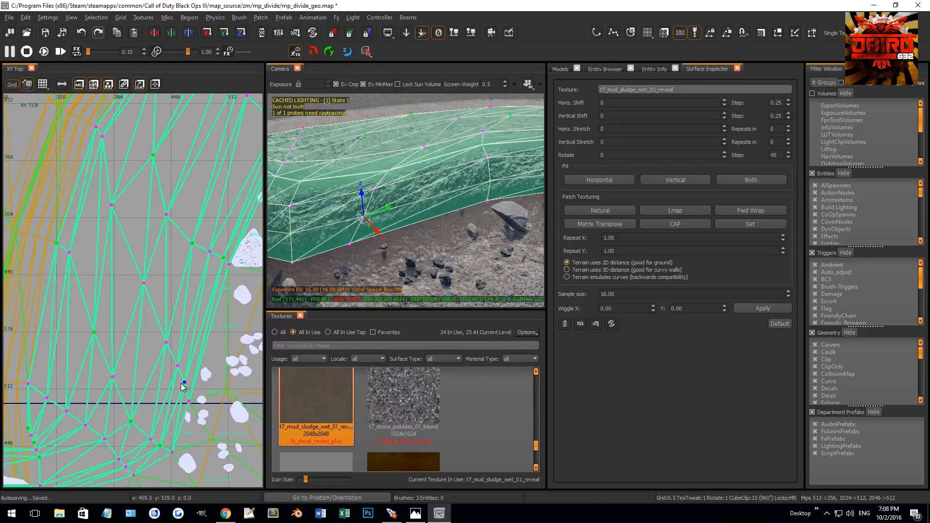
Reapply Natural patch texturing to the ledge mud patch and the mud strip
key("Escape")
right_click_drag(392, 216, 424, 215)
left_click(424, 215, "shift")
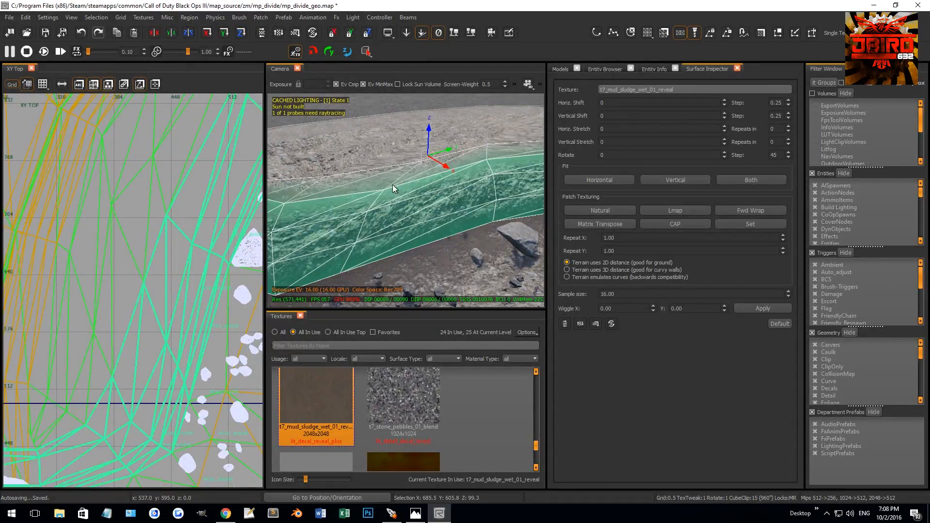
left_click(394, 188, "shift")
left_click(601, 211)
key("Escape")
Apply Lmap patch texturing to the reshaped terrain along the ridge and clear the selection
right_click_drag(451, 216, 398, 222)
left_click(423, 214, "shift")
left_click(645, 213)
key("Escape")
left_click(443, 214, "shift")
key("Escape")
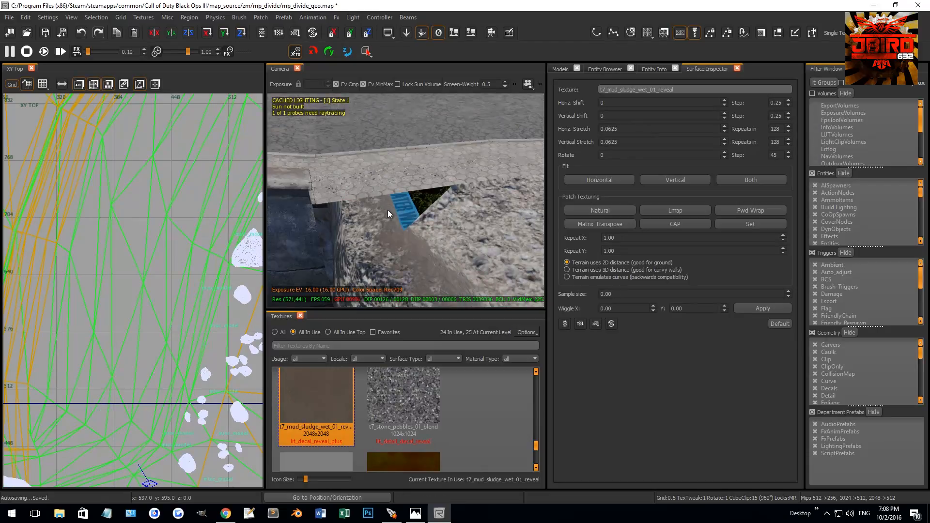
Inspect the corner vertices of the ledge and infill patches at the open gap between the sidewalk and building
left_click(454, 207, "shift")
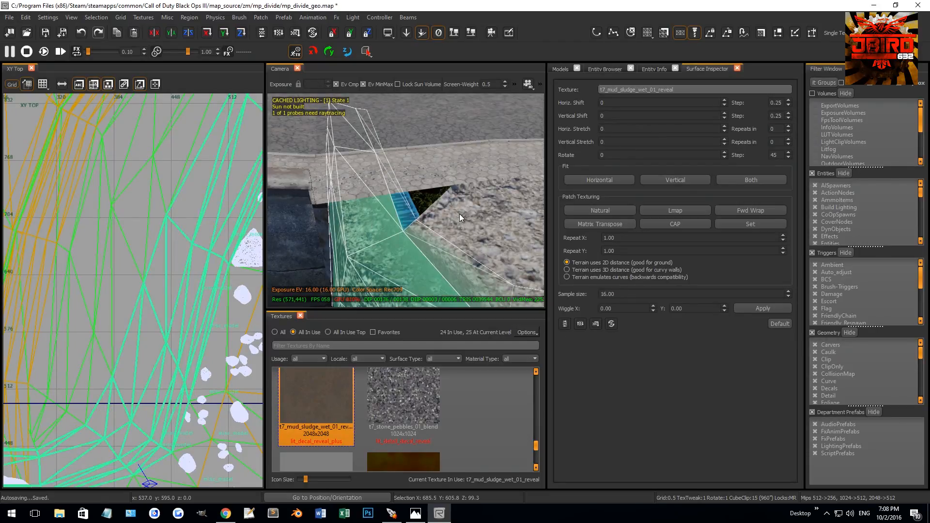
left_click(459, 213, "shift")
right_click_drag(413, 185, 397, 167)
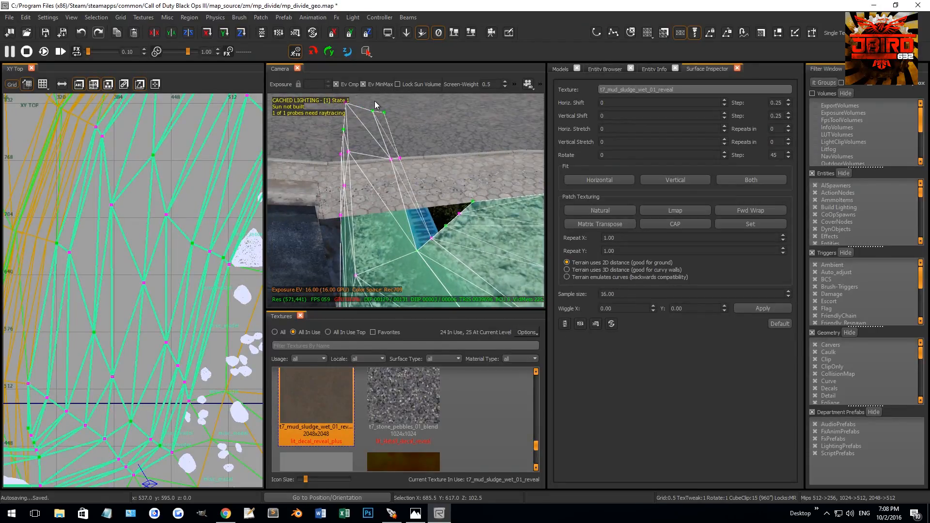
key("Escape")
left_click(452, 237, "shift")
left_click(431, 238)
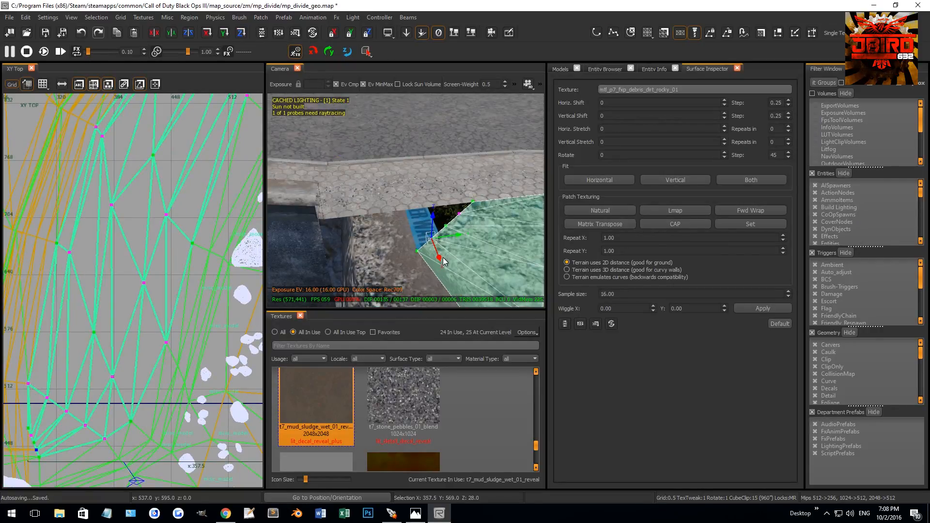
right_click_drag(455, 241, 309, 215)
key("Escape")
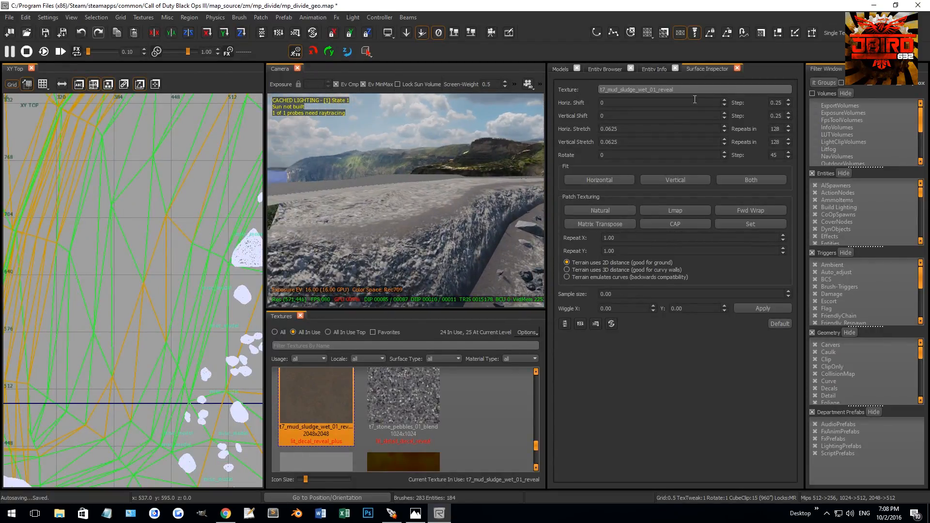
Search the model library for "sandb"
left_click(589, 71)
left_click(563, 71)
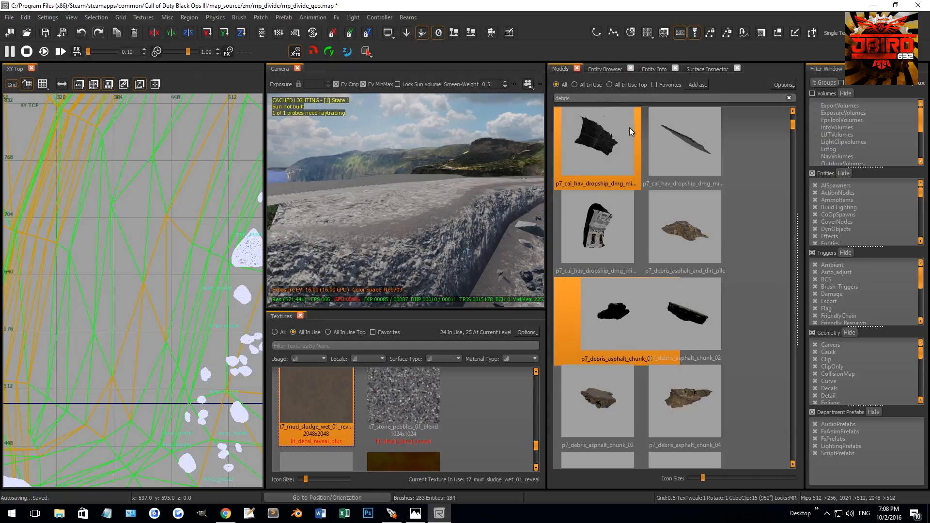
left_click_drag(597, 101, 490, 101)
type("sandb")
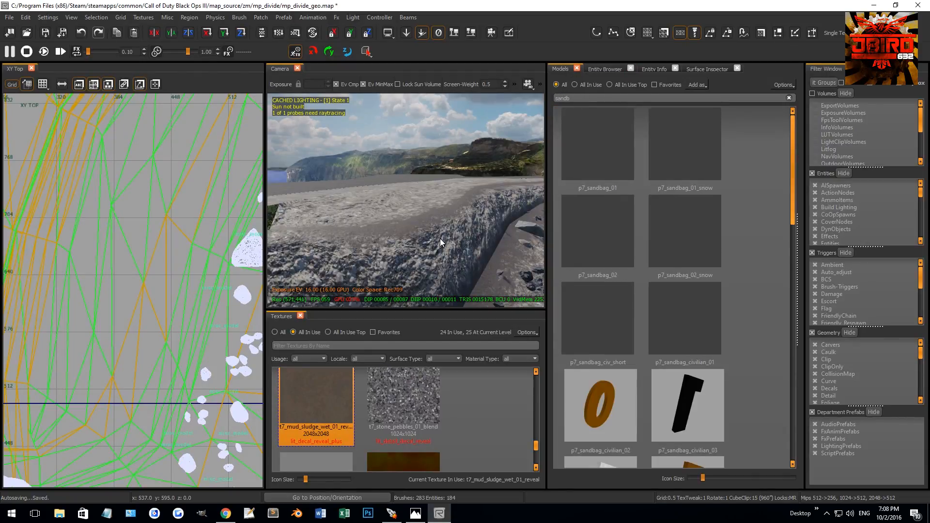
Place a p7_sandbag_civ_short stack on the mud beside the rocky ledge
right_click_drag(440, 239, 501, 259)
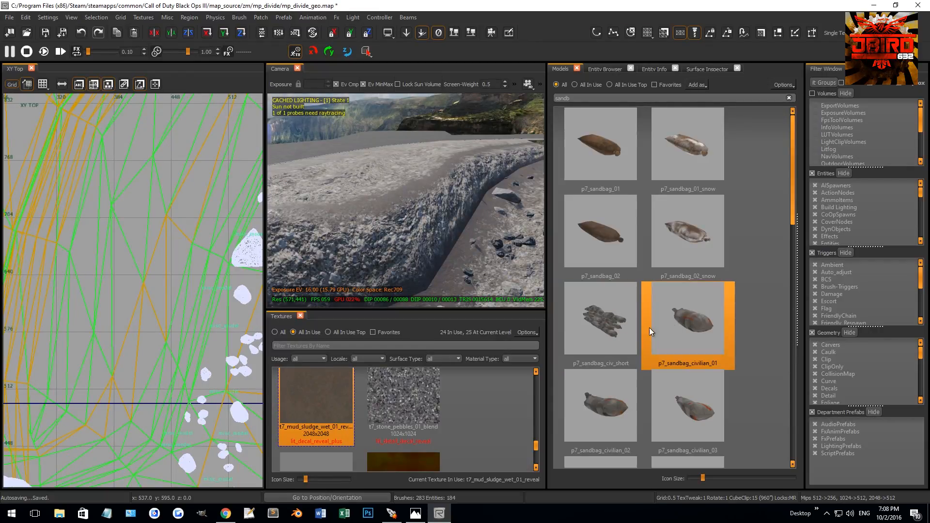
left_click(575, 308)
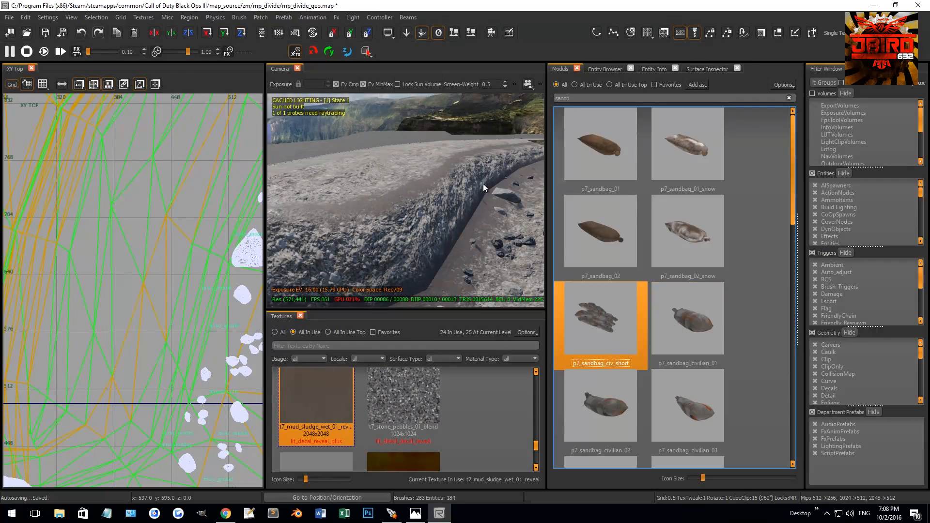
left_click_drag(527, 166, 528, 166)
right_click_drag(470, 197, 487, 195)
Rotate and move the sandbag stack in the 2D views so it runs parallel to the rocky ledge
key("ctrl+Tab")
key("ctrl+Tab")
key("ctrl+Tab")
key("ctrl+Tab")
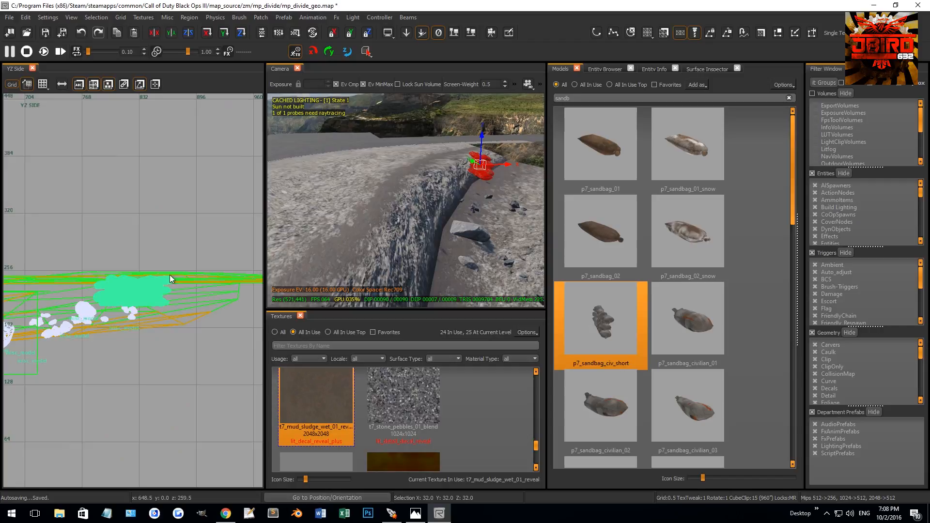
key("ctrl+Tab")
key("ctrl+Tab")
scroll(150, 292, "up", 1)
right_click_drag(149, 292, 144, 316)
key("r")
key("3")
mouse_move(144, 316)
left_mouse_down()
mouse_move(141, 324)
mouse_move(158, 295)
mouse_move(140, 304)
left_mouse_up()
key("r")
key("Escape")
Nudge the sandbag stack into place against the face of the rocky ledge
right_click_drag(349, 208, 395, 230)
right_click_drag(383, 141, 376, 124)
left_click(376, 124, "shift")
key("Escape")
left_click(398, 138, "shift")
left_click_drag(400, 141, 390, 151)
key("Escape")
right_click_drag(390, 151, 358, 141)
right_click_drag(422, 180, 446, 168)
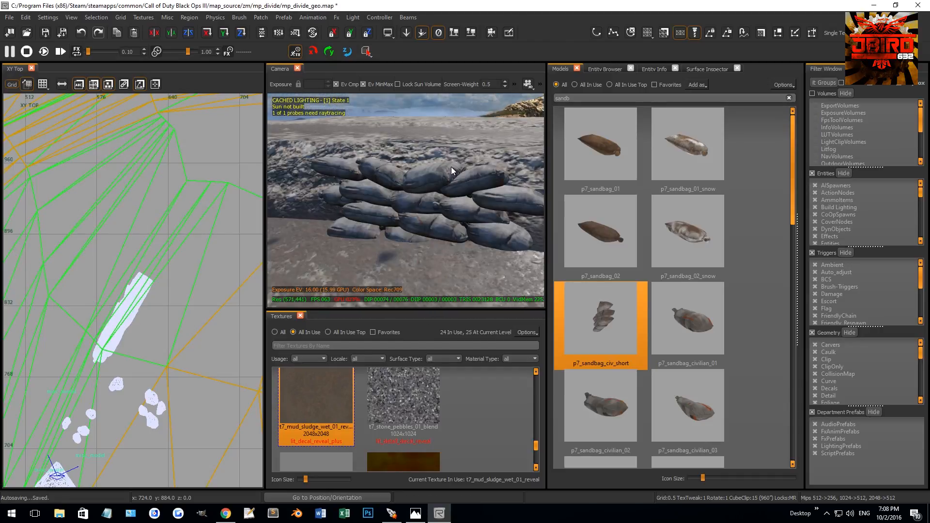
Tilt the sandbag stack in side view to follow the slope of the ground
left_click(447, 168, "shift")
key("ctrl+Tab")
key("ctrl+Tab")
key("ctrl+Tab")
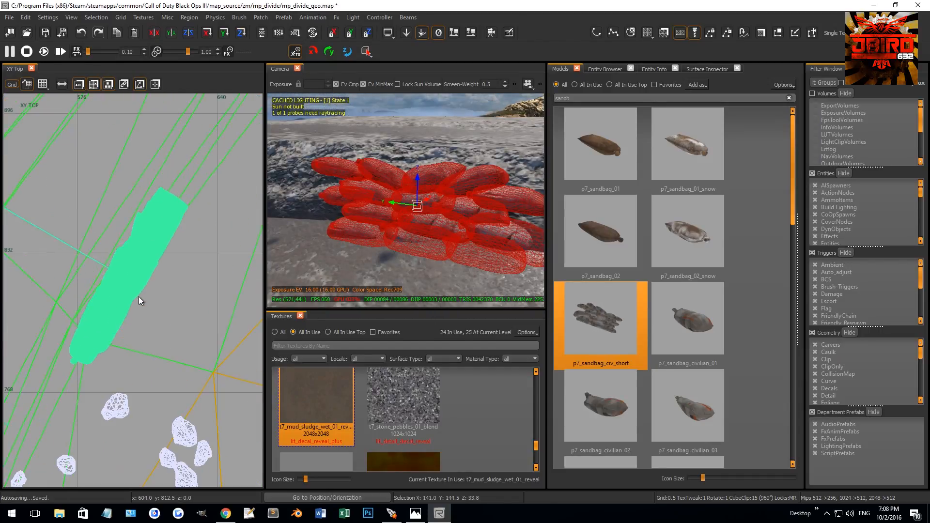
key("ctrl+Tab")
key("ctrl+Tab")
left_click_drag(157, 267, 165, 286)
key("r")
key("Escape")
Place a single p7_sandbag_civilian_02 on top of the sandbag stack
right_click_drag(330, 265, 286, 266)
right_click_drag(417, 265, 371, 246)
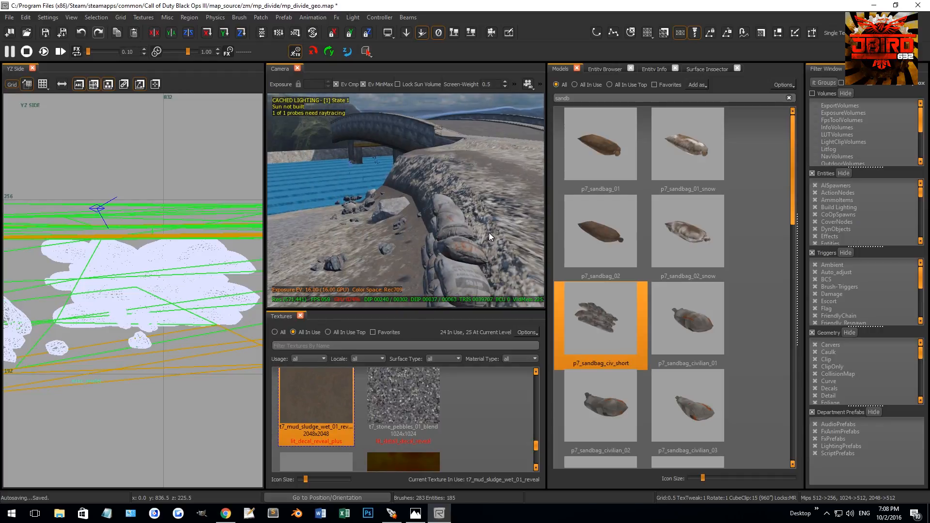
left_click(629, 408)
left_click_drag(629, 408, 476, 234)
key("ctrl+Tab")
key("ctrl+Tab")
key("ctrl+Tab")
key("ctrl+Tab")
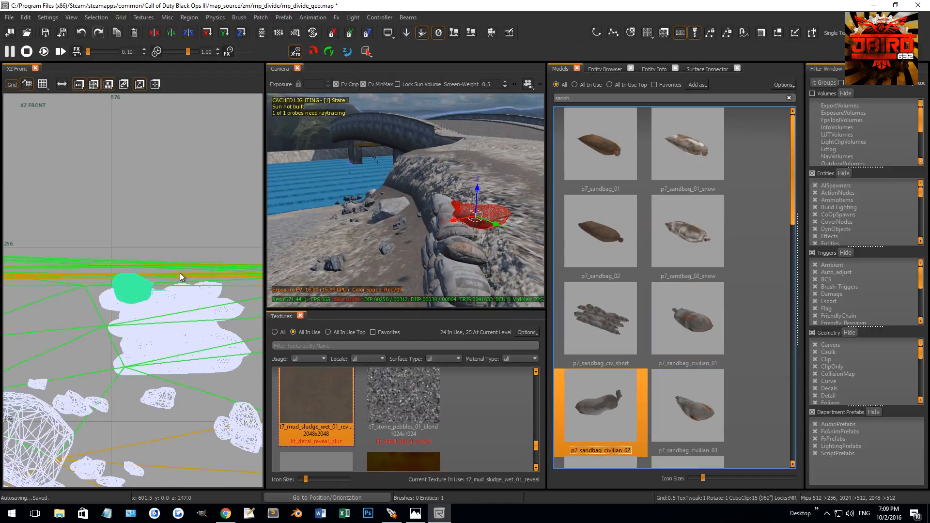
Rotate the p7_sandbag_civilian_02 bag so it rests naturally on the stack and clear the selection
right_click_drag(162, 289, 147, 303)
key("2")
key("r")
left_click_drag(148, 304, 133, 290)
key("r")
key("Escape")
right_click_drag(430, 204, 457, 227)
left_click(440, 212, "shift")
key("grave")
key("Escape")
Place a p7_sandbag_civilian_01 next to the loose bag on the stack, rotate it in line and raise it
left_click(698, 324)
left_click(424, 224)
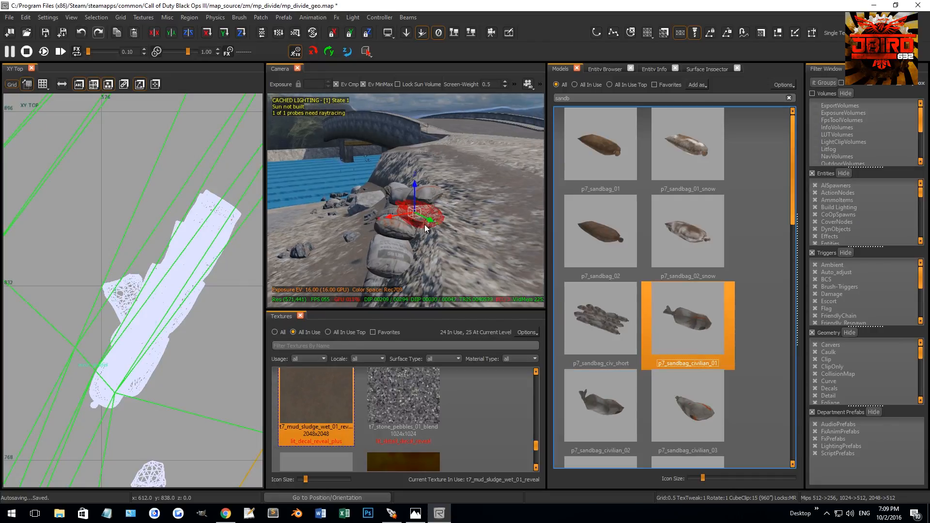
left_click_drag(150, 271, 132, 345)
key("r")
mouse_move(407, 213)
right_mouse_down()
mouse_move(465, 209)
mouse_move(395, 202)
right_mouse_up()
key("r")
key("r")
left_click_drag(394, 203, 428, 204)
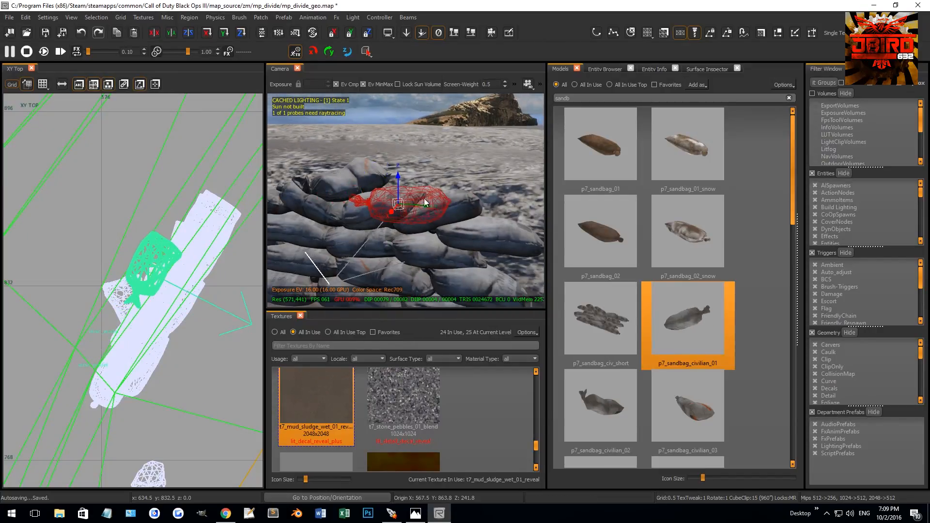
left_click_drag(398, 174, 398, 153)
key("Escape")
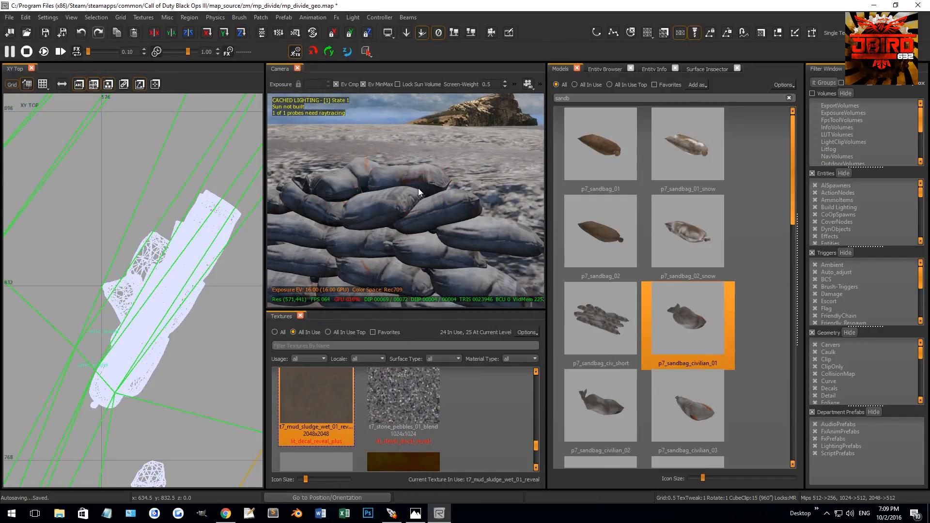
Adjust the position of the p7_sandbag_civilian_01 bag on top of the stack
scroll(418, 188, "up", 3)
left_click(420, 202, "shift")
left_click_drag(429, 217, 519, 210)
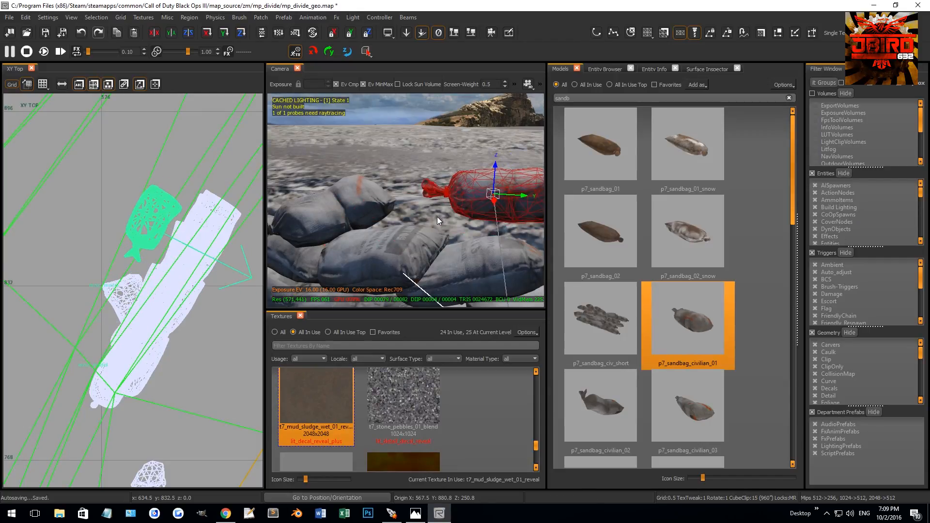
key("ctrl+z")
left_click_drag(438, 218, 450, 215)
key("Escape")
Duplicate the sandbag stack, then rotate and move the copy end to end with the original along the ledge
right_click_drag(450, 215, 412, 233)
left_click(421, 234, "shift")
scroll(169, 299, "down", 3)
key("space")
key("r")
key("4")
mouse_move(173, 283)
left_mouse_down()
mouse_move(171, 355)
mouse_move(191, 275)
mouse_move(152, 344)
left_mouse_up()
key("r")
key("1")
key("r")
mouse_move(148, 349)
left_mouse_down()
mouse_move(135, 342)
mouse_move(142, 347)
left_mouse_up()
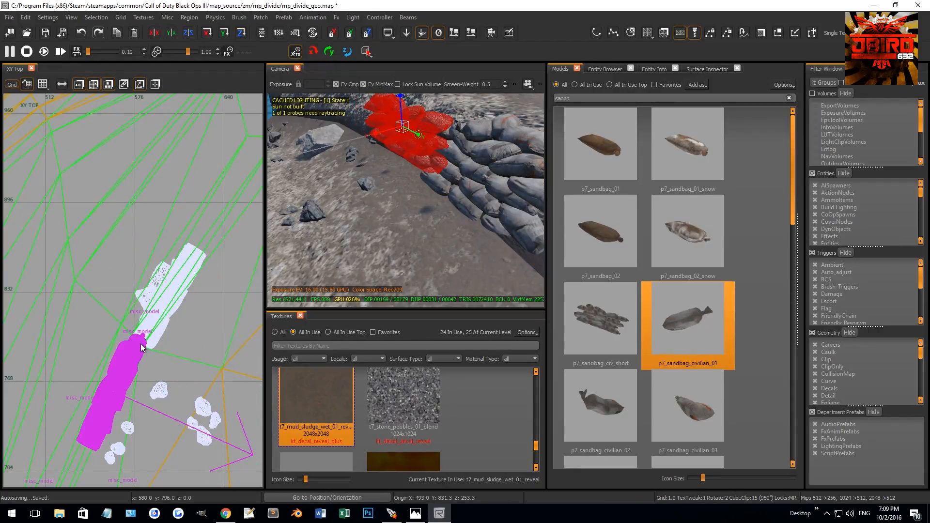
Align the copied stack in side view and nudge it against the ledge and the first stack
key("ctrl+Tab")
key("ctrl+Tab")
mouse_move(143, 301)
left_mouse_down()
mouse_move(164, 280)
mouse_move(156, 304)
left_mouse_up()
key("Escape")
mouse_move(421, 159)
right_mouse_down()
mouse_move(408, 148)
mouse_move(428, 162)
right_mouse_up()
left_click(408, 148, "shift")
left_click_drag(403, 163, 456, 150)
key("Escape")
Duplicate the second sandbag stack and extend the wall with the copy down to the large rock
mouse_move(455, 150)
right_mouse_down()
mouse_move(454, 138)
mouse_move(436, 139)
mouse_move(507, 188)
mouse_move(498, 180)
right_mouse_up()
left_click(509, 190, "shift")
key("space")
left_click_drag(509, 165, 422, 168)
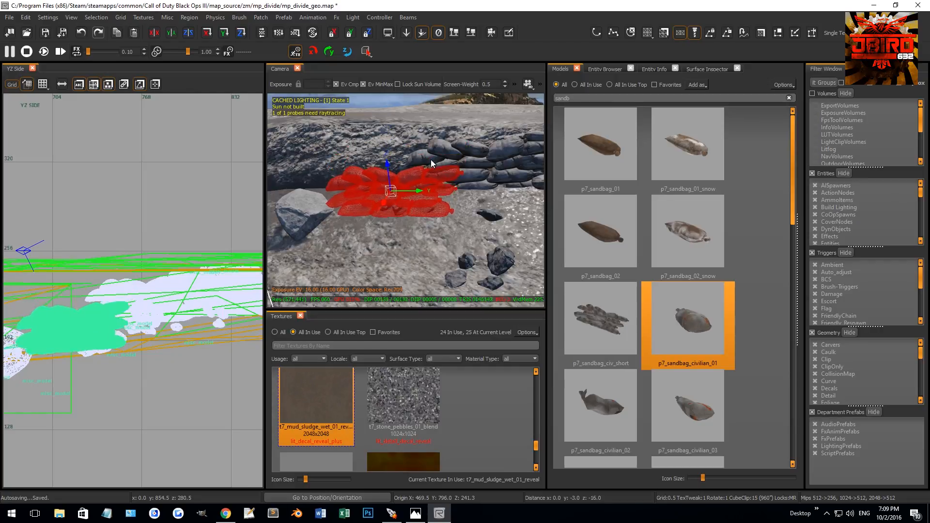
key("Escape")
right_click_drag(431, 159, 418, 171)
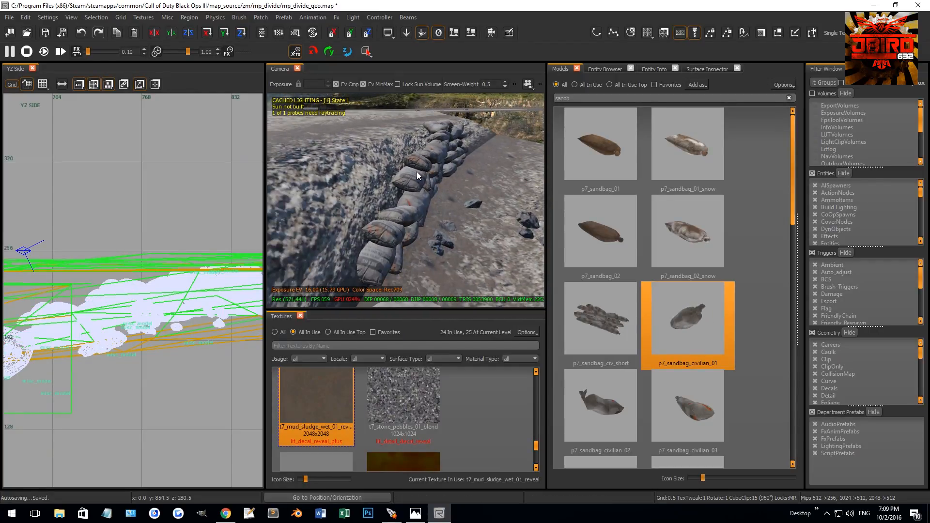
Rotate the middle sandbag stack in the front and side views to fit the ledge and the neighbouring stacks
left_click(418, 172, "shift")
key("ctrl+Tab")
key("ctrl+Tab")
key("ctrl+Tab")
key("ctrl+Tab")
key("ctrl+Tab")
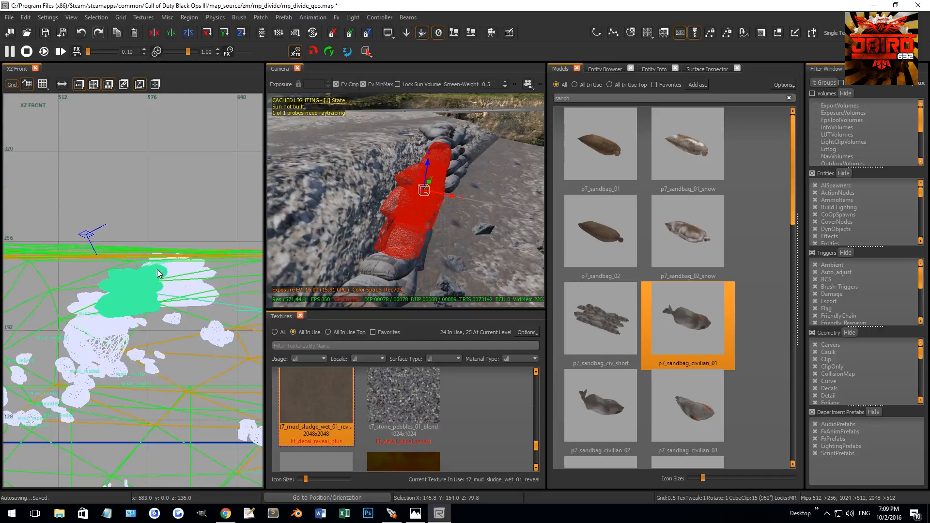
key("r")
mouse_move(156, 278)
left_mouse_down()
mouse_move(161, 238)
mouse_move(165, 289)
left_mouse_up()
key("ctrl+Tab")
key("r")
key("Escape")
Duplicate the middle sandbag stack and move the copy to the end of the wall away from the large rock
mouse_move(379, 208)
right_mouse_down()
mouse_move(410, 205)
mouse_move(398, 225)
mouse_move(376, 209)
right_mouse_up()
left_click(398, 226, "shift")
key("Escape")
left_click(375, 214, "shift")
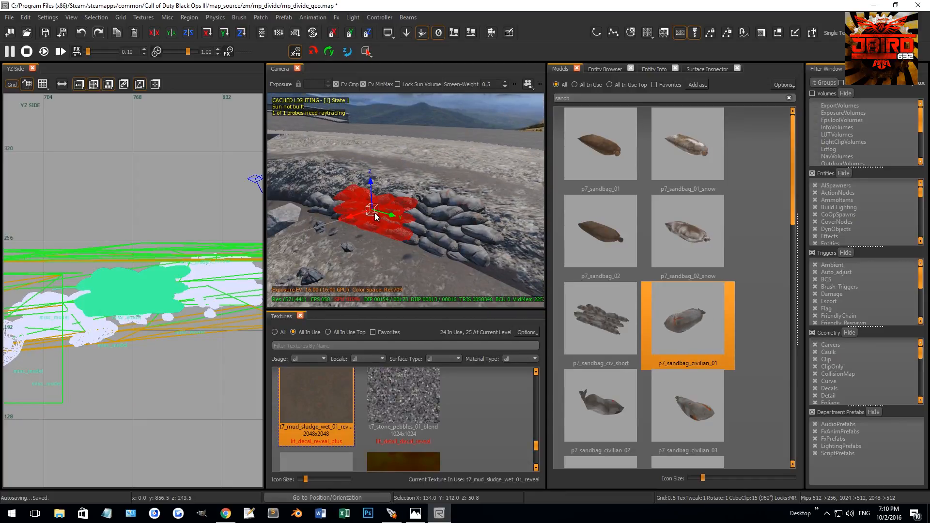
key("ctrl+Tab")
scroll(159, 276, "down", 3)
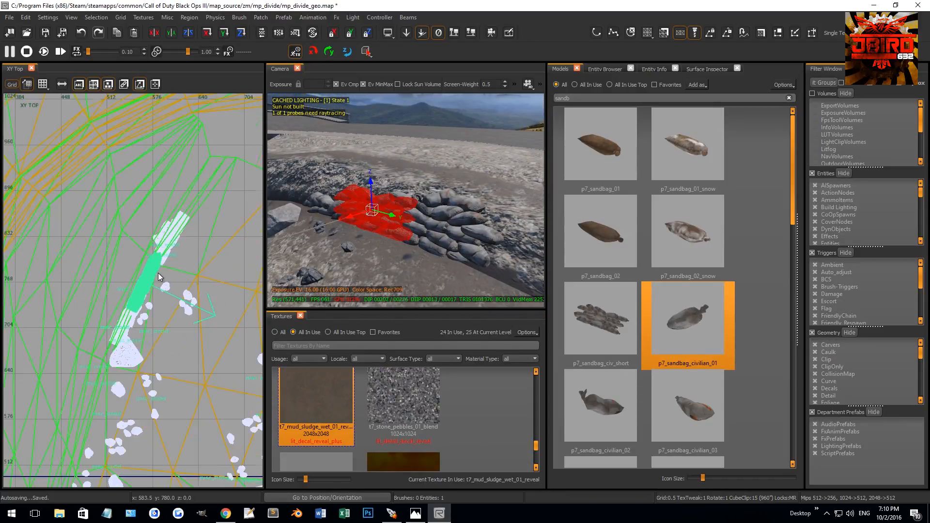
right_click_drag(158, 273, 138, 293)
key("space")
mouse_move(138, 293)
left_mouse_down()
mouse_move(188, 217)
mouse_move(177, 286)
mouse_move(173, 274)
mouse_move(162, 286)
mouse_move(174, 319)
mouse_move(164, 310)
left_mouse_up()
Rotate the newly copied stack in the 2D views to continue the line of the wall
scroll(189, 217, "up", 3)
key("r")
key("ctrl+Tab")
key("r")
key("r")
key("Escape")
Place loose p7_sandbag_civilian_01 and p7_sandbag_civilian_02 bags on the mud in front of the wall
mouse_move(339, 251)
right_mouse_down()
mouse_move(359, 250)
mouse_move(320, 253)
mouse_move(353, 249)
mouse_move(415, 215)
right_mouse_up()
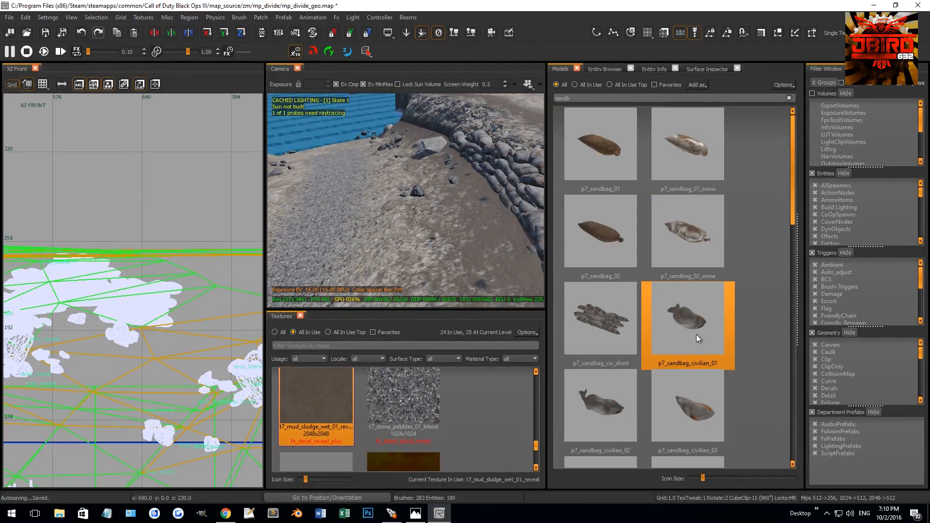
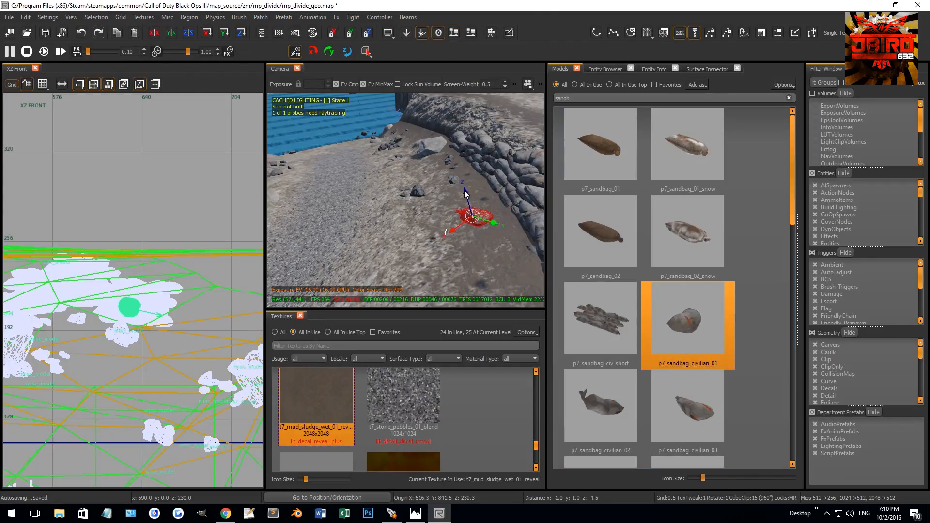
left_click_drag(601, 407, 437, 188)
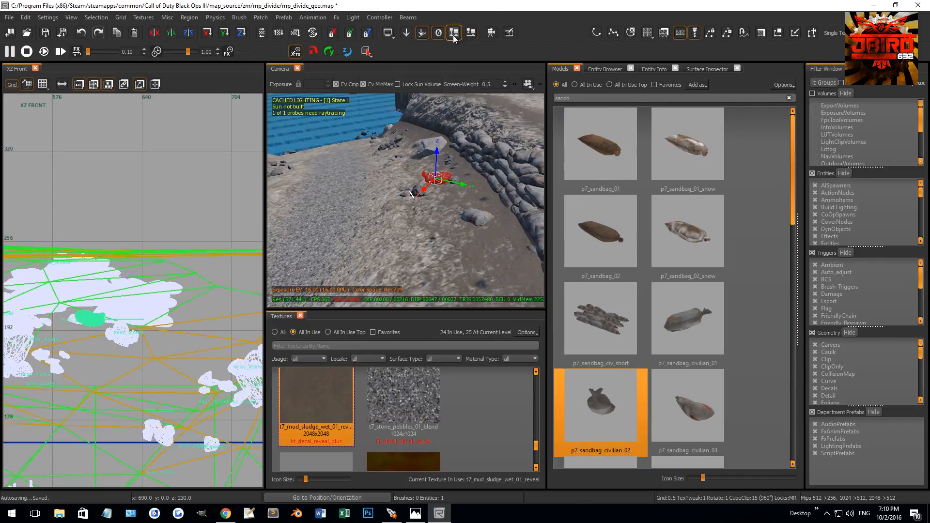
left_click_drag(427, 160, 435, 160)
key("Escape")
right_click_drag(457, 169, 457, 169)
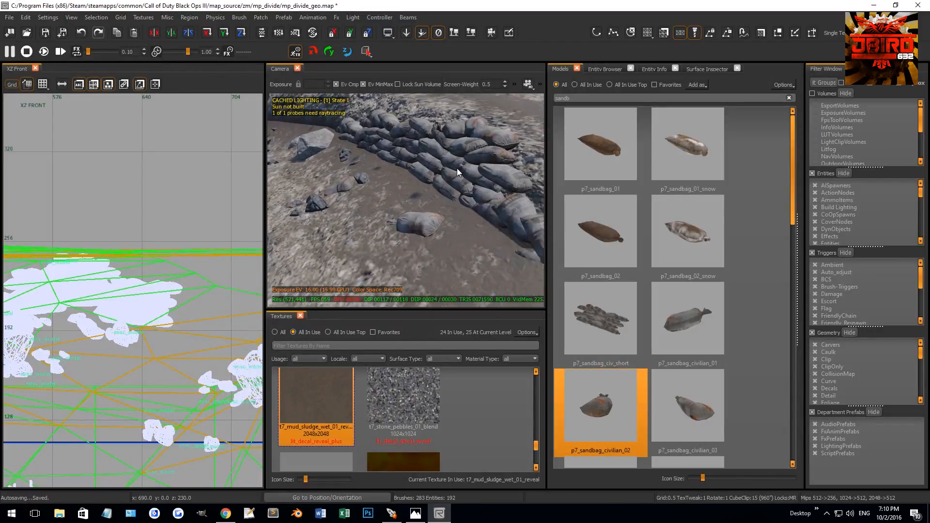
Place another p7_sandbag_civilian_01 beside the large rock, rotate it and lower it into the ground
left_click(675, 330)
left_click_drag(334, 156, 334, 155)
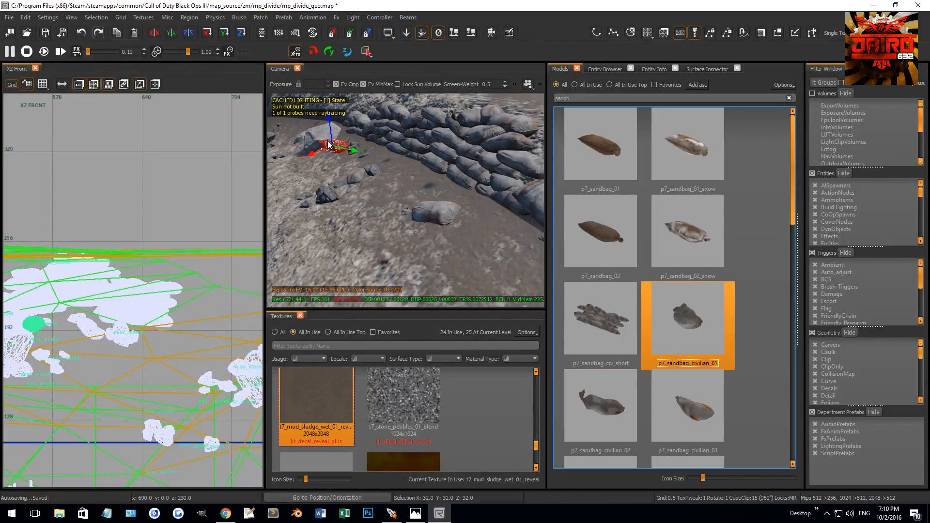
key("r")
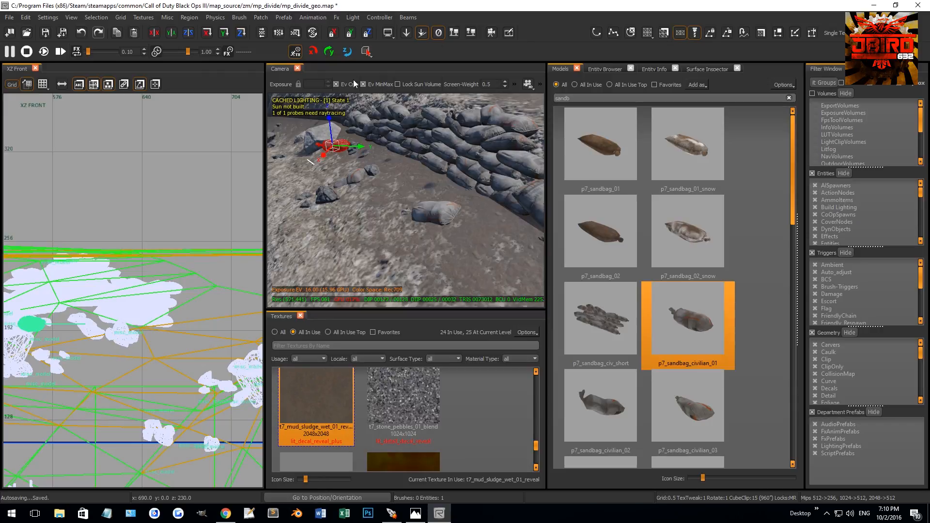
right_click_drag(328, 156, 361, 163)
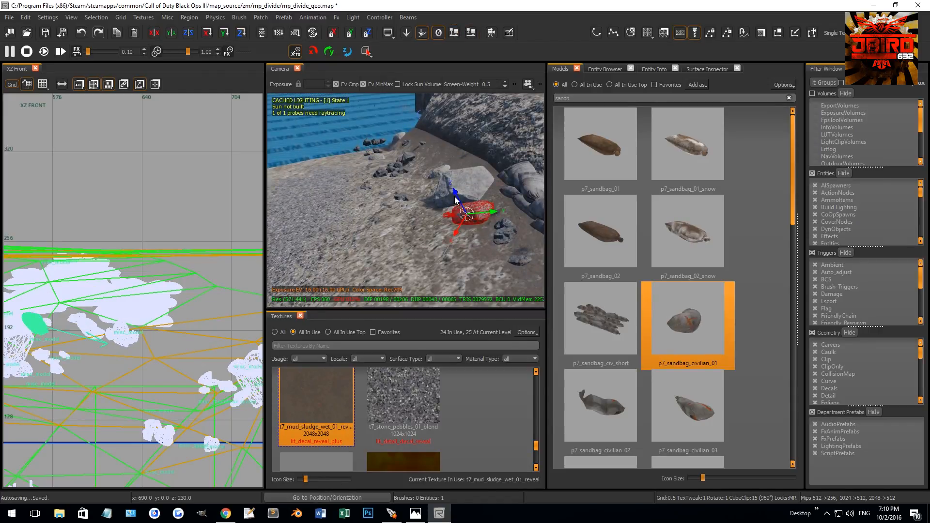
left_click_drag(455, 194, 458, 200)
key("Escape")
mouse_move(460, 208)
right_mouse_down()
mouse_move(463, 229)
mouse_move(484, 218)
mouse_move(451, 222)
mouse_move(466, 226)
right_mouse_up()
Place a p7_sandbag_civilian_01 on the middle of the sandbag wall and turn it in top view
left_click_drag(657, 316, 615, 309)
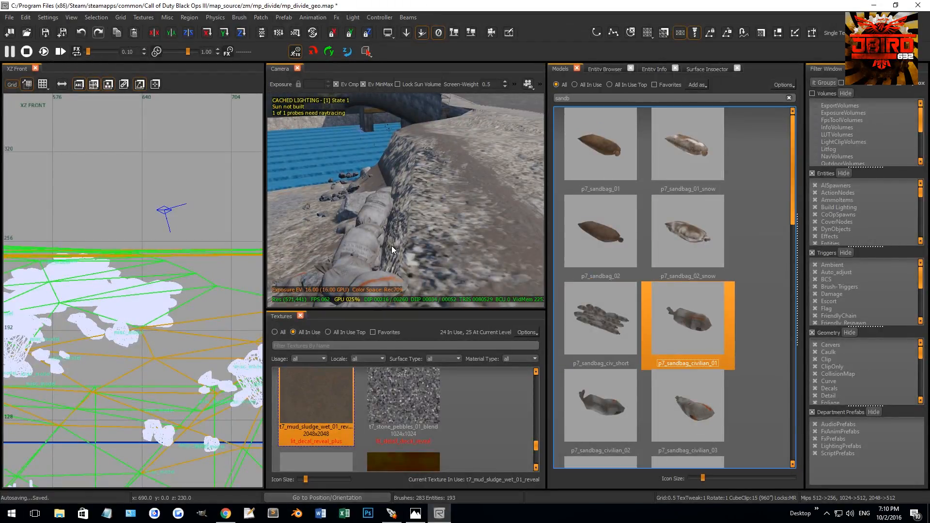
key("ctrl+Tab")
key("ctrl+Tab")
key("ctrl+Tab")
key("ctrl+Tab")
key("ctrl+Tab")
left_click_drag(147, 309, 195, 140)
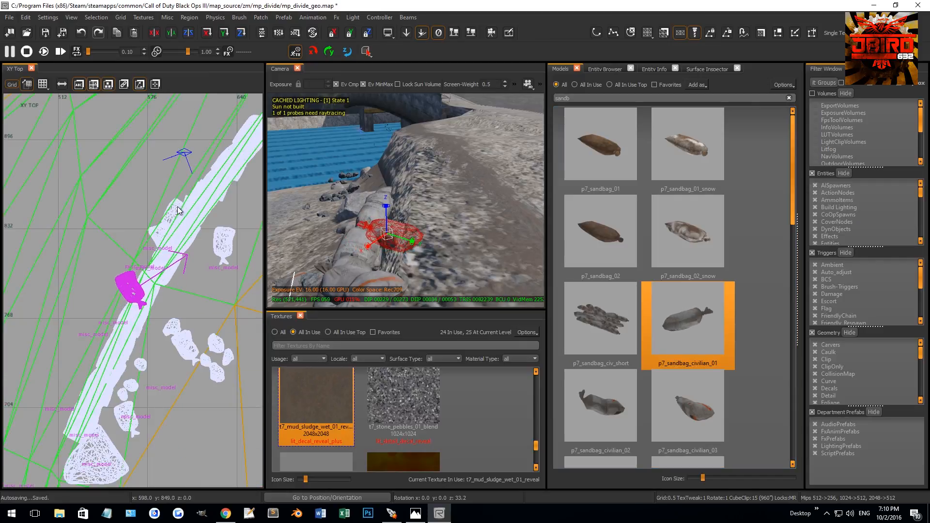
Tilt the bag on the middle of the wall in front view and nudge it into place
key("ctrl+Tab")
left_click_drag(149, 315, 164, 336)
key("r")
left_click_drag(147, 373, 148, 356)
key("Escape")
right_click_drag(425, 260, 434, 244, "ctrl")
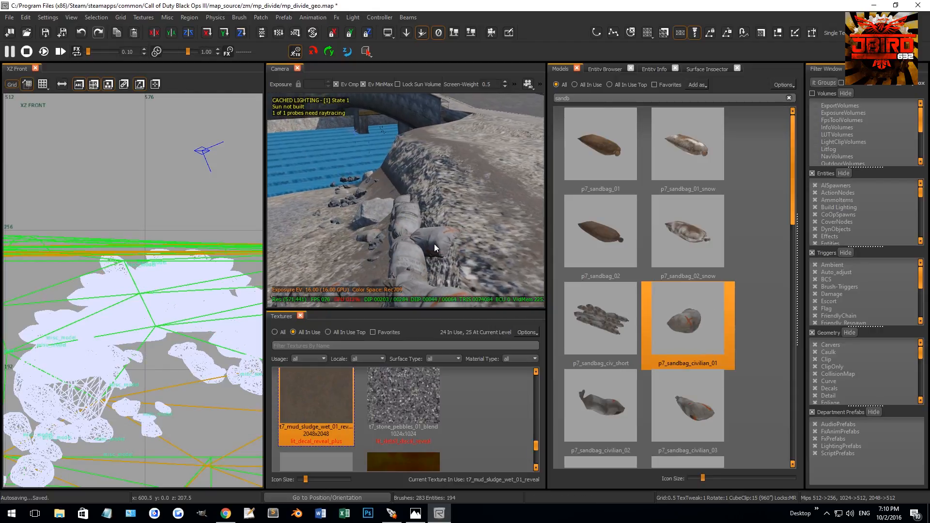
left_click(434, 243, "shift")
left_click_drag(417, 226, 412, 217)
key("Escape")
Duplicate the large rock with the small rocks and loose sandbags in front of the wall, and move and rotate the copies in top view
mouse_move(412, 219)
right_mouse_down()
mouse_move(397, 197)
mouse_move(412, 194)
mouse_move(402, 187)
mouse_move(437, 177)
right_mouse_up()
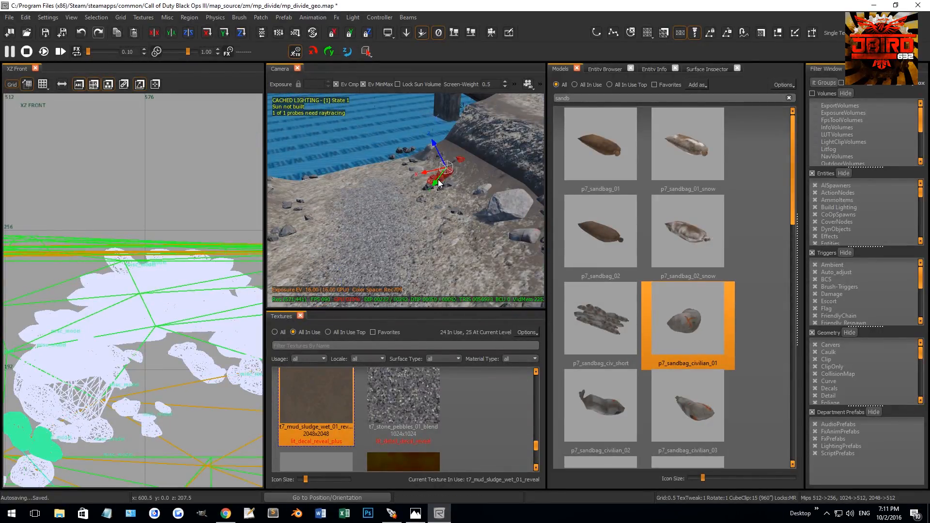
left_click(439, 189, "shift")
left_click(459, 211, "shift")
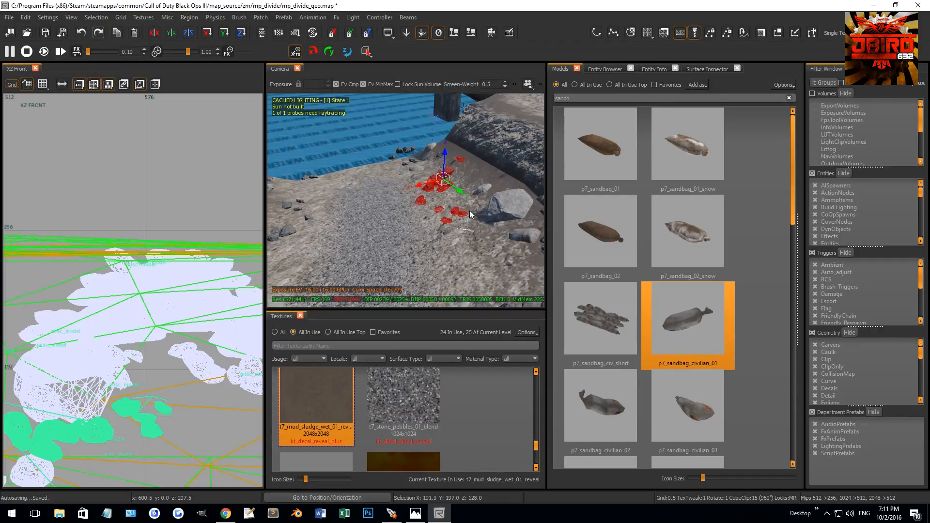
left_click(505, 208, "shift")
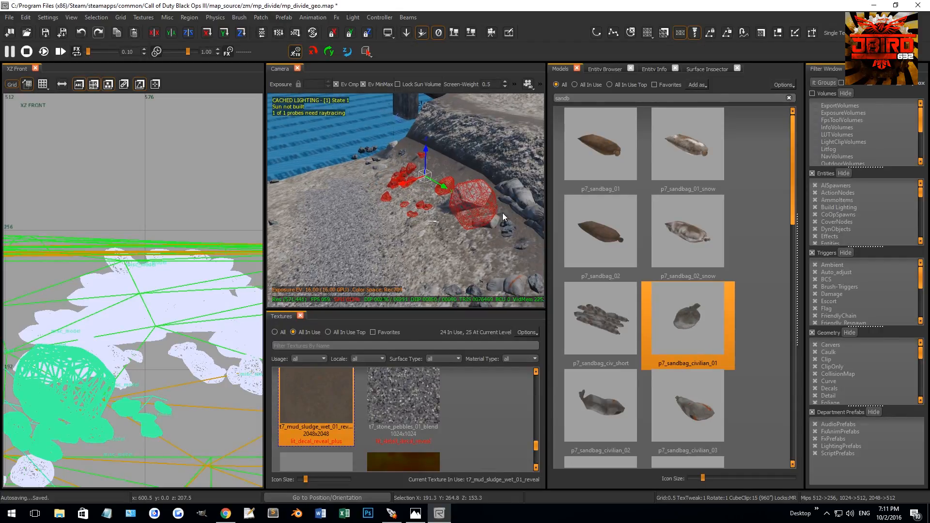
left_click(493, 222, "shift")
right_click_drag(492, 221, 401, 218)
left_click(485, 230, "shift")
left_click(475, 233, "shift")
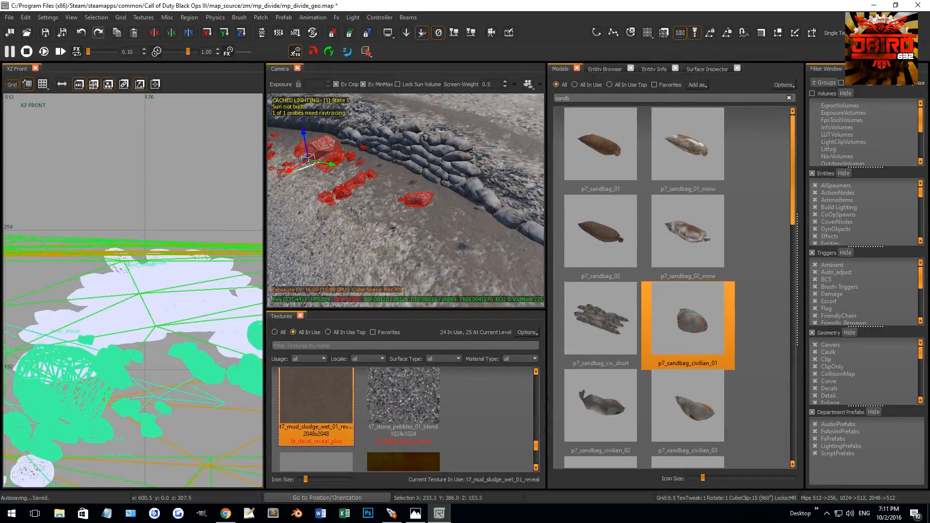
left_click(478, 207, "shift")
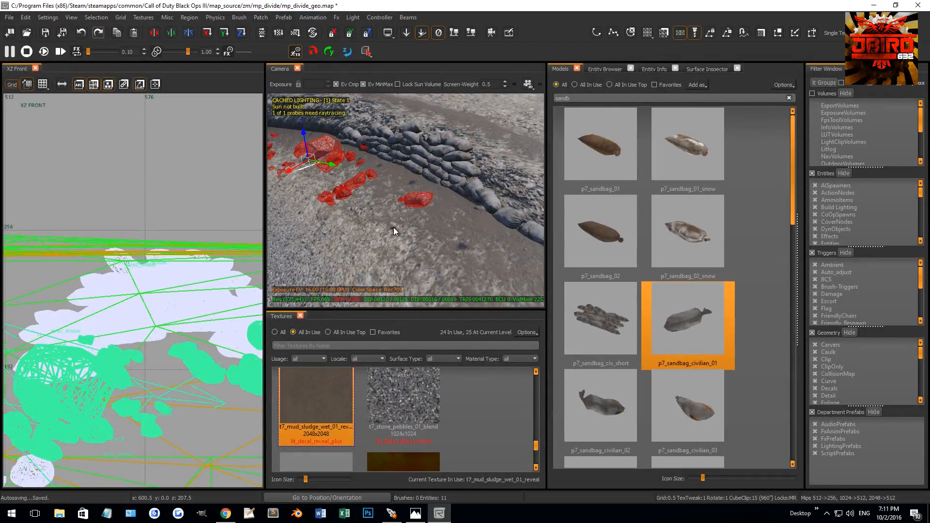
right_click_drag(379, 202, 345, 212)
scroll(110, 305, "down", 5)
key("ctrl+Tab")
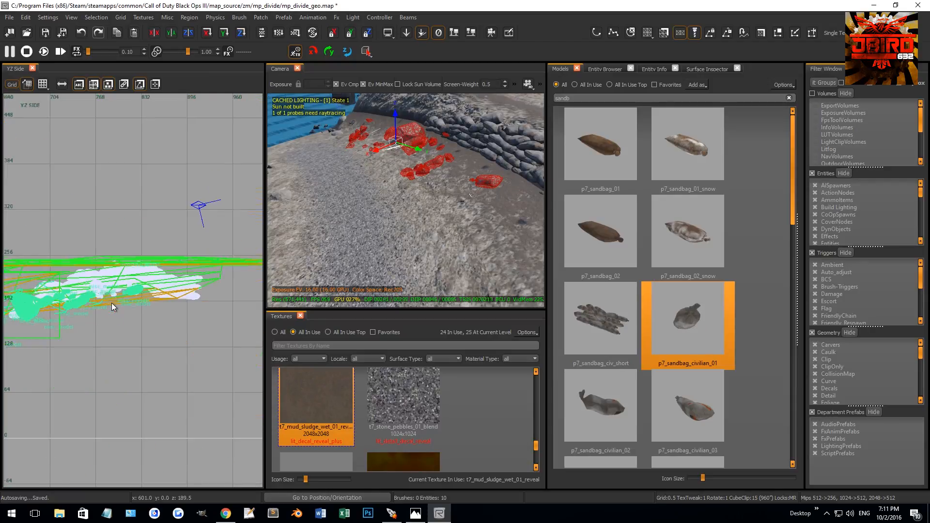
key("ctrl+Tab")
scroll(112, 303, "down", 4)
right_click_drag(121, 292, 173, 275)
key("space")
mouse_move(168, 288)
left_mouse_down()
mouse_move(143, 288)
mouse_move(155, 246)
mouse_move(170, 274)
mouse_move(159, 297)
mouse_move(178, 292)
left_mouse_up()
key("r")
key("1")
key("r")
Raise the copied rocks and sandbags above the terrain, drop them onto the rocky ground and fine-tune their height
right_click_drag(383, 194, 436, 188)
left_click_drag(510, 225, 508, 129)
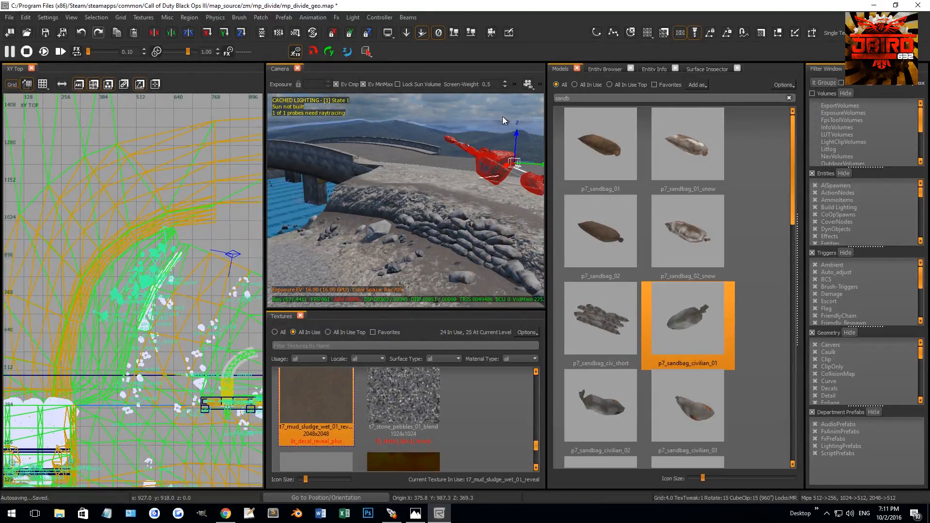
left_click(458, 33)
right_click_drag(359, 208, 391, 218)
scroll(391, 221, "up", 2)
key("1")
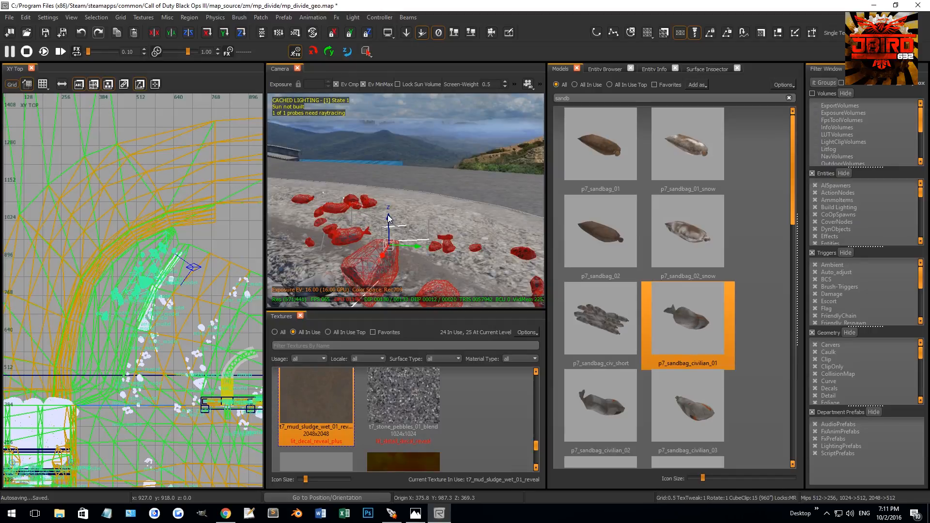
left_click_drag(391, 221, 394, 225)
key("Escape")
mouse_move(393, 224)
right_mouse_down()
mouse_move(406, 222)
mouse_move(401, 238)
right_mouse_up()
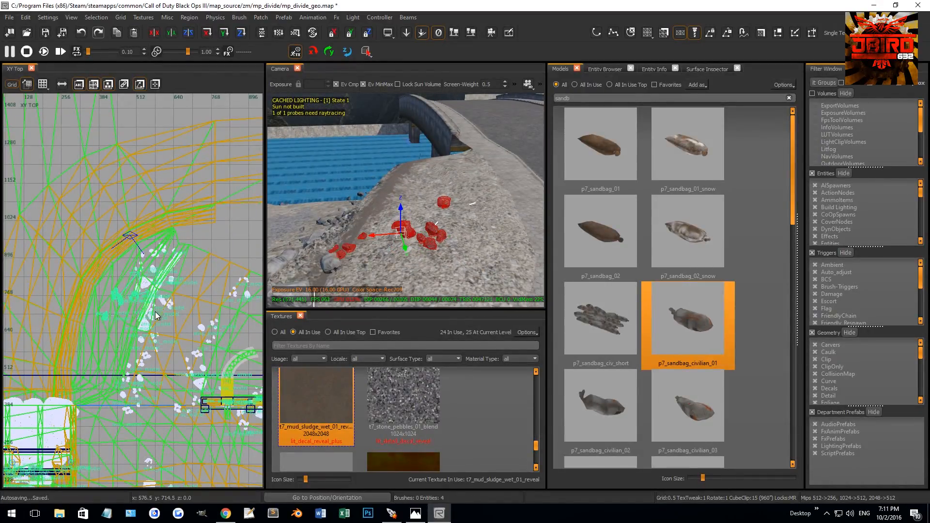
Duplicate a small group of four loose models on the ledge, rotating the copies and moving them farther along it in top view
key("space")
key("r")
left_click_drag(140, 283, 128, 308)
key("r")
right_click_drag(128, 309, 167, 242)
scroll(166, 242, "up", 2)
left_click_drag(170, 208, 161, 262)
key("r")
key("r")
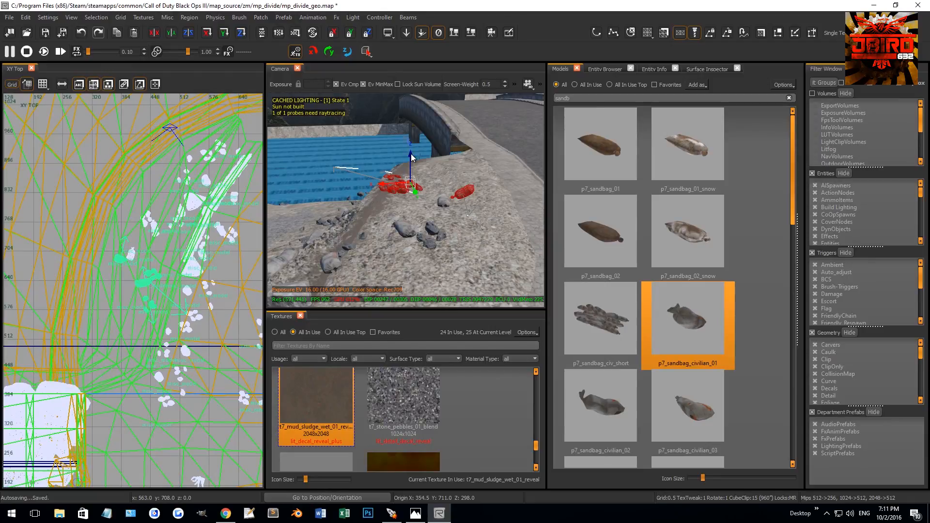
key("Escape")
Delete one surplus copied model from the ledge and lower a neighbouring sandbag slightly into the ground
key("w")
right_click_drag(413, 160, 466, 188)
key("BackSpace")
key("s")
left_click(468, 188, "shift")
left_click_drag(455, 190, 456, 197)
key("Escape")
key("s")
right_click_drag(456, 197, 411, 200)
key("w")
key("s")
key("w")
key("w")
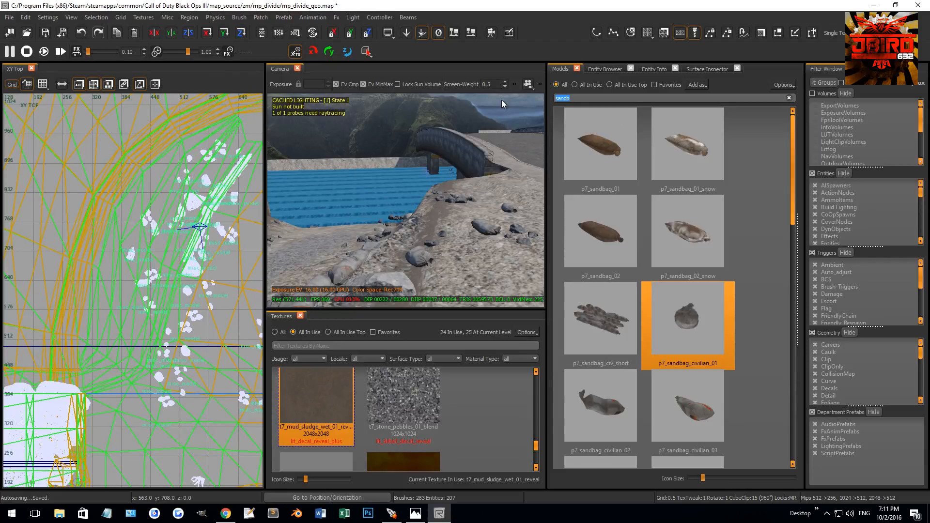
Search the models for foliage and place a penstemon flower clump at the base of the concrete wall
type("foliage")
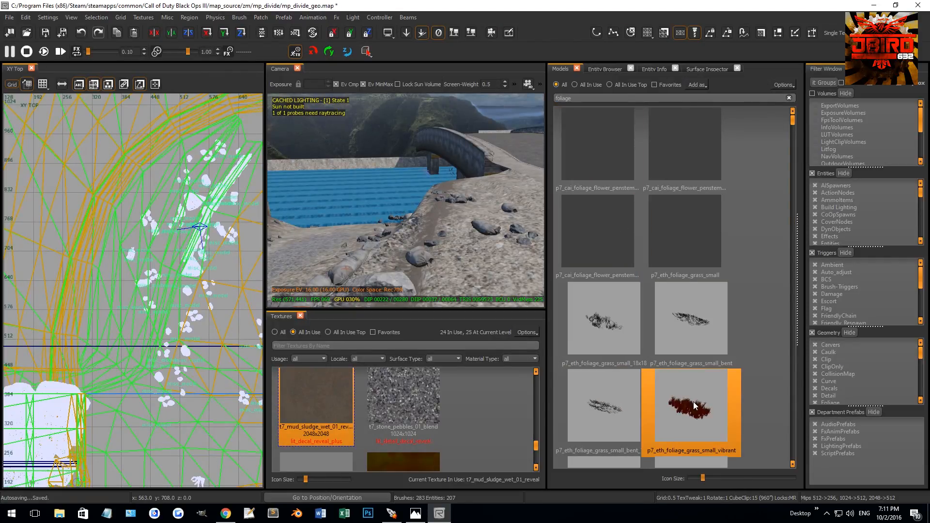
right_click_drag(446, 223, 368, 228)
right_click_drag(417, 203, 511, 234)
left_click(610, 156)
left_click_drag(295, 196, 299, 197)
key("Escape")
right_click_drag(300, 198, 318, 209)
left_click(396, 220, "shift")
key("Escape")
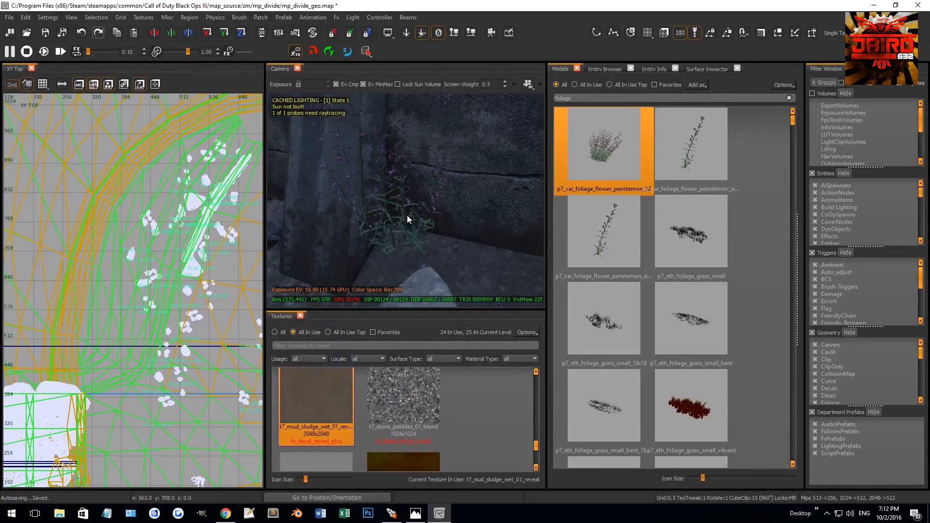
Try the single-stem penstemon model in place of the flower clump
left_click(717, 161)
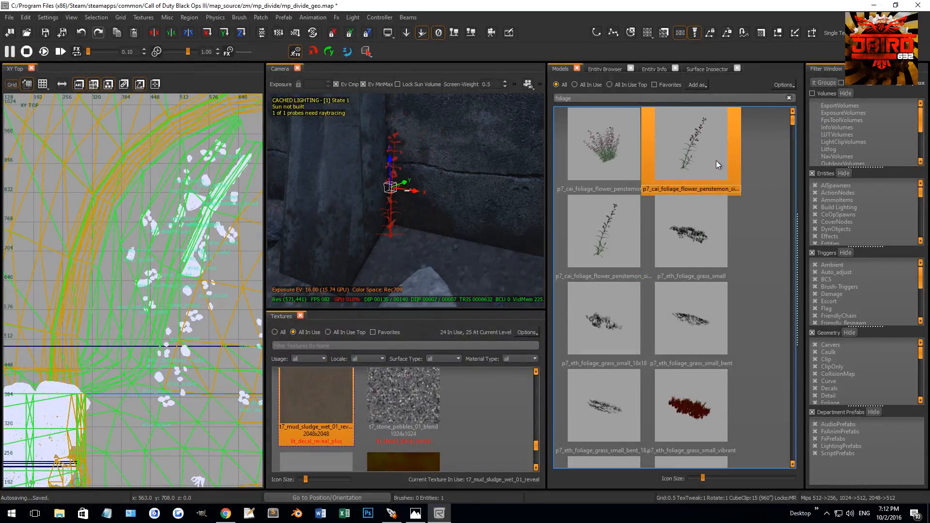
key("Escape")
right_click_drag(429, 296, 428, 232)
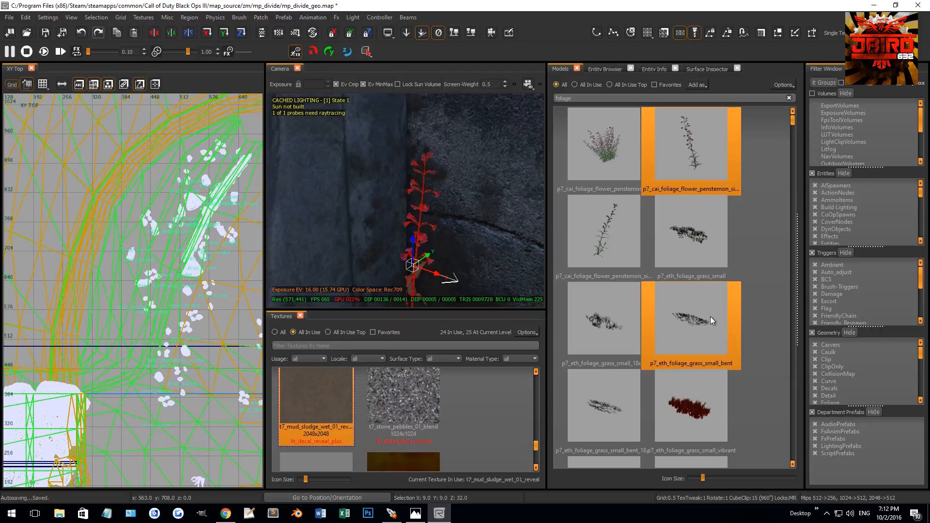
Swap the plant for p7_eth_foliage_grass_small_wild and tilt it about 30 degrees to follow the slope beside the wall
scroll(711, 316, "down", 3)
left_click(600, 235)
right_click_drag(456, 257, 455, 262)
key("Escape")
left_click(478, 216, "shift")
key("ctrl+Tab")
key("ctrl+Tab")
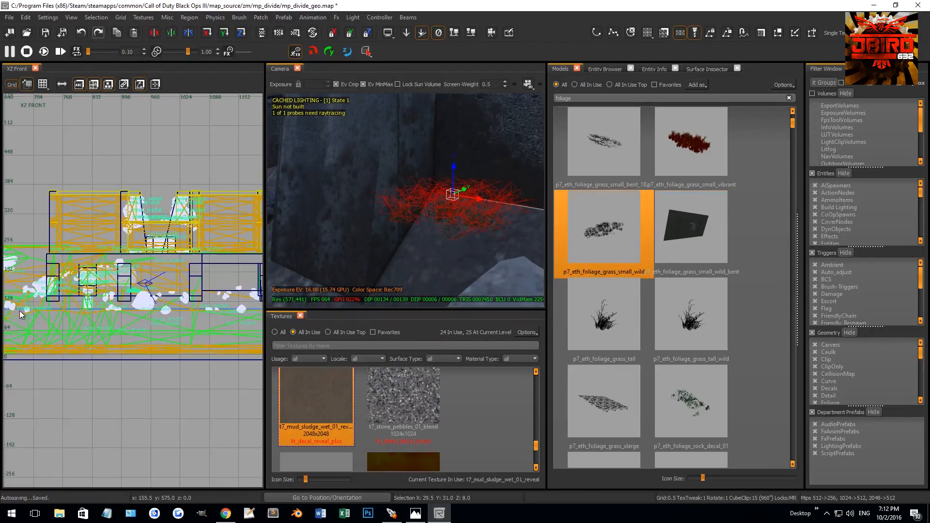
scroll(159, 304, "up", 7)
key("r")
left_click_drag(160, 306, 176, 316)
key("r")
scroll(120, 292, "up", 4)
key("Escape")
Reselect the small wild grass and shift it along the slope at the wall's base in side view
right_click_drag(364, 236, 387, 237)
key("ctrl+z")
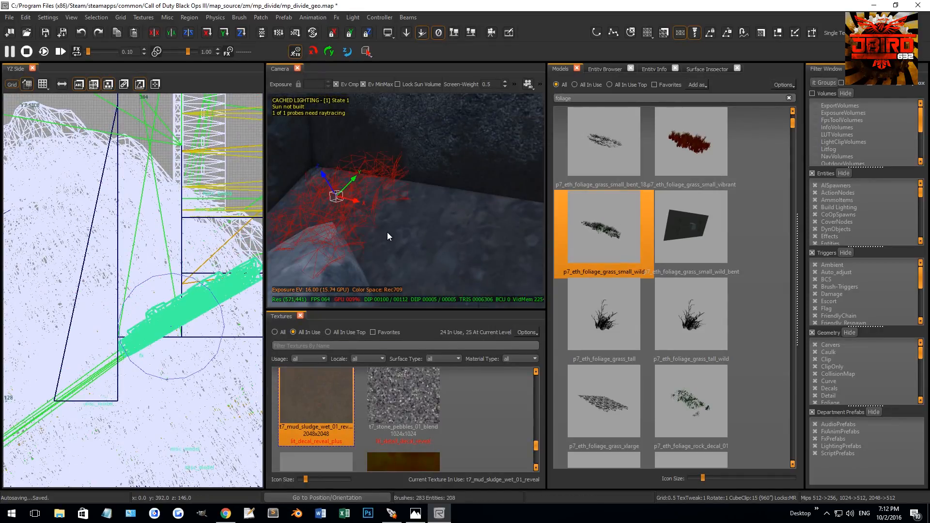
key("ctrl+y")
left_click(435, 237, "shift")
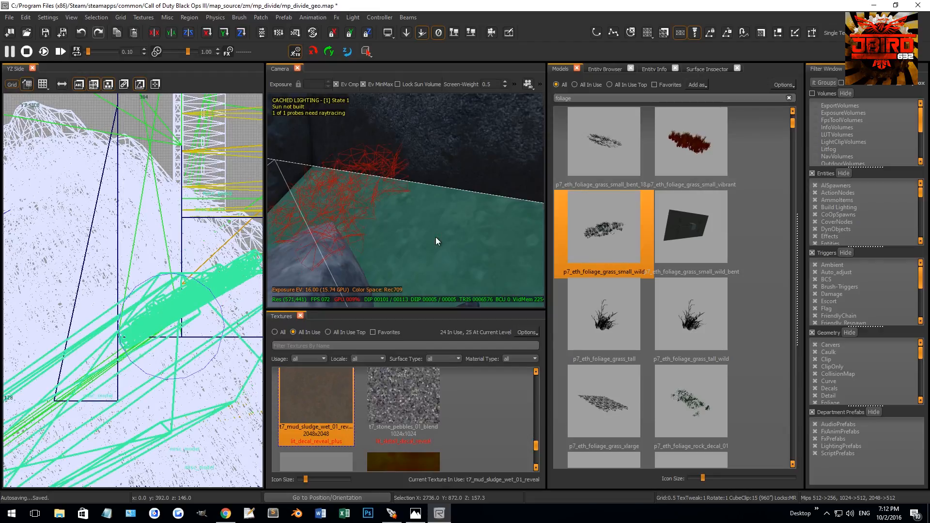
key("Escape")
left_click(359, 179, "shift")
left_click_drag(247, 305, 245, 277)
right_click_drag(405, 233, 405, 233)
left_click_drag(424, 161, 419, 148)
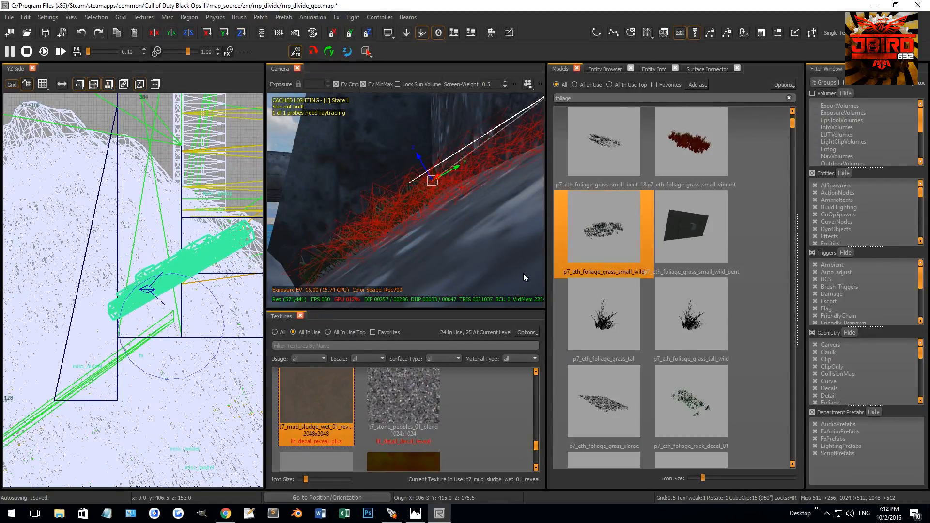
Replace the small wild grass with p7_eth_foliage_grass_tall and set its modelscale to 0.35
left_click(593, 313)
right_click_drag(478, 266, 477, 266)
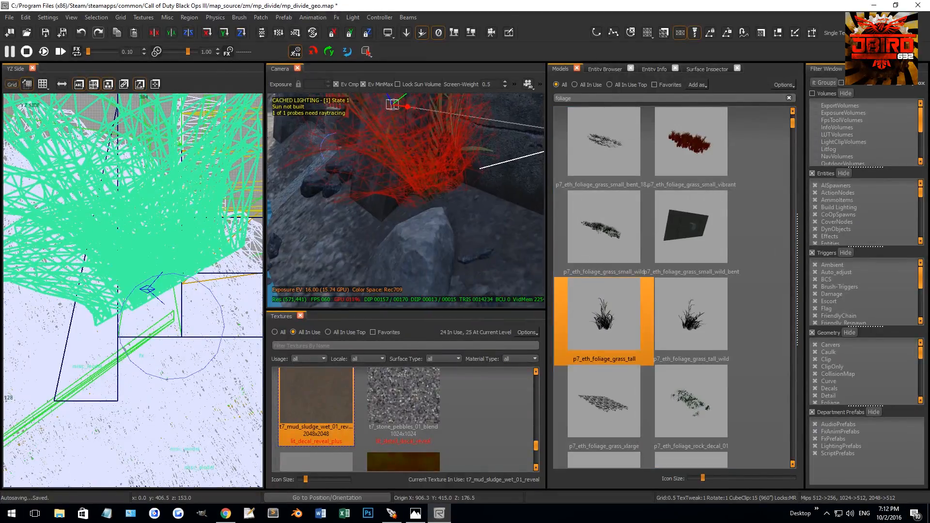
right_click_drag(444, 218, 444, 218)
key("n")
left_click(682, 278)
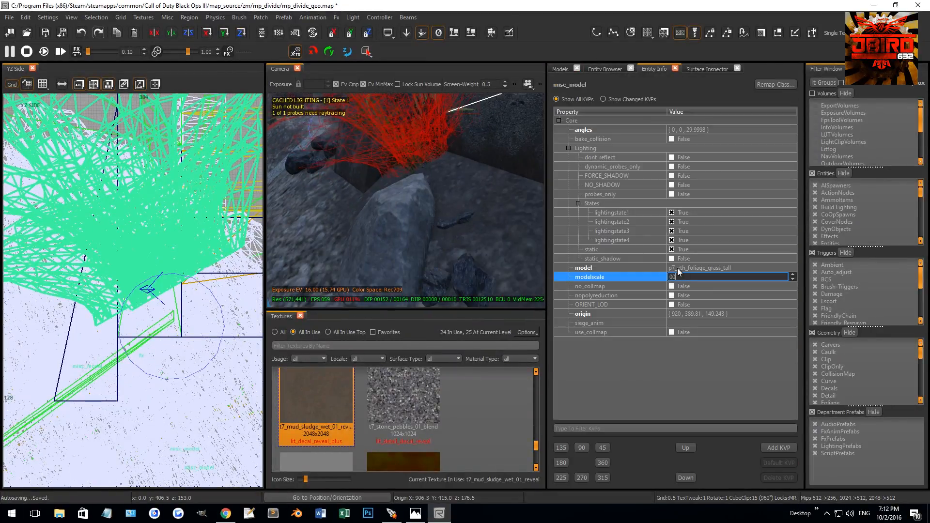
type("0.")
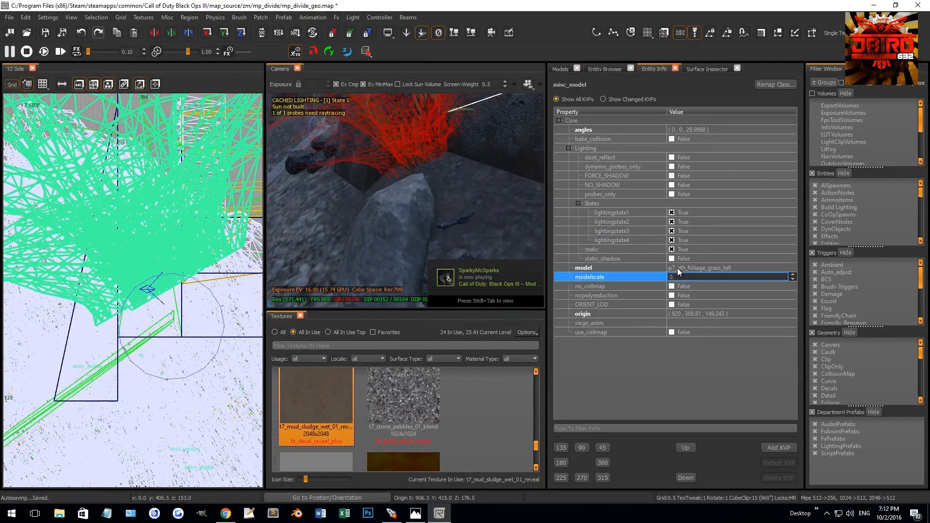
type("60")
key("Return")
left_click(684, 277)
type("0.35")
key("Return")
Adjust the tall grass clump's rotation and position beside the wall in top view
key("ctrl+Tab")
key("ctrl+Tab")
key("ctrl+Tab")
scroll(133, 293, "down", 3)
key("ctrl+Tab")
right_click_drag(132, 302, 134, 317)
key("2")
mouse_move(145, 270)
left_mouse_down()
mouse_move(154, 287)
mouse_move(138, 287)
mouse_move(130, 268)
left_mouse_up()
key("Escape")
Lower the tall grass clump so its roots sit in the ground at the wall's base
right_click_drag(386, 204, 400, 193)
left_click(374, 144)
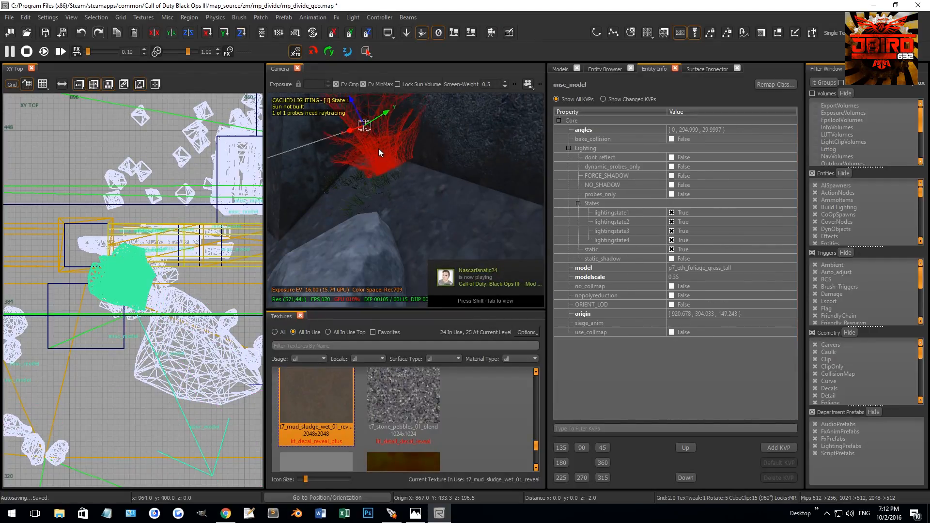
key("Escape")
right_click_drag(372, 159, 422, 162)
left_click(372, 156)
key("Escape")
Select the shoreline terrain patch between the concrete wall and the water, and search all textures for grass
left_click(399, 174, "shift")
left_click(423, 162, "shift")
left_click(470, 191, "shift")
mouse_move(470, 191)
right_mouse_down()
mouse_move(447, 188)
mouse_move(464, 186)
right_mouse_up()
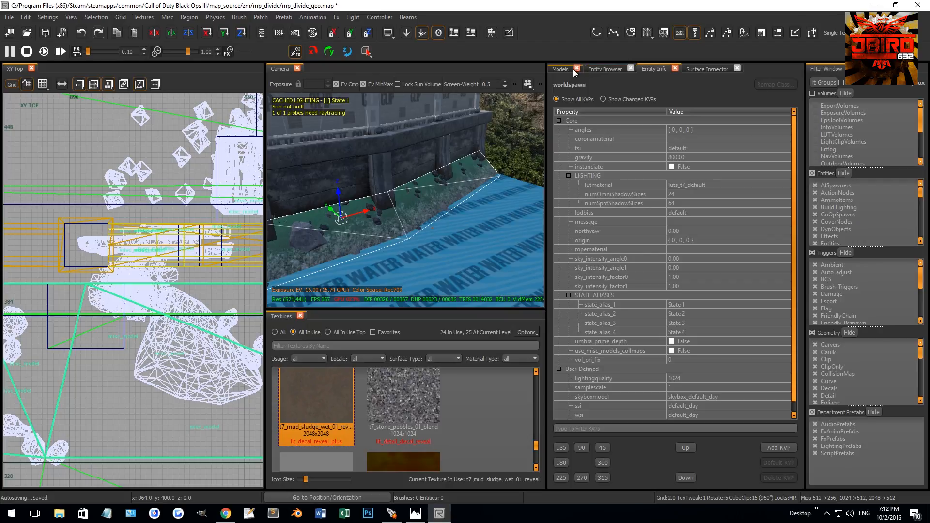
left_click(562, 68)
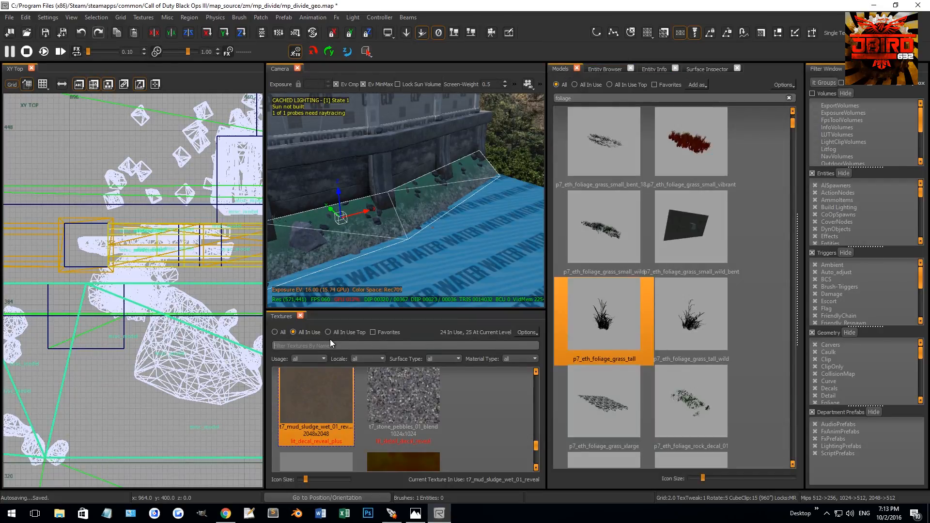
type("grass")
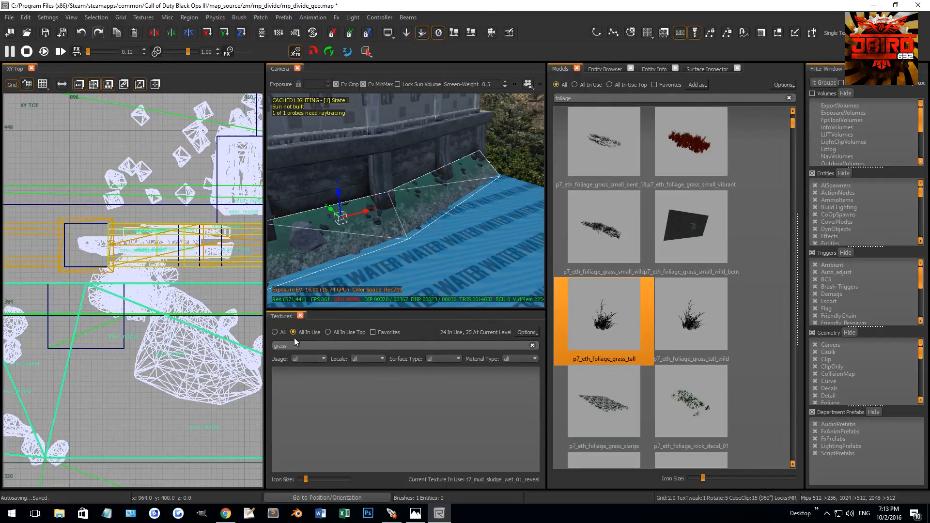
left_click(283, 333)
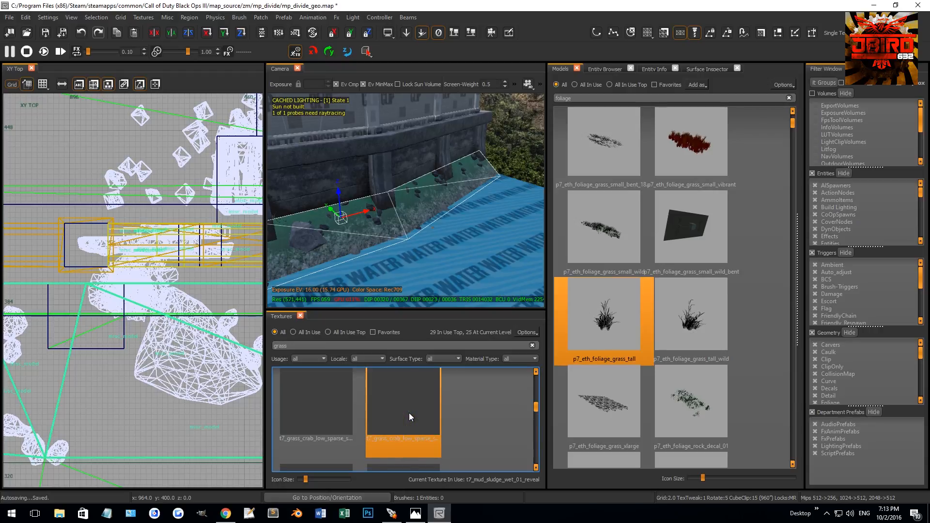
Apply the t7_grass_scrub_blend texture to the selected shoreline terrain patch
scroll(398, 409, "down", 3)
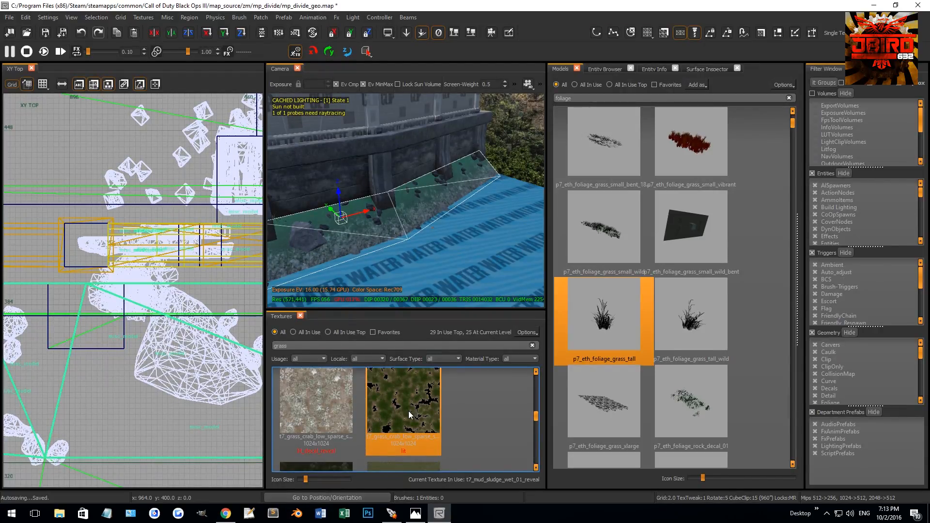
scroll(412, 415, "down", 2)
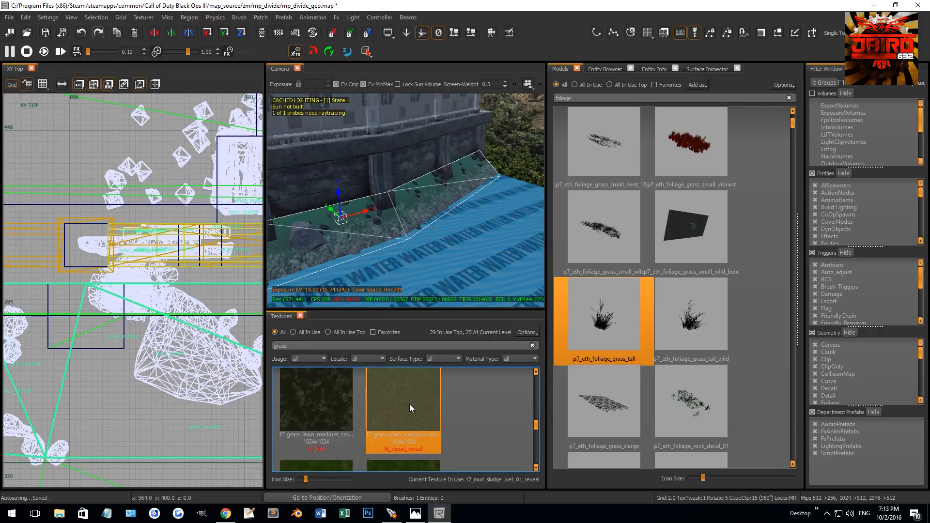
scroll(409, 404, "down", 1)
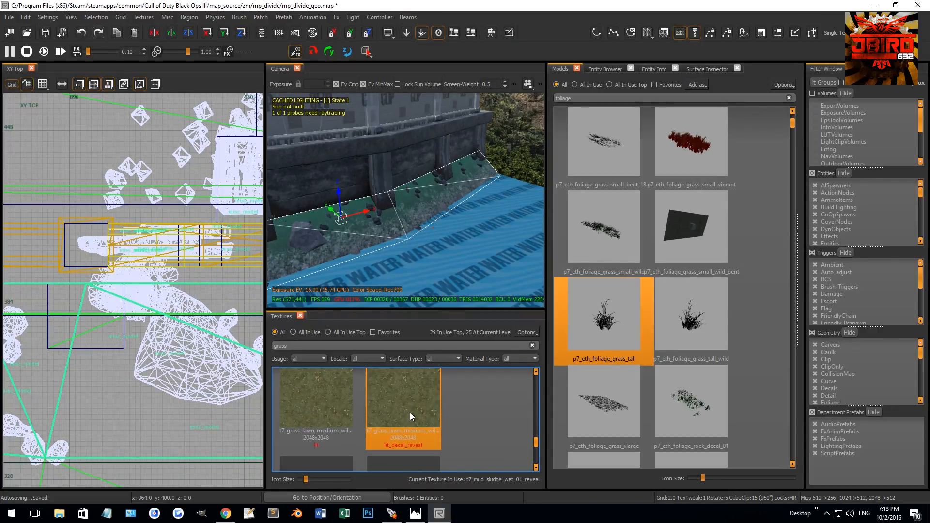
scroll(424, 409, "down", 1)
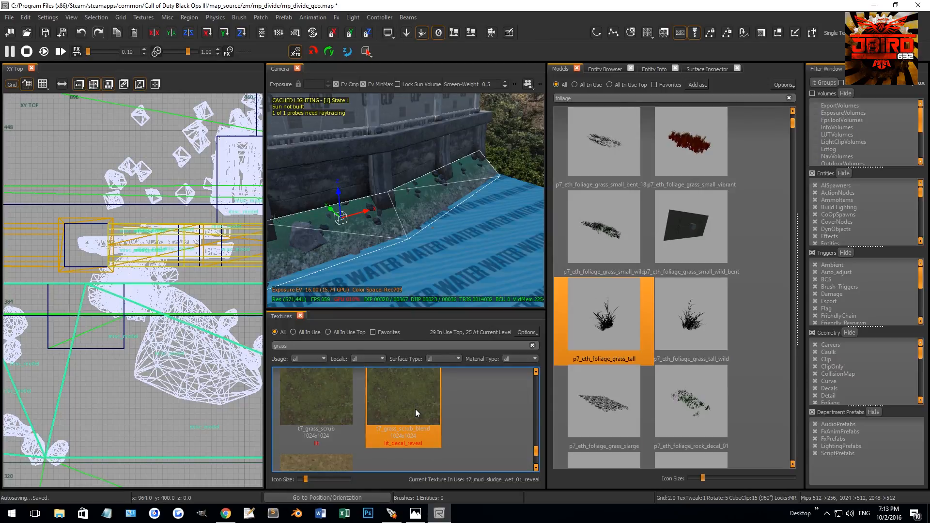
left_click(414, 405)
mouse_move(407, 273)
right_mouse_down()
mouse_move(405, 243)
mouse_move(406, 269)
mouse_move(417, 274)
mouse_move(408, 261)
right_mouse_up()
key("Escape")
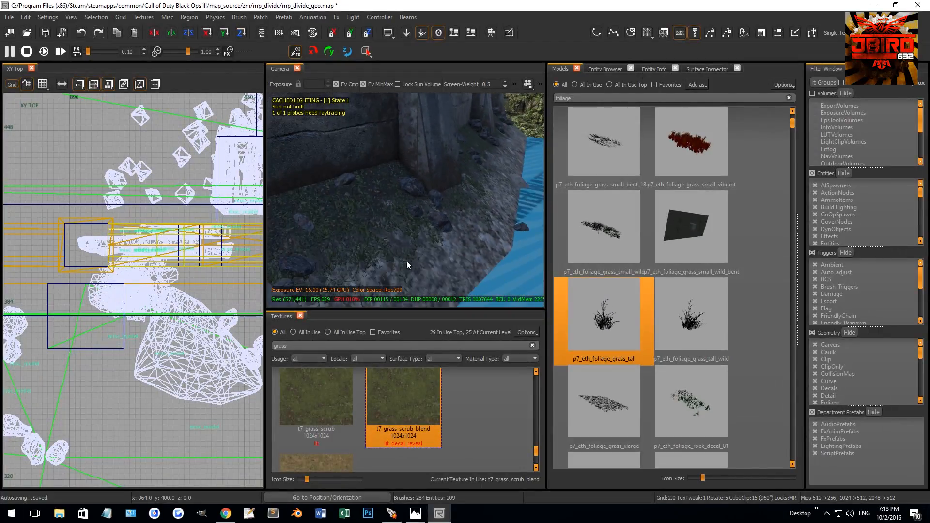
Select the wall-side edge vertices of the grass patch along the shoreline and set their vertex alpha to 91
left_click(400, 214, "shift")
key("v")
right_click_drag(419, 202, 503, 124)
left_click_drag(483, 153, 434, 176)
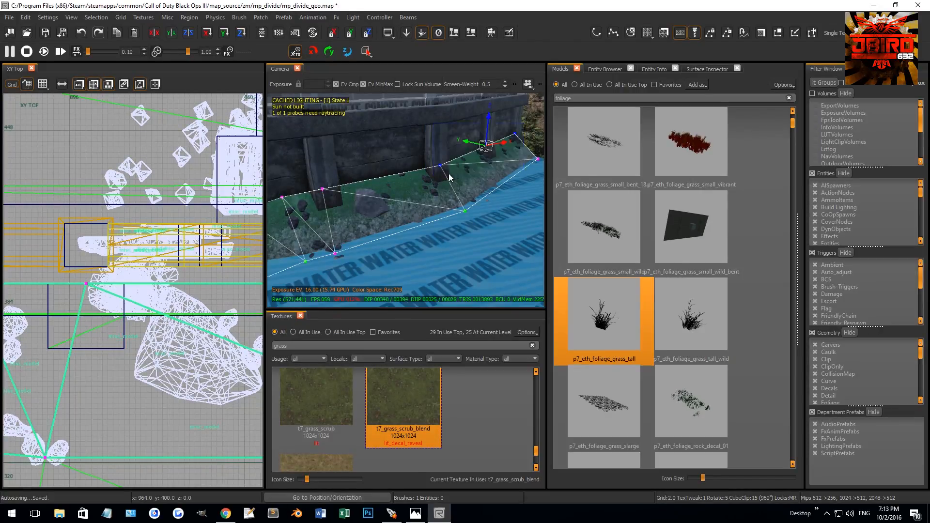
right_click_drag(434, 176, 435, 175)
left_click_drag(506, 196, 514, 196)
right_click_drag(513, 197, 542, 195)
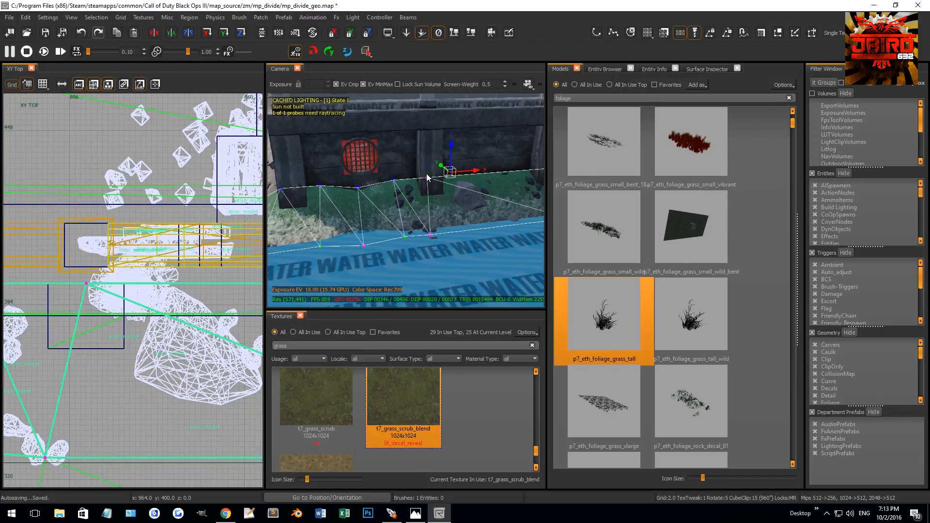
key("g")
key("g")
key("g")
left_click_drag(596, 405, 608, 403)
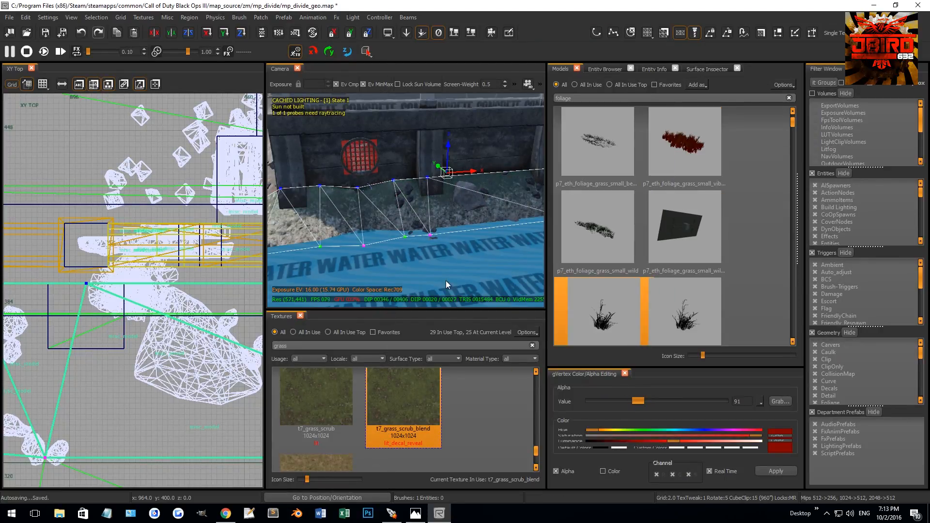
Select the wall-side vertices of the adjoining shoreline grass patch and set their vertex alpha to 195
right_click_drag(447, 285, 430, 246)
left_click_drag(321, 175, 427, 208)
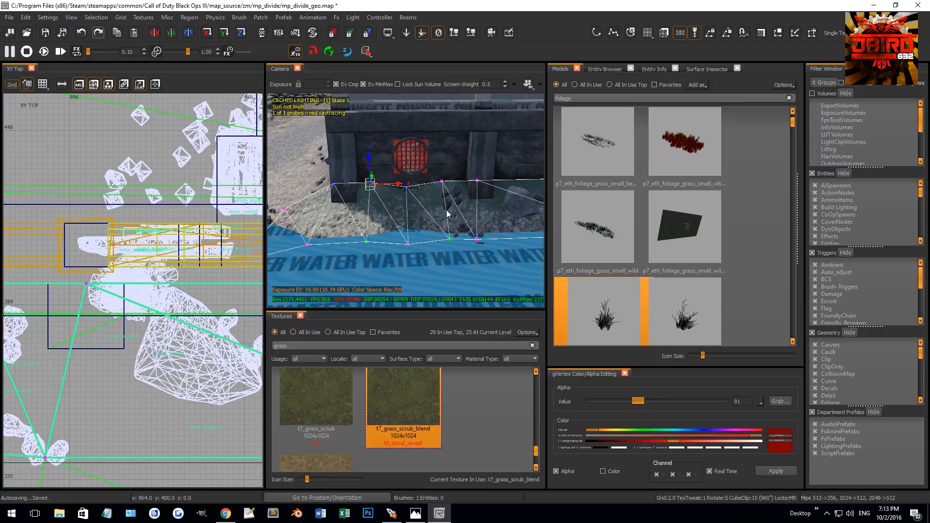
left_click_drag(447, 311, 447, 317)
right_click_drag(450, 244, 437, 239)
left_click(468, 204, "shift")
right_click_drag(467, 204, 461, 176)
key("v")
right_click_drag(407, 145, 339, 167)
left_click(331, 177)
left_click_drag(600, 402, 622, 403)
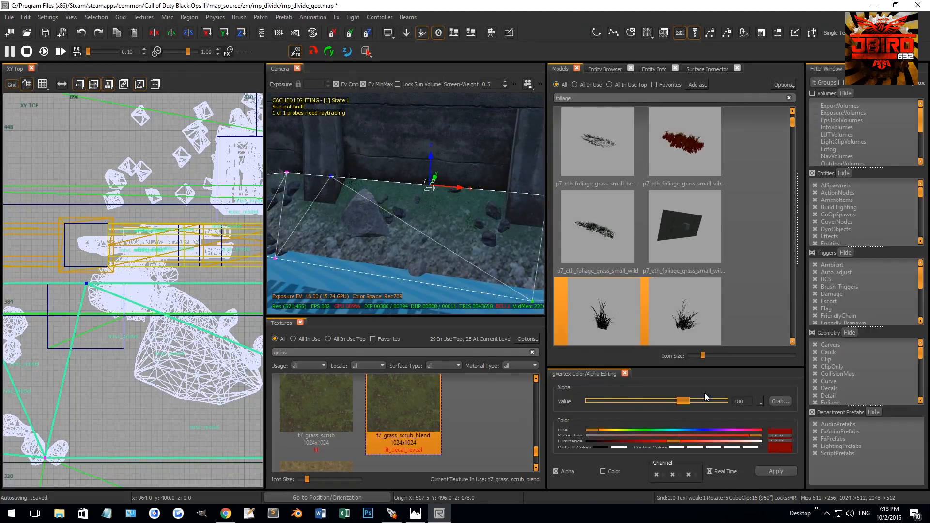
left_click_drag(696, 395, 693, 395)
right_click_drag(390, 155, 400, 154)
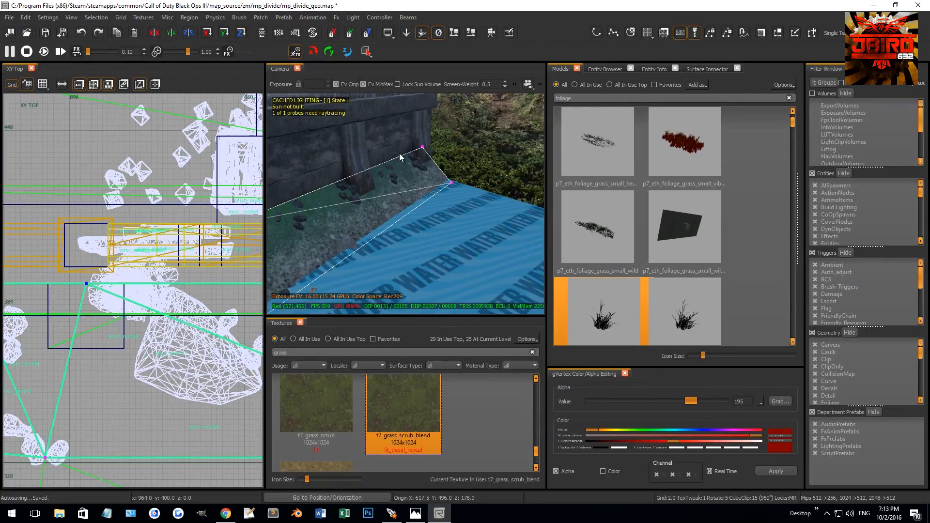
key("Escape")
Select the grass clumps in the wall corner behind the boulder and duplicate them to the pillar at the wall's opposite end
right_click_drag(410, 225, 402, 188)
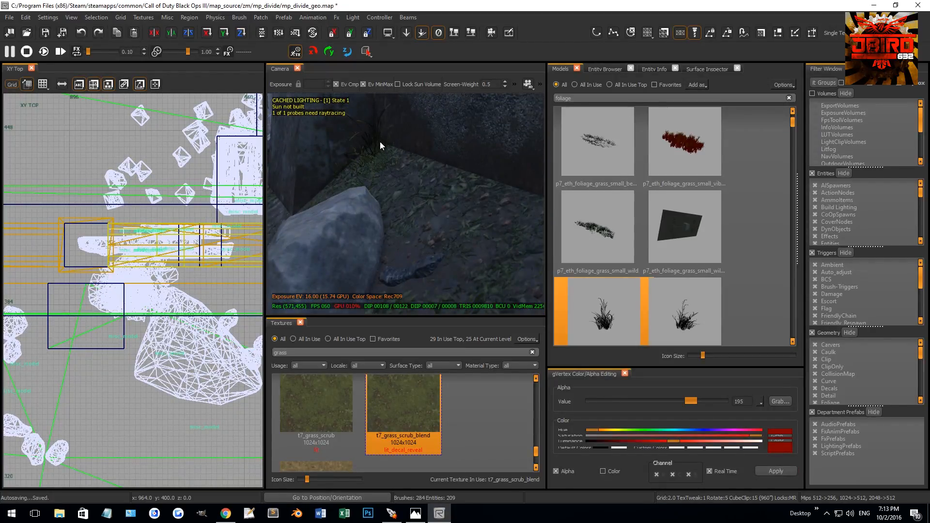
left_click(380, 142, "shift")
left_click(388, 173, "shift")
key("Escape")
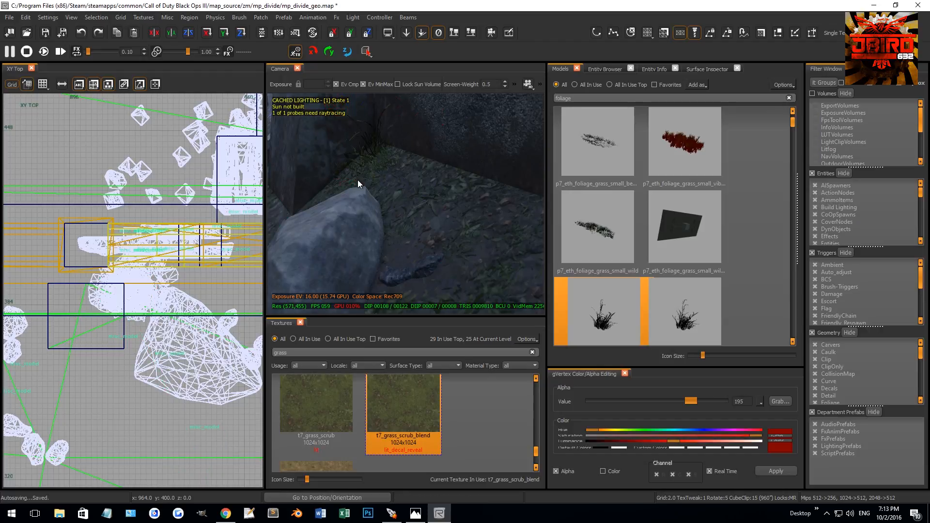
left_click(359, 176, "shift")
scroll(144, 260, "down", 2)
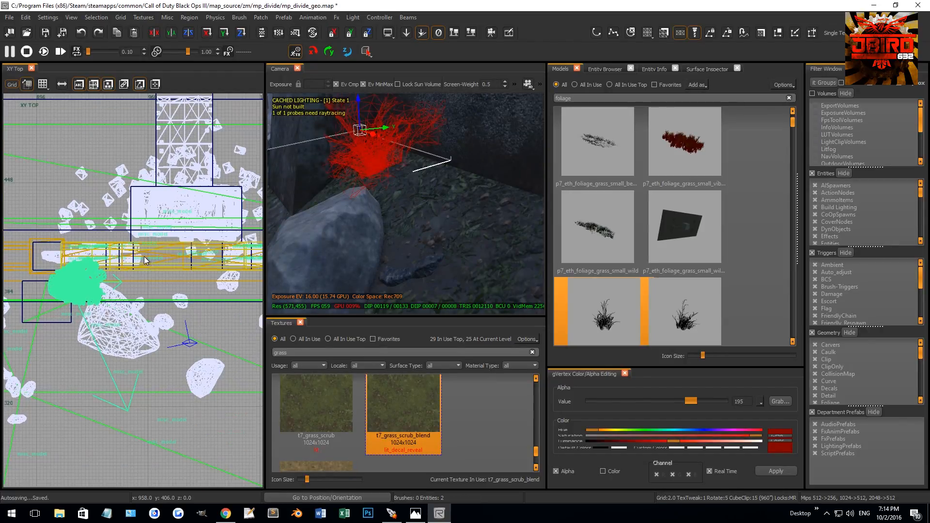
right_click_drag(91, 280, 73, 271)
scroll(92, 280, "down", 3)
left_click_drag(80, 268, 168, 265)
Rotate the duplicated grass clumps beside the pillar and adjust their position and height to fit the pillar's base
right_click_drag(169, 266, 152, 267)
scroll(168, 268, "up", 3)
key("r")
mouse_move(169, 268)
left_mouse_down()
mouse_move(112, 285)
mouse_move(164, 275)
left_mouse_up()
key("r")
right_click_drag(349, 208, 428, 205)
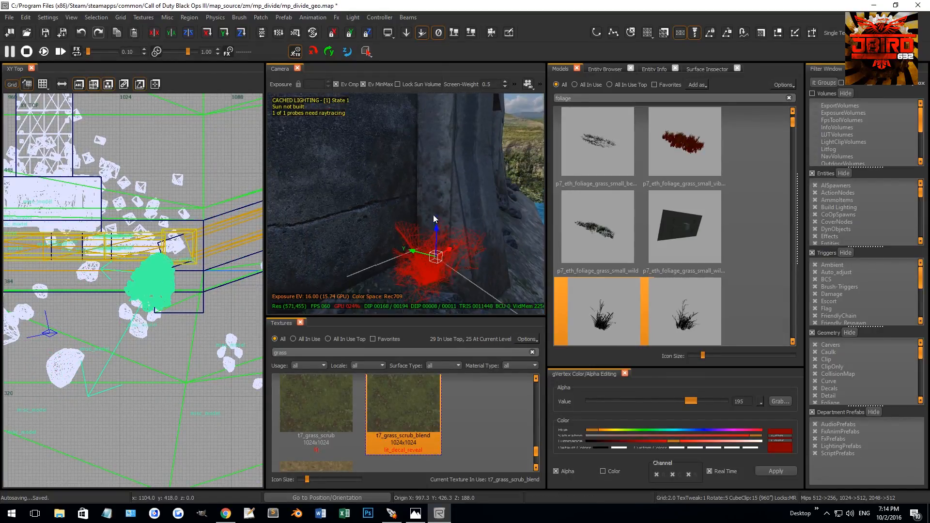
left_click_drag(438, 233, 438, 135)
left_click(459, 34)
right_click_drag(458, 193, 420, 206)
left_click_drag(411, 197, 427, 161)
key("Escape")
right_click_drag(429, 183, 428, 181)
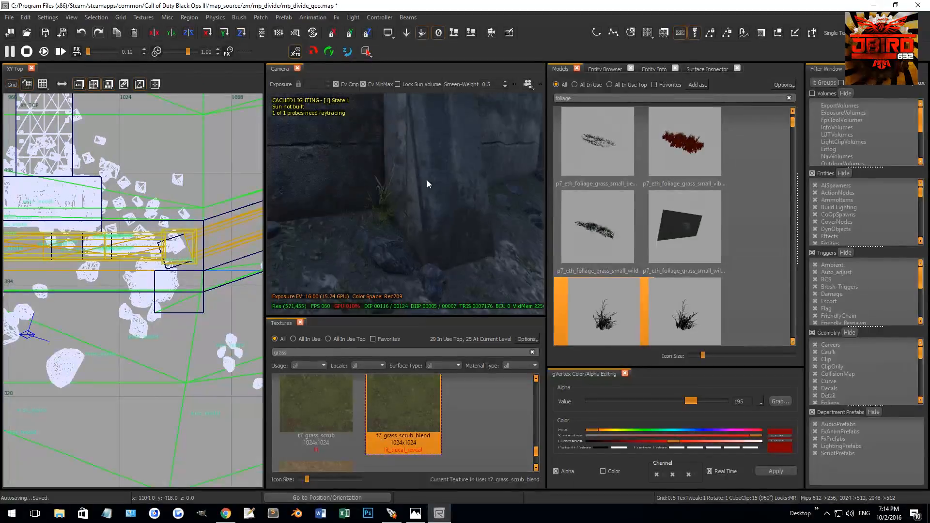
Duplicate the grass clump at the pillar's base, level it, and move the copy along the wall towards the boulder
left_click(368, 216, "shift")
right_click_drag(368, 216, 415, 217)
scroll(146, 294, "down", 1)
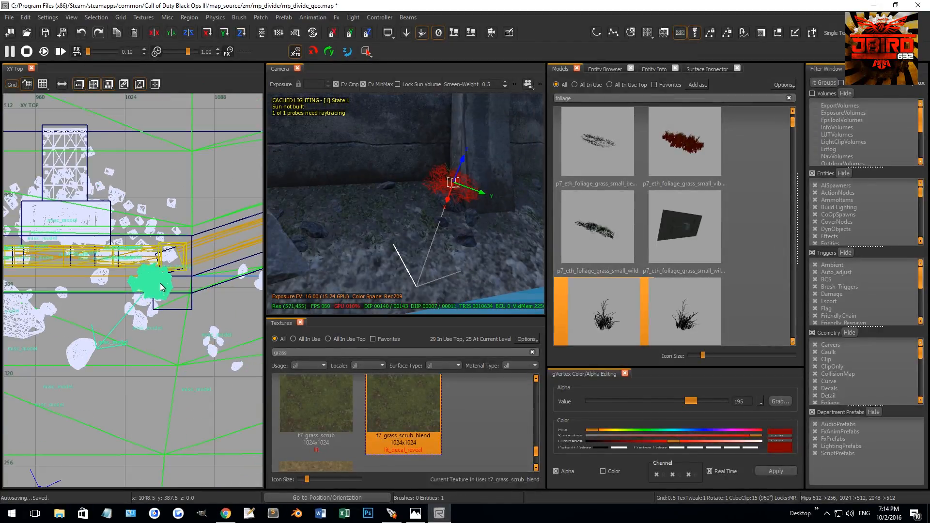
left_click_drag(161, 287, 121, 293)
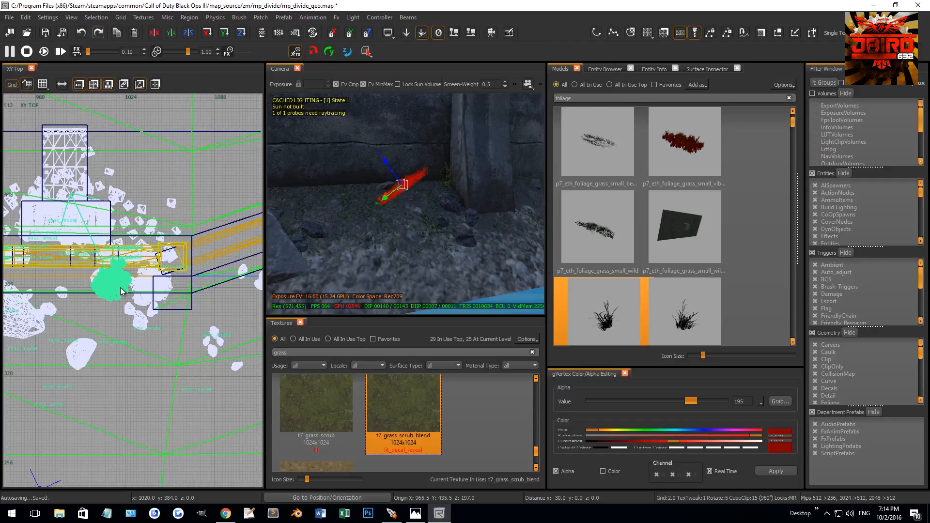
left_click(457, 34)
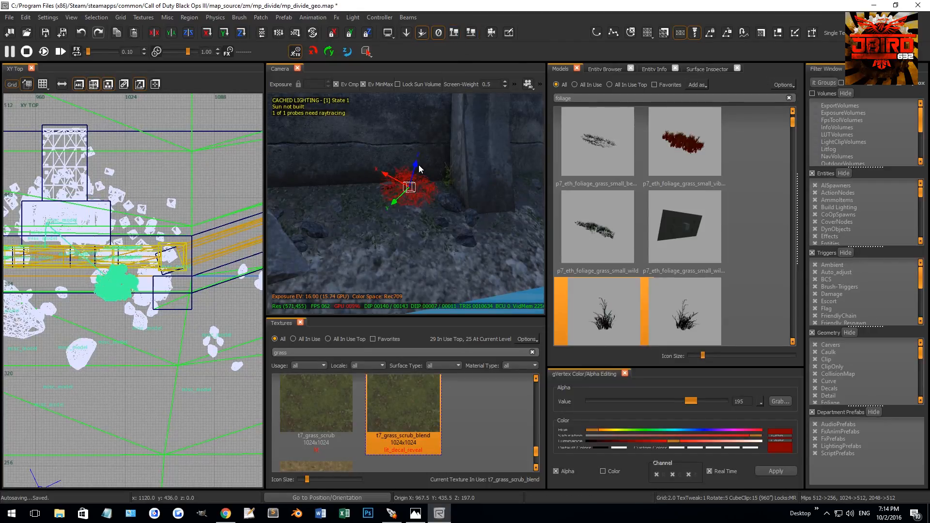
left_click_drag(159, 257, 58, 273)
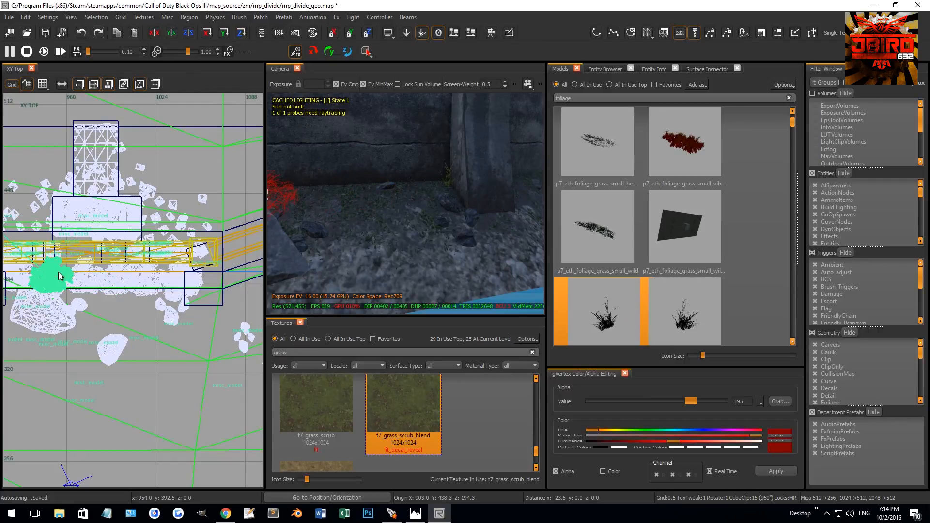
key("Escape")
Paste a copy of the pillar's grass clump, move it to the middle of the wall and rotate it slightly
right_click_drag(358, 204, 468, 197)
key("ctrl+v")
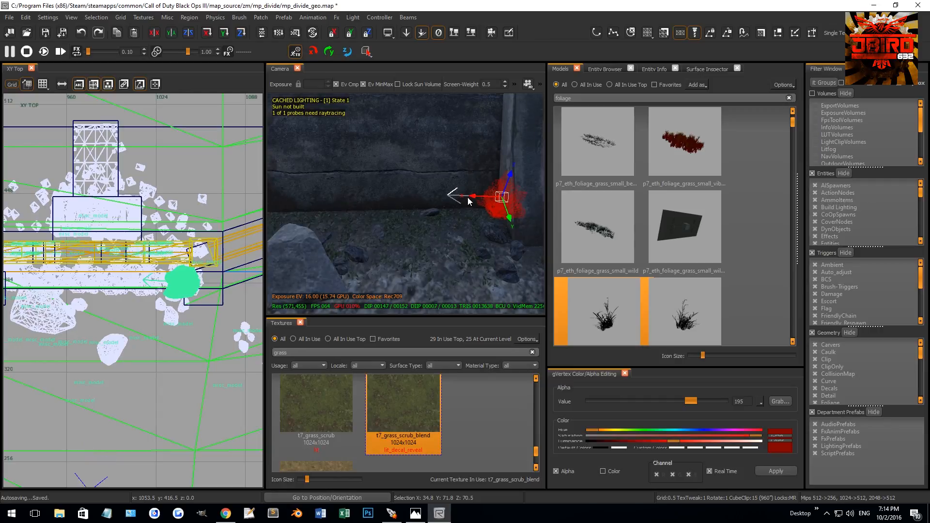
left_click_drag(473, 196, 367, 195)
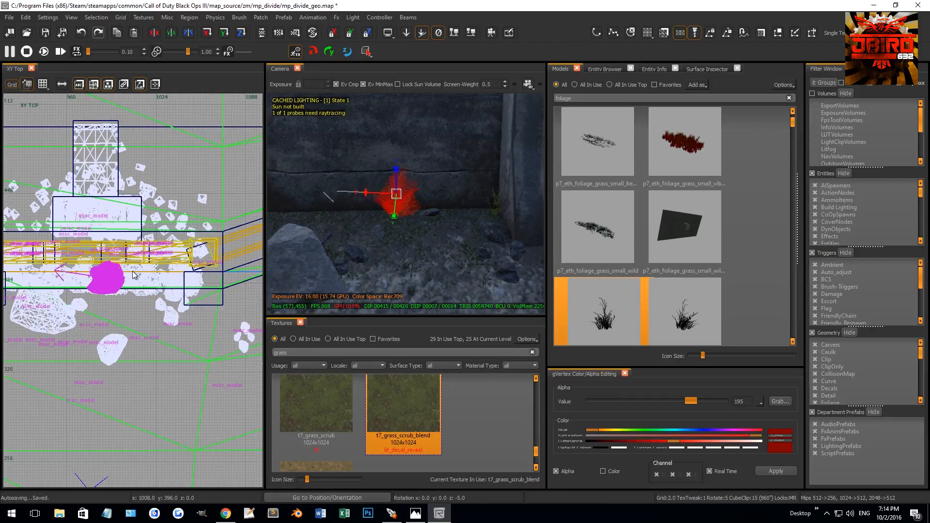
left_click_drag(127, 298, 124, 273)
key("Escape")
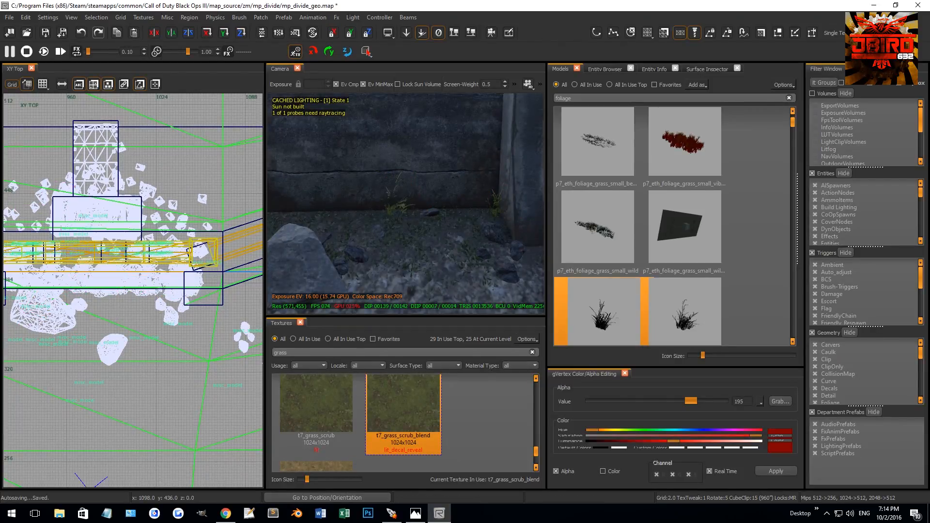
Paste another grass clump next to the one at mid-wall, shift it 8 units along the wall and lower it 4 units
right_click_drag(415, 211, 420, 230)
key("ctrl+v")
left_click_drag(118, 280, 106, 284)
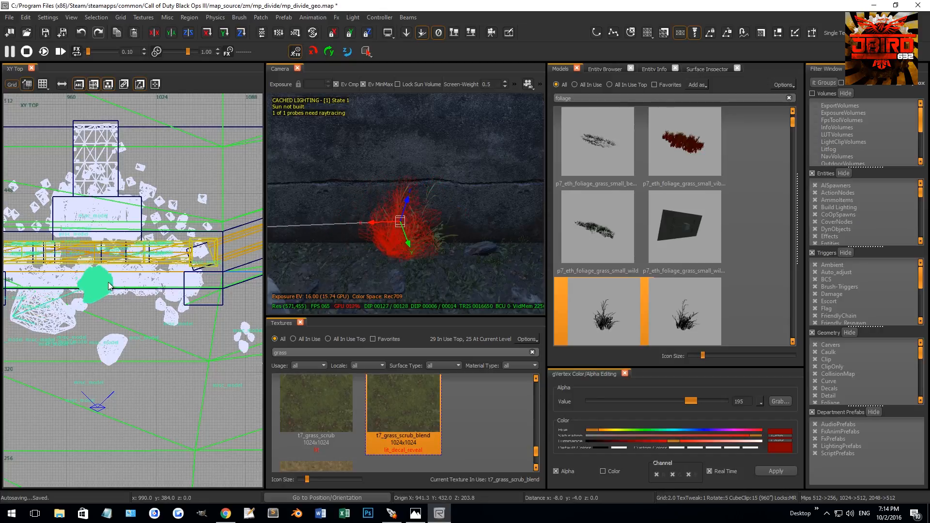
left_click_drag(405, 202, 405, 209)
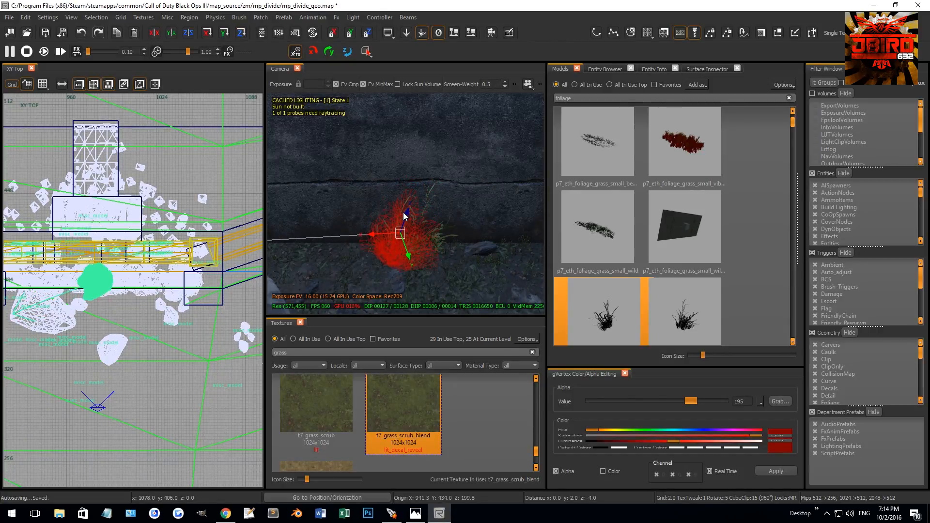
key("Escape")
Place a tall grass clump closer to the boulder along the wall and set its modelscale to 0.50
right_click_drag(407, 240, 406, 243)
left_click(431, 224, "shift")
left_click_drag(94, 300, 57, 304)
key("n")
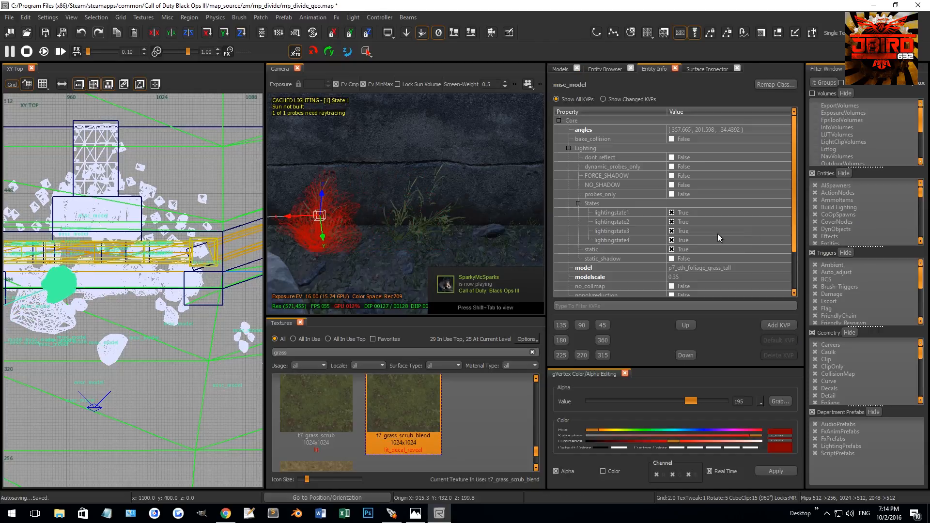
left_click(683, 277)
type("0.50")
key("Return")
key("Escape")
Try the enlarged tall grass clump behind the boulder and delete it
right_click_drag(374, 208, 397, 215)
left_click(398, 215, "shift")
left_click_drag(122, 311, 102, 308)
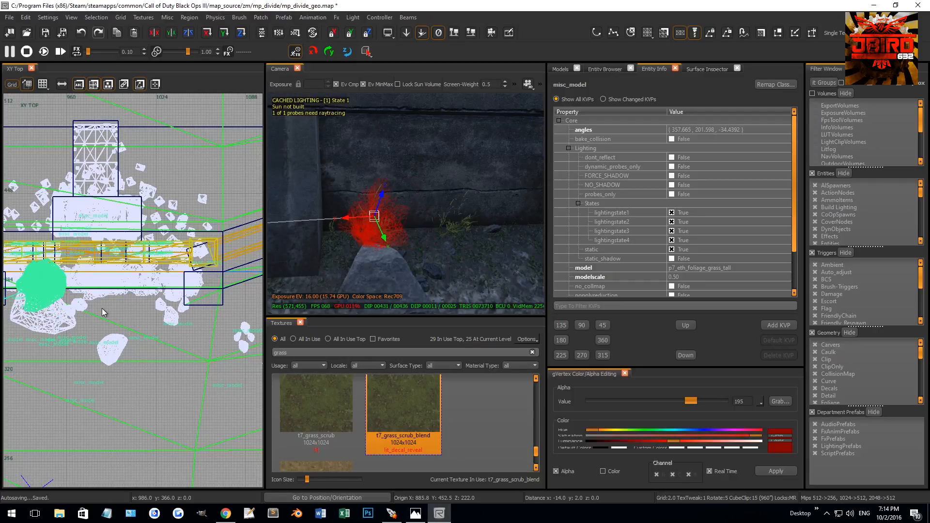
key("Delete")
Reposition the tall grass clumps at the wall's base behind the boulder
left_click(393, 229, "shift")
left_click_drag(173, 281, 170, 288)
key("Escape")
right_click_drag(381, 254, 391, 235)
left_click(391, 234, "shift")
left_click_drag(393, 240, 391, 237)
key("Escape")
Adjust the height of the tall grass clump just beyond the boulder and set its modelscale to 0.38
right_click_drag(392, 237, 453, 247)
left_click(453, 248, "shift")
mouse_move(453, 246)
left_mouse_down()
mouse_move(447, 237)
mouse_move(455, 242)
left_mouse_up()
double_click(683, 277)
type("0")
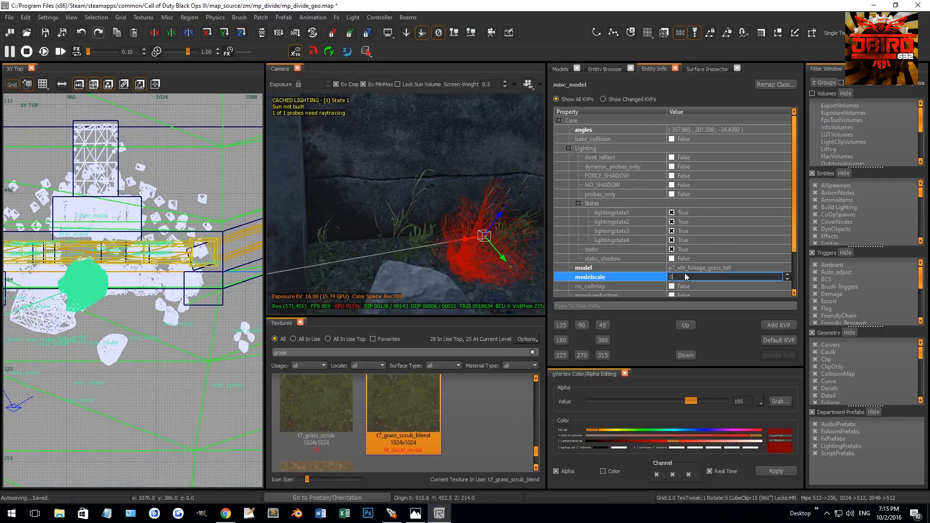
type(".38")
key("Return")
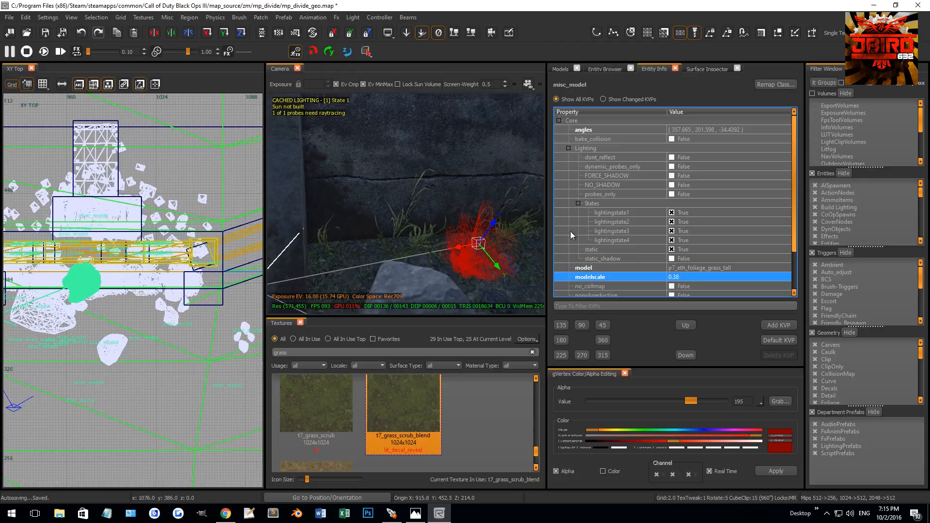
Rotate the 0.38-scale grass clump about 50 degrees around its vertical axis and shift it along the wall
scroll(99, 288, "up", 3)
key("r")
left_click_drag(109, 267, 105, 316)
key("r")
left_click_drag(106, 316, 111, 284)
key("Escape")
Nudge the rotated tall grass clump away from the wall and closer to the boulder
right_click_drag(475, 210, 453, 214)
left_click(455, 214, "shift")
key("KP_Add")
left_click_drag(98, 241, 91, 258)
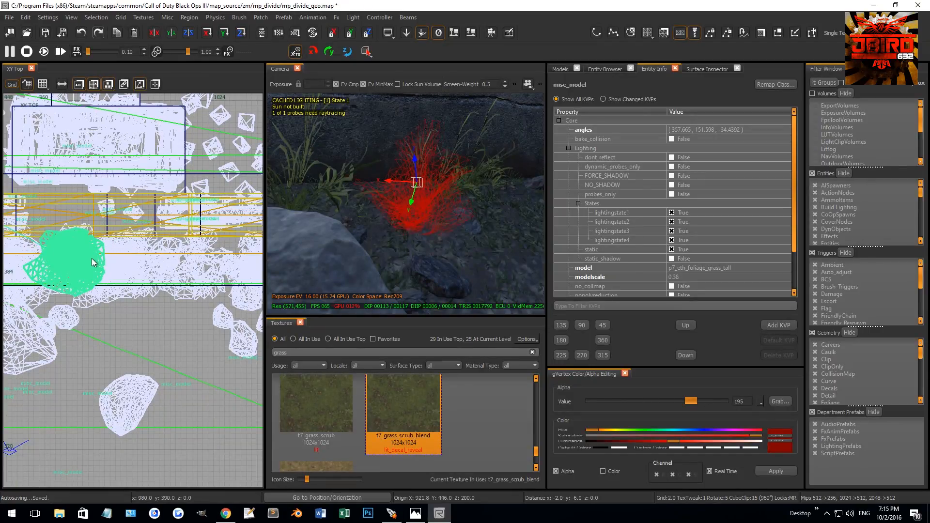
key("Escape")
right_click_drag(365, 160, 372, 161)
left_click(368, 166, "shift")
key("Escape")
left_click(376, 135, "shift")
left_click_drag(116, 274, 104, 279)
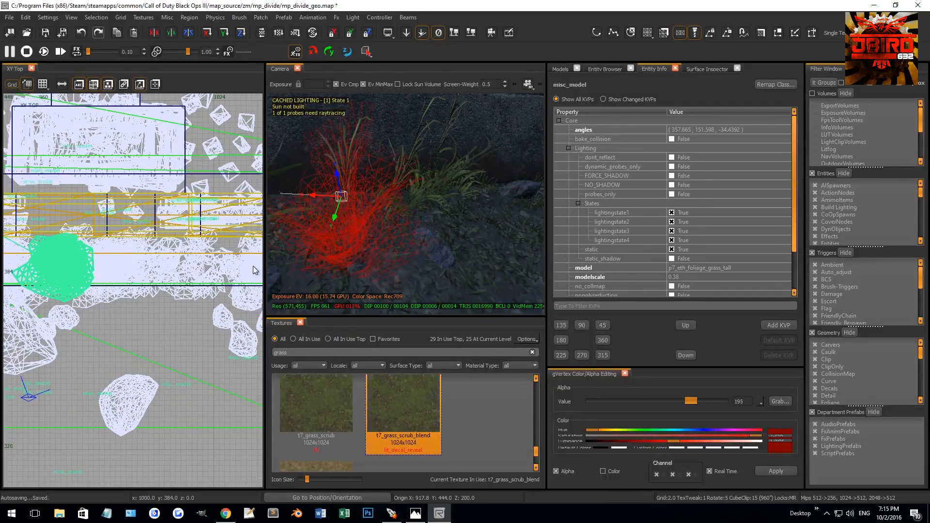
key("Escape")
Select all nine grass clumps along the wall section between the boulder and the pillar
scroll(418, 189, "down", 6)
scroll(423, 193, "up", 5)
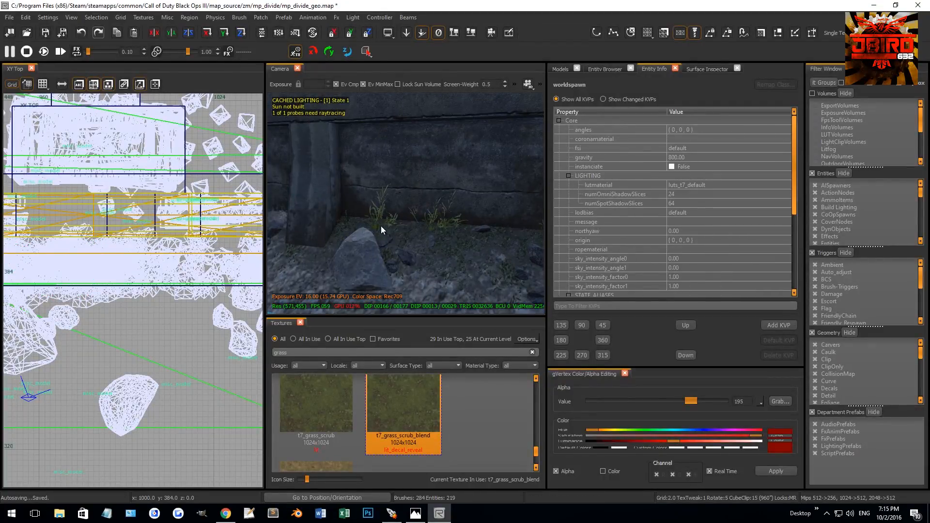
left_click(385, 228, "shift")
left_click(415, 225, "shift")
left_click(423, 225, "shift")
left_click(441, 223, "shift")
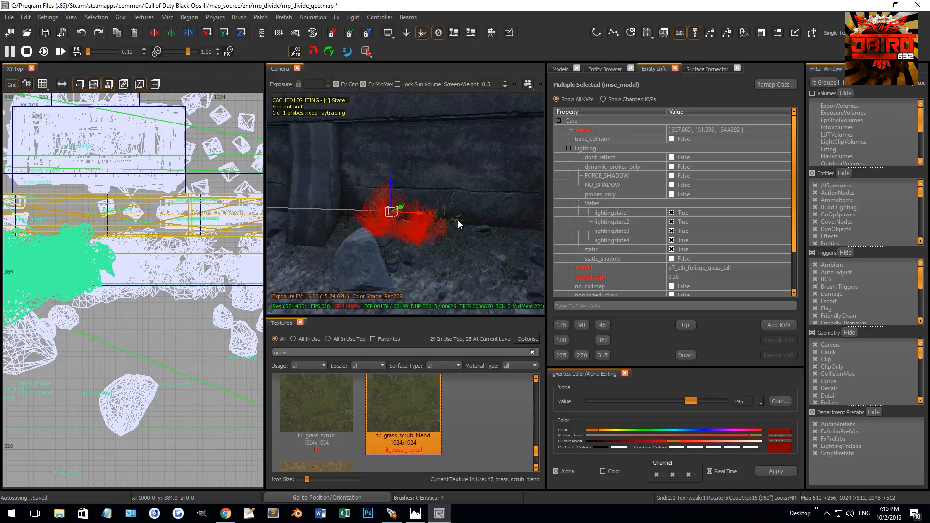
left_click(458, 221, "shift")
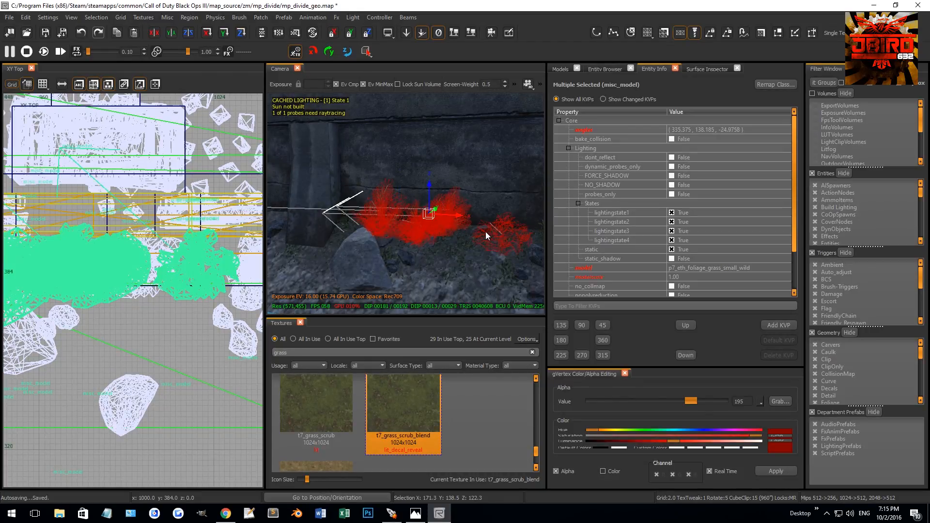
left_click(476, 233, "shift")
right_click_drag(476, 231, 431, 247)
left_click(472, 225, "shift")
left_click(403, 214, "shift")
scroll(145, 281, "down", 5)
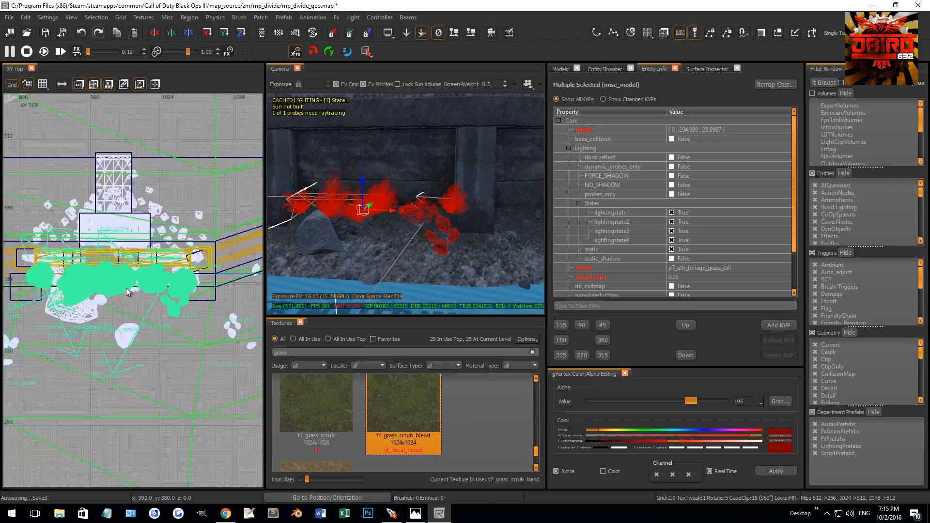
Duplicate the nine grass clumps onto the angled wall section beyond the pillar and rotate them to follow that wall
right_click_drag(93, 309, 36, 316)
left_click_drag(82, 294, 233, 293)
right_click_drag(234, 293, 155, 302)
key("r")
left_click_drag(170, 306, 187, 259)
key("r")
left_click_drag(187, 270, 178, 252)
Adjust the duplicated grass group's position so the clumps sit on the ground along the angled wall
right_click_drag(349, 225, 413, 178)
left_click_drag(412, 177, 404, 175)
right_click_drag(403, 175, 419, 211)
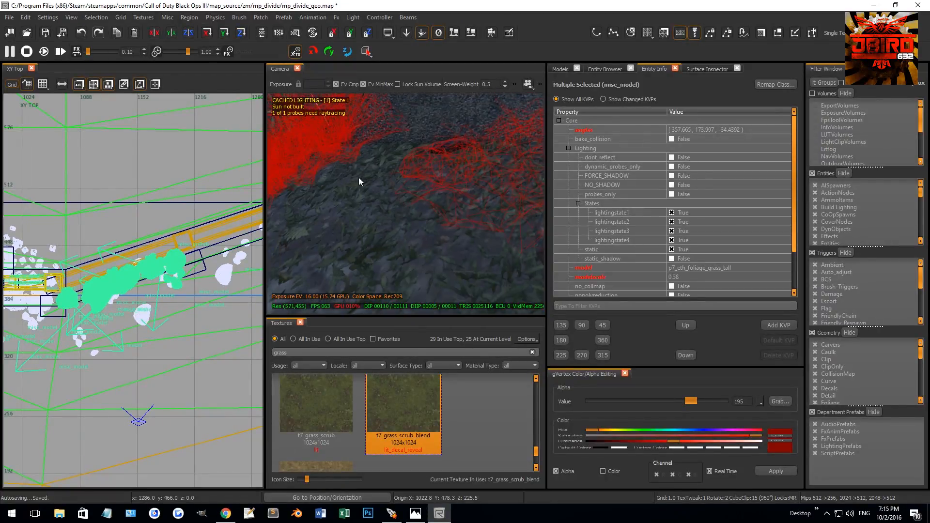
scroll(97, 277, "up", 5)
left_click_drag(115, 292, 127, 316)
mouse_move(339, 227)
right_mouse_down()
mouse_move(295, 208)
mouse_move(329, 211)
mouse_move(369, 194)
mouse_move(340, 208)
mouse_move(320, 237)
mouse_move(340, 228)
right_mouse_up()
Duplicate the grass group again and place the copy farther along the angled wall
scroll(118, 287, "down", 5)
scroll(118, 287, "down", 5)
right_click_drag(141, 281, 117, 289)
left_click_drag(91, 296, 211, 283)
scroll(181, 270, "up", 7)
right_click_drag(339, 213, 425, 216)
key("Escape")
Browse the foliage models past the grass and bamboo entries and choose the second p7_foliage_bush_sakaki_thick_01 variant
left_click(620, 68)
left_click(565, 68)
scroll(702, 254, "up", 5)
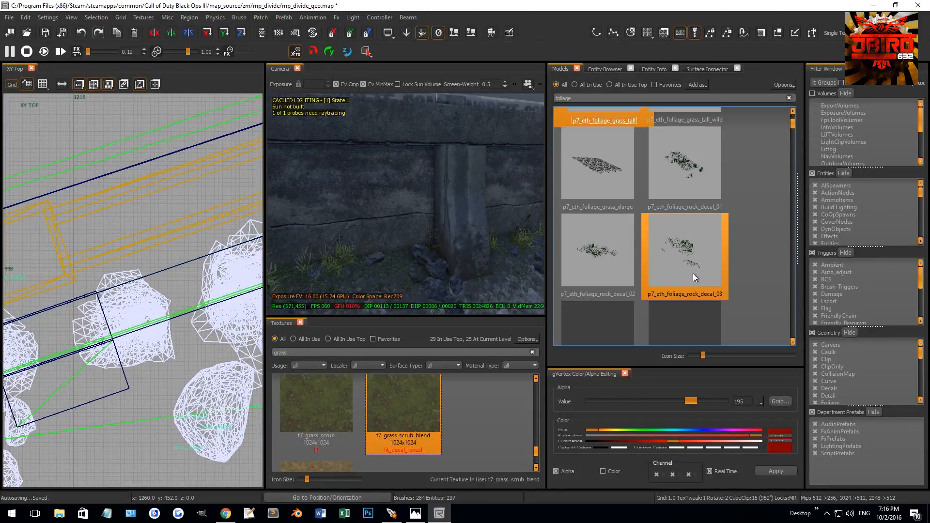
scroll(676, 241, "down", 5)
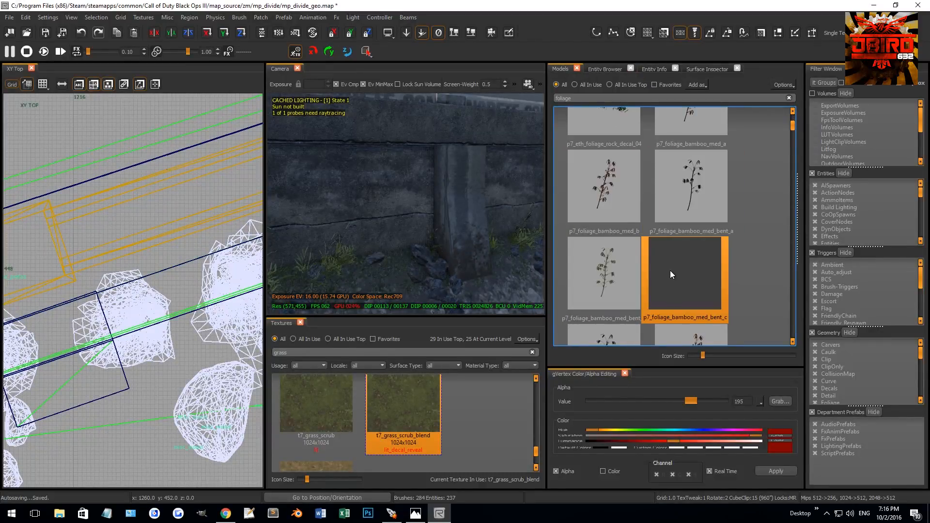
scroll(670, 270, "down", 5)
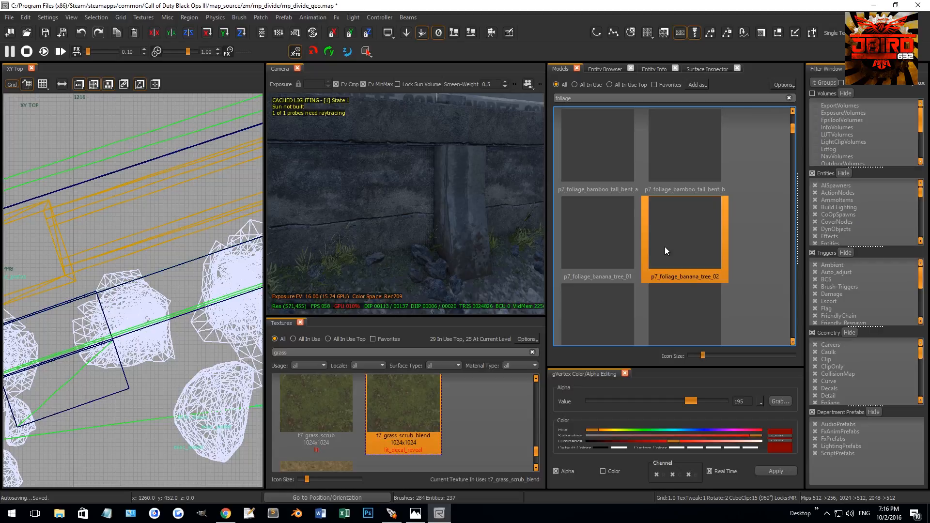
scroll(665, 256, "down", 5)
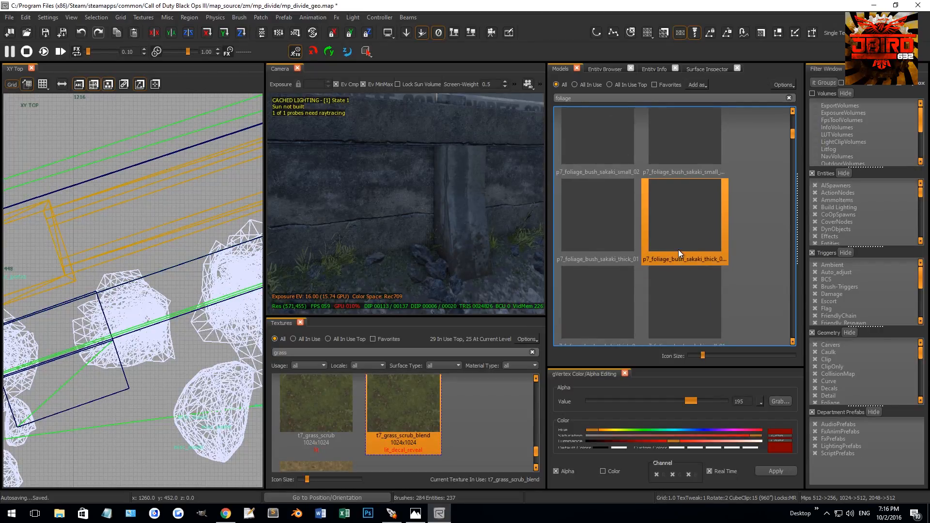
left_click(689, 246)
right_click_drag(436, 213, 478, 210)
left_click(732, 233)
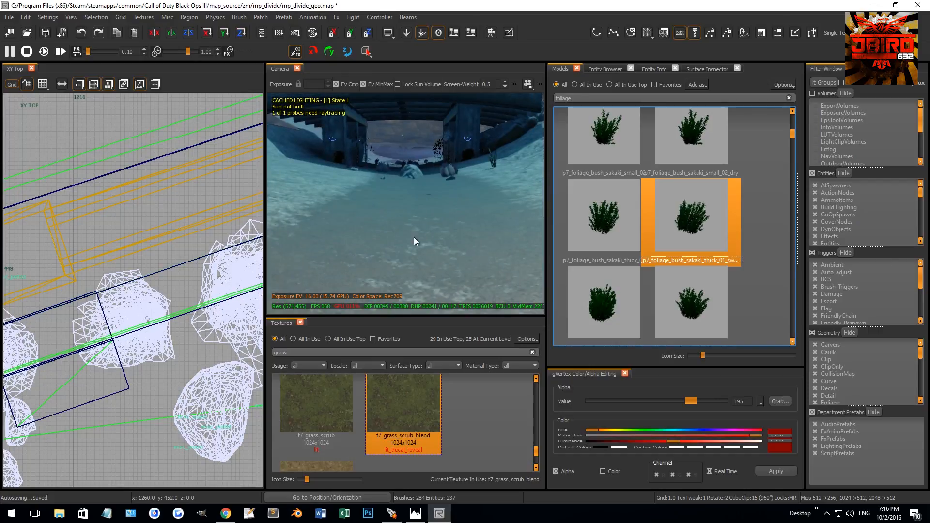
Place the chosen sakaki bush on the open ground in front of the bridge
middle_click(414, 237)
key("Escape")
right_click_drag(420, 230, 419, 228)
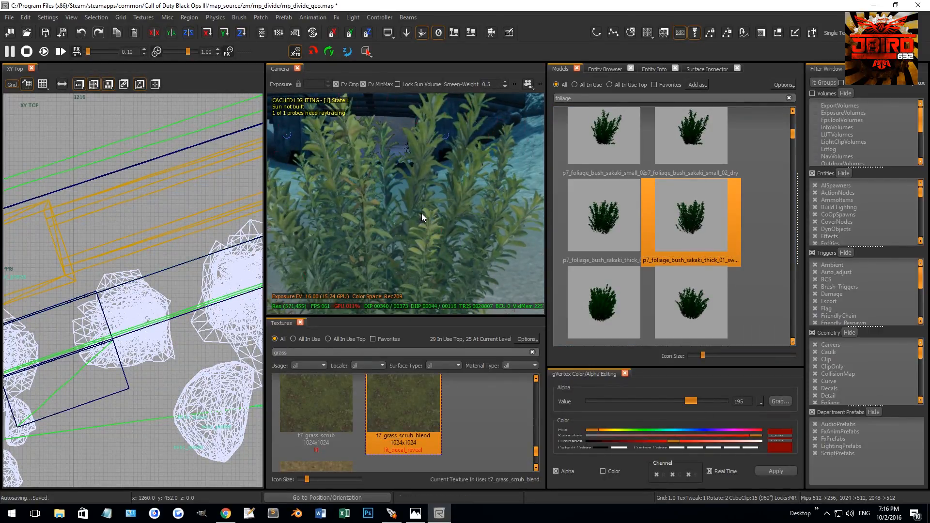
Duplicate the sakaki bush, move the copy across the open ground towards the bridge, and rotate it
left_click(421, 215, "shift")
scroll(127, 359, "down", 14)
right_click_drag(127, 359, 193, 346)
left_click_drag(199, 343, 139, 339)
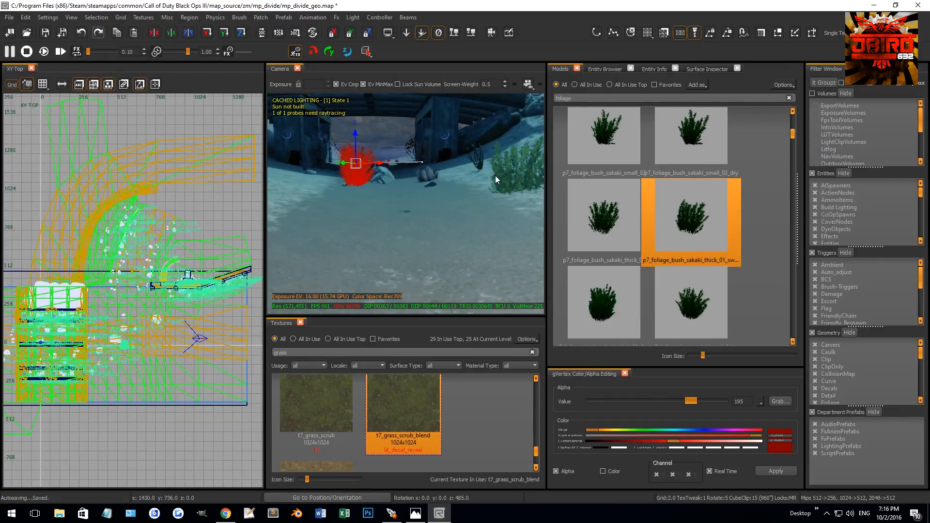
Drop the selected sakaki bush to the ground, then duplicate it and place the copy beside the rocks in front of the bridge
left_click(455, 33)
key("1")
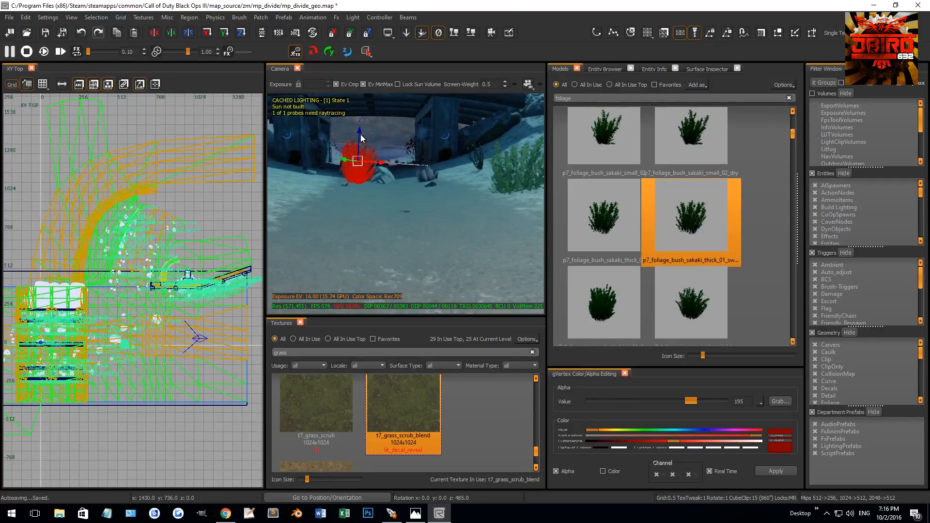
scroll(104, 350, "up", 5)
key("space")
left_click_drag(120, 344, 86, 274)
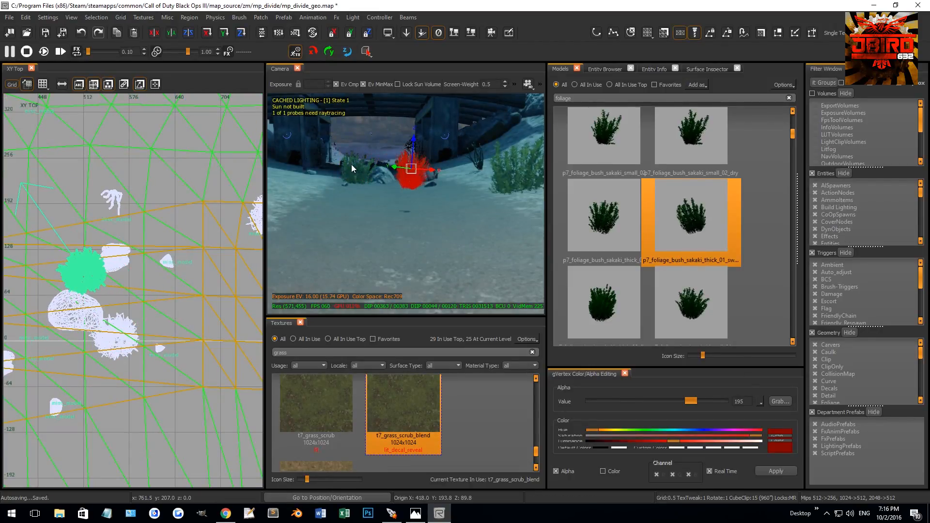
Set the duplicated sakaki bush's modelscale to 0.5
scroll(352, 162, "up", 2)
key("n")
left_click(683, 278)
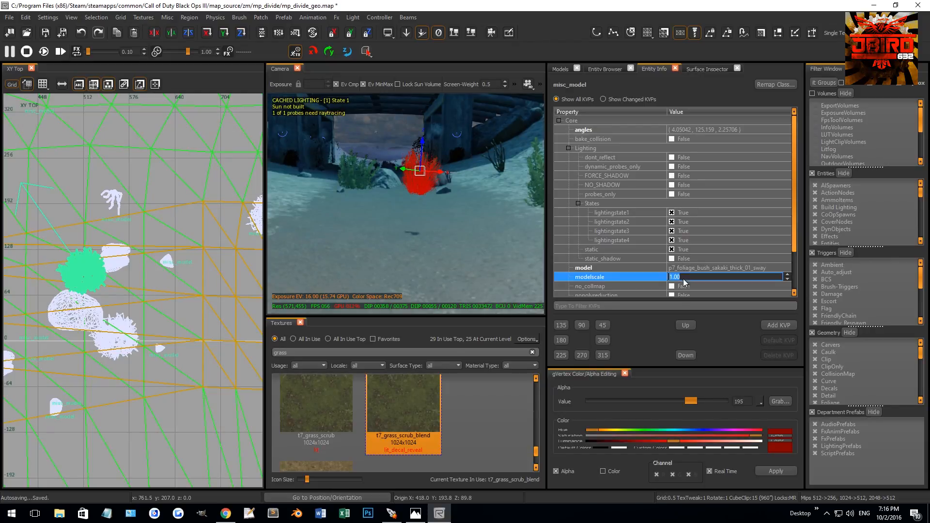
type(".5")
key("Return")
right_click_drag(419, 217, 376, 227)
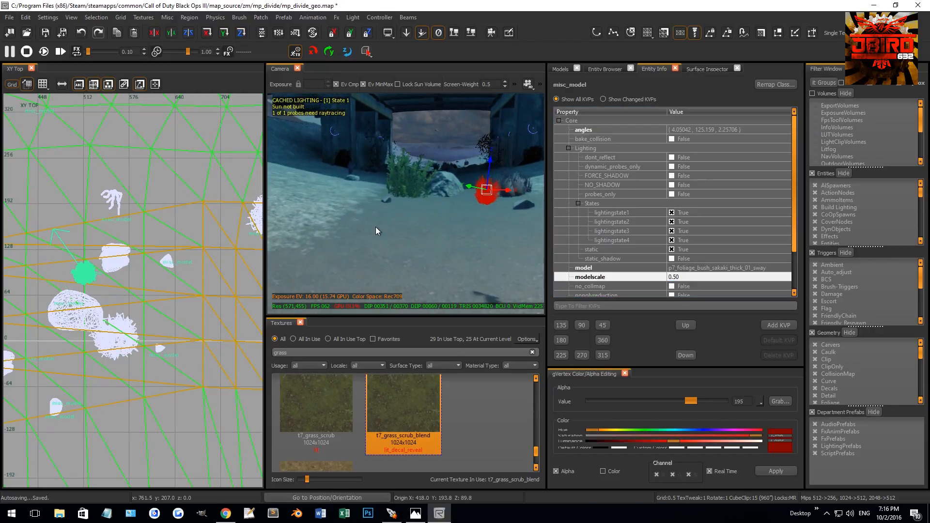
Duplicate the half-scale bush, rotate the copy on the other side of the large rock, and settle it on the ground
key("space")
left_click_drag(105, 273, 51, 278)
key("r")
key("r")
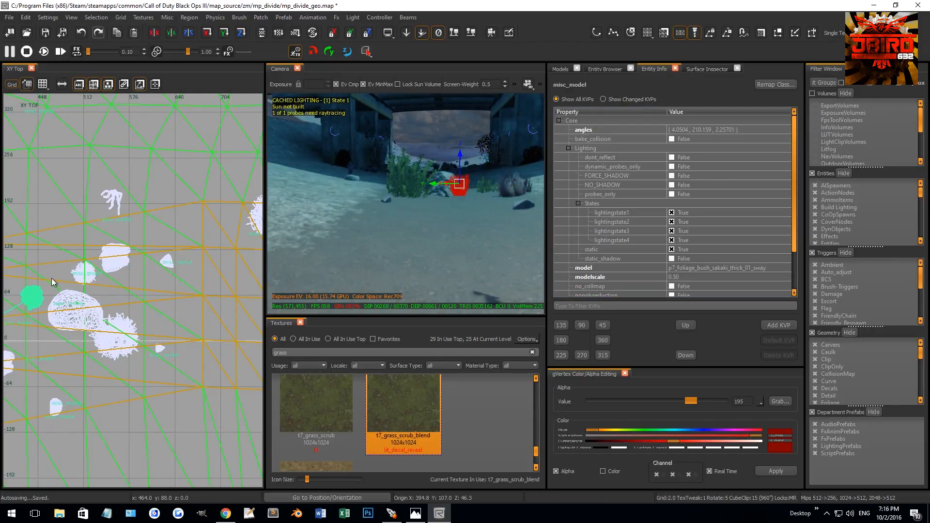
left_click(455, 32)
left_click_drag(456, 149, 457, 156)
Duplicate the two small bushes together with the nearby large one, then move and rotate the copies onto the open ground
right_click_drag(457, 155, 467, 161)
left_click(465, 194, "shift")
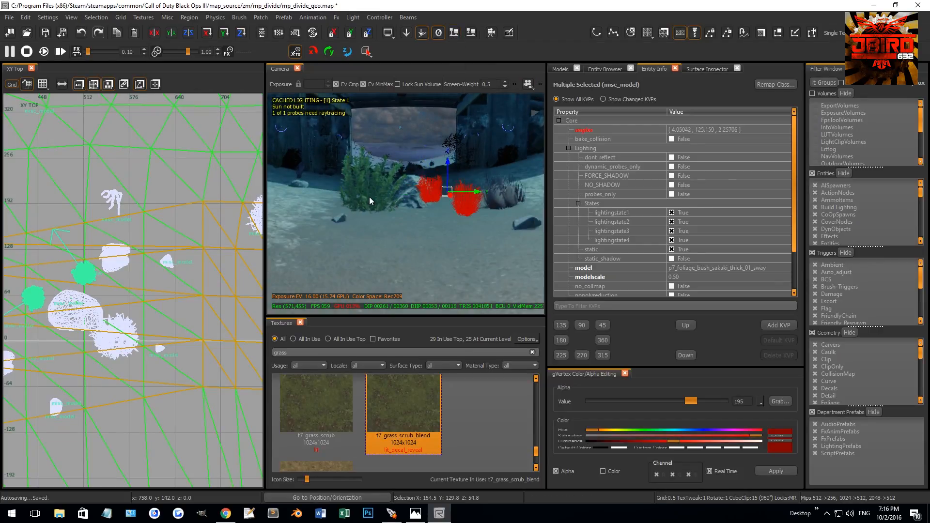
left_click(369, 197, "shift")
scroll(117, 289, "down", 4)
key("space")
key("r")
left_click_drag(117, 309, 168, 264)
key("r")
key("r")
left_click_drag(168, 264, 164, 260)
key("r")
right_click_drag(364, 193, 394, 193)
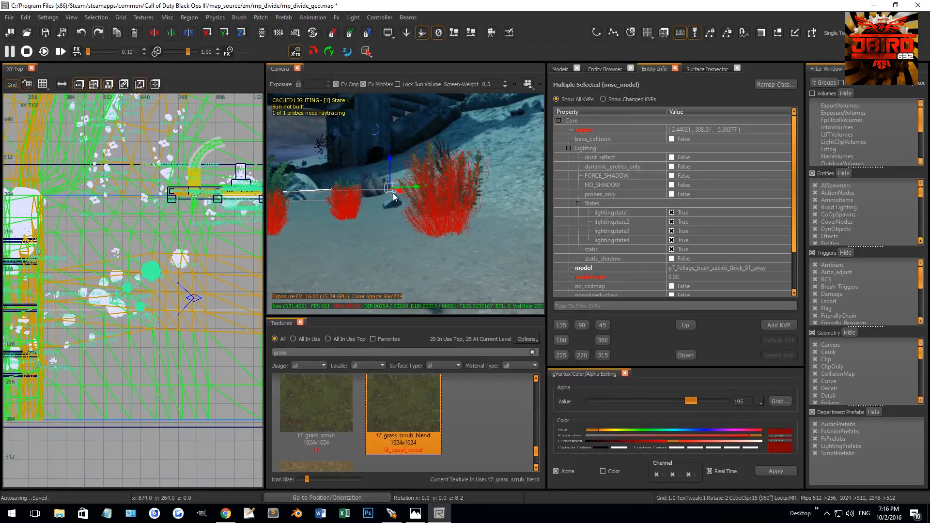
Lower the duplicated group of three bushes slightly into the ground using a finer grid
key("bracketleft")
left_click_drag(391, 156, 391, 158)
key("Escape")
Select the large and small sakaki bushes around the rocks, duplicate them, and rotate and move the copies farther across the open ground
right_click_drag(391, 158, 453, 222)
left_click(395, 182, "shift")
left_click(438, 215, "shift")
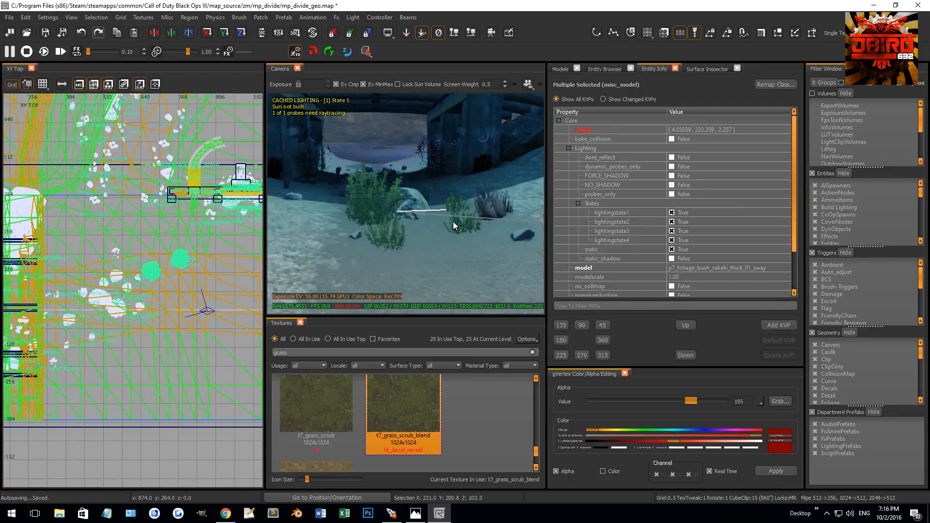
left_click(455, 204, "shift")
left_click(391, 235, "shift")
key("Up")
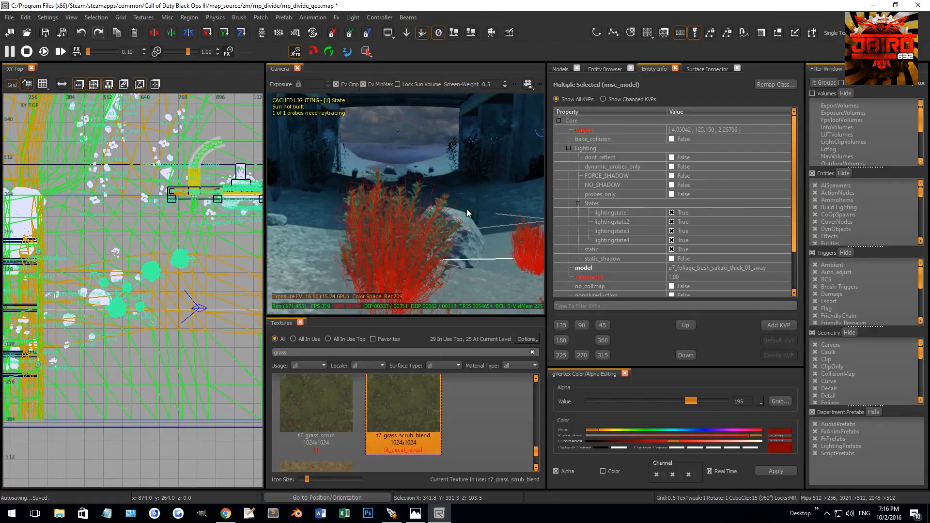
scroll(468, 212, "up", 2)
left_click(477, 221, "shift")
scroll(172, 286, "down", 5)
scroll(169, 289, "up", 4)
key("r")
key("2")
left_click_drag(170, 287, 237, 296)
key("r")
key("1")
key("r")
Adjust the height of the copied bush cluster and drop it to the ground
right_click_drag(335, 229, 363, 208)
mouse_move(375, 188)
left_mouse_down()
mouse_move(377, 157)
mouse_move(382, 179)
left_mouse_up()
left_click(449, 38)
key("[")
key("Escape")
Nudge individual models in the new bush cluster into place and delete a stray one
right_click_drag(382, 181, 376, 207)
left_click(376, 206, "shift")
left_click_drag(376, 207, 386, 213)
key("Escape")
right_click_drag(386, 211, 386, 210)
left_click(393, 223, "shift")
left_click_drag(394, 223, 374, 230)
key("Delete")
left_click(435, 220, "shift")
key("Escape")
Copy and paste the group of three loose debris rocks lying on the dark ground near the bridge
right_click_drag(437, 223, 387, 206)
left_click(389, 207, "shift")
left_click(359, 187, "shift")
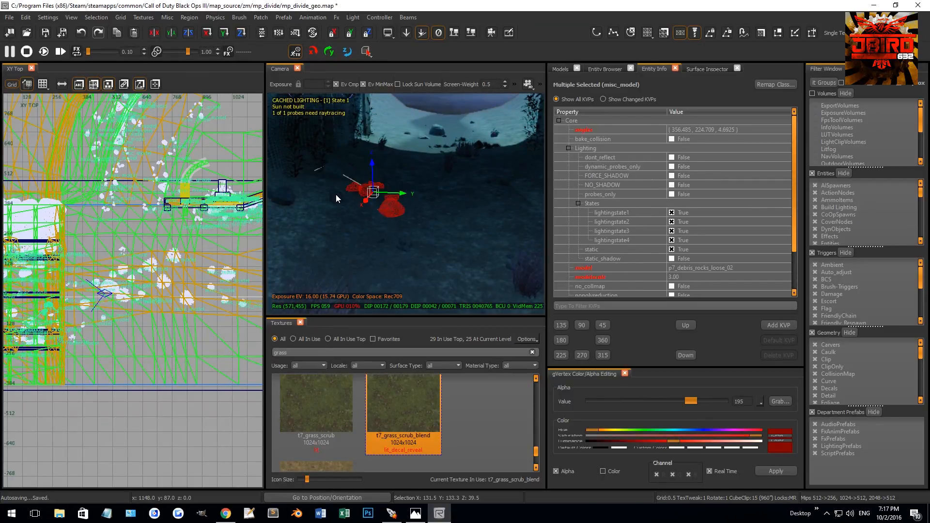
left_click(336, 195, "shift")
key("ctrl+c")
scroll(144, 286, "down", 2)
key("ctrl+v")
Move the pasted debris rocks in among the sakaki bushes, rotate them, and drop them to the ground
scroll(192, 305, "up", 3)
key("r")
left_click_drag(182, 321, 181, 267)
key("r")
key("r")
key("r")
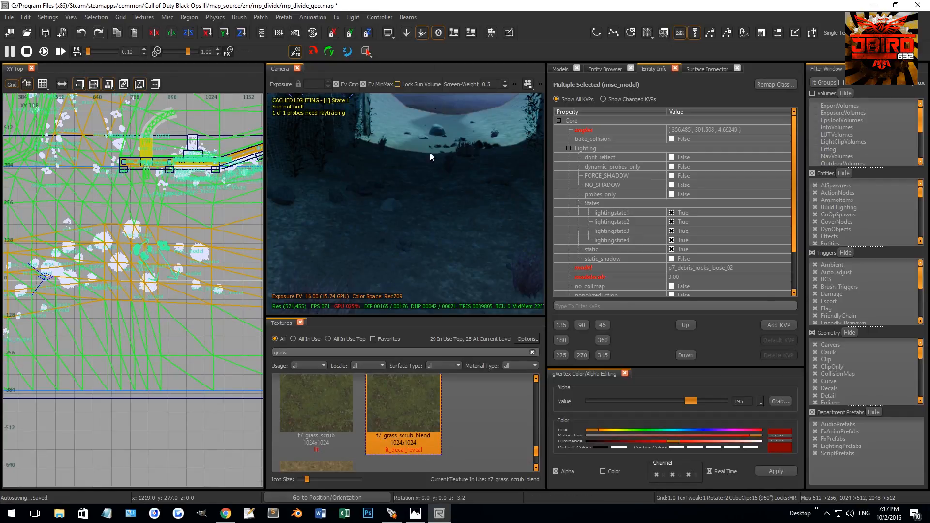
key("f")
key("f")
key("f")
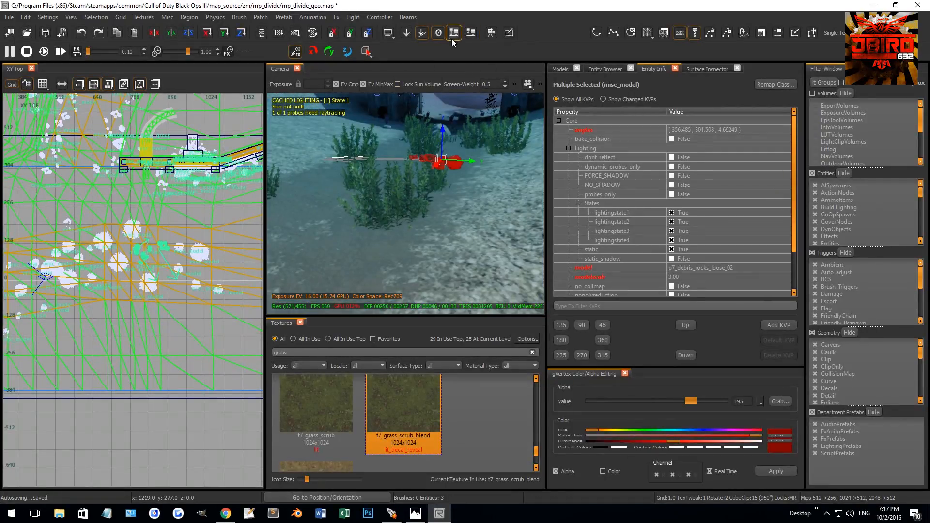
left_click(453, 32)
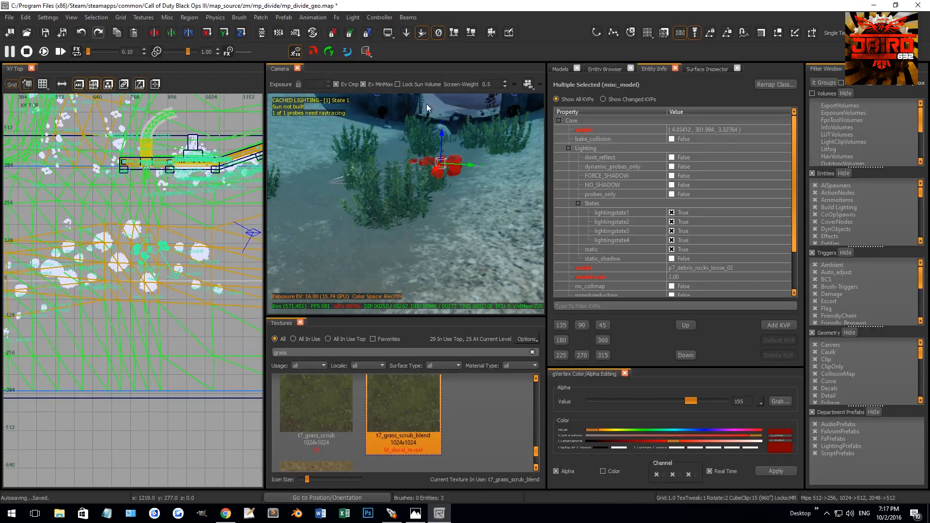
Place another copy of the debris rock group nearer the bridge, rotate it, and drop it to the ground
left_click_drag(167, 246, 127, 265)
key("2")
key("r")
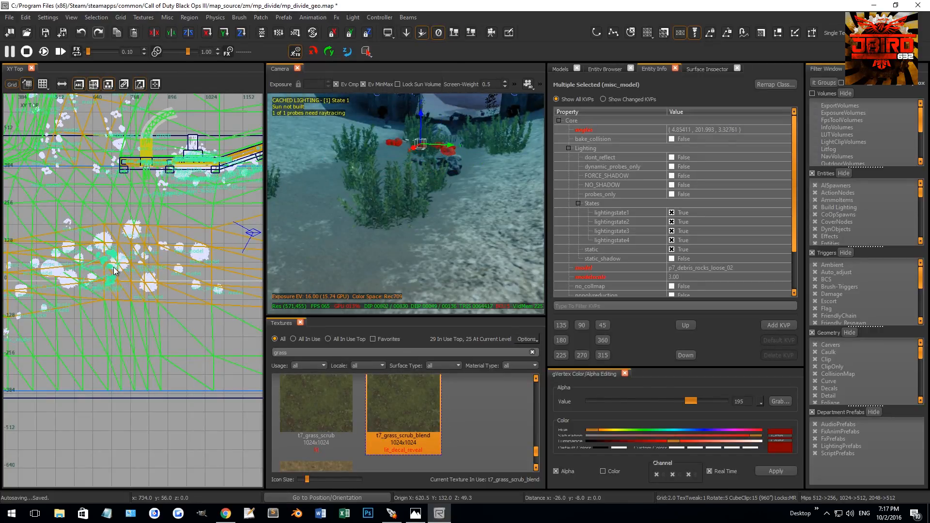
key("r")
left_click(454, 33)
Add two more copies of the debris rock group around the far bushes, rotating each and fitting them to the ground
key("space")
mouse_move(107, 313)
left_mouse_down()
mouse_move(190, 286)
mouse_move(227, 243)
mouse_move(220, 239)
mouse_move(234, 297)
mouse_move(196, 244)
left_mouse_up()
key("r")
key("r")
left_click(454, 33)
left_click(454, 35)
key("space")
key("r")
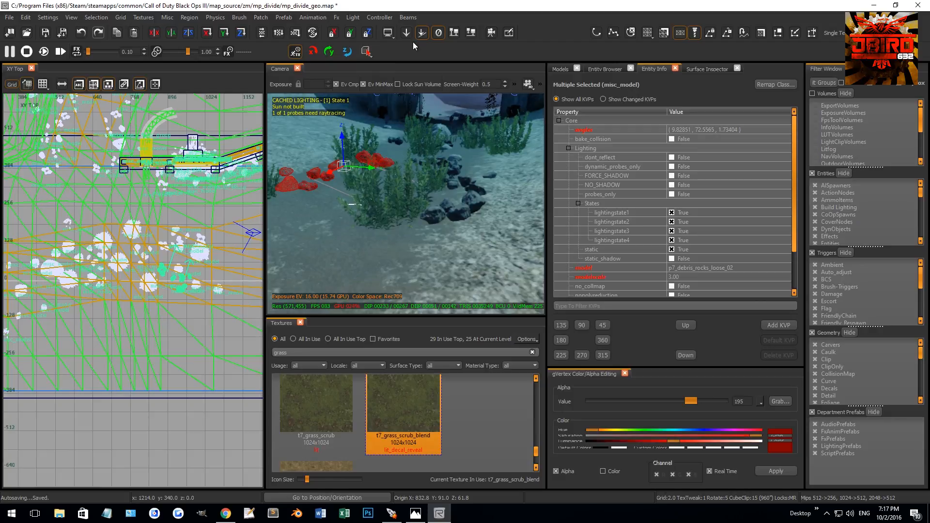
key("Delete")
Duplicate the p7_foliage_coral_sea_whip_01 coral, move the copy to the opposite side of the bushes, and rotate it
right_click_drag(442, 135, 456, 193)
left_click(456, 193, "shift")
key("Escape")
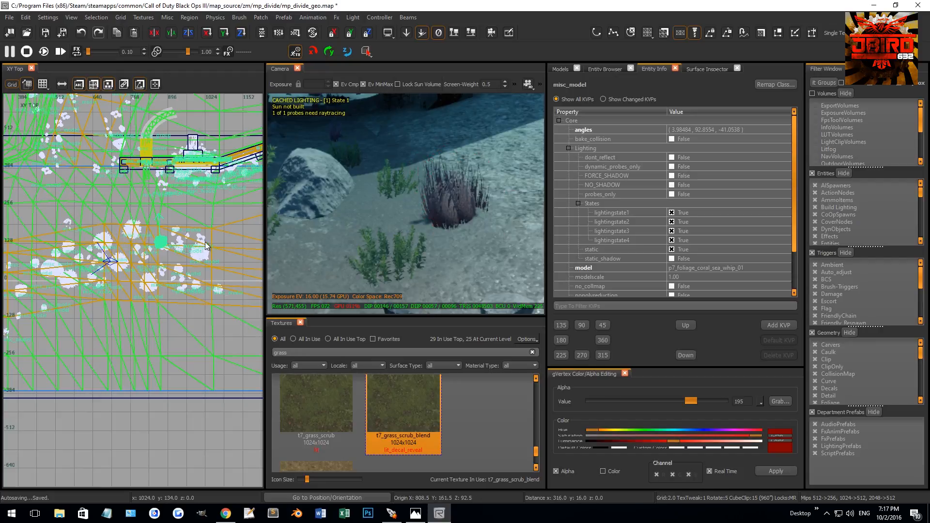
left_click(455, 35)
left_click_drag(156, 242, 151, 285)
key("r")
left_click_drag(151, 285, 181, 270)
key("r")
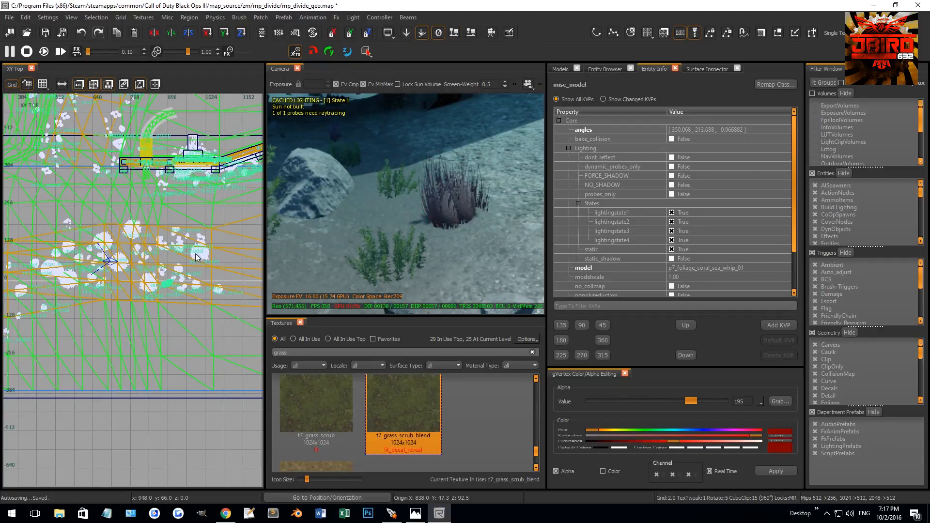
Drop the coral copy to the ground, then duplicate it again and place the rotated copy at the far end of the bushes
left_click(458, 35)
key("space")
left_click_drag(167, 283, 215, 257)
key("r")
left_click_drag(215, 257, 225, 243)
key("r")
left_click(463, 34)
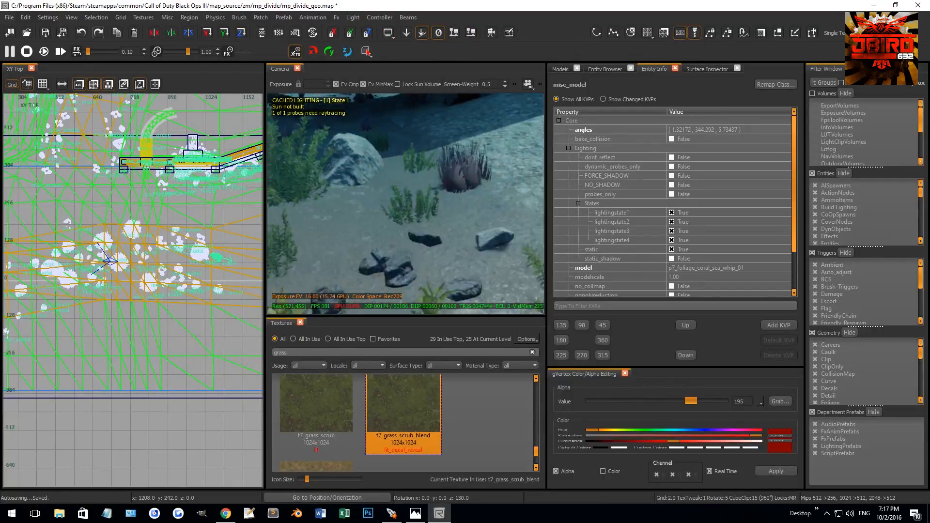
Rotate the newest sea whip coral and set its modelscale to 0.70
key("r")
left_click_drag(207, 229, 196, 272)
key("r")
left_click(684, 276)
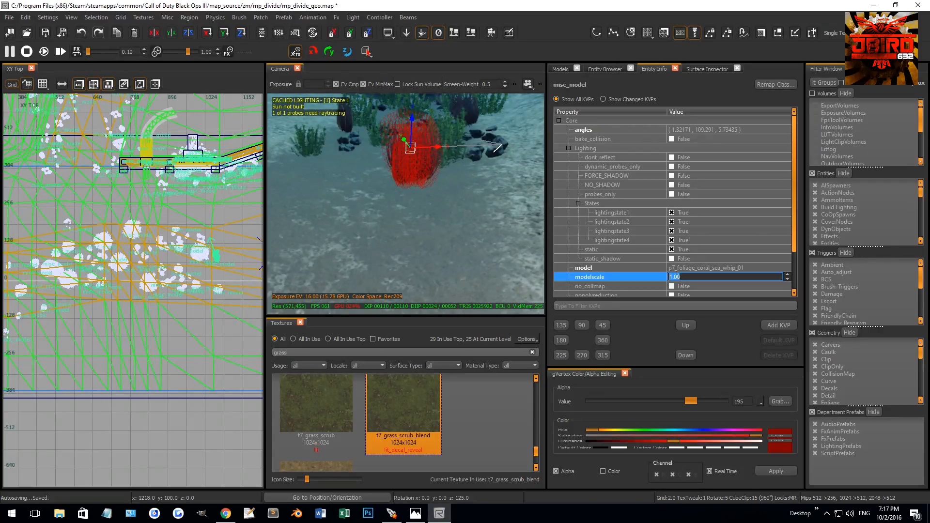
type("0.70")
key("Return")
Rotate the other sea whip coral copy beside the debris rocks and lower it into the ground using a finer grid
right_click_drag(477, 162, 473, 161)
key("Escape")
left_click(477, 159, "shift")
key("r")
left_click_drag(142, 338, 155, 328)
key("r")
key("bracketleft")
key("bracketleft")
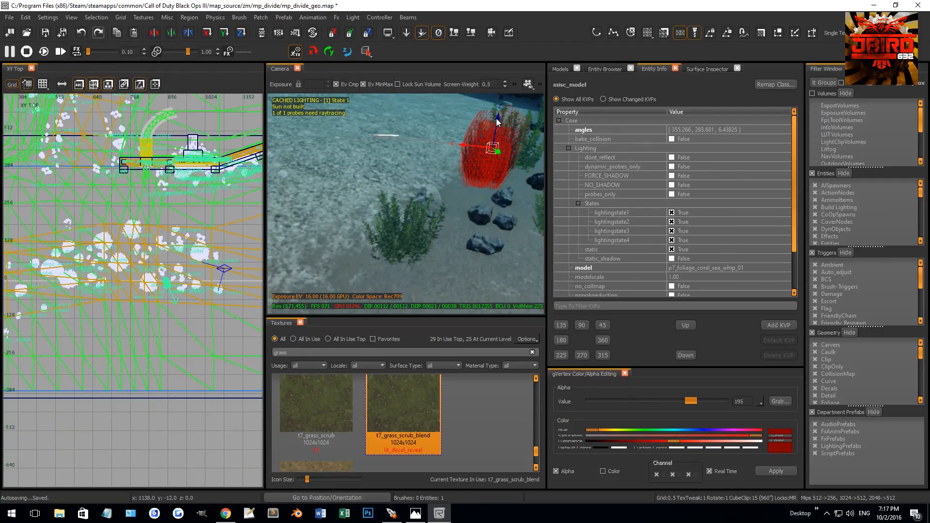
left_click_drag(498, 119, 496, 137)
key("Escape")
Inspect the dressed riverbed and the sloped terrain leading up to the bridge
right_click_drag(496, 139, 390, 167)
left_click(386, 232, "shift")
key("Escape")
left_click(370, 205, "shift")
key("Escape")
left_click(405, 209, "shift")
key("Escape")
left_click(405, 209, "shift")
key("Escape")
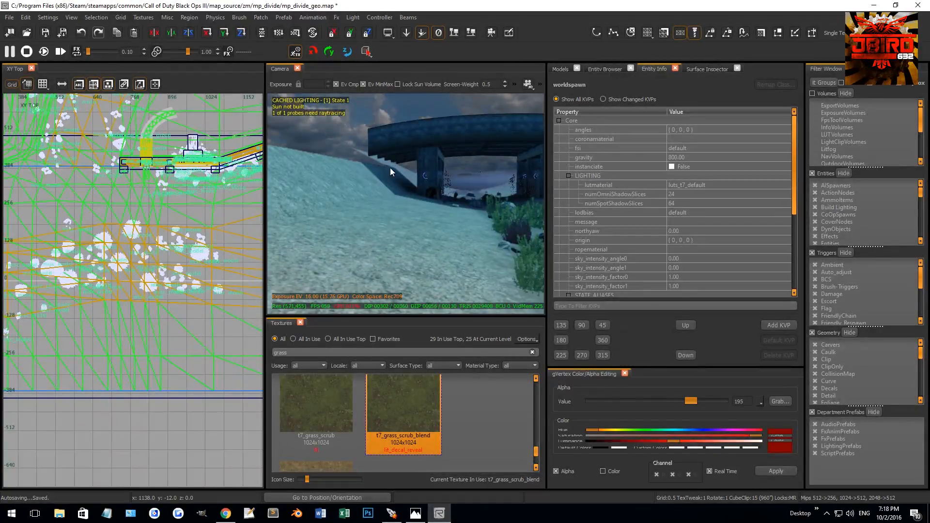
Select the p7_zur_rock_cliff_large rock at the bridge corner, raise it, and rotate it from a side view
right_click_drag(415, 227, 412, 195)
left_click(380, 240, "shift")
right_click_drag(385, 236, 388, 236)
left_click_drag(388, 235, 394, 204)
key("ctrl+Tab")
key("ctrl+Tab")
key("ctrl+Tab")
key("ctrl+Tab")
key("ctrl+Tab")
key("2")
key("r")
mouse_move(150, 288)
left_mouse_down()
mouse_move(153, 267)
mouse_move(162, 286)
left_mouse_up()
Rotate and move the cliff rock from the top view to fit the corner where the curved wall meets the bridge
key("ctrl+Tab")
key("ctrl+Tab")
key("ctrl+Tab")
key("ctrl+Tab")
key("1")
key("r")
left_click_drag(156, 244, 158, 233)
key("r")
mouse_move(143, 253)
left_mouse_down()
mouse_move(170, 244)
mouse_move(157, 244)
left_mouse_up()
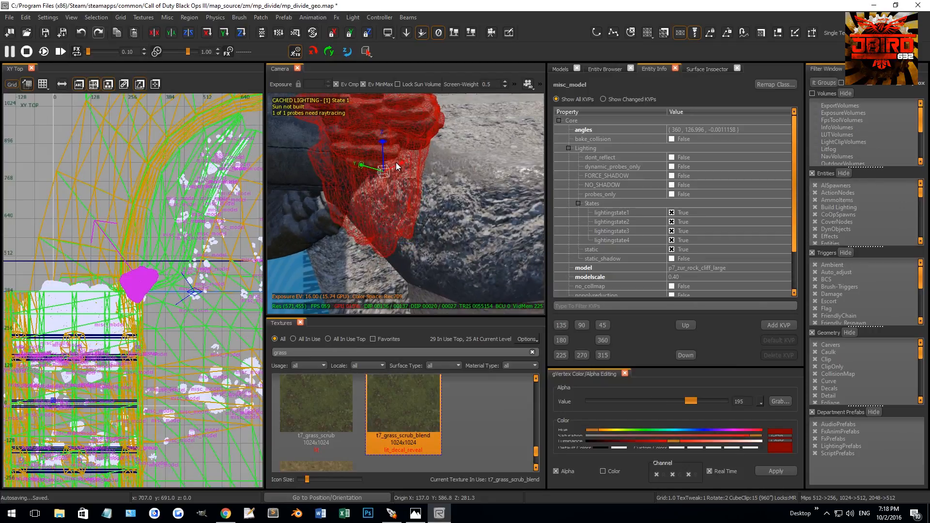
Move the large cliff rock at the bridge corner lower and shift it slightly in the top view against the curved wall
key("Escape")
right_click_drag(397, 164, 417, 190)
left_click(407, 196, "shift")
left_click(407, 197, "shift")
left_click(401, 195, "shift")
left_click(402, 195, "shift")
left_click(412, 204, "shift")
left_click_drag(423, 170, 427, 192)
mouse_move(178, 292)
left_mouse_down()
mouse_move(168, 290)
mouse_move(180, 290)
left_mouse_up()
key("Escape")
Nudge the cliff rock by 2 units so it sits against the end of the roadside wall
right_click_drag(358, 230, 419, 209)
left_click(461, 260, "shift")
right_click_drag(461, 259, 470, 258)
left_click_drag(481, 228, 475, 229)
key("Escape")
right_click_drag(478, 229, 477, 227)
left_click(445, 231, "shift")
left_click_drag(445, 231, 444, 231)
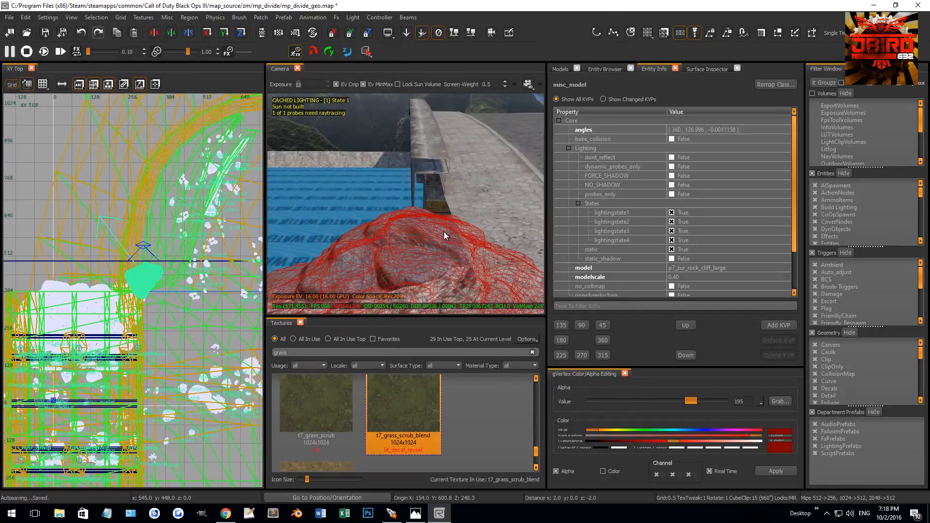
key("Escape")
right_click_drag(443, 235, 444, 228)
right_click_drag(406, 204, 336, 155)
left_click(424, 195, "shift")
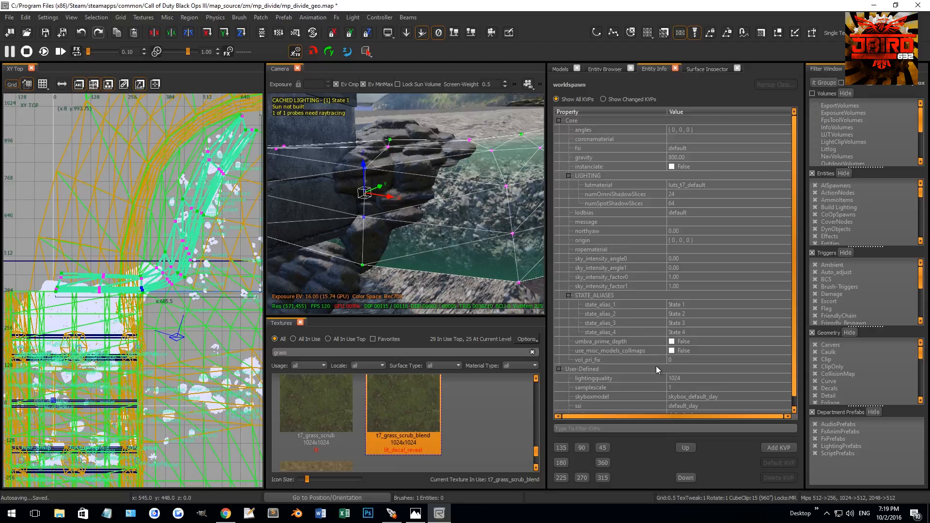
key("Escape")
Draw a block brush 32 by 24 units at the end of the curved wall beside the cliff rock
mouse_move(405, 234)
right_mouse_down()
mouse_move(451, 133)
mouse_move(418, 206)
mouse_move(412, 194)
mouse_move(436, 224)
mouse_move(423, 198)
mouse_move(447, 217)
mouse_move(442, 208)
mouse_move(435, 204)
mouse_move(440, 220)
right_mouse_up()
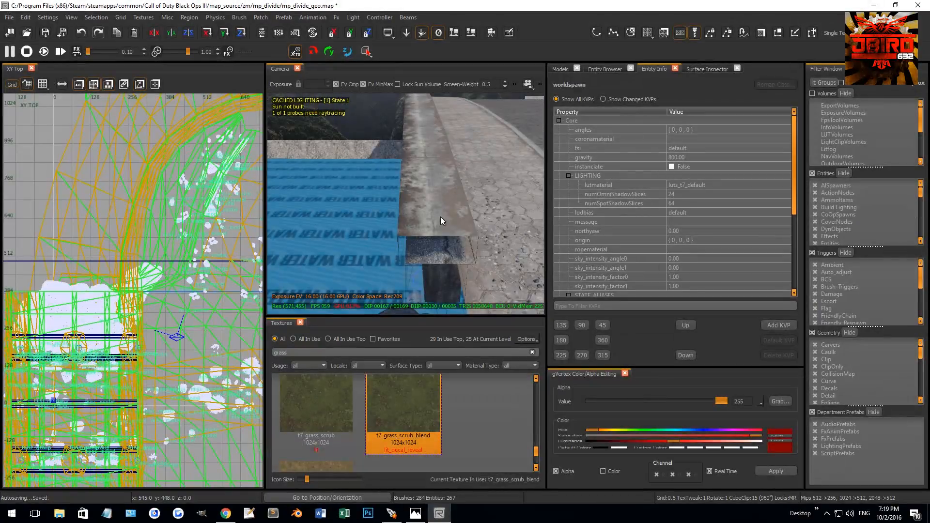
left_click(438, 225, "shift")
scroll(142, 290, "up", 7)
key("Escape")
key("4")
mouse_move(118, 252)
left_mouse_down()
mouse_move(125, 270)
mouse_move(164, 290)
left_mouse_up()
scroll(373, 406, "up", 3)
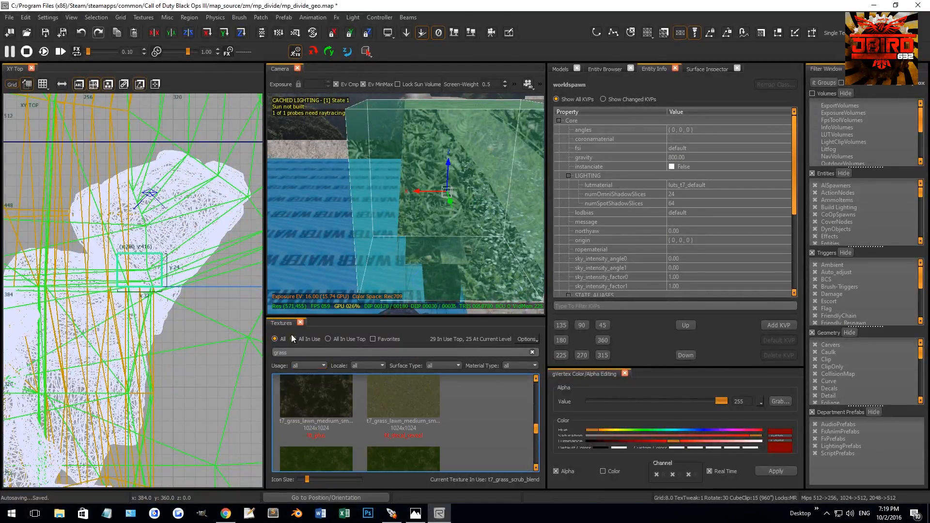
List only the textures in use without the grass name filter, and delete the new block brush at the wall end
left_click(310, 341)
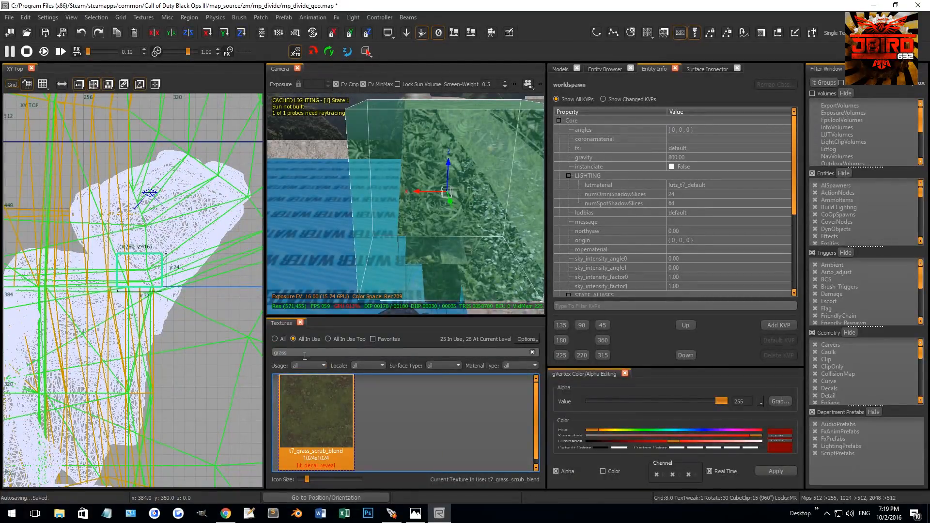
key("BackSpace")
scroll(385, 420, "down", 5)
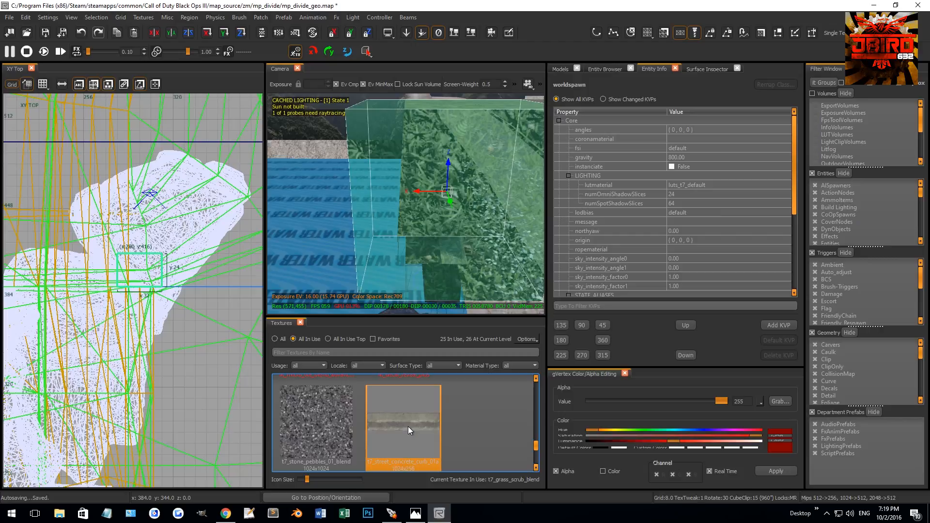
scroll(386, 417, "up", 2)
mouse_move(432, 262)
right_mouse_down()
mouse_move(388, 242)
mouse_move(373, 213)
mouse_move(382, 222)
mouse_move(363, 220)
mouse_move(383, 218)
mouse_move(372, 254)
right_mouse_up()
key("BackSpace")
Copy the seven brushes of the dark concrete pillar beside the round grate and move the copy towards the bridge corner
left_click(353, 234, "shift")
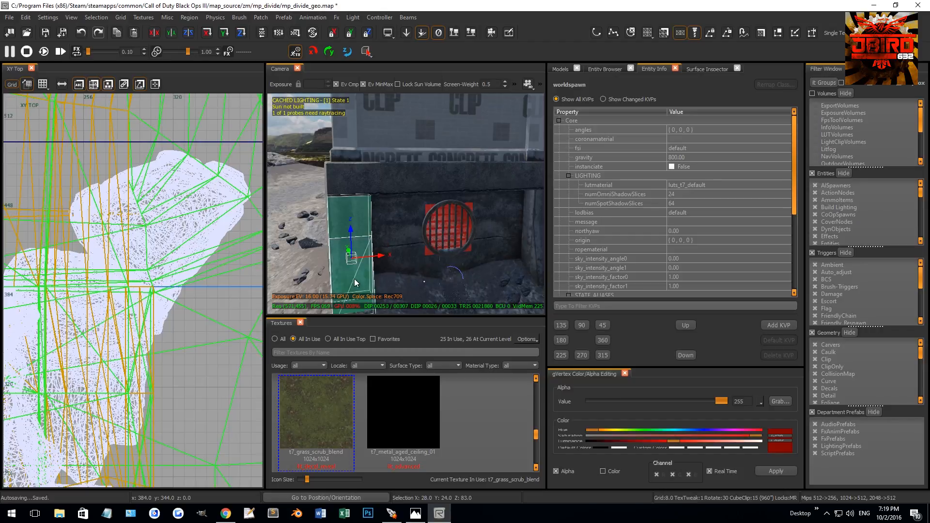
mouse_move(362, 286)
right_mouse_down()
mouse_move(388, 241)
mouse_move(334, 237)
mouse_move(462, 232)
right_mouse_up()
left_click(356, 240, "shift")
left_click(349, 230, "shift")
left_click(349, 229, "shift")
left_click(365, 239, "shift")
scroll(173, 279, "down", 8)
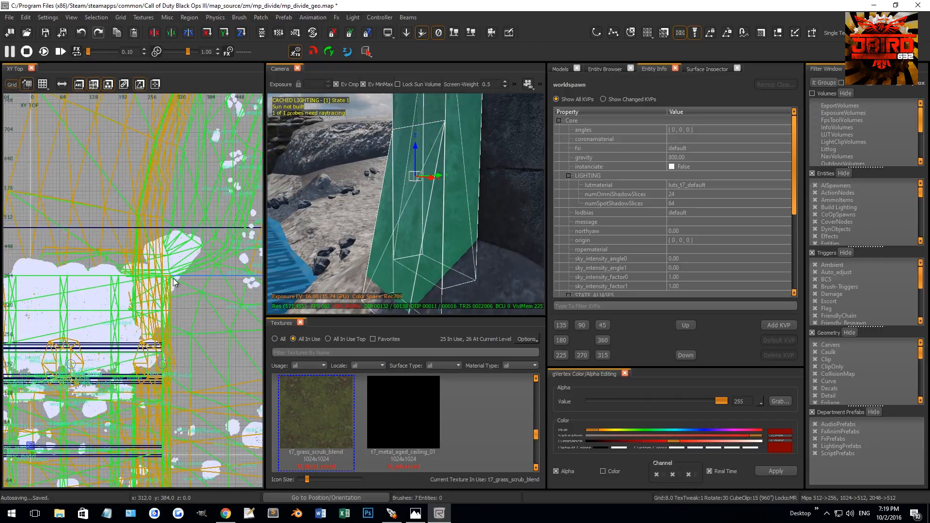
scroll(194, 274, "up", 4)
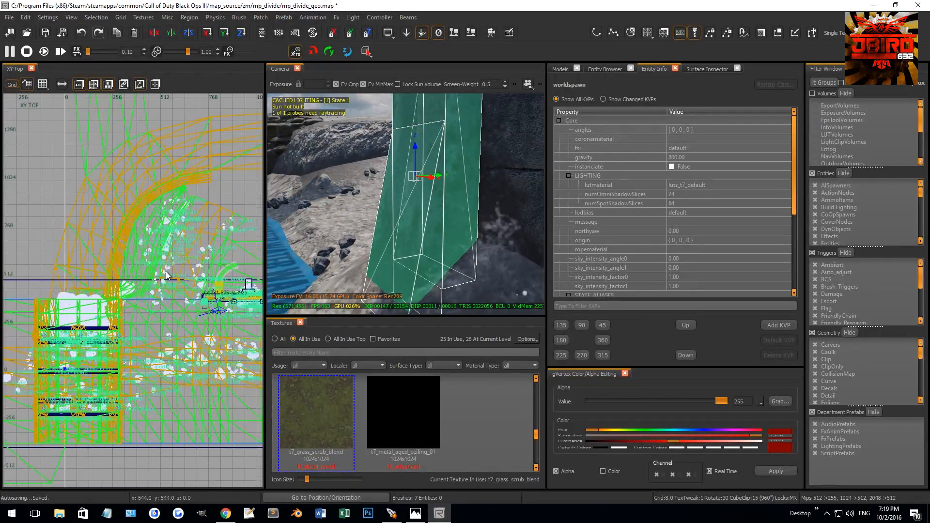
left_click_drag(170, 263, 80, 266)
scroll(79, 267, "up", 8)
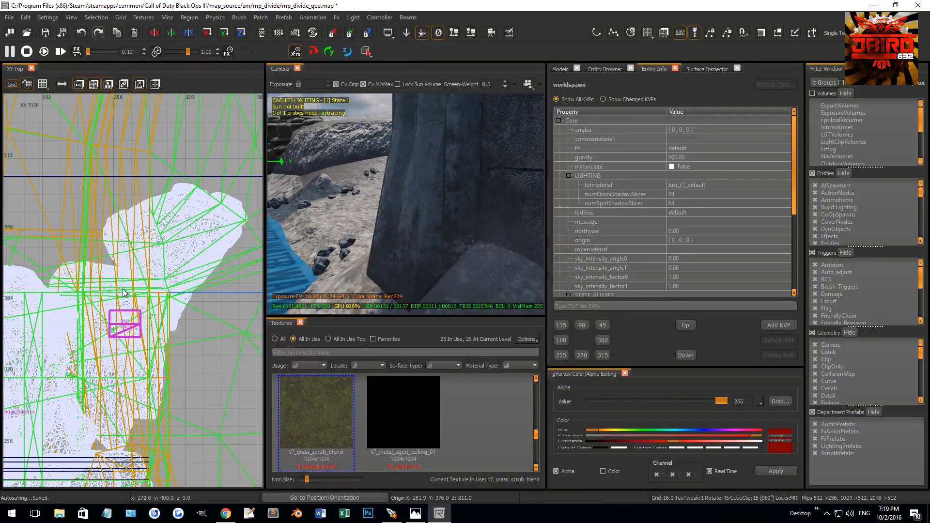
Rotate the pillar copy 180 degrees about Z and raise it into place at the end of the curved wall
left_click_drag(136, 318, 159, 309)
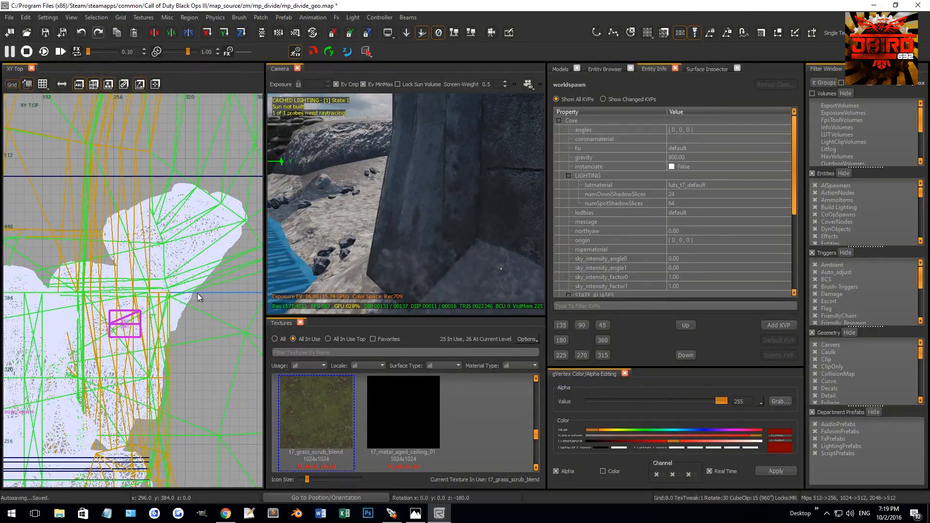
mouse_move(450, 243)
right_mouse_down()
mouse_move(406, 239)
mouse_move(431, 238)
mouse_move(415, 225)
right_mouse_up()
key("2")
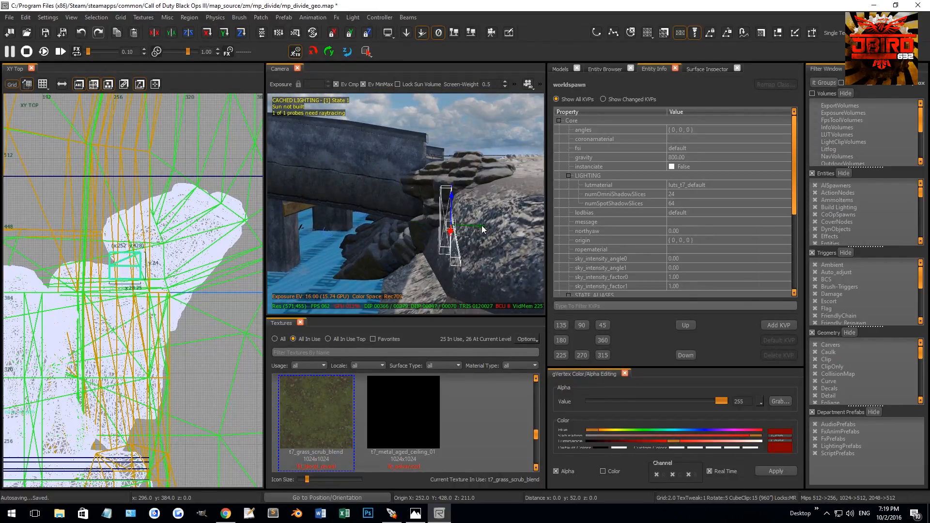
mouse_move(436, 151)
right_mouse_down()
mouse_move(469, 214)
mouse_move(460, 206)
mouse_move(442, 259)
right_mouse_up()
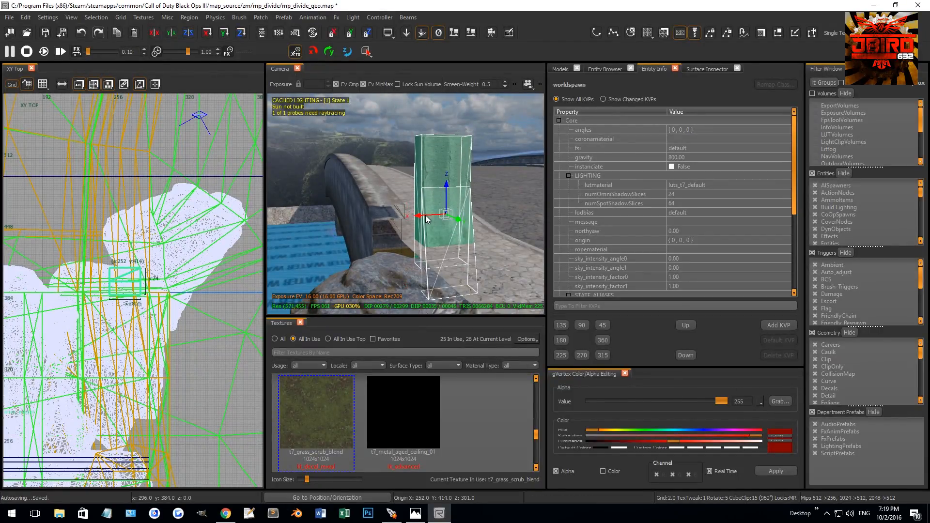
mouse_move(417, 219)
left_mouse_down()
mouse_move(402, 216)
mouse_move(408, 210)
left_mouse_up()
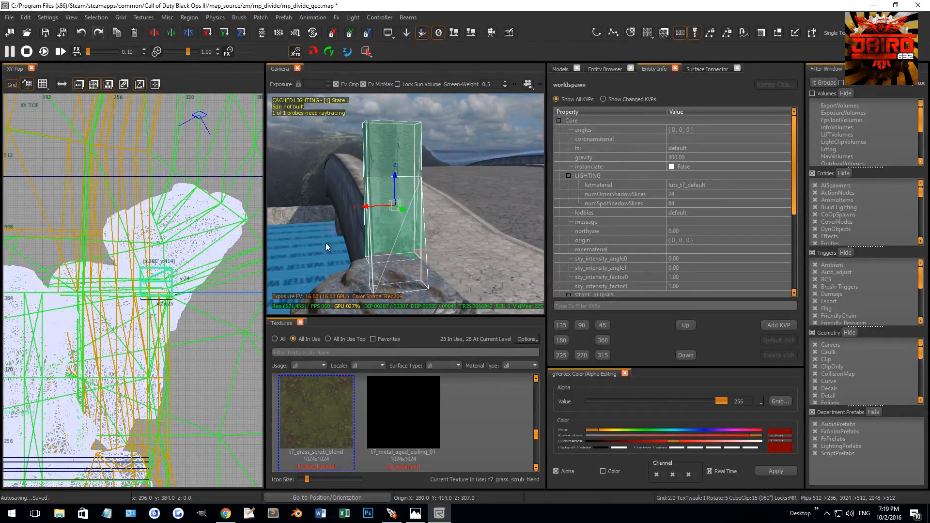
Align the pillar copy with the curved wall end using the top and side views
scroll(151, 301, "up", 2)
key("ctrl+Tab")
key("ctrl+Tab")
right_click_drag(152, 315, 127, 323)
mouse_move(334, 262)
right_mouse_down()
mouse_move(349, 252)
mouse_move(368, 258)
mouse_move(361, 250)
mouse_move(371, 261)
mouse_move(382, 242)
mouse_move(373, 253)
right_mouse_up()
key("ctrl+Tab")
scroll(167, 293, "up", 4)
right_click_drag(169, 318, 162, 291)
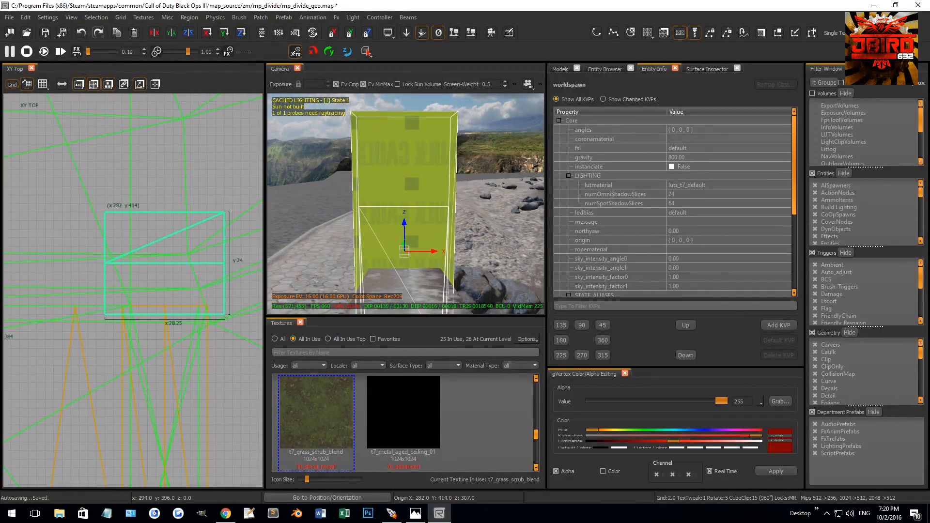
mouse_move(355, 280)
right_mouse_down()
mouse_move(369, 274)
mouse_move(343, 280)
mouse_move(347, 265)
mouse_move(327, 221)
mouse_move(402, 219)
right_mouse_up()
key("Escape")
Select a post of the brick fence and open its brick_fence_post prefab for editing
key("ctrl+Tab")
key("ctrl+Tab")
scroll(160, 277, "down", 3)
right_click_drag(354, 260, 290, 256)
right_click_drag(411, 281, 417, 248)
key("Escape")
left_click(373, 252, "shift")
right_click(196, 233)
mouse_move(210, 246)
left_click(312, 246)
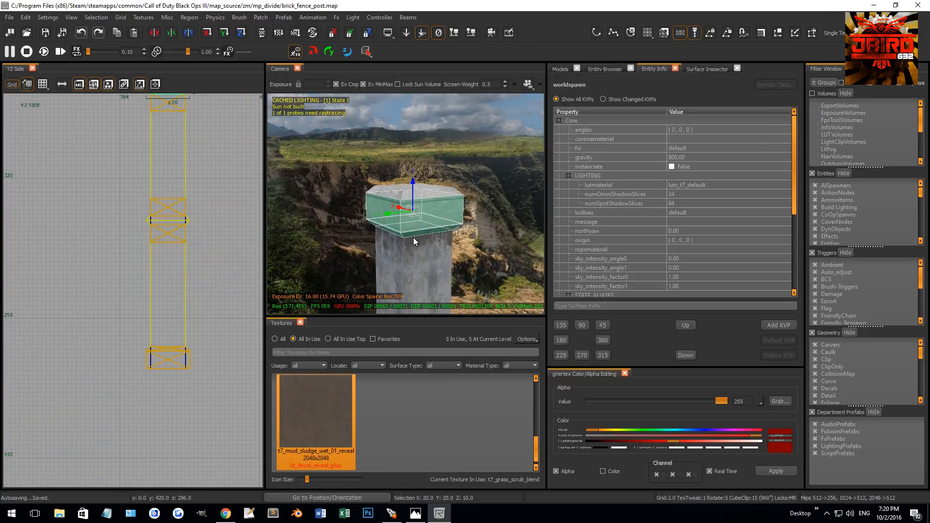
Copy the post's three cap brushes out of the prefab and paste them into the mp_divide_geo map
key("Escape")
left_click(417, 231, "shift")
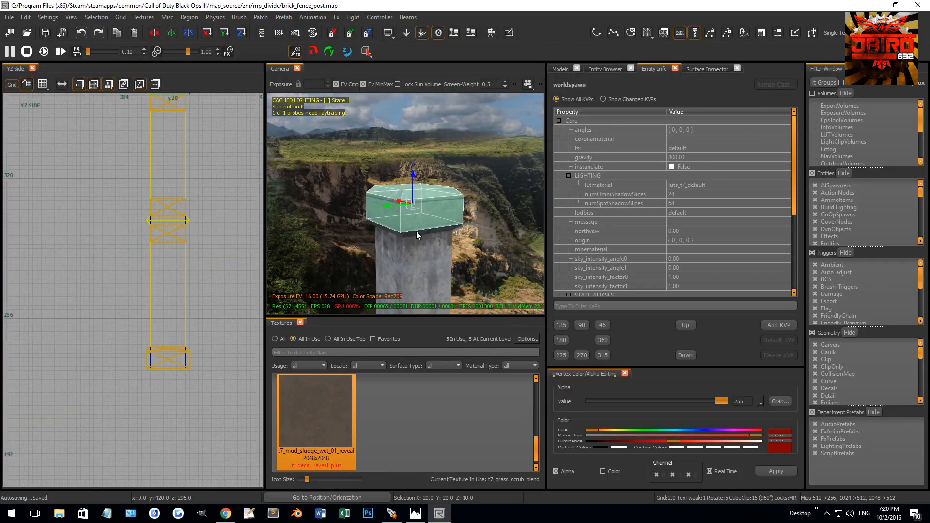
right_click(182, 243)
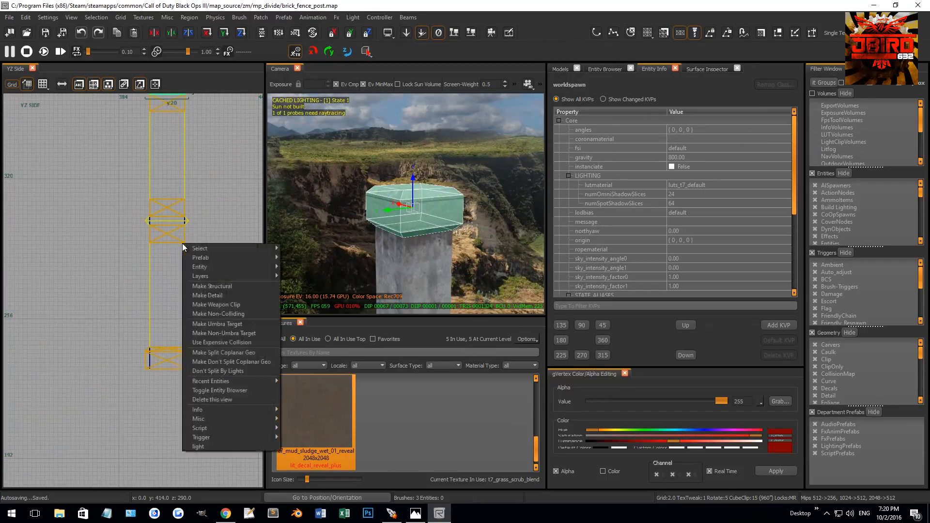
mouse_move(220, 260)
left_click(299, 268)
key("ctrl+v")
Move the pasted post cap across the map to the new pillar at the bridge corner and lower it to the pillar's height
right_click_drag(394, 179, 353, 181)
scroll(93, 236, "down", 4)
key("ctrl+Tab")
scroll(135, 277, "up", 3)
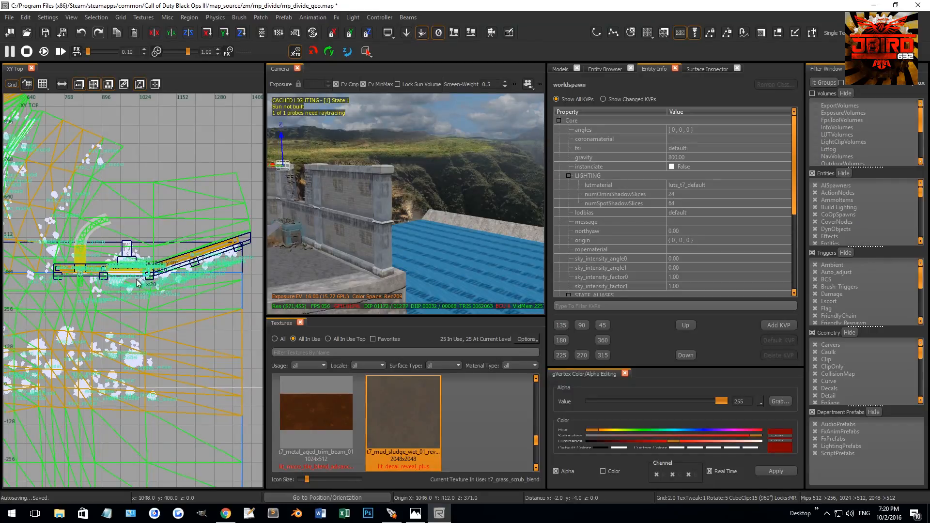
left_click_drag(33, 281, 28, 263)
mouse_move(30, 265)
right_mouse_down()
mouse_move(129, 277)
mouse_move(109, 267)
right_mouse_up()
scroll(84, 271, "up", 4)
scroll(89, 266, "down", 3)
scroll(48, 279, "up", 9)
mouse_move(494, 242)
right_mouse_down()
mouse_move(299, 225)
mouse_move(200, 227)
right_mouse_up()
scroll(204, 227, "down", 4)
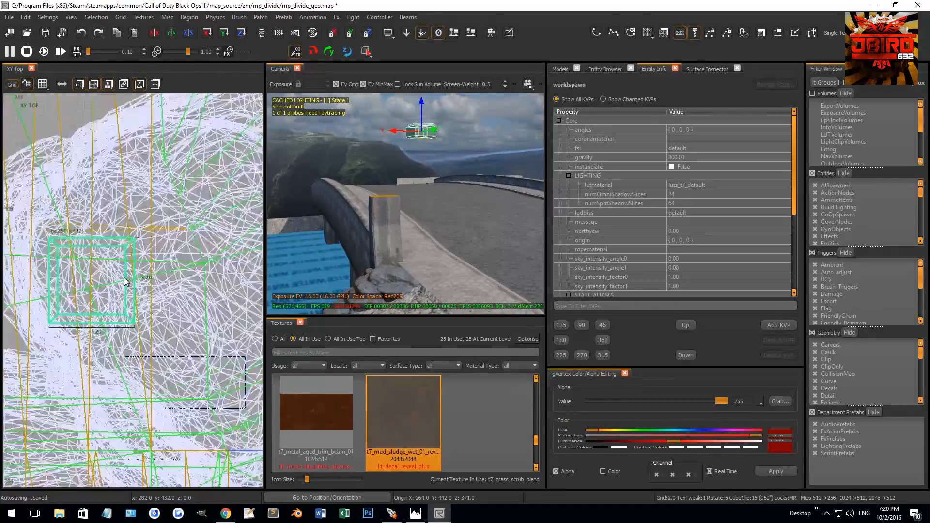
right_click_drag(94, 256, 151, 293)
scroll(110, 251, "down", 3)
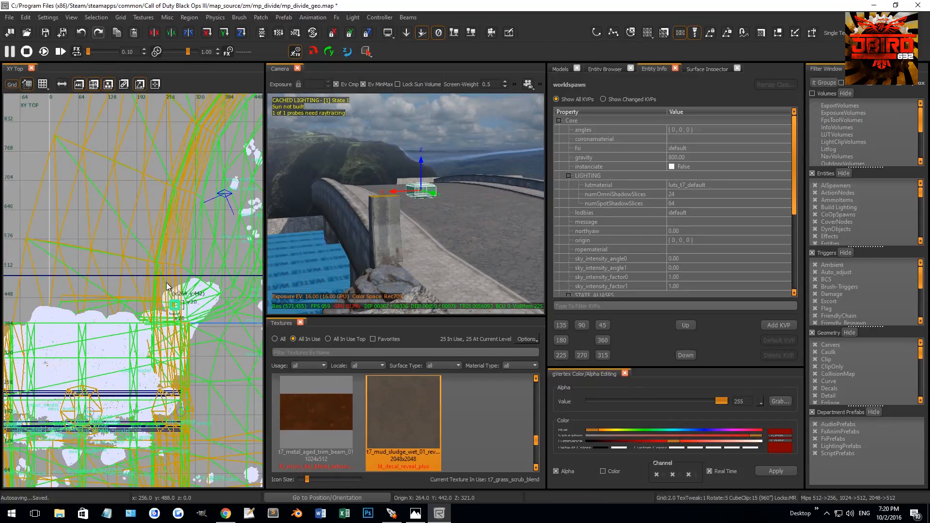
scroll(168, 284, "up", 9)
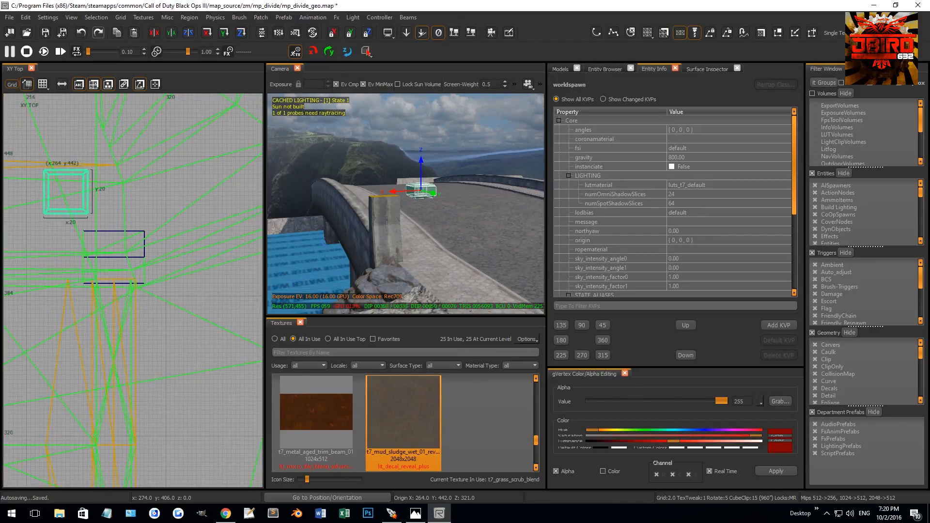
Seat the cap on the pillar top and widen it to 32 units, checking the fit from the front and side
mouse_move(374, 235)
right_mouse_down()
mouse_move(374, 208)
mouse_move(358, 193)
mouse_move(374, 235)
right_mouse_up()
key("ctrl+Tab")
scroll(145, 278, "up", 7)
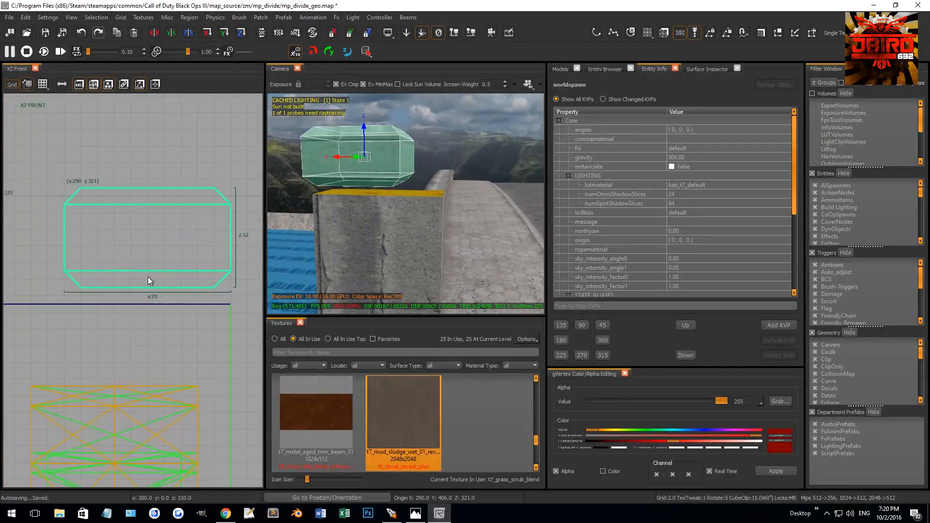
mouse_move(165, 288)
left_mouse_down()
mouse_move(177, 292)
mouse_move(149, 296)
left_mouse_up()
scroll(150, 295, "down", 4)
left_click_drag(74, 288, 63, 287)
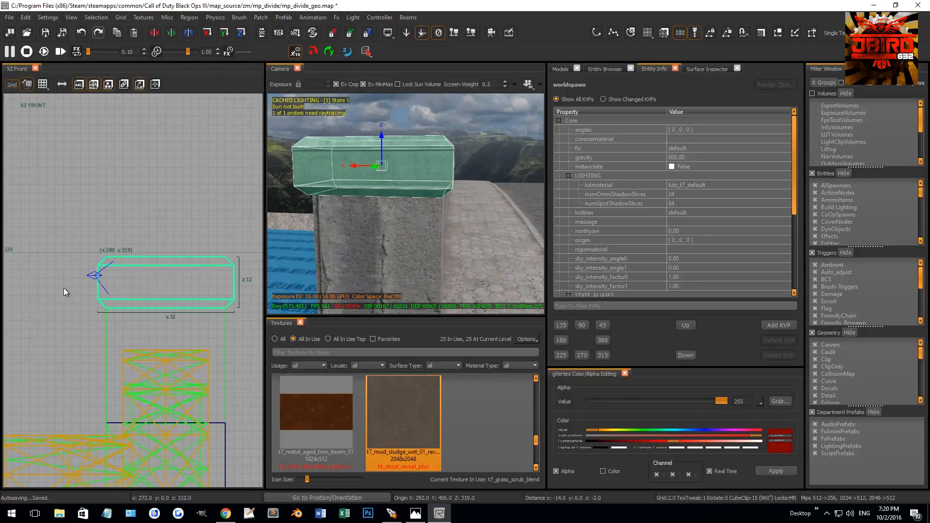
key("ctrl+Tab")
scroll(208, 293, "down", 1)
right_click_drag(192, 295, 173, 297)
Sample the mtl_fxanim_gp_concrete_wall_weathered_01_crack texture and select the pillar's side face above the low wall
mouse_move(383, 227)
right_mouse_down()
mouse_move(428, 220)
mouse_move(433, 208)
mouse_move(451, 223)
mouse_move(436, 156)
mouse_move(448, 138)
mouse_move(426, 145)
mouse_move(441, 164)
mouse_move(437, 187)
right_mouse_up()
key("Escape")
middle_click(433, 208)
key("Escape")
left_click(444, 193, "ctrl+shift")
middle_click(437, 142)
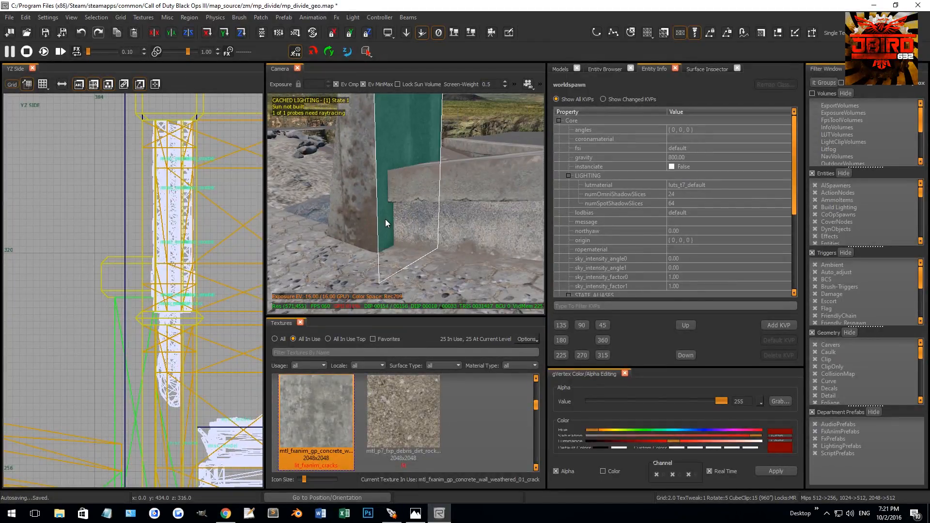
right_click_drag(386, 223, 388, 230)
Convert the selected pillar face to a terrain patch and lower its top vertices so the patch is 45 units high
left_click(261, 18)
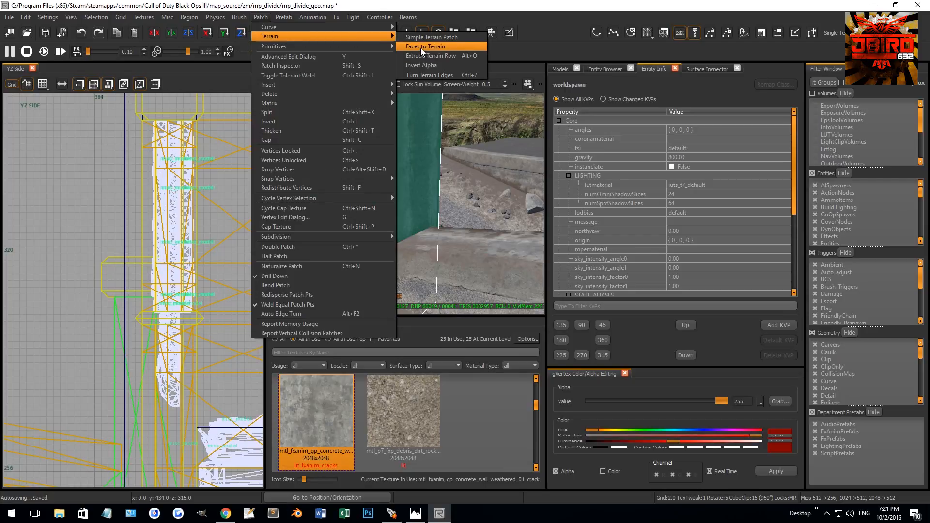
left_click(421, 47)
scroll(217, 252, "down", 3)
scroll(181, 293, "up", 2)
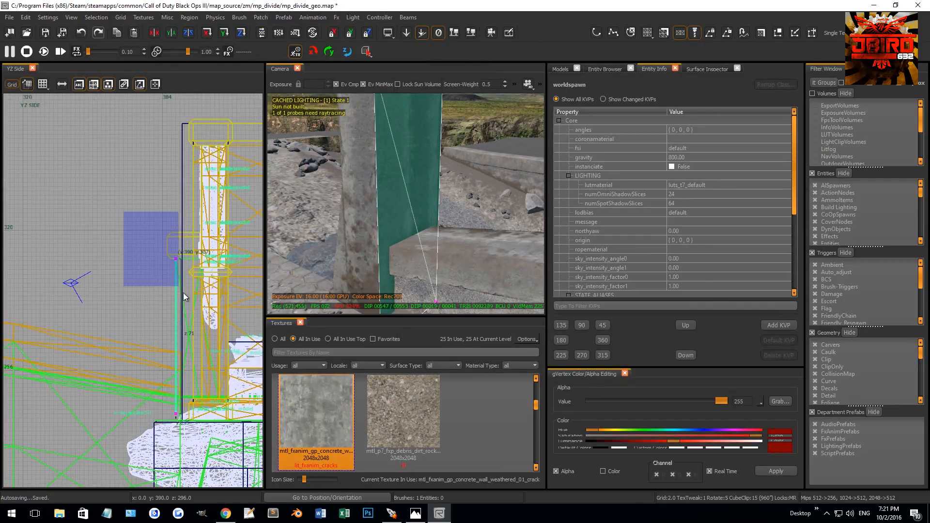
left_click_drag(192, 255, 192, 312)
scroll(357, 402, "down", 2)
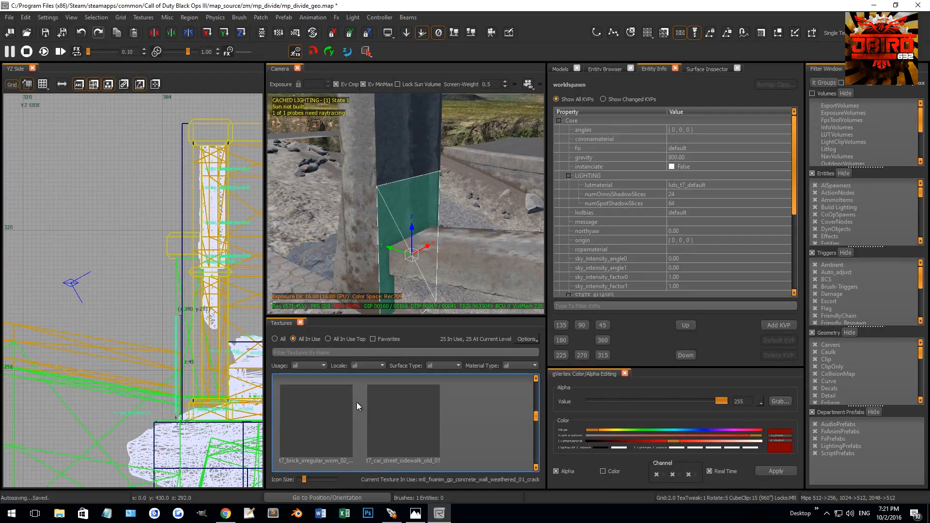
Apply the t7_mud_sludge_wet_01_reveal texture to the pillar's terrain patch
scroll(358, 412, "down", 2)
scroll(325, 427, "down", 2)
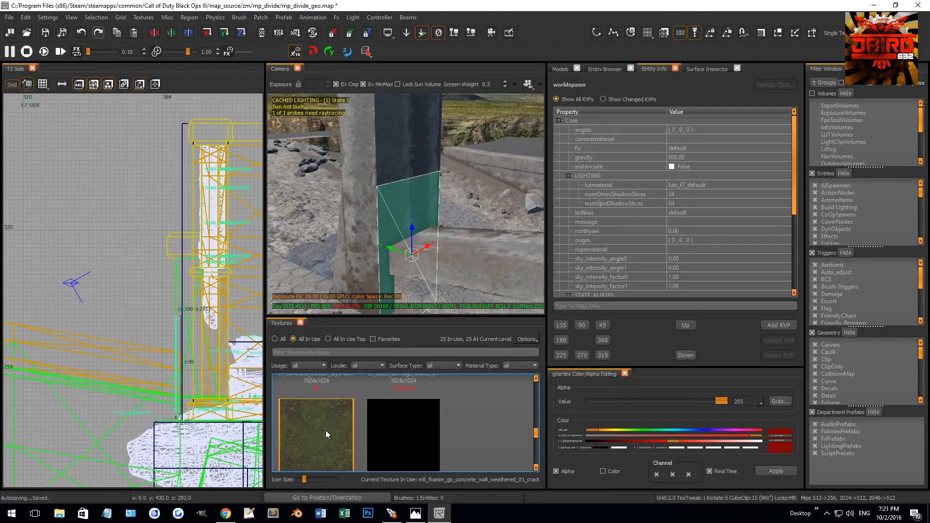
scroll(327, 432, "down", 2)
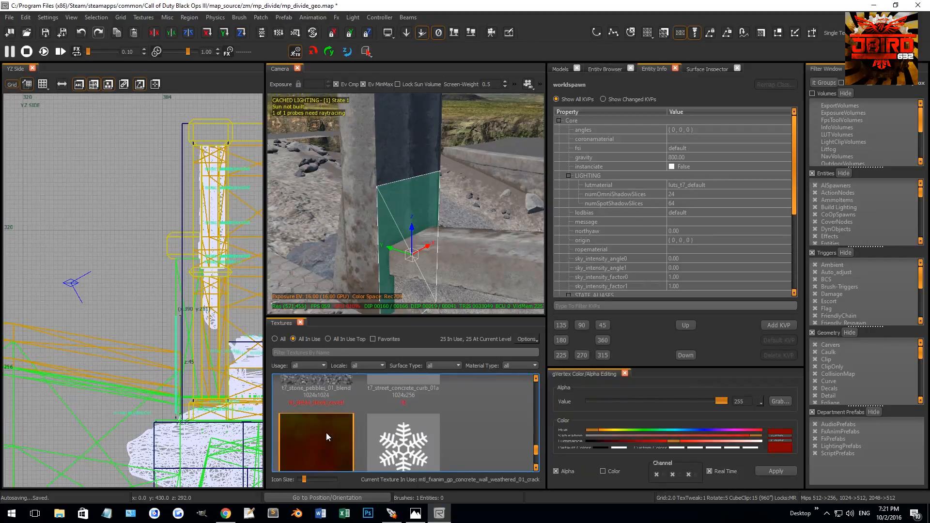
scroll(327, 435, "down", 2)
scroll(330, 434, "up", 1)
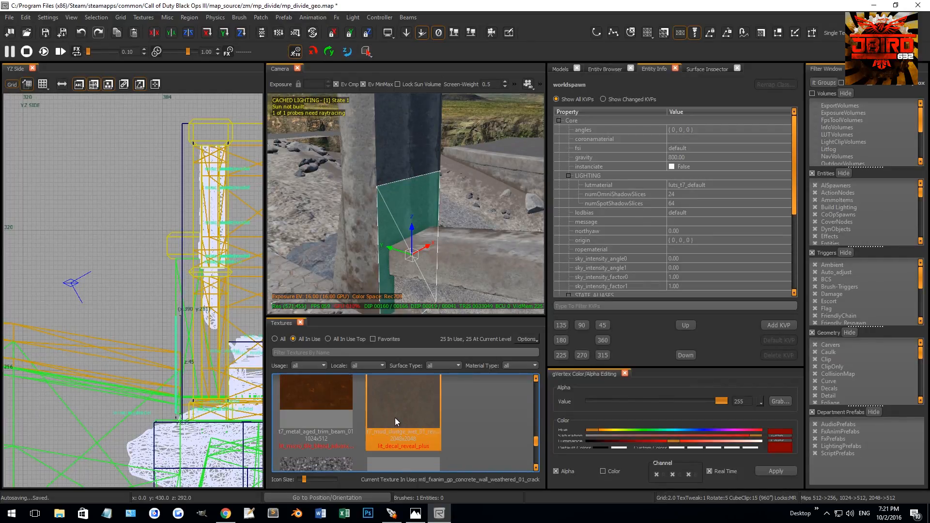
left_click(395, 420)
Raise the mud patch's top vertices by 16 units and set their alpha to 0
key("v")
left_click(421, 174)
right_click_drag(421, 175, 482, 223)
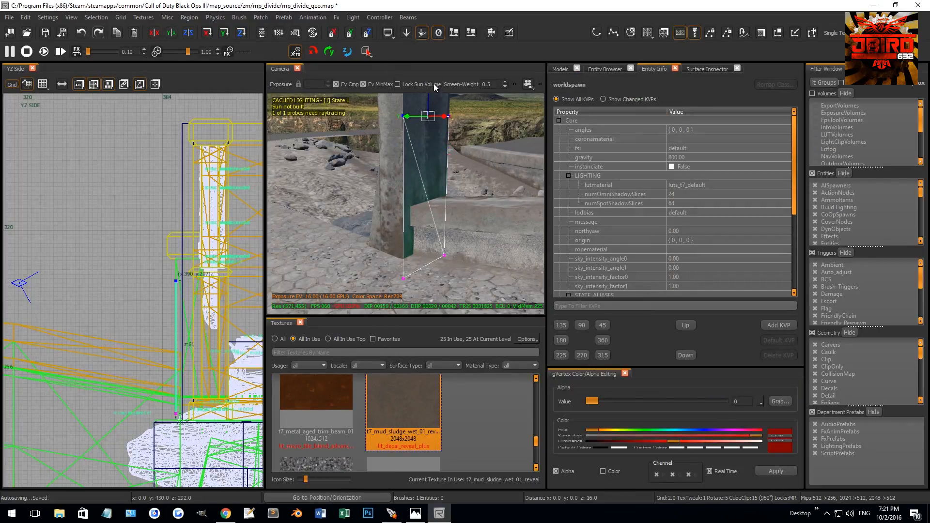
Apply Natural texture mapping to the pillar's mud patch and make the patch non-colliding
key("s")
left_click(615, 209)
right_click_drag(502, 211, 444, 208)
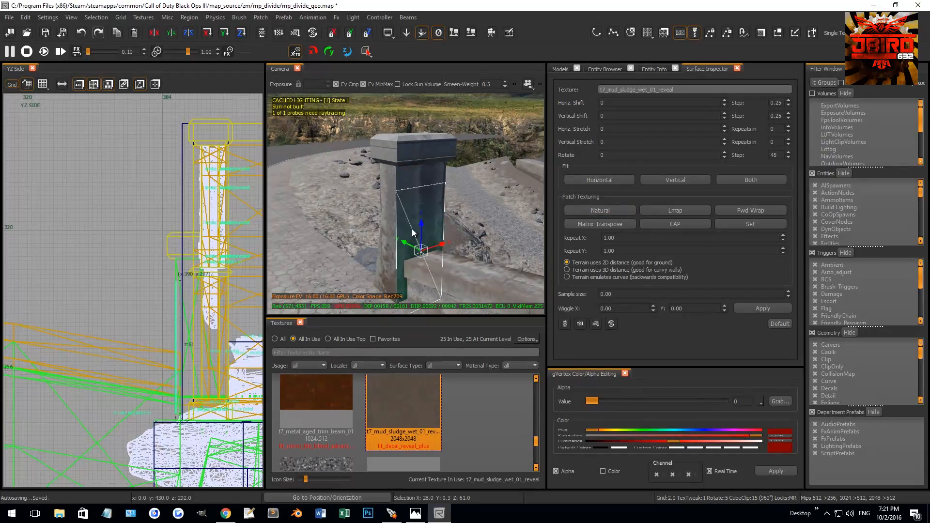
right_click(151, 238)
left_click(187, 309)
key("Escape")
right_click_drag(388, 218, 432, 236)
left_click(433, 211, "ctrl+shift")
key("Escape")
left_click(428, 214, "shift")
key("Escape")
Open the stacked road, curb and sidewalk patches for vertex editing and pick the shared vertices along the road's edge
right_click_drag(333, 203, 409, 222)
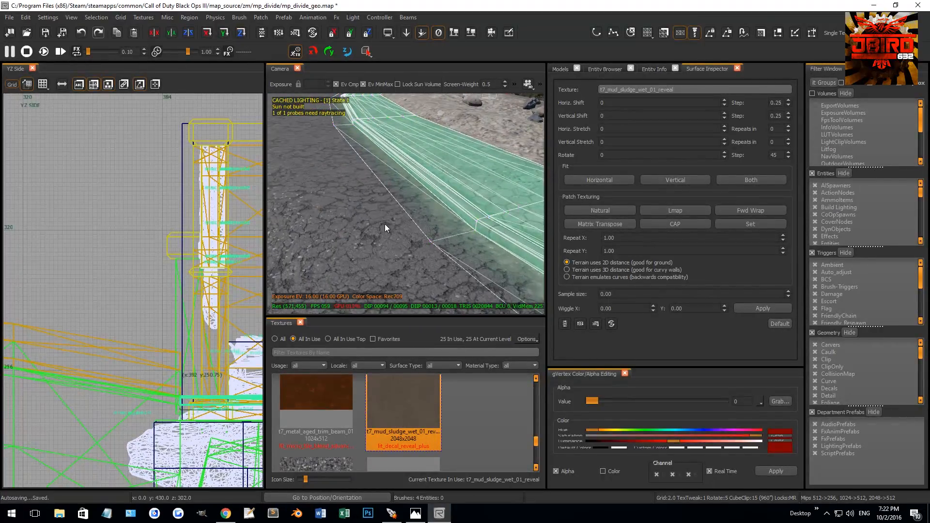
right_click_drag(334, 223, 373, 223)
key("v")
left_click(470, 237)
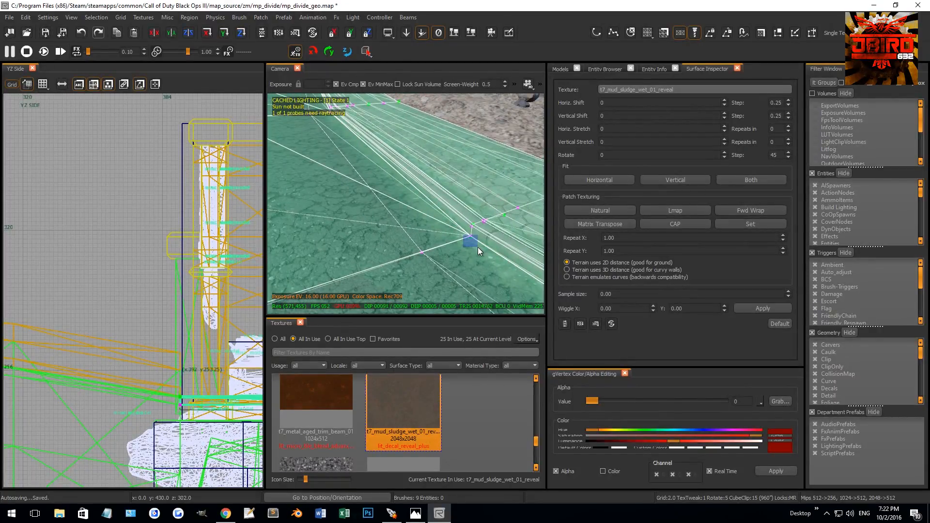
mouse_move(464, 249)
right_mouse_down()
mouse_move(489, 259)
mouse_move(470, 252)
mouse_move(469, 234)
mouse_move(455, 234)
right_mouse_up()
left_click(493, 249)
right_click_drag(447, 171, 471, 161)
Select further overlapping vertices of the stacked patches across the sidewalk and along the curb
left_click_drag(440, 179, 469, 201)
right_click_drag(469, 202, 443, 204)
right_click_drag(444, 238, 485, 247)
mouse_move(417, 219)
right_mouse_down()
mouse_move(369, 228)
mouse_move(418, 219)
right_mouse_up()
scroll(417, 218, "up", 2)
left_click_drag(405, 196, 439, 221)
right_click_drag(403, 219, 513, 223)
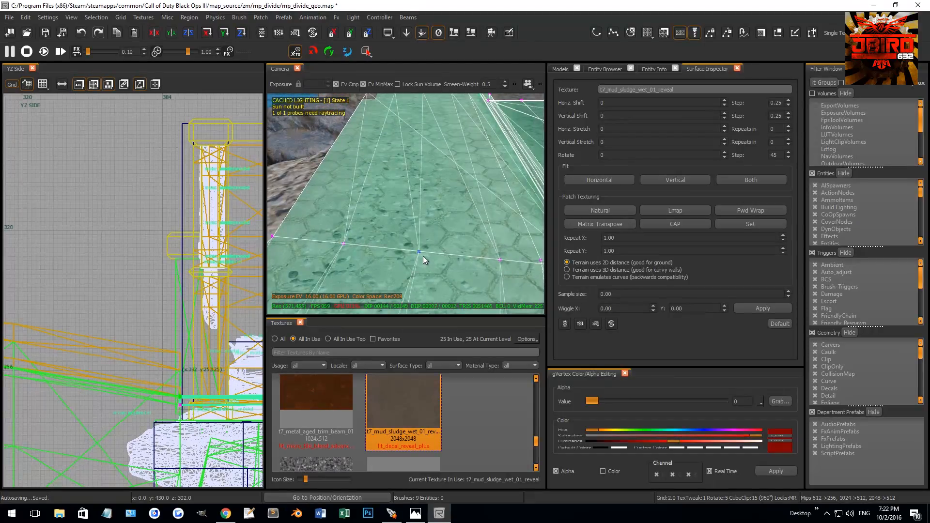
right_click_drag(437, 220, 435, 175)
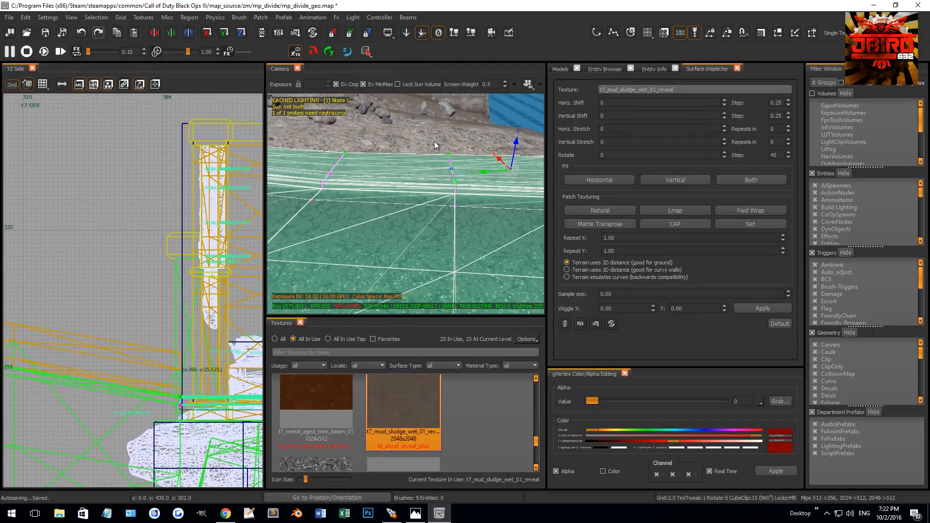
left_click_drag(473, 218, 473, 219)
Try shifting the selected patch vertices in the top view, undo the moves and clear the selection
scroll(236, 270, "down", 3)
key("ctrl+Tab")
scroll(209, 261, "down", 2)
scroll(190, 303, "up", 1)
left_click_drag(190, 302, 208, 297)
key("ctrl+z")
right_click_drag(384, 238, 403, 235)
right_click_drag(412, 203, 383, 221)
left_click_drag(132, 271, 42, 308)
right_click_drag(132, 266, 195, 243)
scroll(141, 259, "down", 1)
key("ctrl+z")
right_click_drag(315, 246, 330, 236)
key("Escape")
Examine the road's stacked layers by selecting and hiding the pebble blend, crack decal, mud sludge and damaged asphalt patches in turn
left_click(355, 241, "shift")
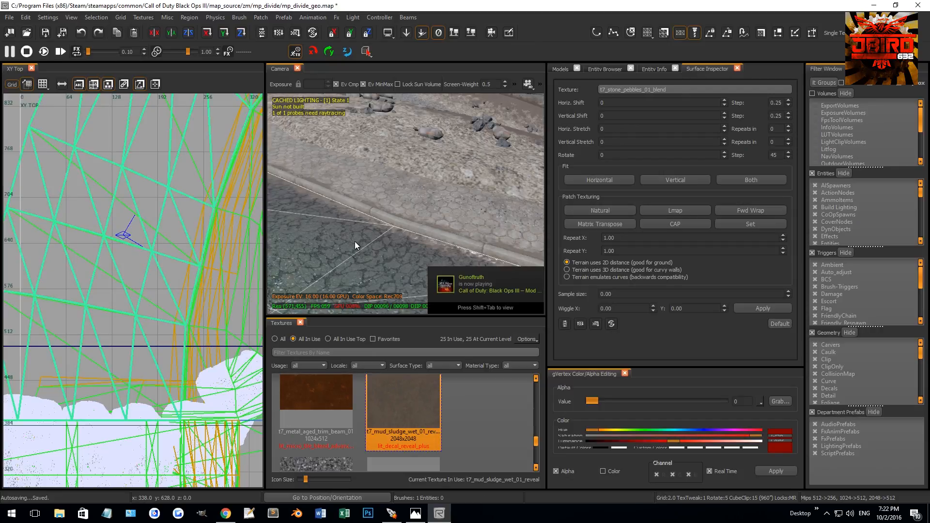
key("h")
left_click(356, 240, "shift")
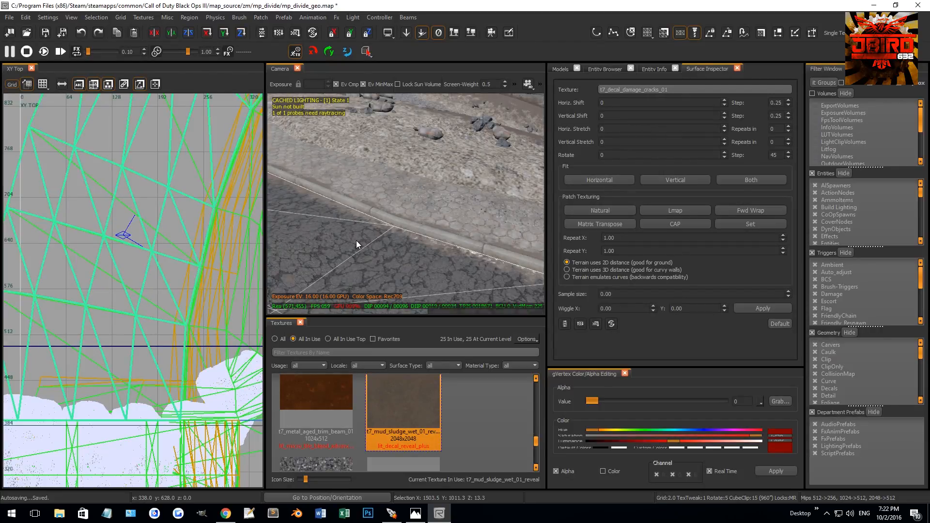
key("h")
left_click(356, 241, "shift")
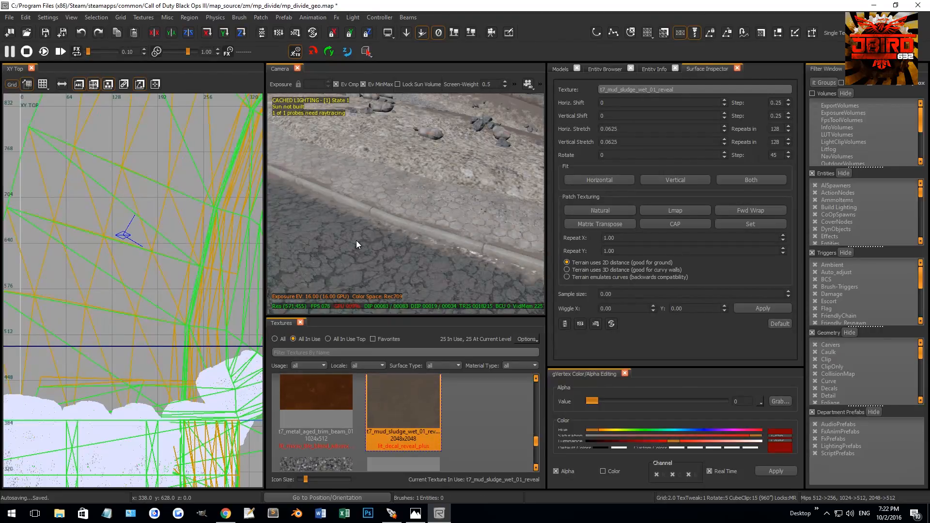
left_click(359, 234, "shift")
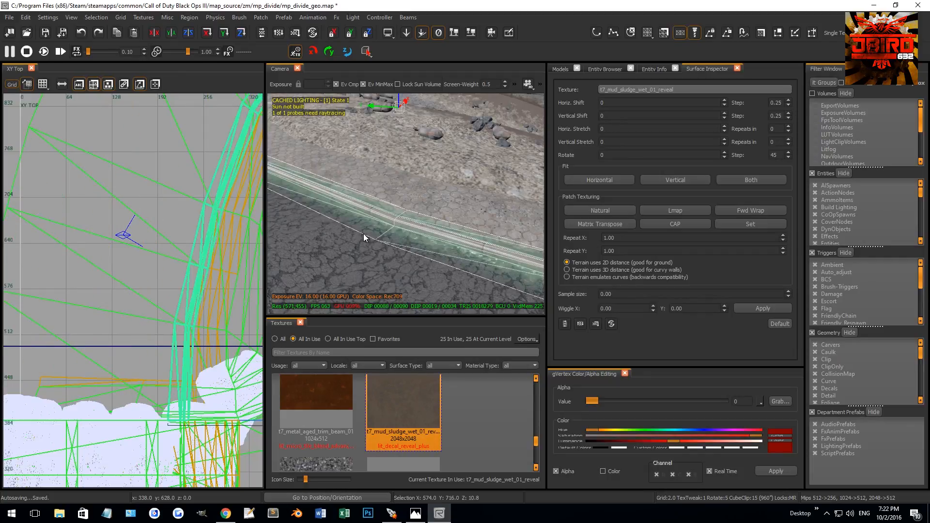
left_click(357, 248, "shift")
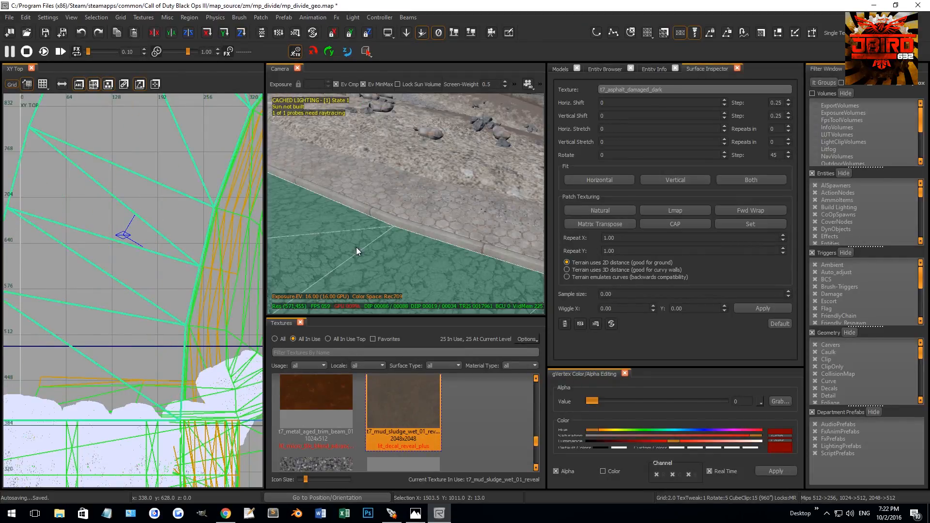
key("Escape")
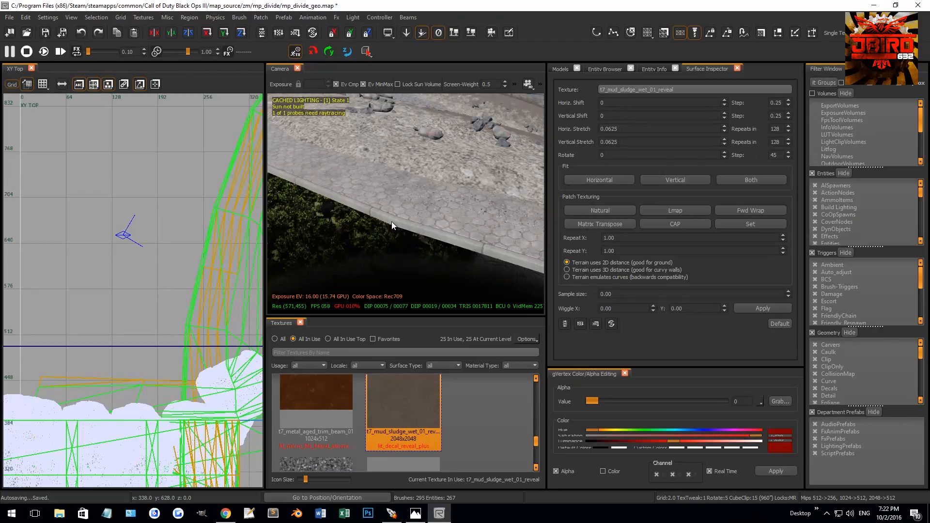
Examine the layers beneath the sidewalk and curb by hiding their patches one by one, and restore all hidden geometry
left_click(392, 222, "shift")
key("h")
left_click(398, 217, "shift")
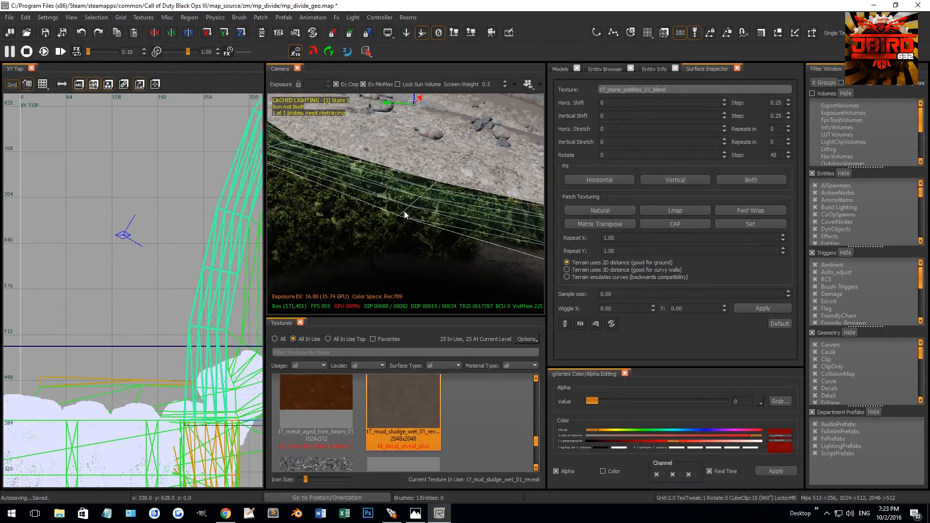
key("h")
key("shift+h")
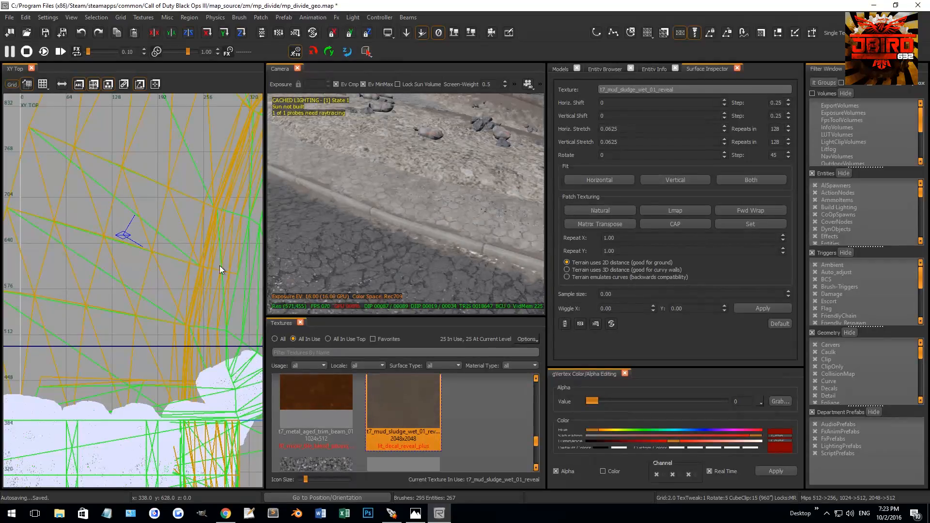
Select the road, curb and sidewalk terrain patches along the bend and show their vertices for editing
left_click(483, 196, "shift")
left_click(439, 216, "shift")
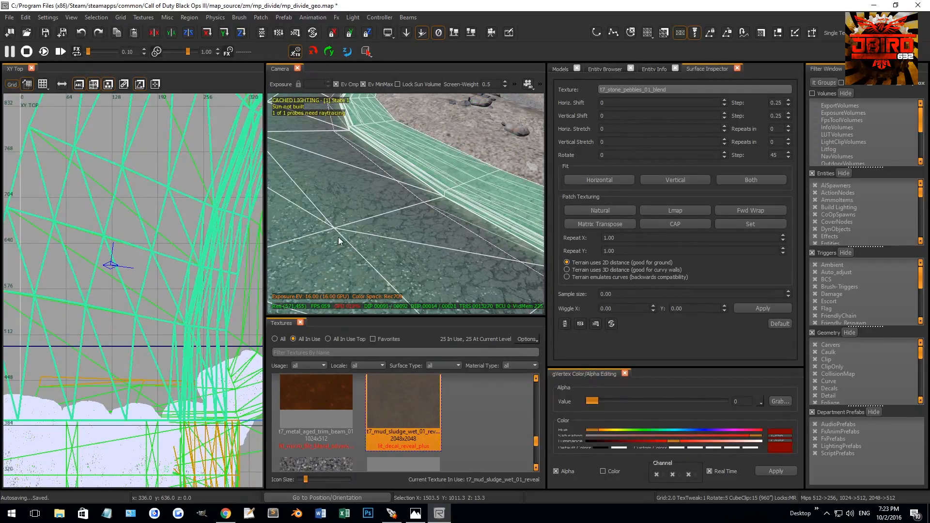
right_click_drag(486, 231, 378, 213)
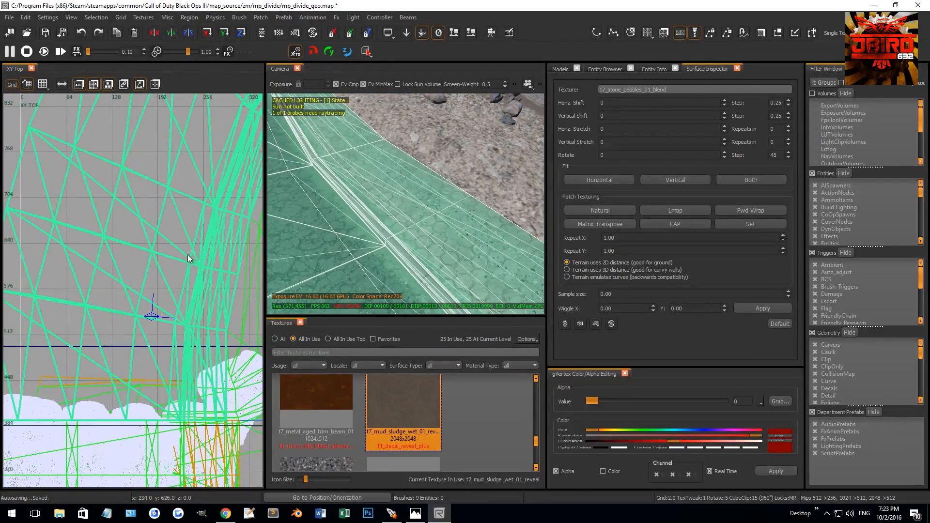
key("v")
right_click_drag(216, 250, 204, 254)
left_click_drag(153, 253, 226, 292)
right_click_drag(339, 243, 366, 192)
key("ctrl+z")
key("v")
right_click_drag(357, 130, 418, 187)
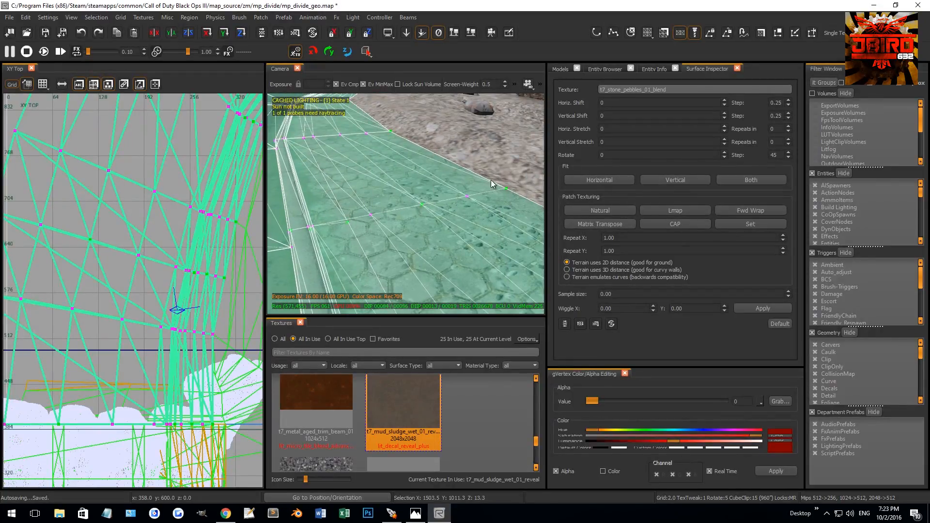
Try to move the vertices on the sidewalk's outer edge, then undo that move
mouse_move(475, 181)
right_mouse_down()
mouse_move(431, 162)
mouse_move(432, 177)
right_mouse_up()
left_click_drag(455, 186, 486, 204, "shift")
right_click_drag(486, 205, 473, 205)
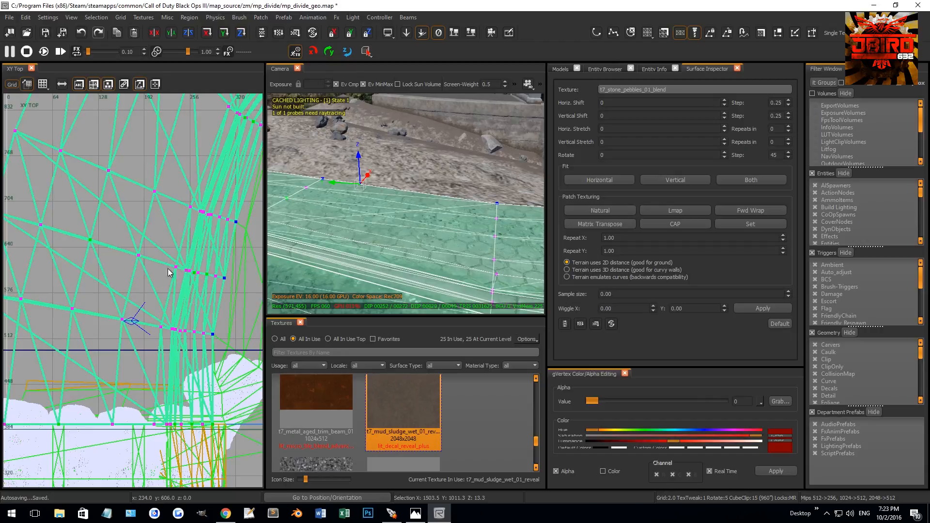
left_click_drag(225, 282, 227, 287)
mouse_move(226, 286)
left_mouse_down()
mouse_move(205, 278)
mouse_move(245, 305)
mouse_move(234, 270)
mouse_move(229, 281)
left_mouse_up()
key("ctrl+z")
Select one cross row of curb and sidewalk vertices and shift it slightly to reshape the bend
right_click_drag(223, 279, 191, 270)
left_click_drag(133, 249, 174, 278)
scroll(182, 266, "up", 3)
left_click(177, 278)
right_click_drag(195, 263, 176, 266)
Add the dirt patch to the selection and close its gap with the sidewalk by joining their edge vertices
right_click_drag(302, 238, 387, 210)
key("v")
left_click(380, 214, "shift")
key("v")
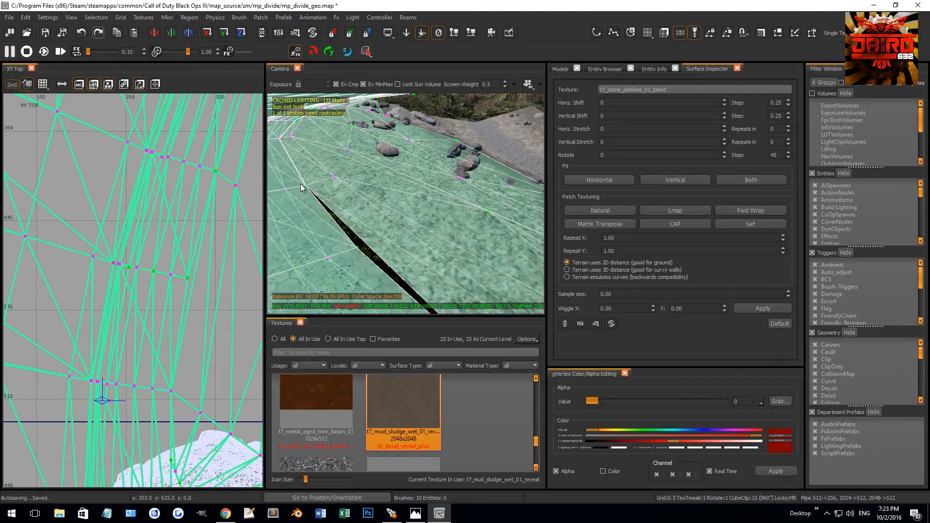
left_click_drag(314, 197, 315, 197, "shift")
right_click_drag(315, 197, 359, 217)
left_click_drag(416, 242, 467, 279, "shift")
key("shift+x")
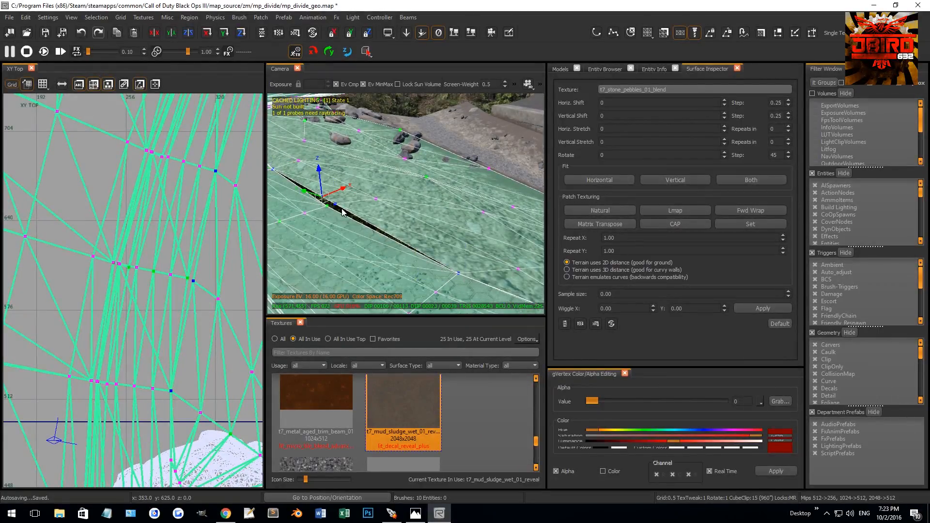
key("w")
Select the cross rows of curb and sidewalk vertices one after another further along the bend
right_click_drag(356, 224, 421, 194)
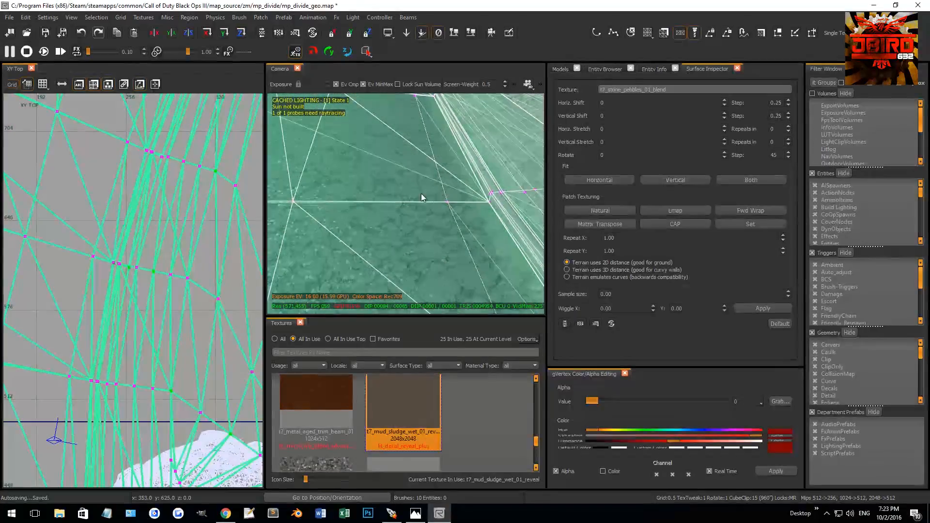
right_click_drag(490, 210, 412, 156)
left_click(398, 152)
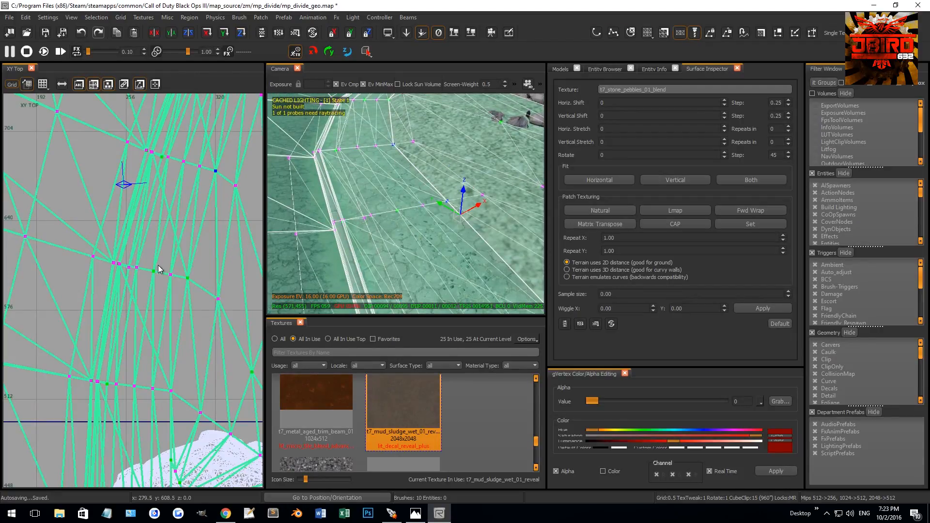
left_click_drag(78, 246, 196, 306)
scroll(196, 306, "down", 3)
right_click_drag(162, 316, 118, 351)
mouse_move(355, 222)
right_mouse_down()
mouse_move(357, 186)
mouse_move(342, 183)
mouse_move(354, 224)
right_mouse_up()
right_click_drag(139, 197, 115, 225)
scroll(115, 225, "up", 1)
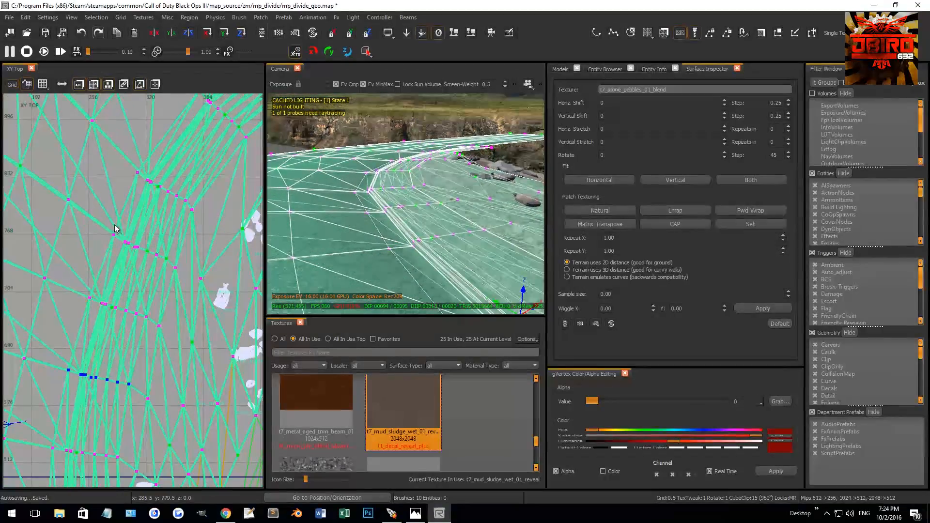
left_click_drag(87, 222, 159, 273)
left_click_drag(73, 281, 171, 336)
right_click_drag(171, 336, 139, 387)
Select the vertices on the shared edge between the sidewalk and the dirt around the bend
mouse_move(354, 209)
right_mouse_down()
mouse_move(456, 254)
mouse_move(446, 209)
mouse_move(437, 204)
mouse_move(442, 217)
mouse_move(414, 158)
right_mouse_up()
left_click(440, 221, "shift")
key("Insert")
left_click_drag(412, 144, 412, 145)
right_click_drag(412, 145, 429, 149)
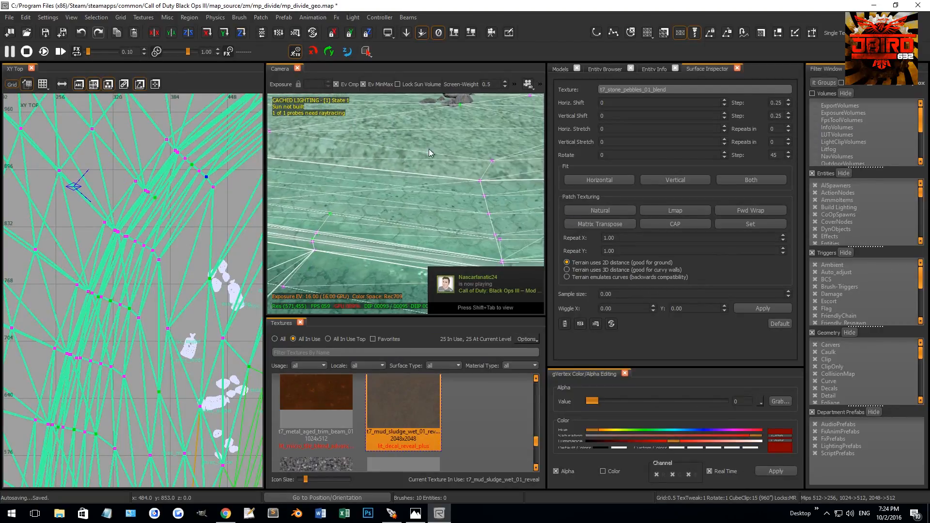
left_click(368, 186, "shift")
Select the cross row of vertices at the middle of the bend and shift it outward toward the dirt
right_click_drag(192, 194, 191, 220)
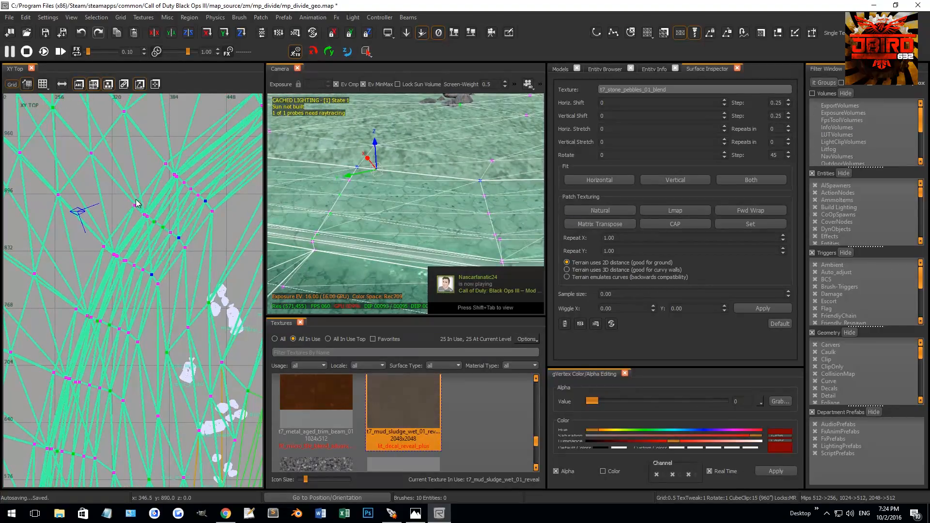
left_click_drag(153, 230, 164, 233)
scroll(162, 232, "up", 2)
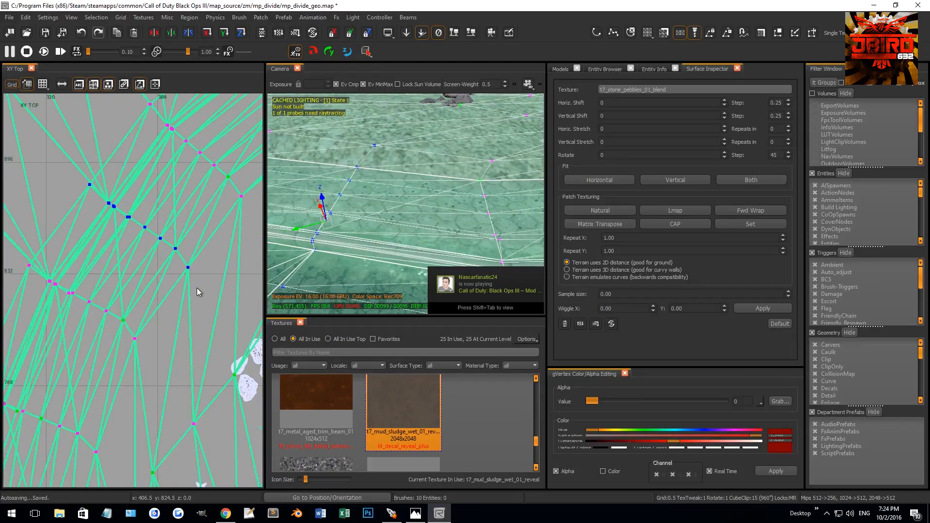
scroll(181, 281, "down", 4)
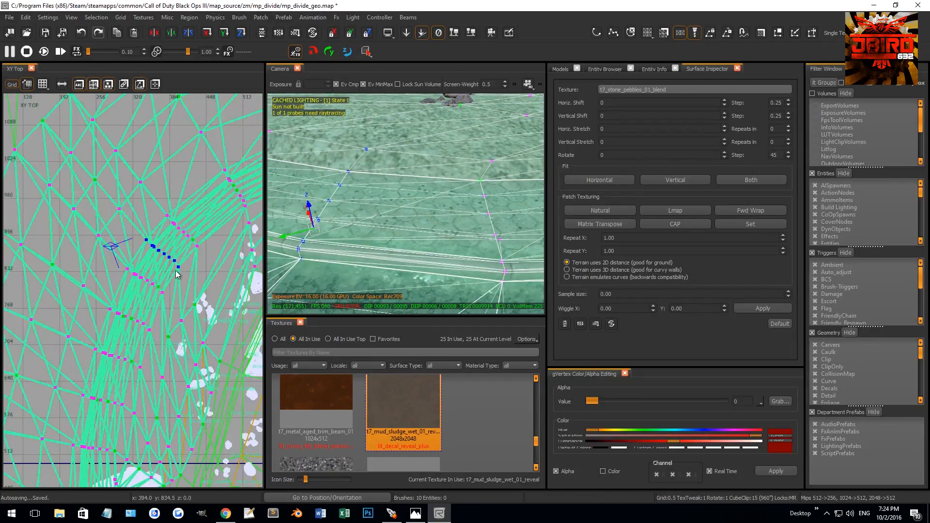
Clear the selection and reselect the road, curb, sidewalk and dirt patches further along the bend for vertex editing
right_click_drag(120, 356, 193, 237)
key("Escape")
right_click_drag(393, 197, 480, 189)
left_click_drag(480, 189, 402, 186, "shift")
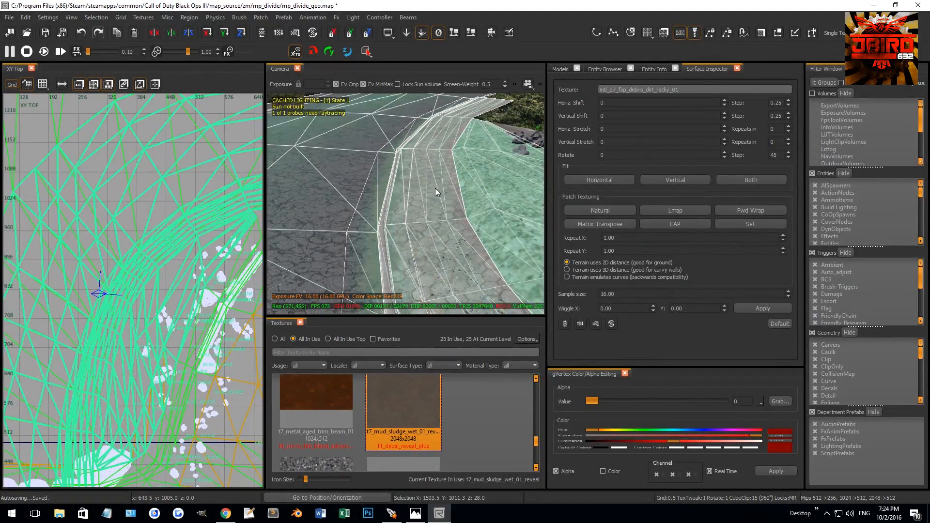
key("space")
right_click_drag(385, 205, 391, 176)
mouse_move(334, 173)
right_mouse_down()
mouse_move(380, 192)
mouse_move(418, 179)
mouse_move(509, 266)
mouse_move(421, 231)
right_mouse_up()
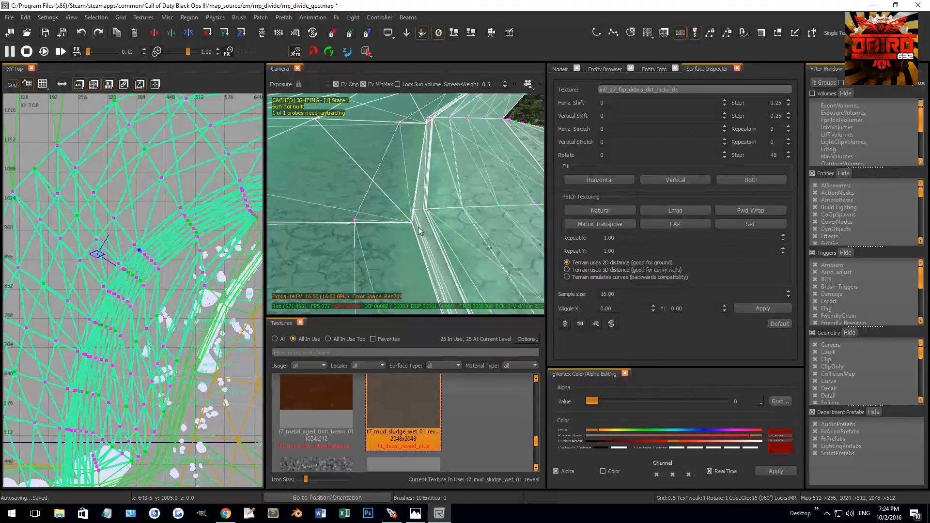
Select the sidewalk's outer edge vertices with their cross row and reposition that row on the bend
left_click_drag(420, 229, 423, 228, "shift")
right_click_drag(423, 218, 425, 213)
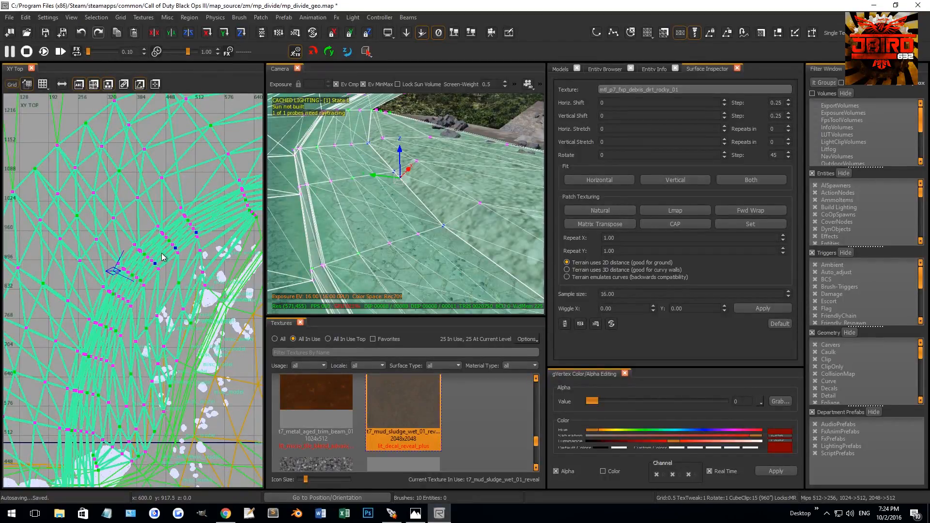
scroll(122, 235, "up", 4)
scroll(122, 234, "up", 1)
left_click_drag(121, 215, 173, 268, "shift")
scroll(161, 274, "up", 2)
left_click_drag(187, 314, 171, 307)
scroll(170, 308, "down", 4)
right_click_drag(165, 296, 159, 303)
Select the following edge vertices where the sidewalk meets the dirt at the far part of the bend
right_click_drag(173, 257, 86, 276)
right_click_drag(381, 188, 415, 222)
right_click(415, 222, "shift")
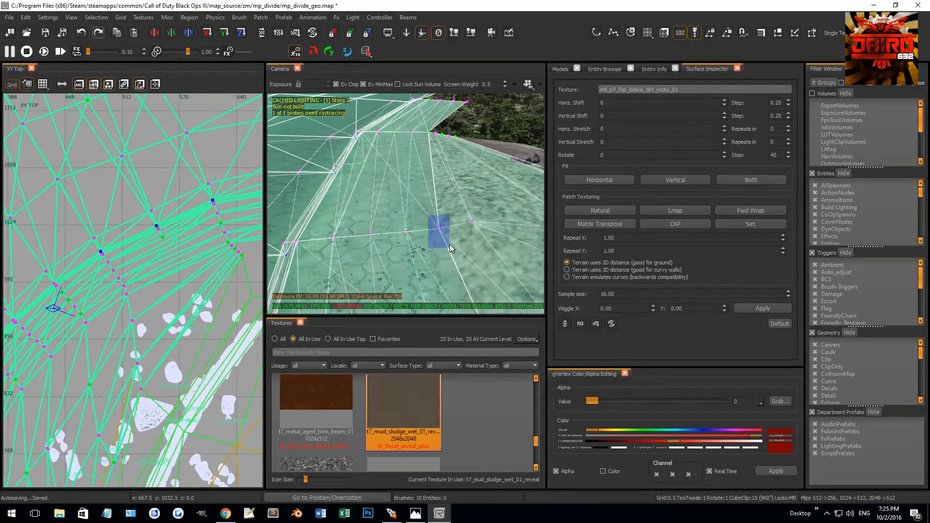
left_click_drag(450, 245, 451, 246)
right_click_drag(454, 178, 455, 179)
left_click_drag(457, 165, 459, 167, "shift")
right_click(469, 219, "shift")
right_click_drag(182, 244, 182, 244)
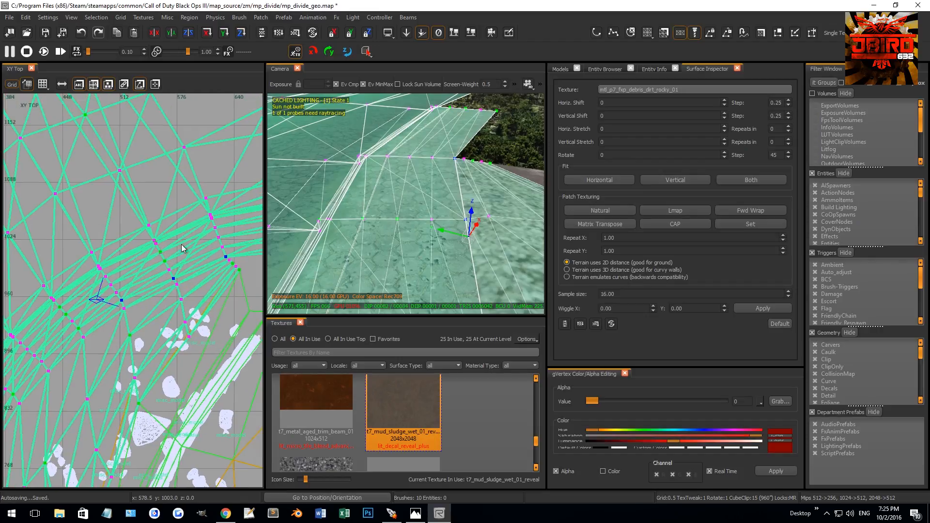
Adjust the cross row of curb and sidewalk vertices there and clear the selection
scroll(181, 245, "up", 2)
left_click_drag(104, 191, 187, 314)
right_click_drag(409, 198, 443, 152)
key("Escape")
key("Escape")
Create a narrow terrain strip from the dirt patch along its edge bordering the sidewalk
left_click(440, 142, "shift")
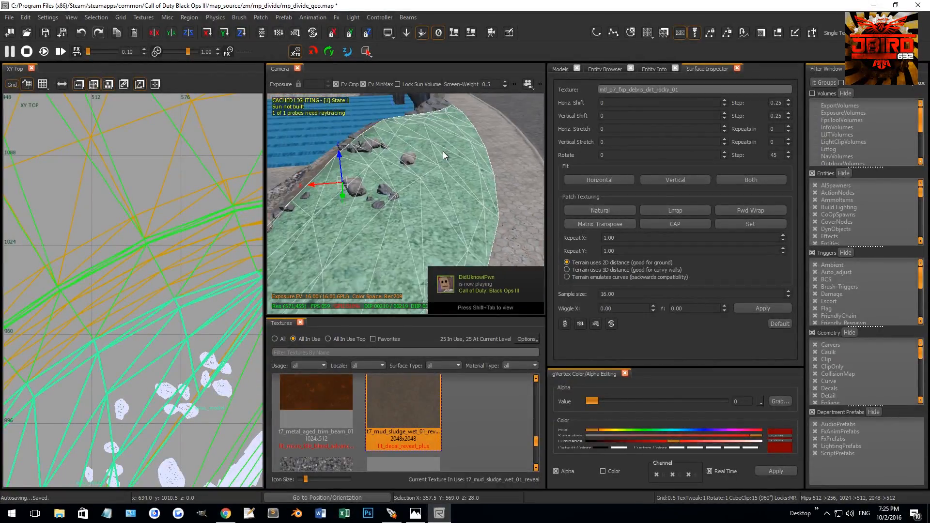
left_click(360, 136, "shift")
key("v")
key("ctrl+KP_Subtract")
right_click_drag(414, 157, 414, 157)
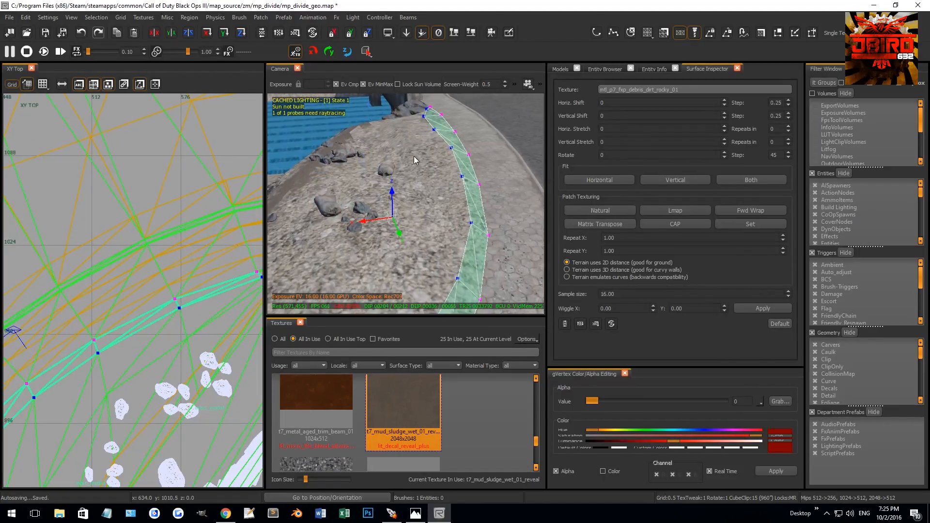
Apply t7_mud_sludge_wet_01_reveal to the dirt strip and set its dirt-side vertices' alpha to 0
left_click(431, 393)
left_click(472, 226, "alt")
key("g")
key("g")
left_click_drag(595, 402, 487, 376)
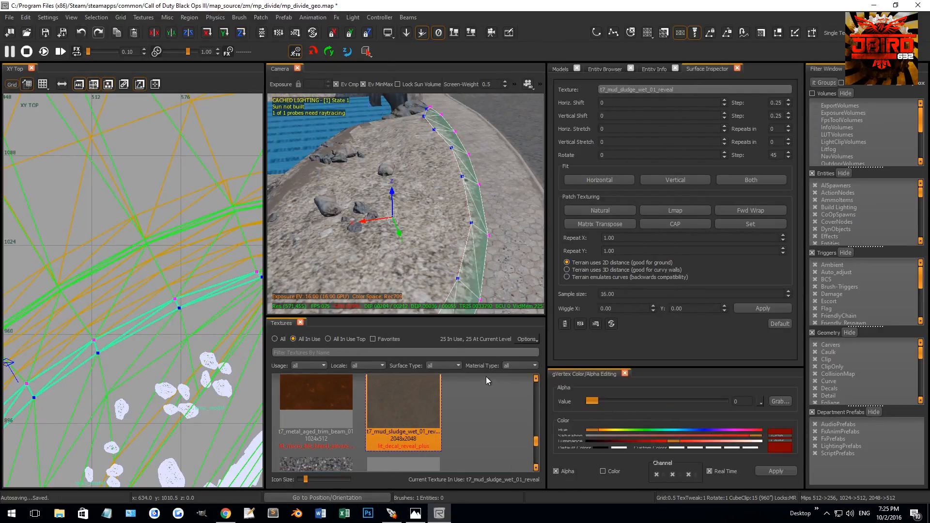
Set the alpha of the strip's sidewalk-side vertices to 220 and make the strip non-colliding
key("g")
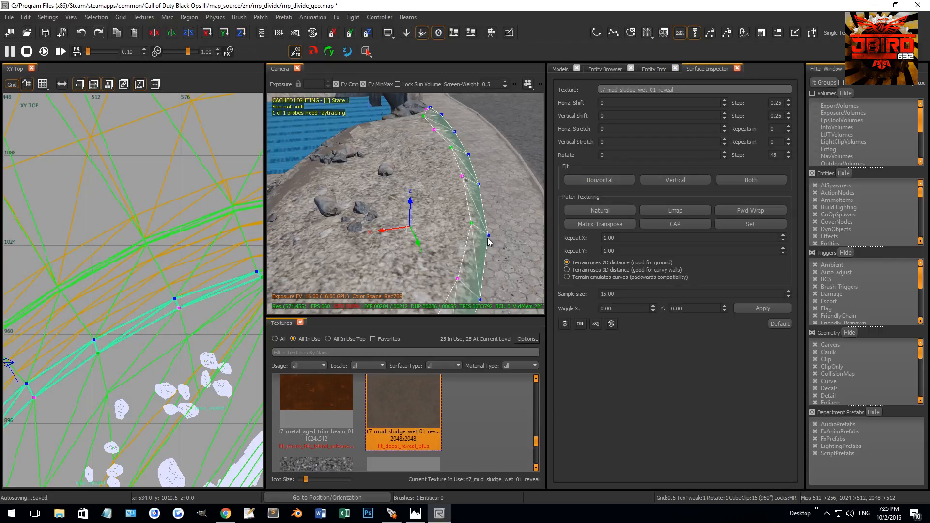
key("g")
left_click_drag(593, 402, 613, 401)
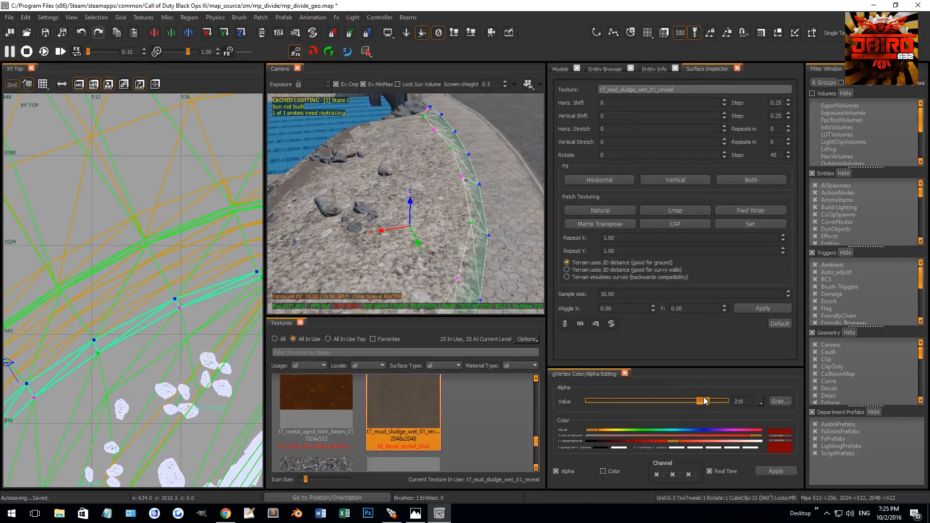
type("220")
key("Return")
right_click_drag(417, 266, 417, 266)
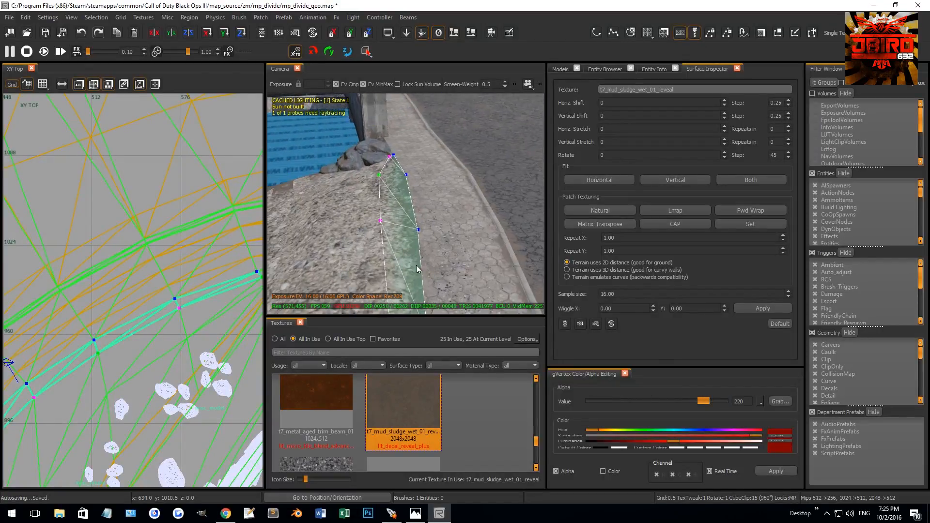
right_click(197, 221)
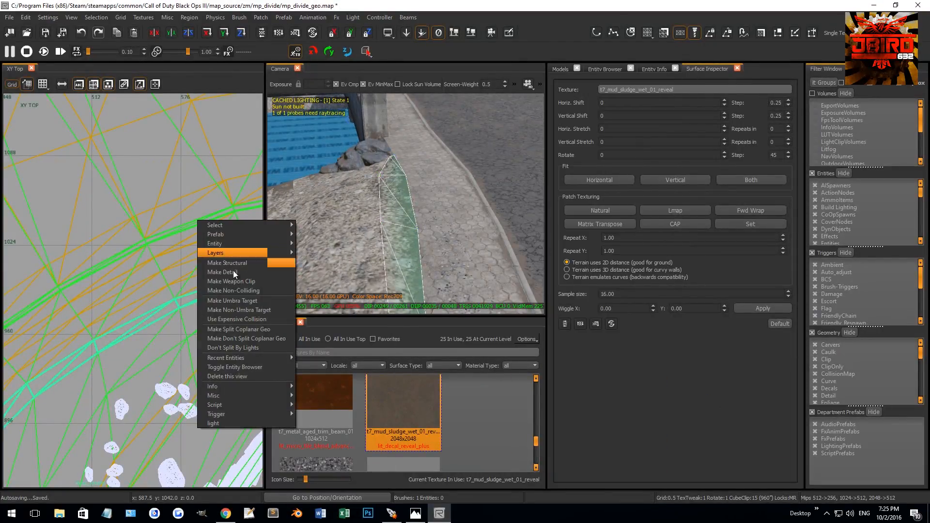
left_click(252, 291)
left_click(441, 209, "shift")
right_click_drag(438, 213, 418, 159)
key("BackSpace")
left_click(431, 205, "shift")
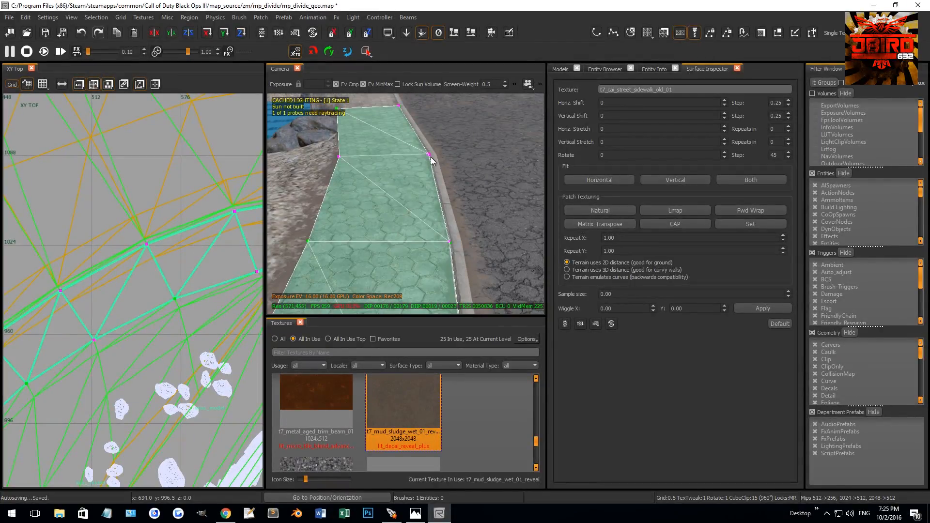
left_click(430, 155)
right_click_drag(441, 205, 434, 170)
left_click_drag(284, 158, 535, 232)
right_click_drag(478, 232, 450, 224)
key("Escape")
left_click(451, 224, "shift")
key("v")
left_click_drag(332, 198, 504, 247)
right_click_drag(458, 229, 435, 210)
left_click_drag(435, 210, 548, 259)
left_click_drag(449, 205, 505, 232)
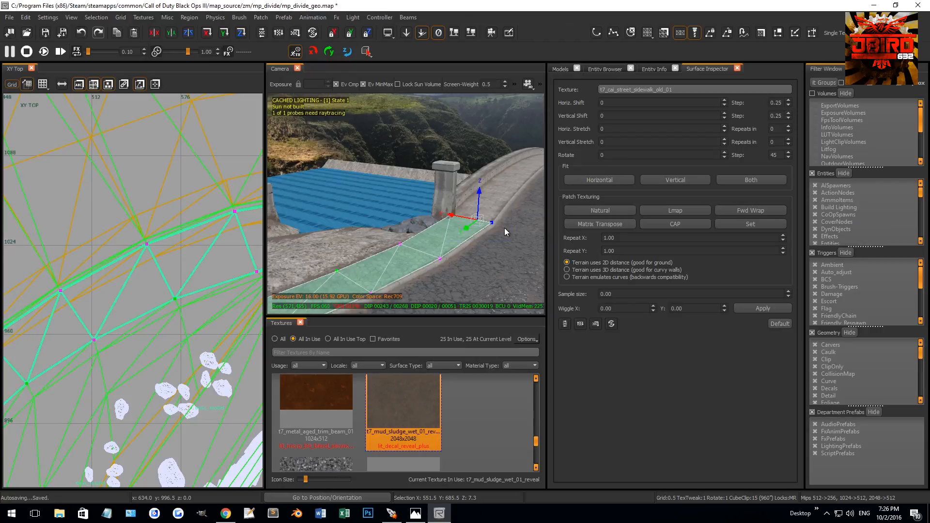
left_click_drag(440, 199, 520, 235)
right_click_drag(490, 240, 451, 247)
key("Escape")
key("Escape")
left_click(431, 254, "shift")
left_click_drag(431, 254, 420, 229)
key("BackSpace")
Create a narrow terrain strip from the sidewalk patch along its edge bordering the dirt
right_click_drag(419, 229, 391, 226)
left_click(359, 216, "shift")
key("v")
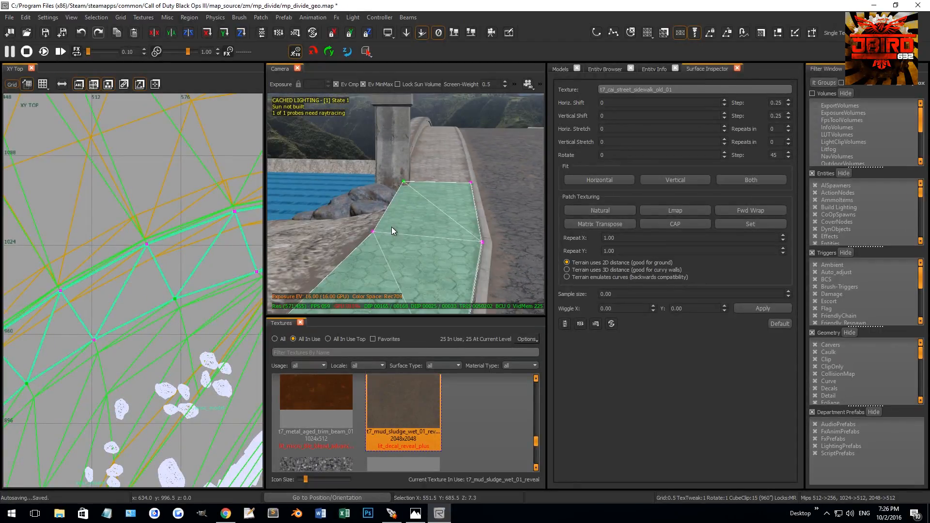
right_click_drag(456, 246, 470, 240)
key("v")
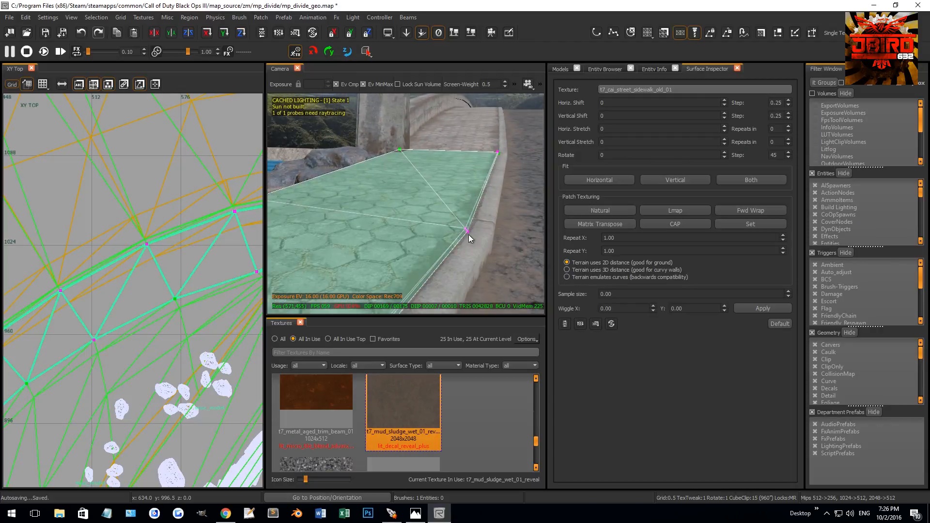
left_click_drag(468, 233, 469, 233)
right_click_drag(469, 234, 494, 243)
left_click_drag(373, 212, 518, 252)
left_click_drag(372, 216, 517, 228)
key("BackSpace")
key("BackSpace")
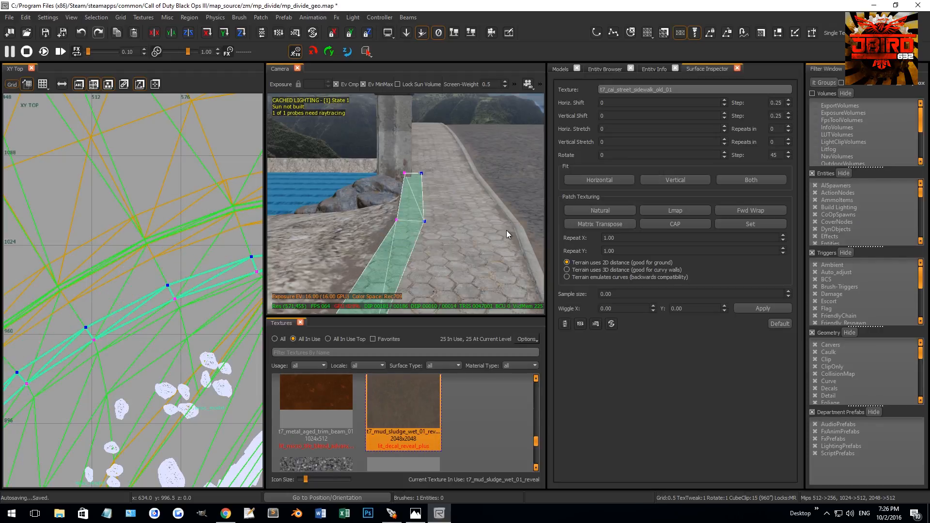
right_click_drag(507, 229, 481, 246)
key("v")
Apply t7_mud_sludge_wet_01_reveal to the sidewalk strip, set its dirt-side vertices' alpha to 220 and fade out the sidewalk side
left_click(399, 401)
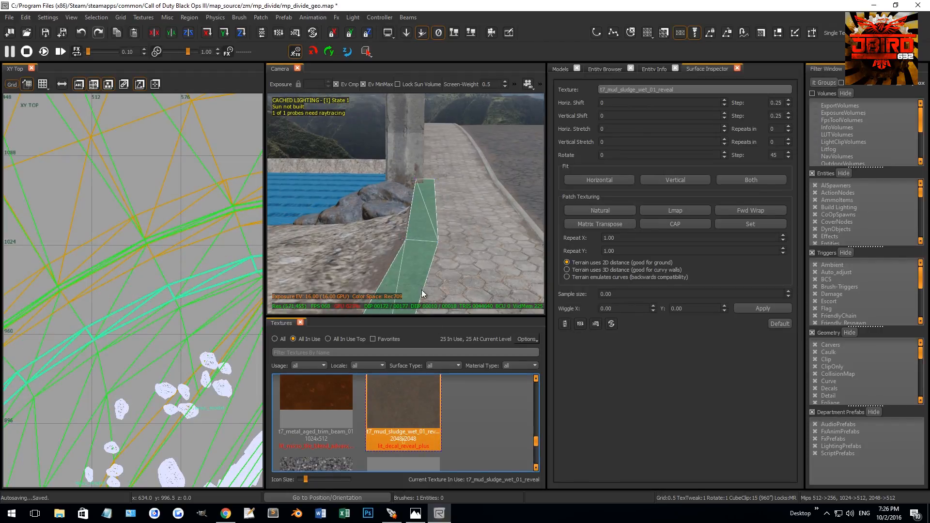
left_click(408, 238, "shift")
key("g")
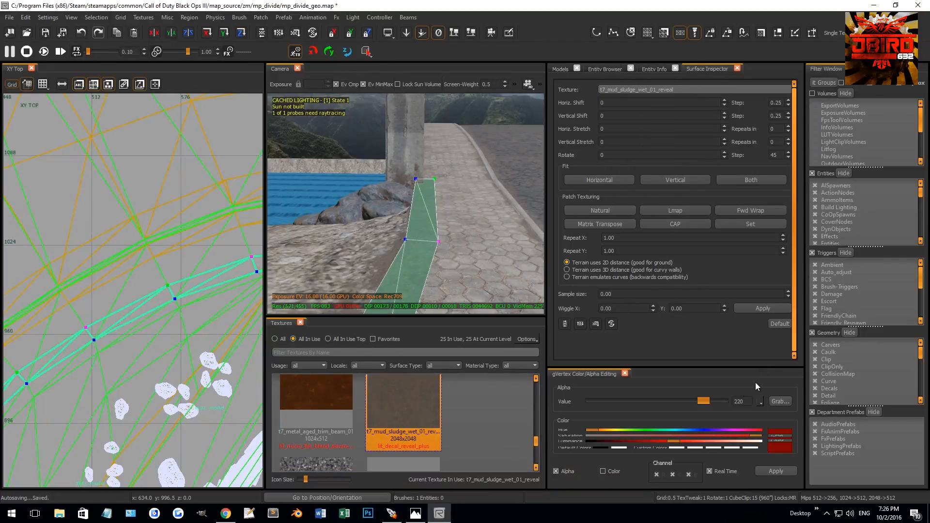
left_click(773, 470)
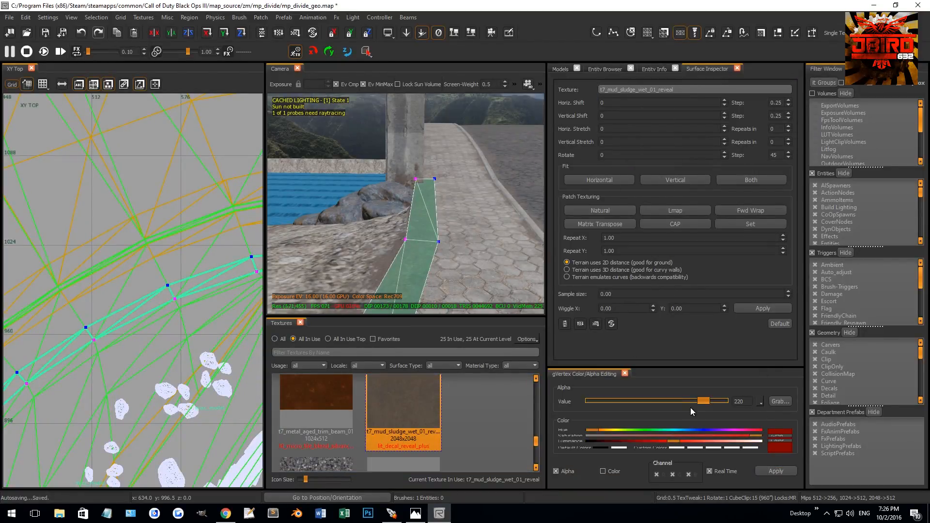
key("Escape")
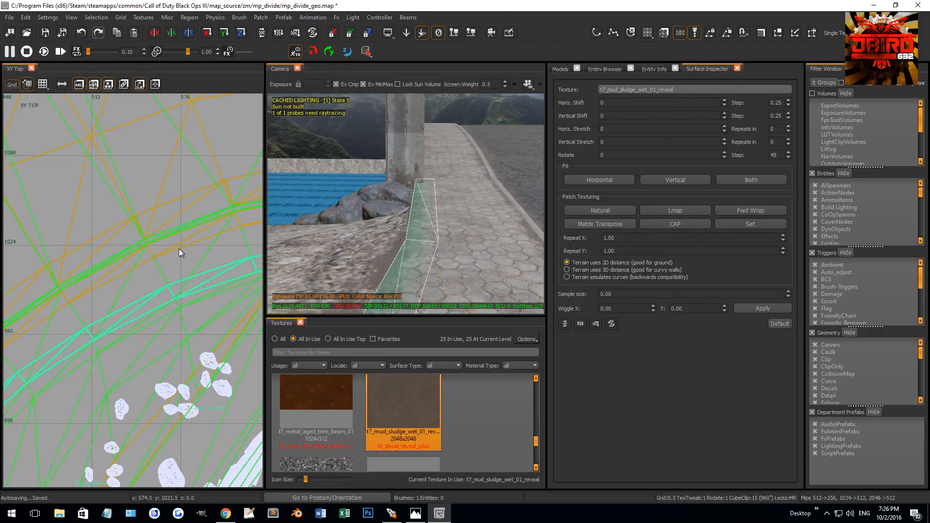
Make the mud strip on the sidewalk edge non-colliding and clear the selection
right_click(178, 249)
left_click(231, 321)
key("Escape")
right_click_drag(401, 243, 470, 238)
left_click(418, 219, "shift")
left_click(410, 219, "shift")
mouse_move(437, 223)
right_mouse_down()
mouse_move(485, 225)
mouse_move(447, 243)
mouse_move(466, 237)
mouse_move(468, 225)
mouse_move(423, 228)
right_mouse_up()
right_click(161, 219)
left_click(208, 291)
key("Escape")
Set the alpha of the middle vertices shared by the two mud strips along the sidewalk edge to 187, and save the map
right_click_drag(474, 190, 458, 229)
left_click(485, 245, "shift")
left_click(482, 249, "shift")
key("v")
left_click(488, 256)
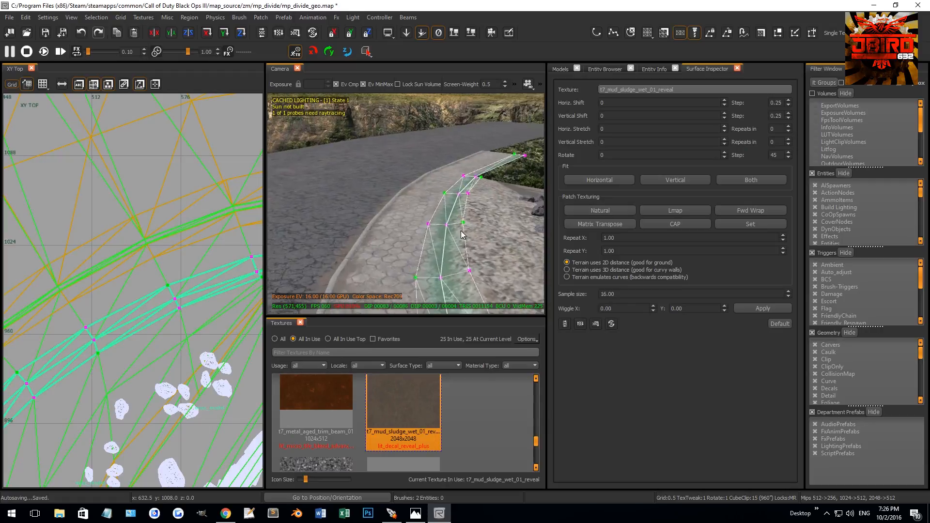
right_click_drag(446, 286, 461, 263)
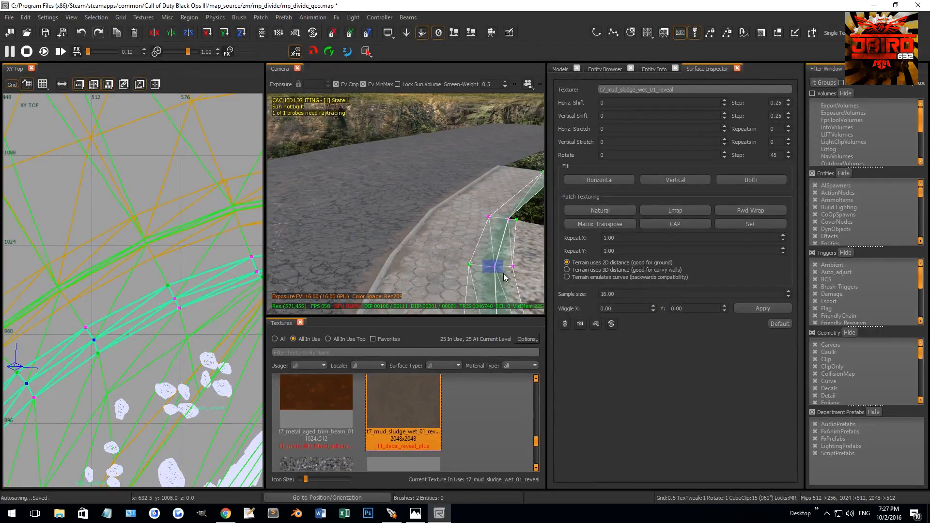
key("g")
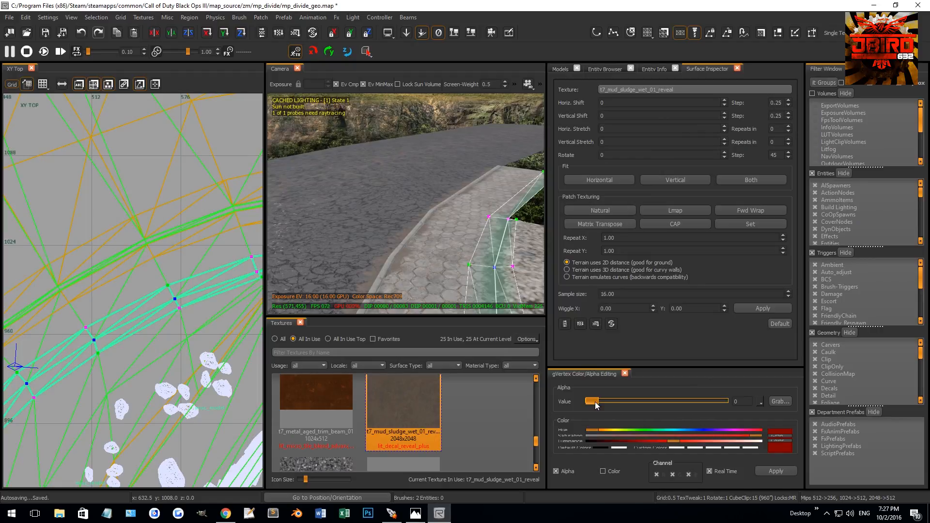
left_click_drag(595, 402, 619, 402)
key("Escape")
right_click_drag(468, 252, 489, 237)
key("ctrl+s")
Duplicate the loose debris rock cluster near the boulders and place the copy on open dirt closer to the sidewalk
left_click(485, 238, "shift")
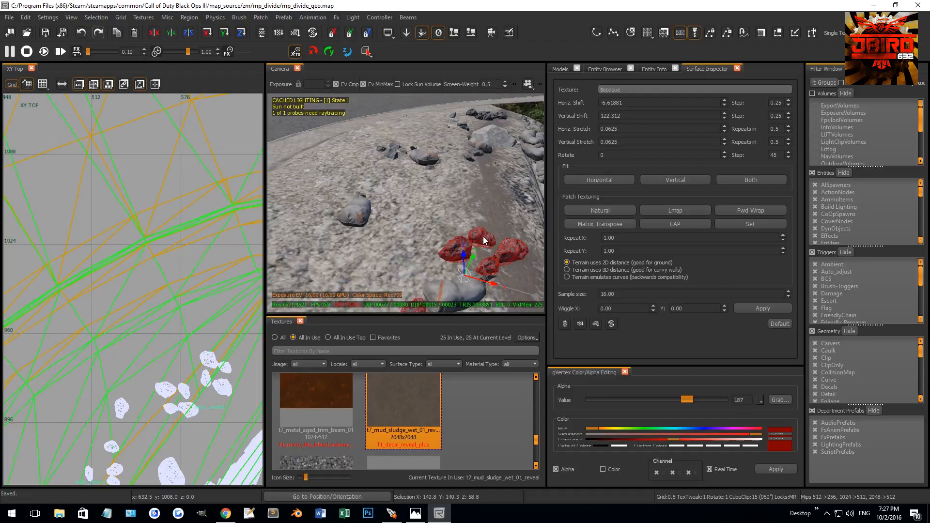
scroll(137, 291, "down", 4)
scroll(158, 311, "down", 4)
right_click_drag(105, 369, 114, 310)
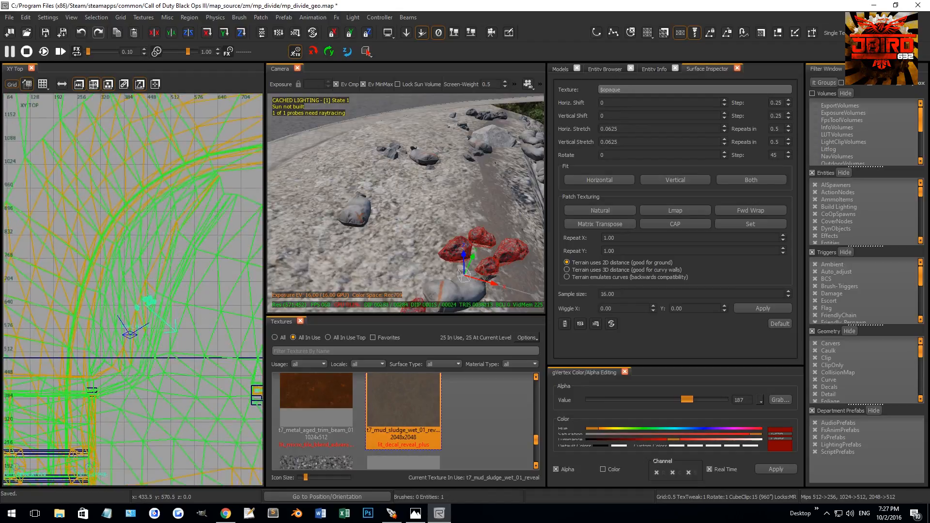
scroll(114, 311, "up", 2)
key("space")
left_click_drag(156, 316, 128, 301)
right_click_drag(449, 217, 440, 224)
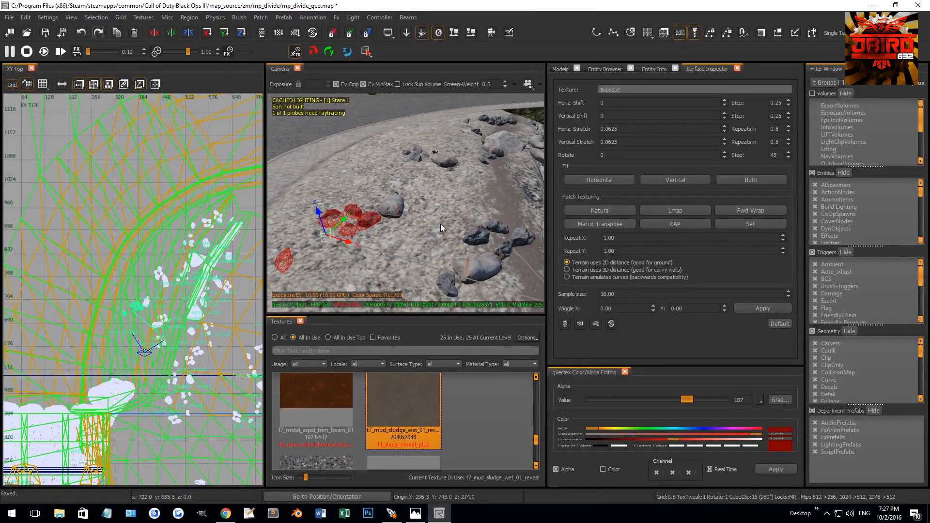
Set the model scale of the copied p7_debris_rocks_loose_03 cluster to 1.00
key("n")
left_click(688, 276)
type("1")
key("Return")
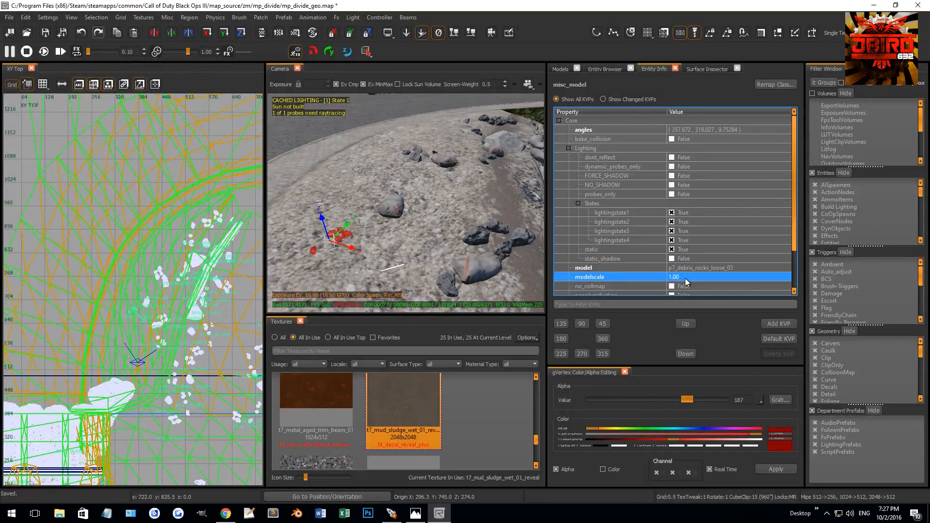
Move the small rock cluster across the dirt toward the sidewalk, raise it above the terrain and drop it to the ground
right_click(182, 252, "ctrl")
scroll(184, 301, "up", 2)
right_click_drag(178, 301, 211, 307)
left_click_drag(204, 327, 207, 305)
left_click_drag(328, 187, 315, 140)
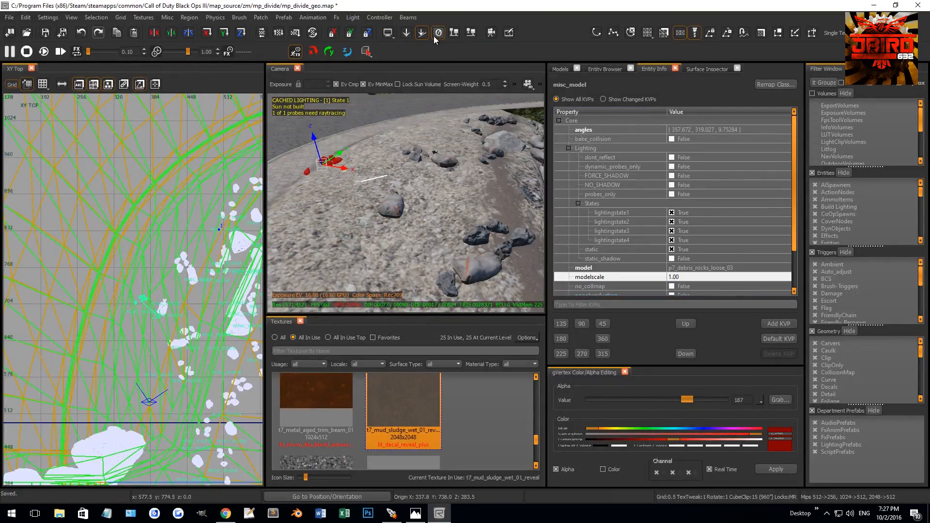
left_click(454, 36)
Place a copy of the small rock cluster beside the first one and drop it to the ground
right_click_drag(458, 126, 376, 185)
scroll(145, 313, "up", 3)
key("r")
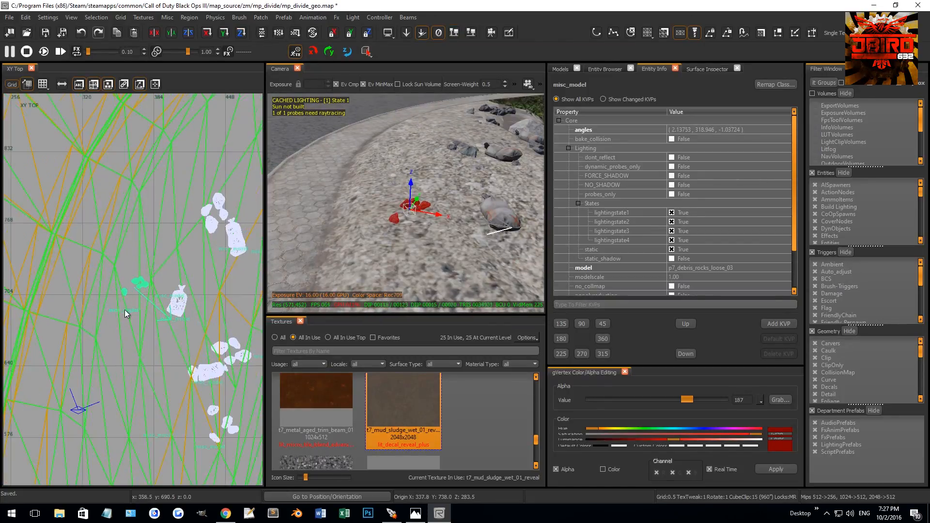
mouse_move(142, 268)
left_mouse_down()
mouse_move(146, 295)
mouse_move(179, 276)
mouse_move(182, 268)
mouse_move(150, 256)
left_mouse_up()
key("r")
left_click(450, 38)
Duplicate the small rock cluster again, rotate and move the copy to the sidewalk edge, and drop it to the ground
key("space")
key("r")
mouse_move(151, 256)
left_mouse_down()
mouse_move(152, 177)
mouse_move(131, 211)
left_mouse_up()
key("r")
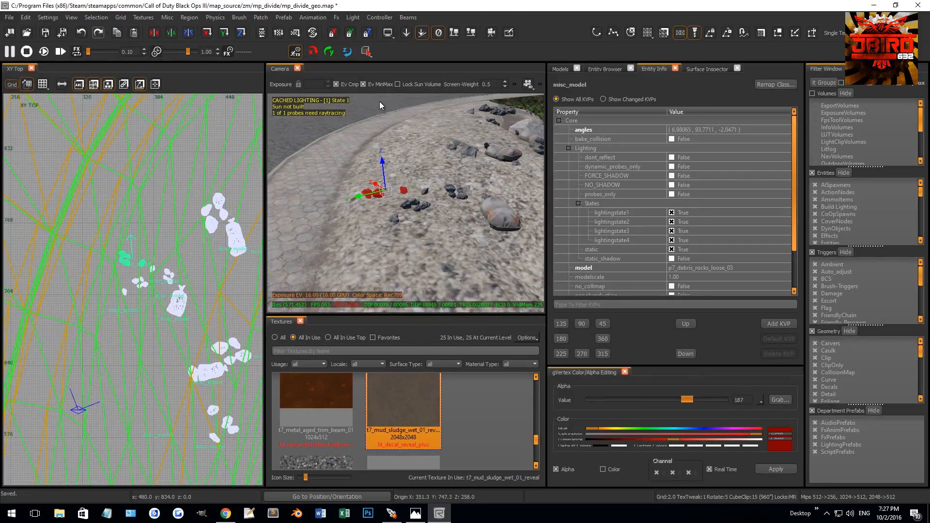
left_click(447, 35)
Duplicate several of the small rock clusters together, rotate and shift the copies farther along the sidewalk edge, and drop them to the ground
left_click(425, 191)
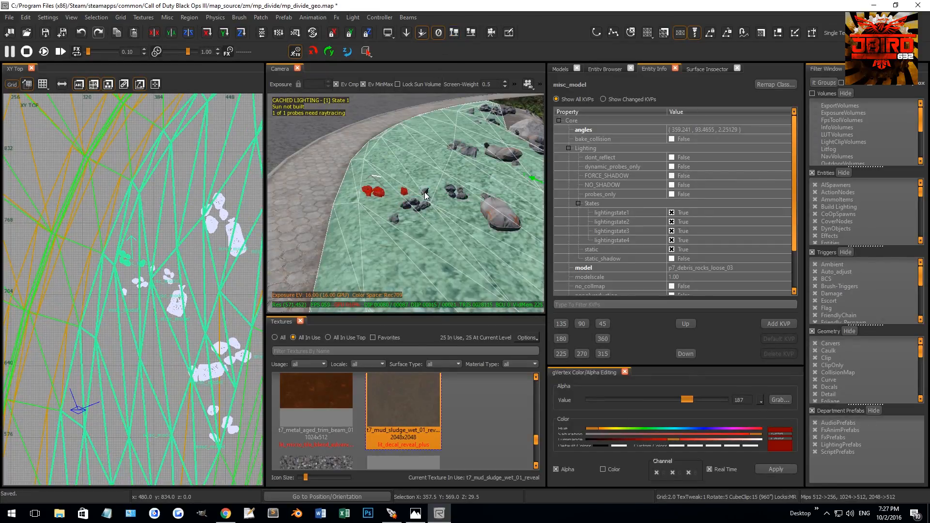
left_click(425, 194)
left_click(410, 203, "shift")
left_click(402, 190, "shift")
key("space")
mouse_move(147, 271)
left_mouse_down()
mouse_move(170, 183)
mouse_move(175, 208)
mouse_move(152, 203)
left_mouse_up()
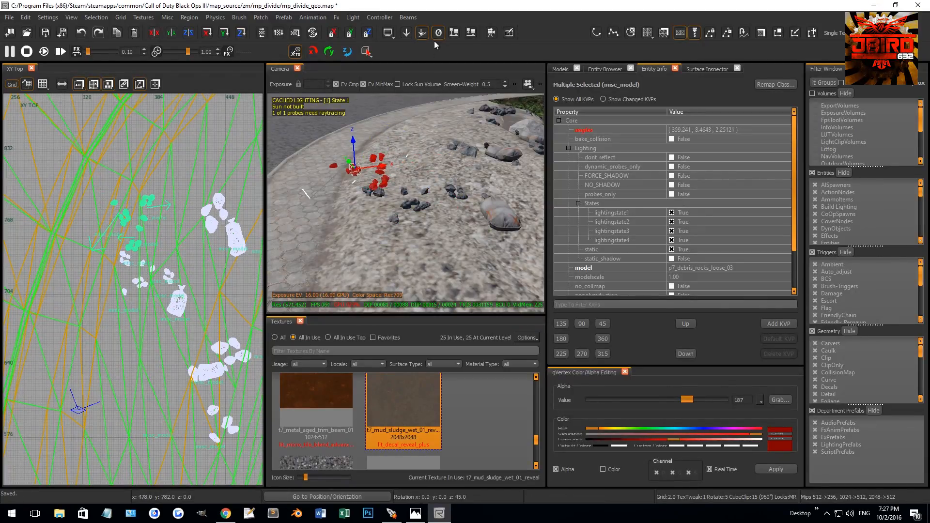
left_click(453, 33)
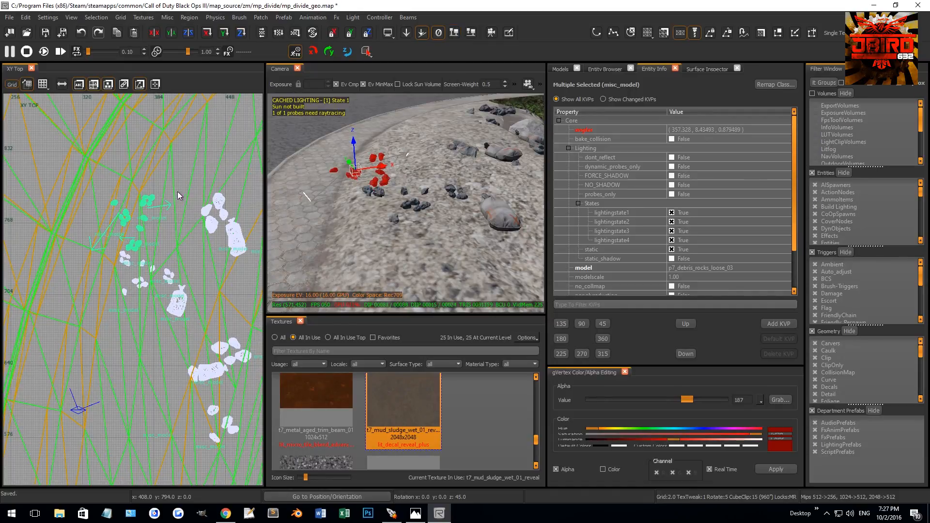
Make another copy of the selected rock clusters, place it farther up the bend and align it to the ground
right_click_drag(170, 216, 124, 288)
key("space")
mouse_move(115, 309)
left_mouse_down()
mouse_move(118, 285)
mouse_move(150, 246)
left_mouse_up()
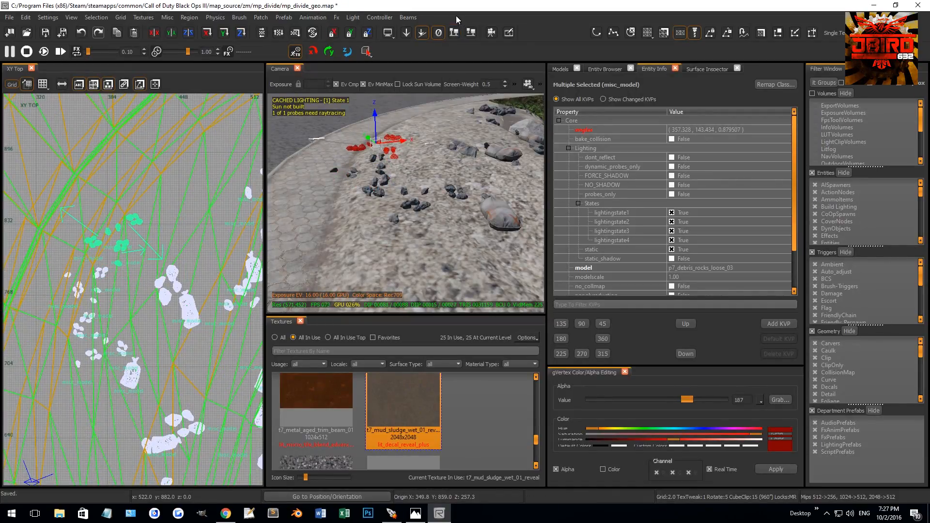
left_click(453, 33)
right_click_drag(179, 104, 158, 175)
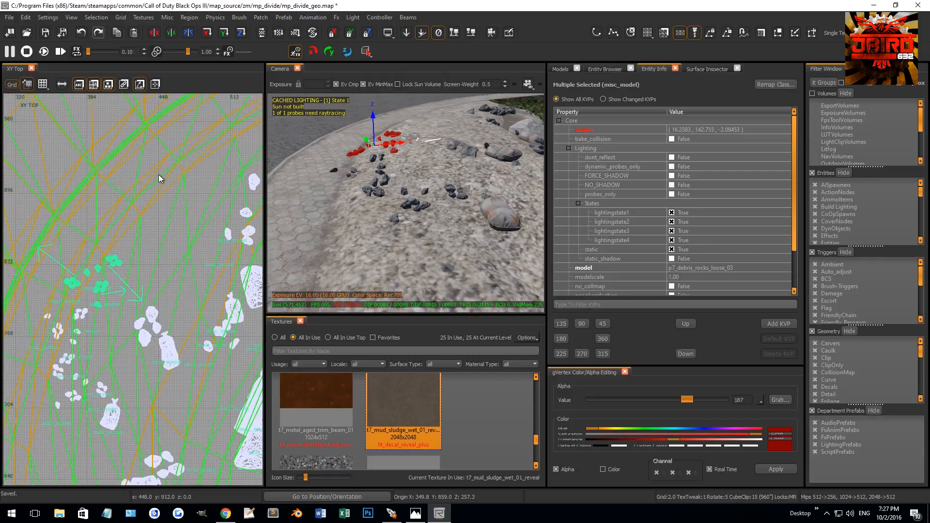
Add the neighbouring small rock clusters to the selection and set the model scale of all of them to 0.65
left_click(386, 183, "shift")
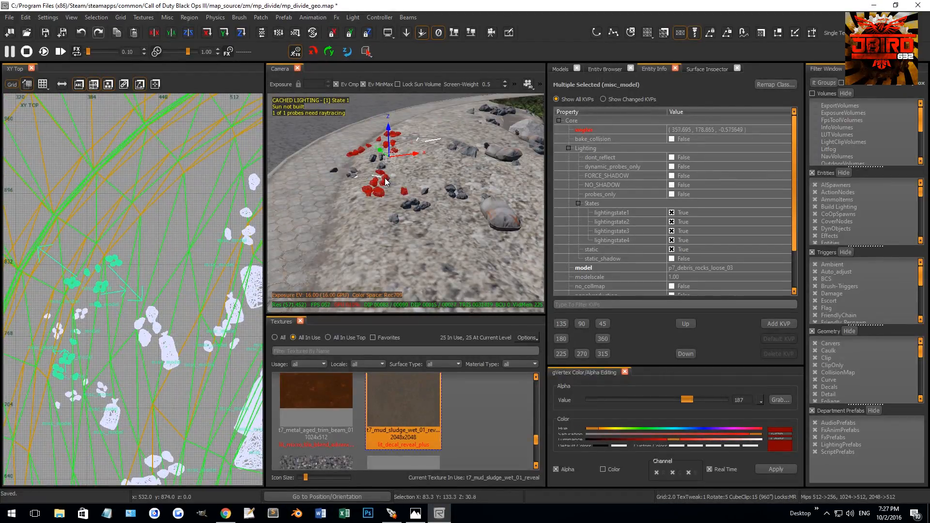
left_click(383, 169, "shift")
left_click(413, 206, "shift")
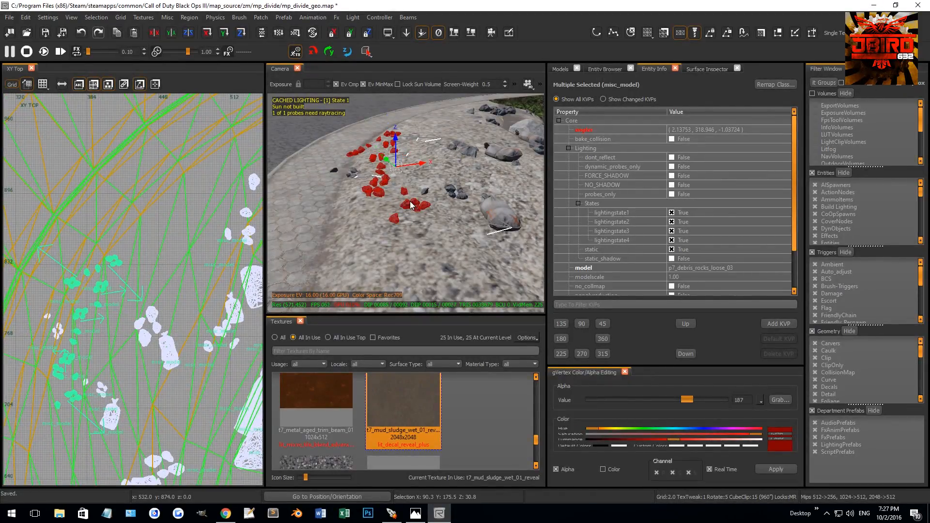
key("n")
key("n")
left_click(677, 278)
type("0.65")
key("Return")
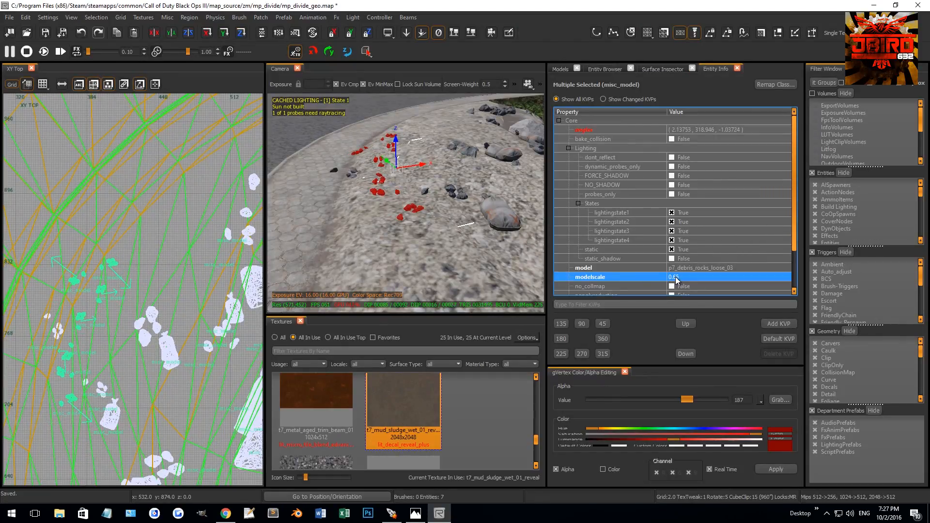
Duplicate the scaled-down rock clusters, rotate and move the copies along the upper bend of the sidewalk edge, and drop them to the ground
scroll(174, 256, "down", 1)
right_click_drag(164, 271, 128, 304)
scroll(154, 289, "down", 2)
key("space")
mouse_move(108, 316)
left_mouse_down()
mouse_move(146, 250)
mouse_move(153, 263)
left_mouse_up()
key("r")
key("r")
key("grave")
left_click_drag(418, 96, 420, 81)
left_click(450, 34)
Position and rotate a rock cluster group back along the near stretch of the sidewalk edge, raise it and drop it to the ground
right_click_drag(170, 245, 198, 179)
left_click_drag(149, 232, 145, 237)
mouse_move(112, 310)
left_mouse_down()
mouse_move(102, 340)
mouse_move(118, 309)
mouse_move(123, 318)
mouse_move(115, 311)
left_mouse_up()
key("r")
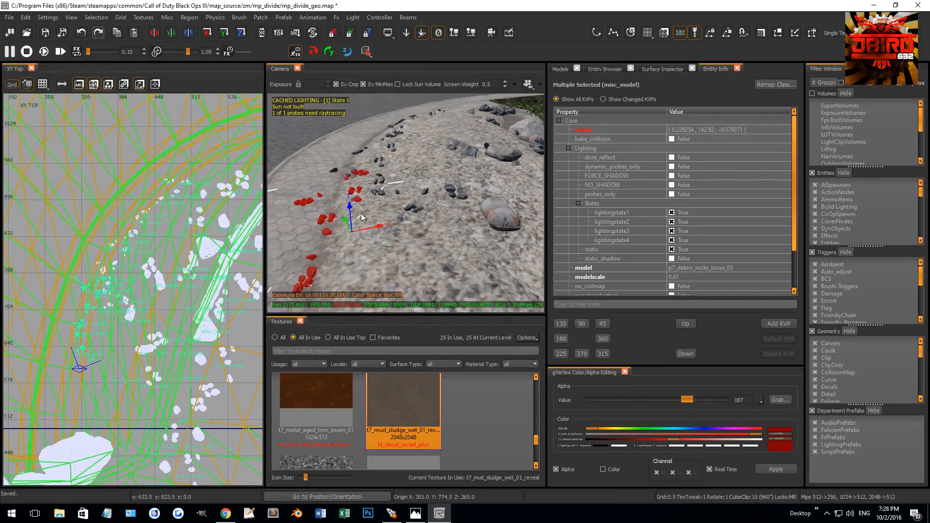
right_click_drag(386, 170, 386, 174)
left_click_drag(386, 115, 384, 92)
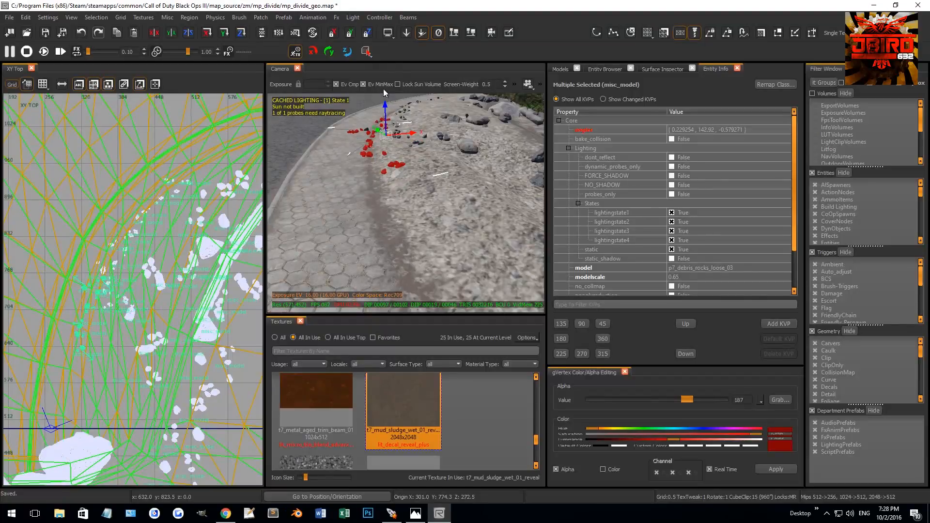
left_click(449, 36)
Place the next group of small rocks on the mud border toward the near end of the sidewalk, drop it to the ground and deselect
left_click_drag(117, 286, 103, 341)
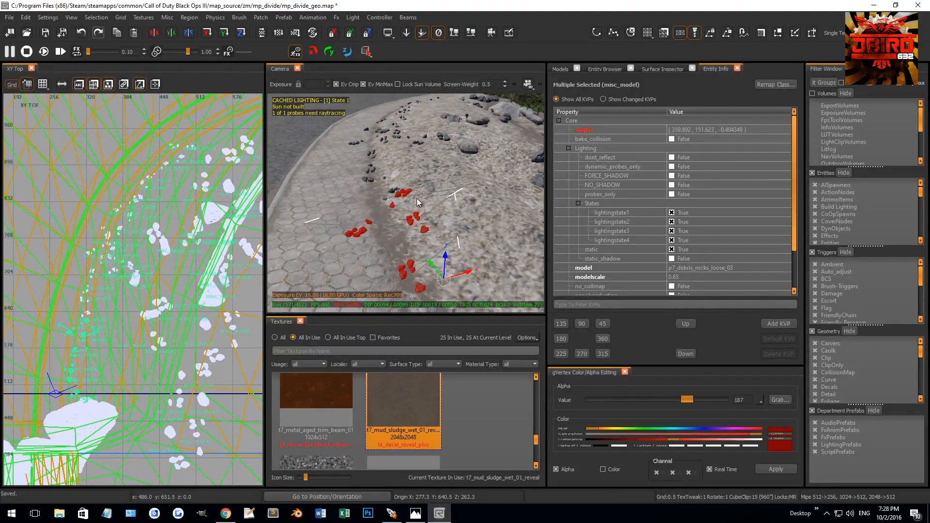
left_click_drag(447, 260, 440, 195)
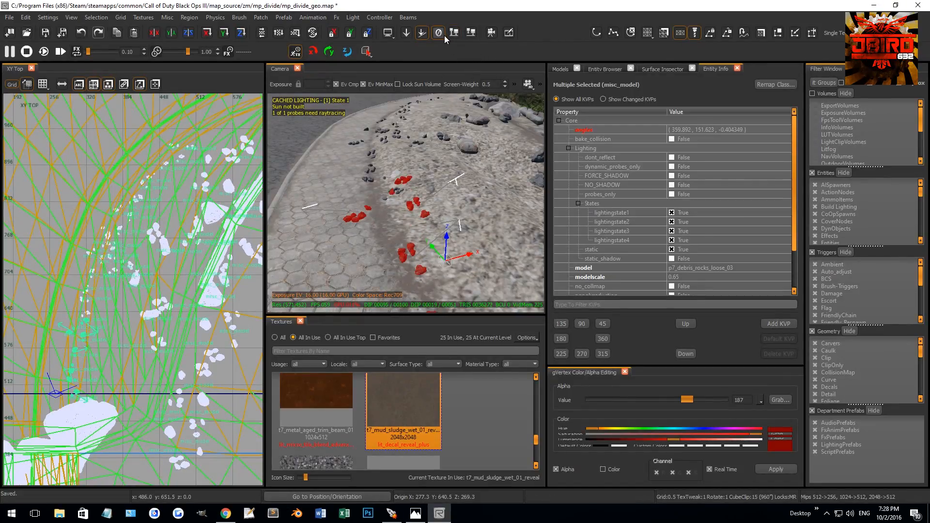
left_click(454, 33)
key("Escape")
Examine the scattered rocks and the dirt and mud terrain patches around the gap beside the sidewalk
right_click_drag(440, 172, 423, 193)
left_click(423, 193)
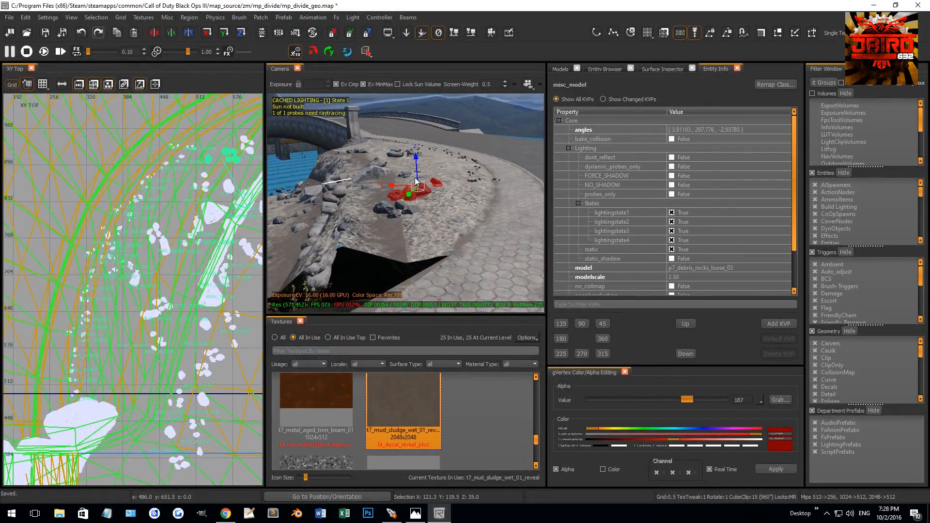
left_click(403, 211)
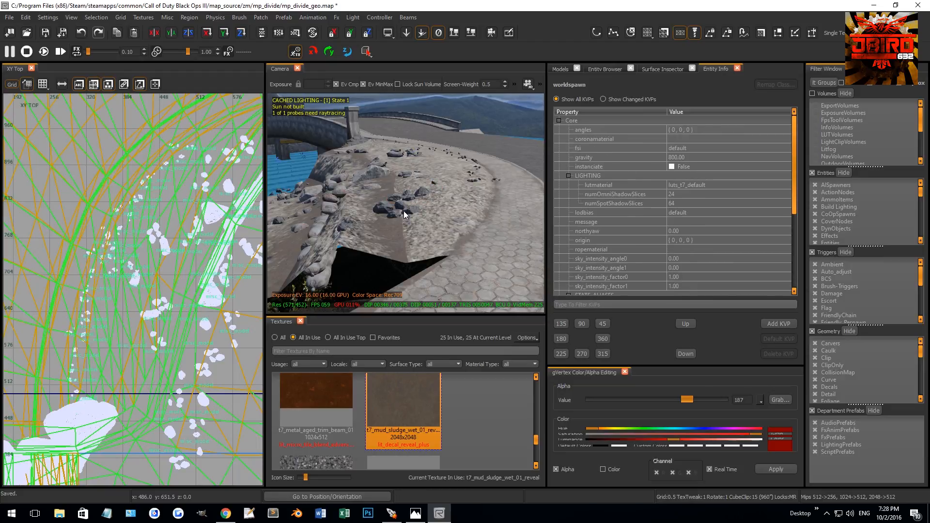
left_click_drag(373, 187, 374, 192)
key("Escape")
mouse_move(374, 192)
right_mouse_down()
mouse_move(403, 251)
mouse_move(417, 257)
mouse_move(417, 274)
mouse_move(425, 239)
mouse_move(416, 202)
right_mouse_up()
left_click(417, 248)
left_click(442, 218, "shift")
key("Escape")
left_click(374, 231)
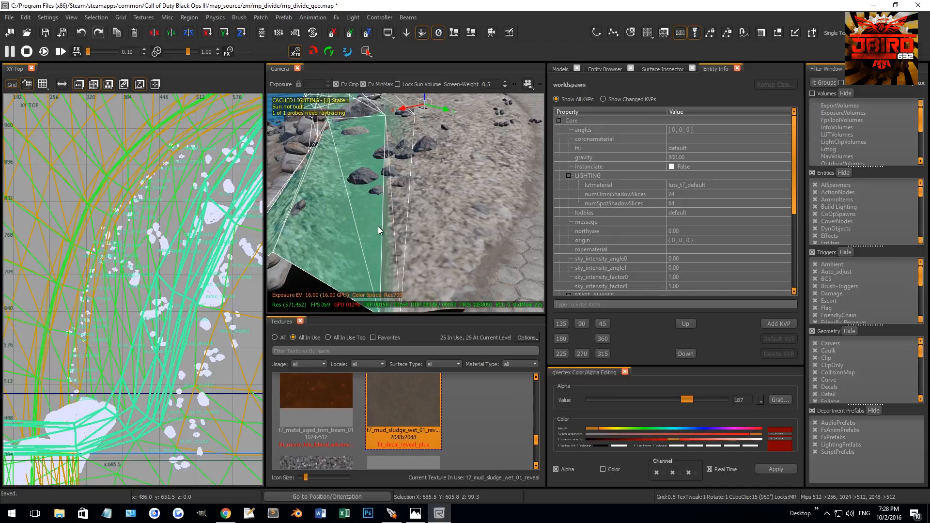
right_click_drag(376, 226, 384, 224)
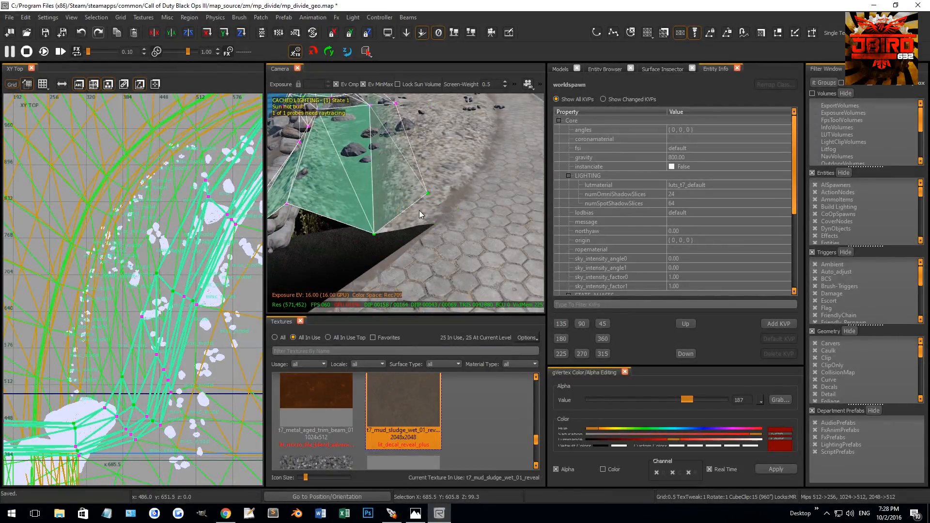
key("Escape")
left_click(405, 192, "shift")
left_click(392, 195, "shift")
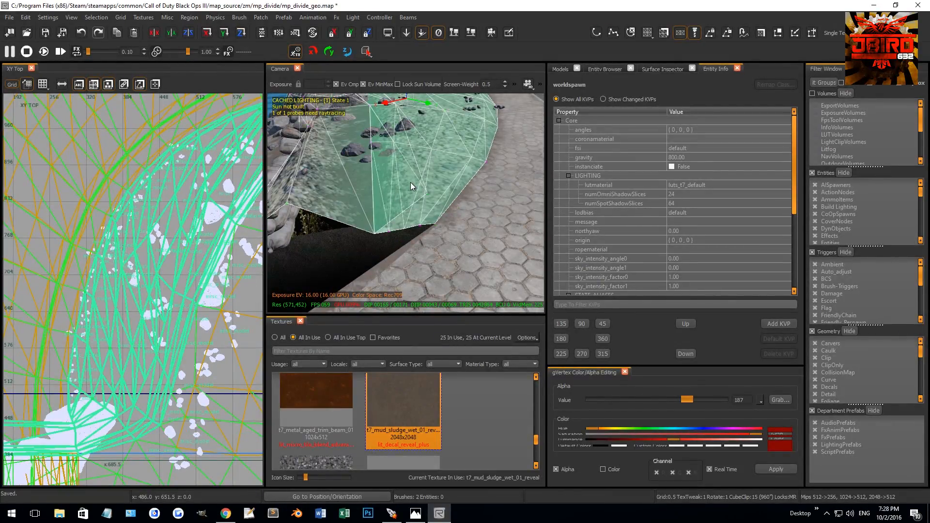
key("Escape")
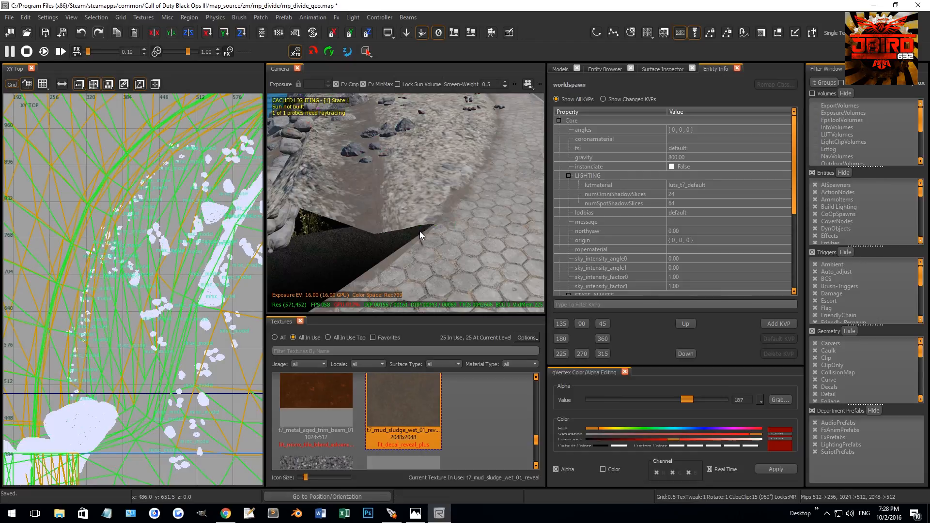
Apply Natural patch texturing to the t7_mud_sludge_wet_01_reveal terrain patch across the dirt by the gap, and deselect it
left_click(366, 203, "shift")
key("s")
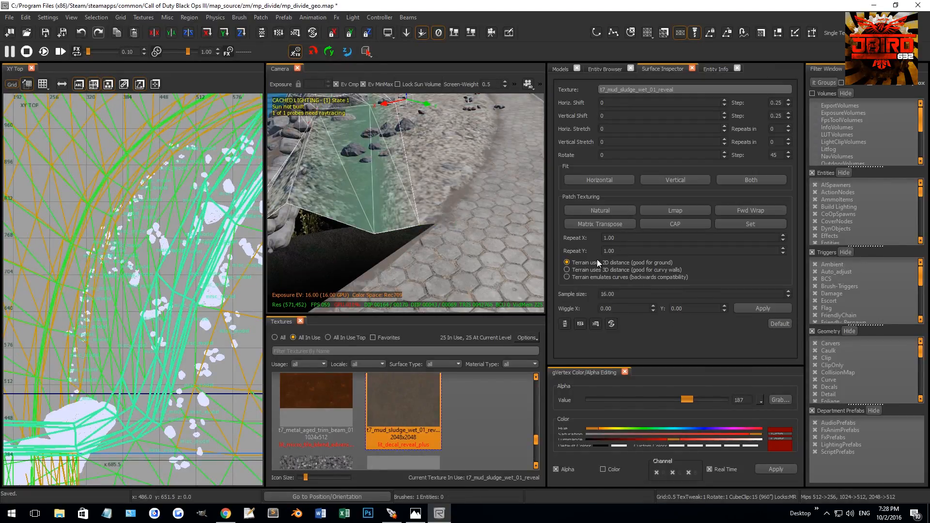
left_click(605, 209)
mouse_move(389, 217)
right_mouse_down()
mouse_move(383, 209)
mouse_move(400, 216)
right_mouse_up()
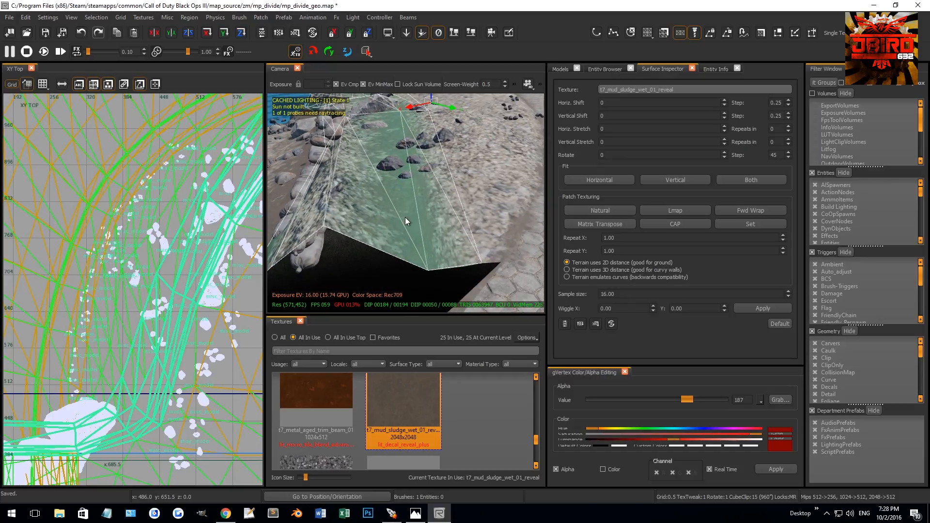
left_click(484, 193, "shift")
key("Escape")
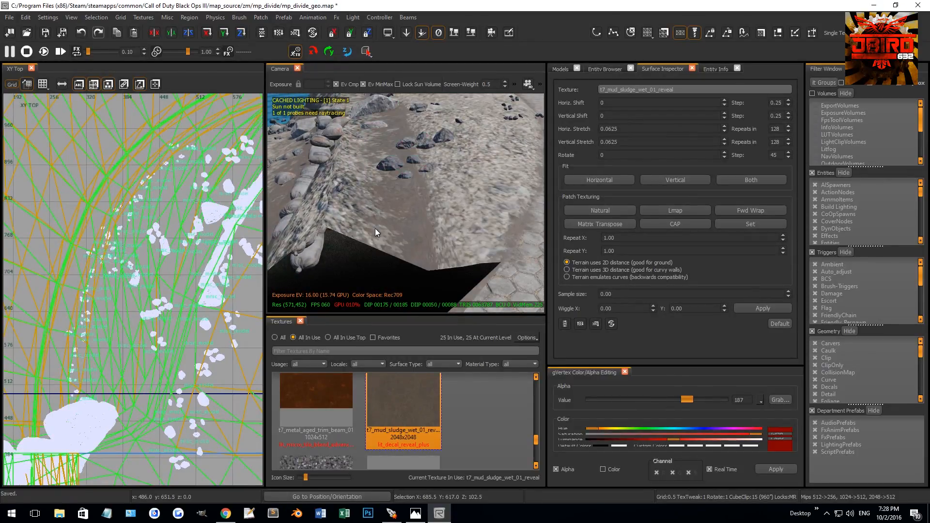
Adjust the edge vertices of the dirt and mud terrain patches bordering the gap beside the sidewalk
left_click(373, 228, "shift")
left_click(439, 238, "shift")
left_click_drag(438, 290, 450, 291)
right_click_drag(116, 272, 128, 215)
key("Escape")
mouse_move(371, 225)
right_mouse_down()
mouse_move(378, 209)
mouse_move(371, 225)
mouse_move(372, 213)
mouse_move(382, 232)
right_mouse_up()
left_click(504, 275, "shift")
right_click_drag(504, 278, 508, 288)
key("v")
left_click_drag(415, 247, 447, 275)
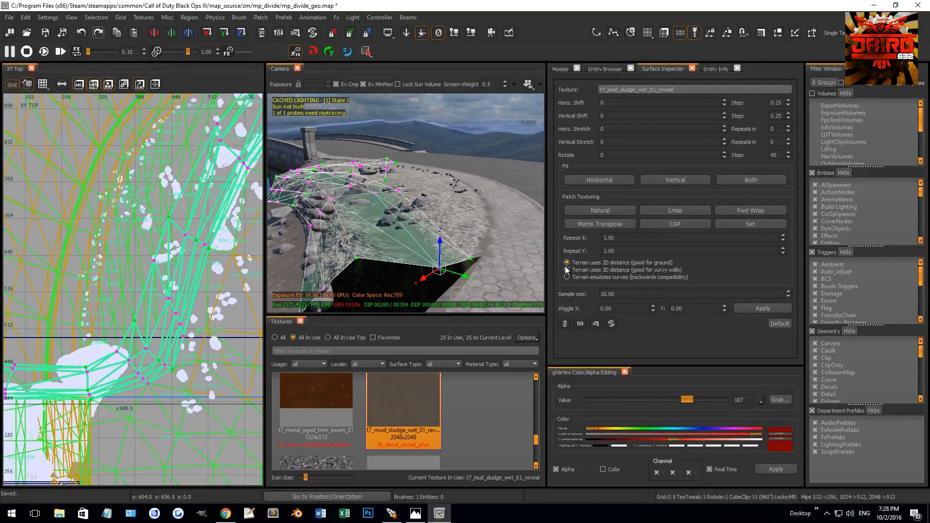
right_click_drag(482, 271, 451, 225)
right_click_drag(439, 236, 437, 236)
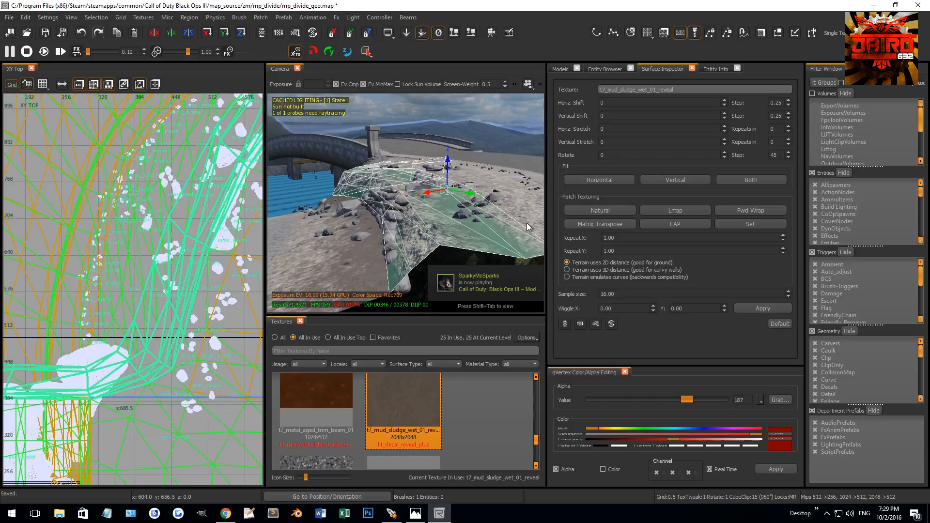
Select the adjoining dirt terrain together with the mud patches, pull their shared edge vertices out over the gap, and clear the selection
left_click(529, 227, "shift")
left_click(419, 241, "shift")
left_click_drag(455, 237, 464, 242)
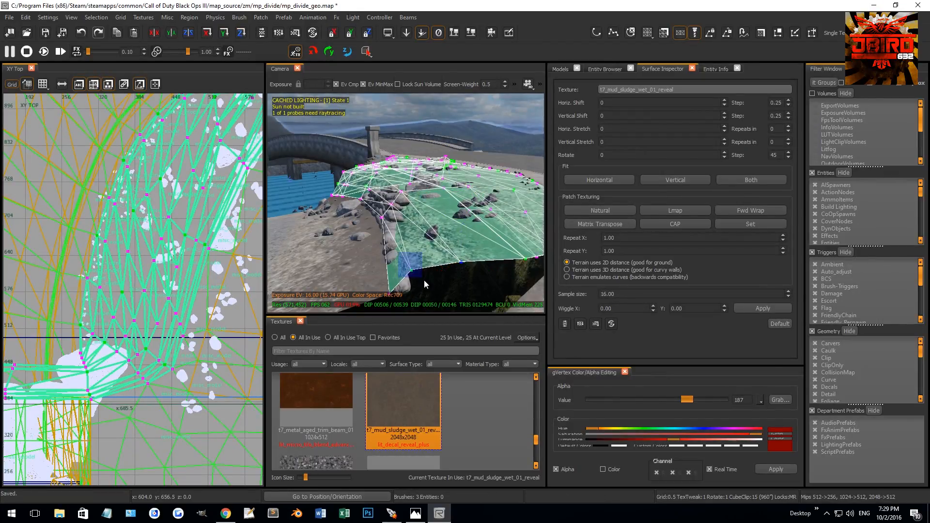
key("Escape")
key("Escape")
right_click_drag(445, 229, 443, 223)
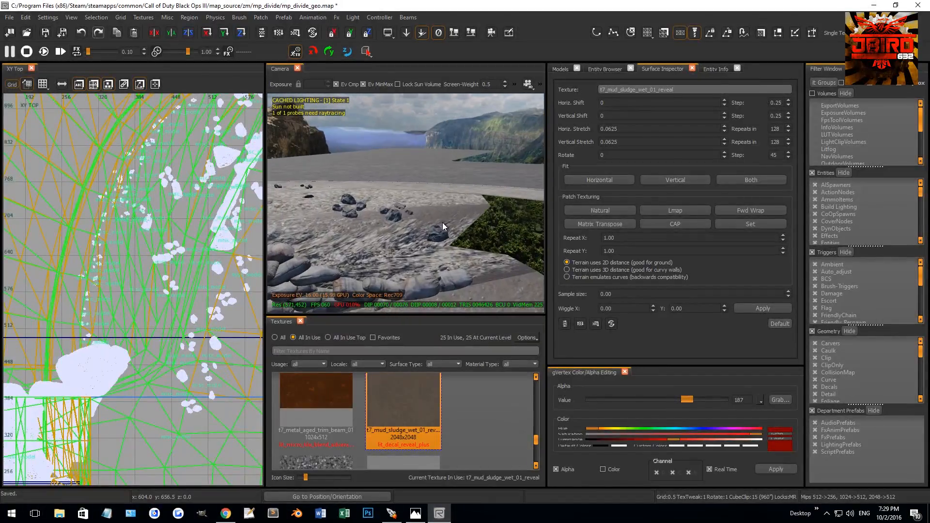
Pull the edge vertex of the mtl_p7_fxp_debris_dirt_rocky_01 terrain out over the gap and clear the selection
left_click(448, 213, "shift")
key("v")
left_click(449, 245)
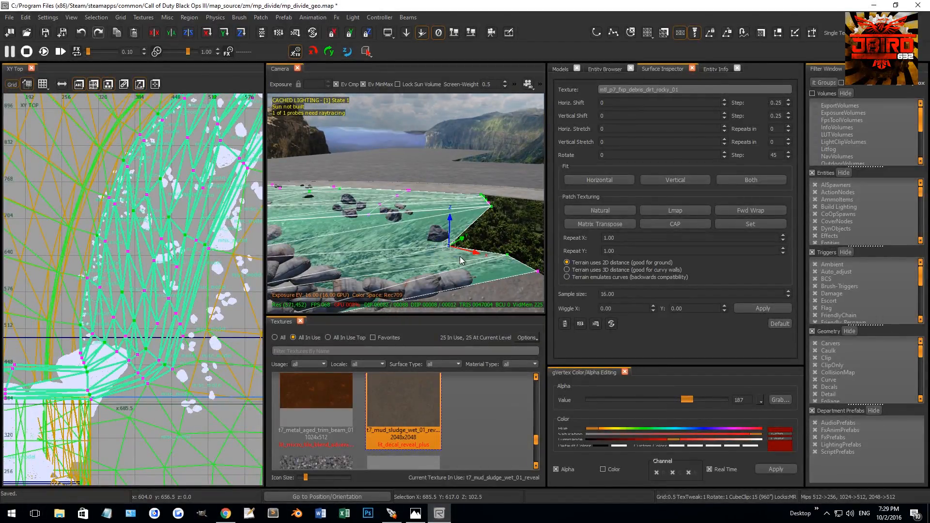
left_click_drag(462, 243, 504, 233)
key("Escape")
right_click_drag(426, 226, 423, 185)
right_click_drag(364, 175, 403, 193)
left_click(446, 208, "shift")
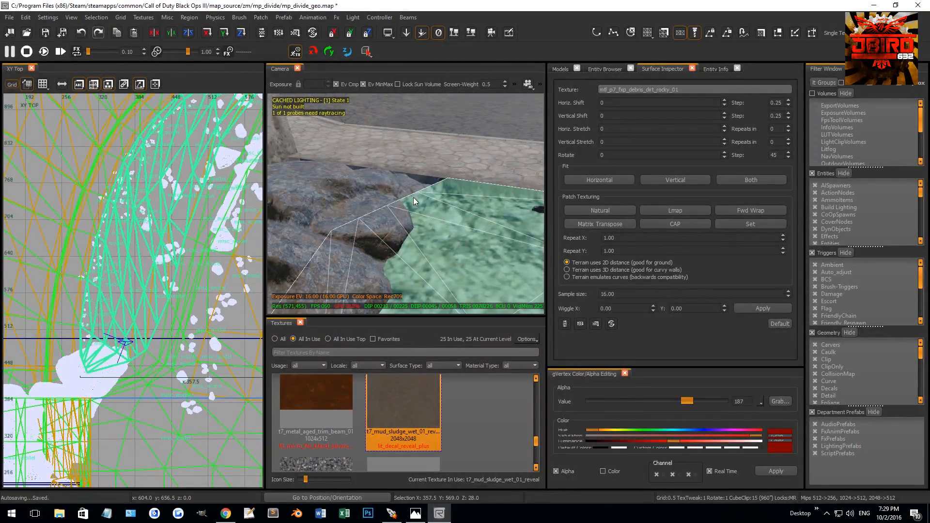
right_click_drag(435, 207, 461, 193)
key("Escape")
Select the sidewalk with the adjoining dirt terrain, adjust their vertices by the rocks at the sidewalk's end, and clear the selection
left_click(460, 174, "shift")
left_click(447, 248, "shift")
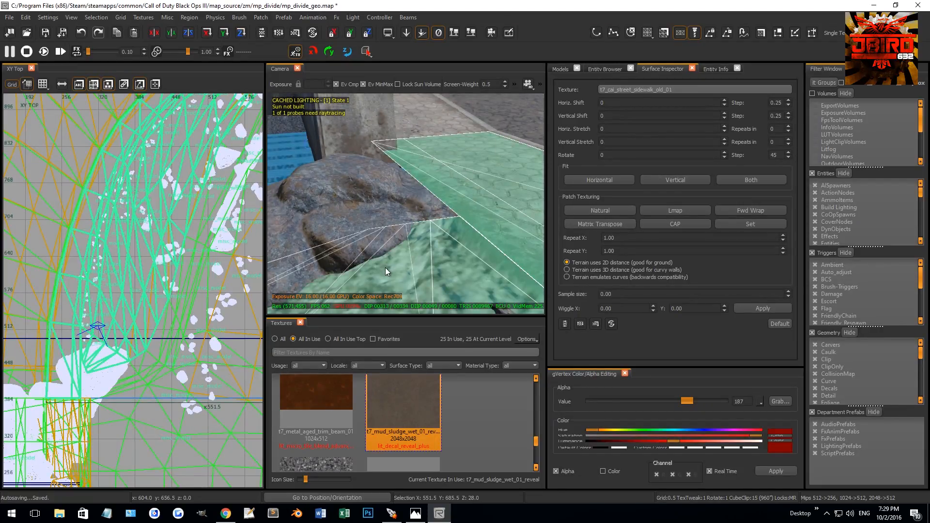
right_click_drag(385, 267, 411, 233)
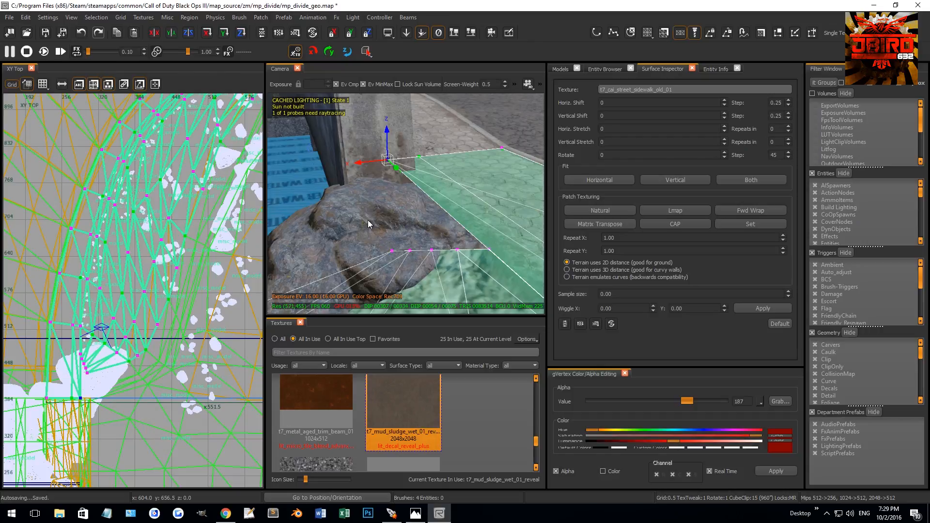
left_click_drag(476, 278, 476, 278)
mouse_move(475, 279)
right_mouse_down()
mouse_move(446, 269)
mouse_move(448, 288)
mouse_move(485, 286)
right_mouse_up()
mouse_move(406, 204)
right_mouse_down()
mouse_move(415, 206)
mouse_move(416, 189)
right_mouse_up()
key("Escape")
key("Escape")
left_click(461, 111, "shift")
left_click(499, 178, "shift")
left_click(480, 222, "shift")
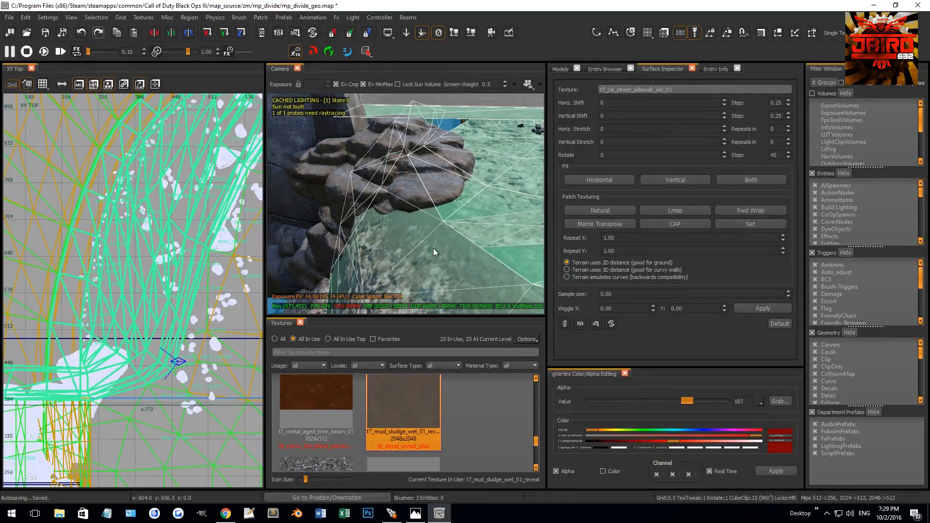
left_click(443, 246, "shift")
right_click_drag(477, 239, 412, 214)
key("Escape")
Select the dirt and mud terrain patches on the slope, adjust the vertices along their shared border, and deselect them
left_click(391, 207, "shift")
left_click(478, 204, "shift")
left_click(477, 205, "shift")
left_click(475, 204, "shift")
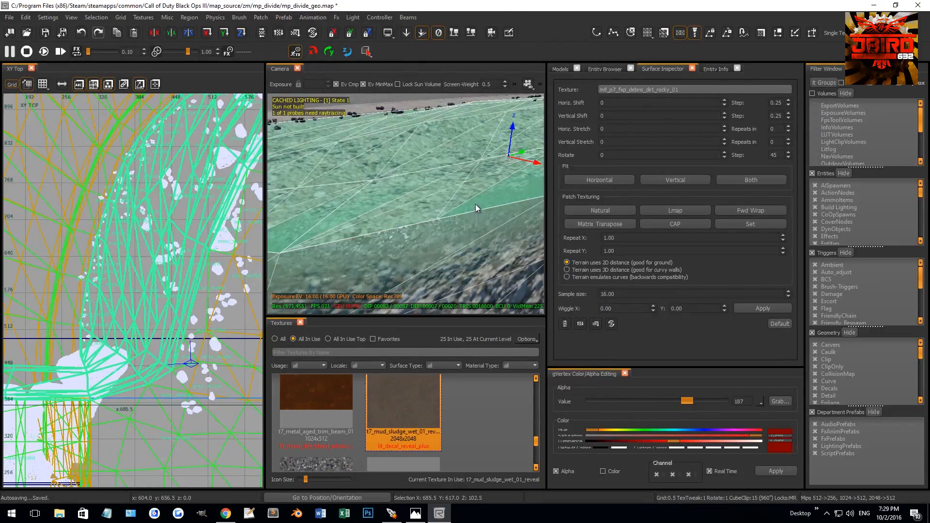
mouse_move(473, 199)
right_mouse_down()
mouse_move(429, 199)
mouse_move(452, 158)
right_mouse_up()
key("v")
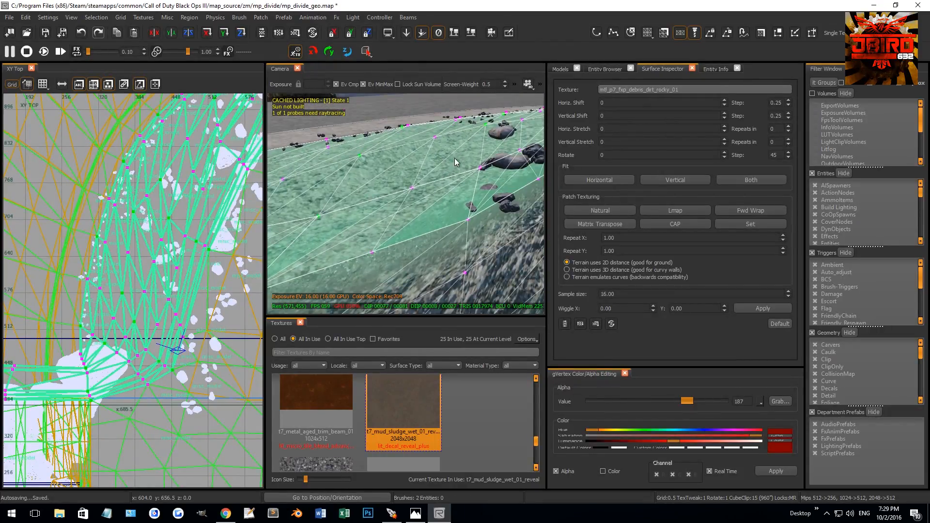
left_click_drag(333, 227, 341, 226, "shift")
mouse_move(403, 224)
right_mouse_down()
mouse_move(393, 223)
mouse_move(447, 193)
mouse_move(416, 213)
mouse_move(407, 199)
mouse_move(368, 189)
mouse_move(340, 199)
mouse_move(465, 205)
right_mouse_up()
key("Escape")
left_click(465, 206, "shift")
right_click_drag(424, 250, 438, 234)
key("Escape")
left_click(500, 187, "shift")
key("Escape")
Select the sidewalk, dirt and mud terrain together and gather the edge vertices behind the rocks at the sidewalk corner to close the gap
left_click(502, 179, "shift")
right_click_drag(502, 179, 466, 176)
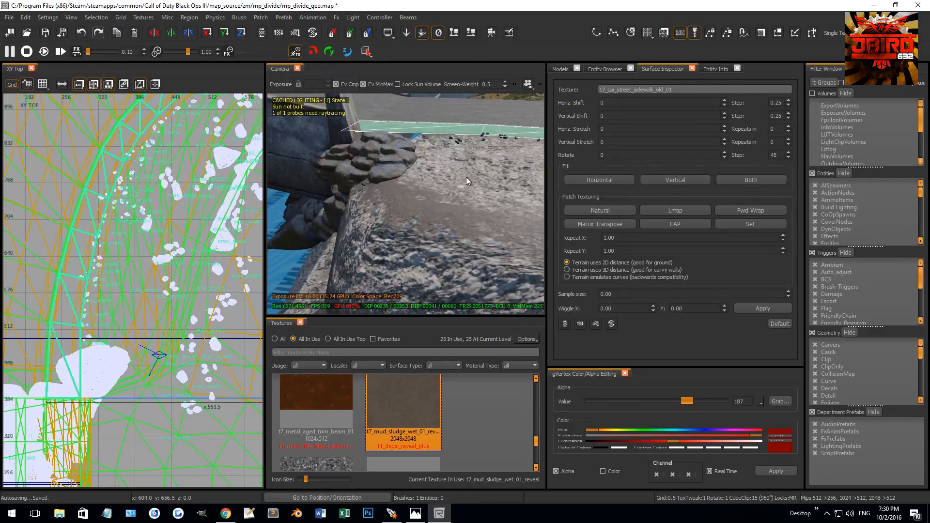
left_click(406, 217, "shift")
right_click_drag(427, 210, 374, 177)
key("v")
left_click_drag(446, 238, 452, 241, "shift")
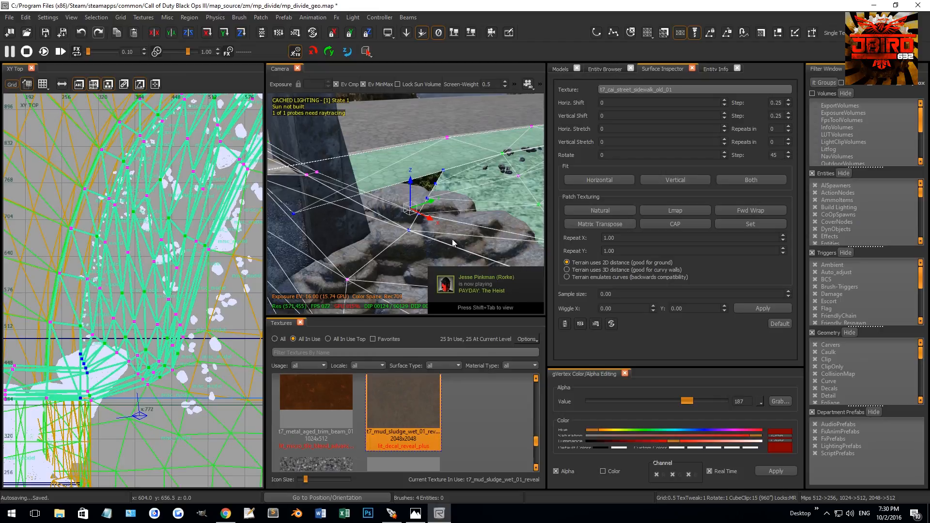
key("w")
mouse_move(432, 217)
right_mouse_down()
mouse_move(440, 222)
mouse_move(425, 208)
mouse_move(440, 195)
mouse_move(425, 202)
right_mouse_up()
key("Escape")
Nudge the large rock formation covering the terrain edge by the sidewalk corner, and deselect it
left_click(456, 188, "shift")
right_click_drag(360, 245, 375, 242)
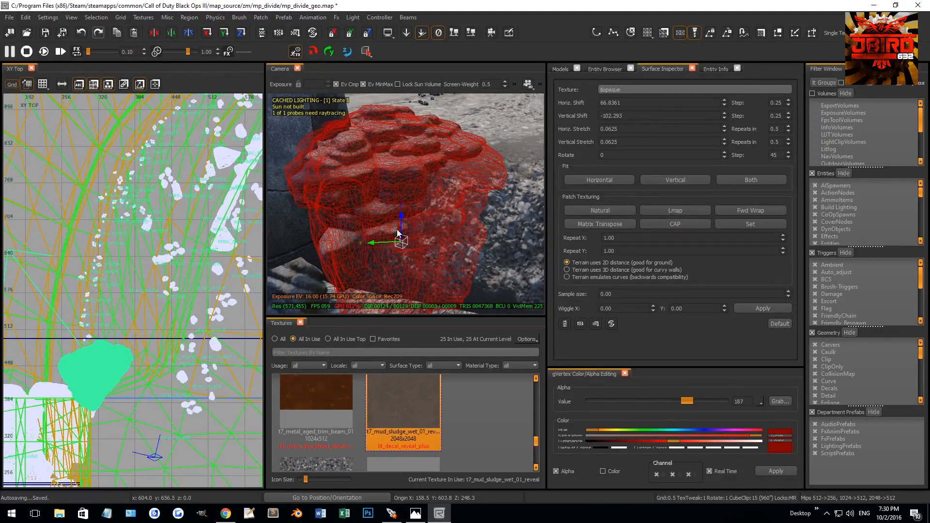
left_click_drag(397, 234, 398, 235)
key("Escape")
Apply Lmap patch texturing to the mtl_p7_fxp_debris_dirt_rocky_01 terrain beside the sidewalk, and deselect it
mouse_move(397, 235)
right_mouse_down()
mouse_move(386, 230)
mouse_move(427, 192)
mouse_move(416, 203)
mouse_move(369, 209)
right_mouse_up()
left_click(370, 209)
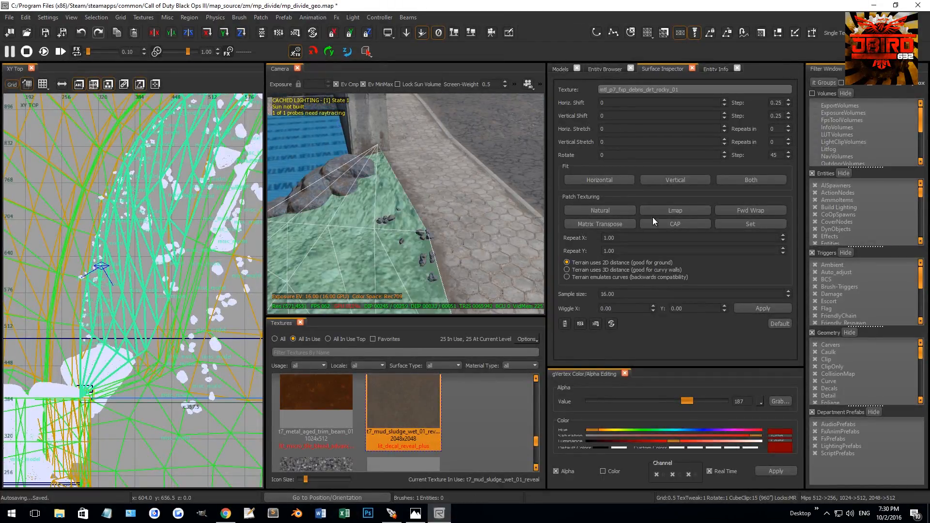
left_click(679, 209)
key("Escape")
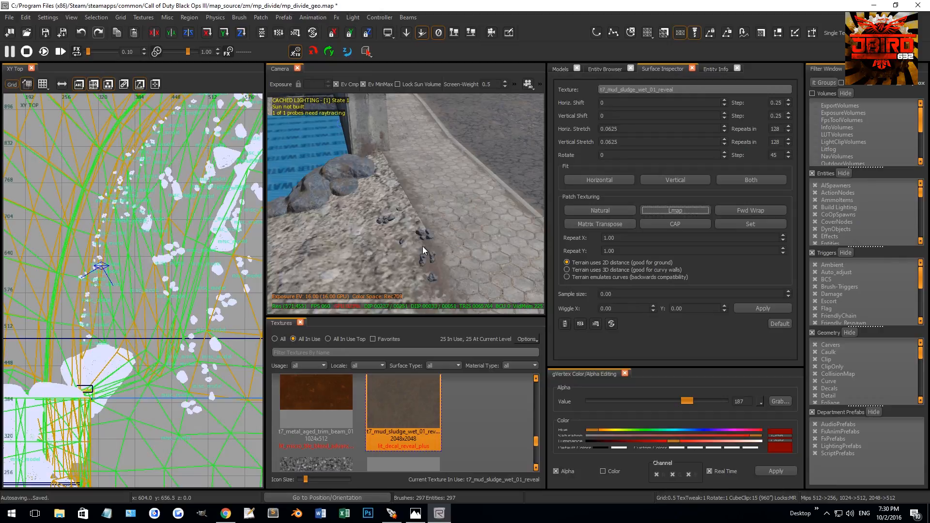
Select the mud patch with the sidewalk and move the patch's end vertices to the sidewalk corner behind the rocks, then clear the selection
left_click(422, 246, "shift")
mouse_move(404, 210)
right_mouse_down()
mouse_move(429, 208)
mouse_move(431, 193)
right_mouse_up()
left_click(409, 210, "shift")
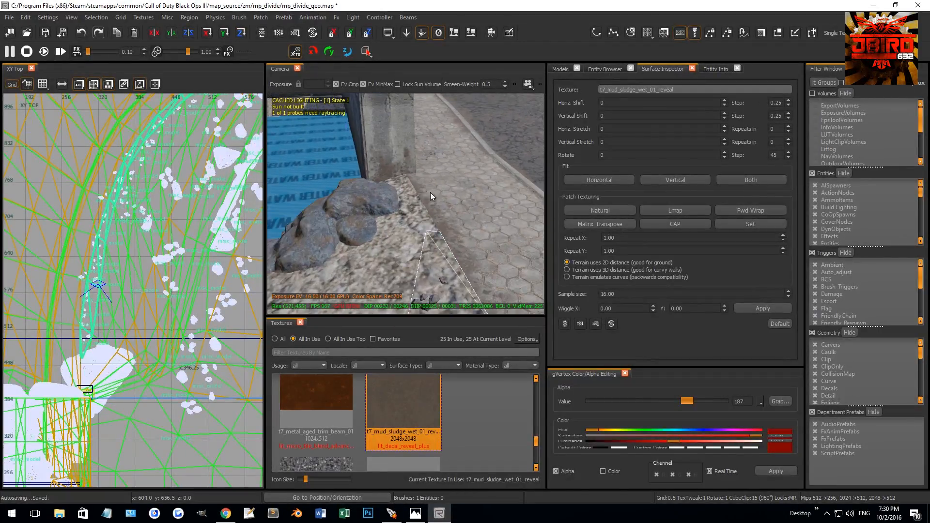
key("v")
key("Escape")
left_click(474, 191, "shift")
mouse_move(474, 191)
right_mouse_down()
mouse_move(417, 208)
mouse_move(472, 206)
mouse_move(400, 156)
right_mouse_up()
key("v")
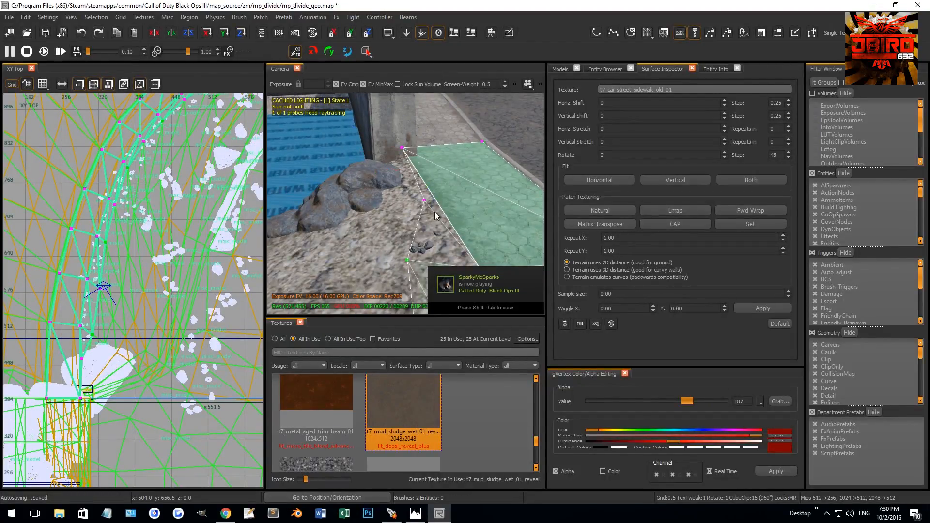
left_click(424, 199)
scroll(155, 250, "up", 2)
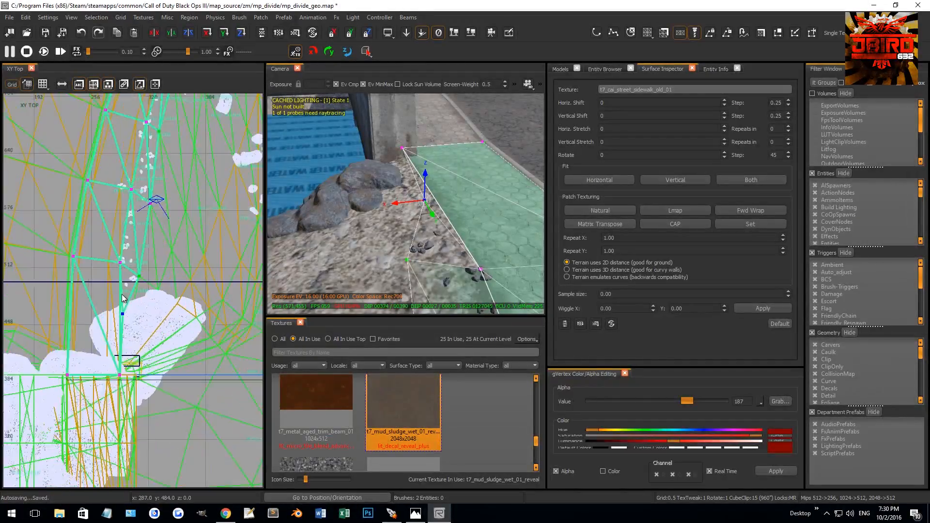
scroll(123, 298, "up", 2)
left_click_drag(130, 323, 144, 381)
left_click_drag(144, 415, 153, 411)
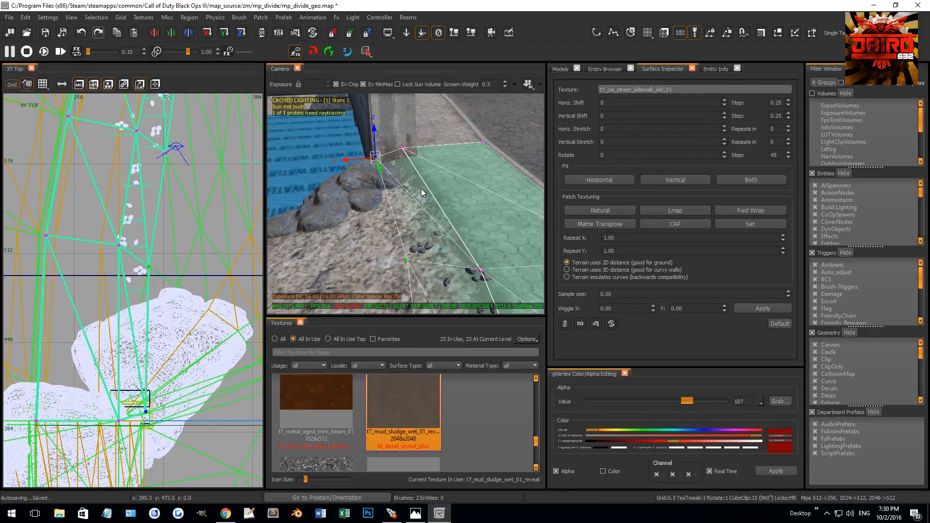
right_click_drag(420, 188, 446, 188)
key("Escape")
key("Escape")
Apply Natural patch texturing to the t7_mud_sludge_wet_01_reveal strip along the sidewalk, and deselect it
left_click(333, 184, "shift")
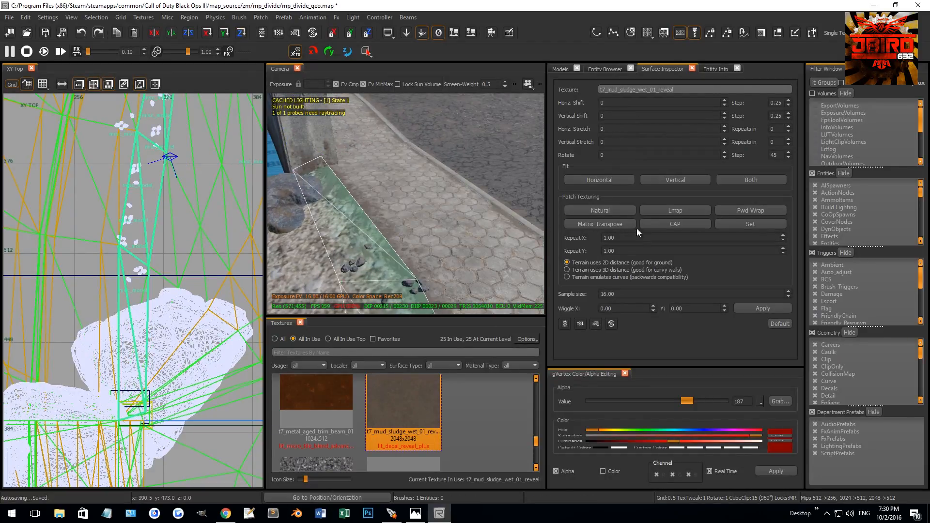
left_click(617, 213)
key("Escape")
Examine the rocky slope, the open road section and its concrete borders in the camera and top views
right_click_drag(430, 229, 428, 182)
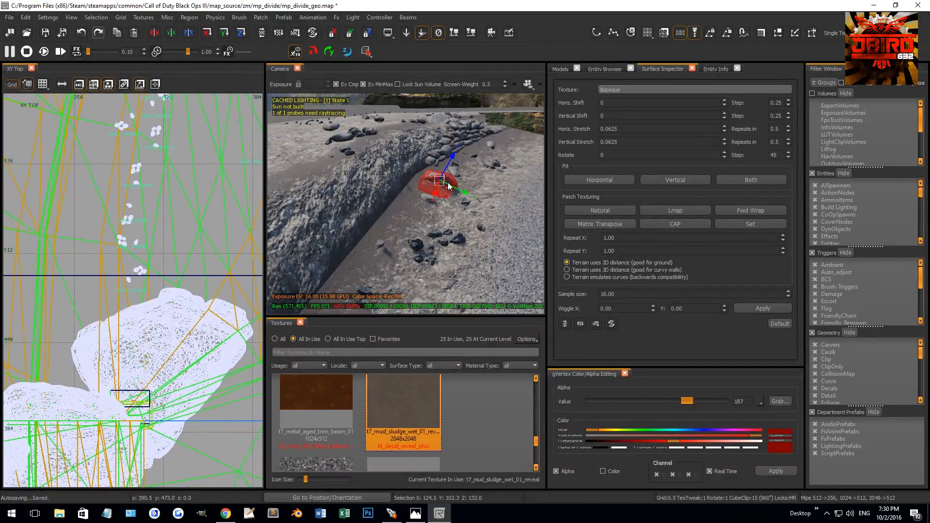
mouse_move(458, 240)
right_mouse_down()
mouse_move(454, 211)
mouse_move(448, 218)
mouse_move(458, 198)
mouse_move(435, 193)
mouse_move(437, 150)
right_mouse_up()
key("Escape")
right_click_drag(456, 201, 456, 198)
scroll(165, 260, "down", 7)
right_click_drag(207, 270, 190, 256)
right_click_drag(134, 234, 74, 244)
scroll(129, 235, "up", 1)
scroll(127, 228, "down", 4)
right_click_drag(138, 190, 141, 227)
key("5")
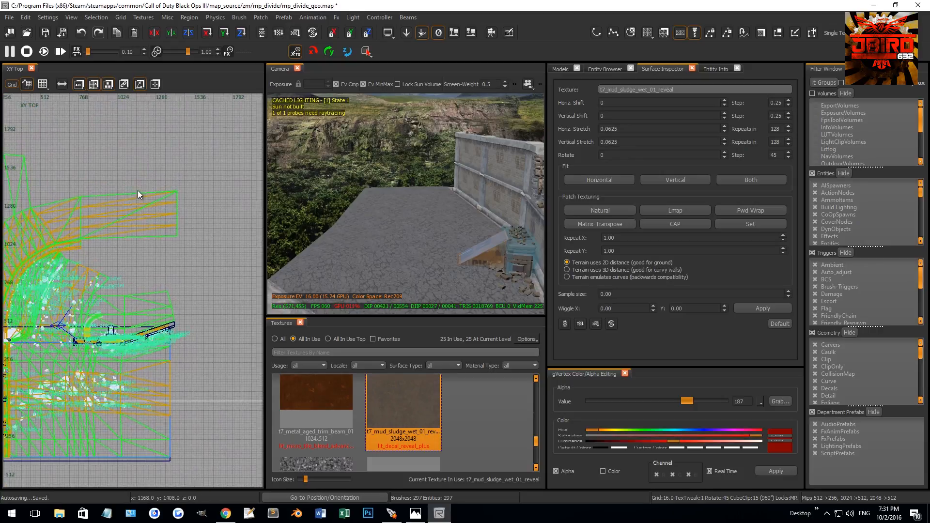
scroll(138, 190, "down", 2)
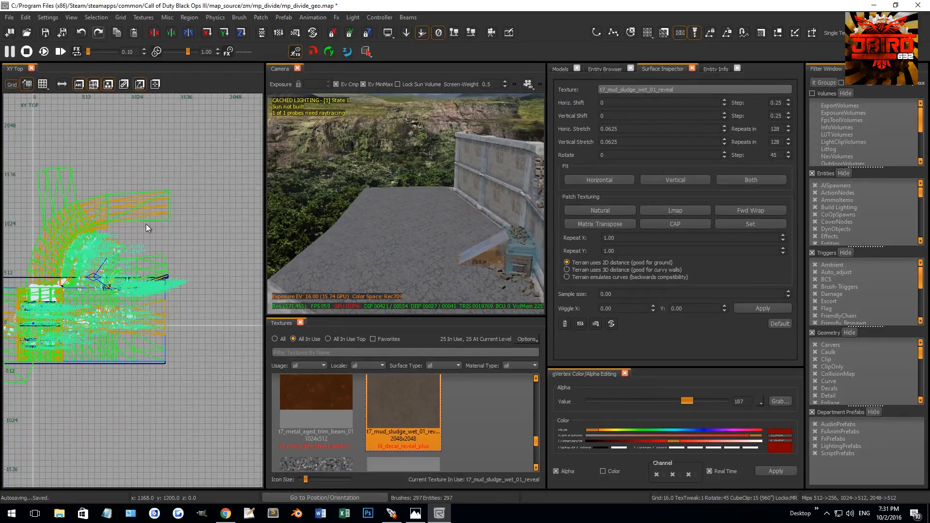
scroll(144, 227, "up", 2)
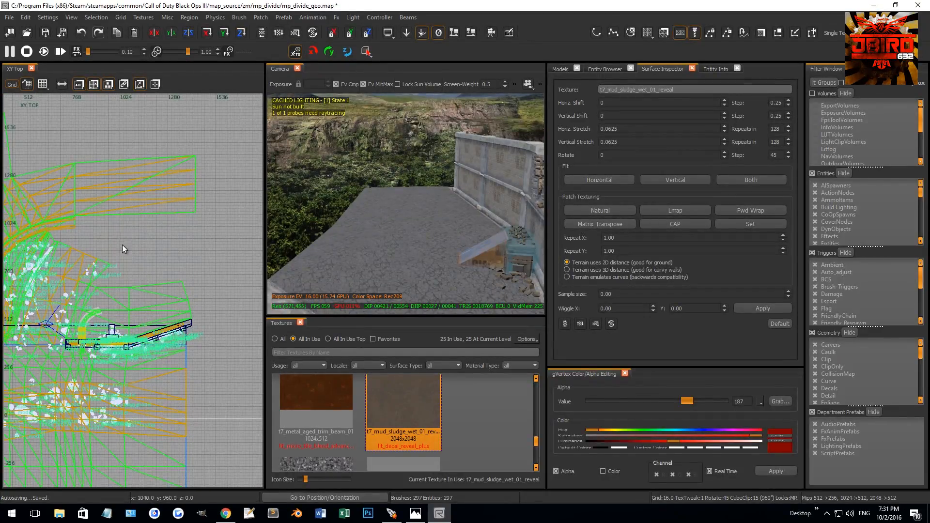
right_click_drag(122, 245, 115, 226)
right_click_drag(484, 245, 464, 225)
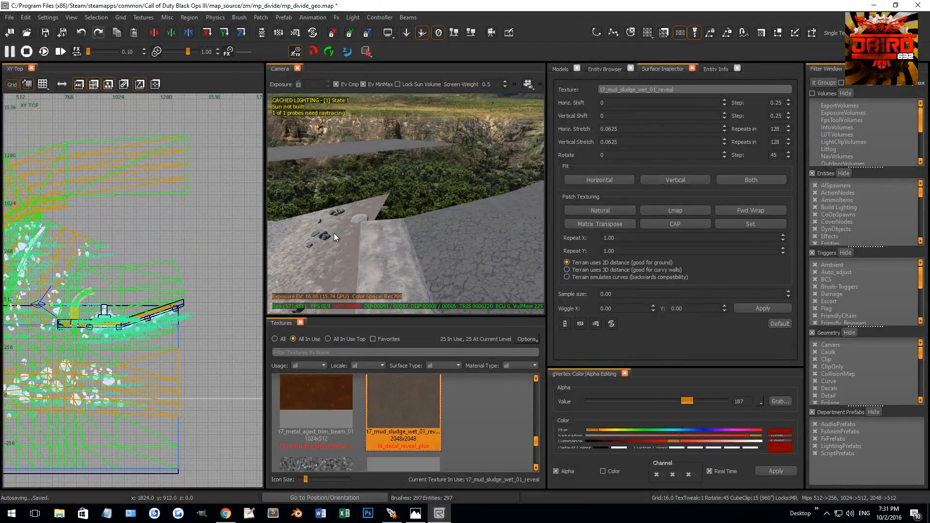
right_click_drag(381, 222, 387, 228)
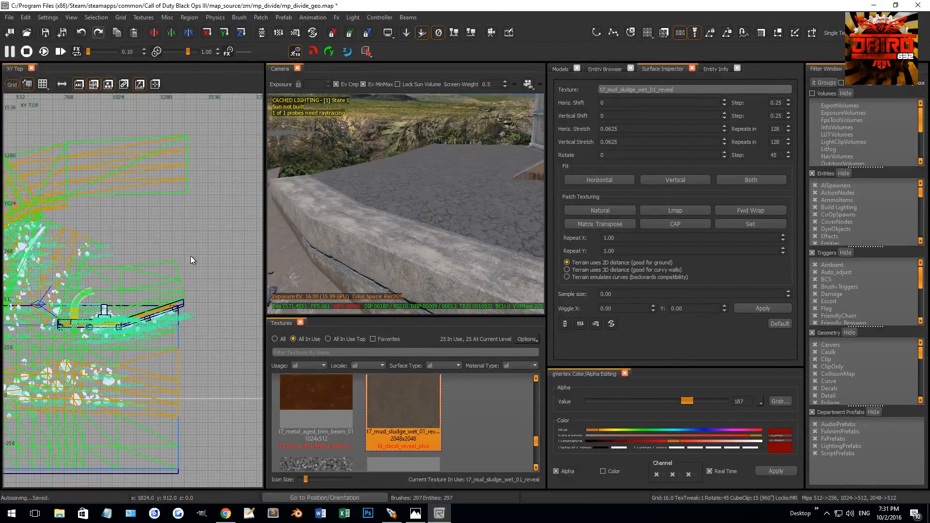
Draw a thin wall brush 8 by 160 units in the top view over the open road section
right_click_drag(149, 290, 141, 275)
scroll(121, 253, "up", 3)
mouse_move(143, 198)
left_mouse_down()
mouse_move(163, 244)
mouse_move(153, 251)
mouse_move(149, 236)
mouse_move(134, 249)
left_mouse_up()
scroll(164, 233, "up", 3)
scroll(143, 237, "up", 2)
key("4")
right_click_drag(370, 284, 372, 287)
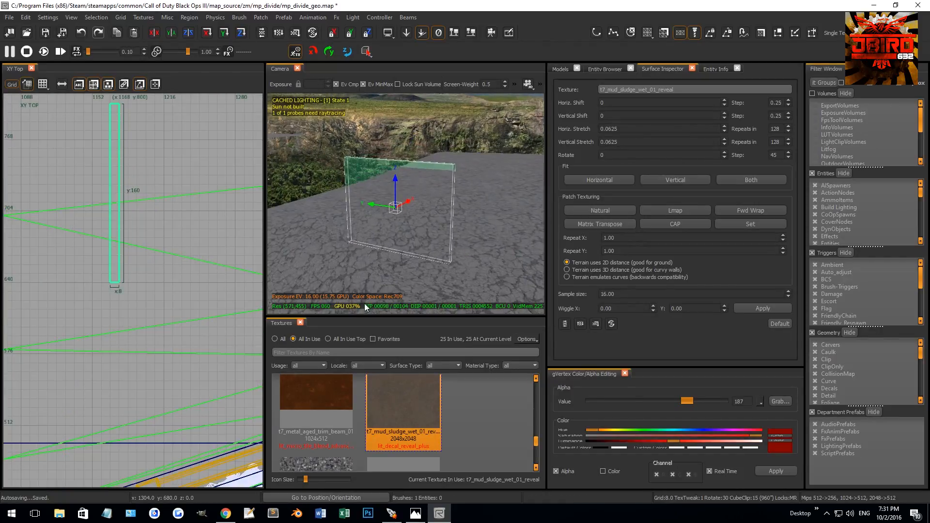
Find the caulk texture among all textures and apply it to the new wall brush
scroll(334, 406, "down", 3)
left_click(275, 340)
left_click(305, 352)
type("caulk")
left_click(310, 410)
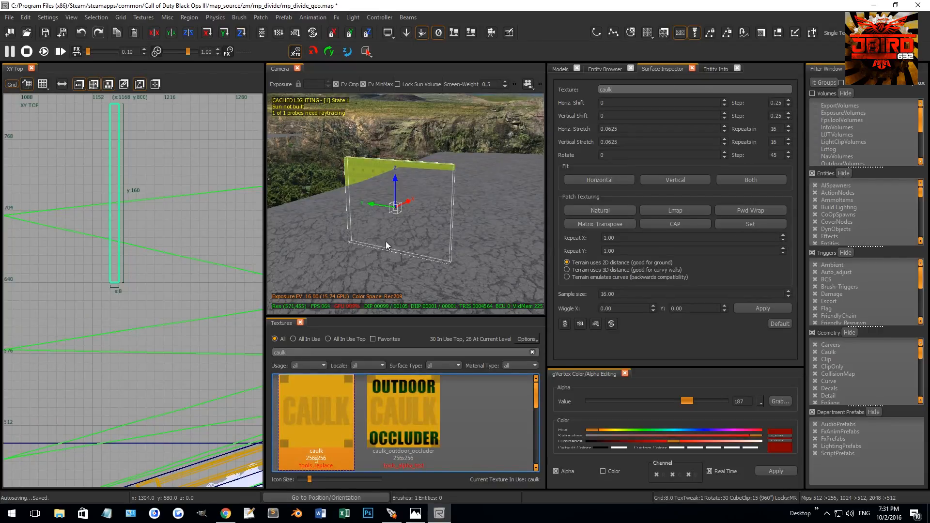
Reduce the caulk brush's height to 8 units in the front view and reselect the brush
key("ctrl+Tab")
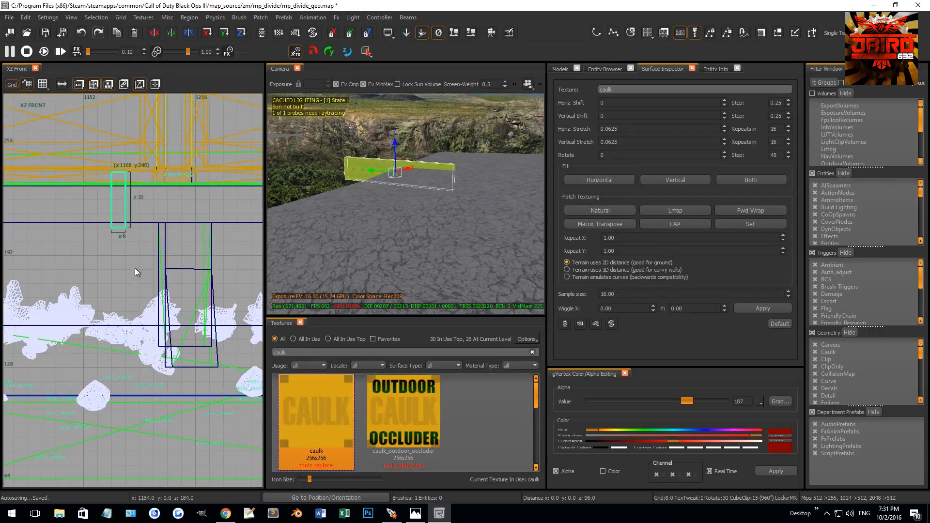
scroll(147, 171, "up", 4)
left_click_drag(157, 192, 132, 192)
mouse_move(363, 190)
right_mouse_down()
mouse_move(385, 188)
mouse_move(406, 214)
right_mouse_up()
left_click(394, 210, "shift")
left_click(393, 210, "shift")
Raise the caulk brush in 0.5-unit grid steps to align its underside with the road surface
scroll(63, 192, "up", 7)
key("grave")
left_click_drag(125, 254, 126, 243)
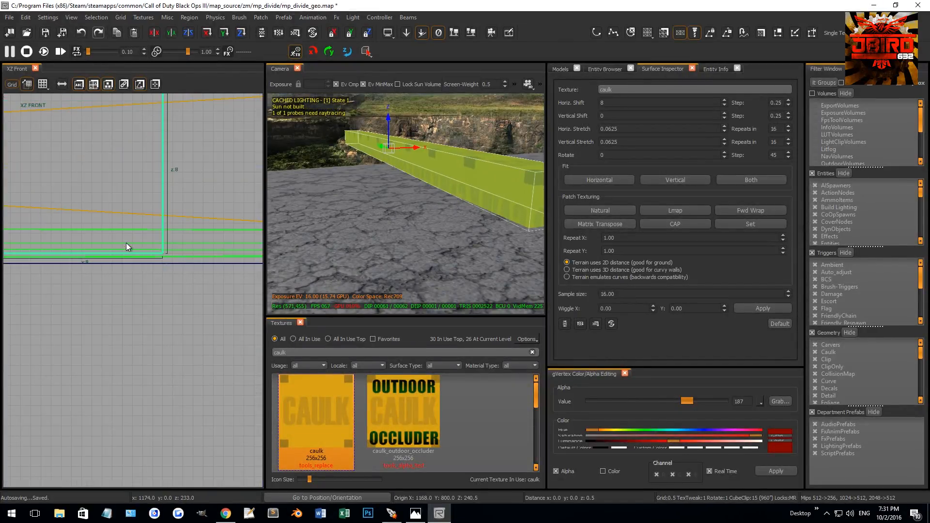
left_click_drag(112, 203, 116, 190)
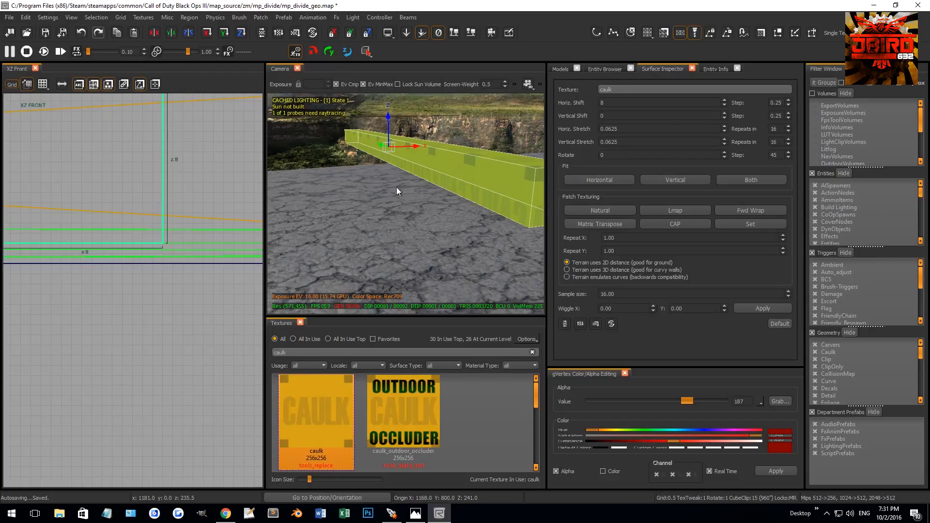
Stretch the caulk brush upward in the front view to a height of 36 units
right_click_drag(396, 192, 412, 192)
scroll(142, 207, "down", 14)
right_click_drag(121, 232, 124, 277)
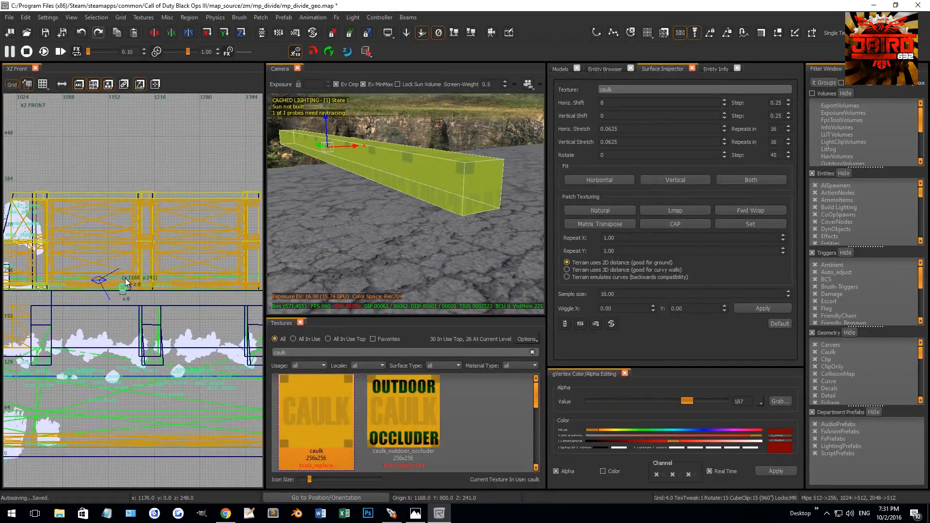
left_click_drag(125, 278, 123, 240)
mouse_move(314, 184)
right_mouse_down()
mouse_move(319, 201)
mouse_move(314, 184)
right_mouse_up()
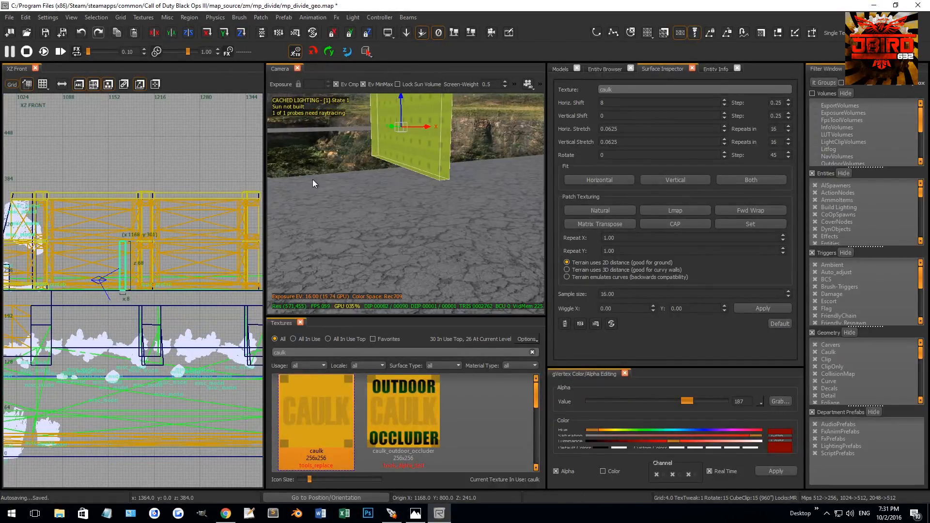
left_click_drag(121, 236, 121, 248)
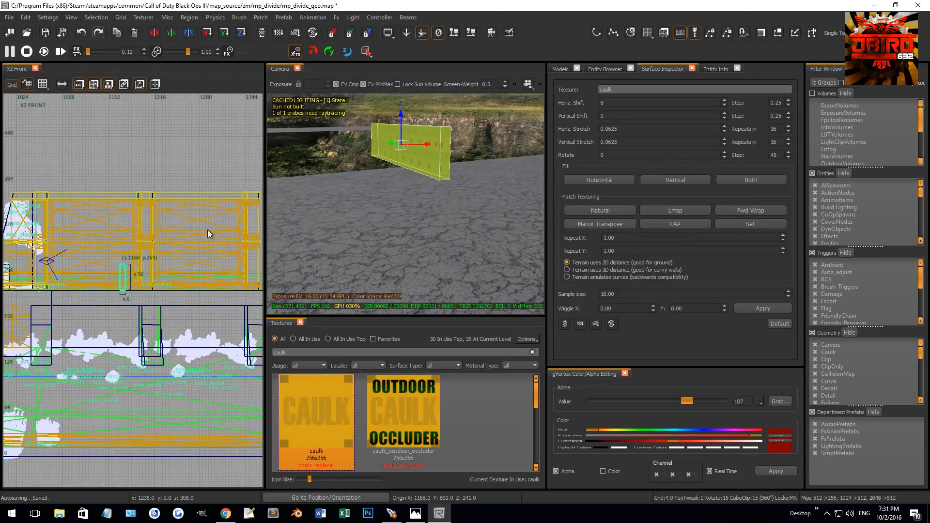
Apply t7_concrete_bunker_layered_02 to the wall's long face, shift it vertically so its layer line meets the top edge, and deselect the face
scroll(130, 261, "up", 3)
key("Escape")
left_click(427, 193, "ctrl+shift")
type("co")
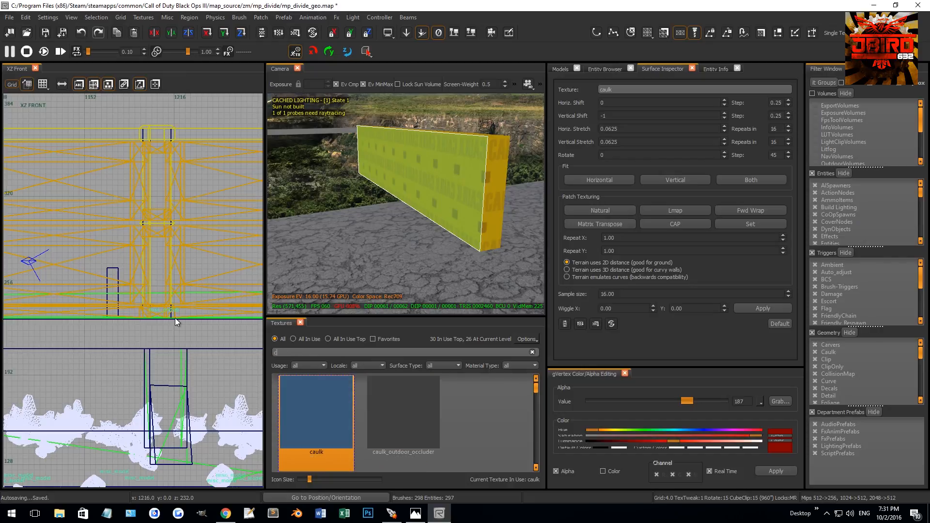
left_click(307, 340)
mouse_move(421, 266)
right_mouse_down()
mouse_move(400, 233)
mouse_move(309, 199)
mouse_move(465, 165)
mouse_move(412, 193)
mouse_move(420, 191)
right_mouse_up()
middle_click(434, 176)
key("shift+Down")
key("shift+Down")
key("grave")
key("Escape")
Select the concrete-faced wall brush and place a 36-unit-high copy directly on top of it
right_click_drag(415, 190, 411, 205)
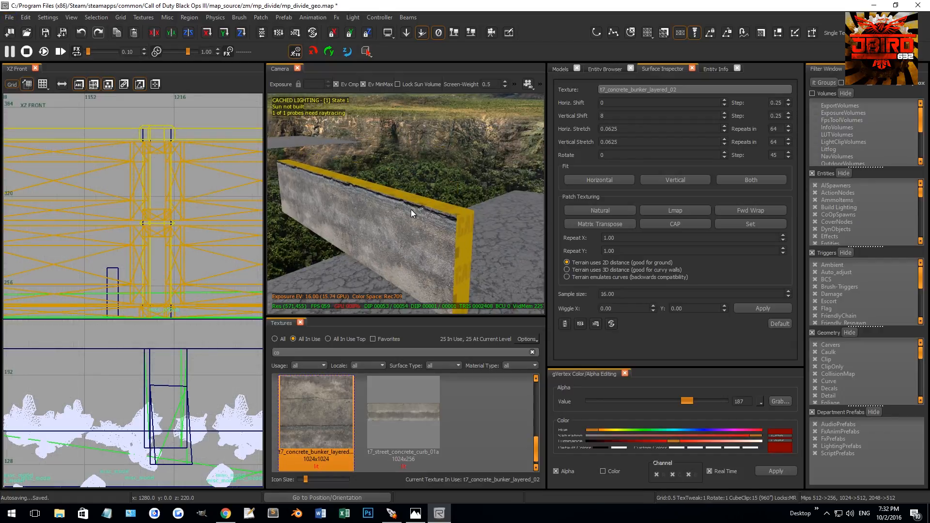
left_click(411, 205, "shift")
scroll(110, 313, "up", 2)
left_click_drag(110, 313, 113, 211)
right_click_drag(112, 211, 106, 272)
scroll(106, 222, "down", 1)
scroll(106, 218, "down", 1)
right_click_drag(107, 213, 110, 276)
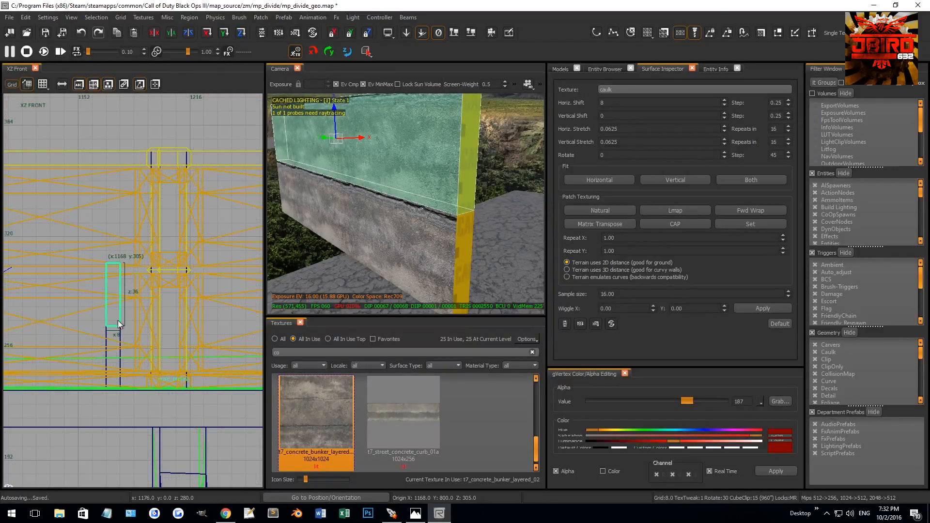
Stretch the wall copy down to the road surface and up to a total height of 88.5 units
left_click_drag(120, 334, 120, 391)
scroll(116, 400, "up", 3)
scroll(103, 376, "up", 1)
scroll(102, 361, "down", 6)
scroll(110, 242, "up", 2)
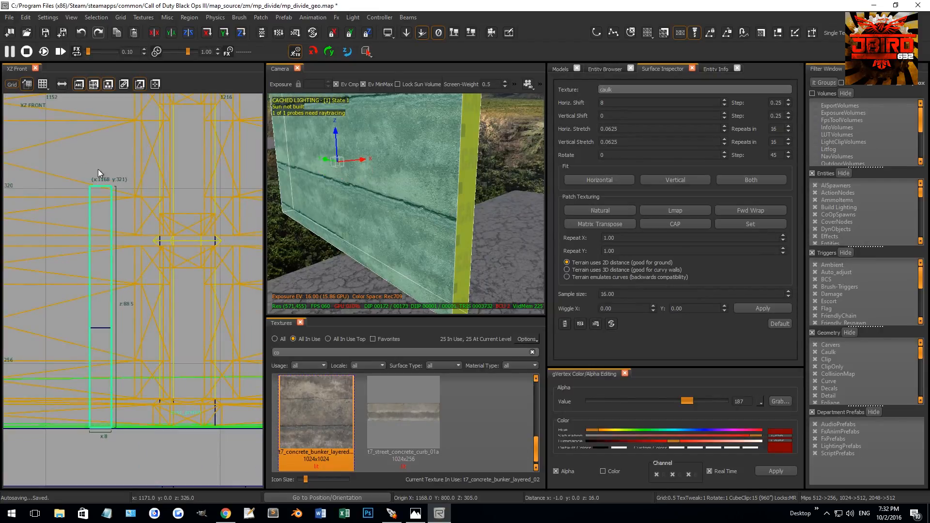
Stretch the wall copy upward in the front view to a total height of 128 units
left_click_drag(98, 170, 97, 153)
scroll(96, 156, "down", 4)
right_click_drag(95, 159, 94, 181)
scroll(94, 181, "up", 1)
left_click_drag(93, 137, 93, 130)
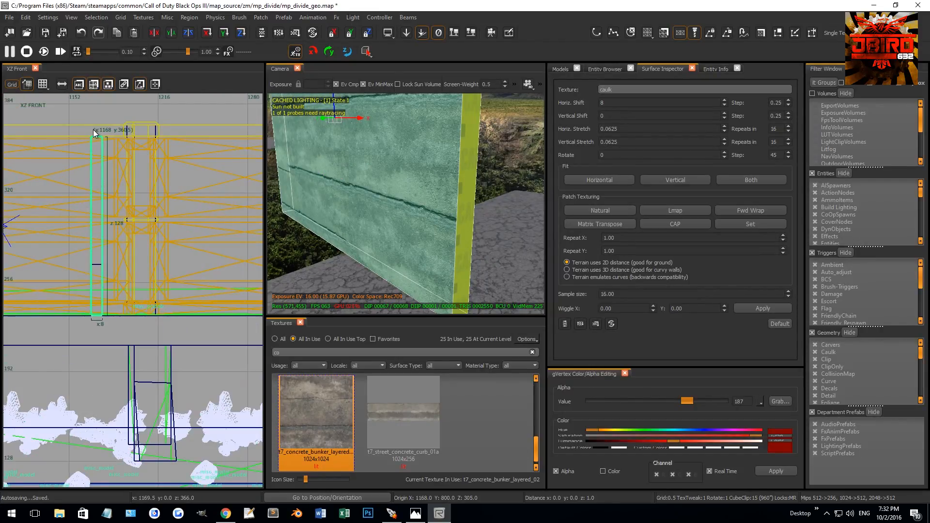
Raise the wall copy's lower edge to the top of the concrete base wall and deselect the brush
scroll(322, 182, "down", 3)
right_click_drag(323, 204, 321, 173)
scroll(119, 314, "up", 3)
left_click_drag(68, 331, 71, 224)
scroll(72, 222, "up", 5)
key("Escape")
Select the upper wall's long face and filter the full texture library by "brick"
left_click(385, 234, "ctrl+shift")
left_click_drag(306, 353, 203, 333)
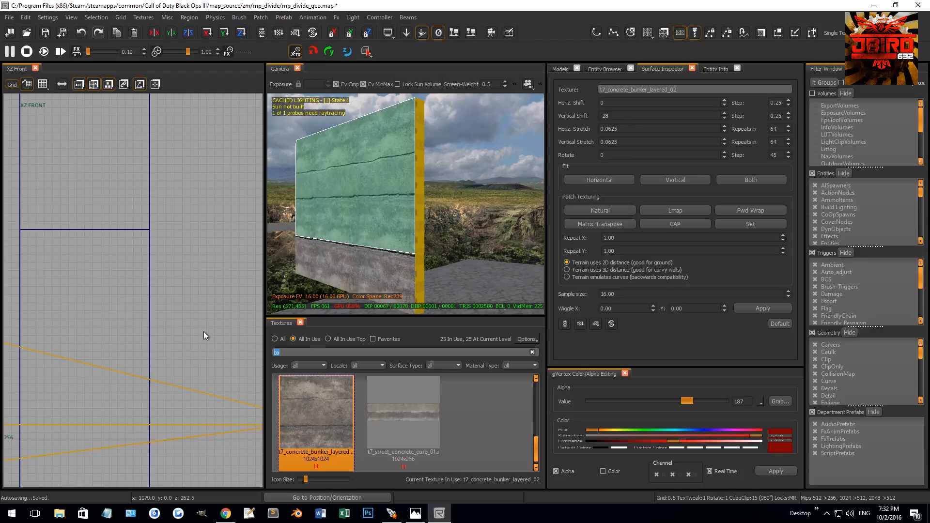
type("brick")
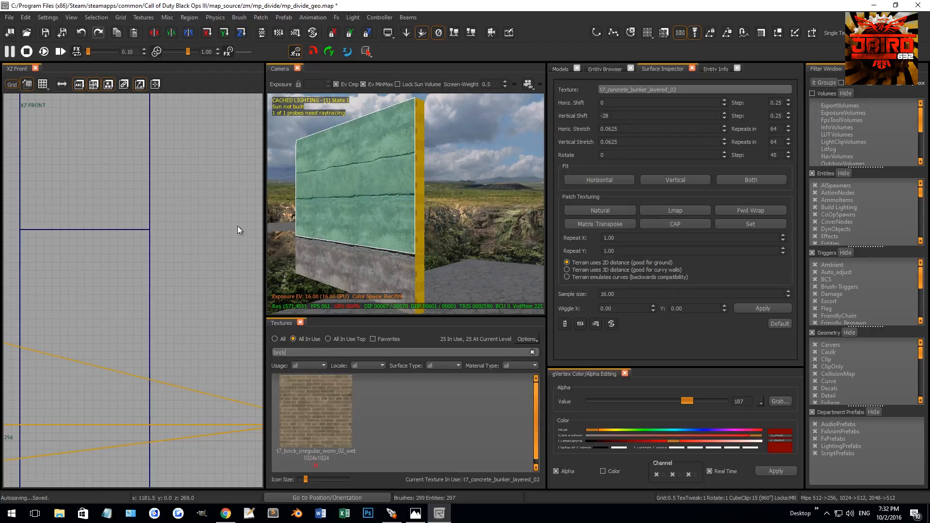
right_click_drag(432, 216, 426, 188)
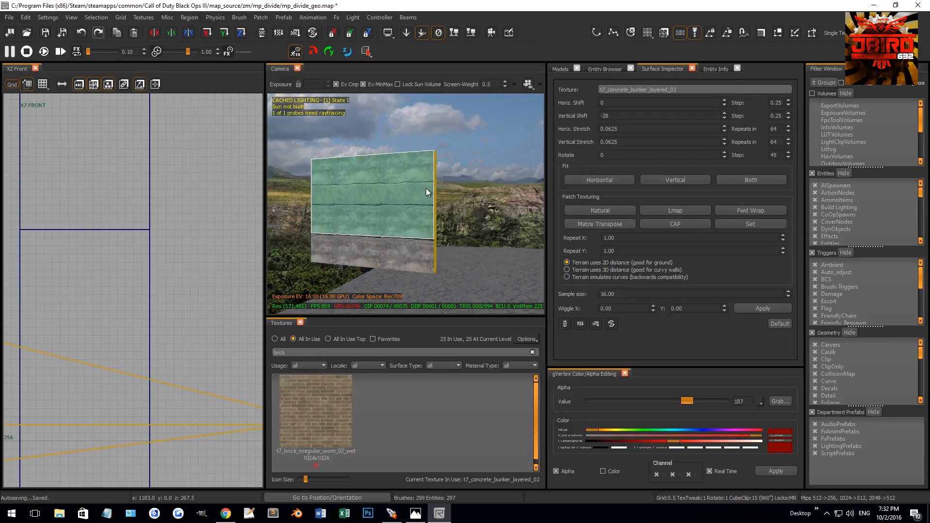
left_click(276, 339)
scroll(421, 417, "down", 2)
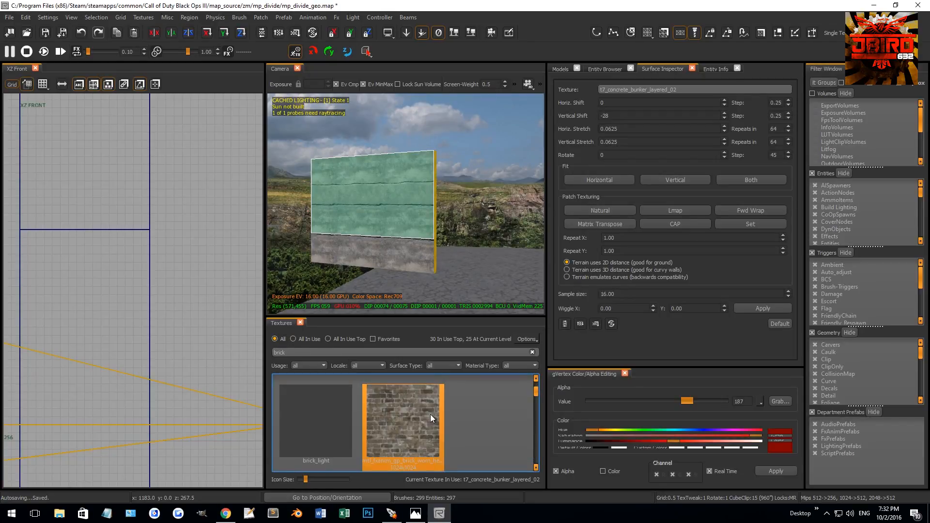
Try mtl_fxanim_gp_brick_worn_heavy_grout_brown_crack and t7_brick_irregular_worn_01 on the upper wall face
left_click(417, 424)
right_click_drag(341, 259, 341, 259)
scroll(440, 395, "down", 1)
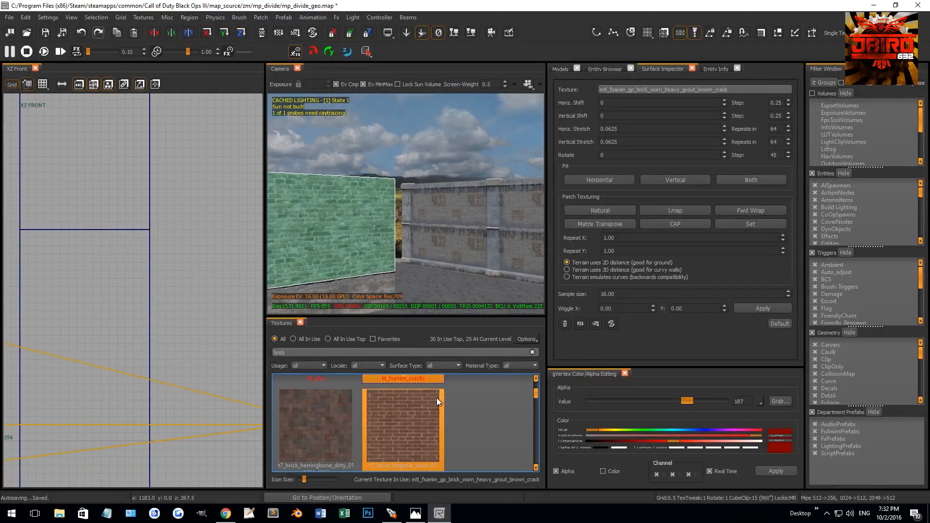
left_click(414, 418)
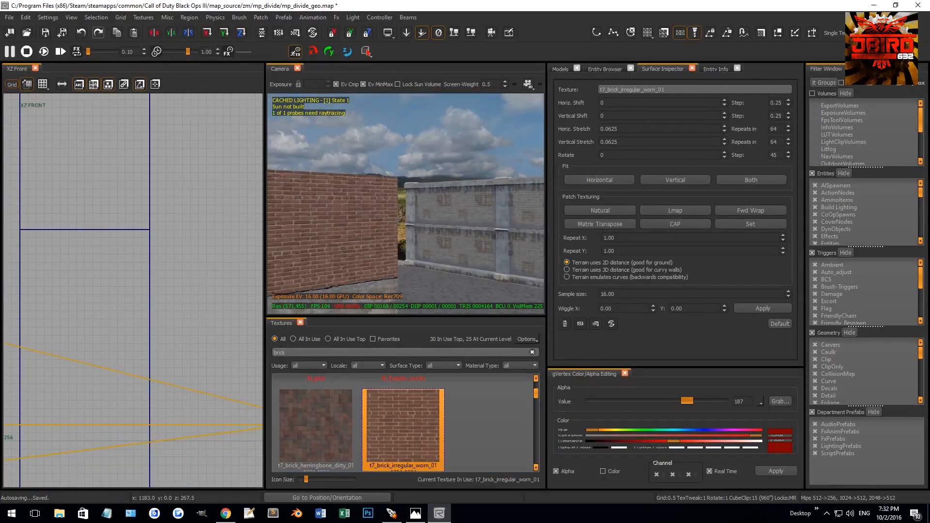
right_click_drag(342, 258, 341, 258)
right_click_drag(396, 251, 397, 251)
Reselect the upper wall face and try t7_brick_trim_worn_dirty_red on it
left_click(441, 193, "ctrl+shift")
scroll(421, 412, "down", 1)
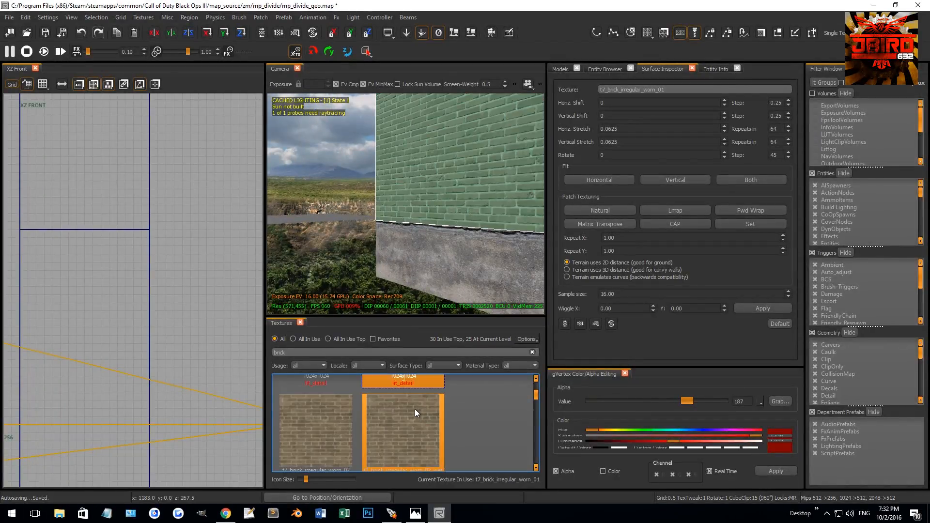
scroll(364, 420, "down", 4)
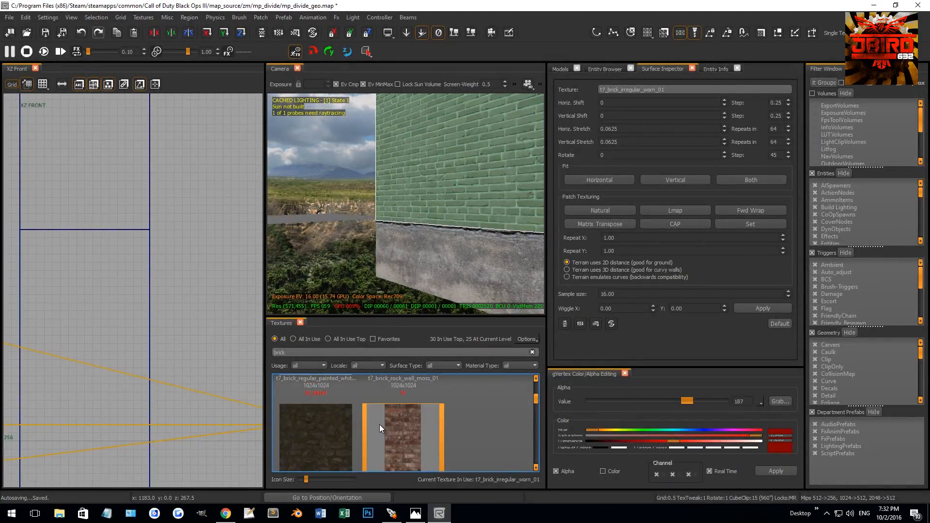
left_click(409, 434)
key("Escape")
right_click_drag(394, 252, 394, 251)
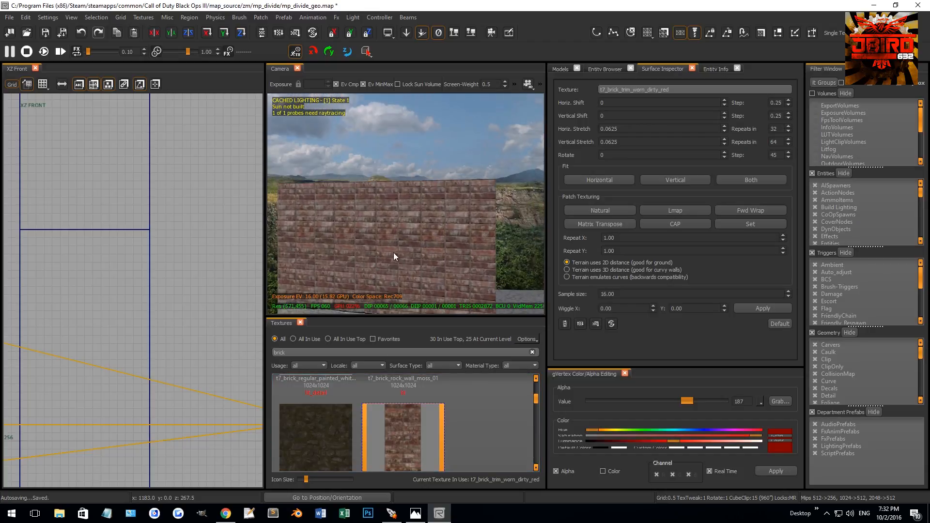
Try t7_brick_rock_wall_moss_01_rvl, t7_brick_trim_worn_dirty_red_wet and t7_brick_worn_dirty_red on the upper wall face
left_click(393, 252, "ctrl+shift")
left_click(337, 436)
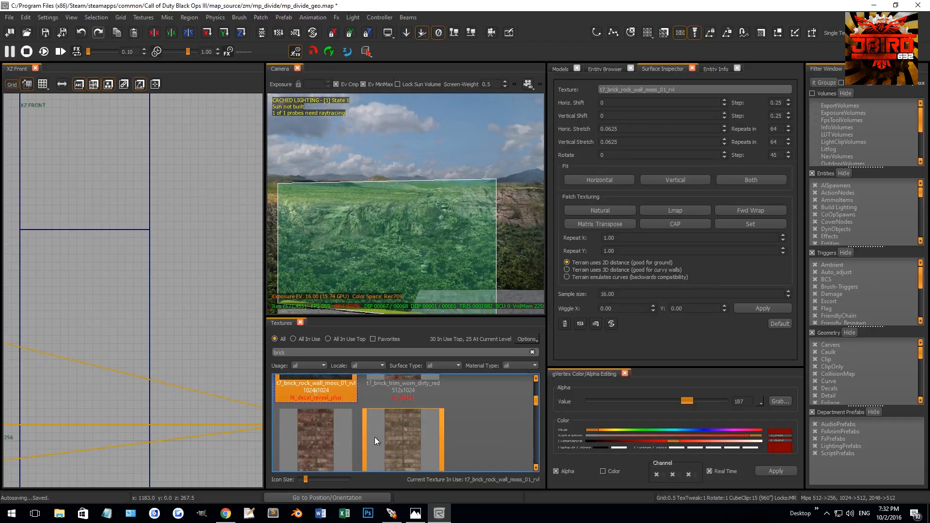
left_click(313, 440)
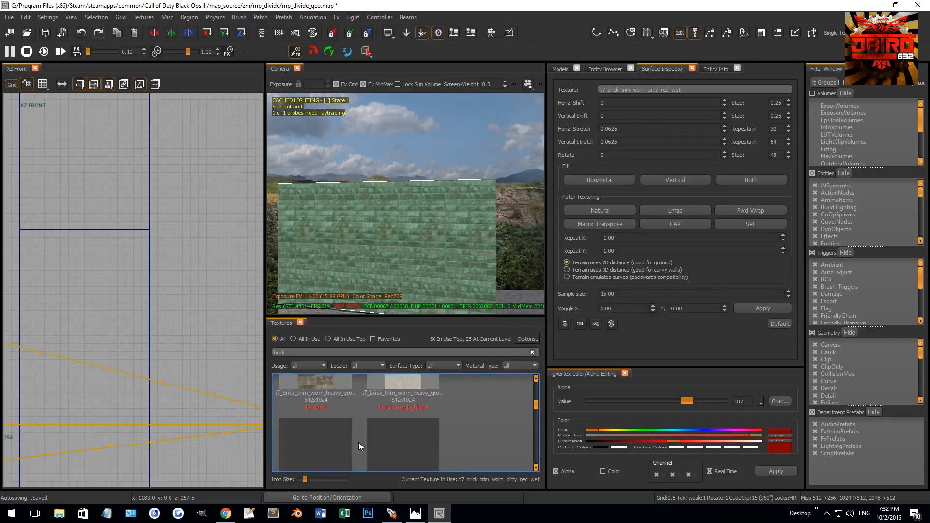
left_click(327, 440)
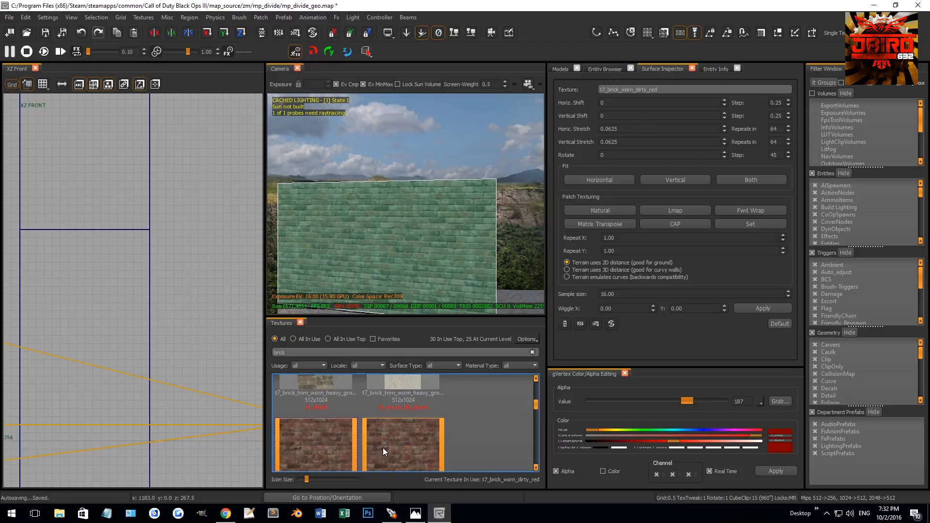
key("Escape")
mouse_move(409, 237)
right_mouse_down()
mouse_move(412, 247)
mouse_move(409, 237)
right_mouse_up()
Apply t7_brick_worn_heavy_grout_dirty to the upper wall's long face, deselect it and check the join with the concrete base
left_click(409, 236)
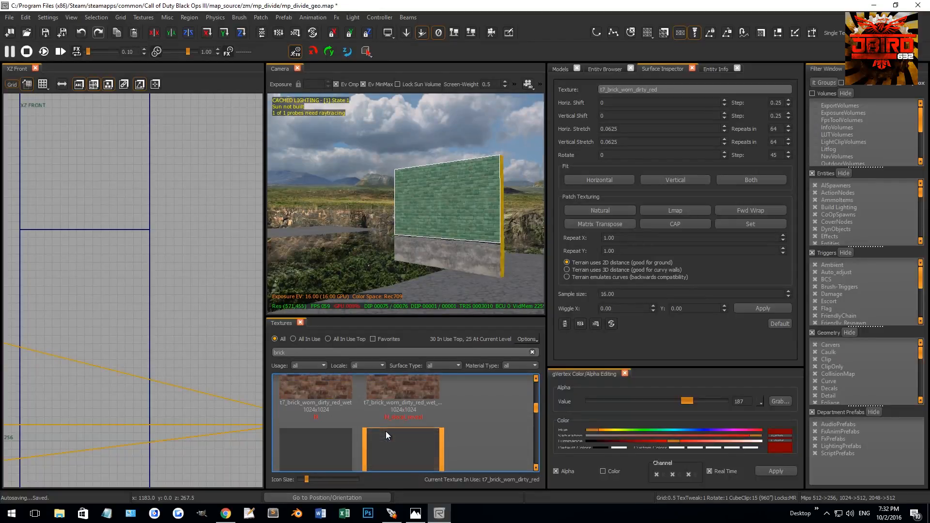
scroll(386, 431, "down", 3)
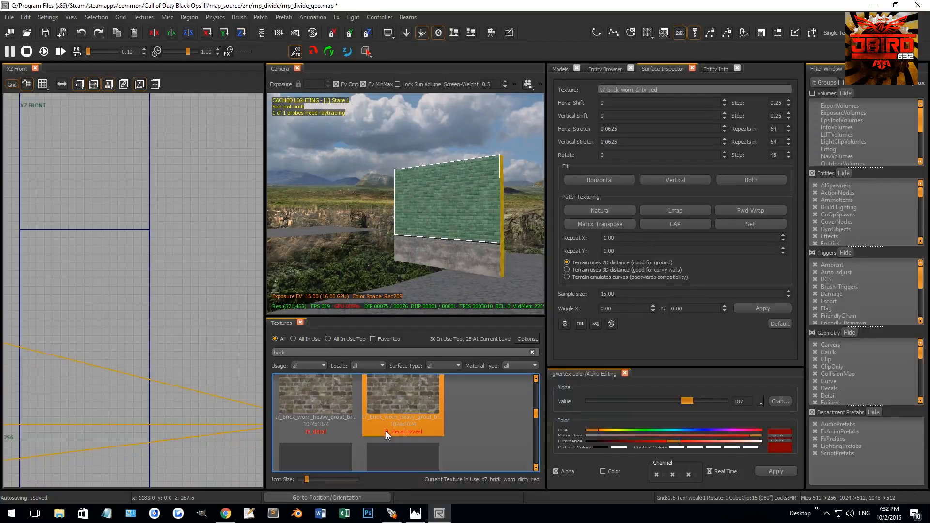
scroll(383, 434, "down", 1)
left_click(418, 393)
key("Escape")
right_click_drag(432, 292, 420, 248)
scroll(420, 260, "down", 3)
scroll(420, 248, "up", 2)
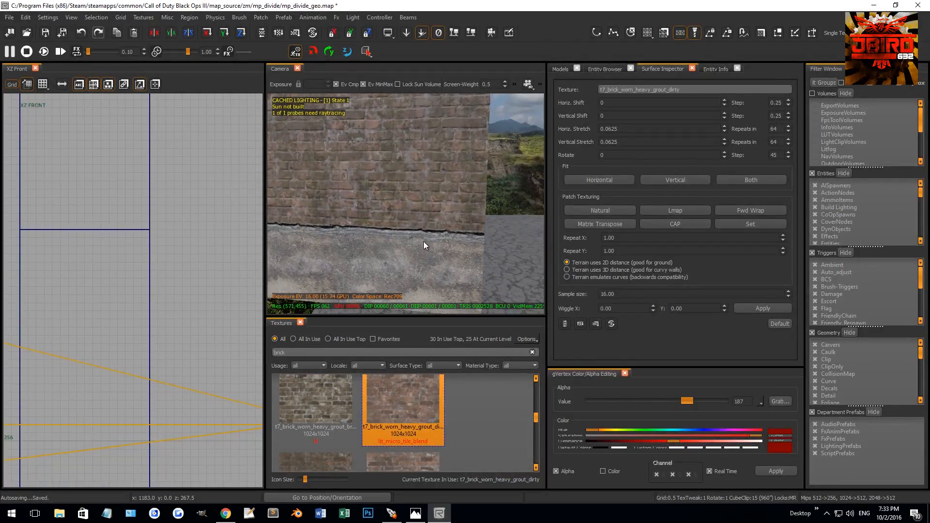
left_click(421, 210, "shift")
key("ctrl+Tab")
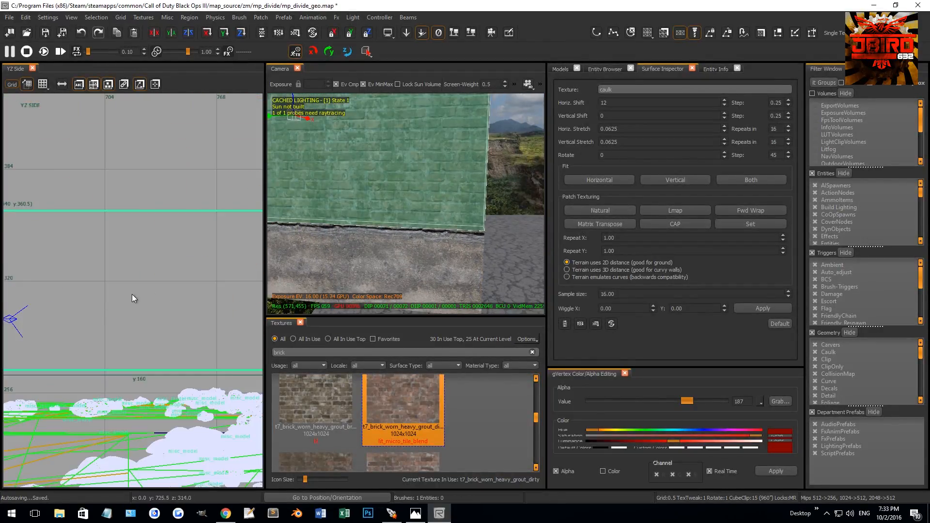
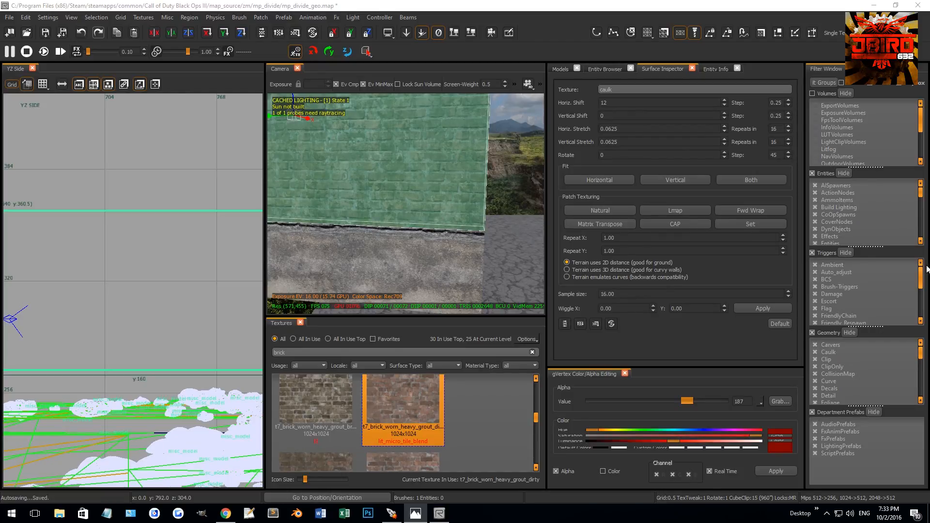
right_click_drag(308, 266, 397, 214)
key("Escape")
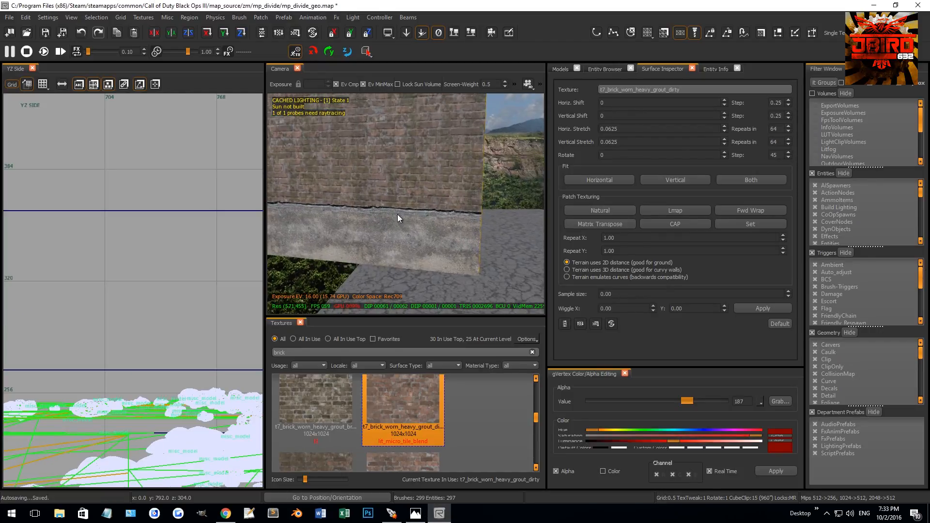
left_click(437, 179, "shift")
mouse_move(437, 180)
right_mouse_down()
mouse_move(434, 194)
mouse_move(506, 196)
mouse_move(455, 194)
mouse_move(448, 223)
mouse_move(478, 230)
mouse_move(452, 232)
mouse_move(429, 199)
mouse_move(461, 207)
right_mouse_up()
key("Escape")
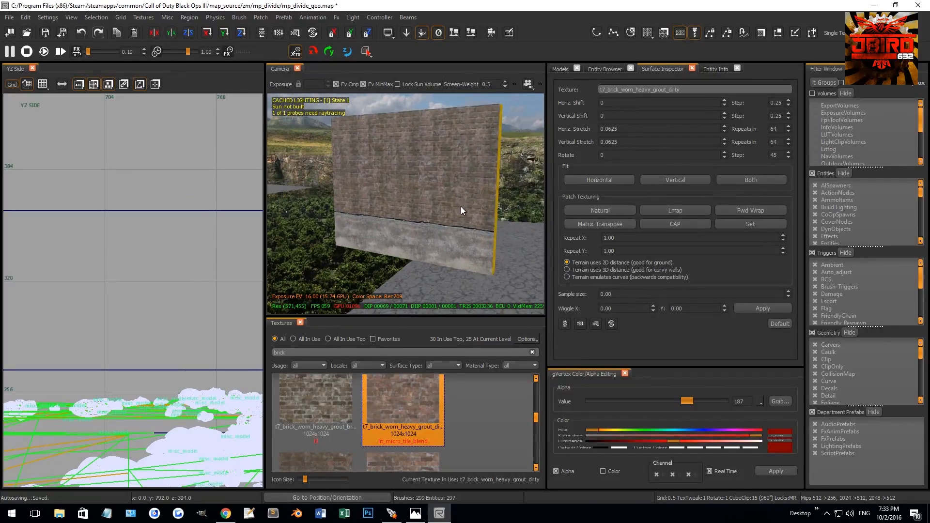
Locate the wall in the top view, set the grid to 1 unit, and draw a new pillar brush against the wall's end
left_click(461, 207, "shift")
scroll(149, 309, "down", 8)
key("ctrl+Tab")
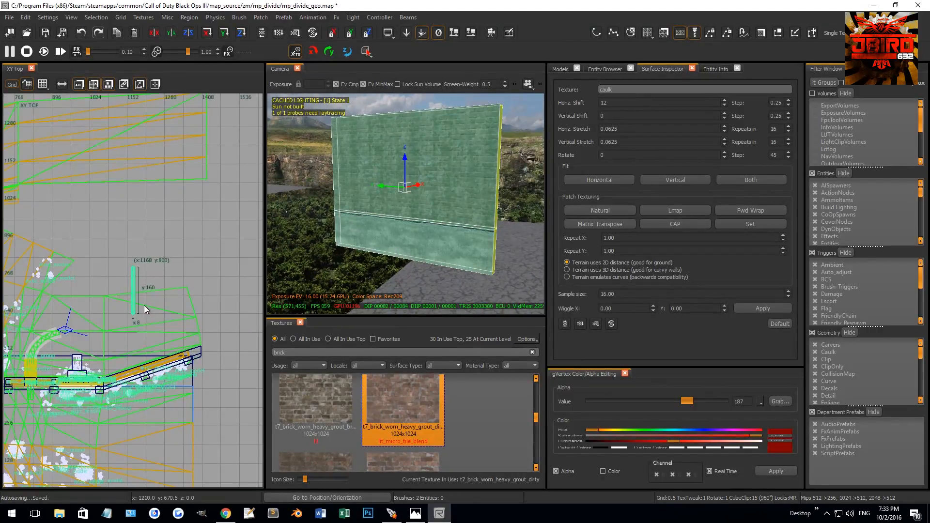
scroll(144, 305, "up", 5)
scroll(116, 312, "up", 3)
key("Escape")
scroll(114, 297, "up", 6)
key("2")
left_click_drag(144, 297, 90, 351)
scroll(119, 359, "down", 4)
right_click_drag(122, 366, 122, 344)
left_click_drag(118, 343, 117, 352)
right_click_drag(118, 350, 77, 345)
Pull one outer corner of the pillar brush away from the wall in vertex mode to give it a slanted end
scroll(77, 345, "up", 3)
key("v")
left_click_drag(51, 343, 48, 383)
key("v")
Widen the pillar brush to 9 units and cover it with the caulk texture sampled from the base wall's end
right_click_drag(39, 299, 66, 304)
scroll(66, 303, "up", 2)
left_click_drag(85, 307, 78, 308)
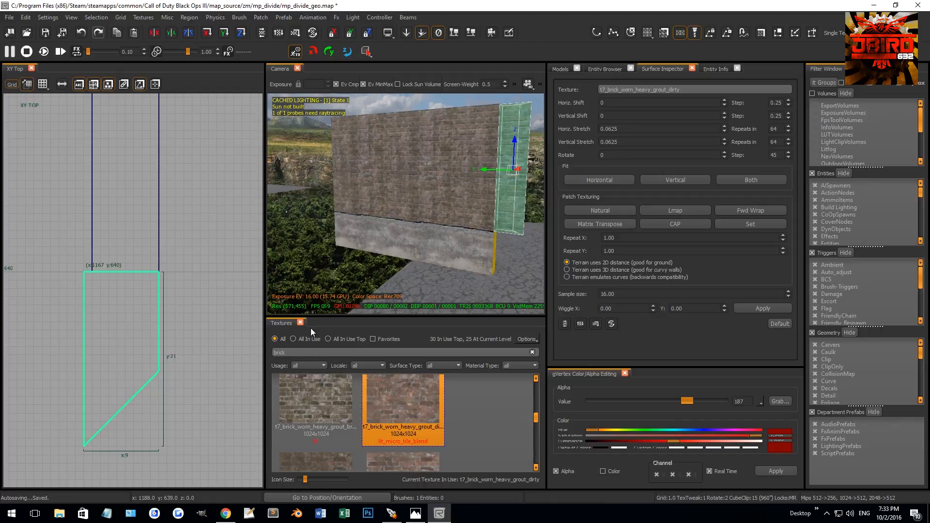
scroll(315, 376, "up", 1)
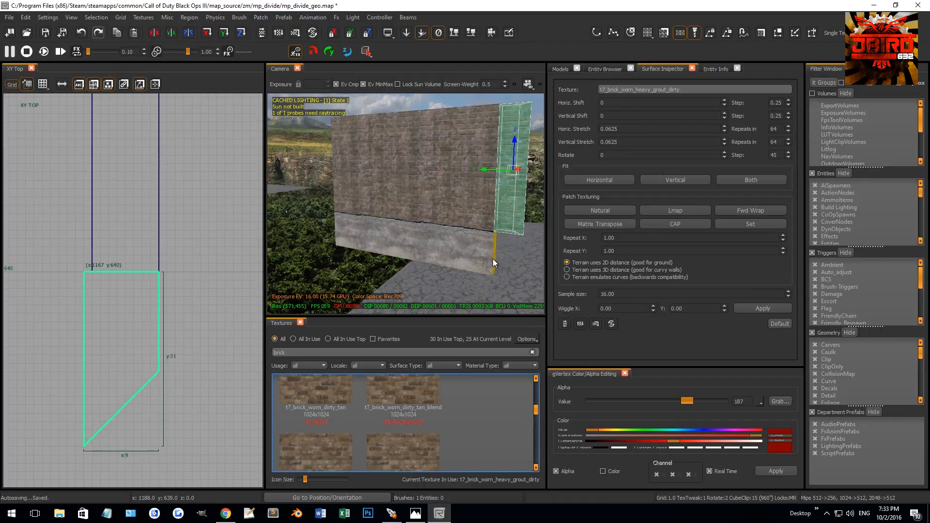
left_click(496, 258)
Limit the texture library to exterior trim usage and clear the "brick" name filter
double_click(280, 353)
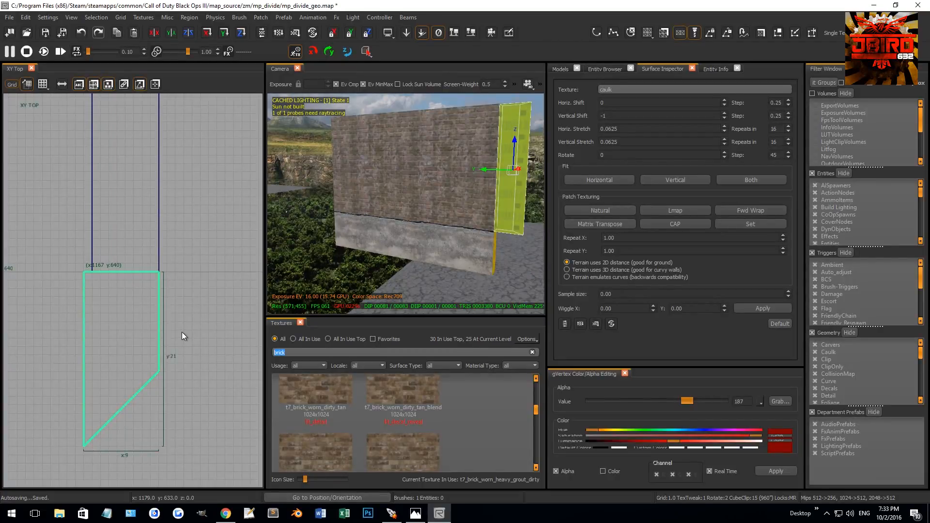
left_click(306, 365)
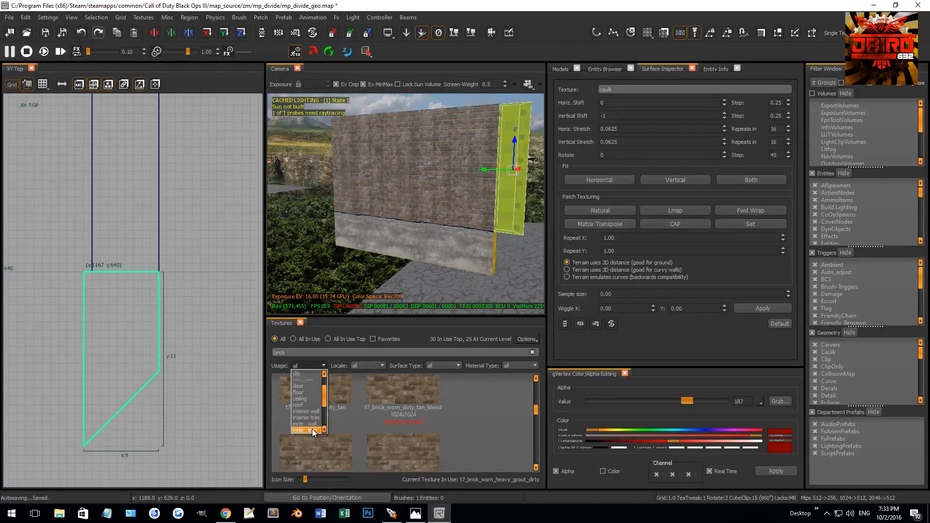
left_click(306, 430)
left_click_drag(312, 354, 232, 348)
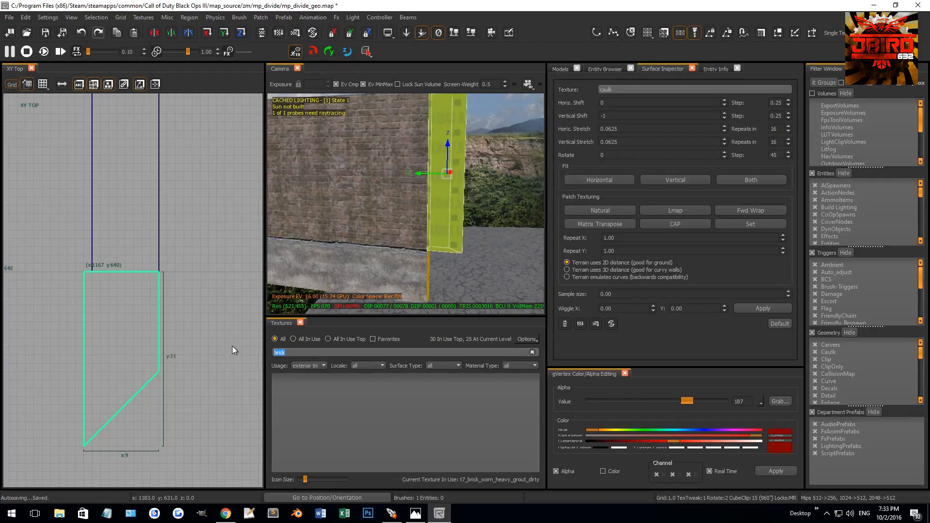
key("BackSpace")
Deselect the pillar brush, select only its face beside the brick wall, and browse the exterior trim textures
right_click_drag(402, 242, 397, 269)
key("Escape")
left_click(405, 248, "ctrl+shift")
scroll(342, 440, "down", 2)
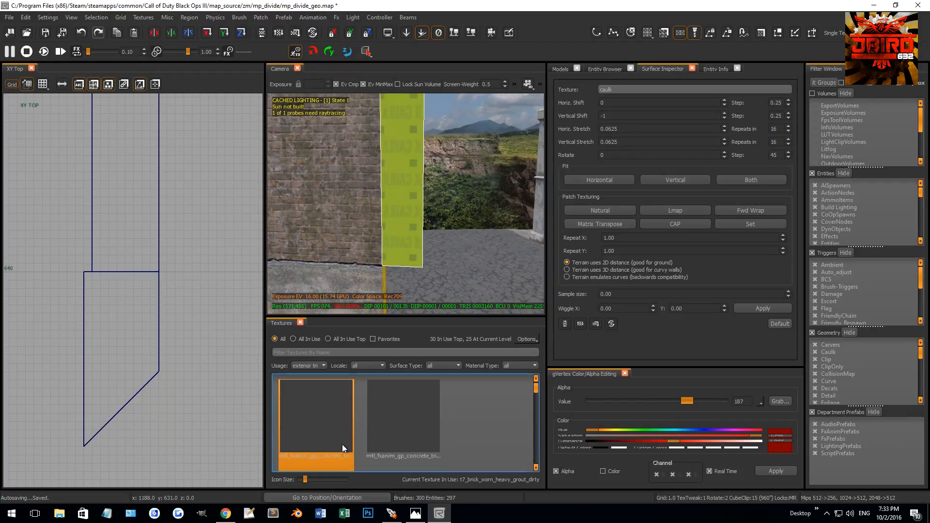
scroll(347, 423, "down", 3)
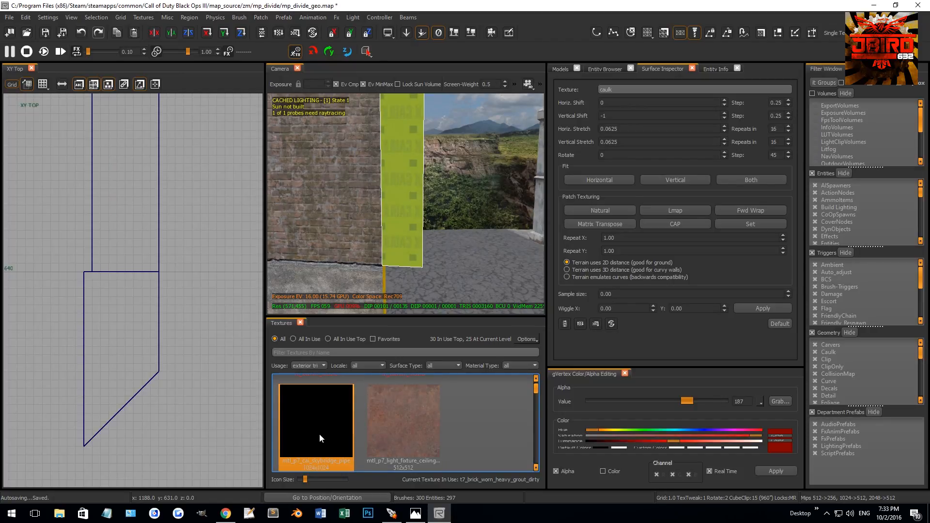
Try mtl_p7_cai_skybridge_pipe and the green, orange and red mtl_p7_sin_sign_neon_tube_01 textures on the pillar face
left_click(321, 423)
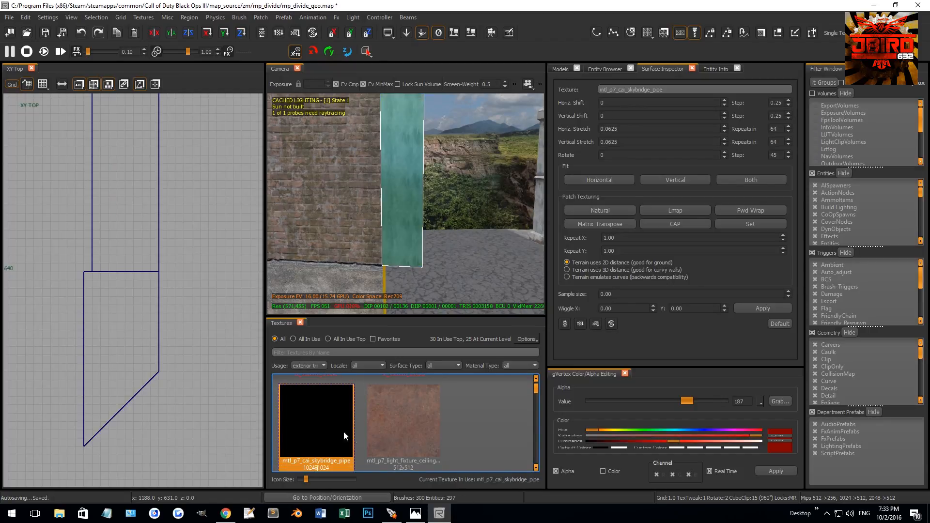
scroll(347, 431, "down", 3)
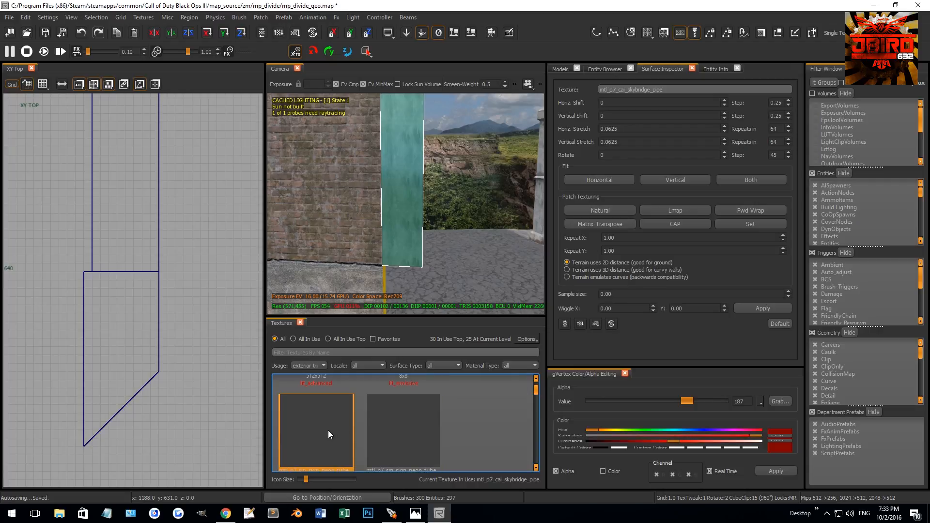
left_click(387, 429)
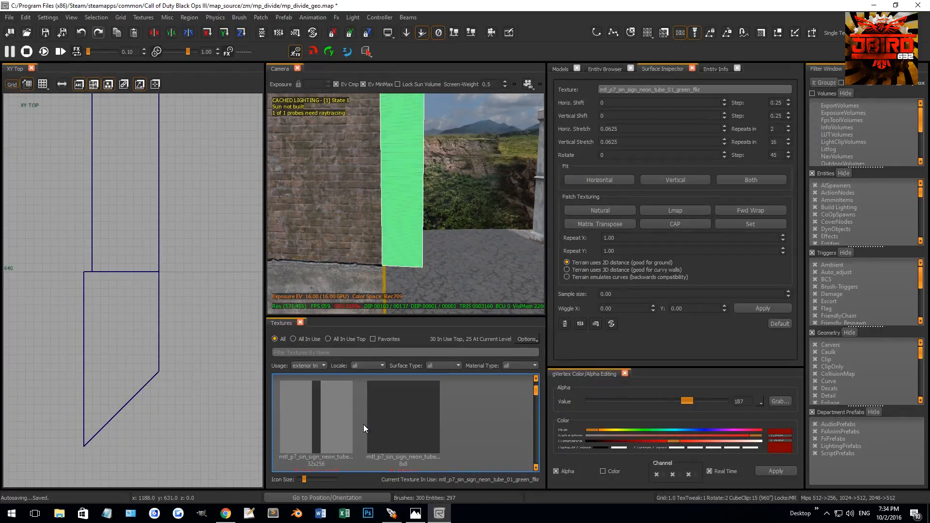
left_click(396, 414)
scroll(362, 416, "down", 1)
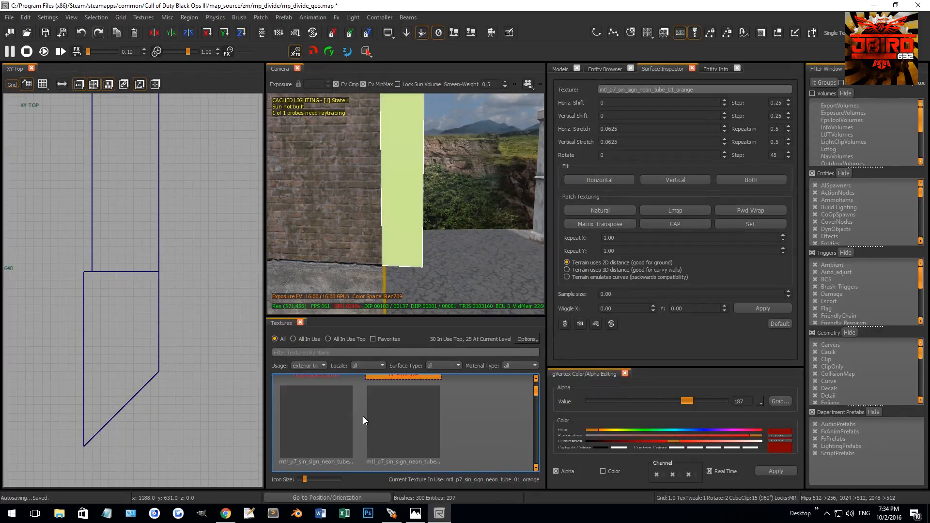
left_click(398, 420)
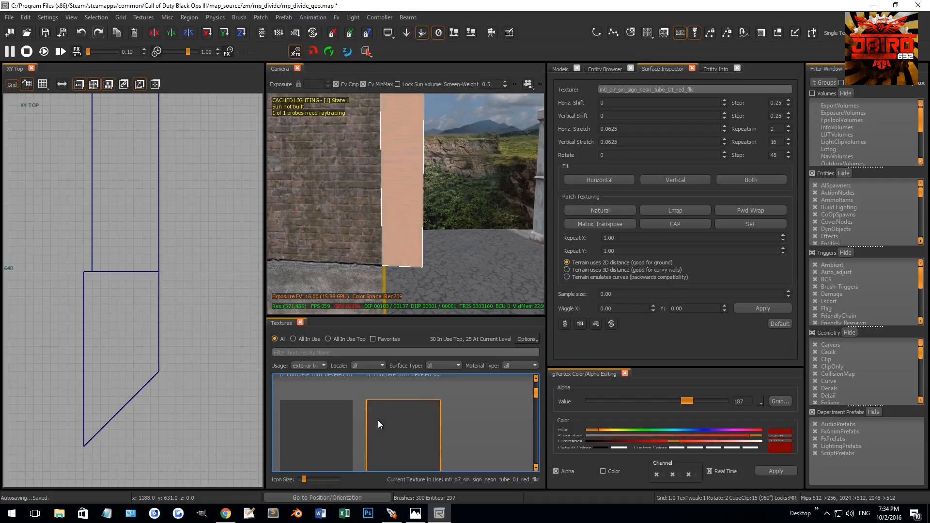
Apply t7_concrete_trim_beveled_02 to the pillar face and reopen the Surface Inspector
left_click(316, 440)
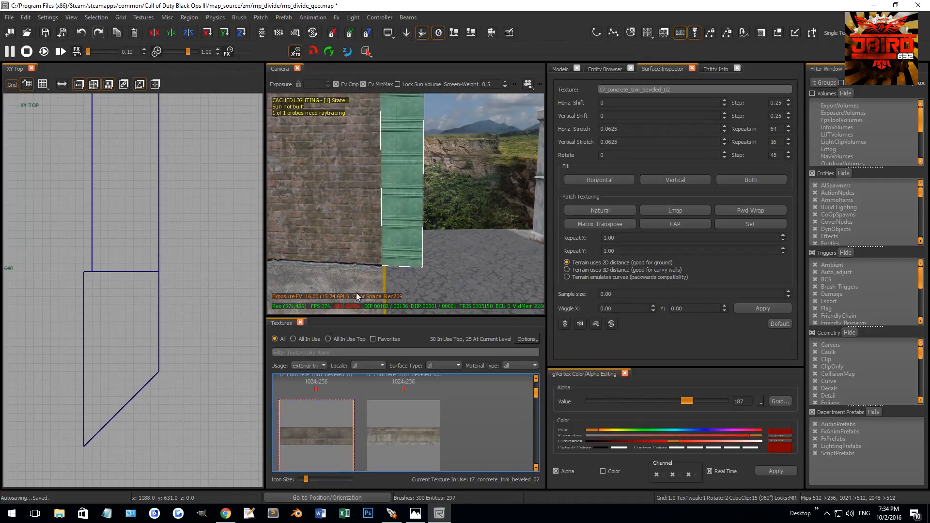
scroll(350, 167, "up", 1)
key("s")
key("s")
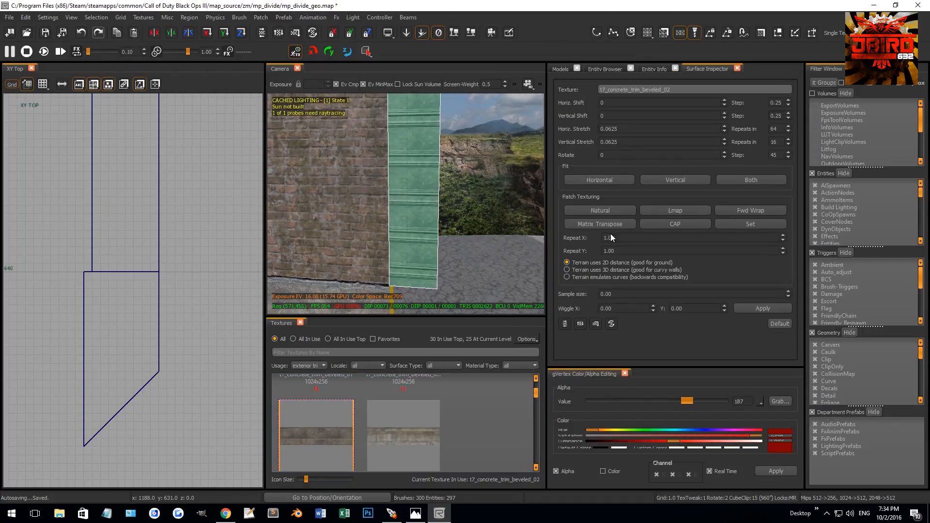
Rotate the concrete trim texture on the pillar face to 90 and set its horizontal and vertical stretch to 0.3125
left_click(612, 158)
type("90")
key("Return")
right_click_drag(477, 172, 517, 175)
left_click(628, 143)
scroll(628, 143, "up", 1)
left_click(631, 129)
scroll(631, 128, "up", 1)
mouse_move(504, 172)
right_mouse_down()
mouse_move(473, 173)
mouse_move(452, 239)
mouse_move(427, 225)
right_mouse_up()
Reselect the pillar face, apply the Natural and Set texturing options, and nudge the trim texture to a vertical shift of -15
key("Escape")
left_click(425, 223, "shift")
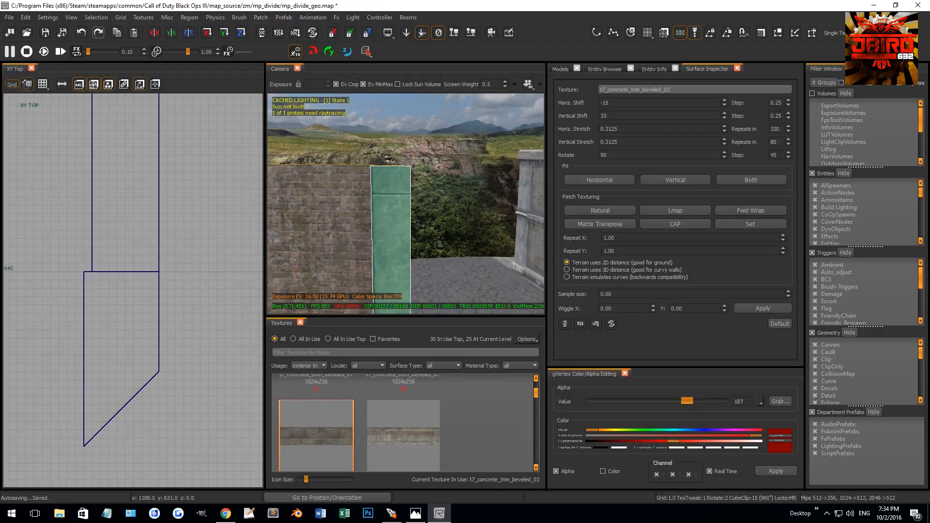
left_click(607, 209)
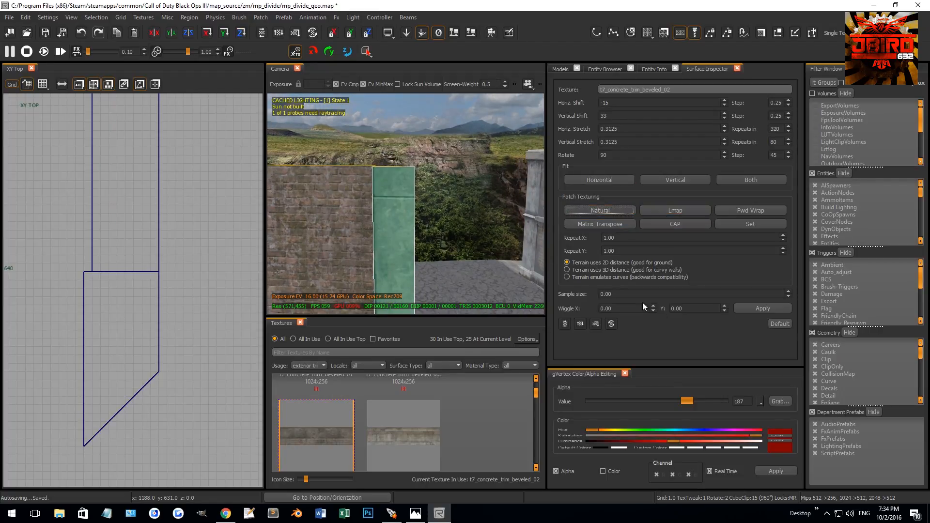
left_click(750, 226)
right_click_drag(470, 231, 462, 242)
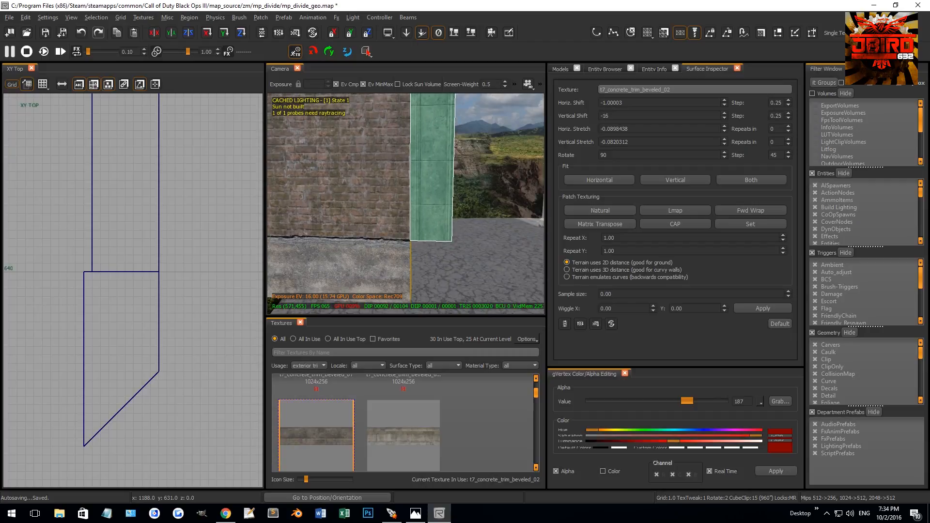
key("shift+Up")
Select the trimmed pillar brush and flip a clone of it along Y
right_click_drag(465, 245, 369, 238)
key("Escape")
left_click(351, 249, "ctrl+shift")
key("Escape")
left_click(366, 230, "shift")
scroll(140, 296, "down", 5)
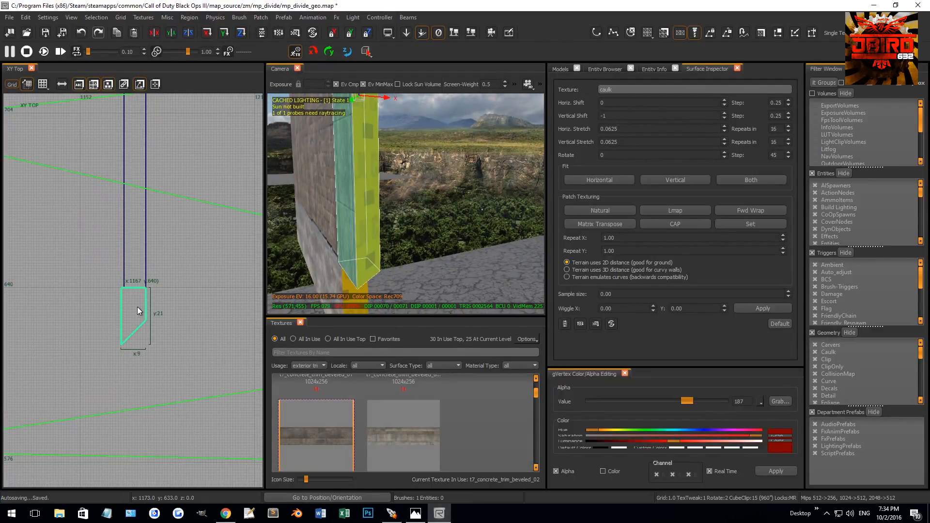
left_click(70, 17)
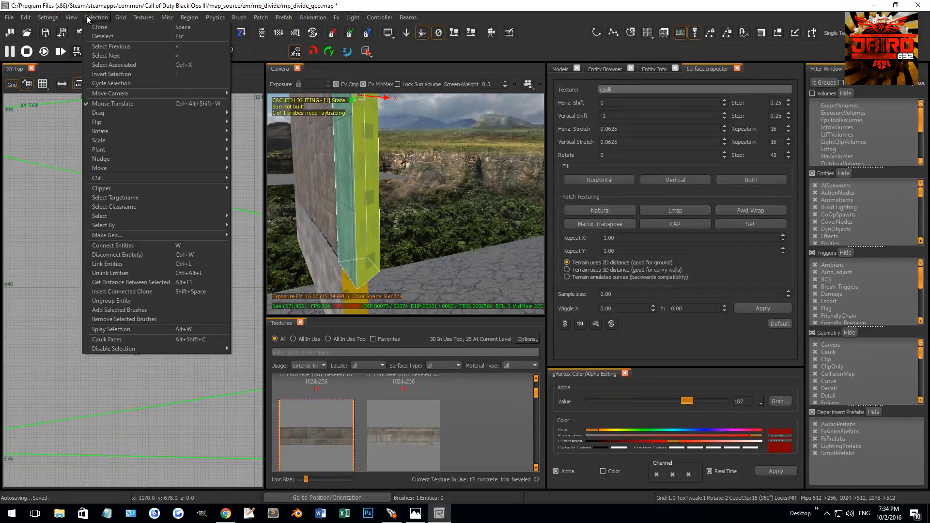
mouse_move(108, 124)
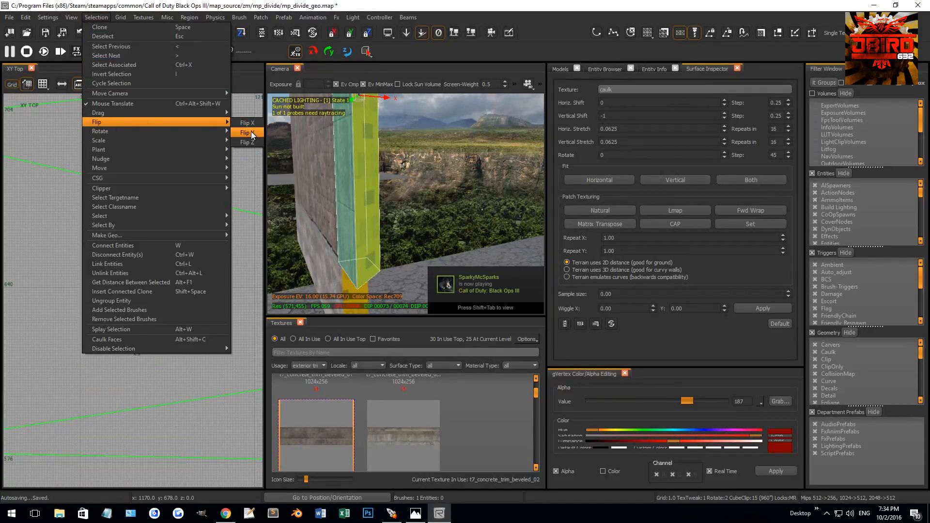
left_click(251, 133)
Rotate the cloned brush a quarter turn and fit its slanted end against the pillar's to form a mitred L-shaped corner
right_click_drag(194, 307, 173, 280)
key("r")
key("4")
mouse_move(124, 353)
left_mouse_down()
mouse_move(157, 280)
mouse_move(133, 312)
left_mouse_up()
key("r")
scroll(111, 287, "up", 2)
key("1")
scroll(133, 312, "up", 1)
key("Escape")
mouse_move(321, 214)
right_mouse_down()
mouse_move(335, 225)
mouse_move(339, 205)
right_mouse_up()
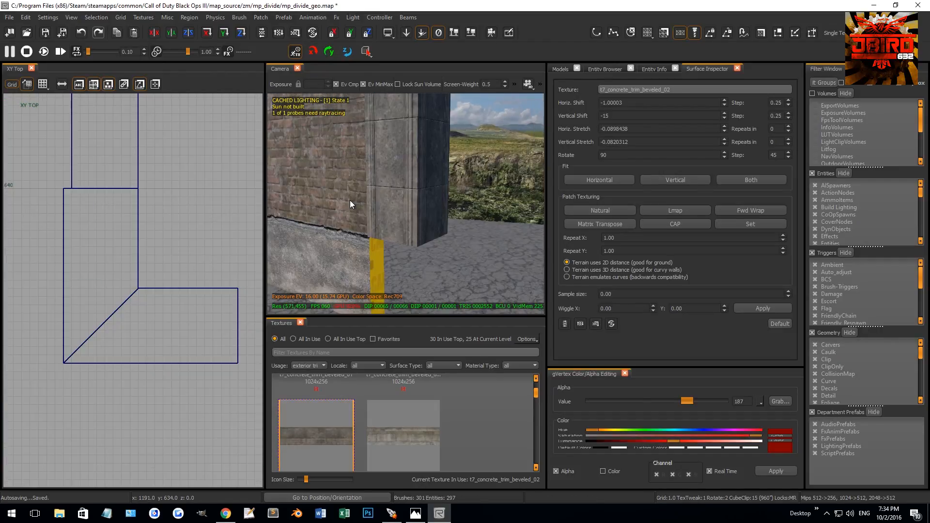
Clip a small diagonal bevel off the outer corner of both pillar brushes and delete the cut-off corner pieces
left_click(397, 192, "shift")
left_click(428, 188, "shift")
scroll(117, 319, "down", 1)
scroll(131, 278, "up", 3)
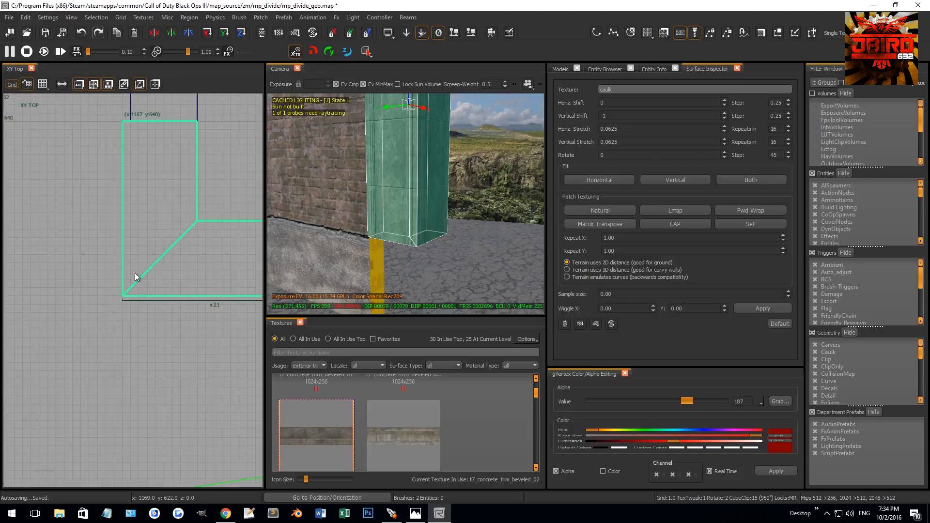
left_click(146, 306)
key("shift+Return")
left_click(406, 200, "shift")
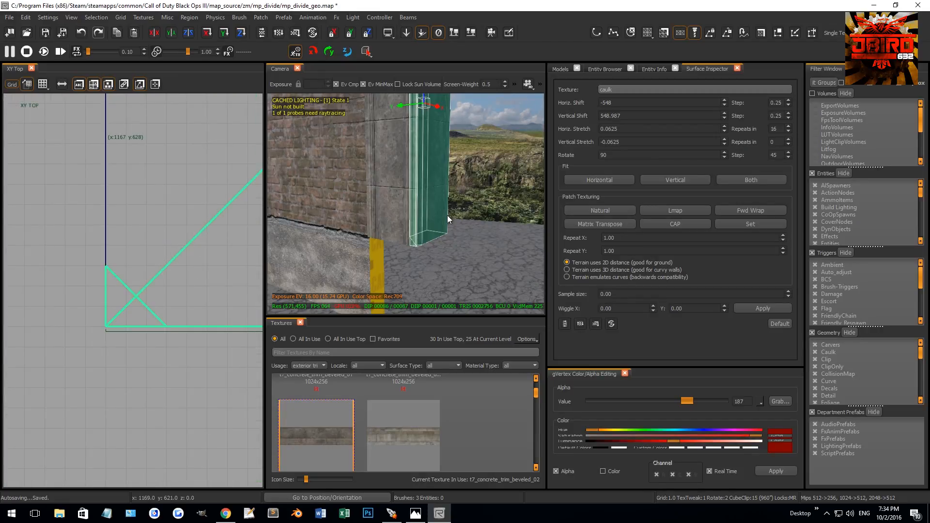
left_click(447, 215, "shift")
key("BackSpace")
Select the two new bevel faces on the pillar corner and copy the neighbouring concrete texture onto them
right_click_drag(426, 234, 432, 241)
left_click(433, 241, "ctrl+shift")
left_click(423, 248, "ctrl+shift")
middle_click(392, 247)
key("Escape")
Extend both pillar brushes down to the ground in the XZ front view
scroll(407, 245, "down", 2)
left_click(426, 227, "shift")
left_click(392, 230, "shift")
scroll(166, 333, "down", 9)
key("ctrl+Tab")
right_click_drag(164, 338, 161, 335)
key("5")
left_click_drag(155, 305, 151, 400)
scroll(145, 370, "up", 7)
key("3")
key("Escape")
Divide the upper brick wall brush into a 1-unit-thick facing and a 7-unit-thick backing brush in the XY top view
right_click_drag(368, 233, 398, 228)
key("s")
key("w")
left_click(412, 202, "shift")
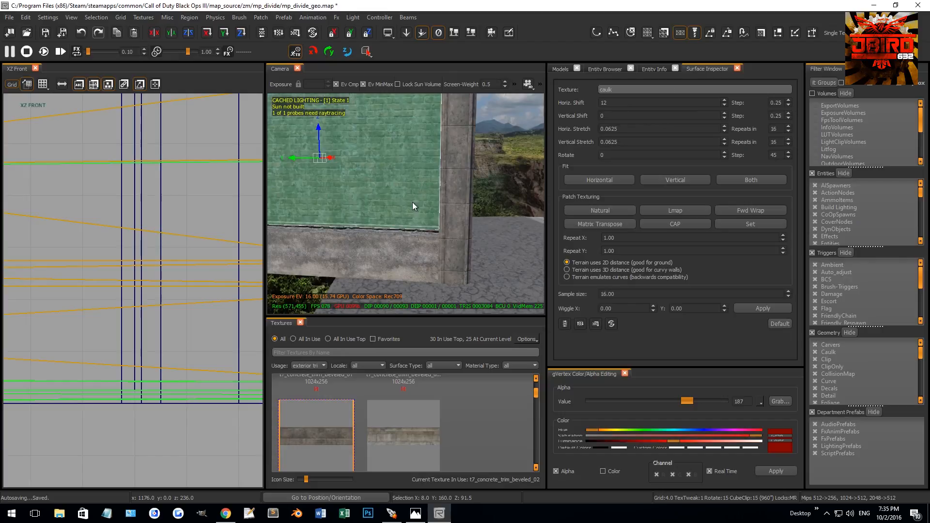
key("ctrl+Tab")
scroll(116, 349, "up", 10)
left_click_drag(169, 342, 128, 347)
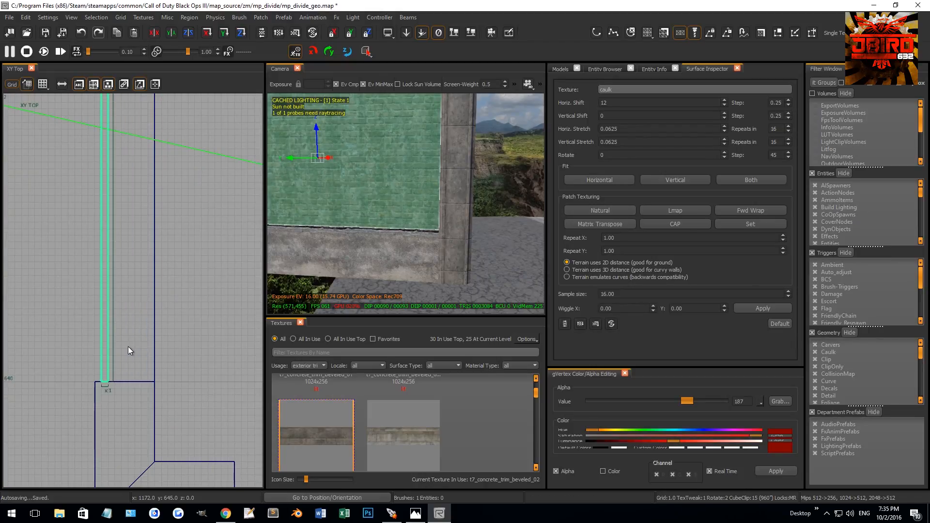
left_click_drag(105, 372, 164, 359)
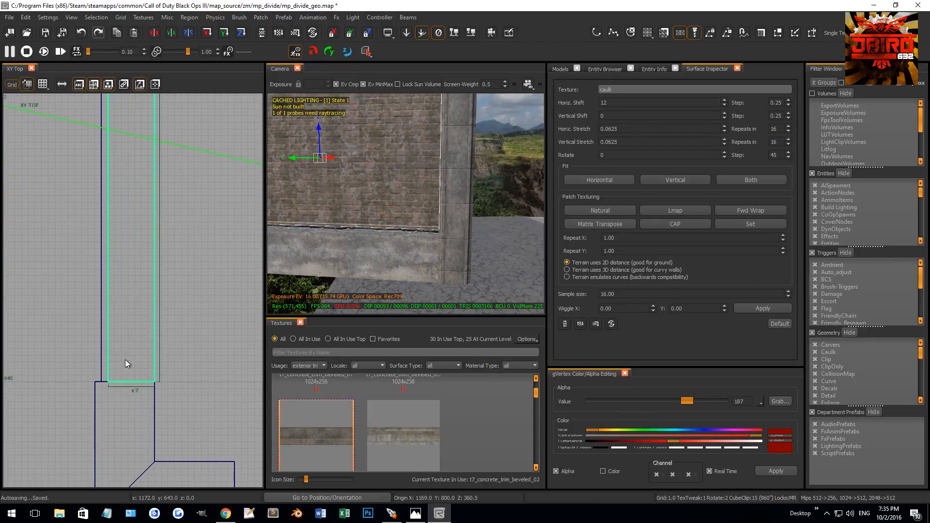
key("Escape")
Select the front face of the thin brick facing and search the textures of all usages for "destr"
left_click(362, 212, "shift")
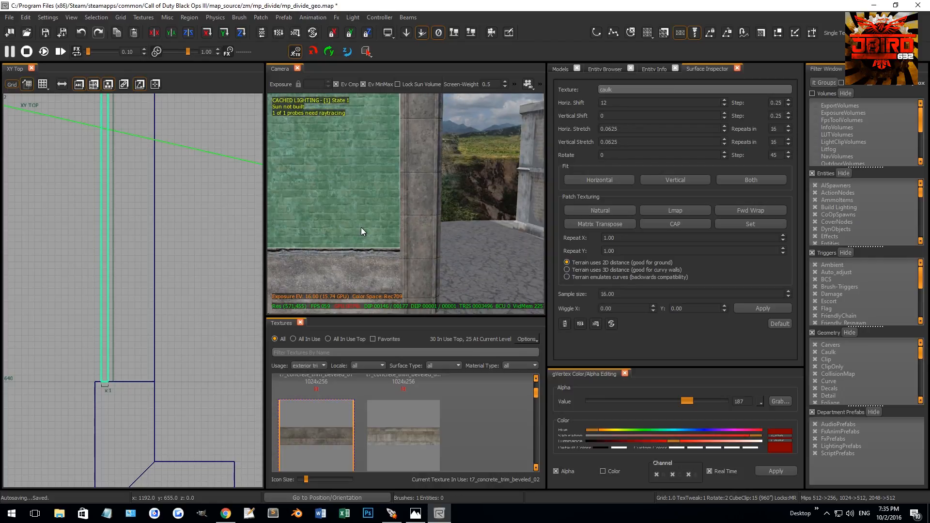
key("Escape")
left_click(365, 226, "shift")
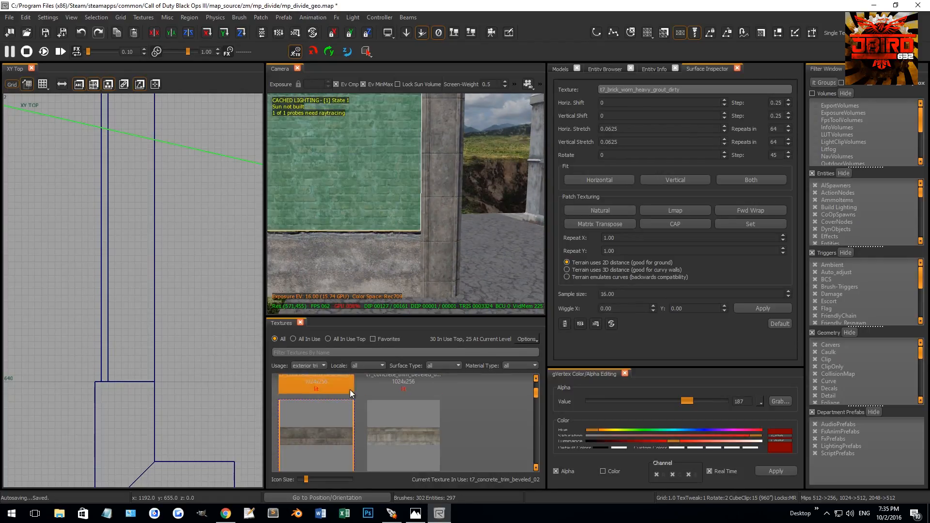
type("destr")
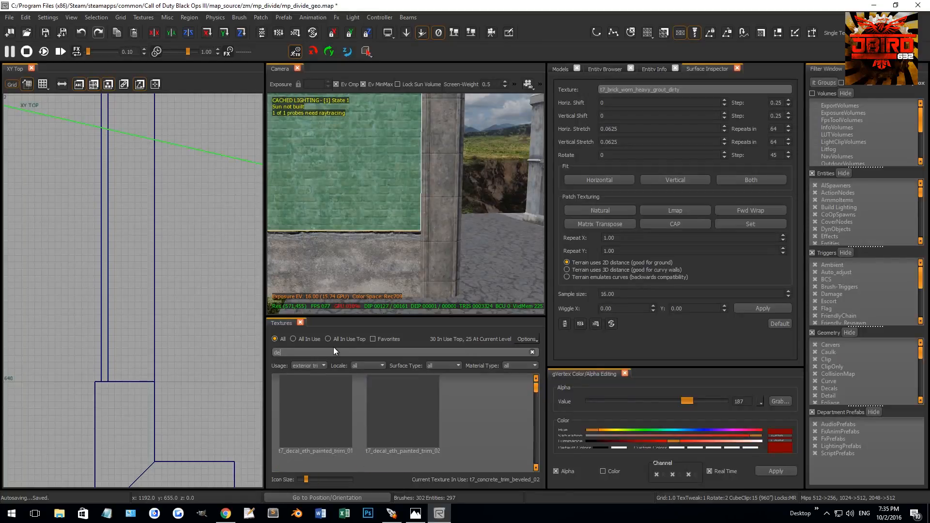
left_click(320, 365)
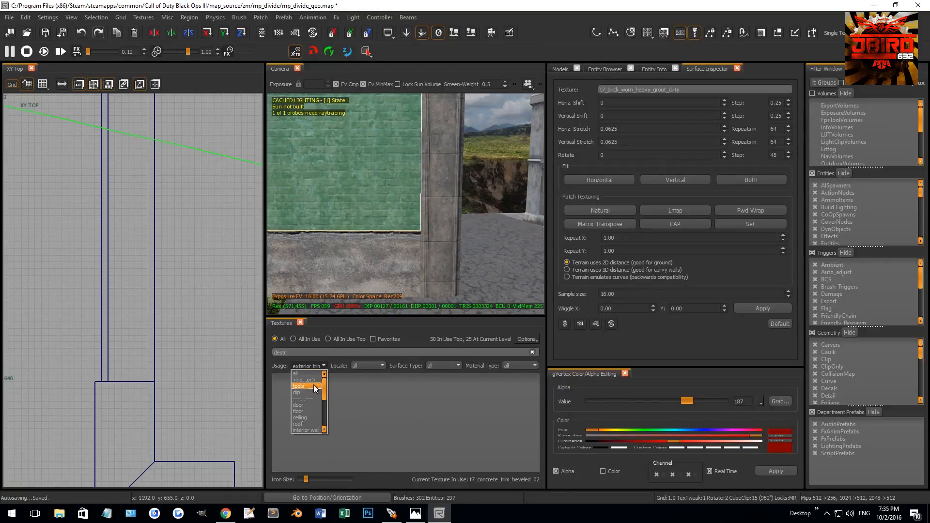
left_click(312, 374)
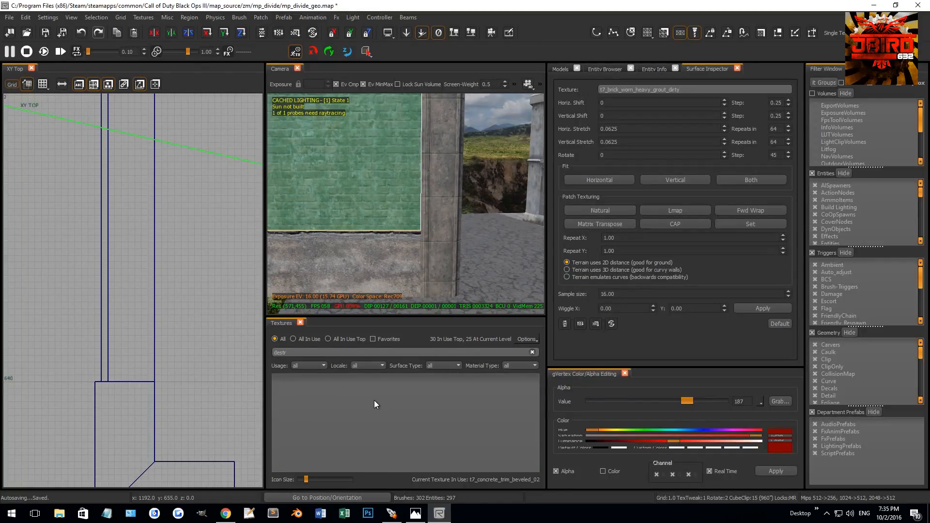
Replace the texture name filter with "dam" to look for damaged materials
left_click(306, 353)
key("BackSpace")
key("BackSpace")
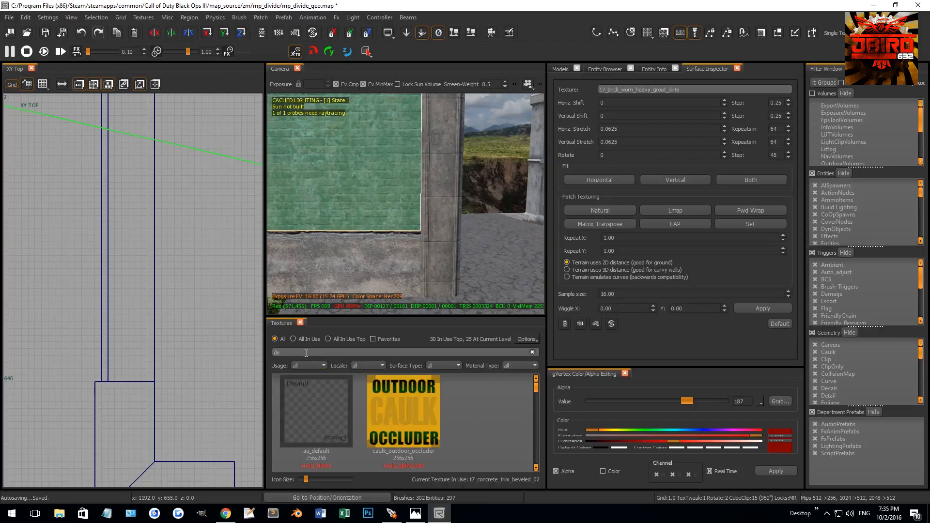
key("BackSpace")
key("BackSpace")
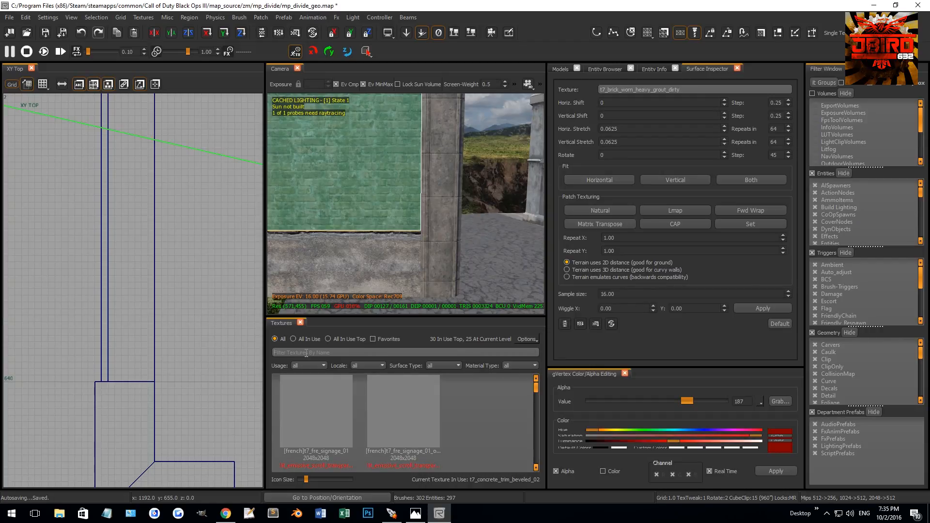
type("dam")
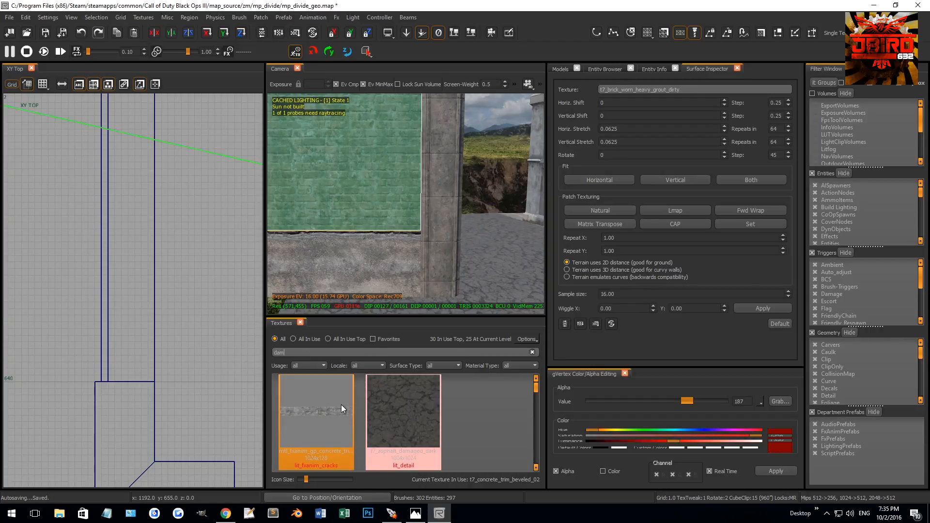
Try t7_asphalt_damaged_dark on the brick face, inspect the wall, and undo the change
left_click(408, 415)
key("Escape")
mouse_move(400, 272)
right_mouse_down()
mouse_move(432, 253)
mouse_move(432, 242)
right_mouse_up()
left_click(430, 253, "shift")
left_click(432, 264, "shift")
key("Escape")
key("ctrl+z")
Display the brick wall in the YZ side view and clear the selection
left_click(444, 223, "shift")
key("ctrl+Tab")
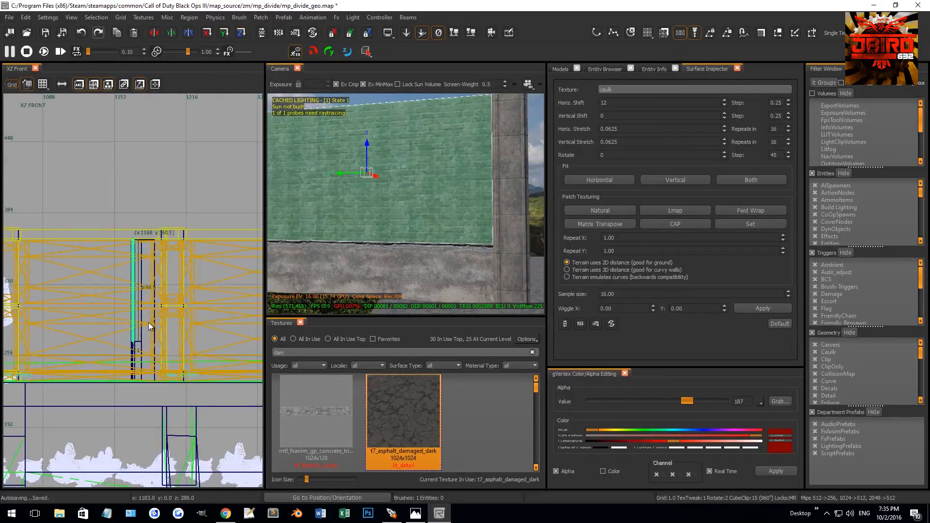
key("ctrl+Tab")
key("Escape")
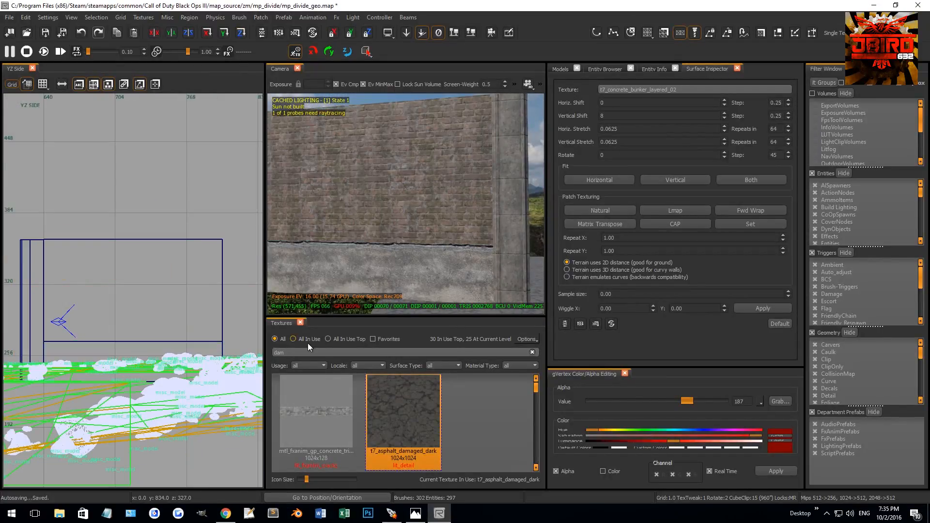
Search the model library for "brick" in place of the foliage filter
left_click(556, 71)
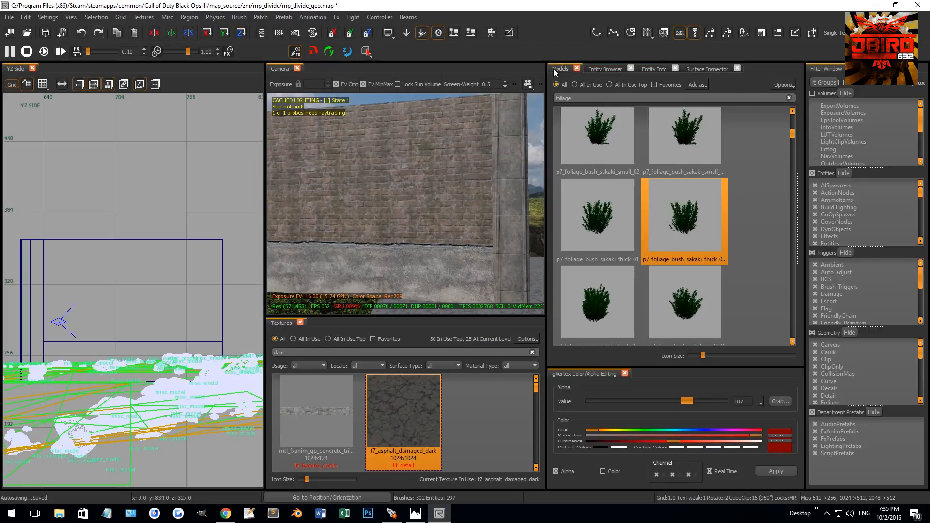
key("BackSpace")
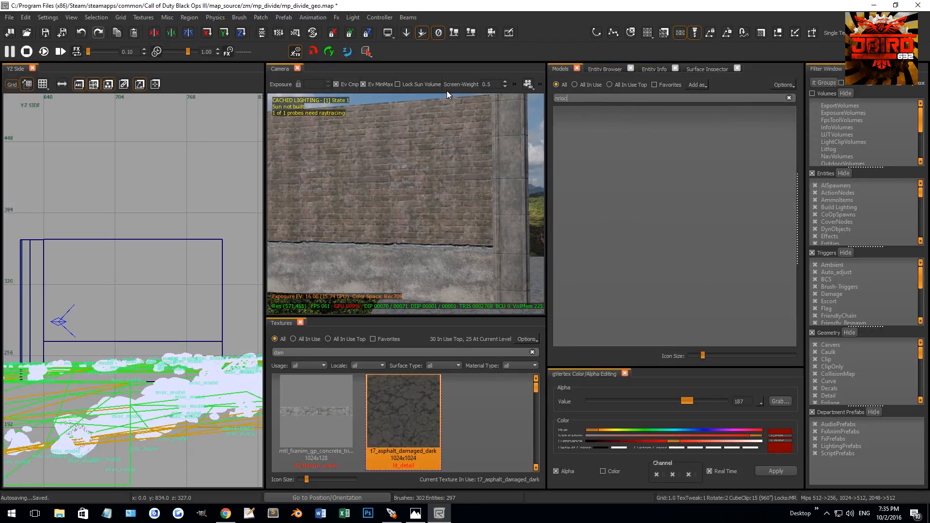
type("br")
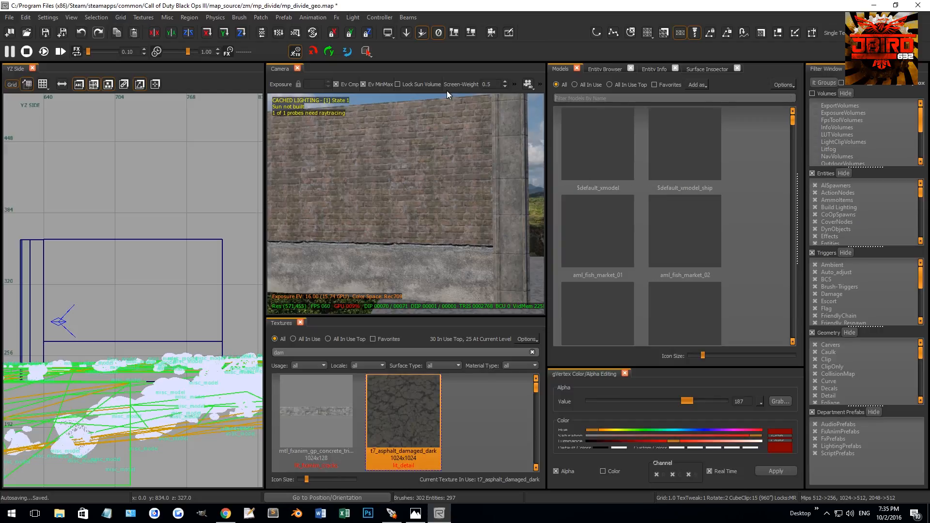
type("ick")
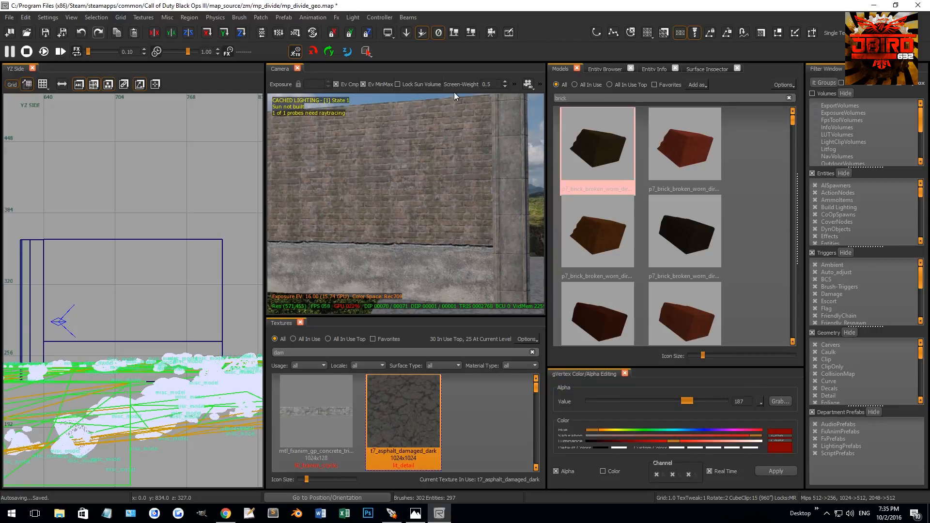
Browse the brick models and place the jagged brick cluster found after p7_brick_clean_02 on the brick wall's face
scroll(626, 226, "down", 1)
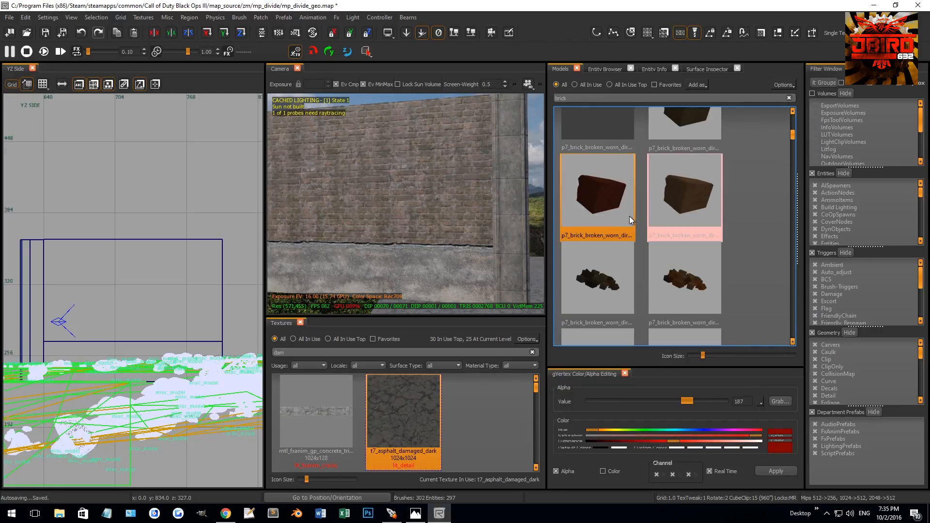
scroll(629, 217, "down", 2)
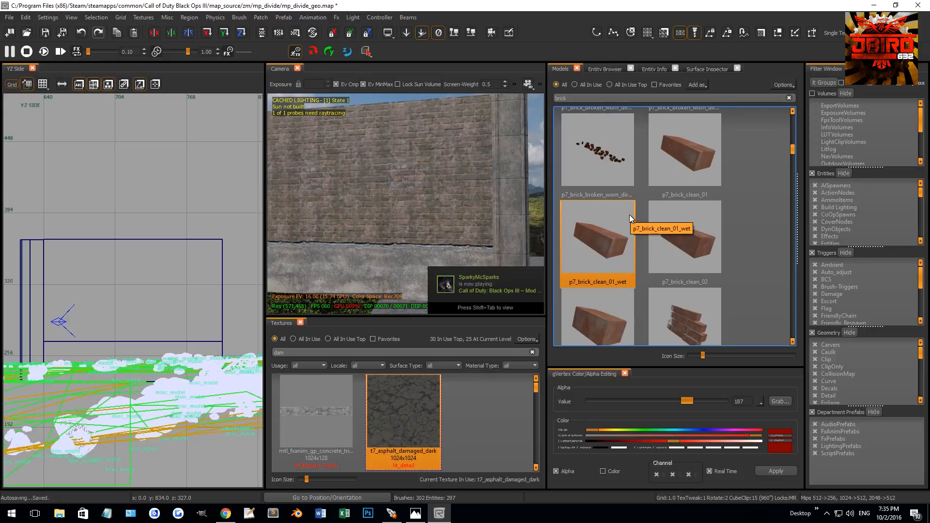
scroll(629, 214, "down", 3)
scroll(630, 214, "down", 4)
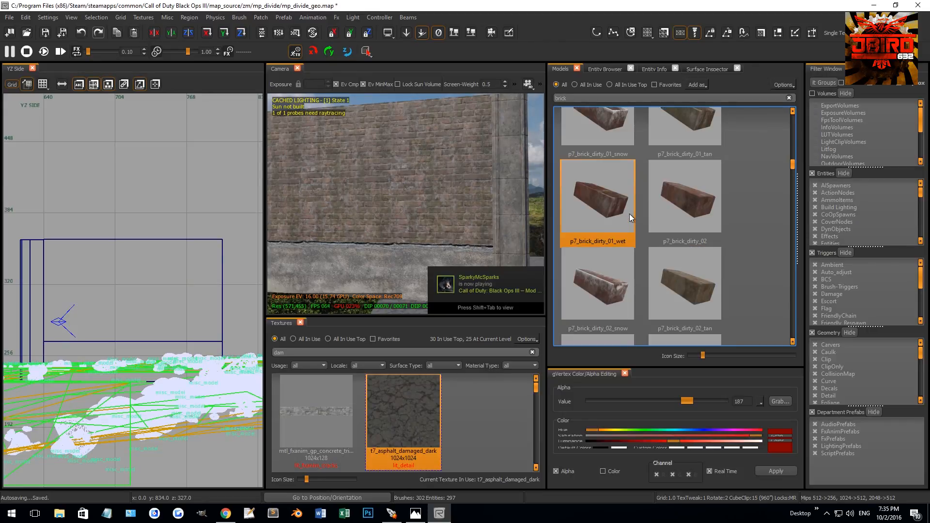
scroll(629, 213, "down", 3)
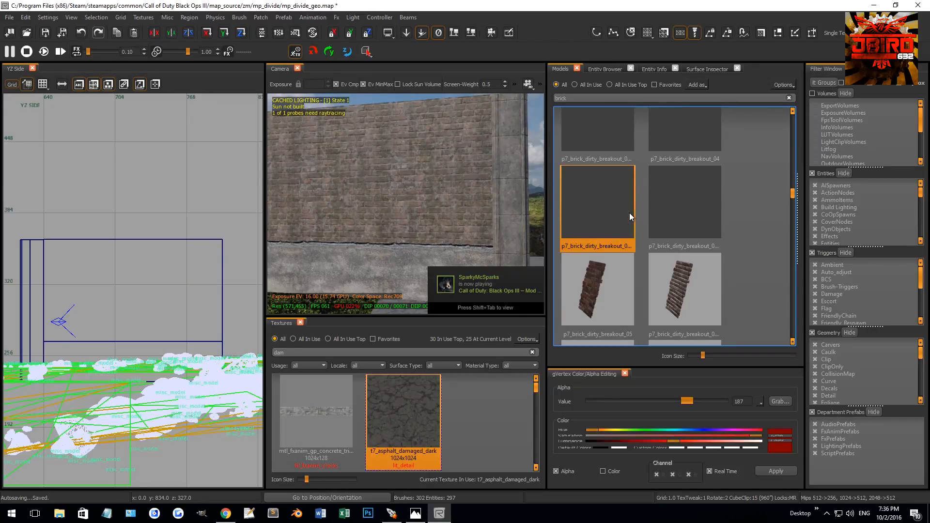
scroll(629, 213, "up", 5)
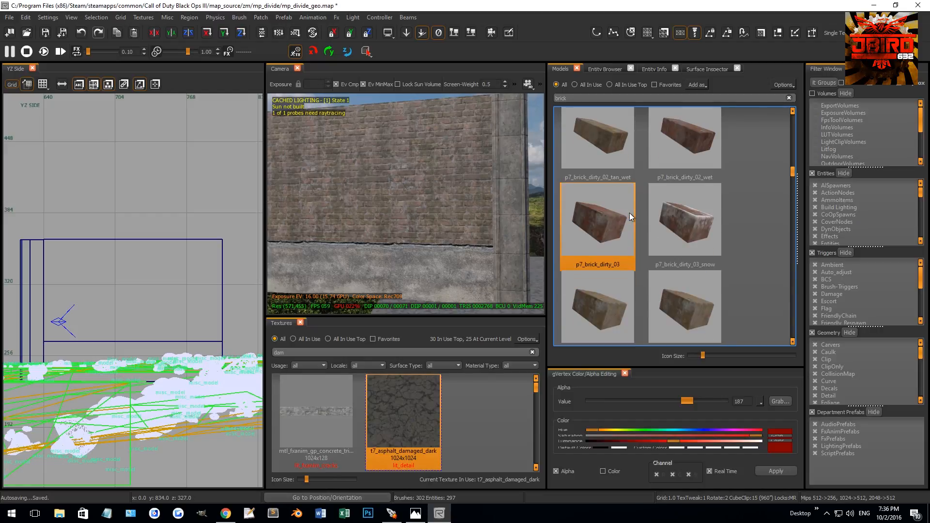
scroll(630, 214, "up", 3)
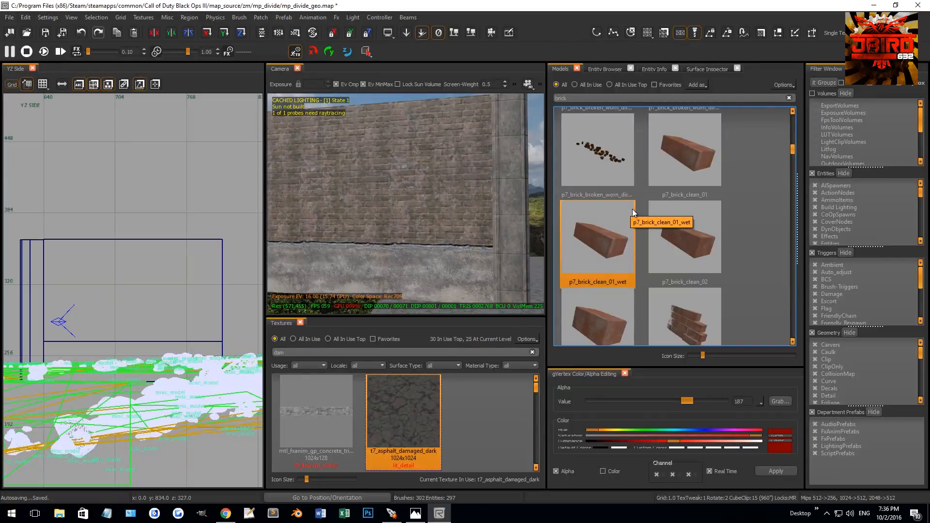
right_click_drag(466, 201, 466, 200)
left_click_drag(683, 315, 407, 194)
right_click_drag(414, 211, 461, 219)
Select the brick wall face, filter the textures by "brick", and widen the texture browser to three columns
left_click(460, 219, "shift")
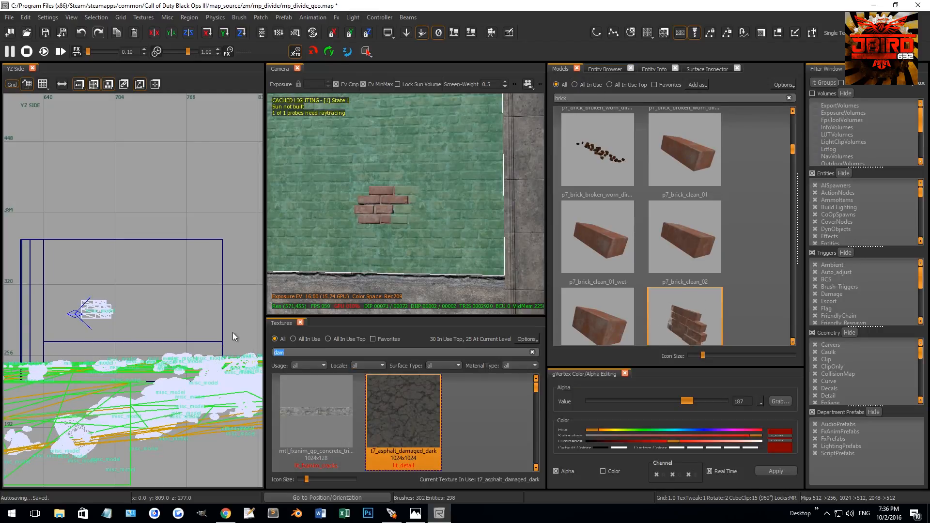
type("brick")
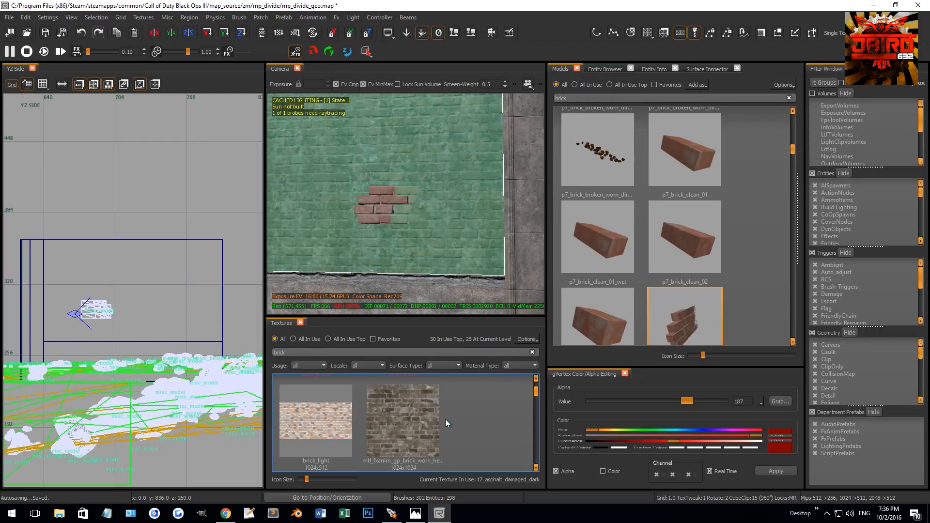
left_click_drag(548, 401, 598, 401)
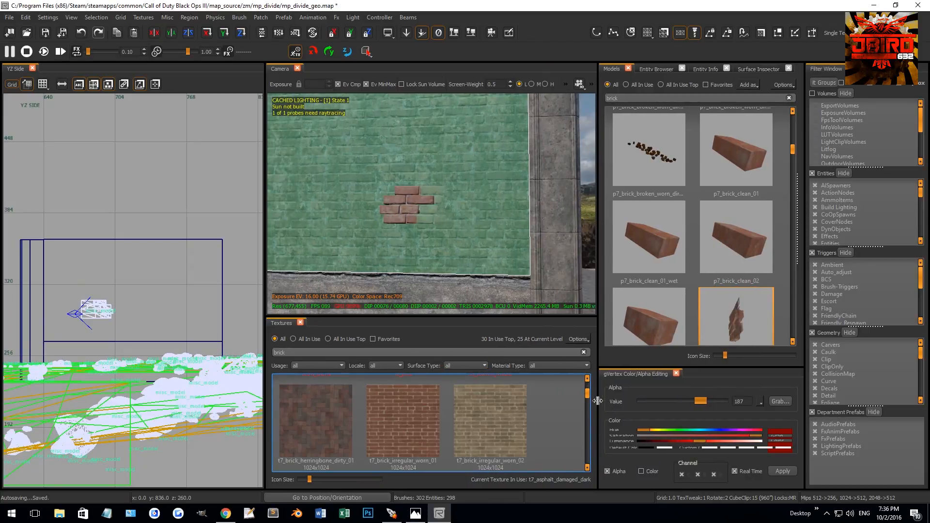
Apply the t7_brick_irregular_worn_01 texture to the selected brick wall face
left_click(420, 430)
key("Escape")
mouse_move(434, 267)
right_mouse_down()
mouse_move(461, 251)
mouse_move(458, 243)
mouse_move(399, 208)
right_mouse_up()
Rotate the jagged brick cluster 180 degrees in the XY top view so its broken edge faces the pillar
left_click(400, 208)
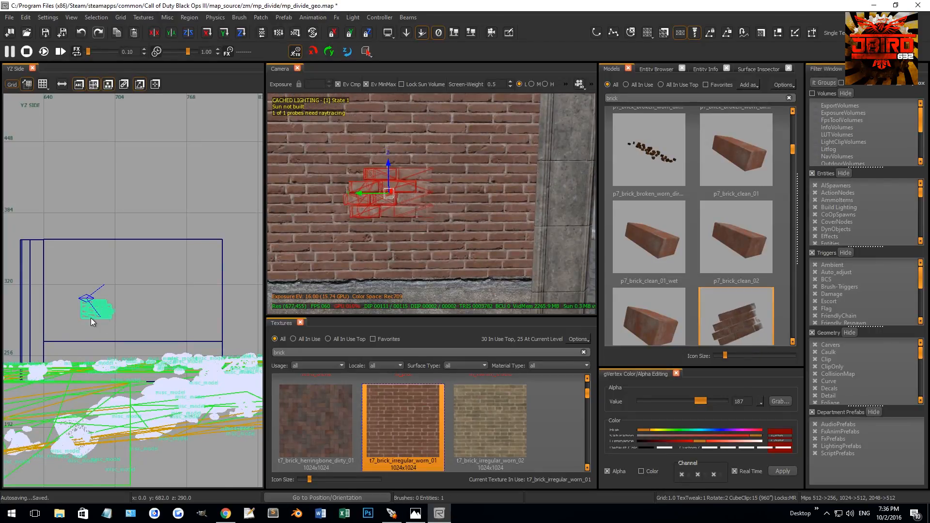
key("ctrl+Tab")
key("ctrl+Tab")
key("4")
key("r")
left_click_drag(138, 275, 141, 371)
key("r")
key("1")
scroll(133, 317, "up", 2)
scroll(135, 382, "up", 4)
scroll(150, 339, "up", 3)
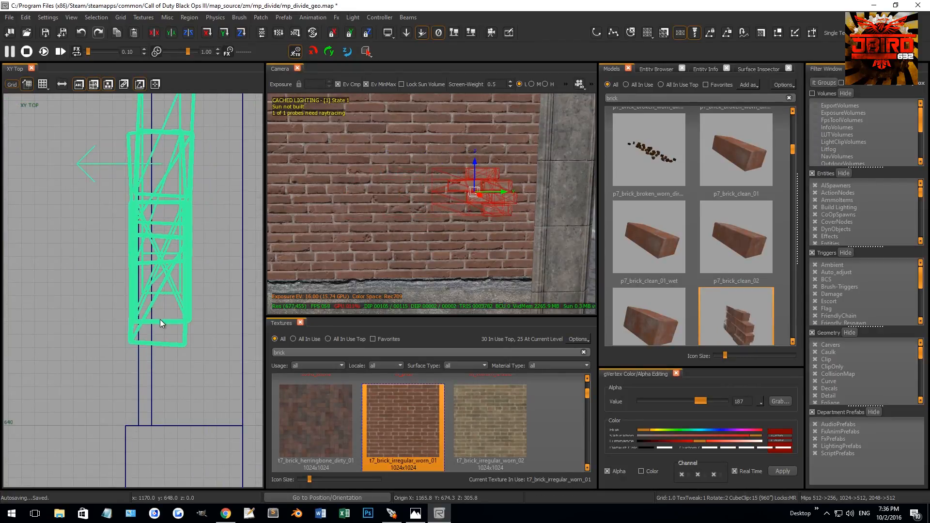
Move the brick cluster in the YZ side view down onto the top edge of the concrete base
key("Escape")
left_click(498, 210, "shift")
key("ctrl+Tab")
key("ctrl+Tab")
scroll(183, 293, "down", 7)
right_click_drag(182, 294, 158, 291)
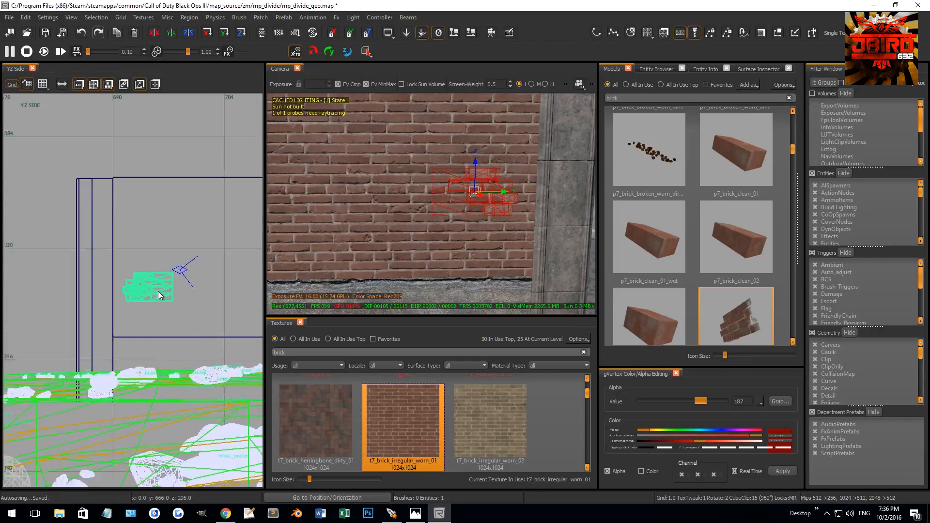
scroll(150, 288, "up", 3)
left_click_drag(151, 288, 211, 345)
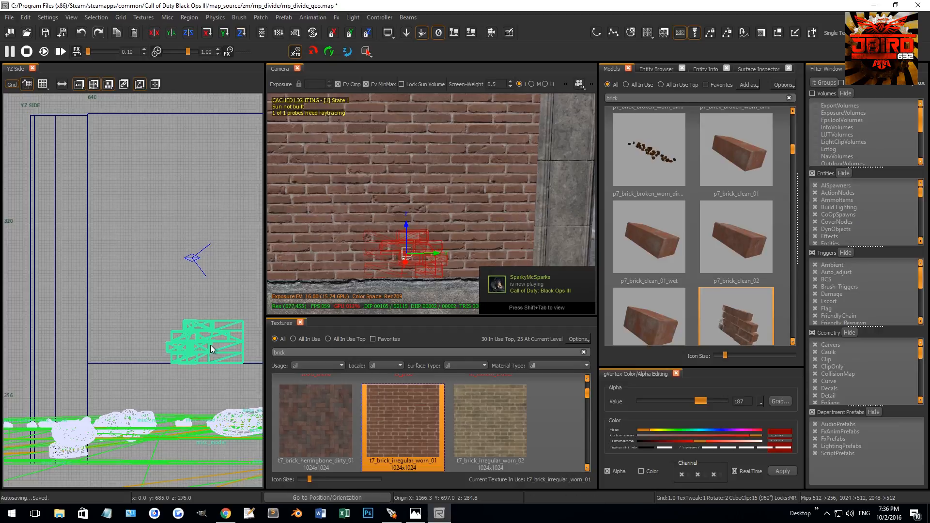
Flip a copy of the brick cluster upside down and stack it directly above the first one
key("r")
key("4")
left_click_drag(205, 342, 150, 385)
key("ctrl+Tab")
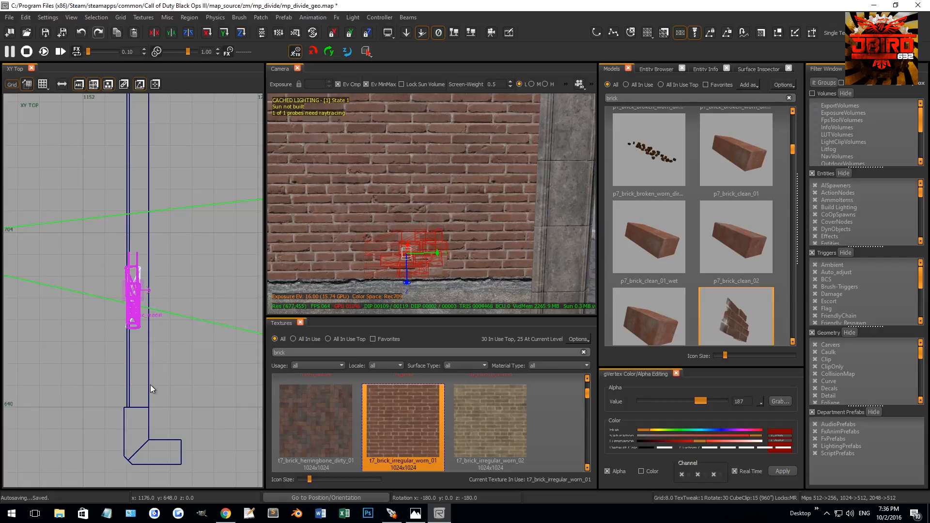
key("ctrl+Tab")
scroll(129, 307, "up", 3)
scroll(129, 309, "down", 4)
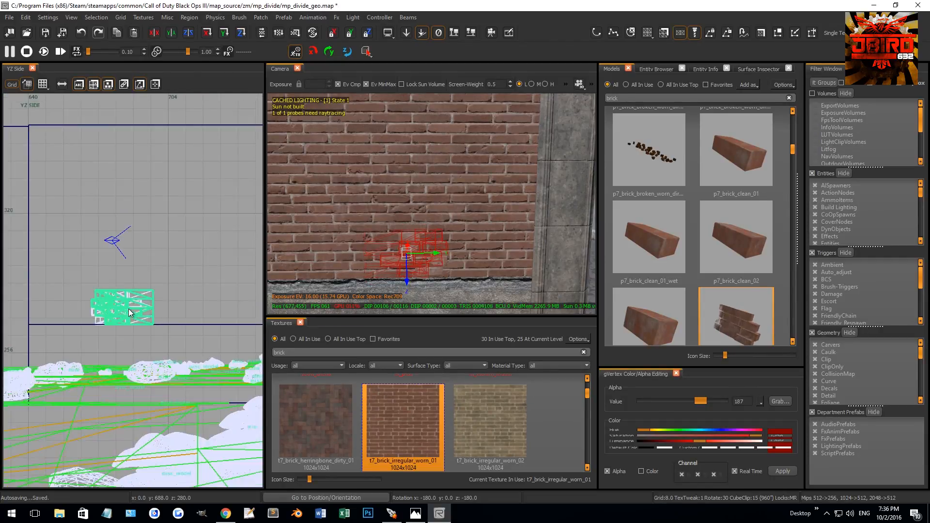
right_click_drag(129, 310, 167, 318)
scroll(167, 318, "up", 2)
left_click_drag(167, 318, 158, 274)
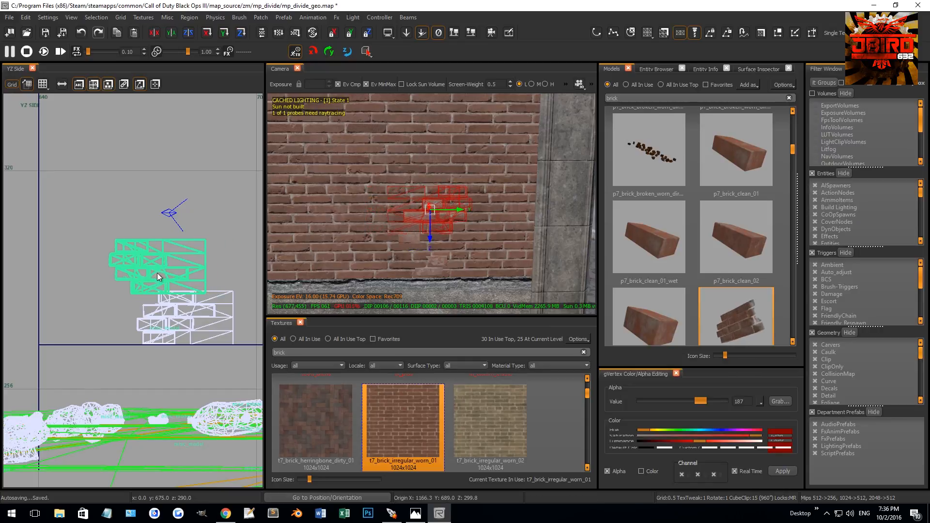
Add a p7_brick_clean_breakout_09 section above the two stacked clusters, reaching toward the corner pillar
right_click_drag(157, 272, 178, 286)
scroll(637, 243, "down", 3)
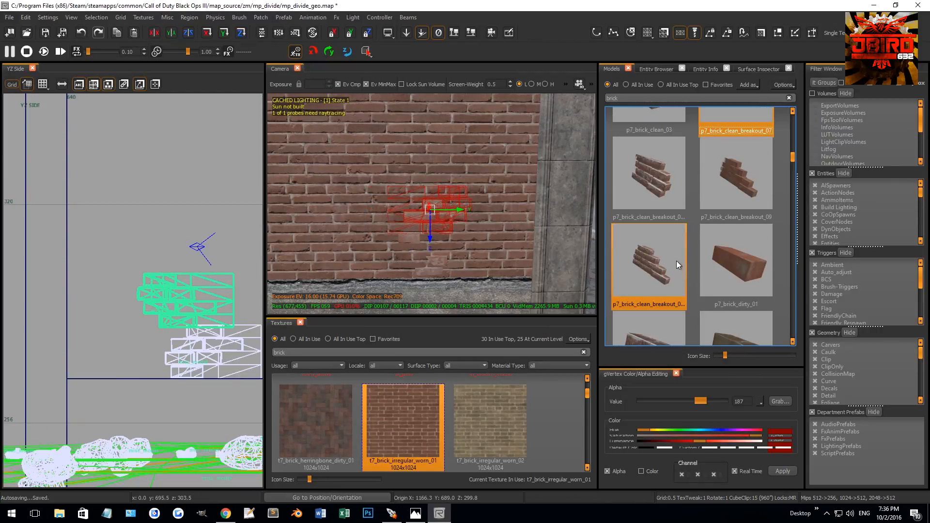
double_click(742, 181)
right_click_drag(229, 307, 218, 312)
left_click_drag(217, 313, 155, 262)
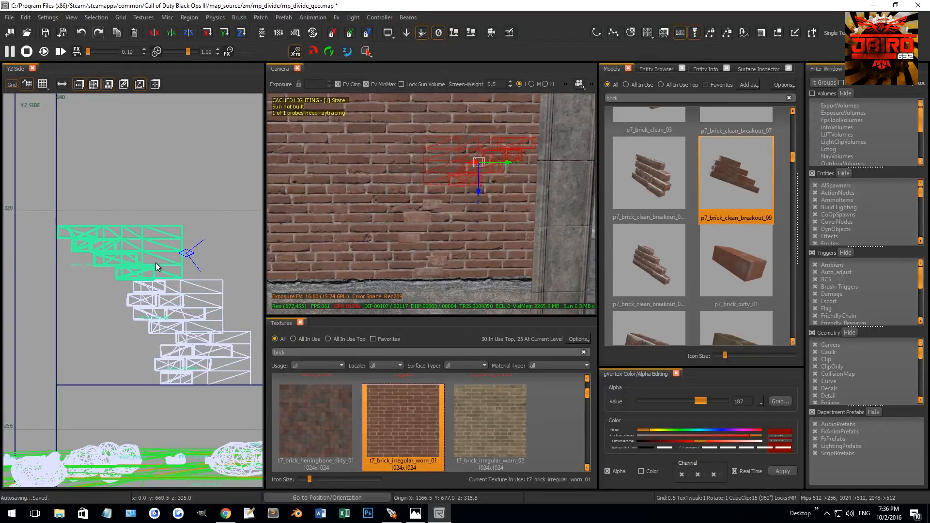
Fine-align the p7_brick_clean_breakout_09 section with the pillar-side wall edge and the brick cluster beneath it
scroll(96, 252, "up", 4)
right_click_drag(85, 246, 178, 257)
scroll(80, 213, "up", 3)
left_click_drag(114, 227, 106, 227)
scroll(142, 265, "down", 5)
right_click_drag(250, 317, 155, 292)
scroll(188, 295, "up", 7)
left_click_drag(187, 285, 187, 293)
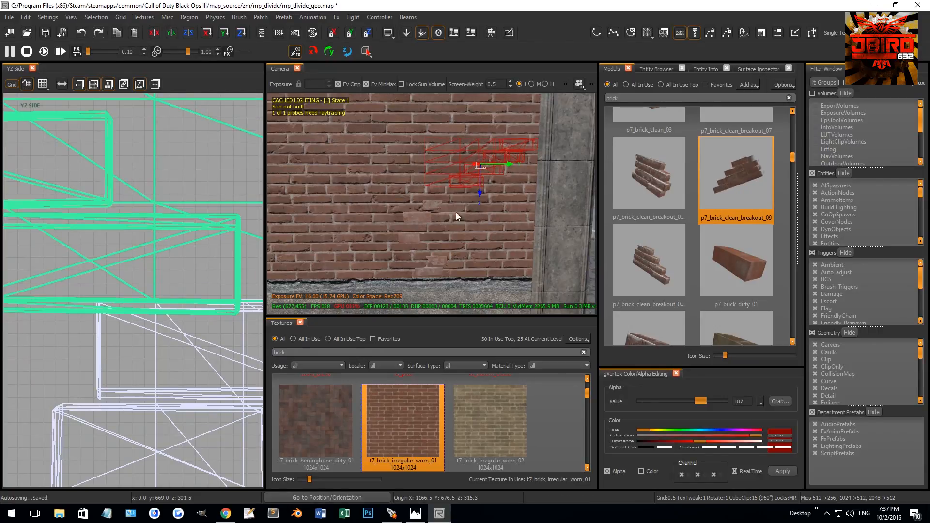
Split the brick wall brush with a vertical cut through the brick clusters, about 40 units from its pillar-side edge
key("Escape")
left_click(473, 222, "shift")
scroll(179, 267, "down", 9)
scroll(127, 246, "up", 3)
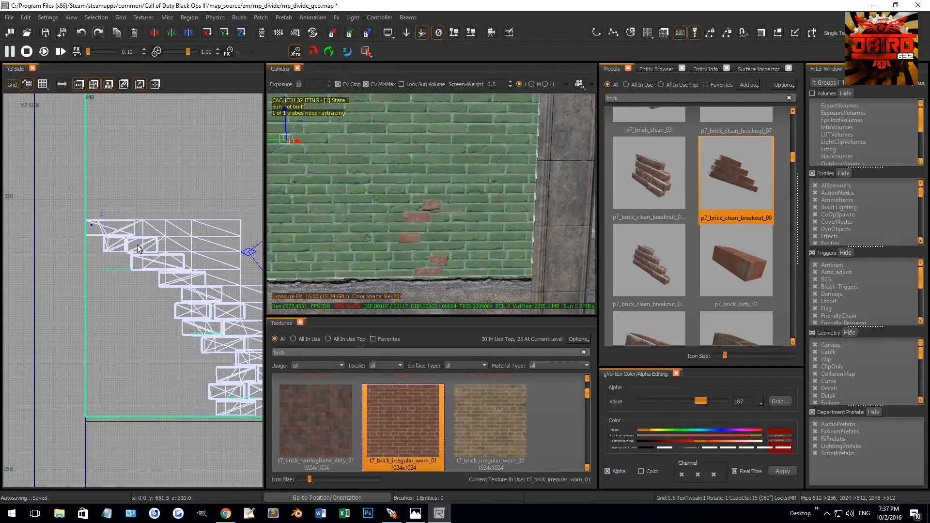
scroll(163, 250, "down", 2)
right_click_drag(215, 290, 168, 286)
scroll(163, 295, "up", 1)
right_click_drag(177, 352, 175, 377)
key("3")
scroll(175, 378, "up", 1)
key("x")
left_click(175, 377)
left_click(175, 340)
key("shift+Return")
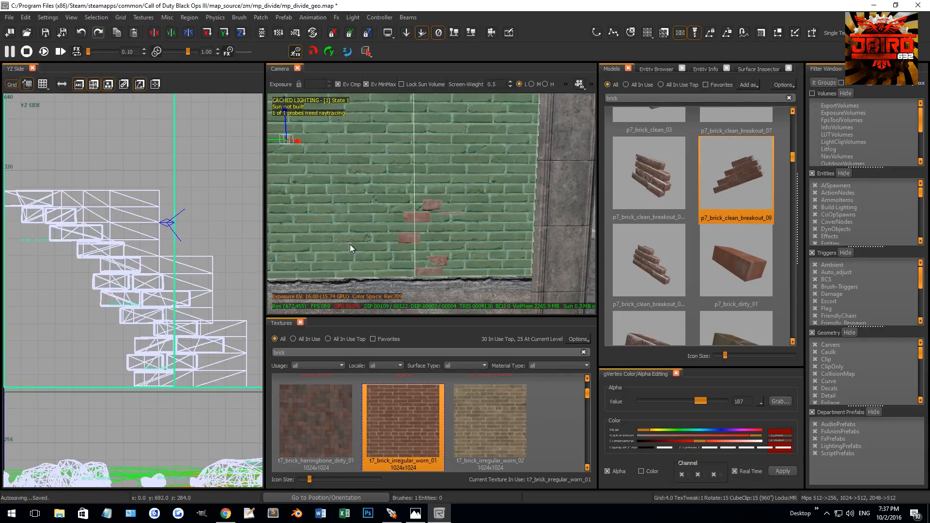
Split the pillar-side wall piece diagonally along the stepped bricks and delete the part below the cut
key("Escape")
left_click(478, 236, "shift")
scroll(50, 278, "down", 3)
right_click_drag(69, 240, 97, 252)
scroll(97, 252, "up", 2)
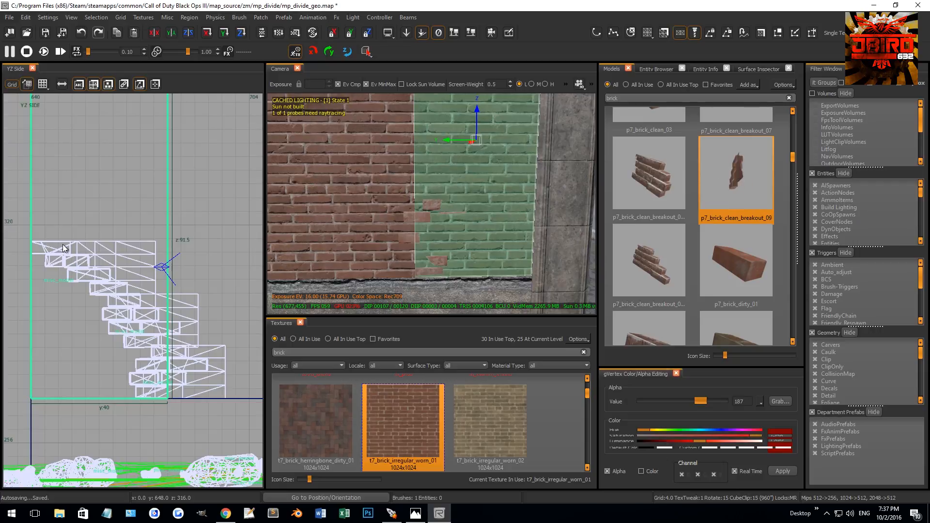
left_click(111, 290)
key("shift+Return")
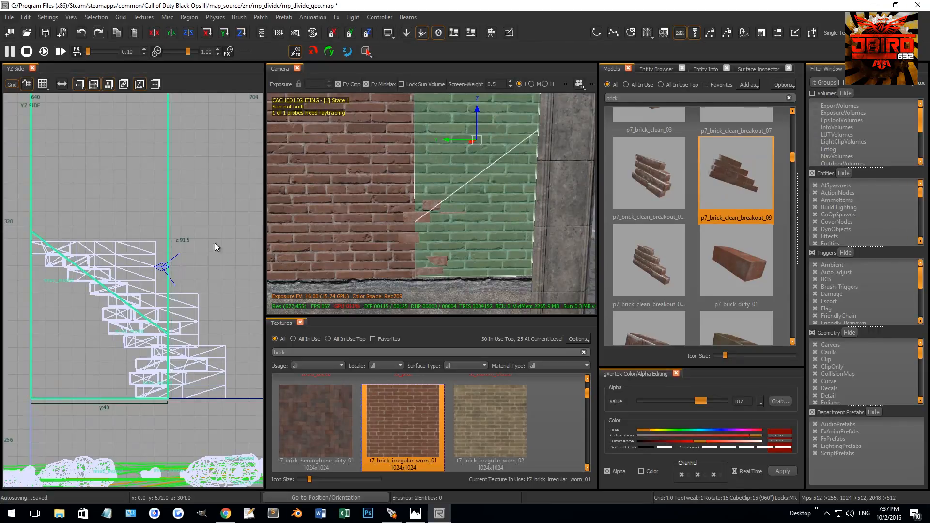
left_click(473, 126, "shift")
key("BackSpace")
Select the three brick breakout models and shift them slightly outward from the wall in the XY top view
mouse_move(436, 154)
right_mouse_down()
mouse_move(443, 178)
mouse_move(461, 179)
right_mouse_up()
left_click(458, 207, "shift")
left_click(477, 176, "shift")
key("grave")
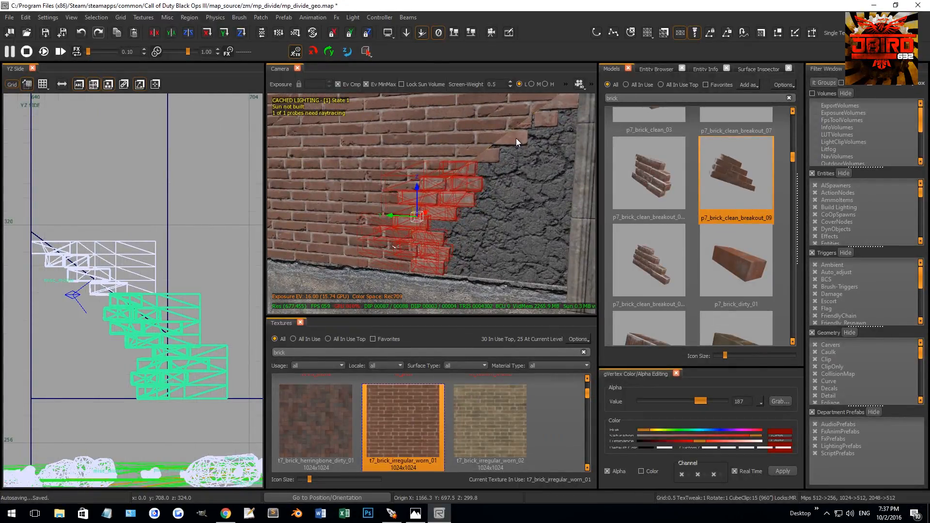
left_click(517, 138, "shift")
key("ctrl+Tab")
scroll(144, 280, "up", 3)
left_click_drag(145, 304, 139, 305)
key("Escape")
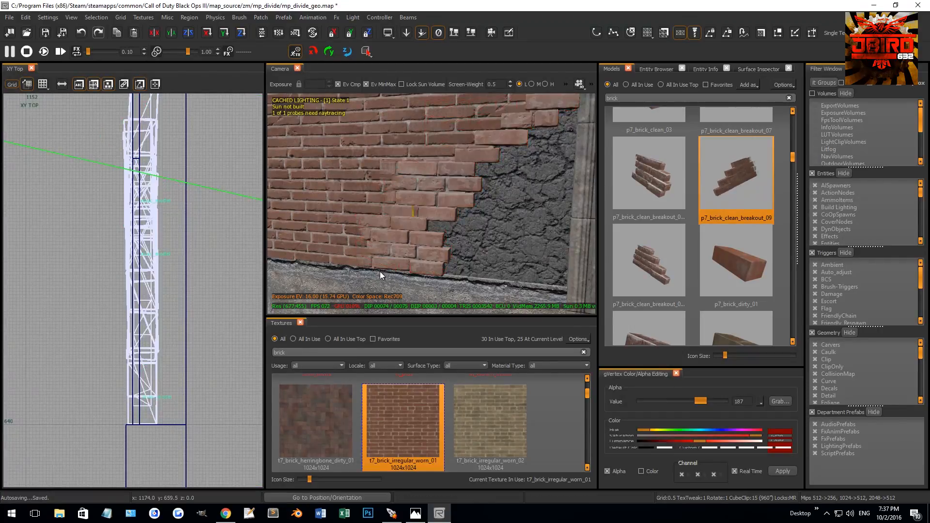
Extend the larger wall piece's cut edge slightly toward the pillar in the YZ side view
right_click_drag(380, 271, 398, 281)
right_click_drag(398, 242, 368, 225)
left_click(369, 225, "shift")
key("ctrl+Tab")
key("ctrl+Tab")
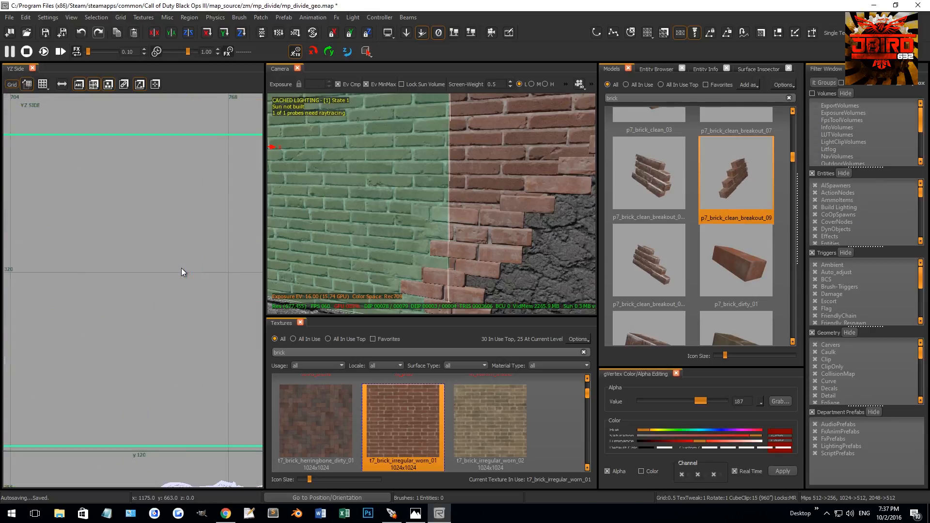
scroll(120, 306, "up", 5)
left_click_drag(139, 301, 121, 305)
key("Escape")
Narrow the diagonally cut wall piece to a width of 36.5 units
left_click(503, 188, "shift")
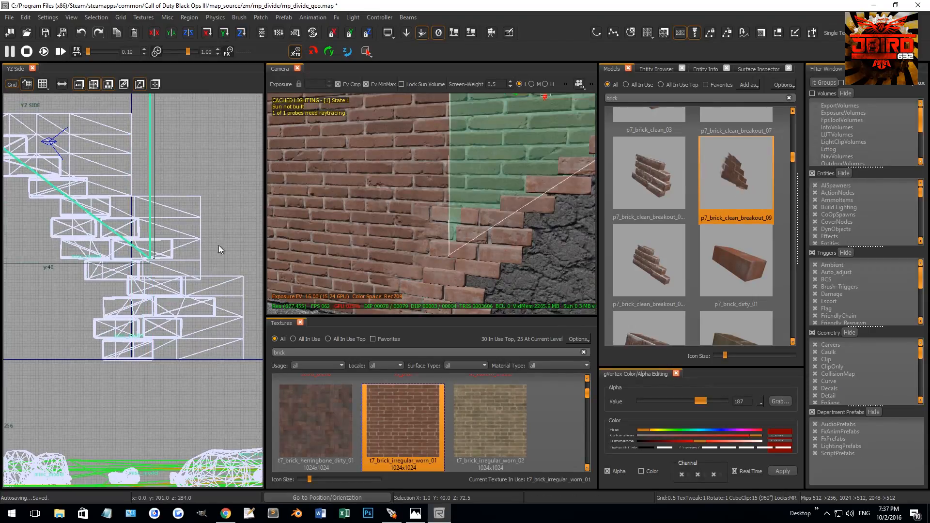
right_click_drag(194, 198, 201, 246)
left_click_drag(202, 246, 183, 242)
key("Escape")
Split the diagonally cut wall piece horizontally at the top course of the stepped bricks beside the pillar
scroll(434, 167, "down", 5)
right_click_drag(433, 168, 434, 168)
scroll(433, 168, "up", 5)
left_click(433, 168, "shift")
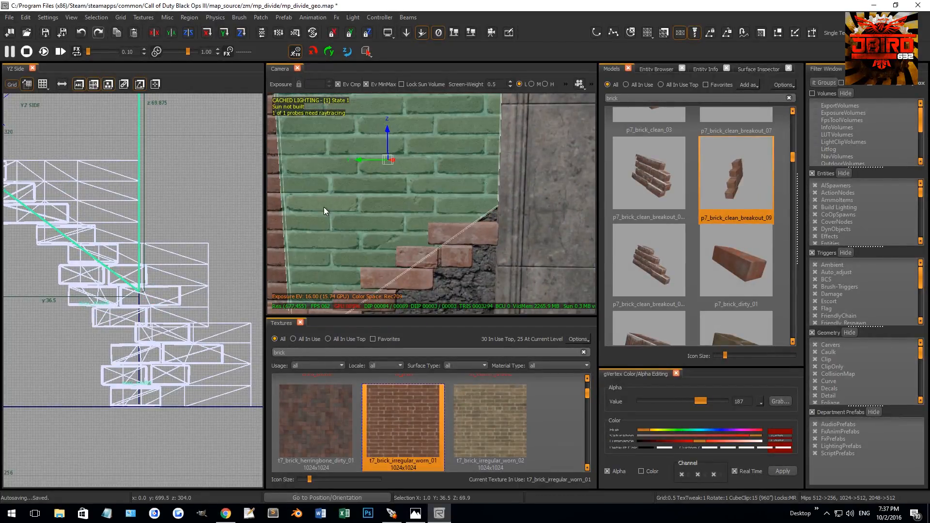
scroll(165, 208, "down", 3)
right_click_drag(91, 212, 113, 256)
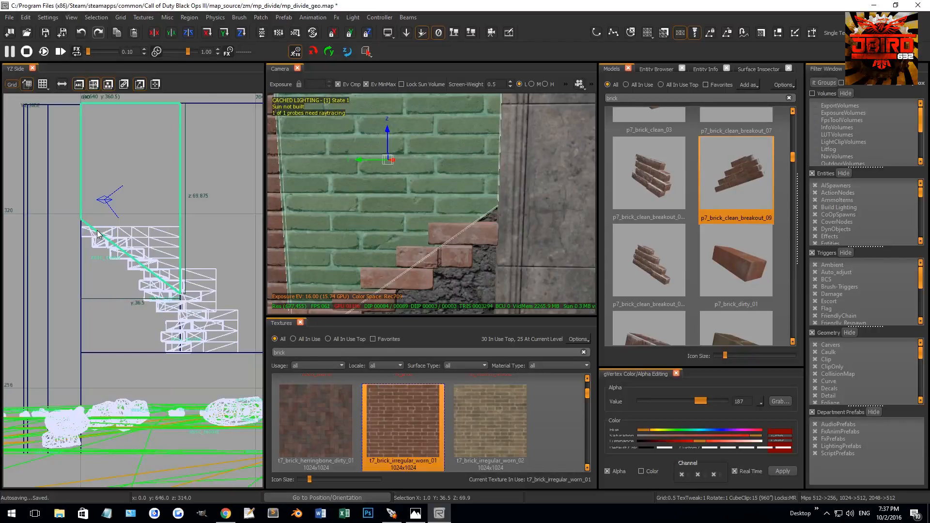
scroll(97, 234, "up", 3)
left_click(120, 236)
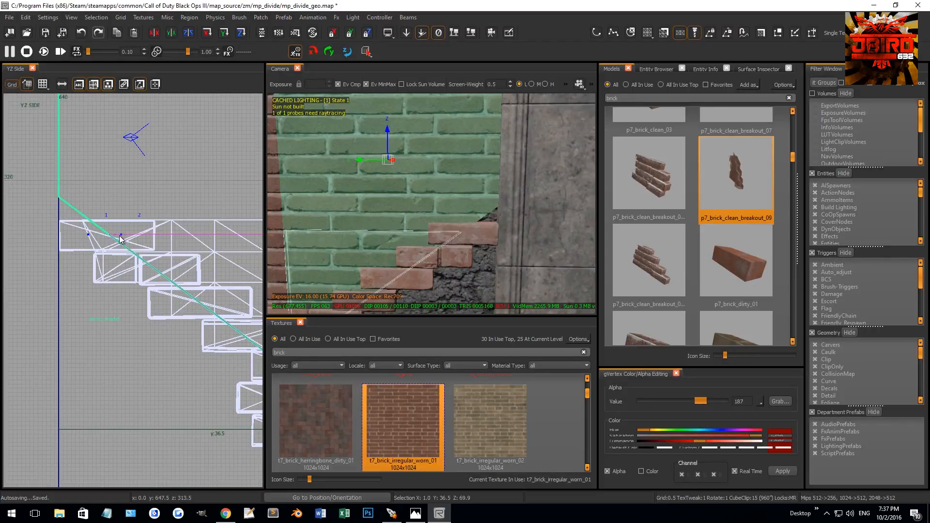
key("Return")
key("ctrl+z")
key("Escape")
Browse the brick models and place a broken, worn, dirty brick rubble pile on the ground below the damaged wall
right_click_drag(362, 211, 377, 197)
right_click_drag(427, 181, 403, 211)
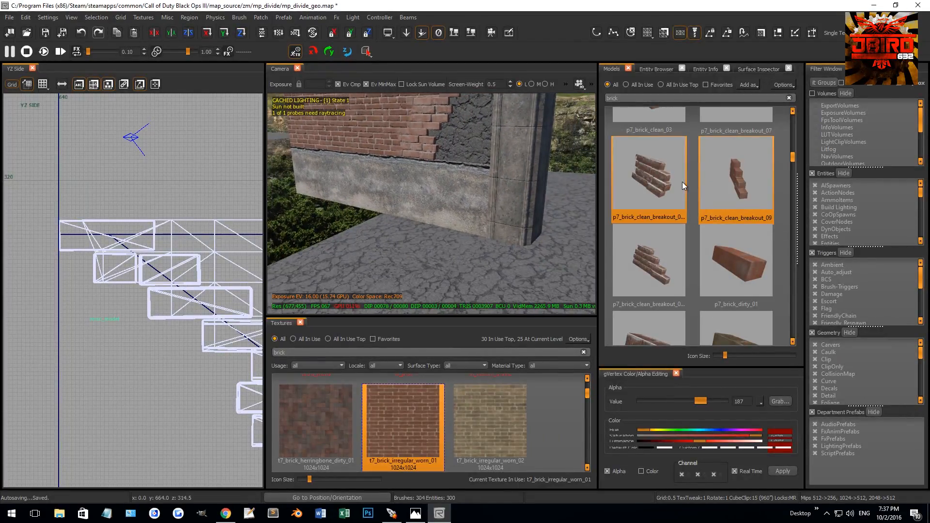
scroll(693, 233, "down", 5)
scroll(693, 248, "up", 5)
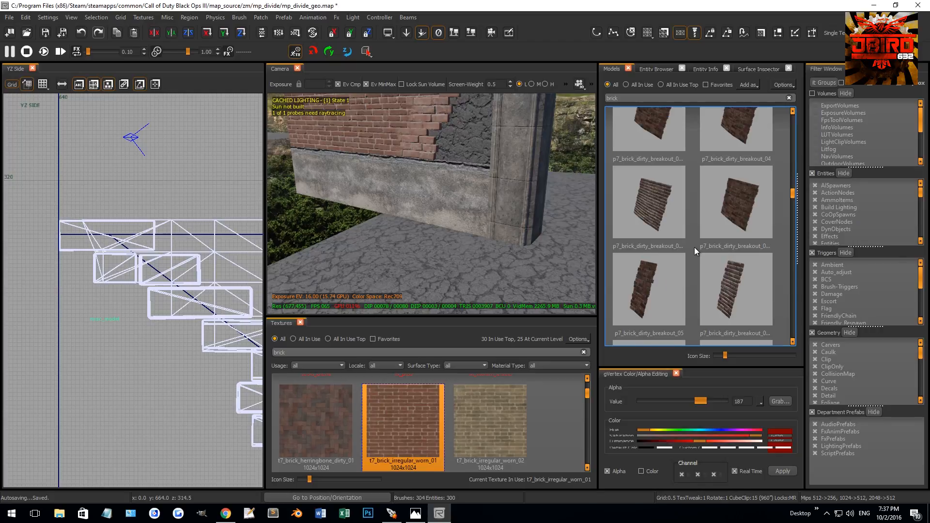
left_click_drag(656, 147, 458, 260)
scroll(457, 261, "up", 1)
left_click(458, 261)
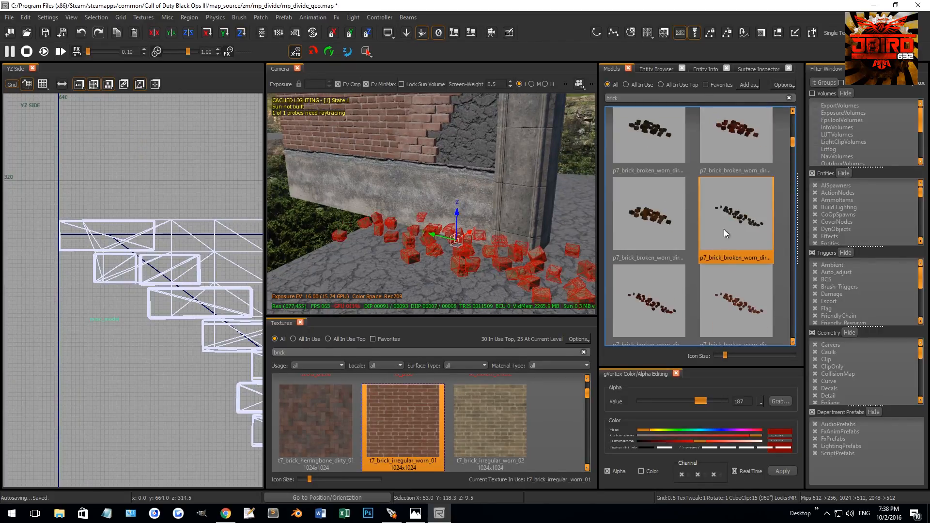
key("Escape")
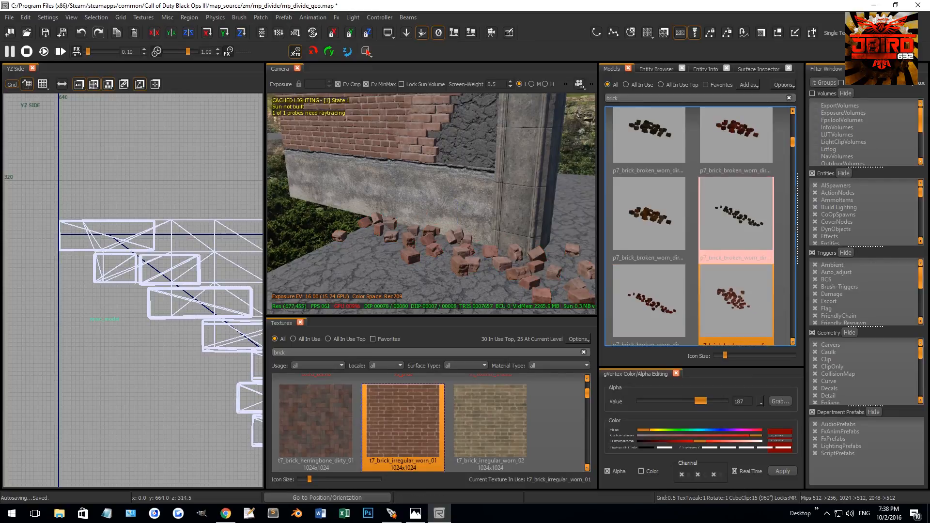
Reposition the brick rubble in the XZ front view so it lies in front of the wall's base
right_click_drag(524, 260, 526, 263)
left_click(539, 274)
key("ctrl+Tab")
key("ctrl+Tab")
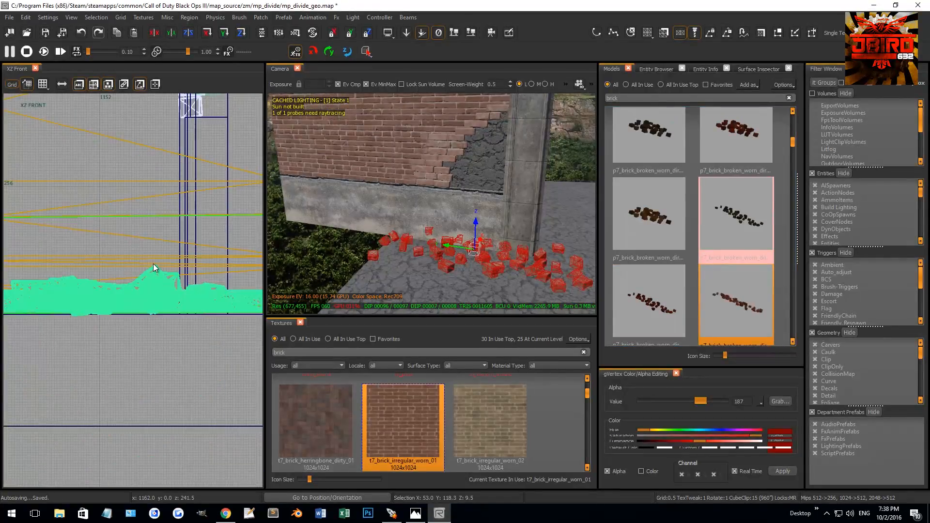
left_click_drag(156, 274, 141, 295)
key("Escape")
right_click_drag(350, 230, 361, 223)
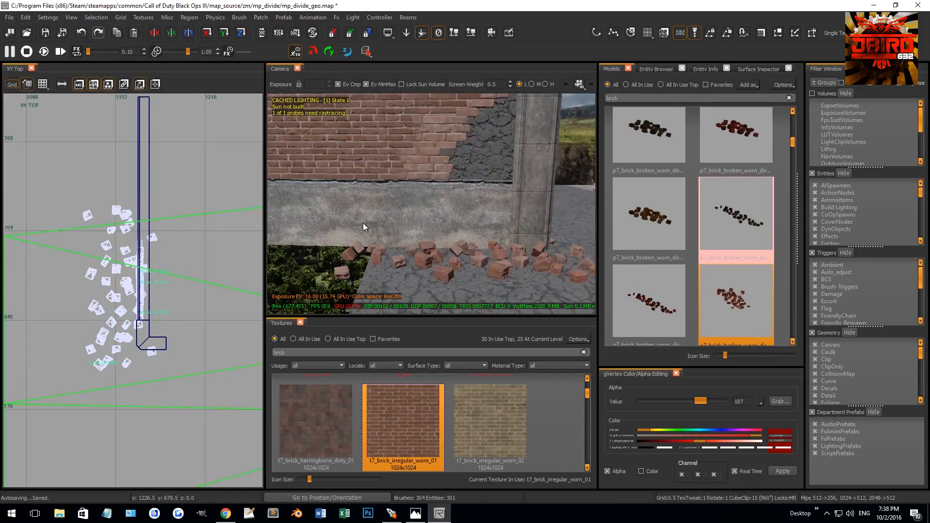
Select the brick wall face above the broken section and convert it to a terrain patch with Faces to Terrain
left_click(434, 226)
right_click_drag(437, 222, 435, 159)
key("Escape")
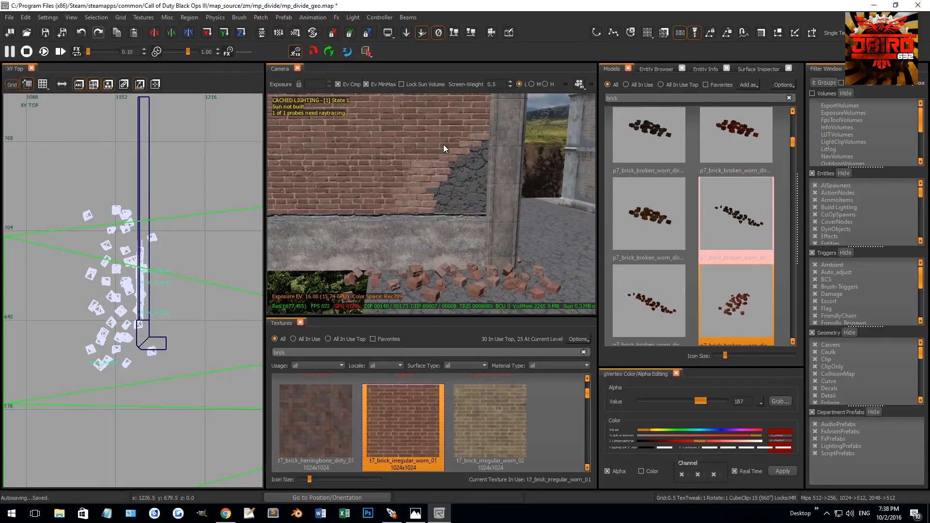
left_click(467, 132)
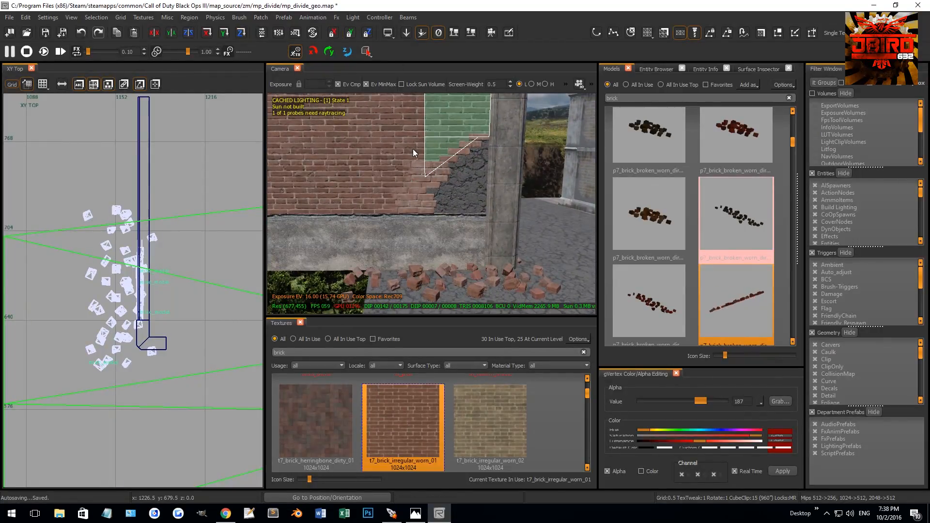
left_click(435, 138)
left_click(345, 18)
mouse_move(285, 38)
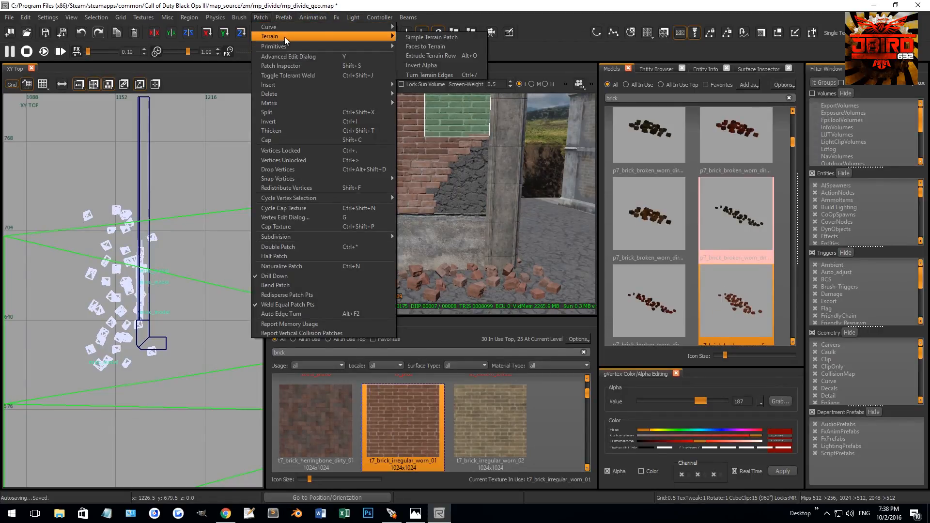
left_click(402, 47)
scroll(208, 229, "down", 2)
Pull the brick patch's lower vertex on the side away from the pillar down to the concrete base
key("ctrl+Tab")
key("ctrl+Tab")
scroll(146, 301, "up", 4)
scroll(169, 330, "up", 3)
left_click_drag(148, 230, 169, 395)
scroll(168, 393, "down", 4)
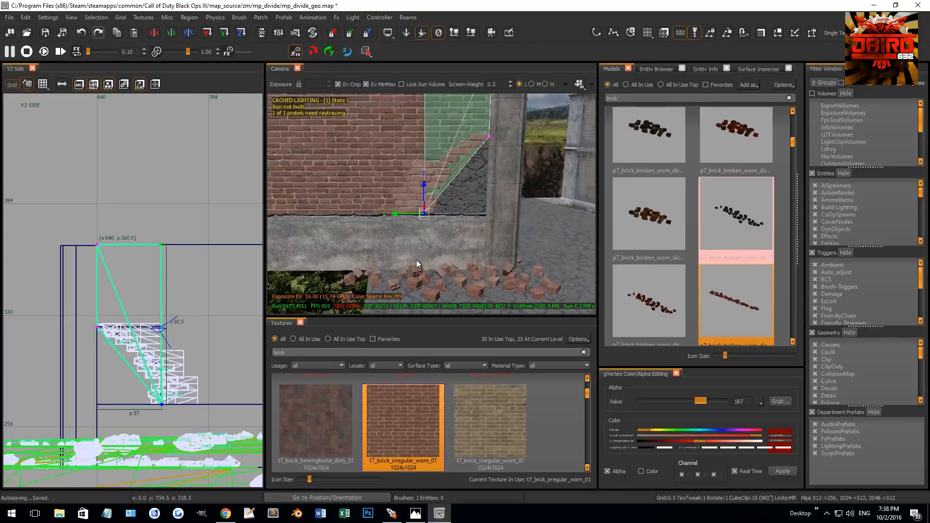
key("Escape")
scroll(446, 243, "up", 5)
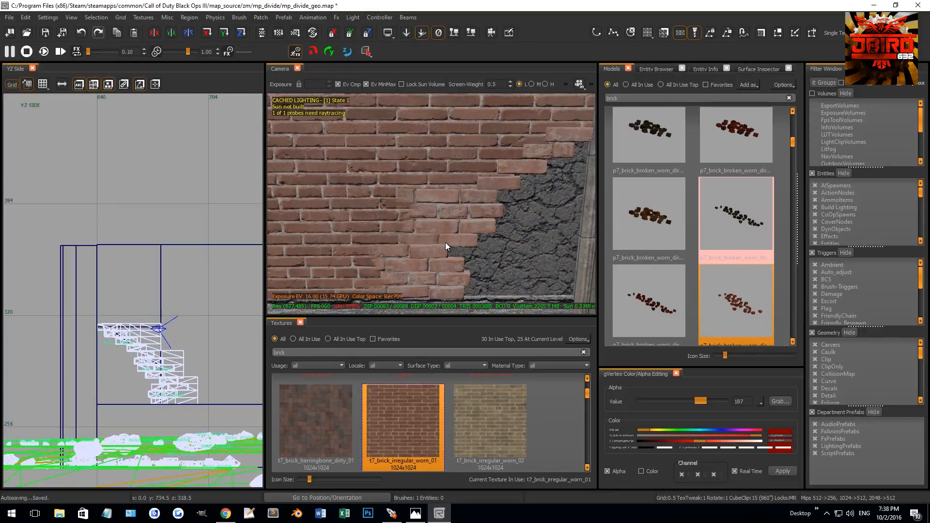
Reshape the brick patch behind the steps into a narrow diagonal band, lowering its pillar-side upper vertex 35 units
left_click(446, 245, "shift")
right_click_drag(187, 297, 198, 312)
key("v")
left_click_drag(151, 235, 186, 322, "shift")
right_click_drag(186, 322, 144, 280)
left_click_drag(132, 235, 179, 380)
scroll(163, 378, "up", 9)
scroll(168, 381, "down", 8)
right_click_drag(118, 333, 137, 341)
scroll(54, 187, "up", 3)
left_click_drag(67, 245, 91, 375)
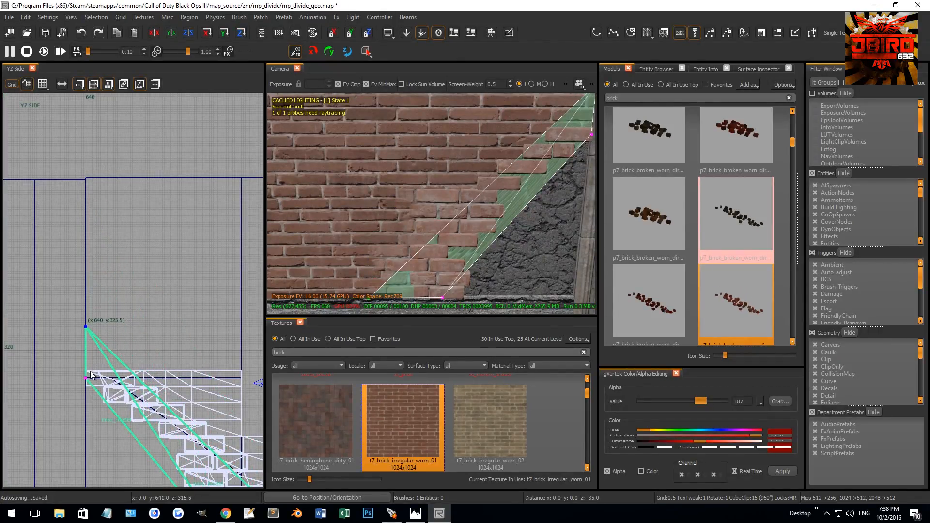
Split the brick patch midway along its broken edge and move the new vertex onto the fifth step brick's lower corner
scroll(105, 374, "down", 4)
right_click_drag(132, 399, 122, 360)
left_click_drag(151, 363, 200, 435, "shift")
key("shift+x")
scroll(132, 345, "up", 2)
left_click_drag(141, 377, 170, 360)
scroll(114, 386, "up", 2)
left_click_drag(130, 408, 130, 408)
left_click_drag(112, 397, 136, 382)
scroll(132, 377, "up", 7)
scroll(136, 382, "up", 1)
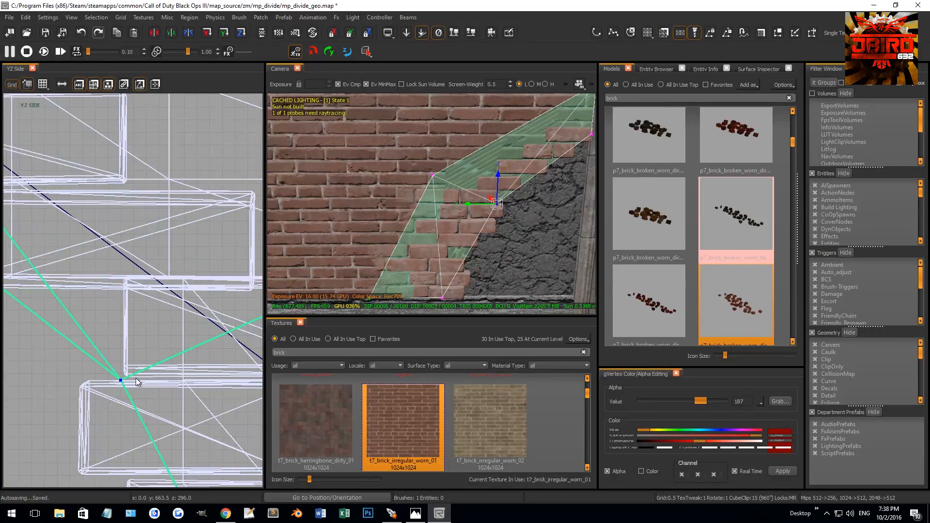
left_click_drag(130, 391, 142, 385)
Split the patch between the fifth brick and the pillar end, placing the new vertex at the third brick's lower corner
scroll(139, 383, "down", 4)
scroll(138, 381, "down", 1)
left_click_drag(129, 319, 117, 288)
scroll(121, 303, "up", 5)
scroll(148, 286, "down", 3)
left_click_drag(108, 319, 241, 443)
key("shift+x")
scroll(184, 383, "up", 6)
left_click_drag(164, 393, 160, 409)
scroll(161, 408, "down", 1)
right_click_drag(205, 402, 167, 396)
left_click(203, 420)
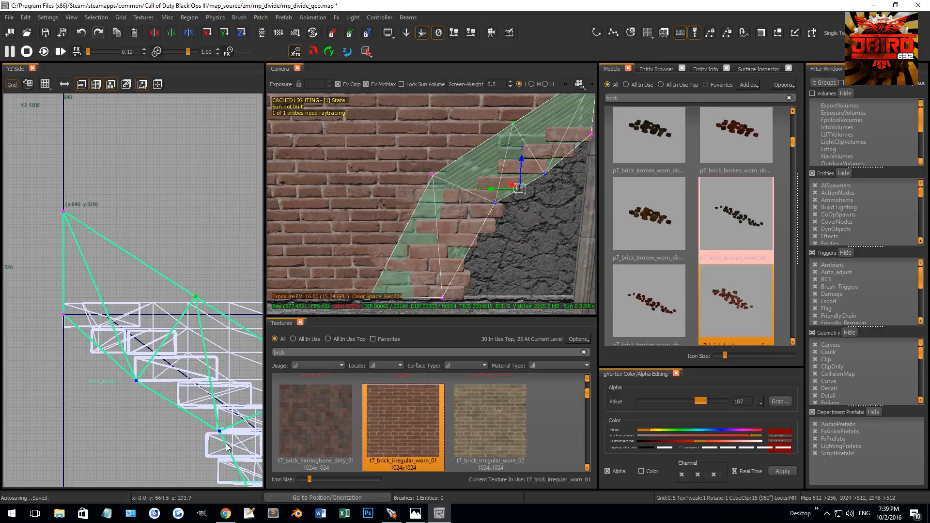
Add a patch vertex between the third and fifth bricks and align it with the fourth brick's lower corner
key("shift+x")
scroll(192, 408, "up", 3)
left_click_drag(164, 406, 167, 410)
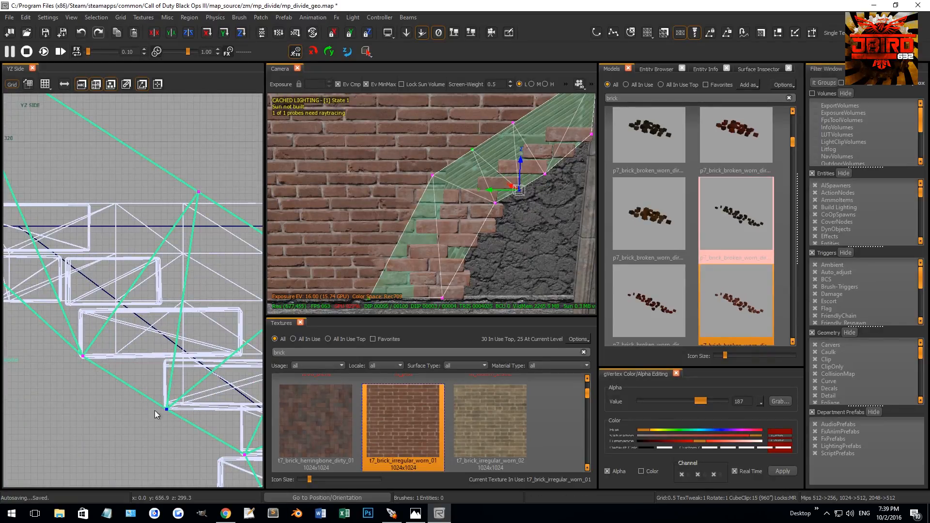
scroll(158, 414, "down", 3)
Lower the patch's pillar-side end vertex to the bottom corner of the top breakout brick
left_click_drag(124, 365, 171, 412)
left_click_drag(64, 315, 107, 353, "shift")
scroll(60, 331, "up", 3)
scroll(88, 347, "up", 4)
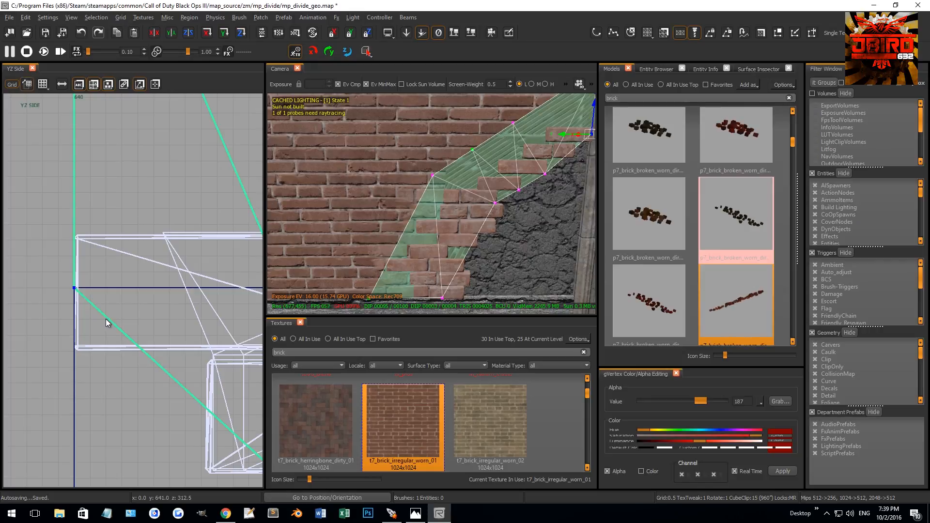
left_click_drag(100, 318, 101, 365)
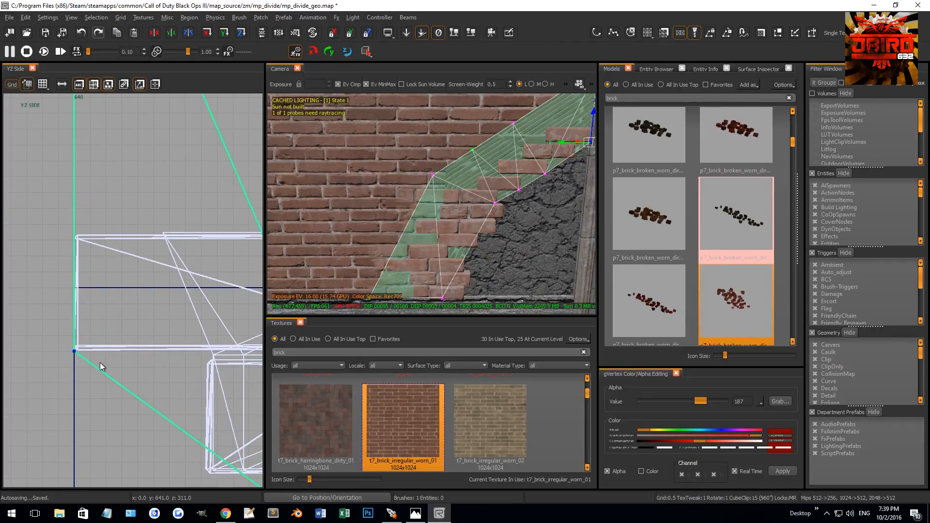
Split the patch between the top and third bricks and place the new vertex at the second brick's lower corner
scroll(155, 388, "down", 3)
left_click_drag(160, 393, 210, 462, "shift")
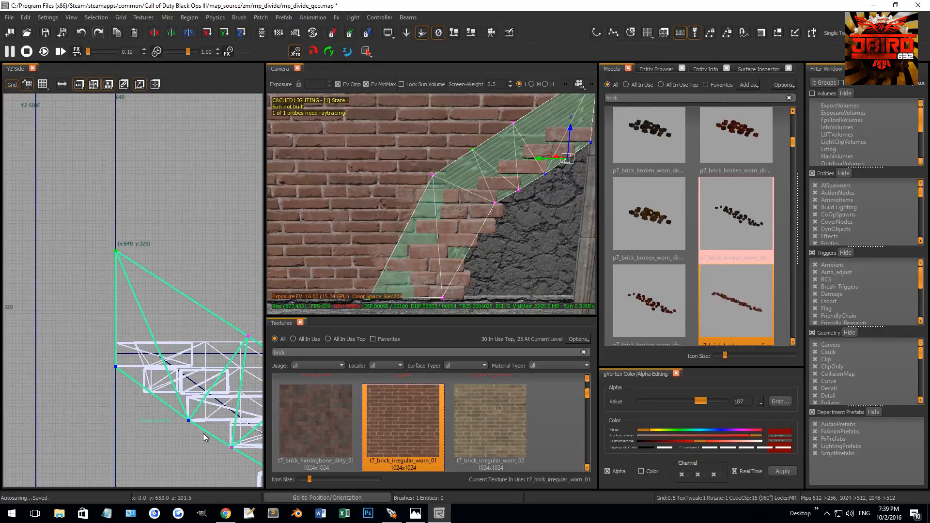
key("shift+x")
right_click_drag(158, 397, 151, 375)
left_click(148, 374)
key("shift+g")
scroll(151, 376, "up", 7)
left_click_drag(153, 384, 113, 378)
Add a patch vertex between the second and third bricks and move it into their inner corner
scroll(131, 391, "down", 7)
right_click_drag(130, 392, 115, 378)
left_click_drag(144, 379, 174, 419, "shift")
key("shift+x")
left_click(129, 384)
scroll(134, 385, "up", 4)
left_click_drag(131, 386, 182, 360)
Split the patch between the top and second bricks and move the new vertex into their inner corner
scroll(182, 360, "down", 1)
right_click_drag(182, 360, 234, 387)
left_click_drag(118, 359, 160, 401)
left_click(90, 328, "shift")
key("shift+x")
left_click_drag(104, 341, 121, 369)
scroll(120, 356, "up", 3)
left_click_drag(111, 355, 162, 308)
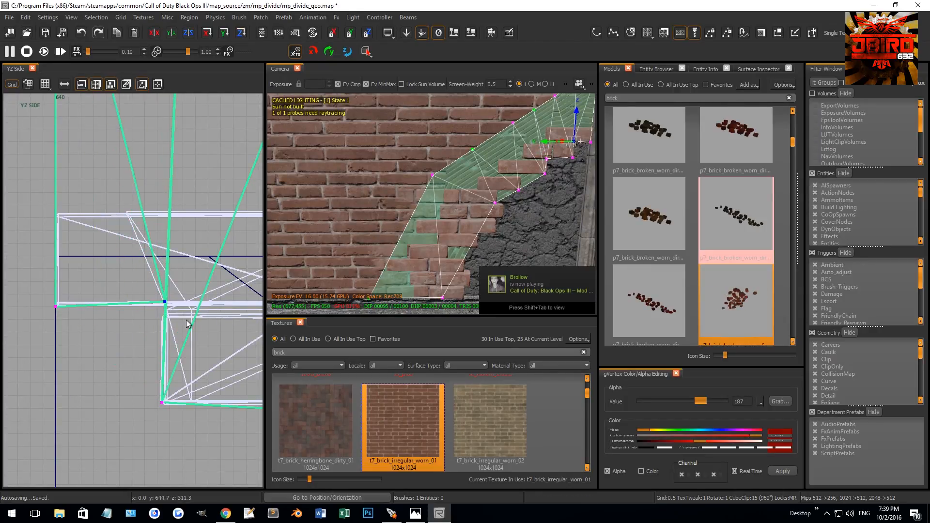
Add a patch vertex between the third and fourth step bricks and fit it into their inner corner
scroll(189, 318, "down", 8)
right_click_drag(228, 353, 138, 319)
scroll(138, 320, "up", 3)
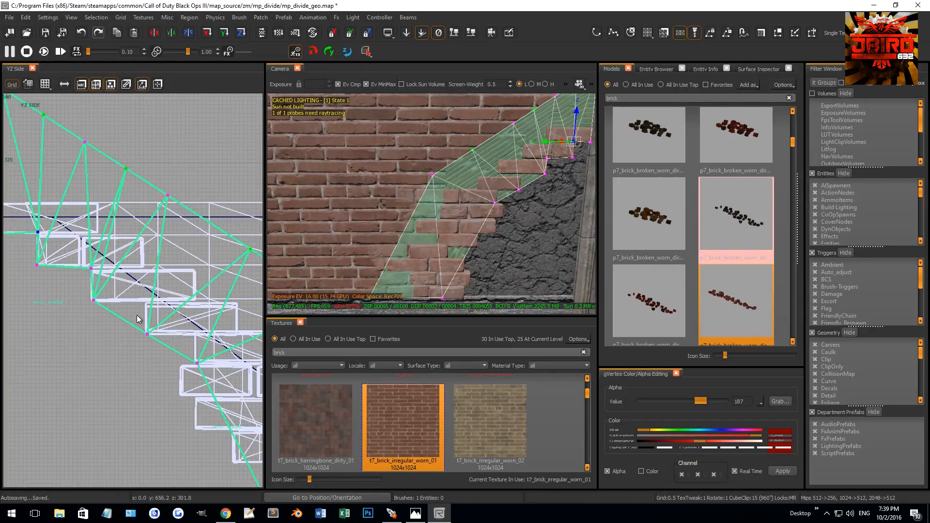
key("shift+x")
scroll(128, 304, "up", 3)
left_click_drag(84, 320, 121, 359)
left_click_drag(122, 352, 173, 324)
scroll(179, 335, "down", 3)
right_click_drag(186, 351, 154, 337)
Split the patch between the fourth and fifth step bricks and fit the new vertex into their inner corner
mouse_move(113, 328)
left_mouse_down()
mouse_move(209, 375)
mouse_move(160, 367)
left_mouse_up()
key("shift+x")
scroll(194, 361, "up", 2)
mouse_move(160, 367)
left_mouse_down()
mouse_move(194, 345)
mouse_move(187, 393)
left_mouse_up()
scroll(194, 355, "up", 3)
scroll(200, 416, "down", 5)
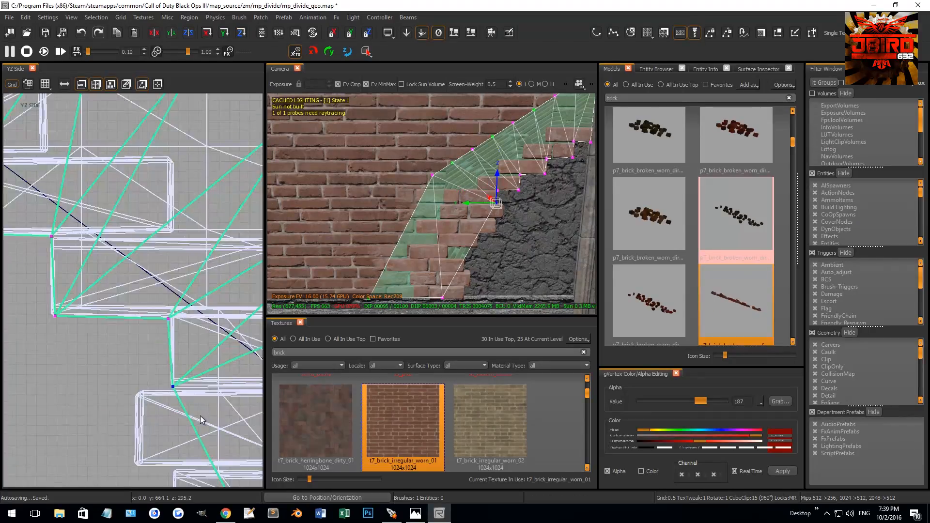
Move the patch's bottom broken-edge vertex 6 units toward the pillar, onto the lowest brick's lower corner
right_click_drag(198, 427, 172, 397)
left_click_drag(173, 432, 206, 473)
right_click_drag(206, 473, 198, 426)
scroll(198, 421, "up", 2)
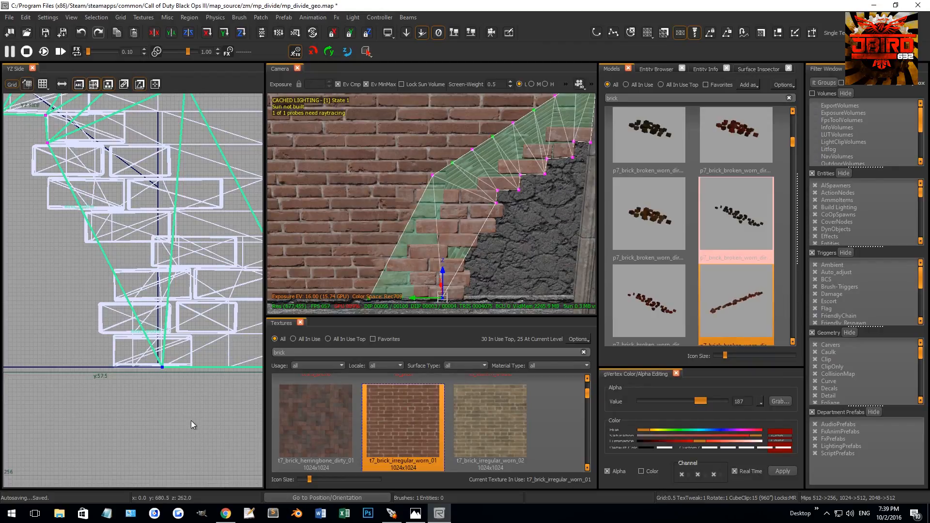
scroll(190, 425, "up", 3)
left_click_drag(185, 365, 66, 363)
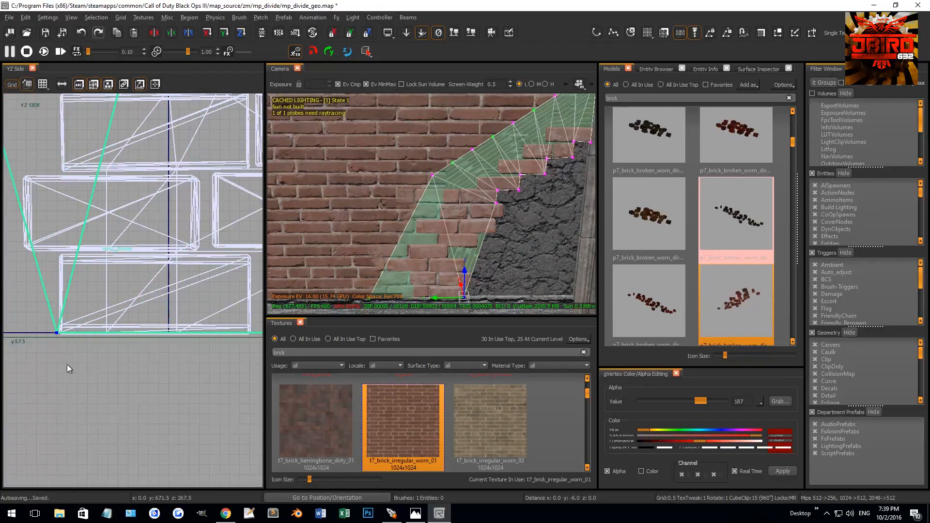
Split the steep lower edge of the patch and move the new vertex to the fifth-from-bottom brick's lower corner
right_click_drag(13, 274, 67, 330)
scroll(68, 331, "down", 4)
left_click_drag(73, 338, 118, 388)
scroll(118, 388, "down", 3)
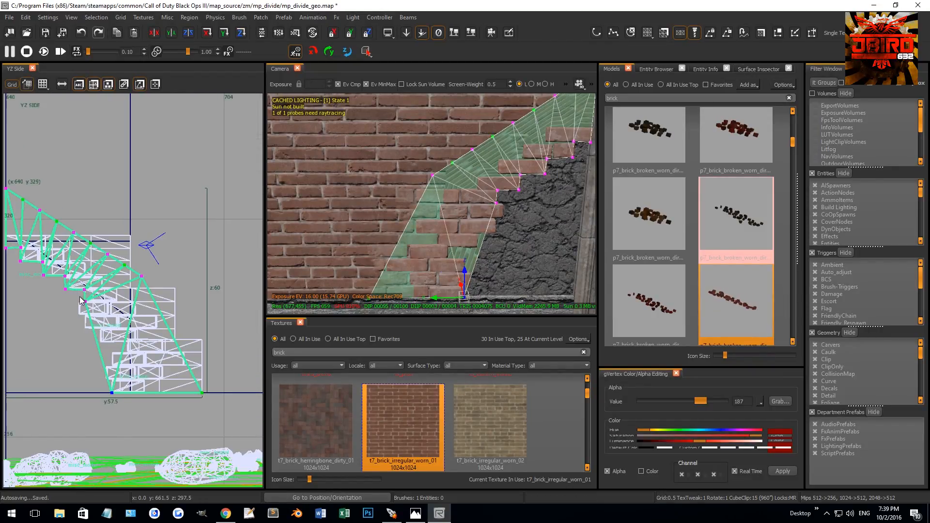
key("shift+x")
scroll(88, 318, "up", 5)
scroll(130, 345, "up", 4)
left_click_drag(87, 317, 118, 321)
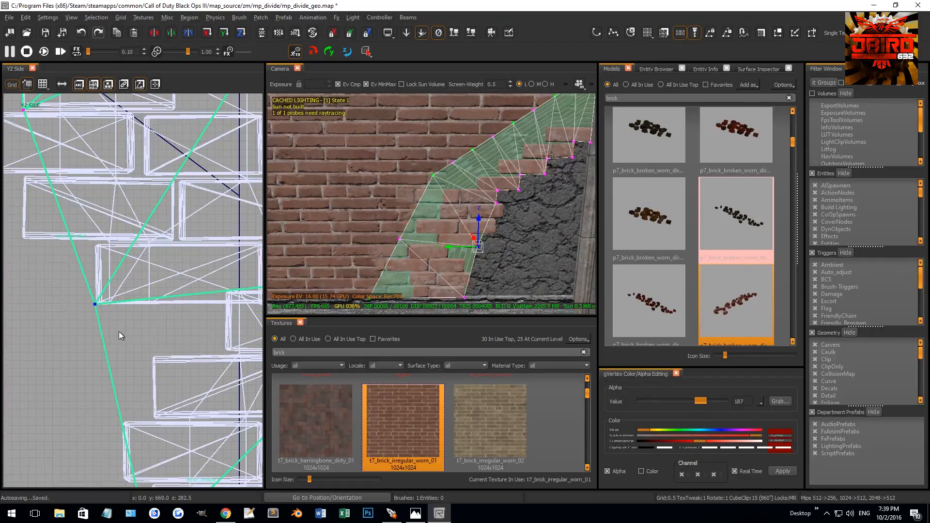
Add a patch vertex below the fifth course and align it with the second-from-bottom brick's upper corner
scroll(106, 324, "down", 4)
left_click_drag(117, 383, 160, 441)
key("shift+x")
scroll(140, 346, "up", 2)
scroll(117, 397, "up", 2)
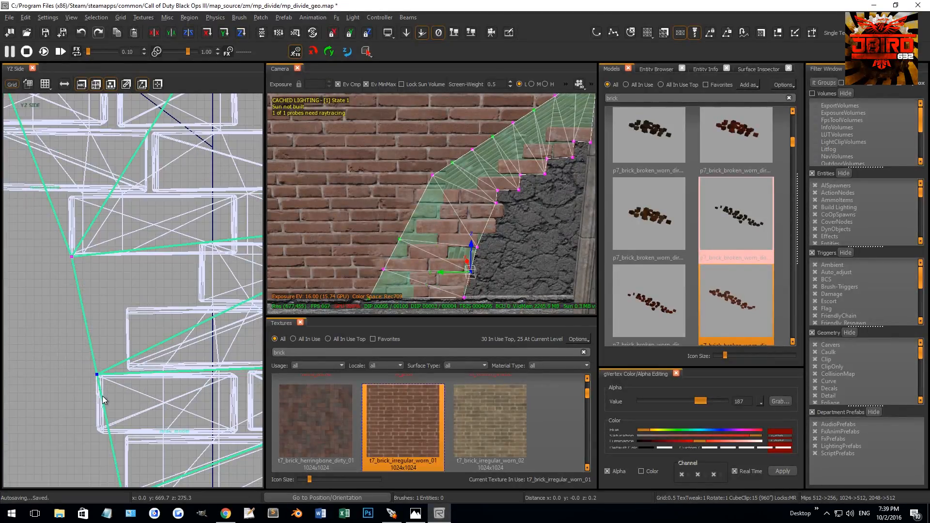
Split the patch between the fifth and second courses and move the new vertex to the third brick's upper corner
left_click_drag(54, 235, 105, 287)
key("shift+x")
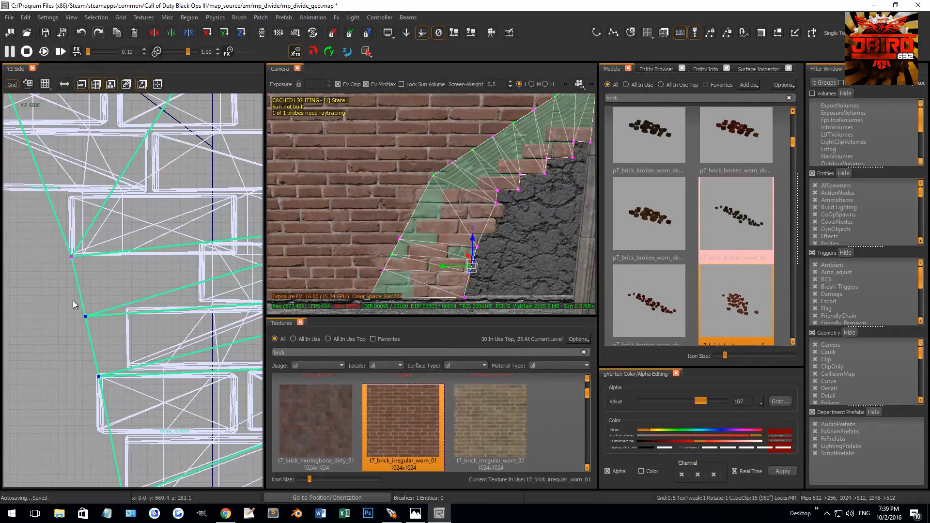
left_click_drag(118, 334, 155, 328)
Add another patch vertex below the third-from-bottom brick's upper corner and move it to that brick's lower corner
left_click_drag(80, 350, 135, 394)
key("shift+x")
left_click_drag(101, 334, 130, 358)
left_click_drag(130, 358, 145, 384)
right_click_drag(107, 268, 80, 321)
left_click_drag(93, 343, 127, 374)
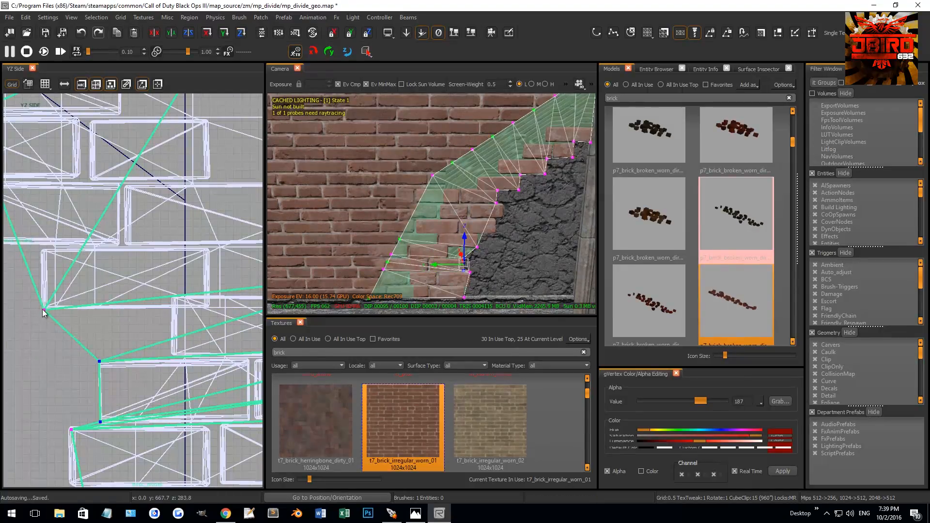
key("shift+x")
left_click_drag(44, 309, 50, 308, "shift")
key("ctrl+z")
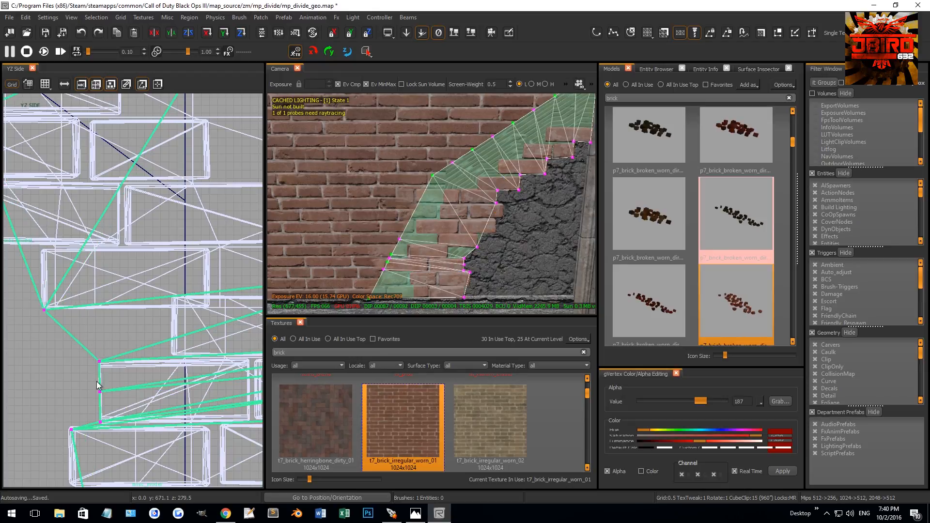
scroll(97, 394, "down", 3)
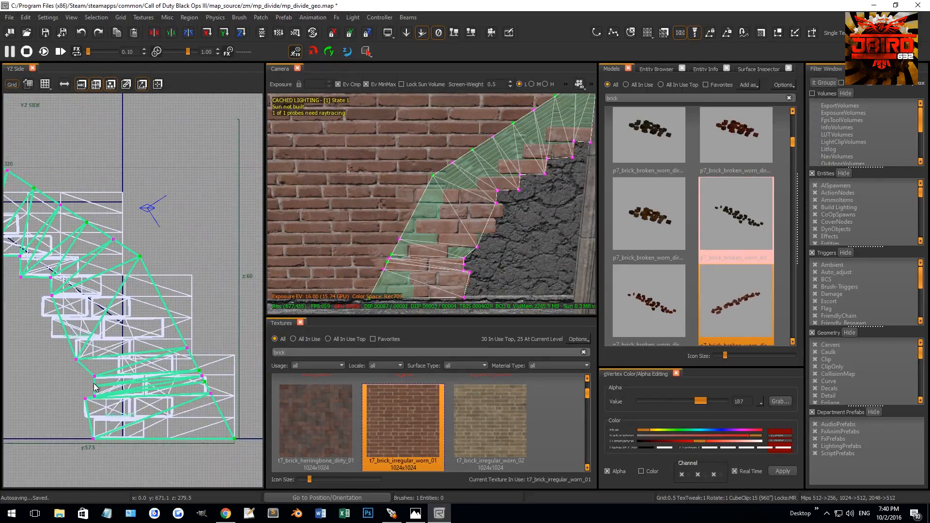
left_click(93, 388)
scroll(207, 395, "up", 3)
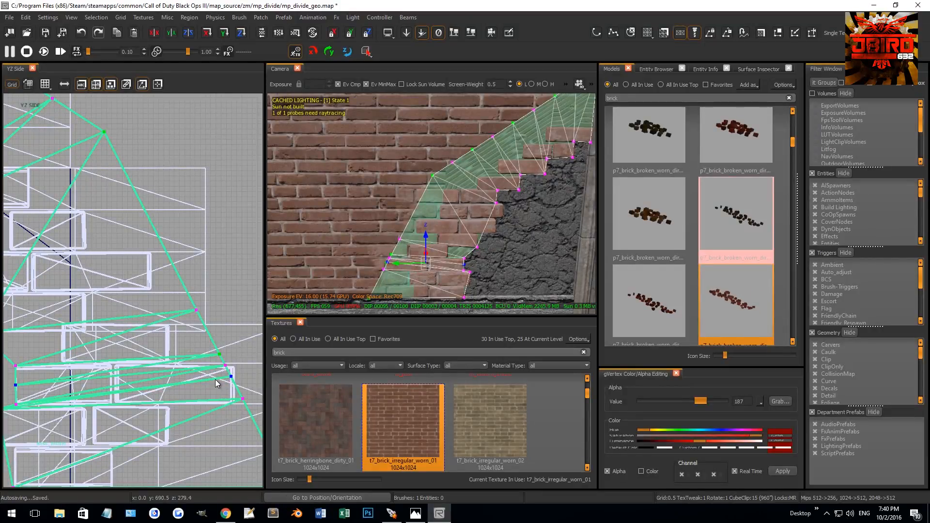
right_click_drag(215, 380, 208, 385)
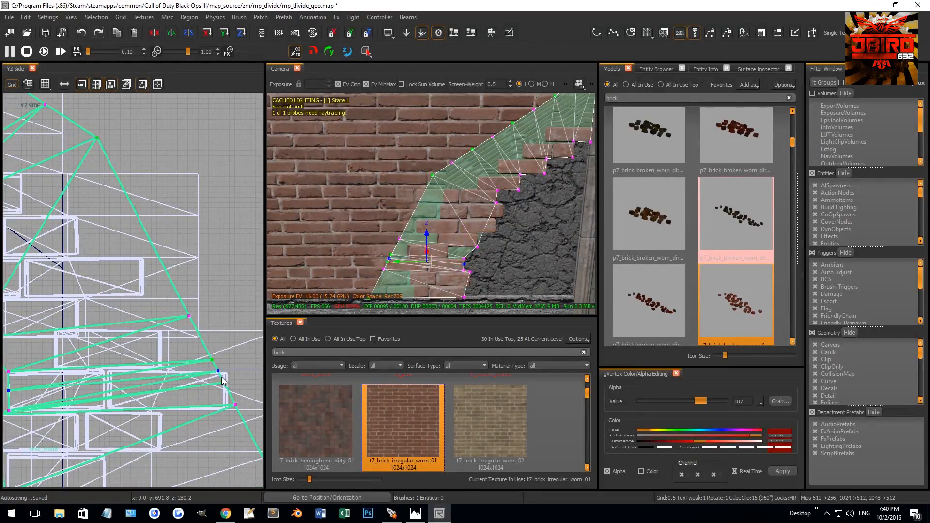
key("ctrl+z")
scroll(222, 378, "down", 2)
key("Escape")
left_click(464, 173, "shift")
key("v")
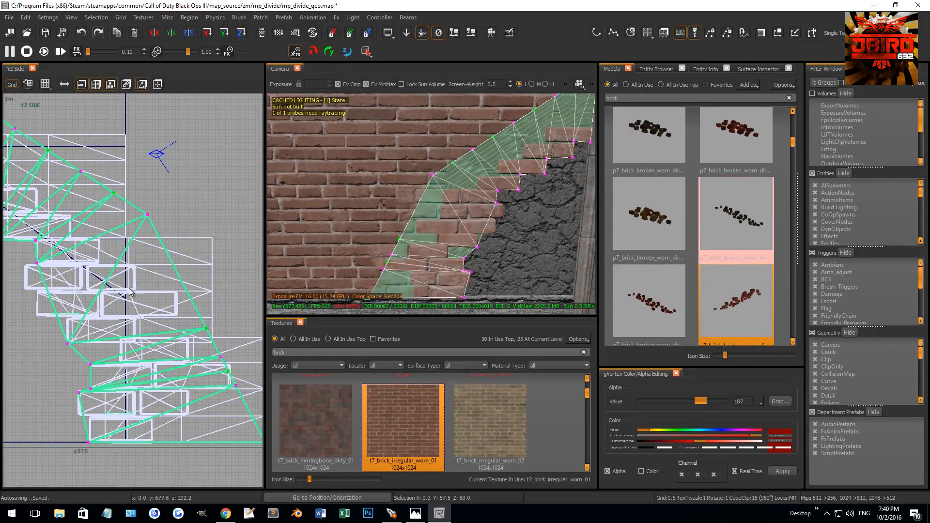
Split the patch between the second course and its base, fitting the new vertex to the lowest brick's upper corner
right_click_drag(138, 288, 161, 273)
scroll(123, 330, "up", 2)
scroll(112, 345, "down", 2)
right_click_drag(102, 397, 97, 356)
scroll(97, 356, "up", 2)
left_click_drag(76, 327, 141, 385)
scroll(97, 364, "up", 2)
key("shift+x")
scroll(99, 375, "up", 3)
scroll(141, 384, "down", 3)
Add a patch vertex above the lowest brick and move it to the second-from-bottom brick's lower corner
left_click_drag(104, 306, 141, 366, "shift")
key("shift+x")
scroll(118, 352, "up", 3)
left_click_drag(141, 365, 116, 409)
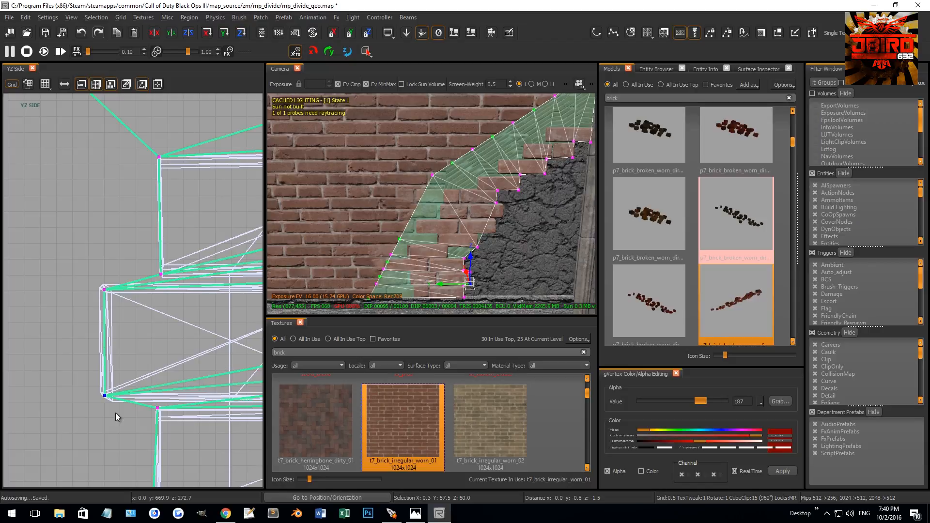
Split the patch between the fifth and third courses and move the new vertex inward to the recessed fourth brick's upper corner
scroll(117, 412, "up", 3)
right_click_drag(148, 281, 128, 298)
scroll(83, 294, "down", 1)
left_click_drag(43, 275, 103, 340, "shift")
key("shift+x")
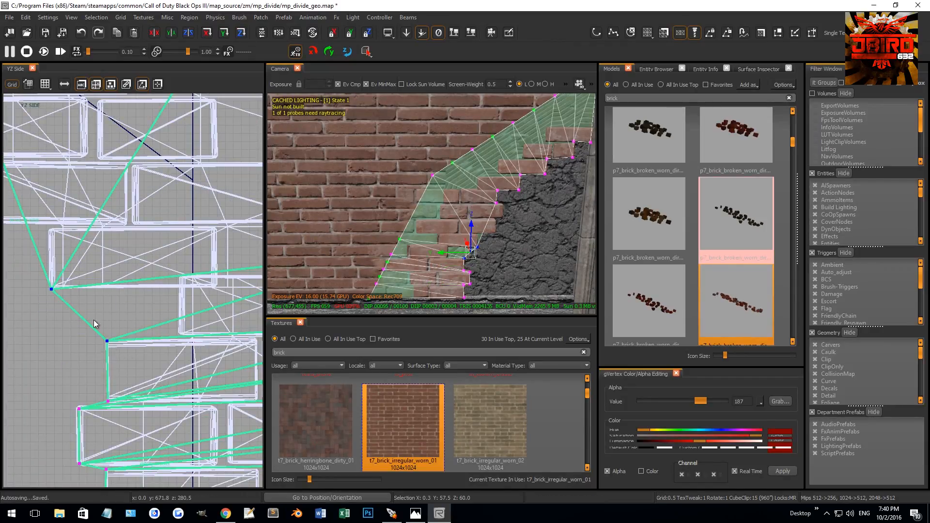
left_click_drag(153, 316, 206, 300)
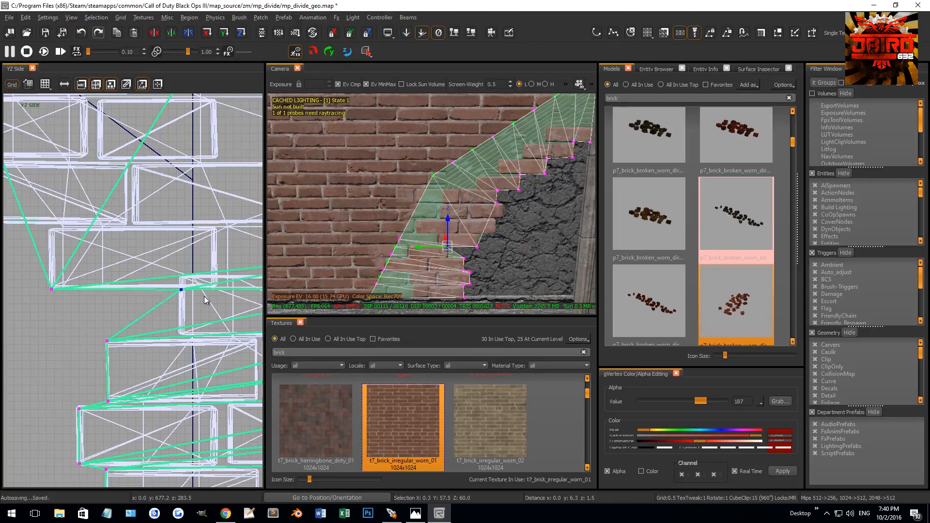
Add a patch vertex above the third course and move it to the recessed fourth brick's lower corner
key("shift+x")
scroll(189, 329, "up", 2)
left_click_drag(109, 295, 139, 325)
left_click_drag(132, 323, 185, 348)
scroll(187, 353, "down", 3)
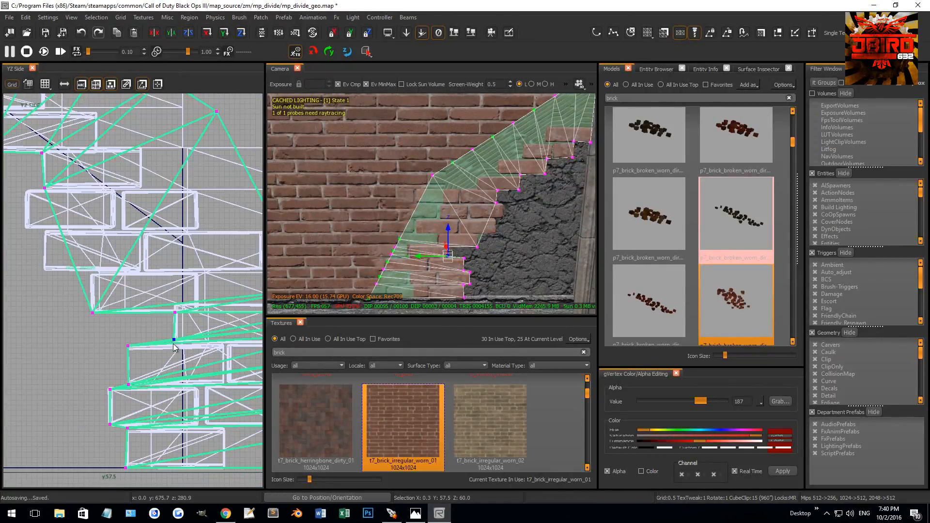
Split the long patch edge above the fifth course and move the new vertex to the sixth-from-bottom brick's lower corner
scroll(103, 304, "up", 2)
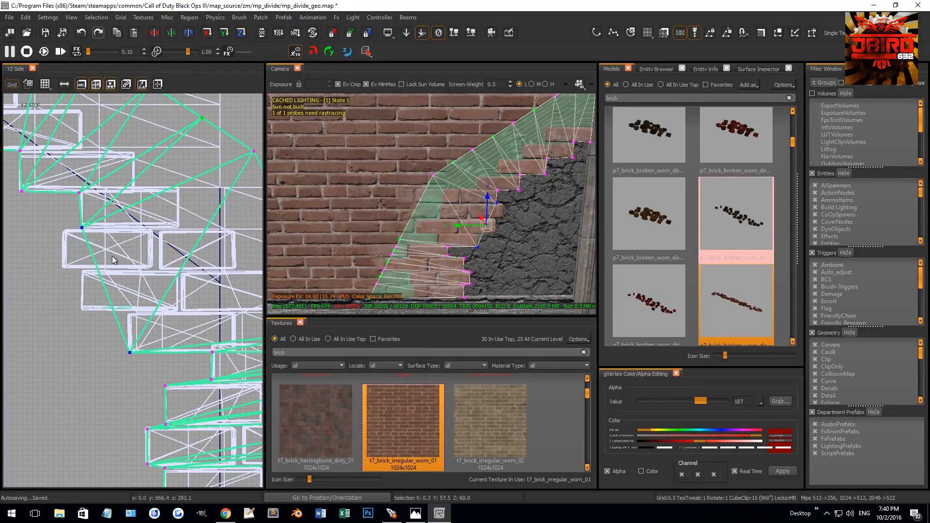
key("shift+x")
scroll(109, 259, "up", 3)
left_click_drag(130, 341, 80, 376)
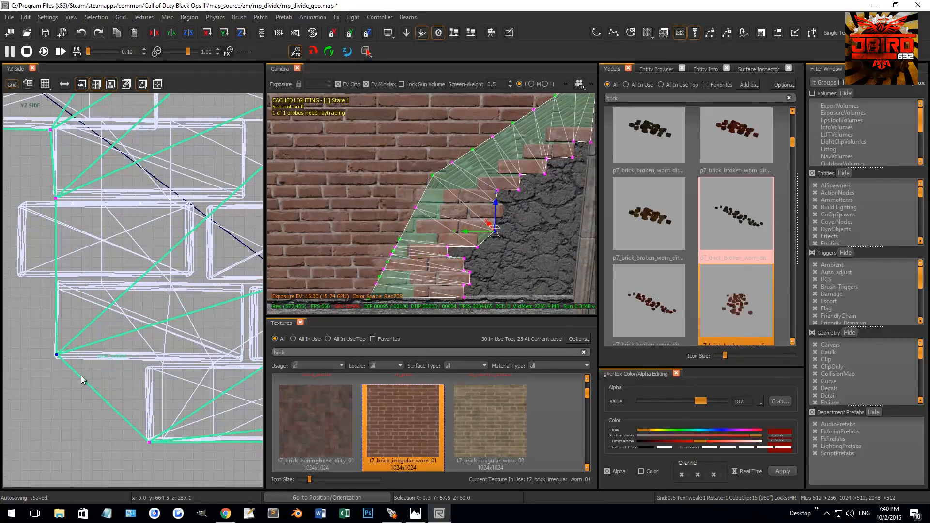
Add a patch vertex between the sixth and fifth courses and move it to the fifth brick's upper corner
right_click_drag(80, 340, 67, 285)
left_click_drag(119, 340, 166, 412, "shift")
key("shift+x")
left_click_drag(109, 360, 159, 321)
Subdivide the patch edge above the sixth course and pull the middle vertex out to the protruding seventh brick's lower corner
scroll(159, 321, "down", 2)
right_click_drag(127, 253, 186, 311)
left_click_drag(129, 256, 156, 391)
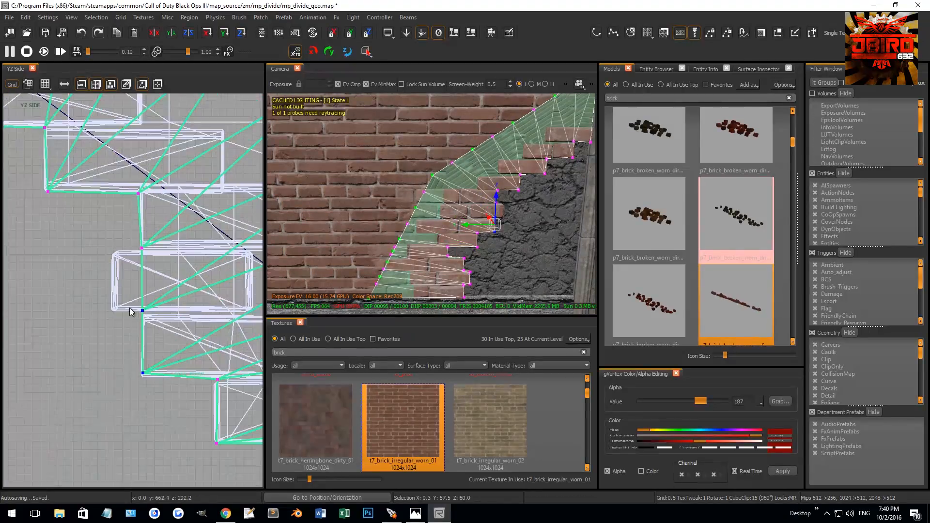
scroll(123, 233, "up", 2)
key("shift+x")
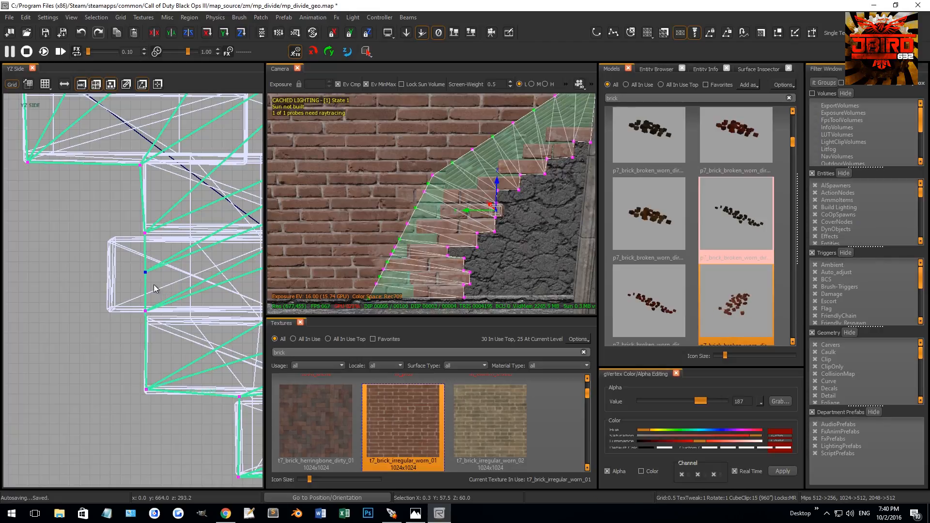
left_click_drag(154, 288, 117, 313)
Add one more patch vertex beside the protruding seventh brick and move it to that brick's upper corner
key("shift+x")
left_click_drag(132, 274, 115, 250)
scroll(155, 267, "down", 2)
scroll(170, 272, "down", 4)
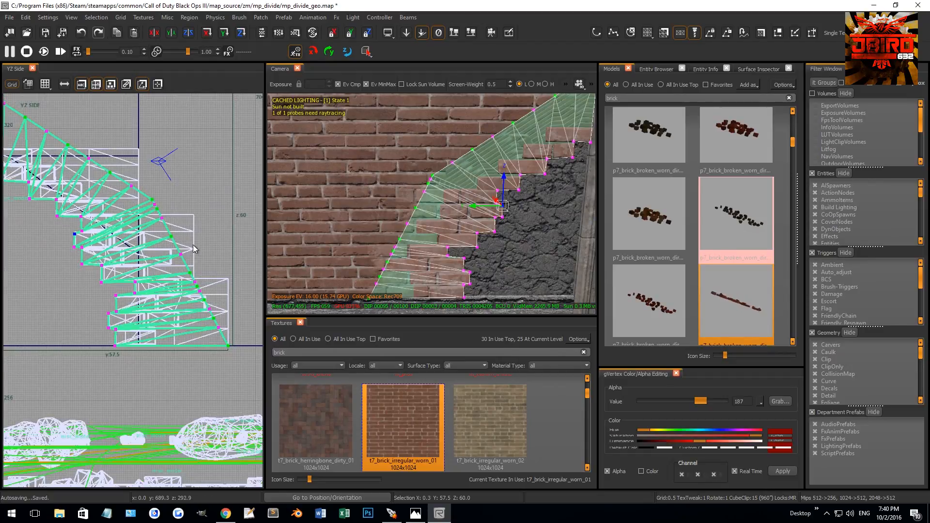
scroll(197, 355, "up", 1)
scroll(203, 342, "up", 3)
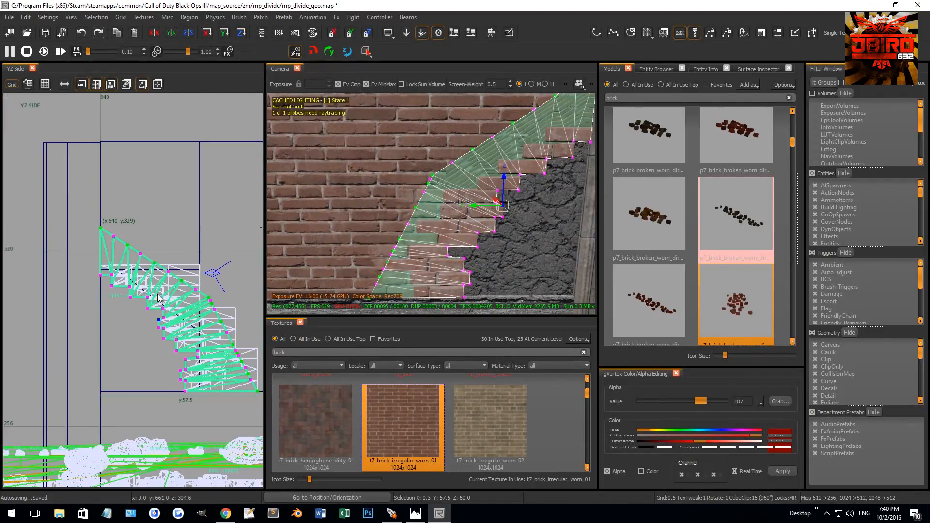
scroll(114, 265, "up", 4)
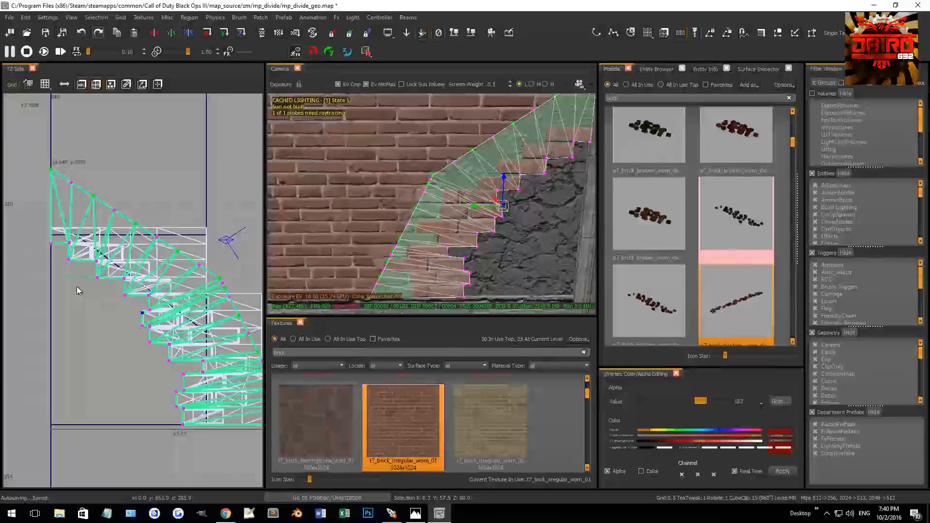
scroll(115, 265, "down", 6)
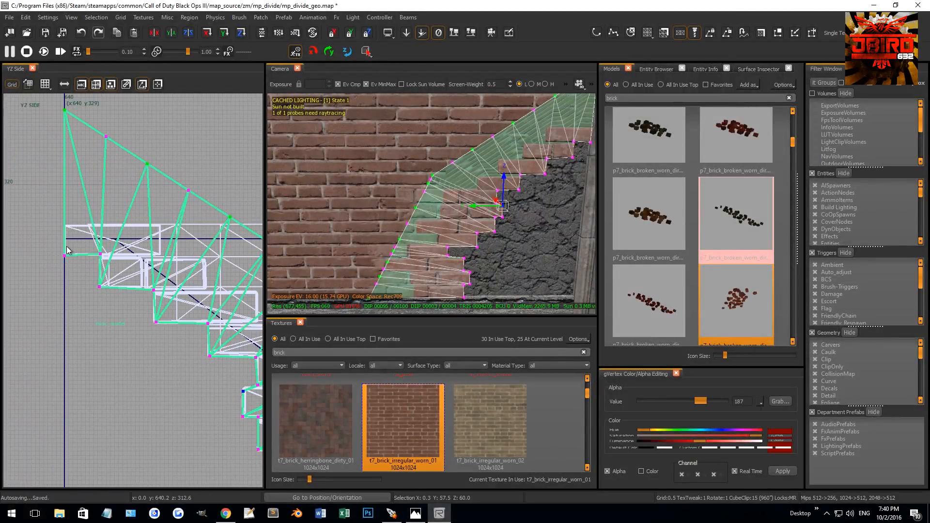
scroll(175, 305, "up", 3)
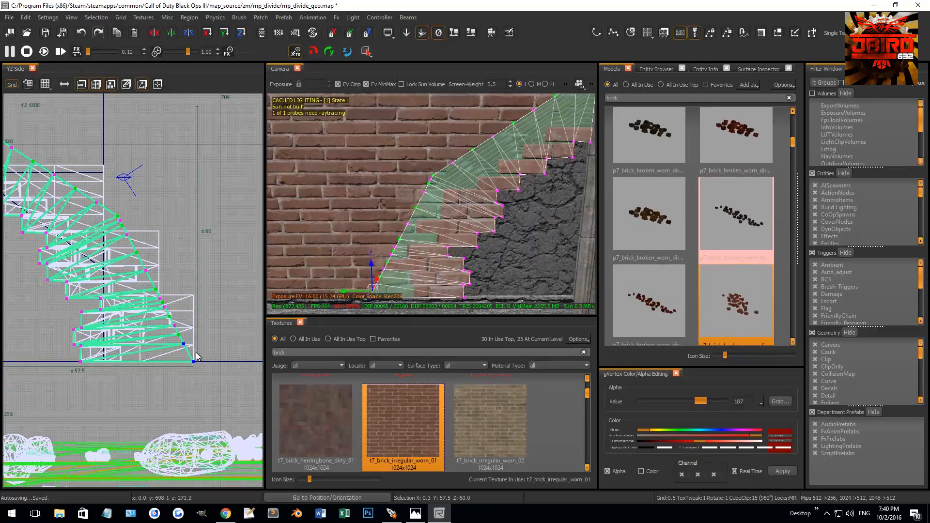
scroll(196, 357, "up", 2)
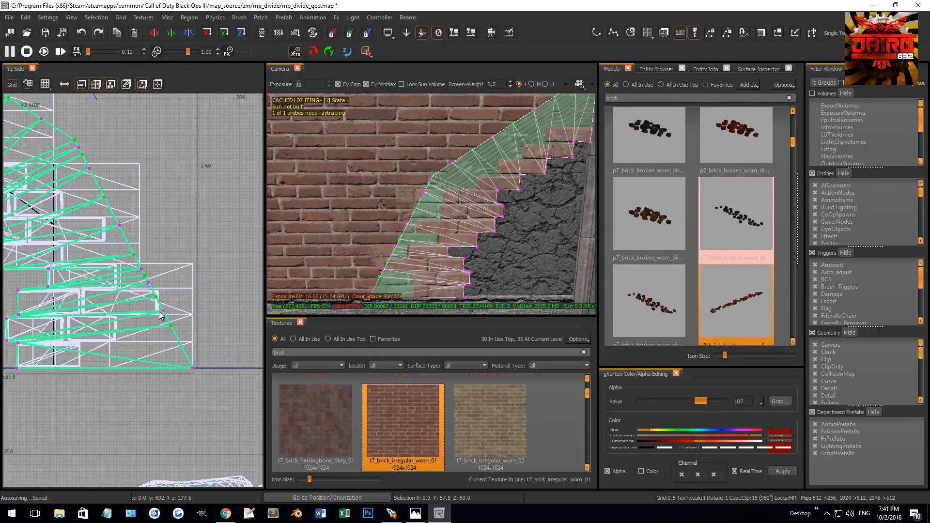
Select the patch's bottom outer corner vertex and move it inward toward the bottom brick course
left_click_drag(163, 318, 205, 385)
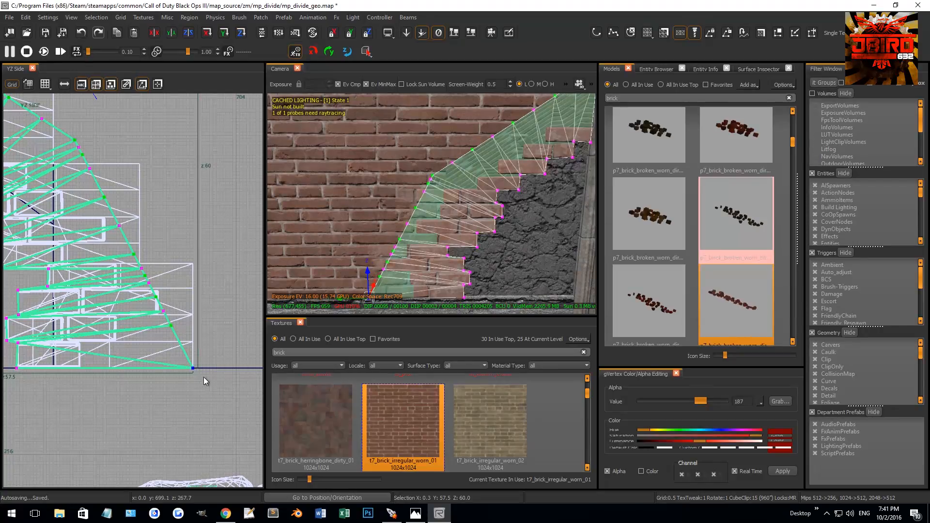
scroll(197, 375, "up", 2)
left_click_drag(196, 376, 161, 378)
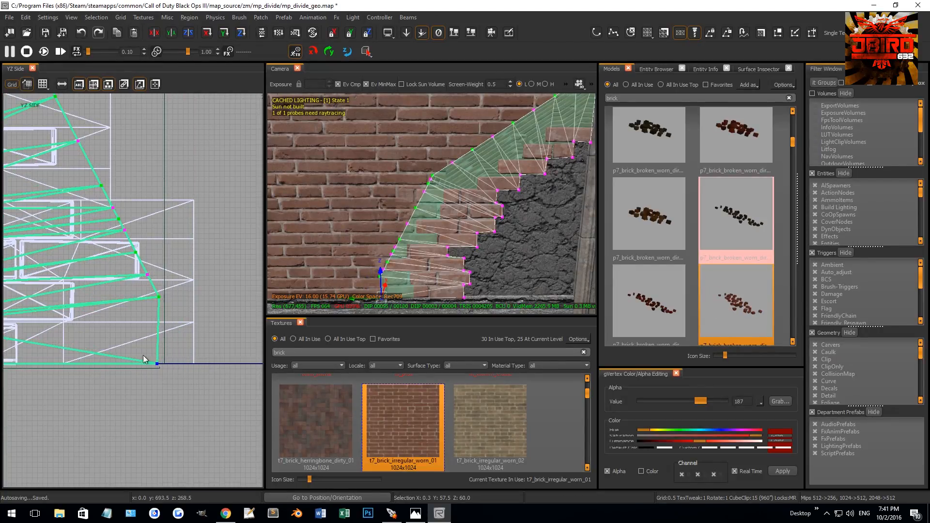
Weld the closely spaced outer-edge vertices of the patch beside the lower brick courses
scroll(143, 356, "down", 2)
left_click_drag(144, 314, 180, 352)
key("w")
scroll(156, 323, "up", 1)
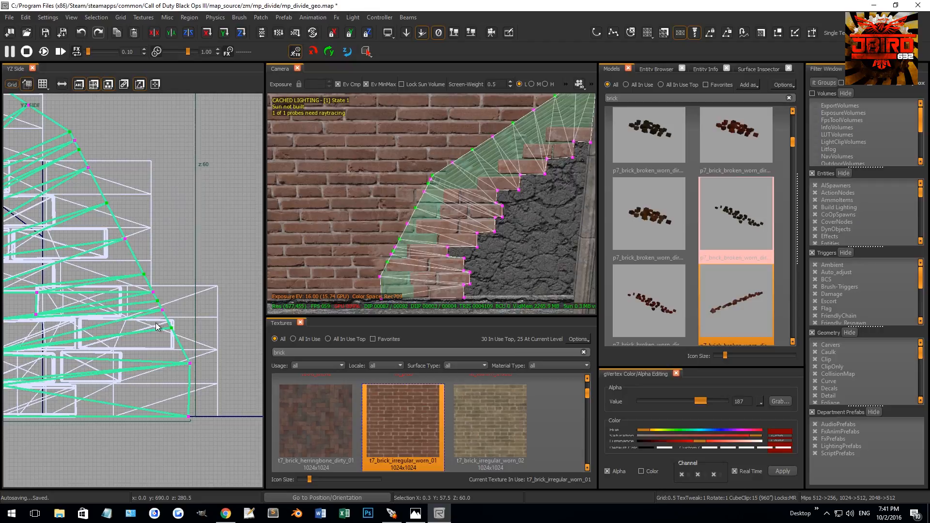
left_click_drag(157, 307, 187, 348)
key("w")
right_click_drag(164, 317, 175, 331)
left_click_drag(146, 294, 185, 336)
key("w")
right_click_drag(147, 281, 161, 300)
left_click_drag(142, 256, 191, 324)
key("w")
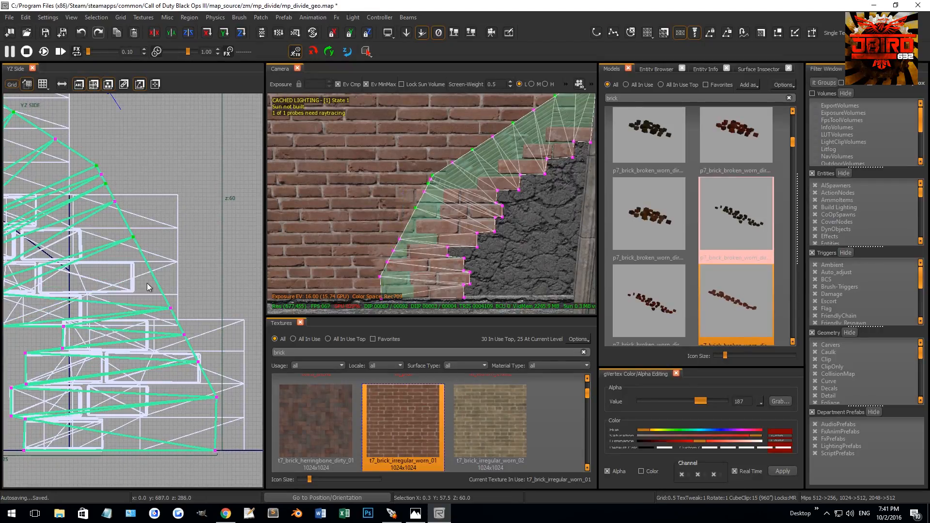
Reposition the lower outer-edge vertices so the patch outline bulges away from the broken bricks
right_click_drag(167, 310, 189, 333)
left_click_drag(205, 344, 208, 303)
right_click_drag(208, 303, 179, 281)
left_click_drag(162, 313, 198, 345)
left_click_drag(199, 343, 194, 404)
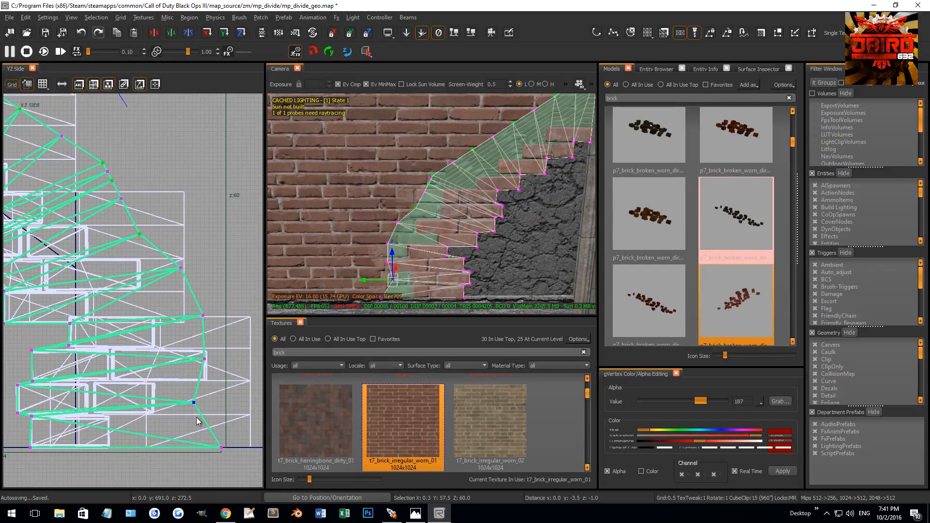
Weld the neighbouring outer-edge vertices beside the middle brick courses
right_click_drag(195, 419, 200, 441)
right_click_drag(138, 240, 154, 261)
right_click_drag(132, 221, 133, 234)
key("w")
left_click_drag(155, 264, 136, 233)
key("w")
Weld the next outer-edge vertex group up the slope and move an outer vertex outward to round the outline
right_click_drag(118, 194, 202, 230)
left_click_drag(90, 180, 176, 246)
key("w")
left_click_drag(148, 212, 179, 244)
left_click_drag(180, 244, 159, 225)
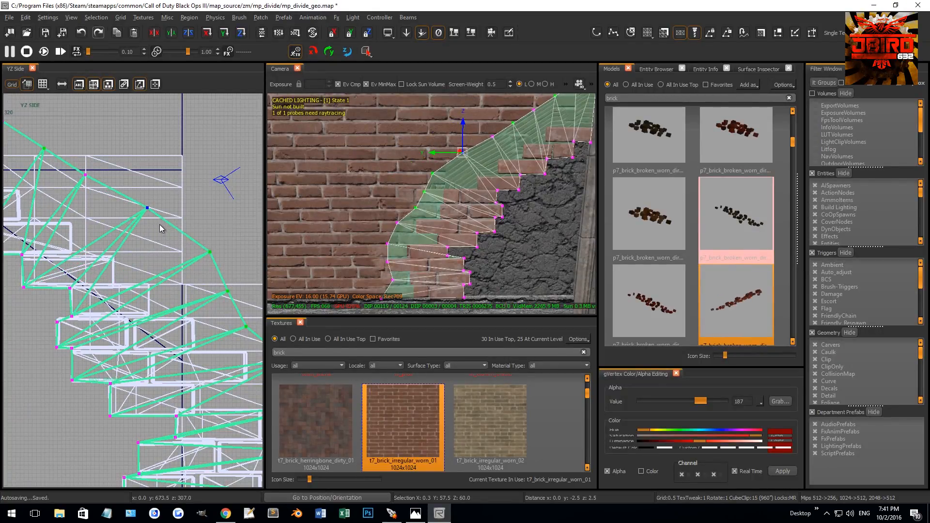
Weld the following pair of outer-edge vertices near the upper courses and raise the outer-edge vertex there
right_click_drag(115, 198, 179, 247)
left_click_drag(99, 184, 178, 248)
key("w")
left_click_drag(120, 204, 180, 248)
left_click_drag(165, 237, 166, 217)
Raise the outer-edge vertex near the patch's upper end, finish vertex editing and inspect the reshaped patch against the wall
right_click_drag(113, 184, 198, 244)
scroll(113, 184, "down", 1)
left_click_drag(96, 188, 169, 243)
left_click_drag(168, 242, 166, 222)
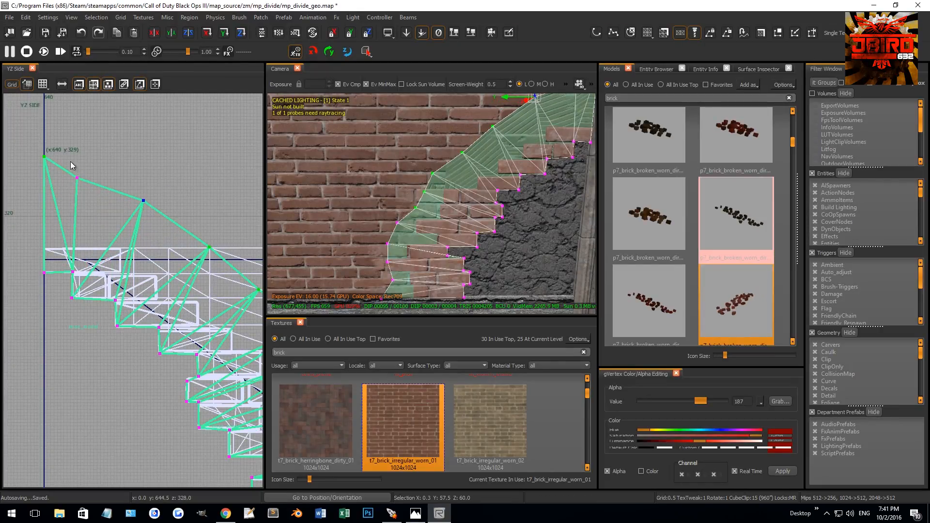
left_click_drag(102, 199, 167, 217)
scroll(166, 216, "down", 1)
key("v")
mouse_move(394, 186)
right_mouse_down()
mouse_move(422, 218)
mouse_move(412, 233)
mouse_move(402, 187)
right_mouse_up()
scroll(157, 235, "down", 2)
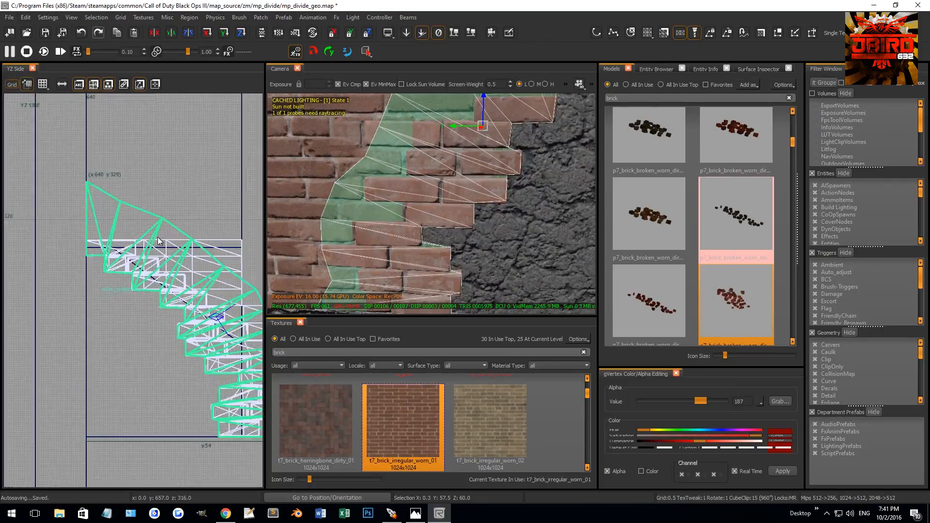
scroll(159, 237, "down", 2)
mouse_move(419, 257)
right_mouse_down()
mouse_move(446, 259)
mouse_move(430, 271)
right_mouse_up()
scroll(181, 255, "down", 1)
Select the stepped inner-edge vertices of the patch and pull them out of the wall along X toward the brick faces
key("ctrl+Tab")
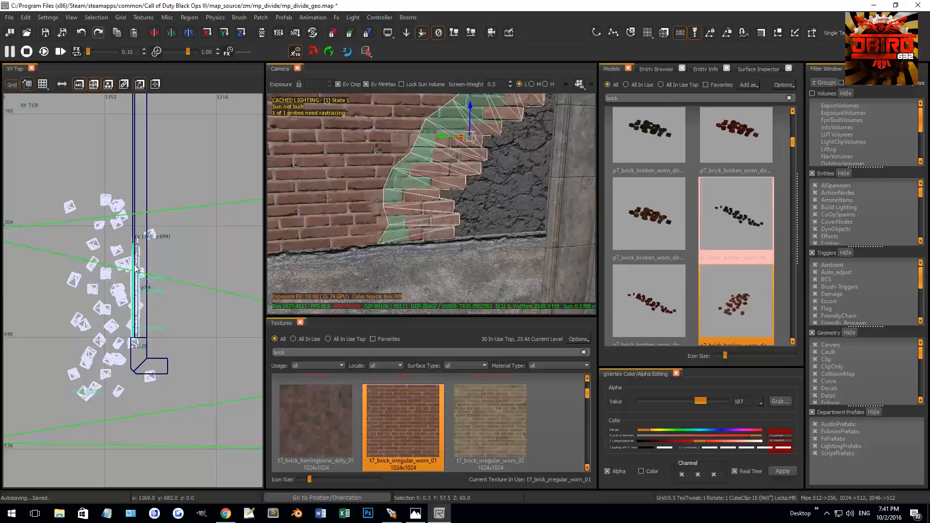
scroll(161, 278, "up", 3)
key("v")
right_click_drag(424, 217, 442, 212)
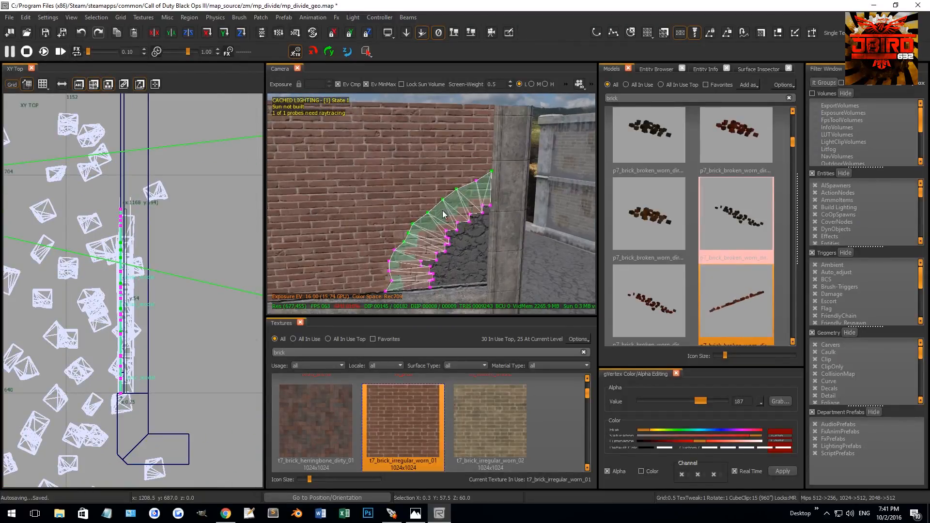
left_click_drag(509, 197, 443, 250)
right_click_drag(443, 251, 446, 203)
left_click_drag(450, 177, 397, 245)
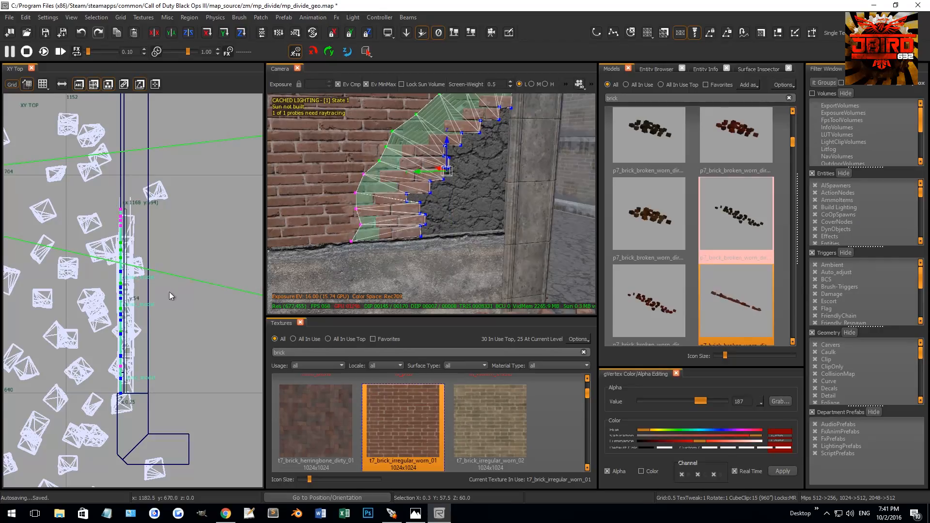
key("ctrl+Tab")
scroll(121, 318, "up", 2)
left_click_drag(121, 320, 89, 328)
scroll(383, 239, "up", 2)
left_click_drag(155, 277, 156, 276)
scroll(153, 279, "down", 1)
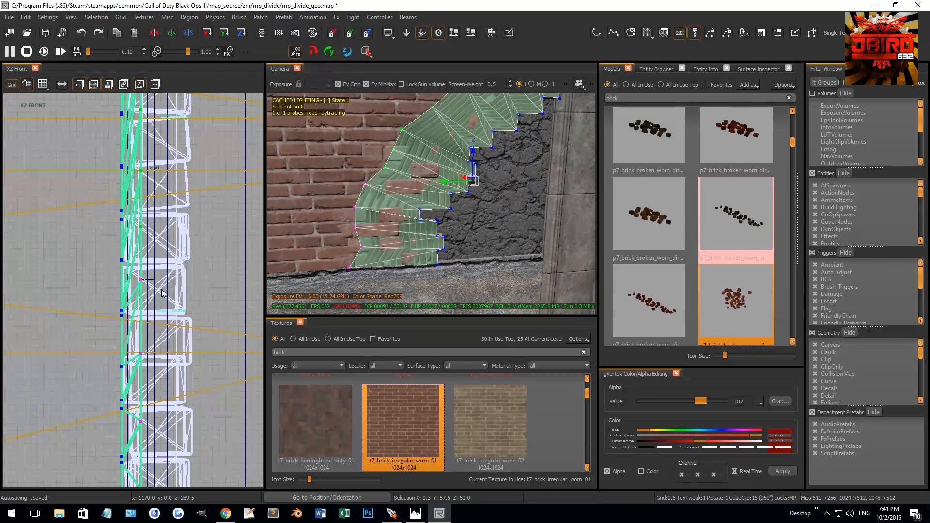
Switch to a finer grid size and shift the patch along X so it lies flat in front of the bricks
left_click_drag(152, 292, 139, 288)
left_click(120, 19)
mouse_move(160, 27)
left_click(245, 36)
left_click_drag(144, 280, 140, 280)
Subdivide the patch with an extra vertex row midway between its outer and stepped inner edges
key("v")
right_click_drag(405, 219, 501, 136)
left_click_drag(528, 208, 528, 209)
key("shift+x")
Select the patch's outer-edge vertices and move them about 1.3 units along X back into the brick wall
right_click_drag(528, 209, 478, 201)
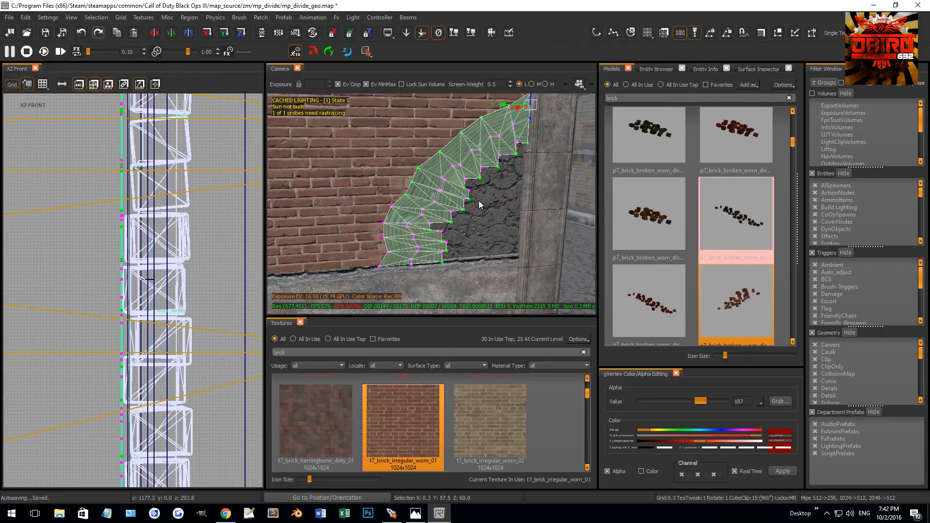
scroll(126, 237, "up", 2)
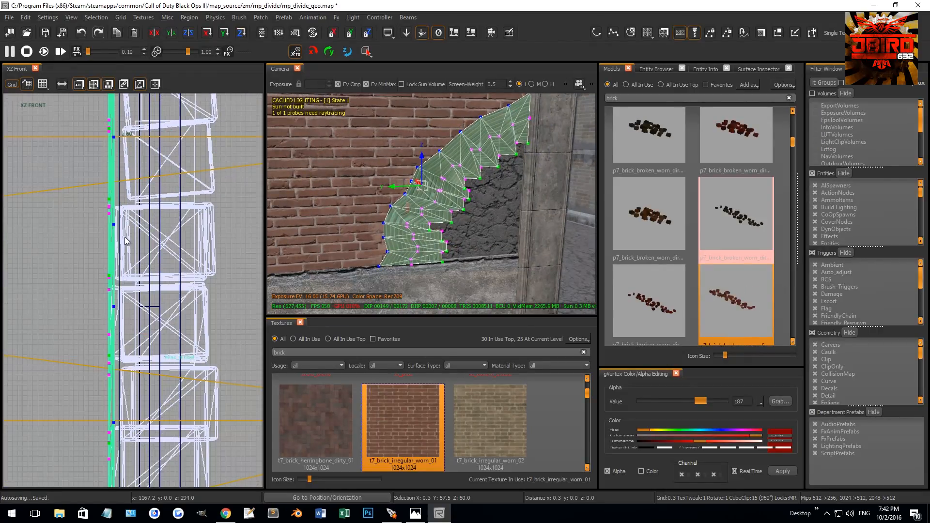
left_click_drag(134, 242, 145, 243)
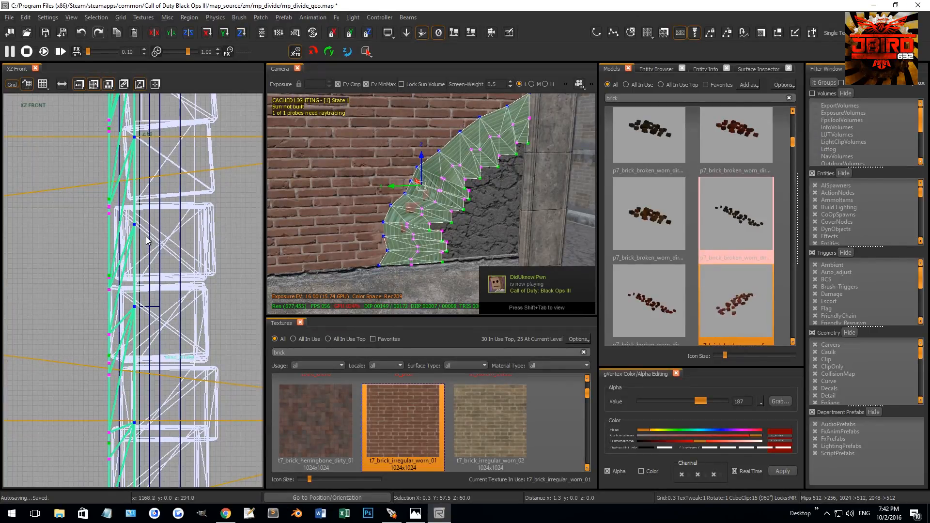
scroll(428, 220, "up", 3)
key("Escape")
Select the broken-brick model and shift it slightly along X deeper into the wall
left_click(441, 226, "shift")
left_click_drag(164, 267, 144, 280)
key("Escape")
scroll(411, 235, "down", 3)
Reselect the curved patch, search the textures for "dirt" and apply t7_dirt_chunky_01_lt_blend to it
left_click(425, 215, "shift")
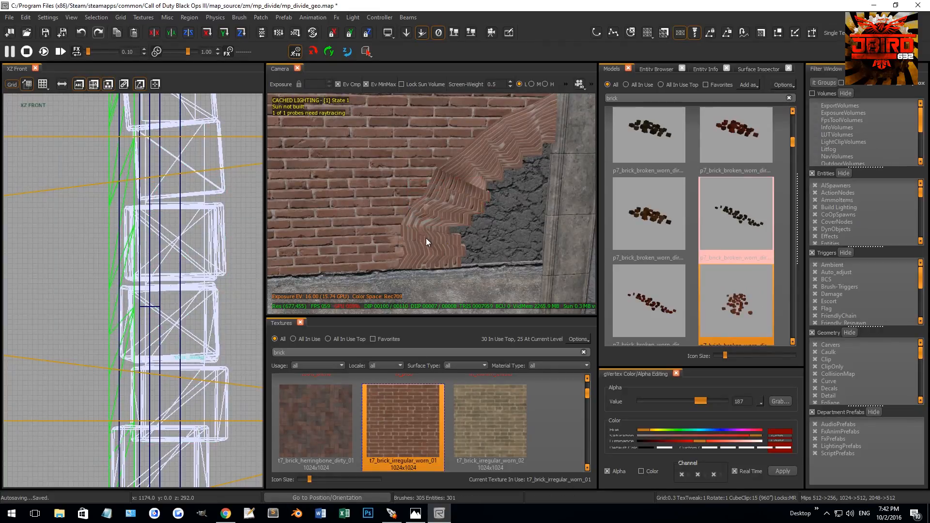
left_click(426, 241)
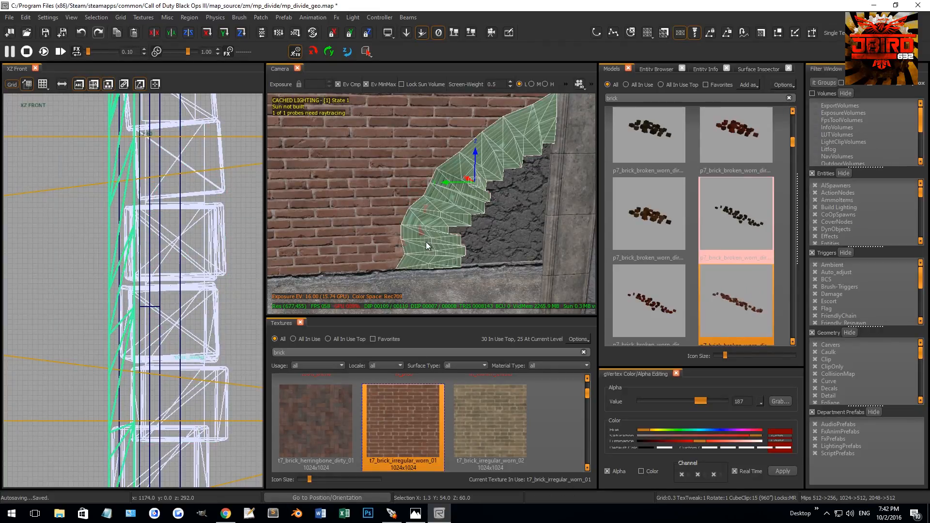
scroll(347, 404, "down", 3)
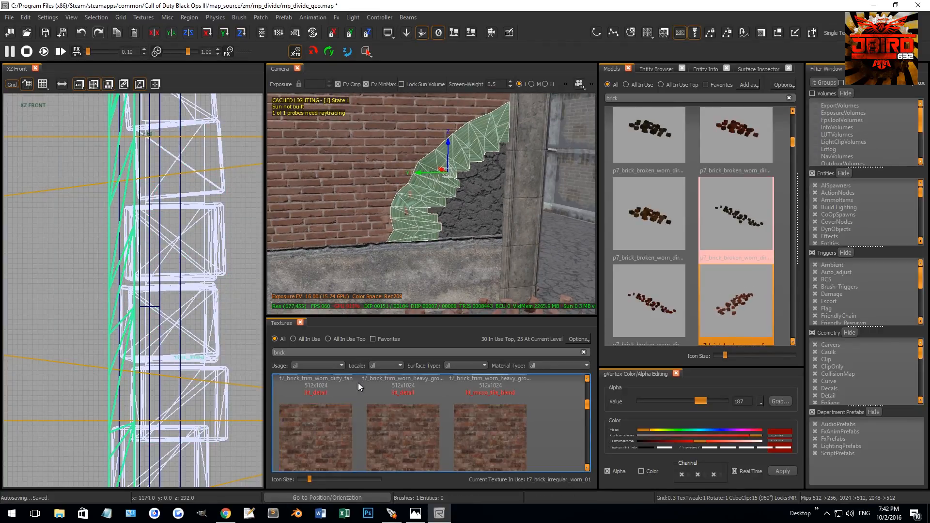
double_click(342, 352)
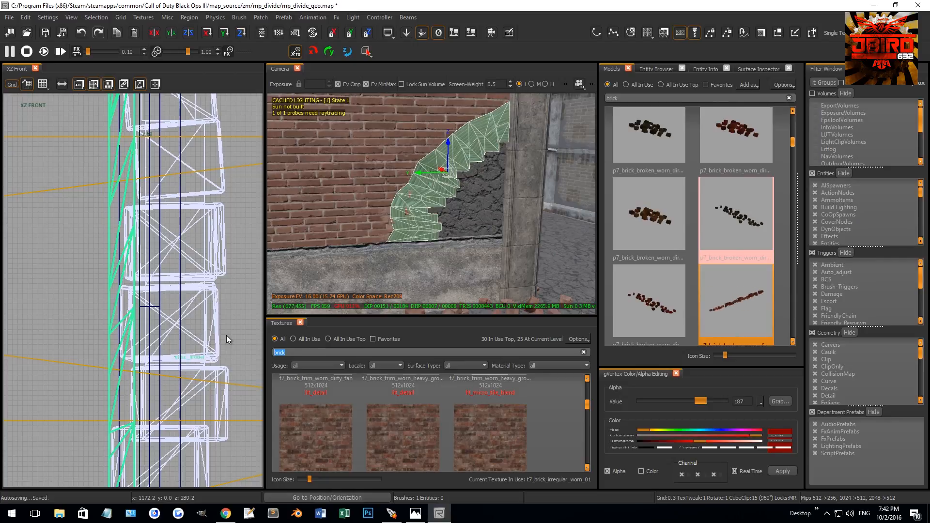
type("dirt")
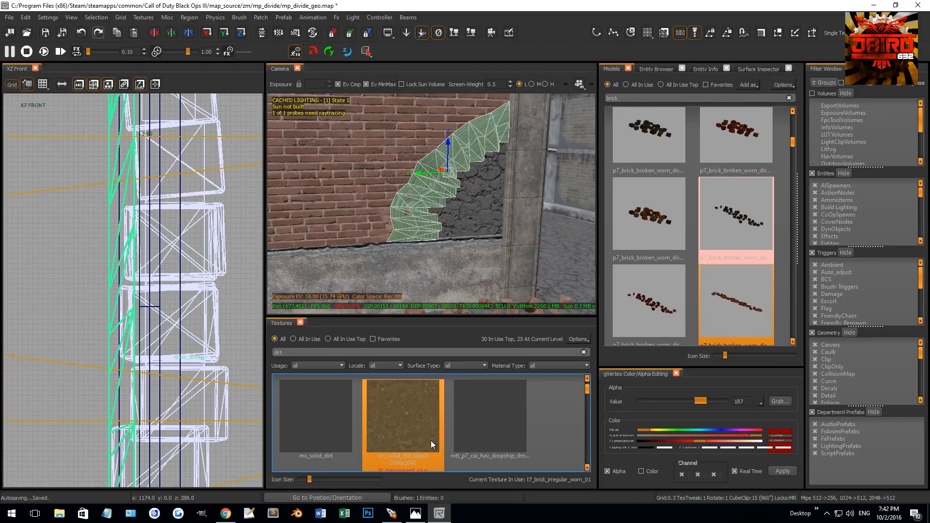
scroll(431, 439, "down", 2)
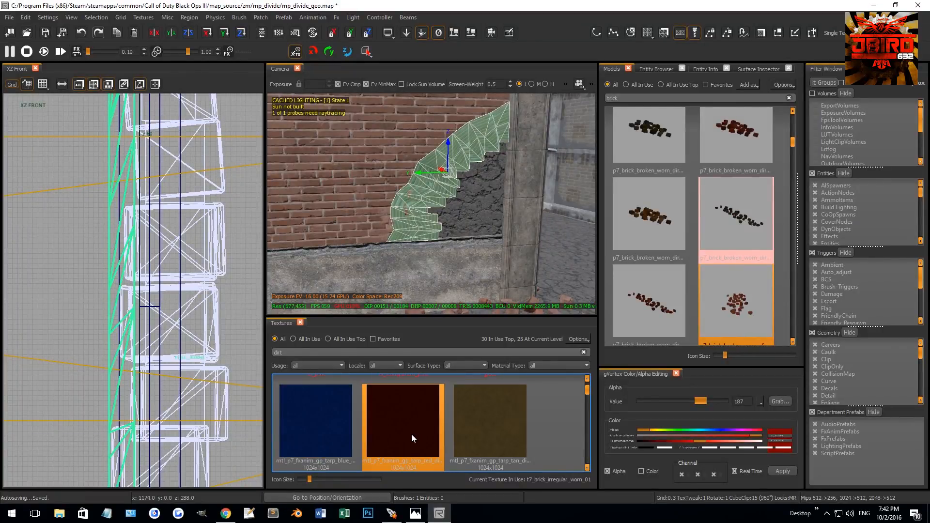
scroll(383, 432, "down", 2)
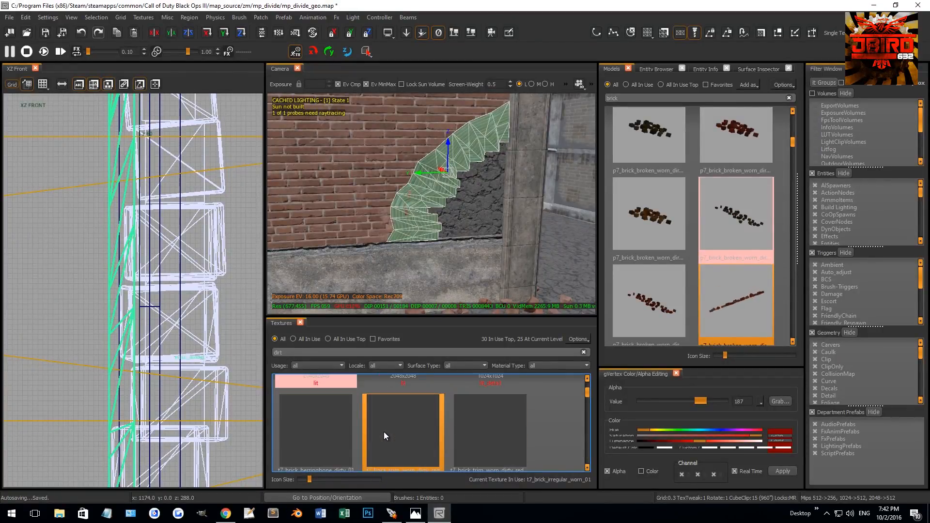
scroll(408, 435, "down", 2)
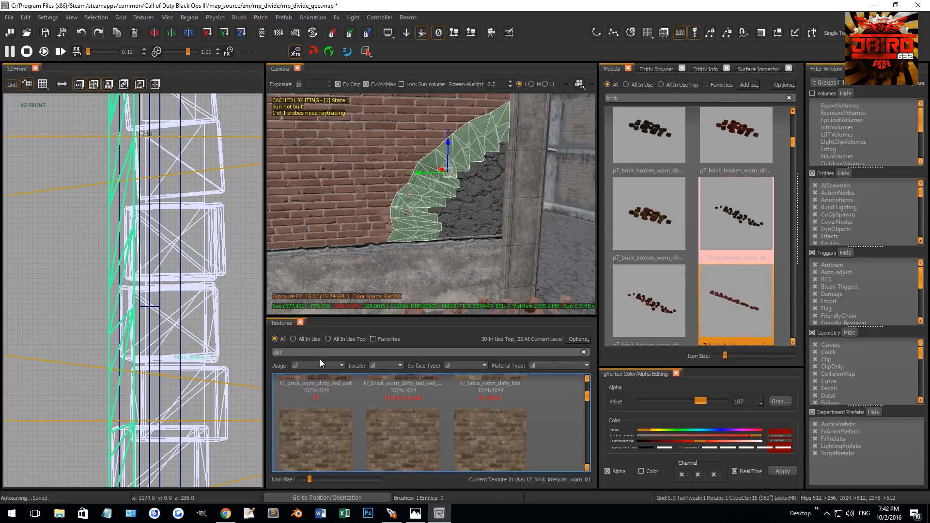
scroll(405, 444, "down", 1)
scroll(403, 436, "down", 1)
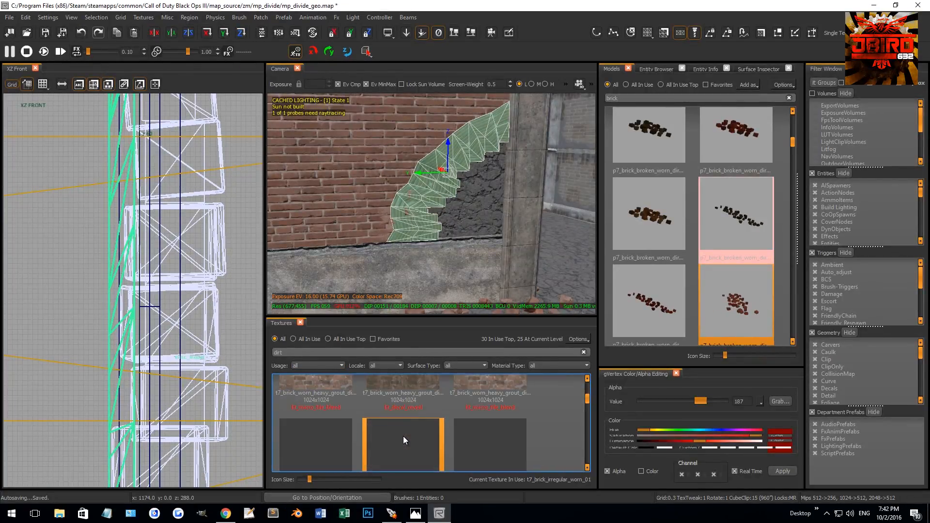
scroll(403, 436, "down", 4)
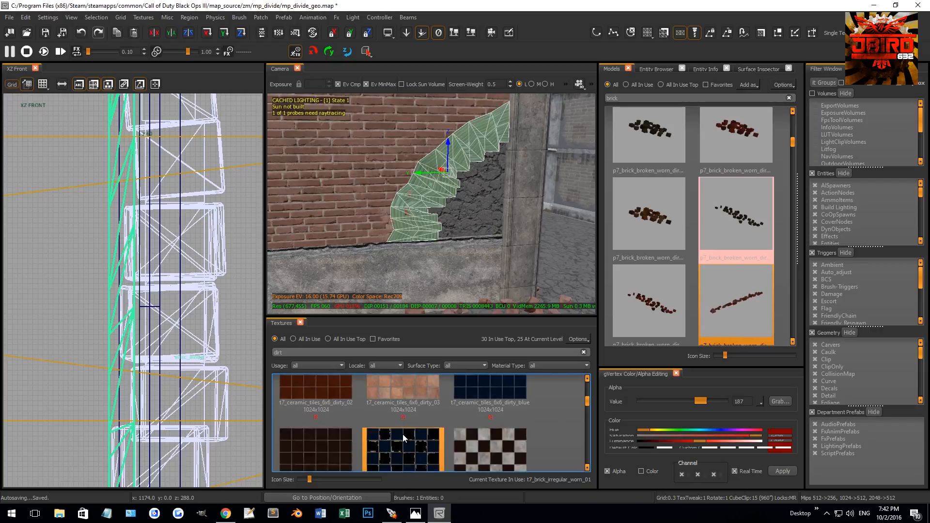
scroll(400, 431, "down", 1)
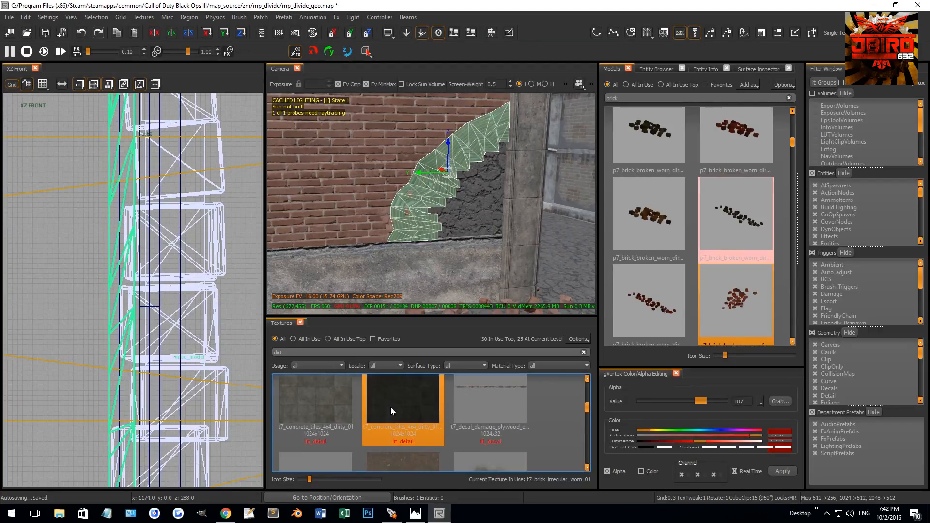
scroll(391, 407, "down", 1)
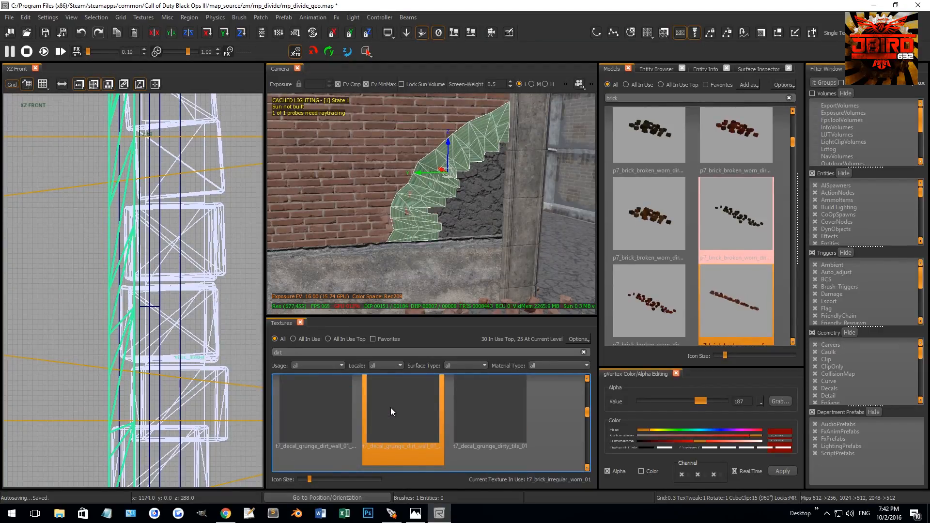
scroll(440, 413, "down", 1)
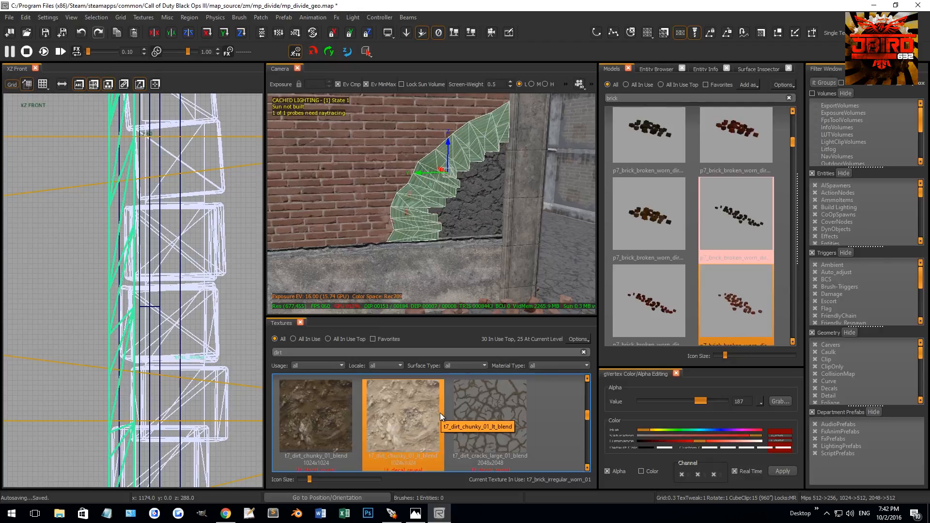
left_click(422, 421)
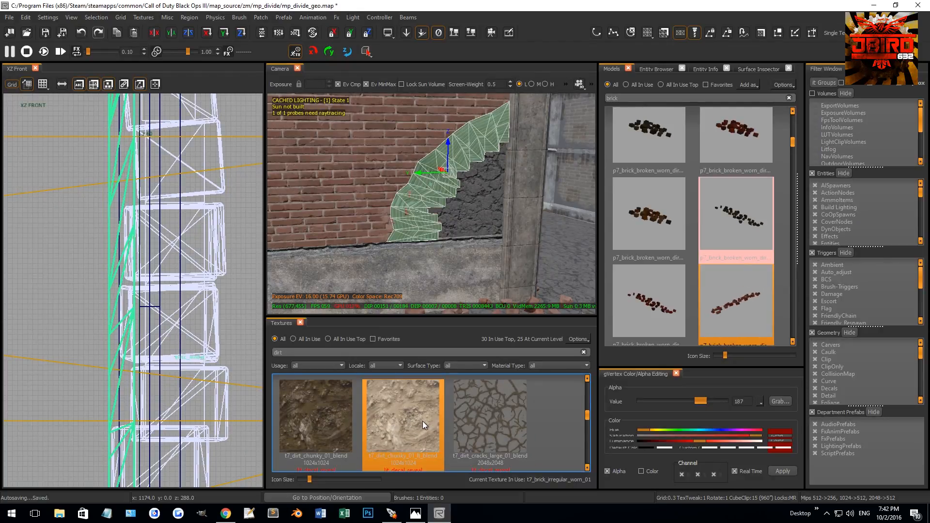
Apply Natural patch texturing to the dirt patch with its surface properties
key("s")
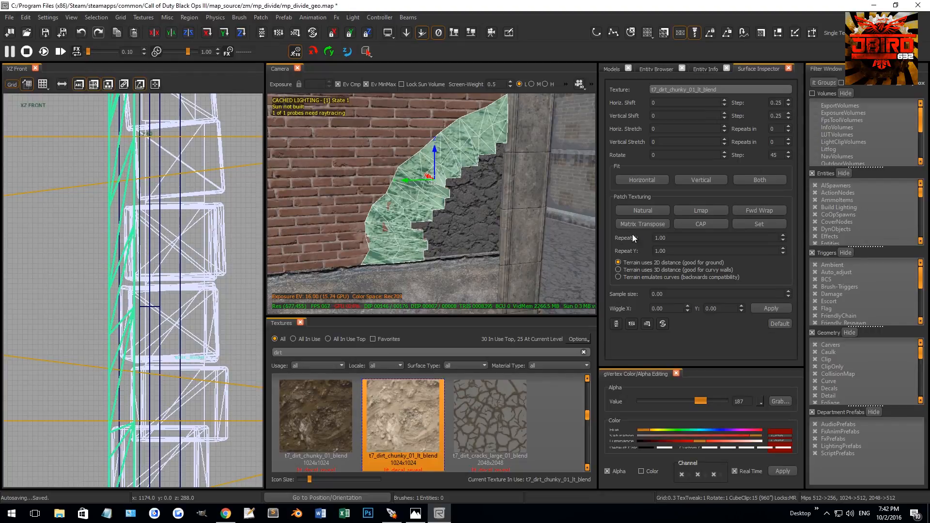
left_click(652, 212)
right_click_drag(530, 206, 498, 191)
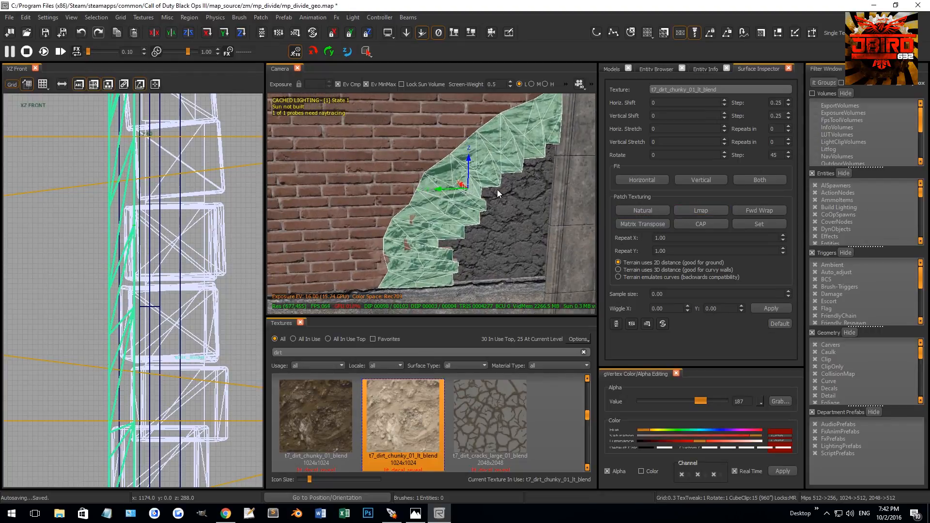
Set the vertex alpha of the dirt patch's outer edge to 0 so it blends into the brick wall
key("g")
key("g")
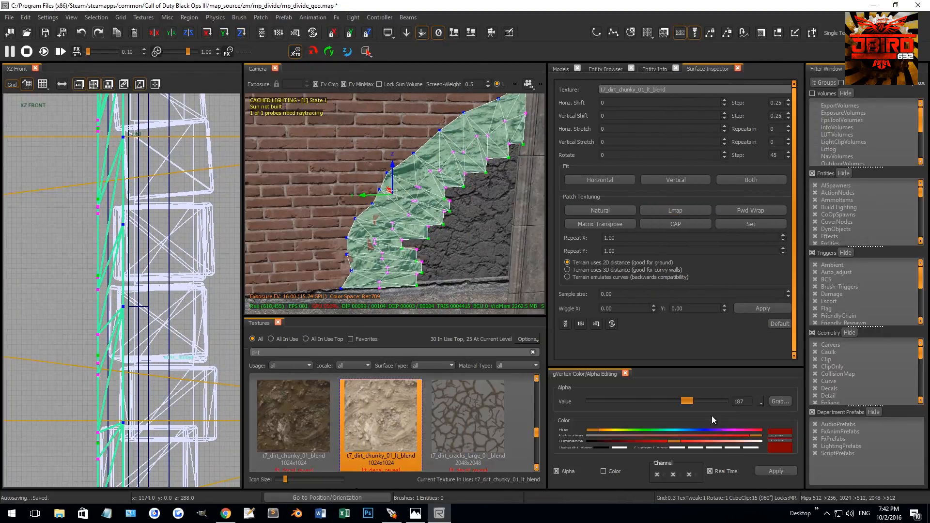
left_click_drag(550, 383, 409, 365)
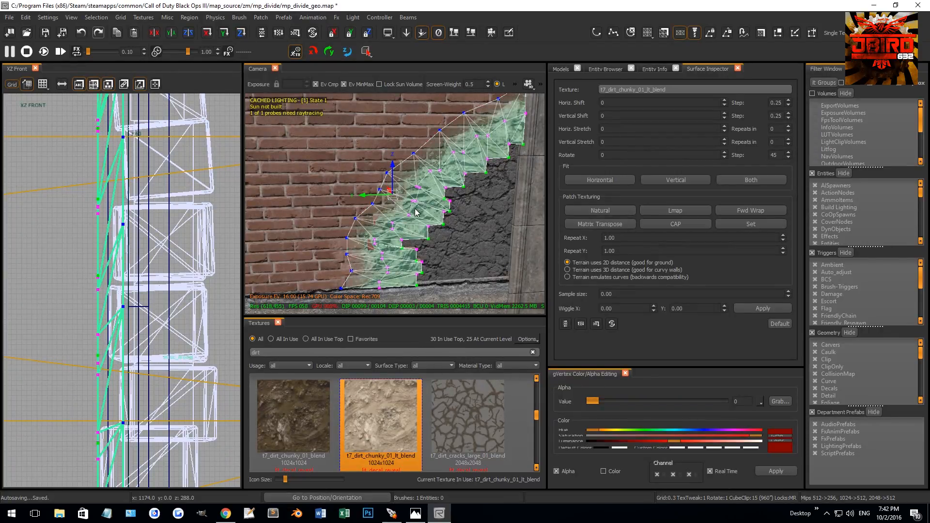
key("Escape")
Select the patch's stepped inner-edge vertices and set their alpha to 84
mouse_move(422, 216)
right_mouse_down()
mouse_move(422, 228)
mouse_move(434, 204)
right_mouse_up()
left_click(434, 204, "shift")
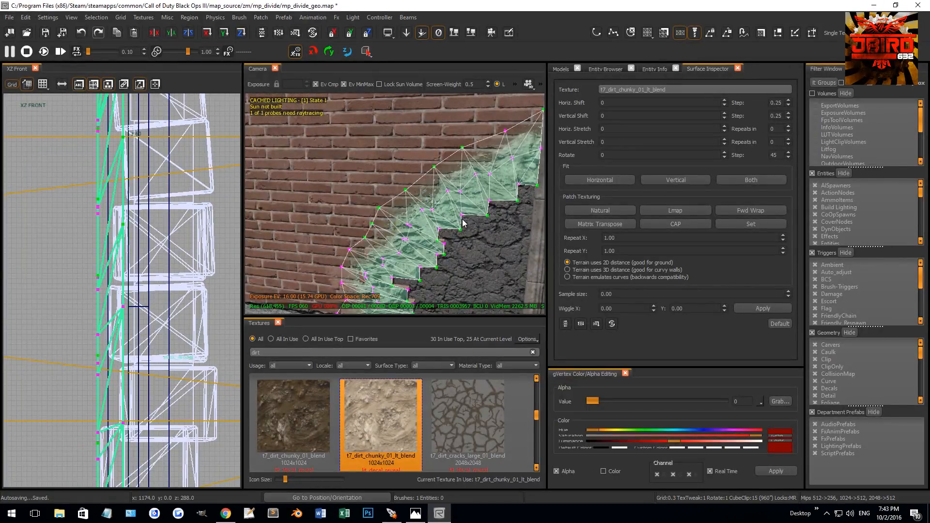
left_click_drag(596, 401, 630, 403)
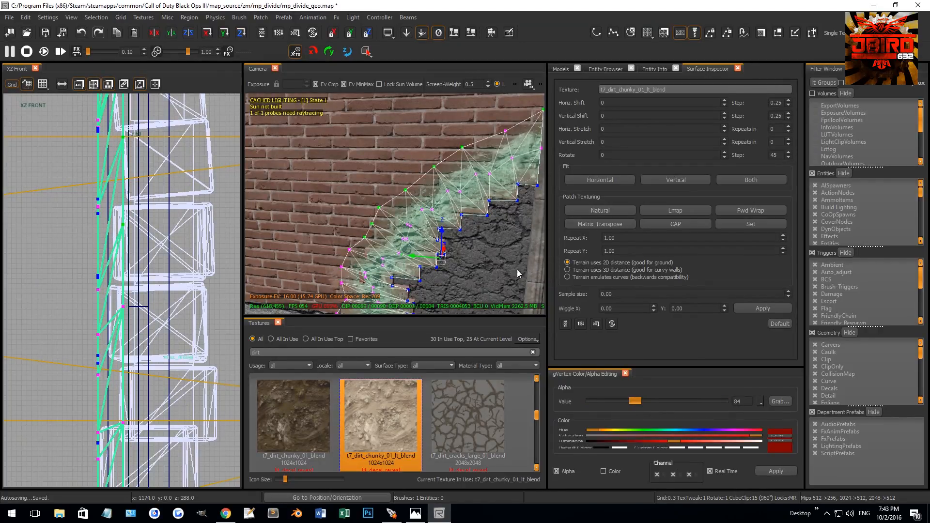
Set the vertex alpha of the dirt patch's stepped inner edge to 126 and deselect the patch
left_click_drag(633, 401, 675, 395)
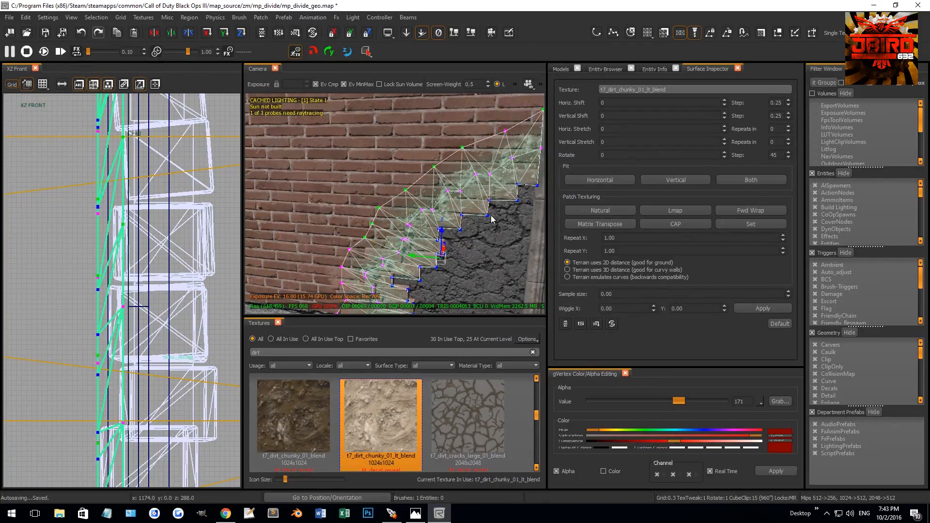
left_click_drag(676, 402, 654, 401)
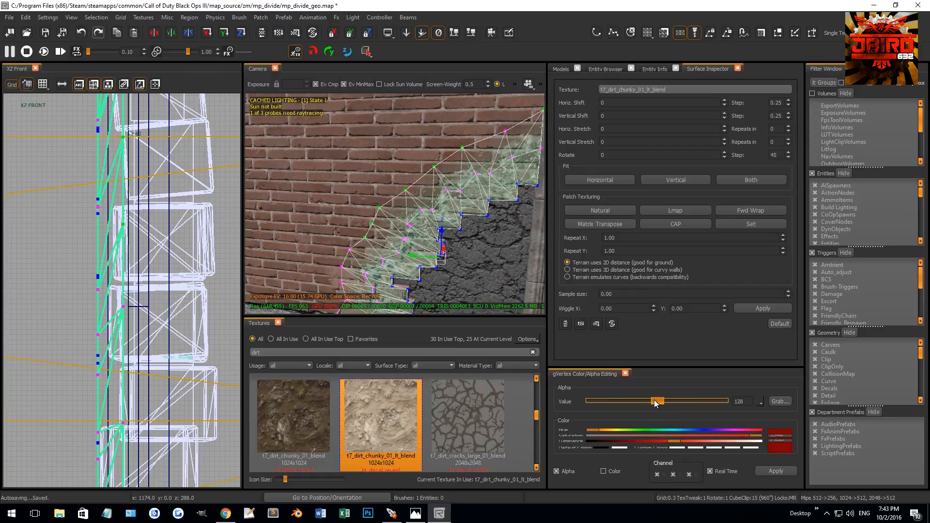
scroll(458, 264, "down", 5)
key("Escape")
right_click_drag(459, 264, 397, 166)
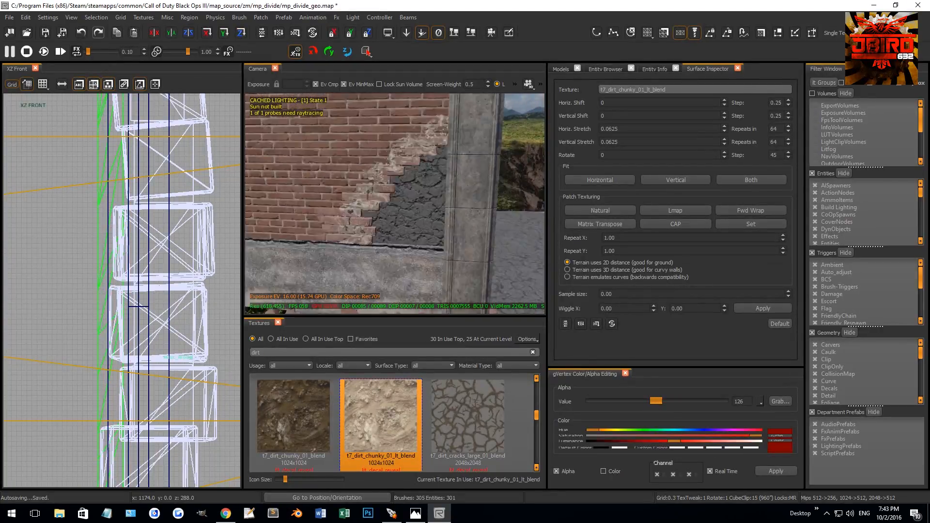
Reselect the curved dirt patch around the broken bricks and make it non-colliding
left_click(414, 188, "shift")
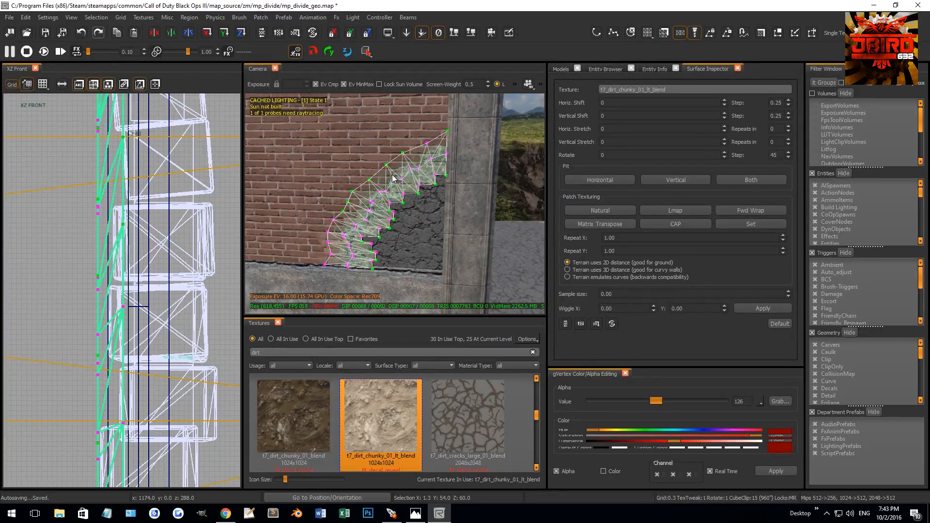
key("Escape")
right_click_drag(410, 180, 406, 172)
left_click(401, 170, "shift")
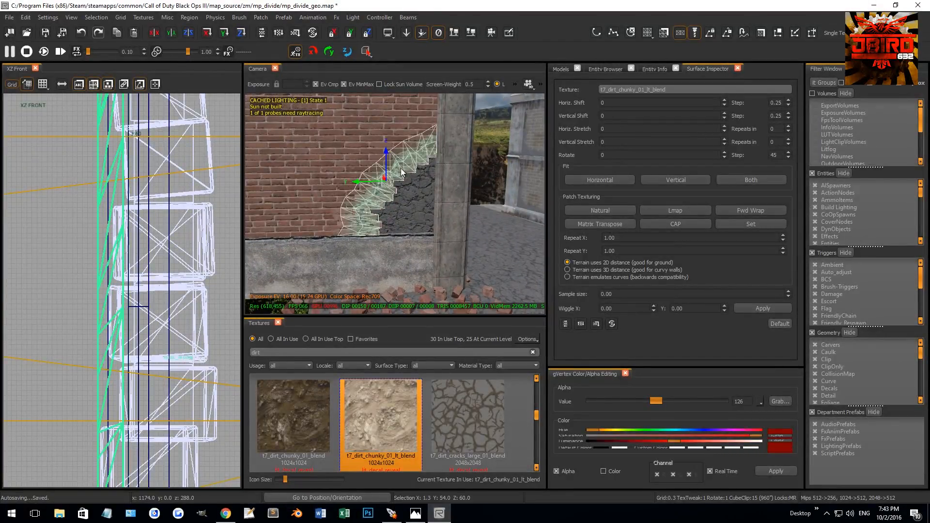
right_click(196, 202)
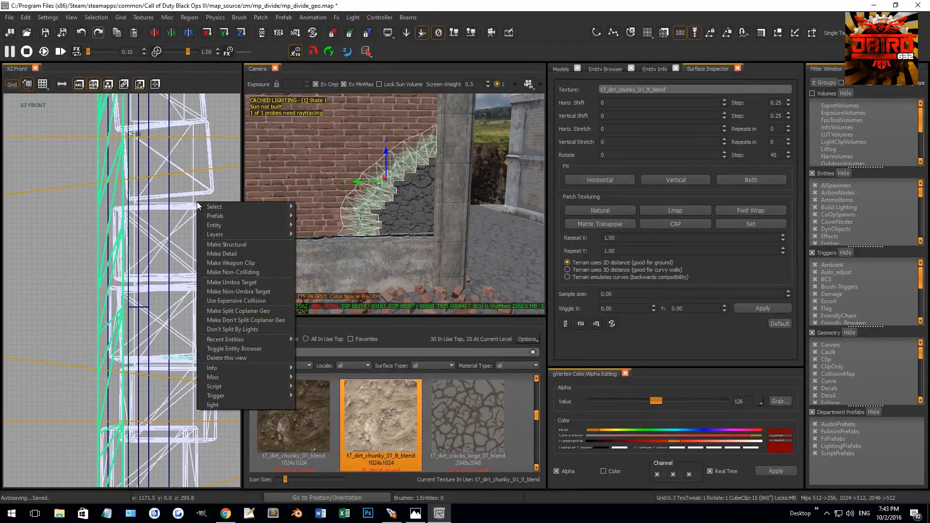
left_click(230, 272)
Set the alpha of the dirt patch's stepped inner-edge vertices to 186
right_click_drag(356, 219, 357, 218)
key("v")
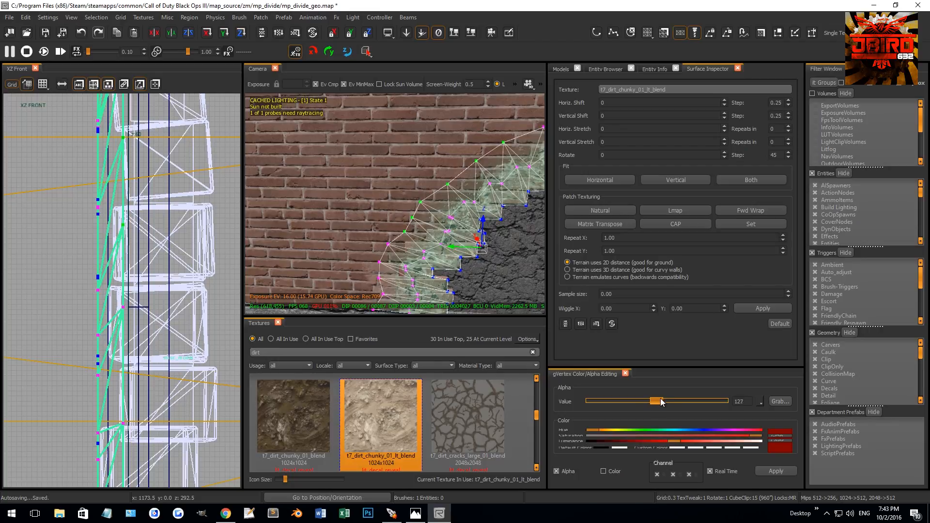
left_click_drag(680, 404, 689, 402)
key("Escape")
key("Escape")
right_click_drag(448, 249, 366, 205)
Apply Lmap patch texturing to the curved dirt patch
left_click(356, 188, "shift")
left_click(669, 211)
key("Escape")
Set the alpha of a single inner-corner vertex on the dirt patch's stepped edge to 100
right_click_drag(461, 219, 403, 193)
left_click(391, 199, "shift")
key("v")
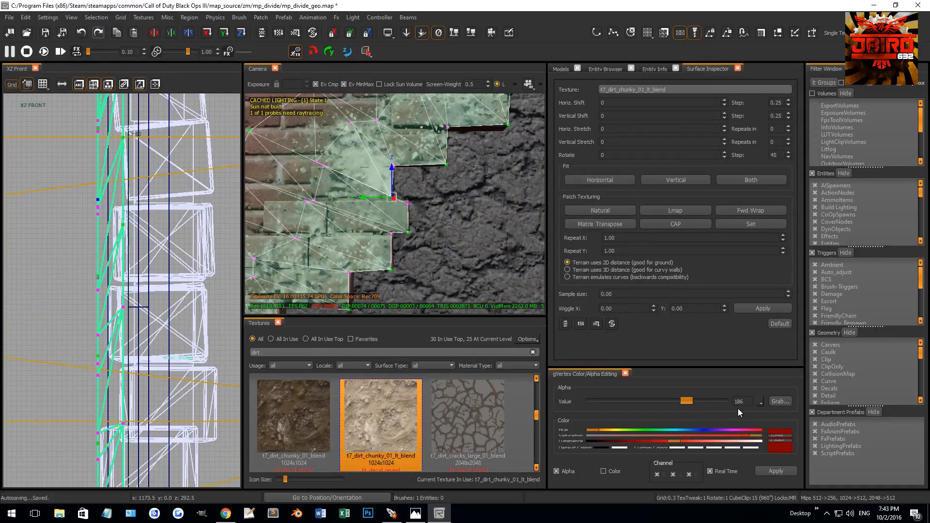
left_click_drag(684, 401, 624, 399)
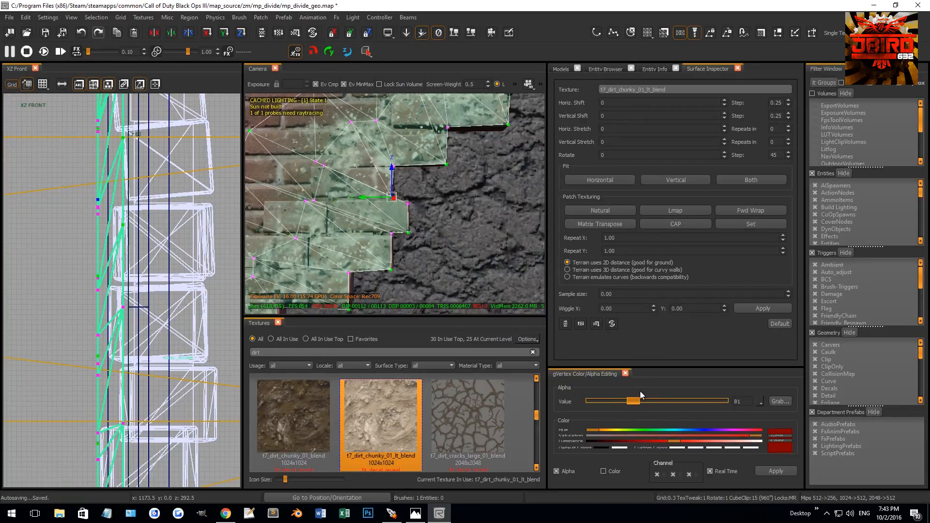
key("Escape")
key("Escape")
mouse_move(415, 216)
right_mouse_down()
mouse_move(416, 228)
mouse_move(409, 181)
right_mouse_up()
Create a terrain patch from the exposed t7_asphalt_damaged_dark face behind the broken bricks with Faces to Terrain
left_click(420, 218, "ctrl+shift")
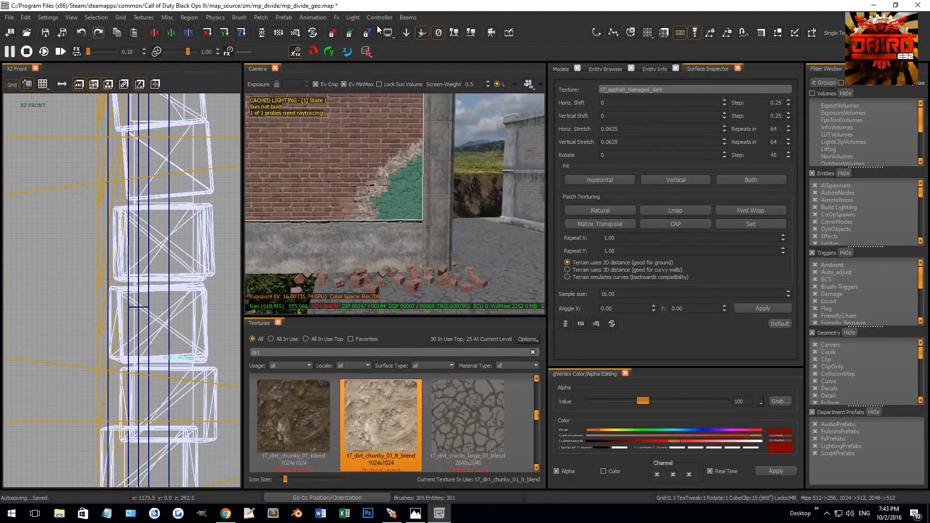
left_click(261, 17)
mouse_move(339, 37)
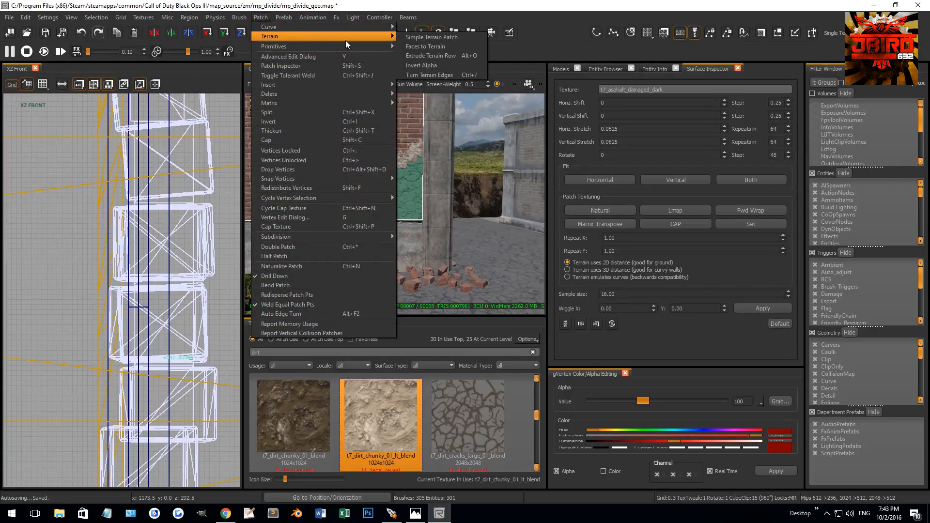
left_click(409, 45)
In the YZ side view, narrow the new terrain patch to 38.75 units so it ends beneath the stepped bricks
key("ctrl+Tab")
scroll(184, 283, "down", 1)
right_click_drag(174, 293, 173, 272)
scroll(174, 274, "down", 2)
scroll(194, 250, "up", 2)
left_click_drag(198, 241, 113, 274)
scroll(74, 308, "up", 5)
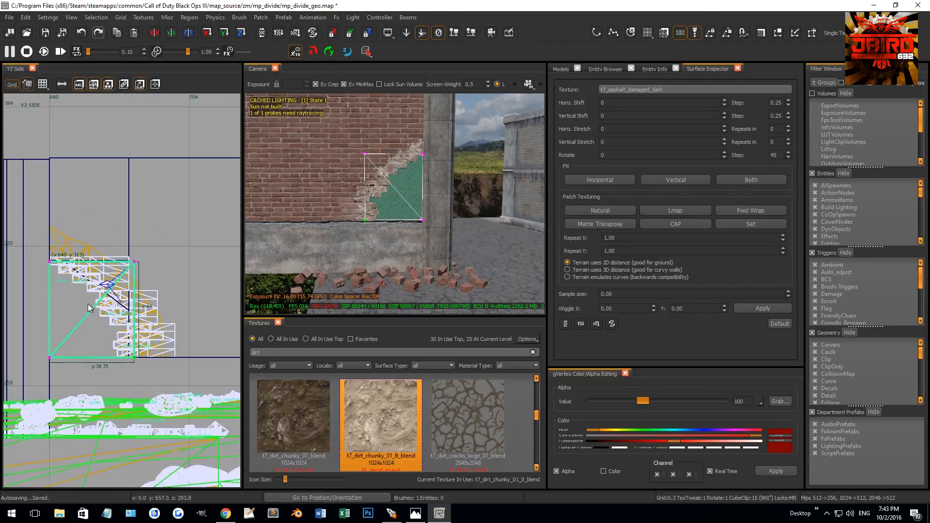
scroll(59, 297, "up", 1)
Move the terrain patch's corner vertices to start a diagonal strip from the pillar down to the wall base
left_click_drag(31, 321, 69, 270)
scroll(55, 372, "up", 1)
key("4")
left_click_drag(142, 333, 156, 371)
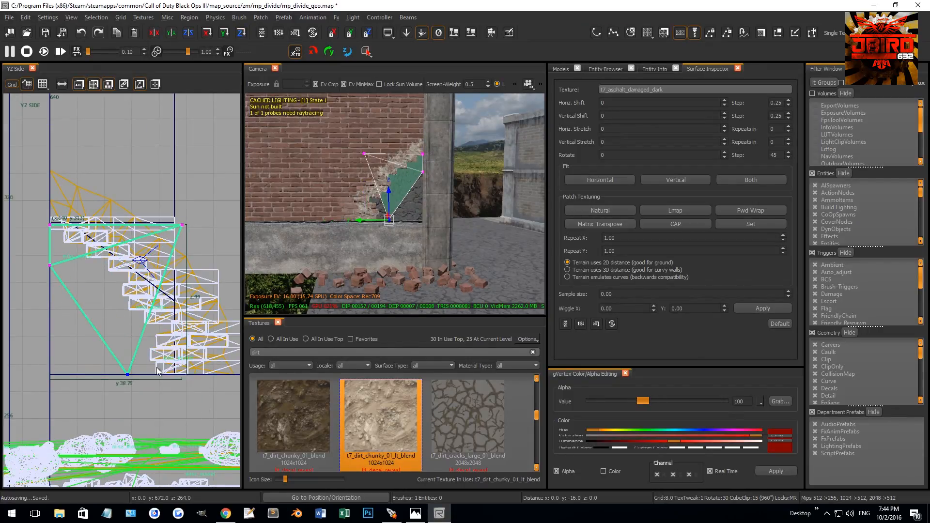
left_click_drag(165, 190, 213, 299)
left_click_drag(192, 252, 180, 355)
Split the terrain patch across the middle and move its vertices so the strip bends along the stepped brick edge
scroll(188, 402, "up", 5)
key("2")
scroll(145, 349, "down", 3)
left_click_drag(46, 245, 99, 281, "shift")
key("shift+x")
left_click_drag(129, 359, 149, 337)
left_click_drag(118, 280, 159, 326)
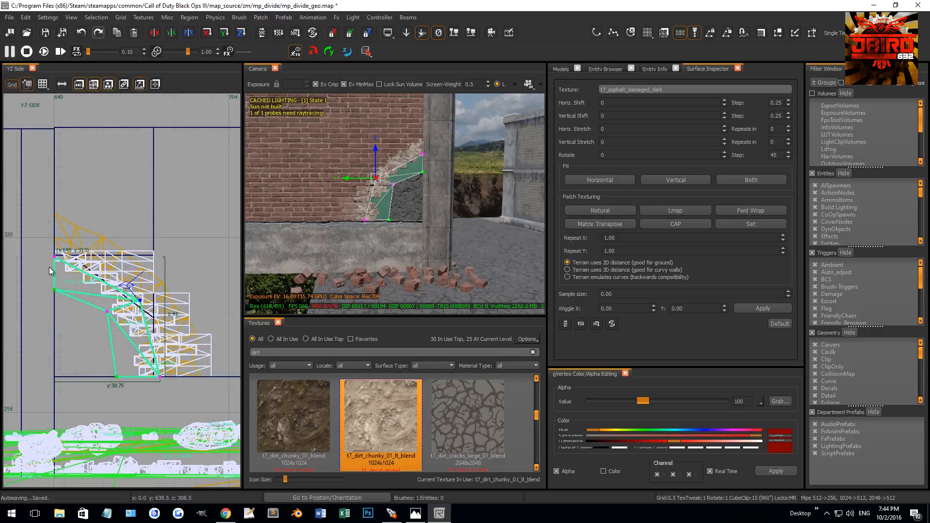
left_click_drag(75, 274, 77, 264)
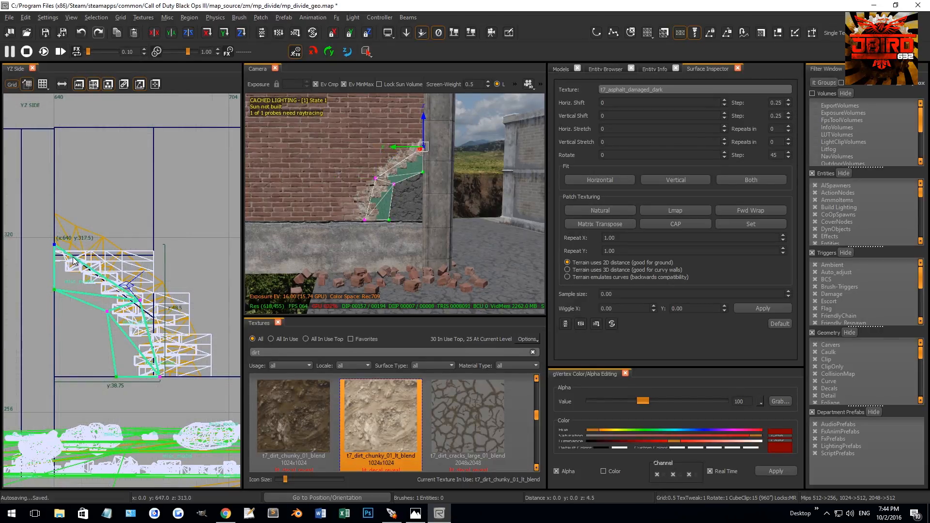
Apply the t7_dirt_chunky_01_lt_blend texture to the bent terrain strip
scroll(63, 259, "up", 2)
left_click(386, 411)
scroll(393, 196, "up", 2)
Set the alpha of the strip's three vertices facing the exposed asphalt to 125
key("v")
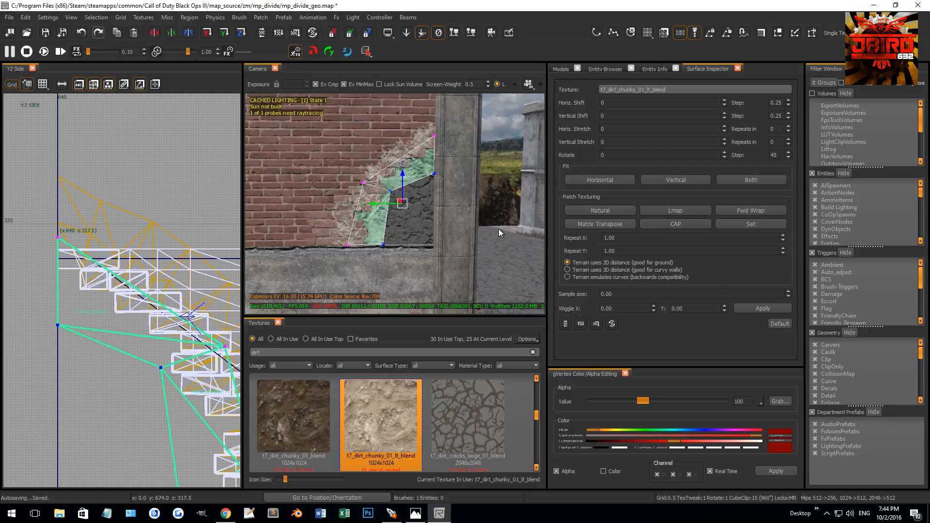
left_click_drag(641, 403, 409, 367)
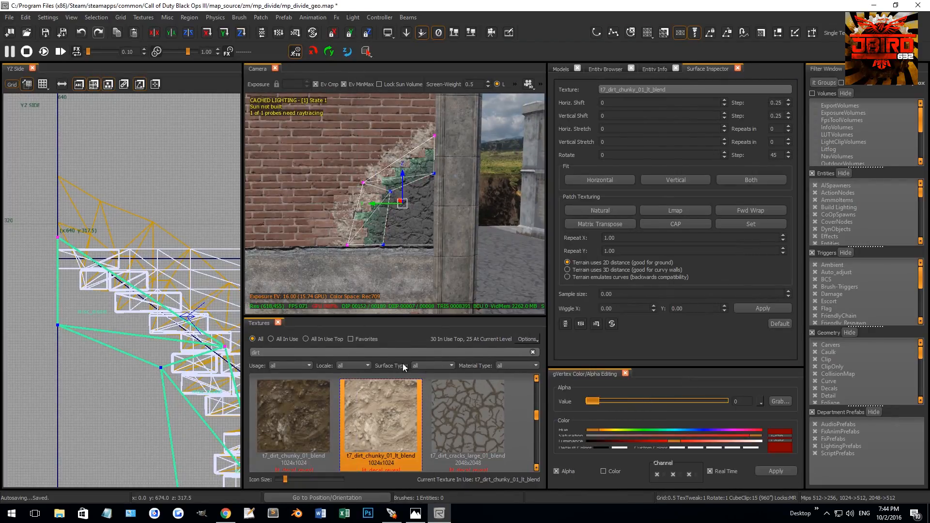
left_click_drag(645, 400, 657, 399)
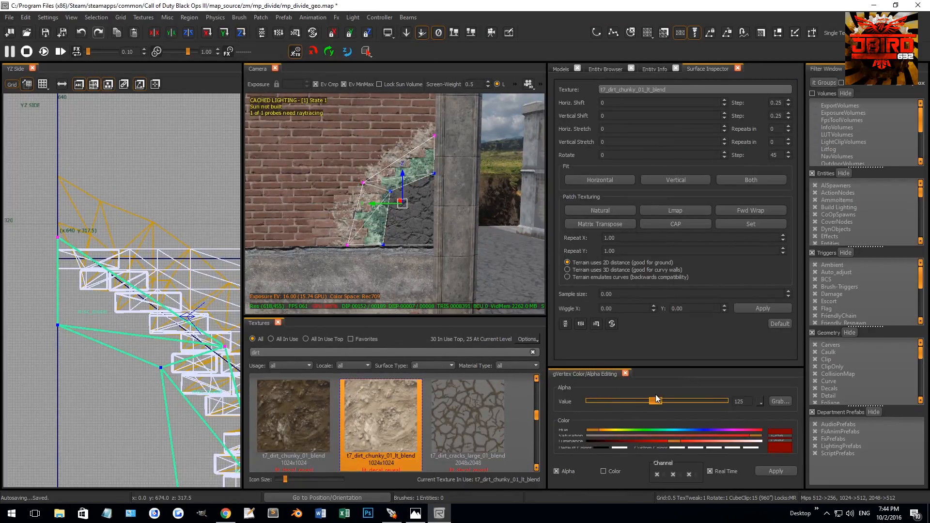
right_click_drag(391, 273, 400, 256)
key("v")
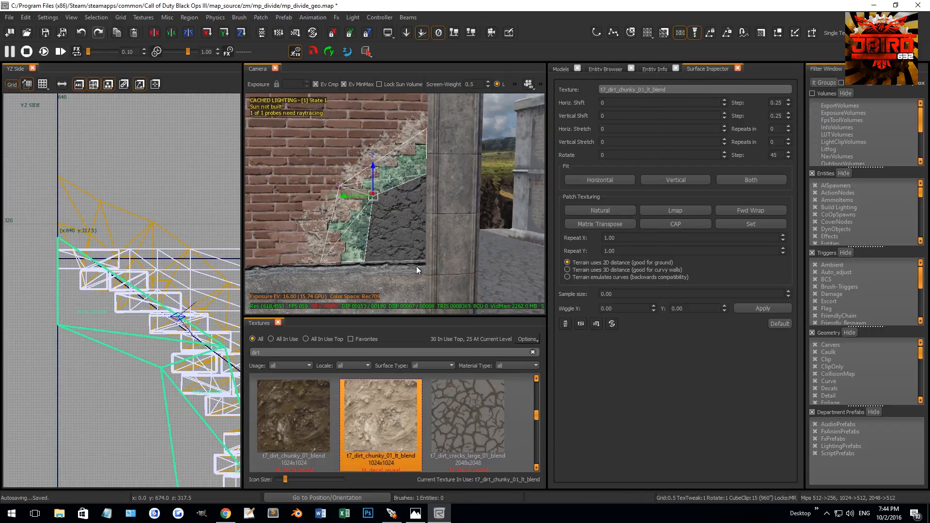
Make the dirt strip over the exposed asphalt non-colliding
right_click(411, 235)
right_click(189, 261)
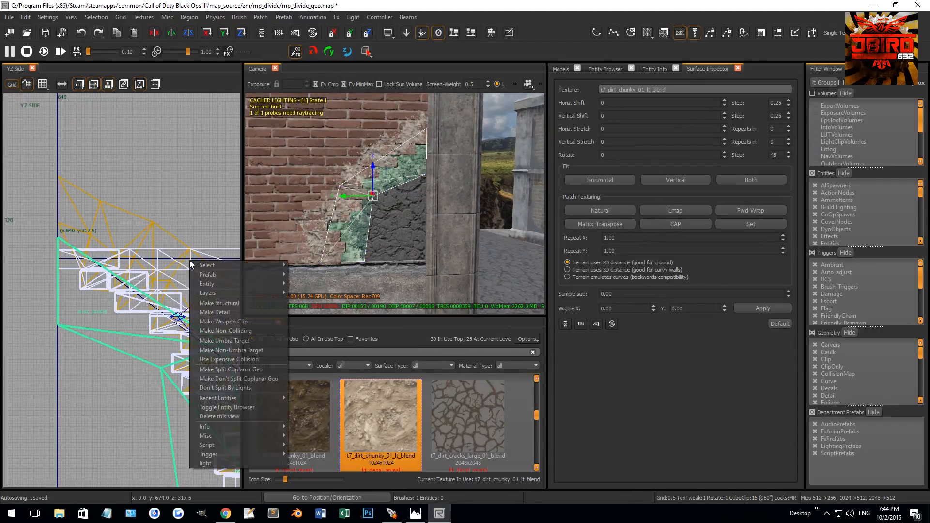
left_click(237, 332)
right_click_drag(378, 216, 448, 211)
Select both dirt patches around the breakout and change their texture to t7_dirt_chunky_01_blend
key("Escape")
left_click(420, 194, "shift")
key("Escape")
left_click(447, 209, "shift")
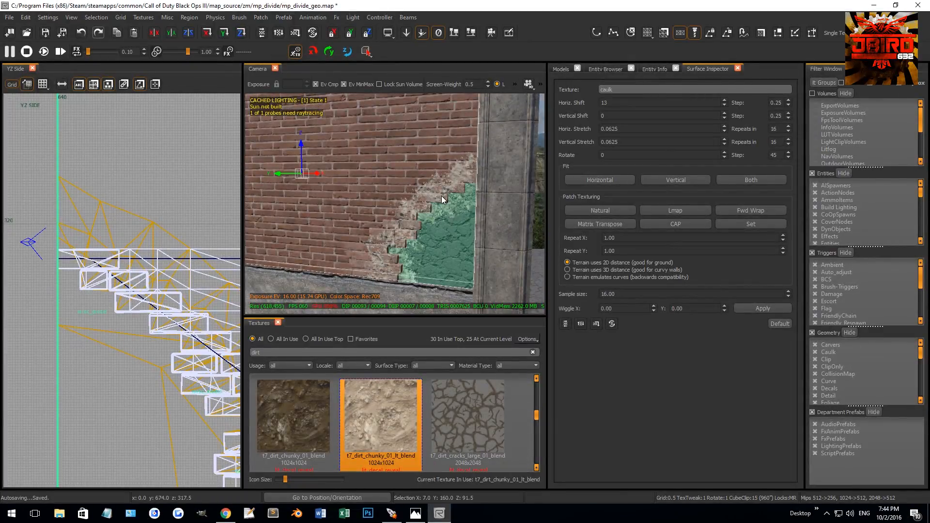
left_click(444, 204, "shift")
left_click(455, 257, "shift")
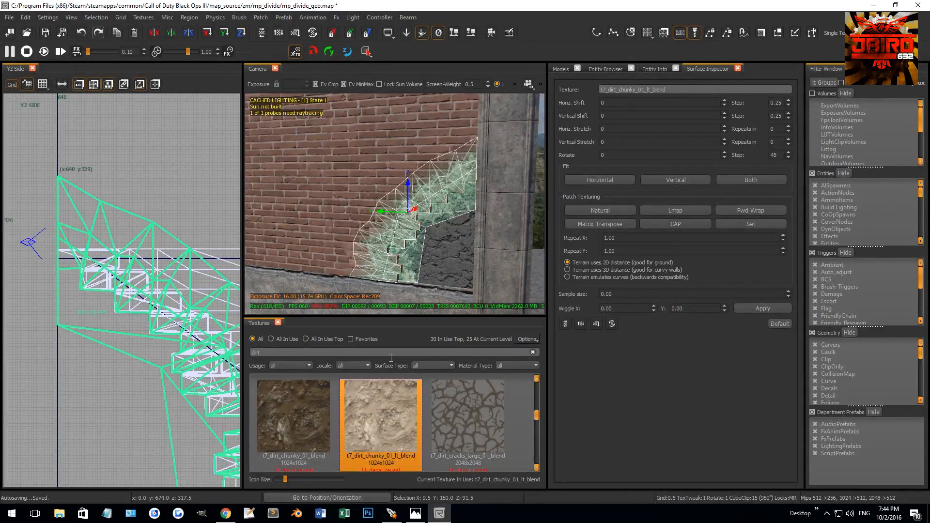
left_click(301, 423)
key("Escape")
Place a p7_brick_clean_01_wet model on the ledge at the base of the breakout beside the pillar
right_click_drag(381, 276, 412, 230)
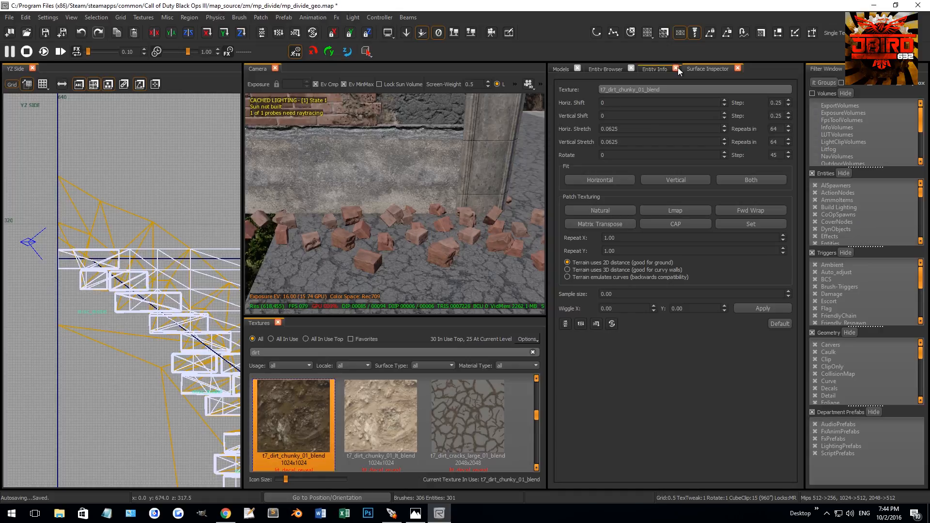
left_click(599, 72)
left_click(562, 69)
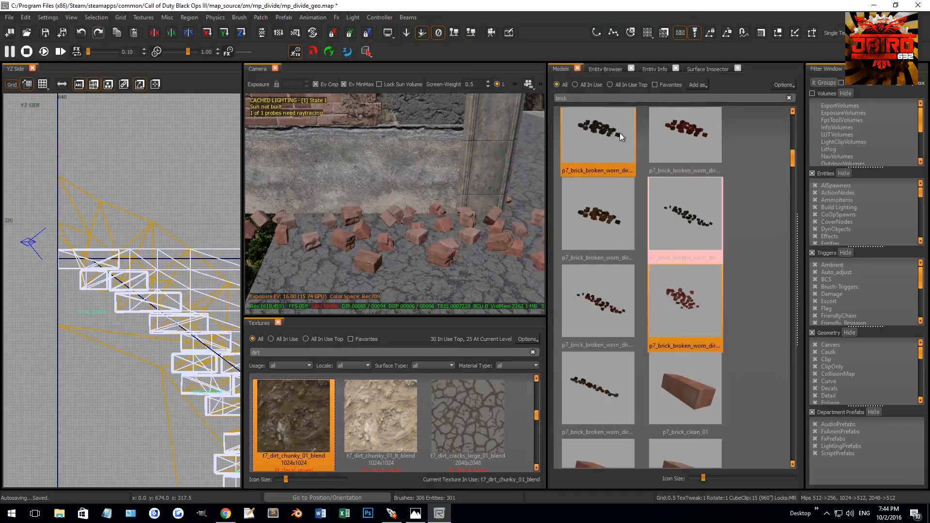
left_click(687, 348)
right_click_drag(484, 266, 487, 232)
left_click_drag(615, 254, 503, 204)
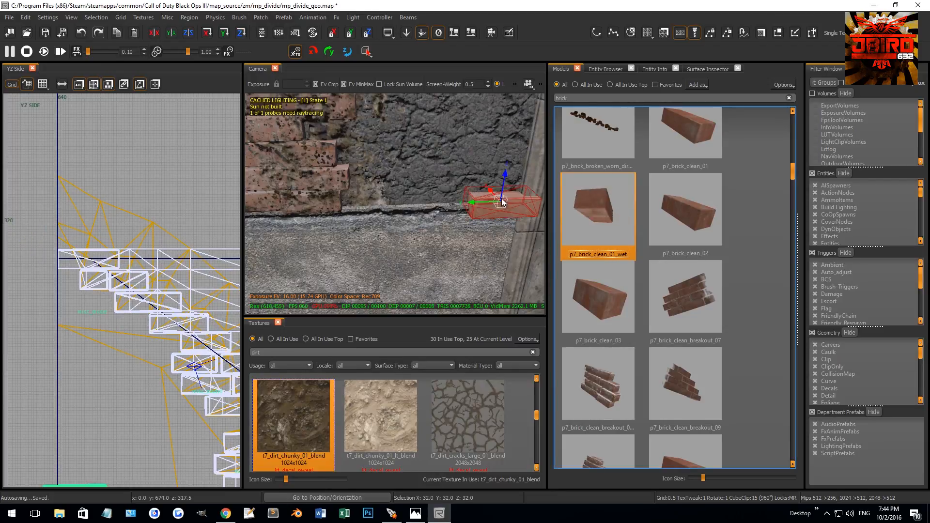
Duplicate the brick in the YZ side view and stack the copy one course higher, offset along the wall
key("ctrl+Tab")
scroll(143, 295, "down", 3)
key("ctrl+Tab")
key("ctrl+Tab")
scroll(127, 299, "up", 3)
left_click_drag(115, 291, 149, 260)
key("Escape")
left_click(500, 193, "shift")
key("space")
Select both stacked bricks and push them back into the breakout
left_click(502, 199, "shift")
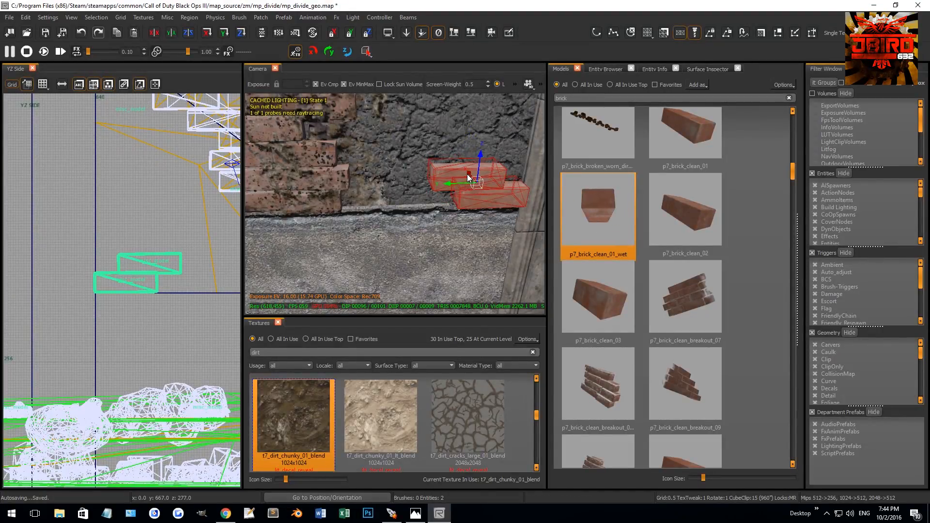
left_click_drag(467, 174, 466, 167)
key("Escape")
right_click_drag(466, 167, 480, 204)
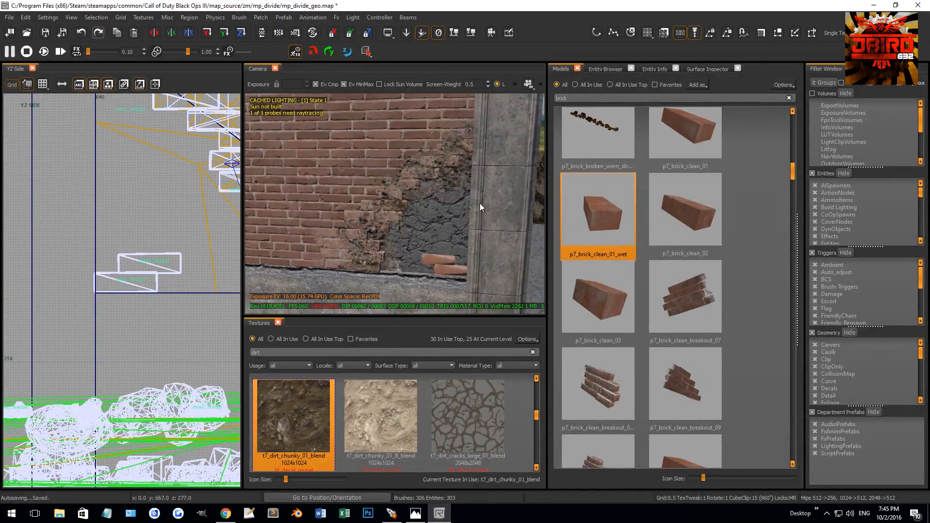
Change the model of both stacked bricks to p7_brick_clean_01
left_click(695, 135)
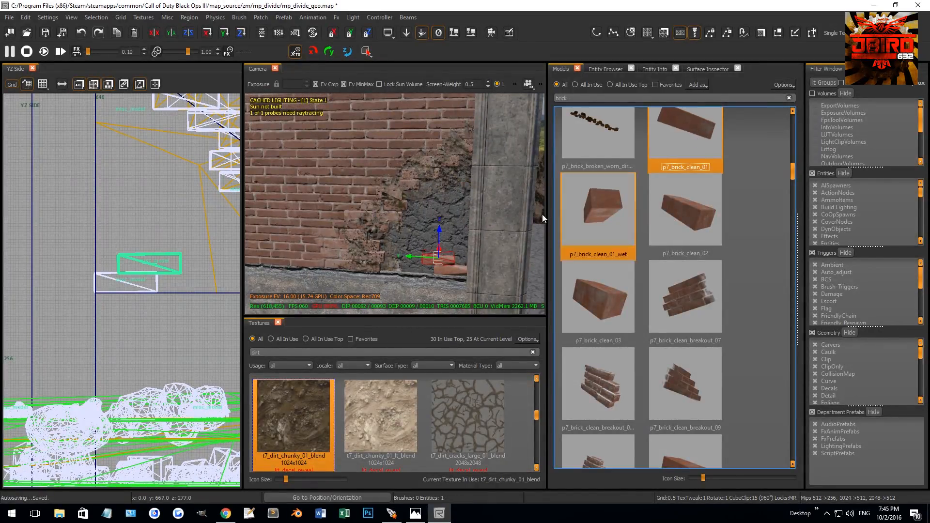
left_click(461, 271, "shift")
left_click(688, 124)
key("Escape")
Try to split the brick wall and its concrete base with a vertical clip line beyond the breakout
right_click_drag(456, 187, 412, 186)
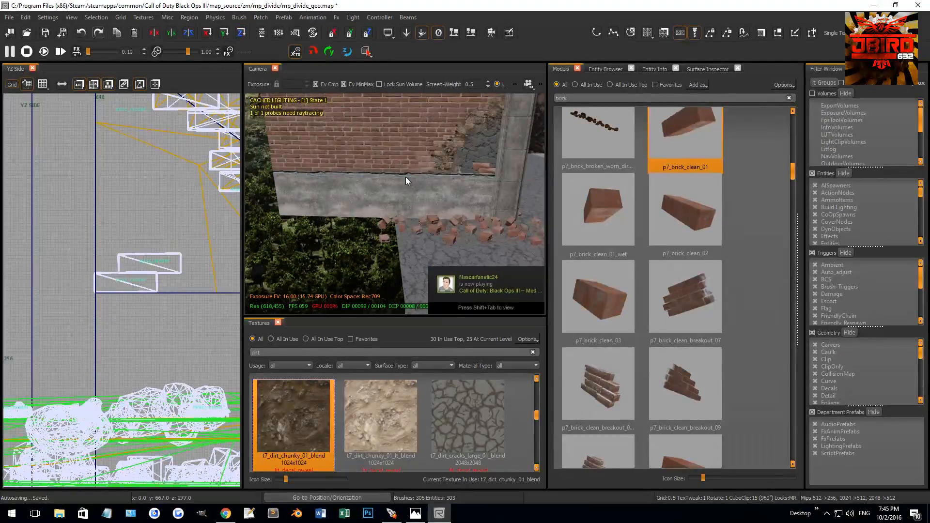
left_click(385, 150, "shift")
left_click(381, 185, "shift")
scroll(126, 310, "up", 4)
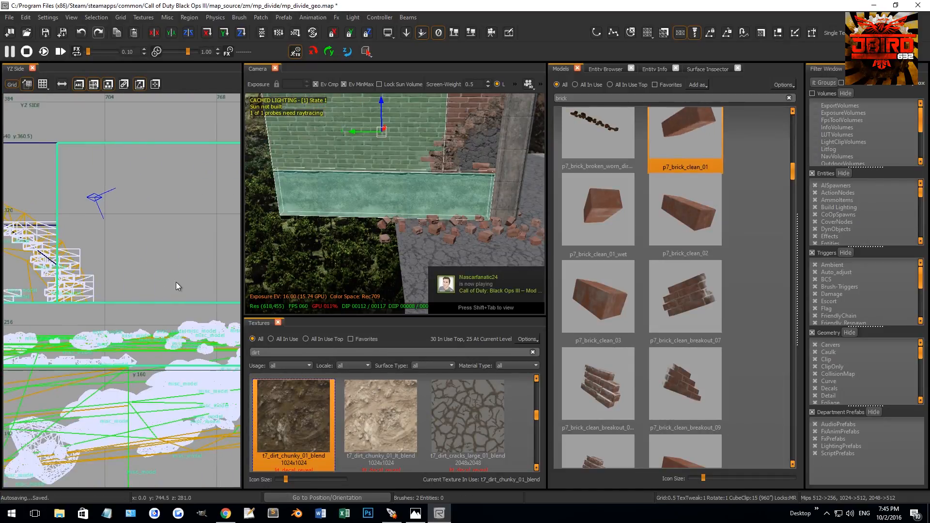
key("x")
left_click(130, 307)
left_click(132, 286)
key("ctrl+Return")
mouse_move(359, 182)
right_mouse_down()
mouse_move(369, 183)
mouse_move(360, 170)
mouse_move(375, 176)
right_mouse_up()
key("Escape")
key("Escape")
Split the brick wall and its concrete base vertically at Y 704, keeping both sides
left_click(432, 207, "shift")
left_click(434, 248, "shift")
key("x")
left_click(105, 297)
left_click(104, 265)
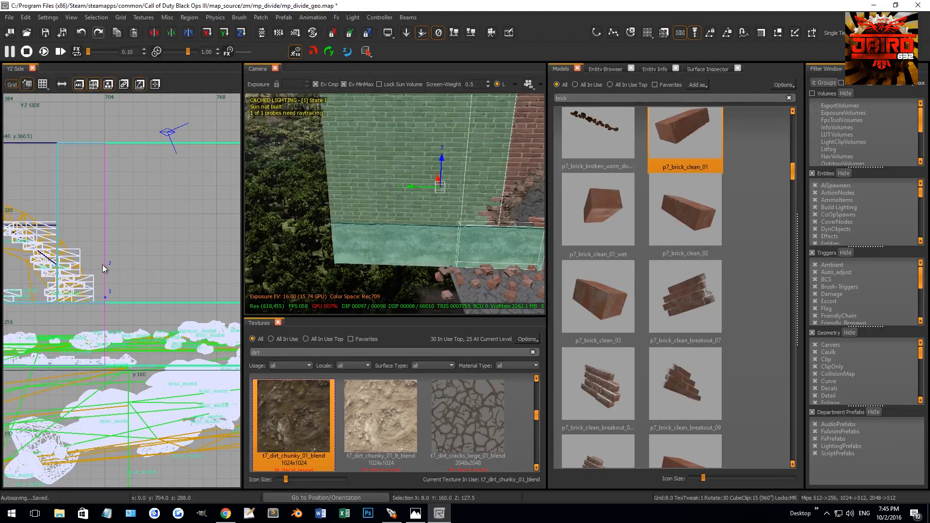
key("shift+Return")
key("Escape")
Split the wall's yellow-topped brush at the same Y 704 position, keeping both halves
mouse_move(434, 209)
right_mouse_down()
mouse_move(455, 192)
mouse_move(436, 210)
right_mouse_up()
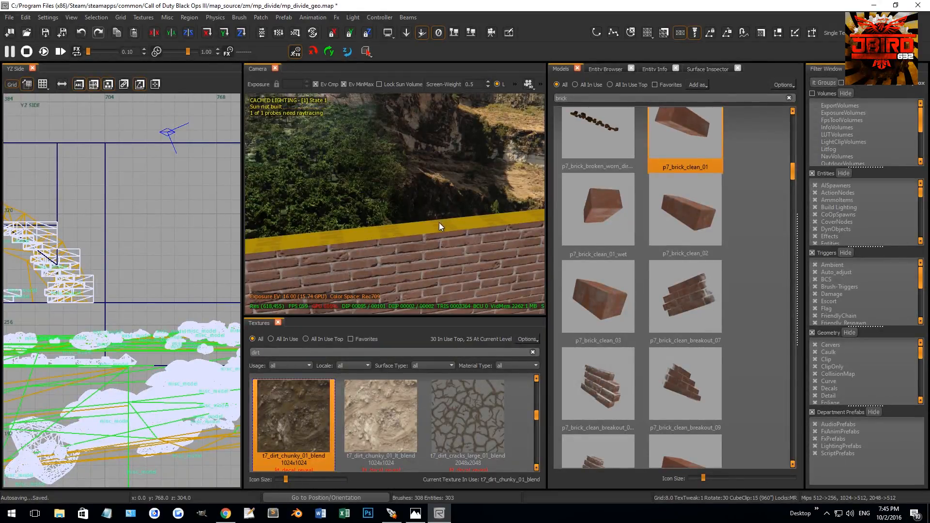
left_click(439, 226)
key("shift+Return")
key("Escape")
Select the three brushes of the wall section beyond Y 704 and split them vertically through the middle
left_click(432, 245, "shift")
right_click_drag(433, 245, 395, 247)
left_click(428, 258, "shift")
scroll(139, 284, "down", 4)
right_click_drag(139, 284, 128, 284)
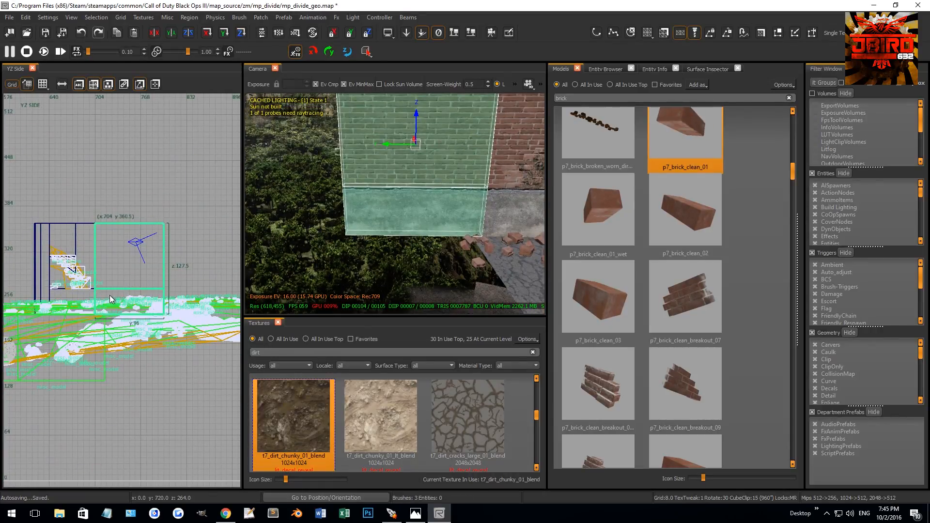
scroll(110, 295, "up", 2)
left_click(130, 289)
left_click(127, 267)
left_click(133, 277)
left_click(137, 294)
key("shift+Return")
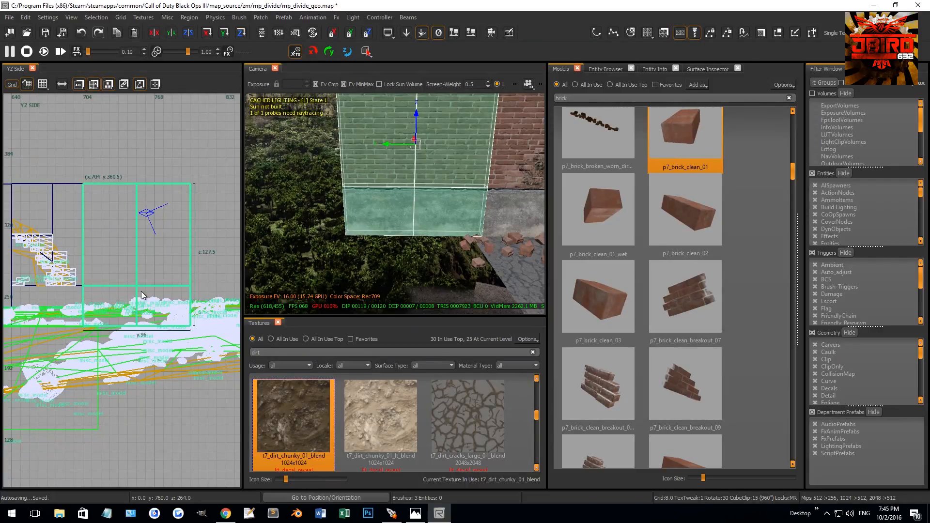
key("Escape")
right_click_drag(406, 189, 394, 206)
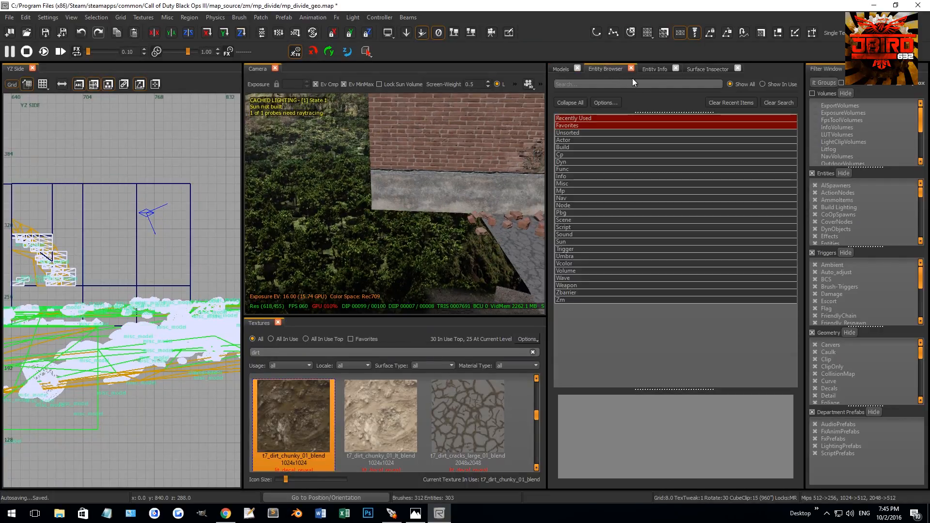
Search the model library for "door"
left_click(560, 69)
key("BackSpace")
key("BackSpace")
key("BackSpace")
key("BackSpace")
key("BackSpace")
type("door")
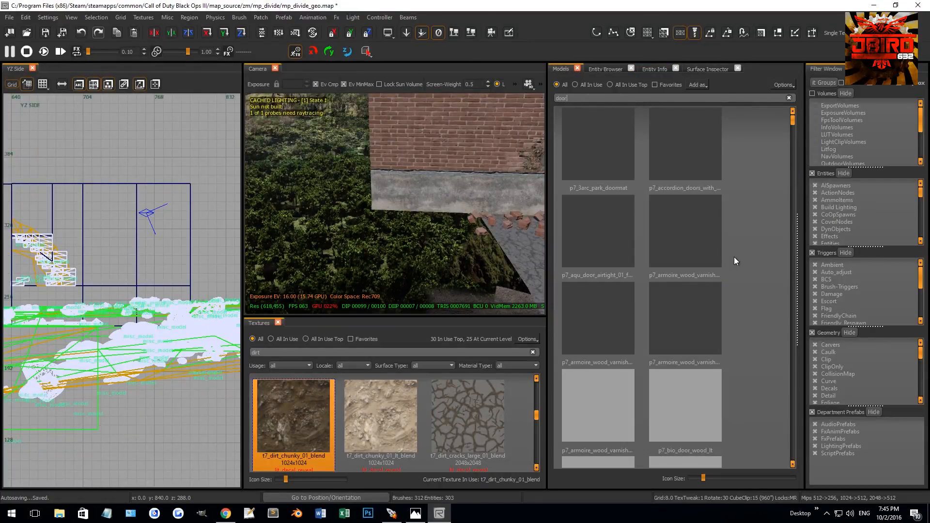
Find the blue p7_door_metal_industrial door with a window and place it on the road near the brick wall
scroll(734, 291, "down", 3)
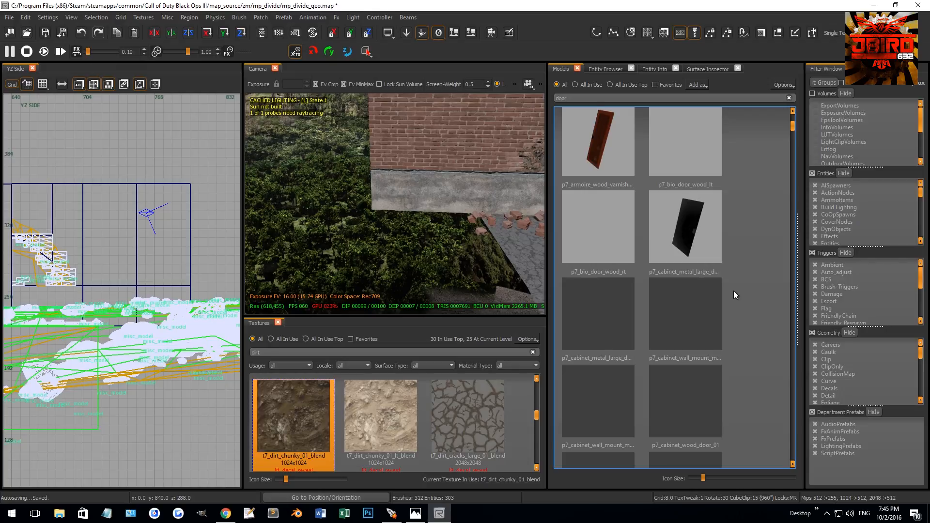
scroll(683, 242, "down", 3)
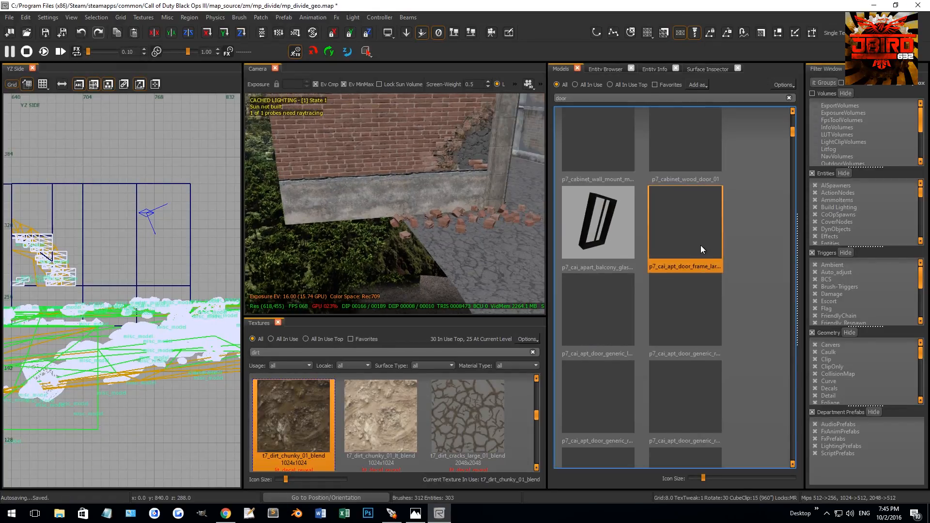
scroll(696, 295, "down", 6)
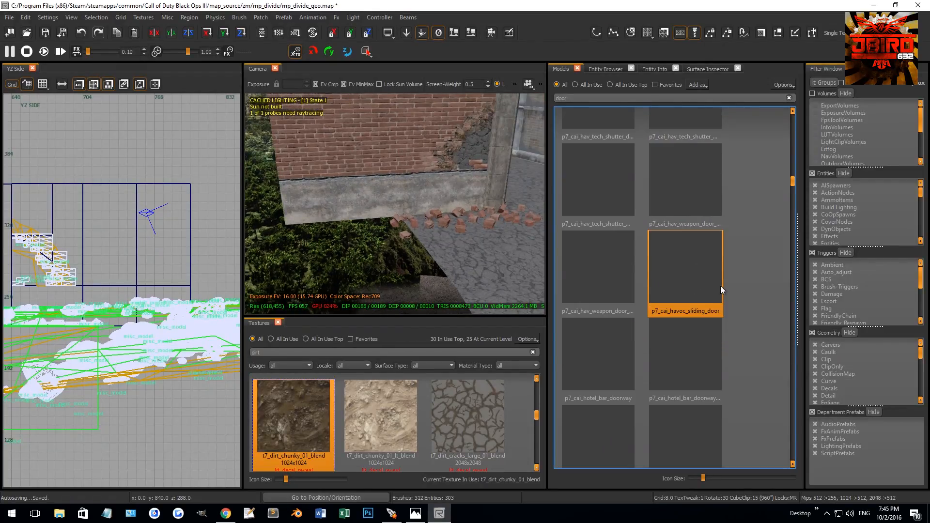
scroll(700, 251, "down", 3)
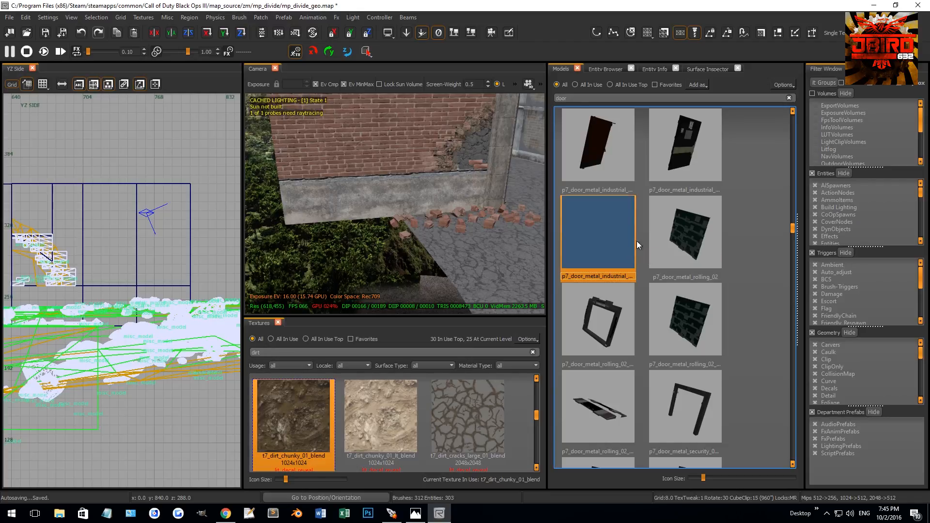
left_click(605, 242)
right_click_drag(495, 232, 494, 231)
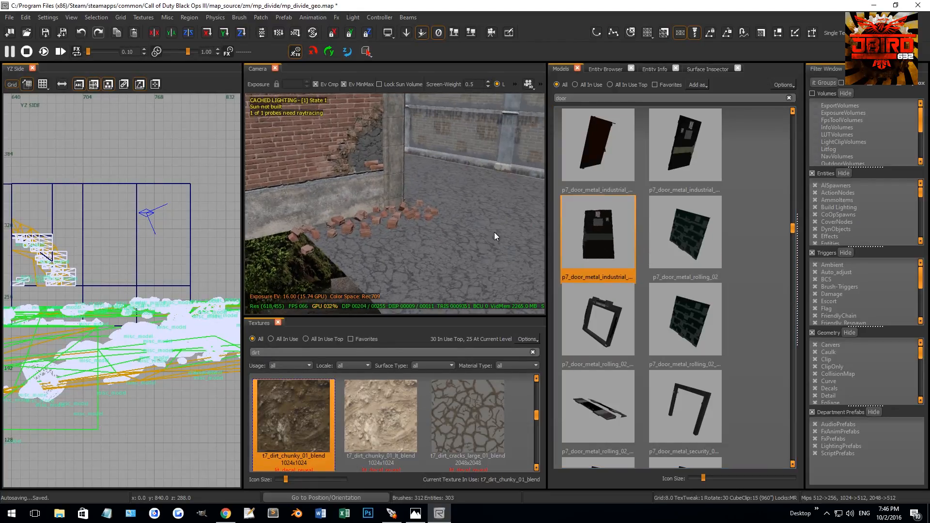
left_click_drag(597, 242, 473, 259)
key("Escape")
Select the placed metal door and move it beside the wall near the Y 704 split in the top view
right_click_drag(449, 234, 397, 213)
left_click(418, 203, "shift")
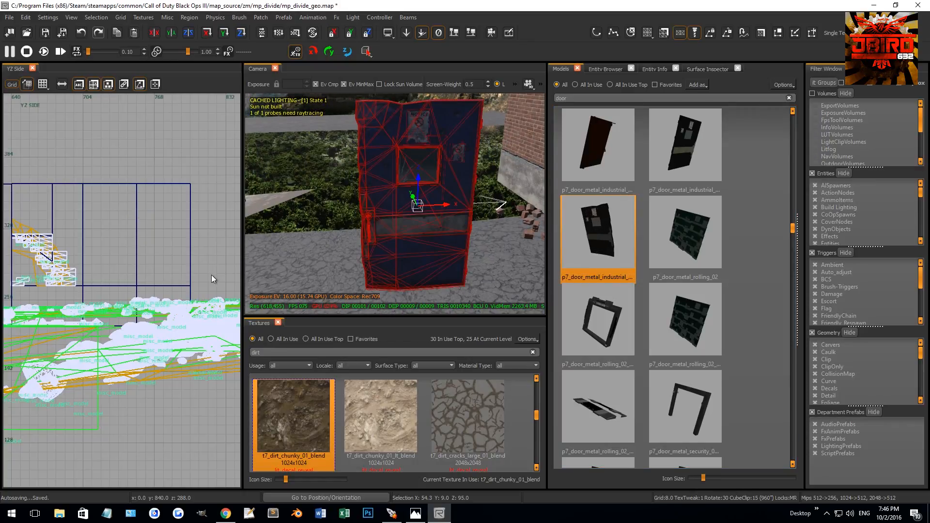
key("ctrl+Tab")
scroll(174, 270, "down", 5)
right_click_drag(173, 269, 97, 298)
scroll(96, 298, "up", 3)
left_click_drag(82, 304, 144, 285)
scroll(152, 245, "up", 5)
key("1")
key("r")
scroll(150, 216, "down", 3)
key("r")
scroll(144, 285, "up", 7)
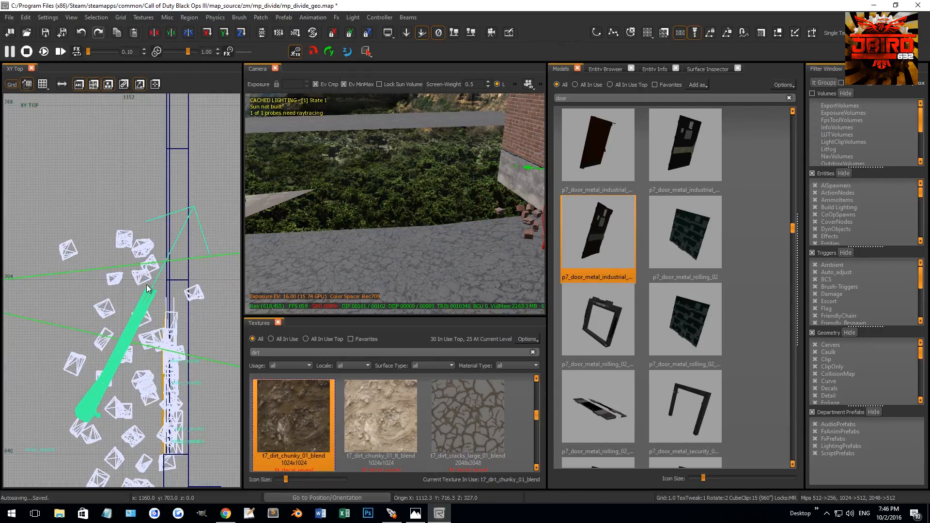
Fine-tune the door's rotation and position so it stands ajar with its hinge corner on the wall's Y 704 split
key("r")
left_click_drag(164, 254, 158, 252)
key("r")
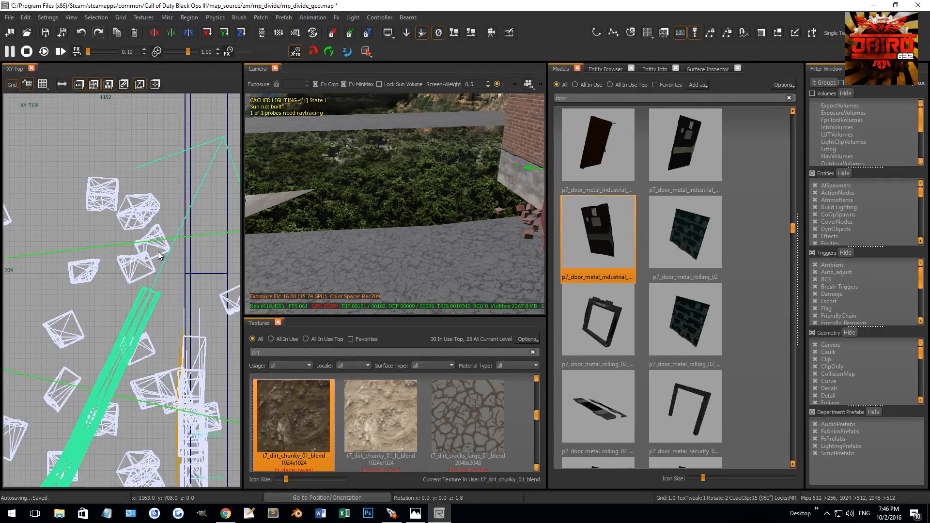
scroll(158, 252, "down", 3)
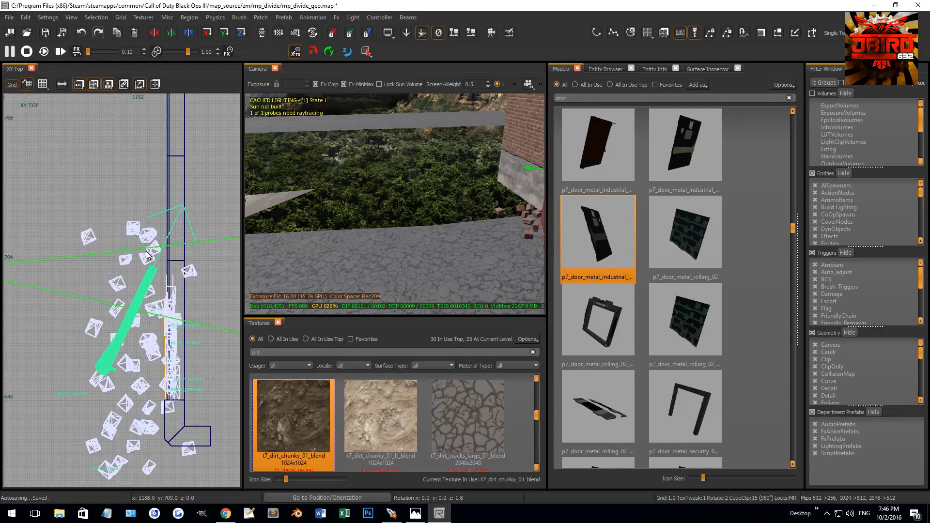
key("r")
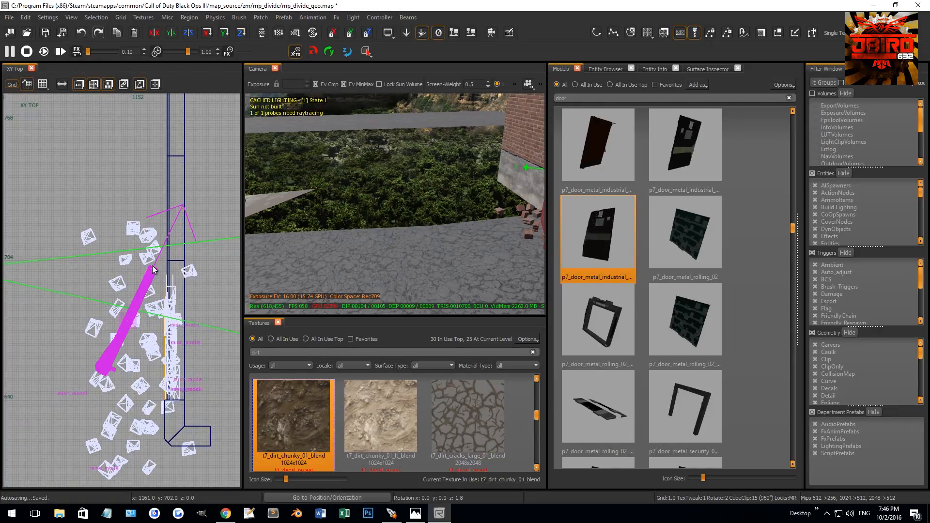
key("r")
scroll(153, 266, "up", 3)
scroll(179, 264, "up", 5)
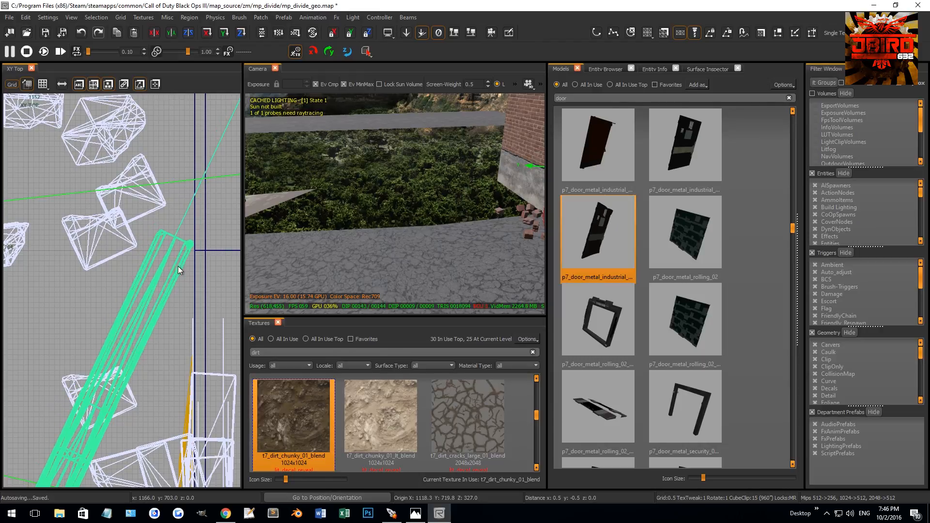
Select the group of loose bricks and rotate and move it clear of the open door, spreading across the wall
key("Escape")
right_click_drag(350, 185, 387, 220)
left_click(443, 209, "shift")
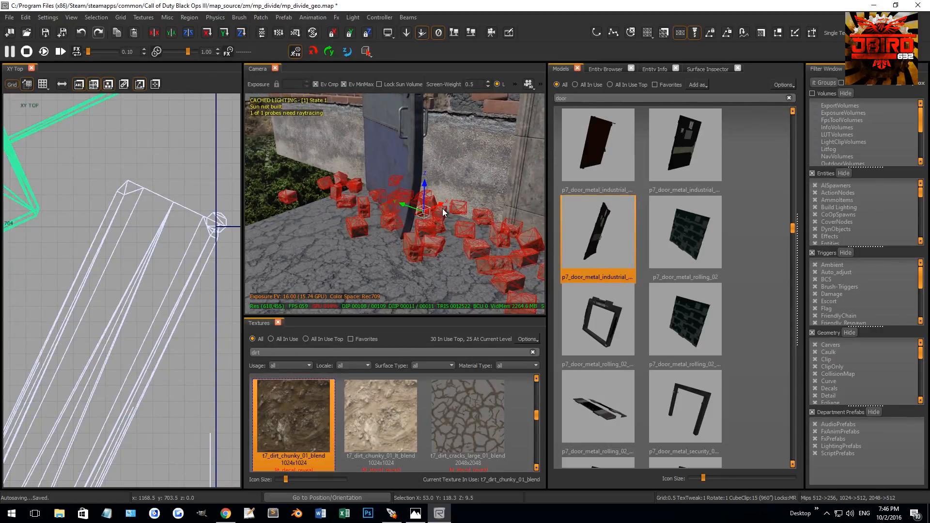
scroll(101, 270, "down", 12)
key("r")
left_click_drag(109, 300, 136, 268)
key("r")
key("r")
key("r")
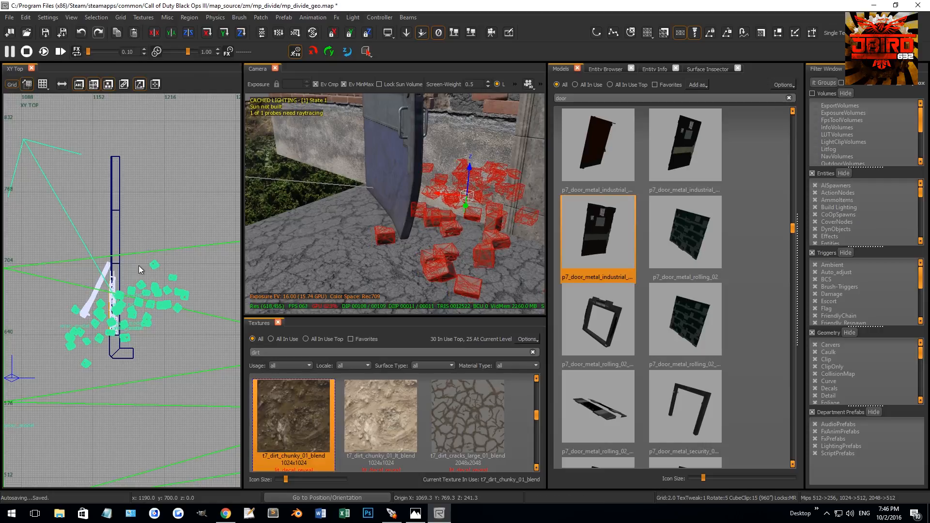
key("Escape")
Select the brick wall section and concrete base beside the door and split them horizontally at door height, Z 327, keeping both parts
right_click_drag(310, 208, 353, 214)
mouse_move(450, 194)
right_mouse_down()
mouse_move(438, 213)
mouse_move(459, 194)
right_mouse_up()
right_click_drag(447, 227, 465, 230)
right_click_drag(417, 247, 376, 241)
left_click(376, 242)
left_click(381, 286, "shift")
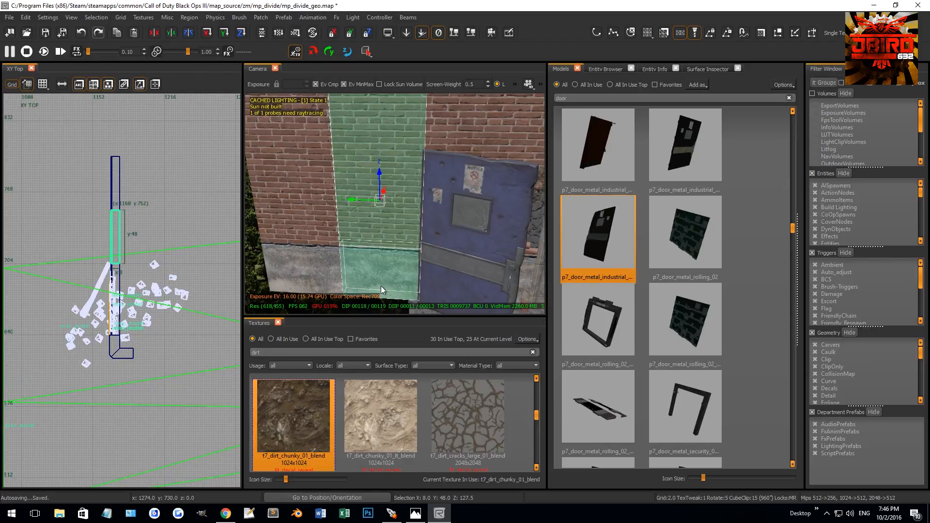
scroll(155, 260, "down", 2)
key("ctrl+Tab")
scroll(123, 267, "up", 6)
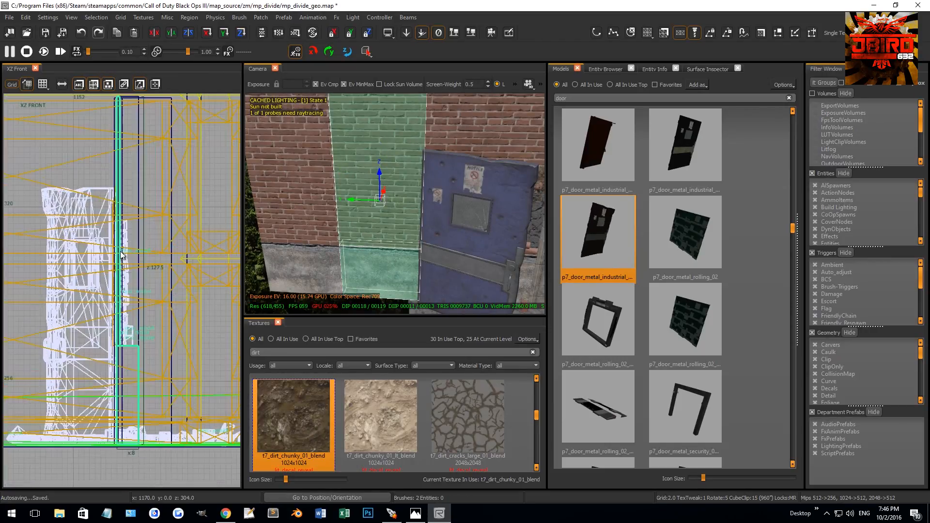
scroll(115, 196, "up", 3)
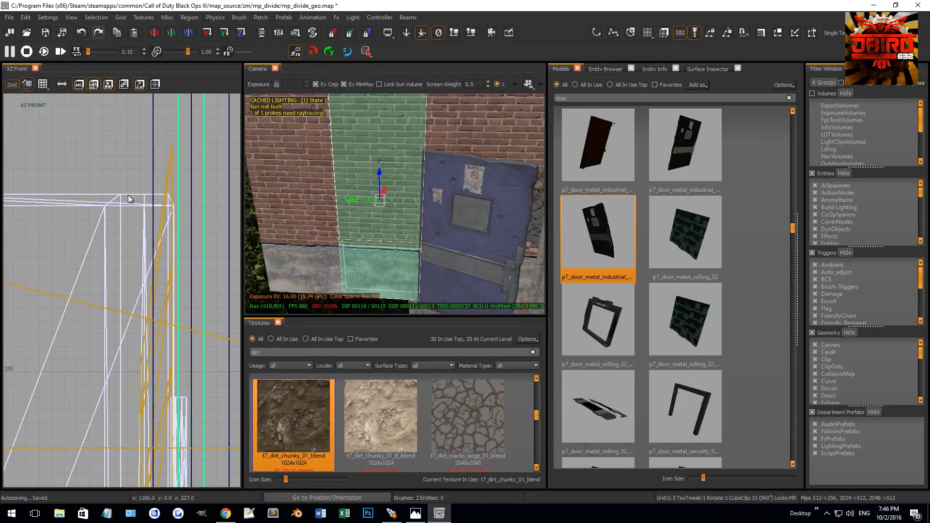
scroll(164, 193, "up", 1)
left_click(164, 193)
key("shift+Return")
Split the caulk brush of the same wall section horizontally at Z 327, keeping both parts
key("Escape")
mouse_move(402, 163)
right_mouse_down()
mouse_move(339, 164)
mouse_move(402, 171)
right_mouse_up()
left_click(401, 180, "shift")
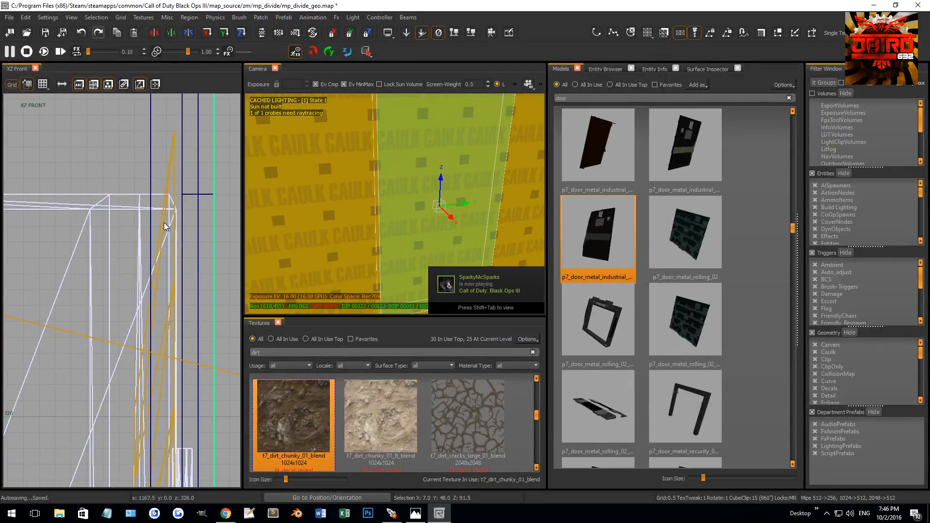
left_click(208, 192)
key("shift+Return")
Delete the brick, concrete base and caulk pieces below the door-height split to open a doorway
key("Escape")
mouse_move(324, 194)
right_mouse_down()
mouse_move(271, 194)
mouse_move(325, 179)
right_mouse_up()
left_click(325, 179, "shift")
left_click(345, 140, "shift")
key("BackSpace")
left_click(352, 139, "shift")
key("BackSpace")
mouse_move(353, 138)
right_mouse_down()
mouse_move(402, 141)
mouse_move(394, 170)
right_mouse_up()
Find a p7_door_metal_security door frame model and place it in the scene near the doorway
left_click(691, 320)
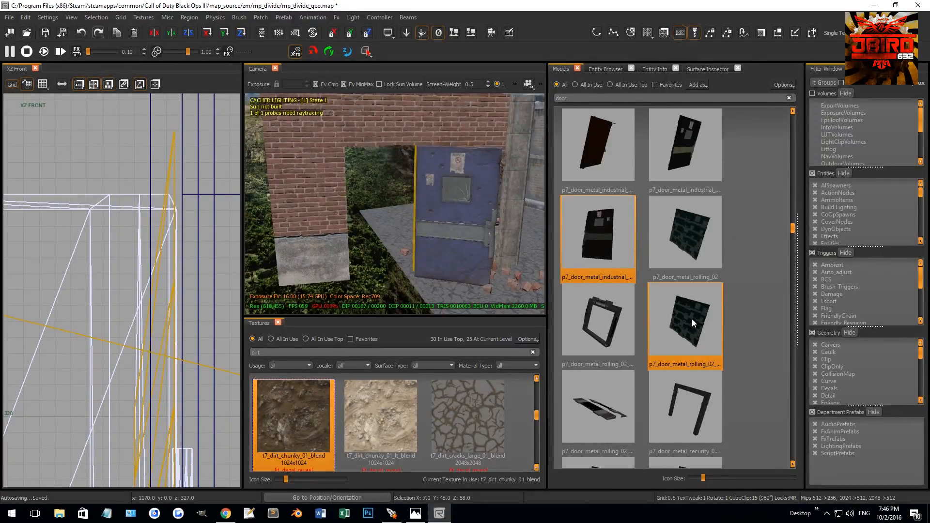
left_click(691, 161)
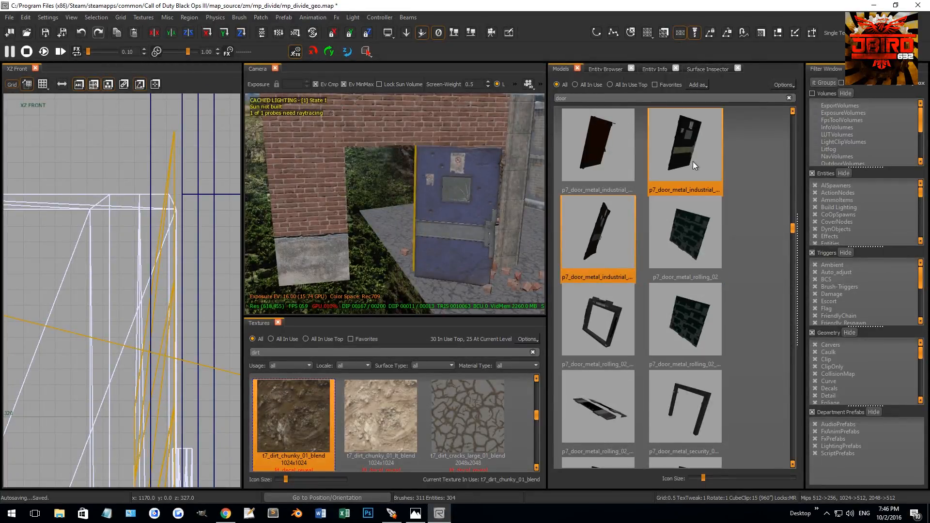
scroll(698, 170, "down", 3)
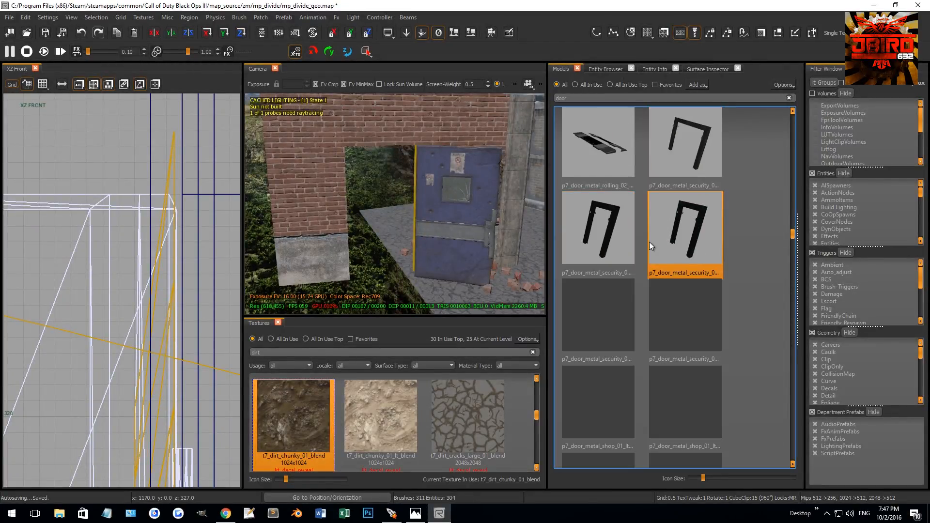
left_click_drag(603, 239, 435, 254)
key("Escape")
Move the security door frame into the wall's doorway and shift it 6 units along Y
right_click_drag(436, 254, 441, 205)
left_click(436, 133, "shift")
scroll(105, 289, "down", 4)
scroll(105, 290, "down", 5)
key("ctrl+Tab")
key("ctrl+Tab")
key("ctrl+Tab")
key("ctrl+Tab")
key("ctrl+Tab")
scroll(131, 312, "down", 5)
left_click_drag(132, 316, 144, 238)
scroll(148, 220, "up", 6)
right_click_drag(311, 233, 311, 228)
key("Escape")
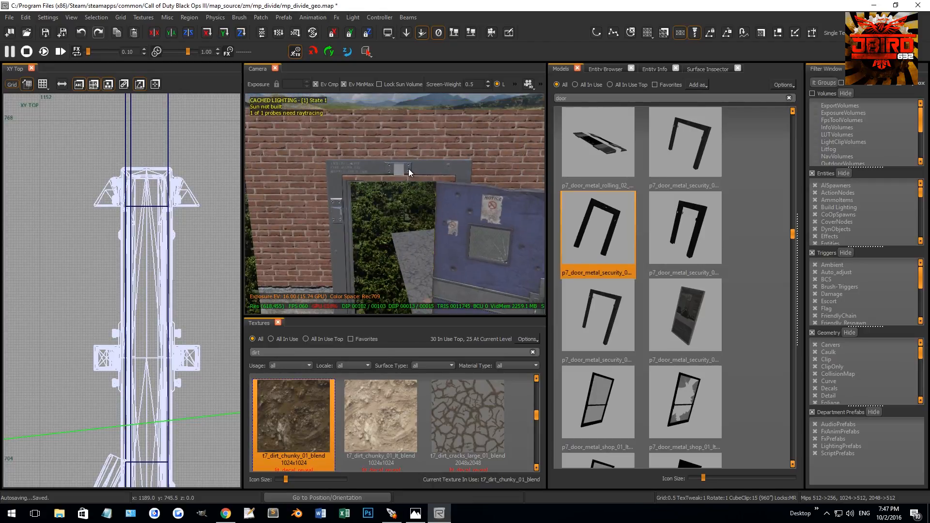
left_click(409, 168, "shift")
left_click_drag(369, 256, 357, 251)
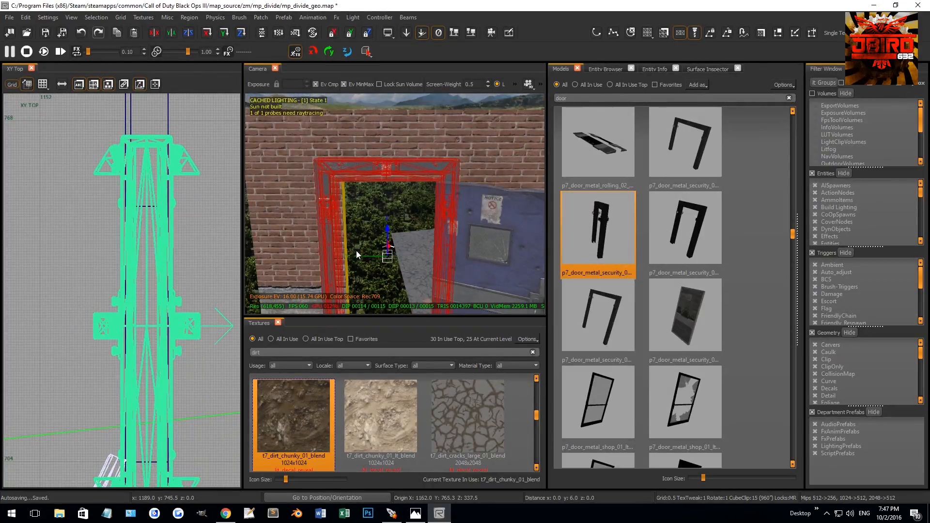
Try fitting a copy of the metal door closed inside the frame by rotating and moving it in line with the wall
key("Escape")
right_click_drag(390, 225, 400, 223)
left_click(446, 214, "shift")
scroll(161, 264, "down", 4)
key("r")
left_click_drag(126, 321, 156, 318)
key("r")
scroll(153, 325, "up", 5)
left_click_drag(153, 359, 161, 320)
key("grave")
key("Escape")
Select the three wall brushes beyond the doorway and pull their doorway-side end back 6 units along Y
left_click(317, 194, "shift")
left_click(320, 233, "shift")
right_click_drag(320, 232, 365, 228)
left_click(364, 222, "shift")
scroll(159, 213, "down", 4)
right_click_drag(159, 213, 167, 290)
scroll(169, 284, "up", 4)
scroll(171, 224, "up", 2)
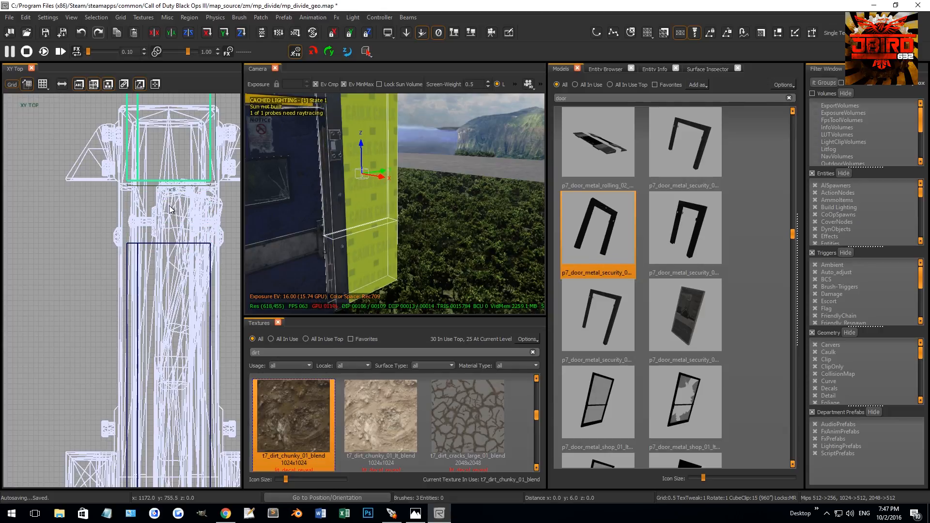
Delete the closed copy of the metal door from the doorway
key("Escape")
right_click_drag(327, 167, 374, 211)
left_click(364, 225, "shift")
key("BackSpace")
key("Escape")
Extend the brick and caulk lintel brushes above the doorway to meet the pulled-back wall section
right_click_drag(394, 139, 504, 153)
left_click(394, 139, "shift")
left_click(504, 153, "shift")
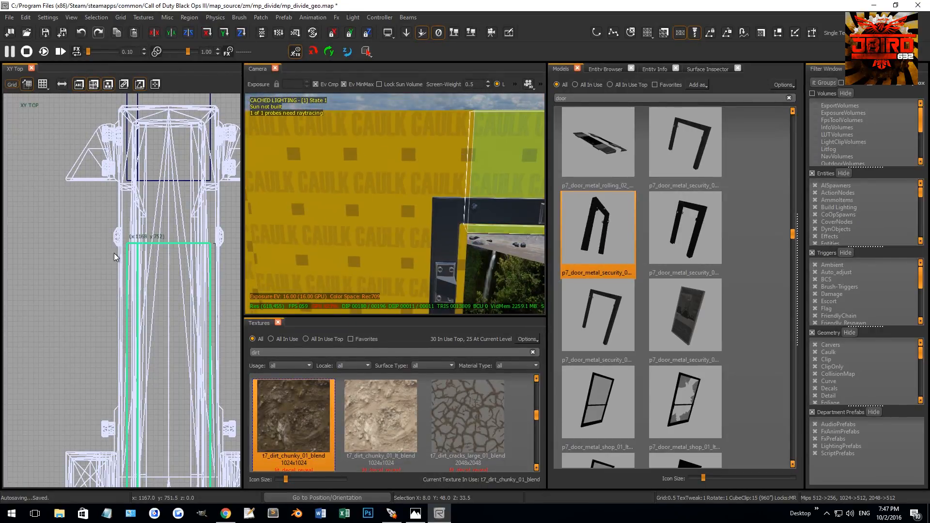
right_click_drag(151, 202, 135, 252)
mouse_move(135, 252)
left_mouse_down()
mouse_move(139, 200)
mouse_move(132, 249)
mouse_move(136, 199)
mouse_move(128, 226)
left_mouse_up()
key("Escape")
Pull the end of the caulk wall brush on the doorway's hinge side back to Y 701.5
mouse_move(421, 228)
right_mouse_down()
mouse_move(449, 242)
mouse_move(449, 221)
mouse_move(379, 208)
mouse_move(418, 208)
right_mouse_up()
left_click(388, 207, "shift")
scroll(112, 303, "down", 7)
right_click_drag(112, 303, 138, 218)
scroll(158, 277, "up", 9)
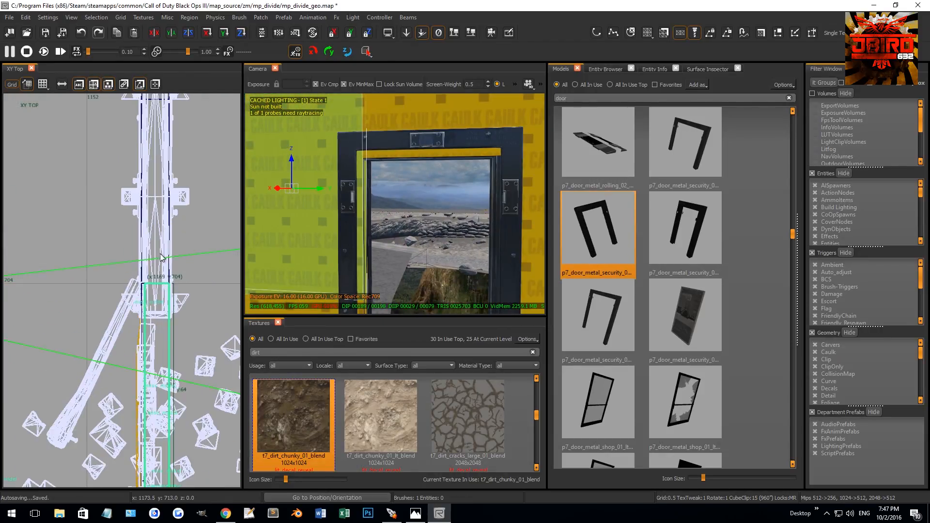
left_click_drag(155, 288, 157, 330)
key("Escape")
Shift the Y 704 ends of the adjoining wall brush and the two lintel brushes to Y 701.5, behind the frame
right_click_drag(359, 198, 370, 249, "ctrl")
left_click(370, 250, "shift")
right_click_drag(147, 318, 146, 277)
left_click_drag(145, 275, 152, 318)
key("Escape")
mouse_move(336, 237)
right_mouse_down("ctrl")
mouse_move(357, 196)
mouse_move(388, 191)
right_mouse_up("ctrl")
left_click(370, 200, "shift")
left_click(413, 174, "shift")
left_click_drag(116, 316, 117, 359)
key("Escape")
Select the brick brush on the doorway's hinge side and pull its end back to Y 701.5
right_click_drag(339, 274, 414, 246)
left_click(419, 190, "shift")
mouse_move(403, 194)
right_mouse_down()
mouse_move(431, 218)
mouse_move(383, 214)
mouse_move(399, 214)
right_mouse_up()
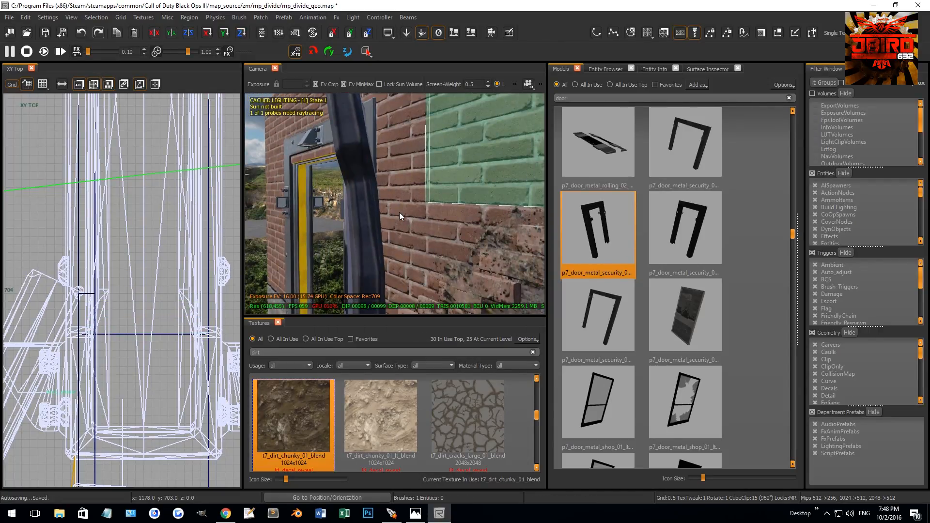
key("Escape")
left_click(397, 213, "shift")
left_click_drag(105, 291, 82, 308)
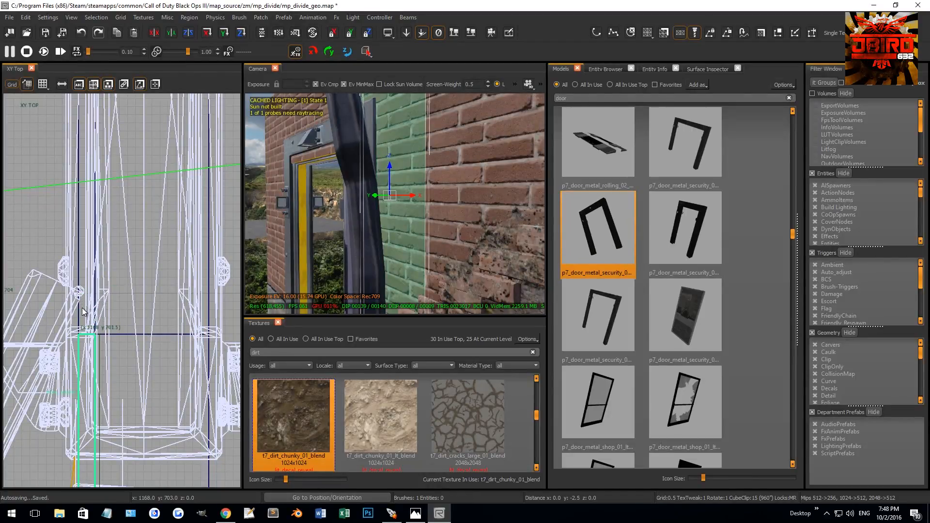
key("Escape")
Select both lintel brushes and raise their underside 3.5 units to sit hidden behind the door frame's top
right_click_drag(369, 209, 397, 214)
mouse_move(345, 232)
right_mouse_down()
mouse_move(361, 229)
mouse_move(345, 232)
right_mouse_up()
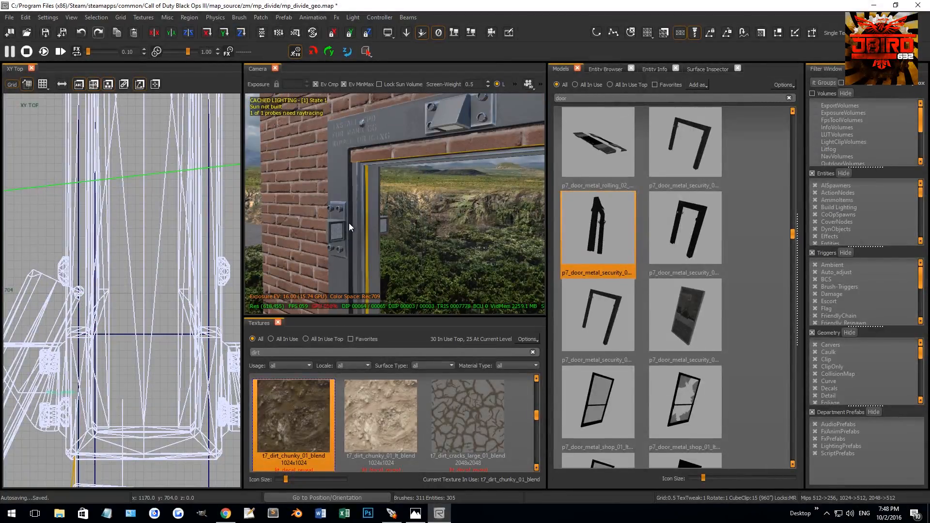
left_click(386, 158, "shift")
mouse_move(447, 156)
right_mouse_down()
mouse_move(490, 154)
mouse_move(447, 157)
right_mouse_up()
left_click(446, 155, "shift")
key("ctrl+Tab")
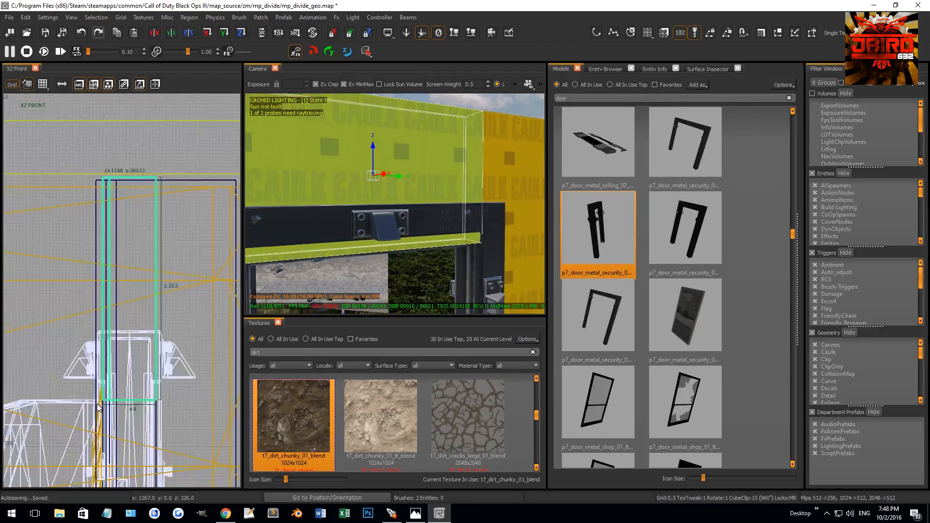
mouse_move(135, 414)
left_mouse_down()
mouse_move(143, 382)
mouse_move(129, 395)
mouse_move(129, 380)
left_mouse_up()
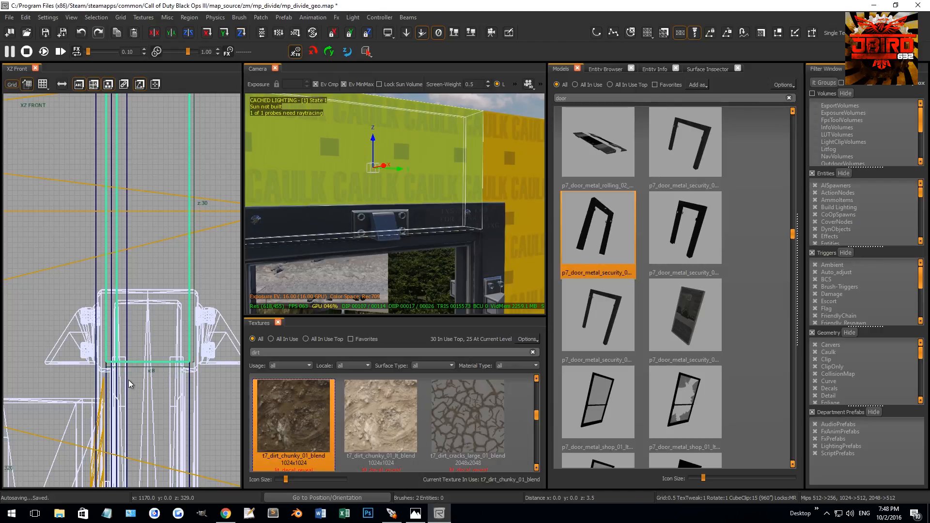
Try to shift the three wall brushes bordering the door frame on the doorway's latch side
key("Escape")
mouse_move(395, 243)
right_mouse_down()
mouse_move(420, 195)
mouse_move(412, 200)
right_mouse_up()
left_click(412, 200, "shift")
scroll(158, 295, "down", 3)
right_click_drag(333, 237, 333, 237)
left_click(385, 234, "shift")
left_click(384, 263, "shift")
right_click_drag(385, 263, 428, 258)
key("ctrl+z")
left_click(472, 241, "shift")
scroll(134, 366, "down", 6)
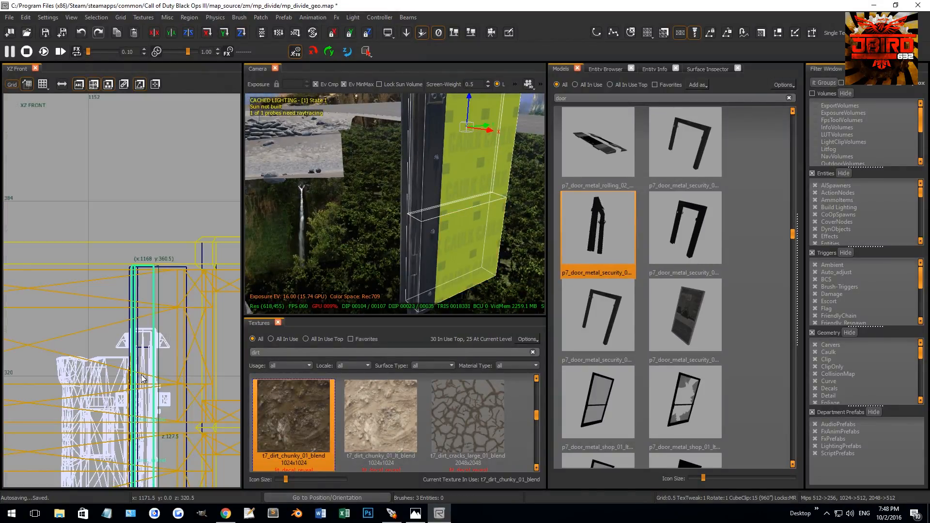
key("ctrl+Tab")
key("ctrl+Tab")
scroll(126, 286, "up", 8)
left_click_drag(125, 357, 131, 334)
right_click_drag(363, 242, 362, 242)
key("ctrl+z")
key("Escape")
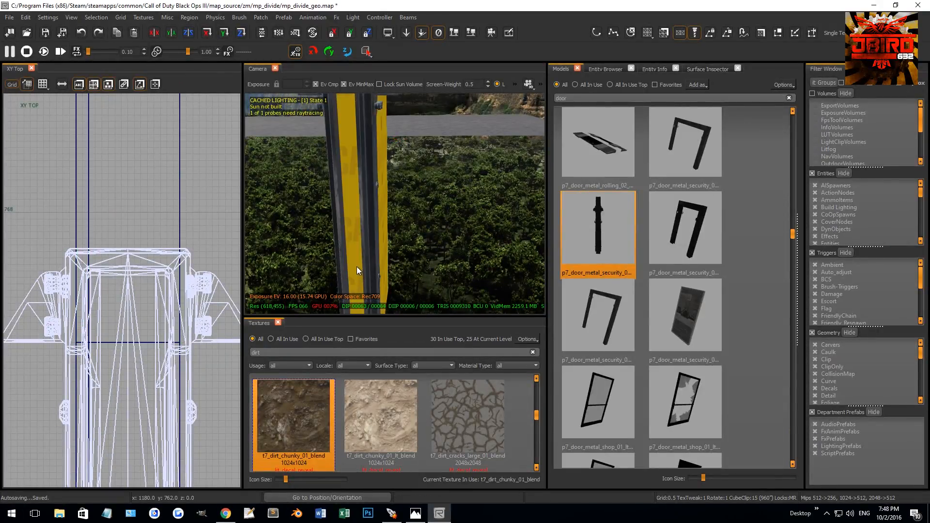
Examine the exposed caulk faces and gaps inside the door frame's latch-side jamb
right_click_drag(362, 281, 370, 233)
left_click(398, 183, "ctrl+shift")
key("Escape")
right_click_drag(398, 183, 399, 183)
left_click(377, 219, "ctrl+shift")
right_click_drag(377, 219, 380, 249)
left_click(385, 228, "ctrl+shift")
key("Escape")
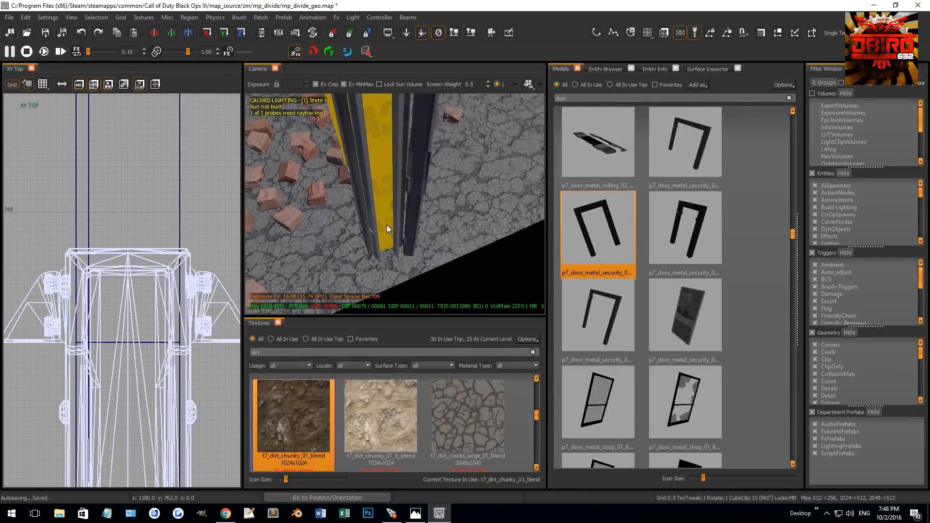
right_click_drag(383, 206, 383, 206)
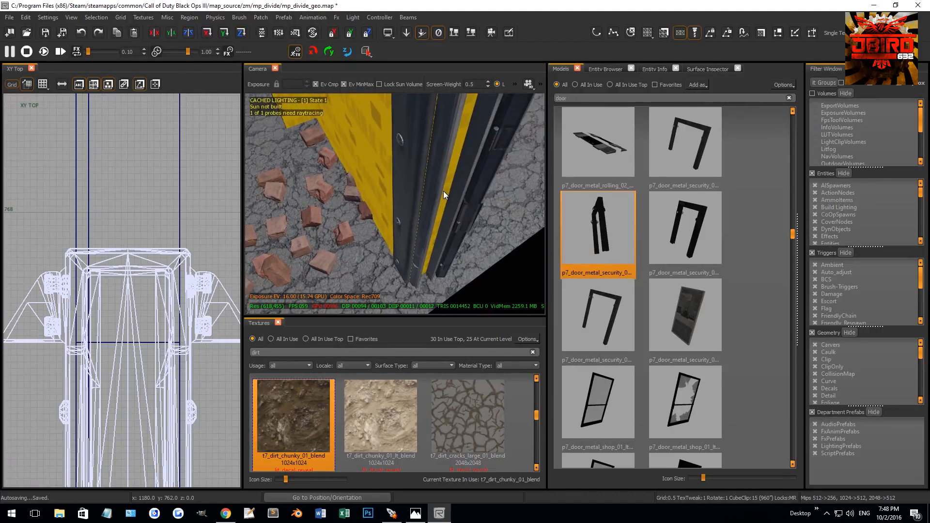
left_click(441, 205, "shift")
left_click(440, 231, "shift")
key("Escape")
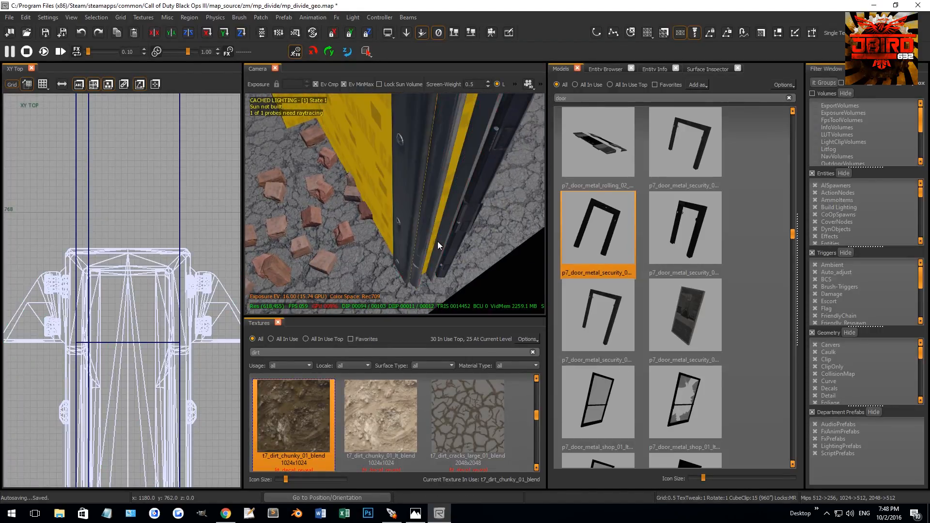
Draw a filler brush about 4.5 units wide between the two sides of the door frame's latch-side jamb
right_click_drag(438, 241, 437, 241)
scroll(116, 358, "down", 3)
scroll(117, 357, "down", 6)
scroll(116, 358, "up", 9)
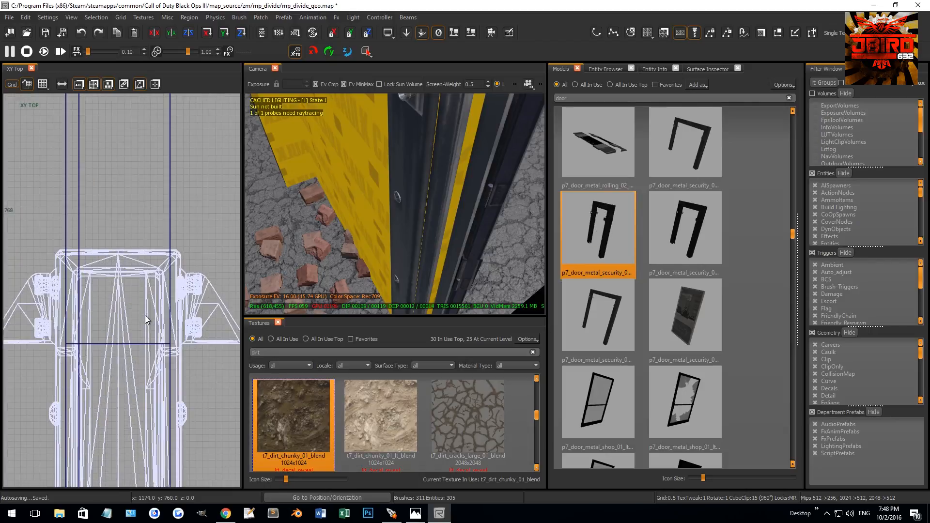
left_click_drag(145, 389, 85, 365)
scroll(87, 378, "up", 6)
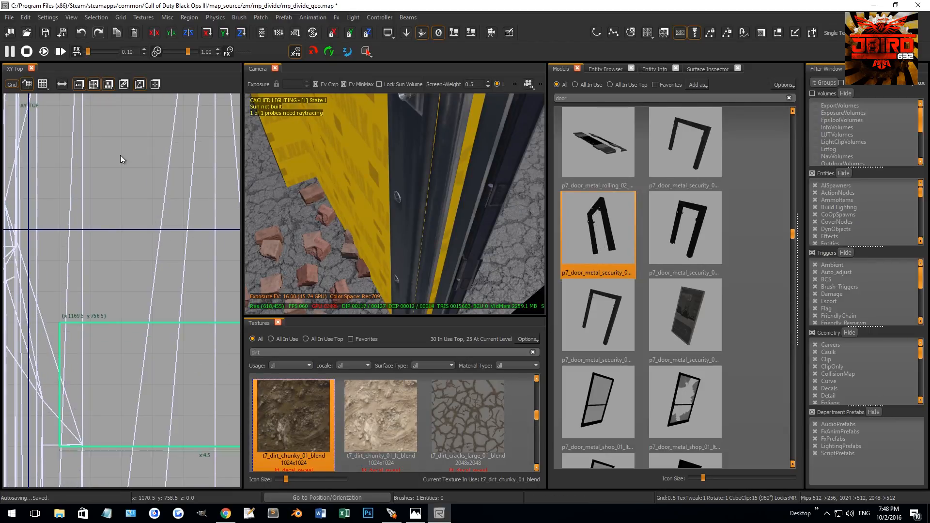
Set the grid to 0.25 and resize the filler brush to start at X 1169.75 and span 3.25 units back to Y 758
left_click(122, 18)
mouse_move(127, 29)
left_click(227, 28)
left_click_drag(52, 383, 65, 384)
scroll(73, 392, "down", 5)
scroll(170, 422, "up", 3)
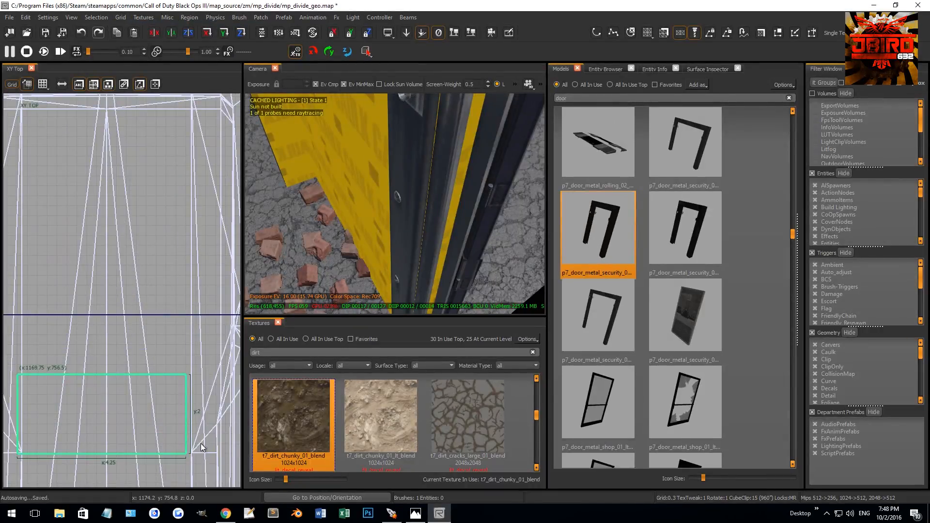
left_click_drag(164, 459, 163, 449)
left_click_drag(133, 325, 135, 264)
Lower the filler brush's top to Z 330.5 inside the frame and extend its bottom down to the ground
right_click_drag(369, 218, 342, 249)
key("ctrl+Tab")
scroll(161, 277, "down", 8)
right_click_drag(135, 186, 129, 222)
scroll(134, 208, "up", 4)
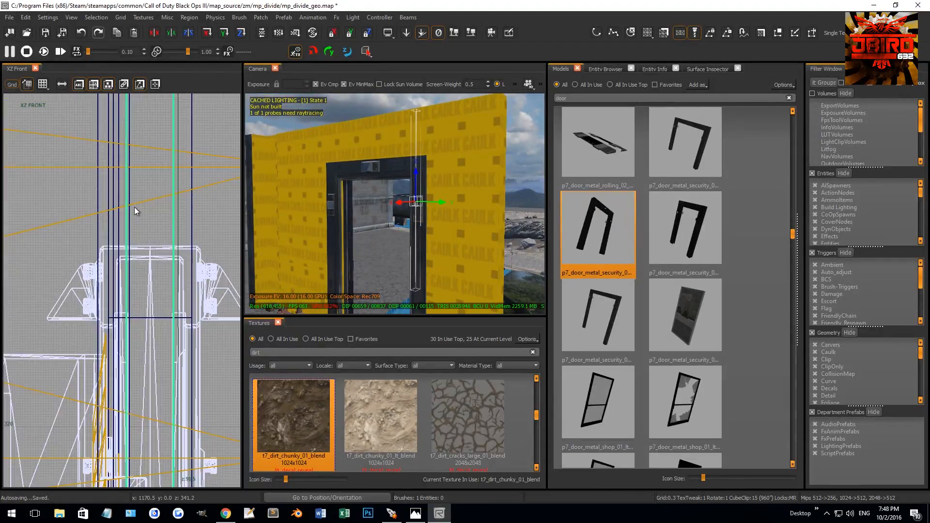
scroll(127, 212, "down", 4)
left_click_drag(132, 159, 140, 267)
scroll(138, 262, "up", 5)
left_click_drag(129, 286, 127, 410)
scroll(127, 410, "up", 3)
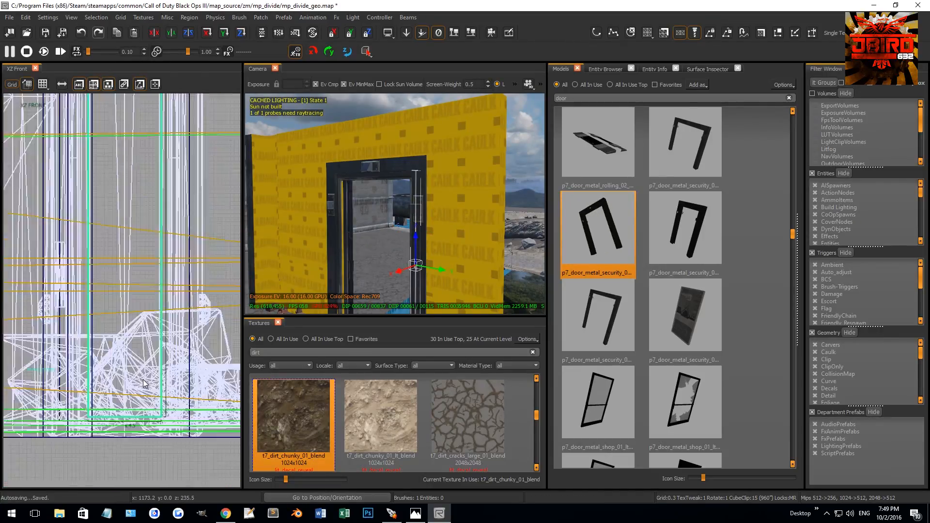
left_click_drag(145, 441, 144, 452)
Filter the textures by "metal" and apply p7_cai_metal_angled_fence_01 to the filler brush's face toward the doorway opening
mouse_move(381, 258)
right_mouse_down()
mouse_move(387, 276)
mouse_move(381, 258)
mouse_move(437, 227)
right_mouse_up()
key("Escape")
left_click_drag(270, 353, 222, 353)
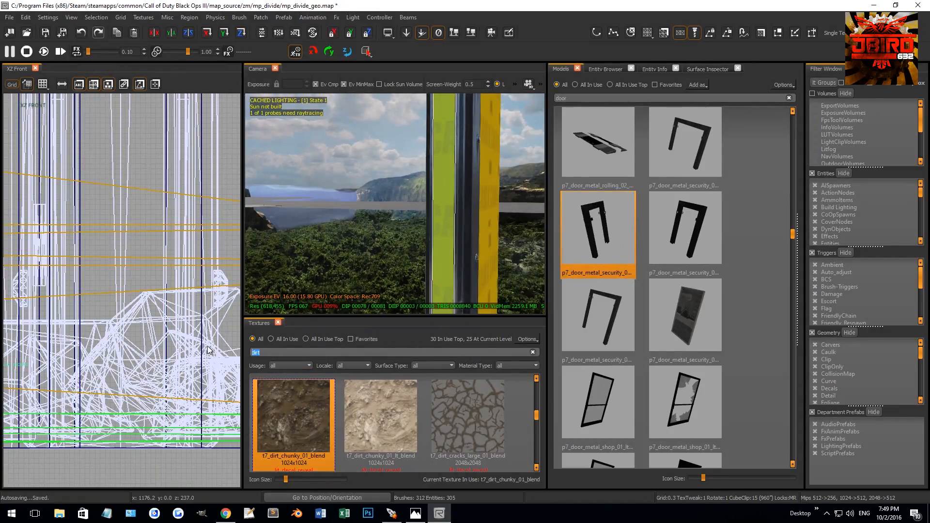
type("metal")
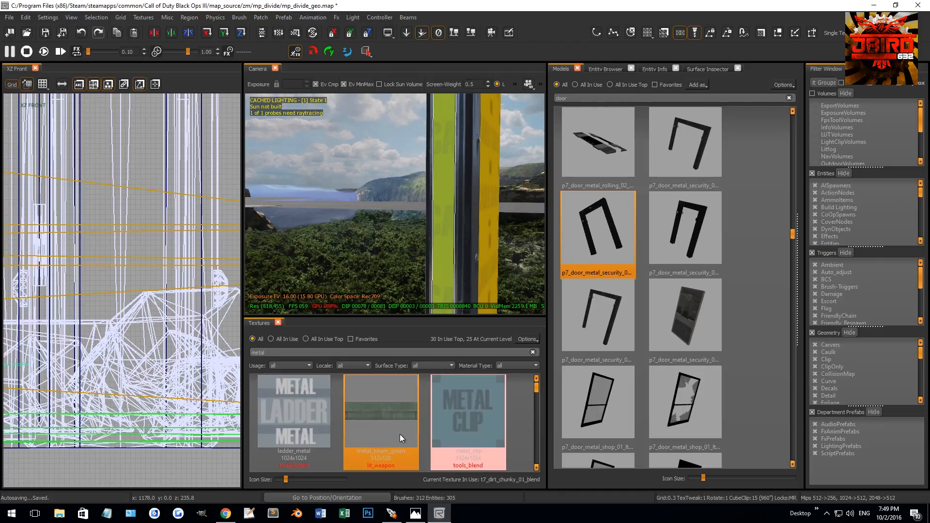
scroll(392, 425, "down", 5)
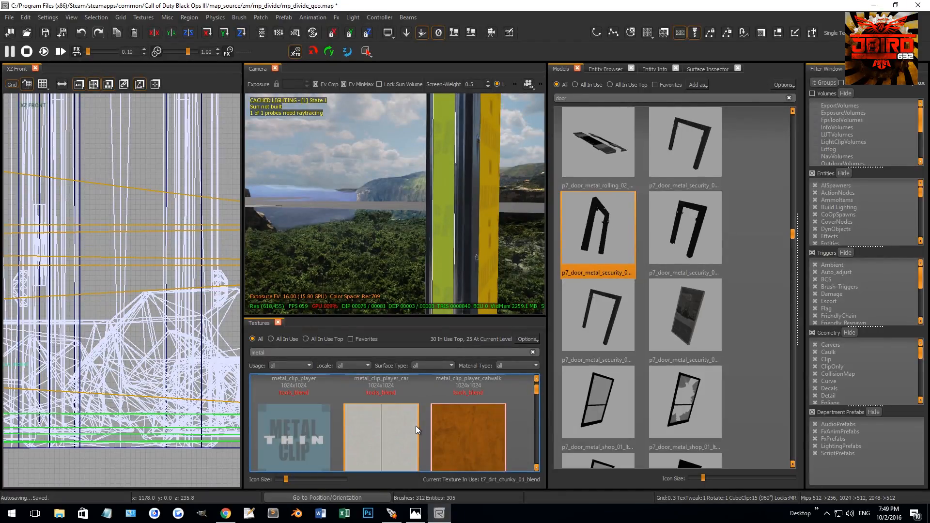
scroll(416, 426, "down", 3)
scroll(397, 428, "down", 2)
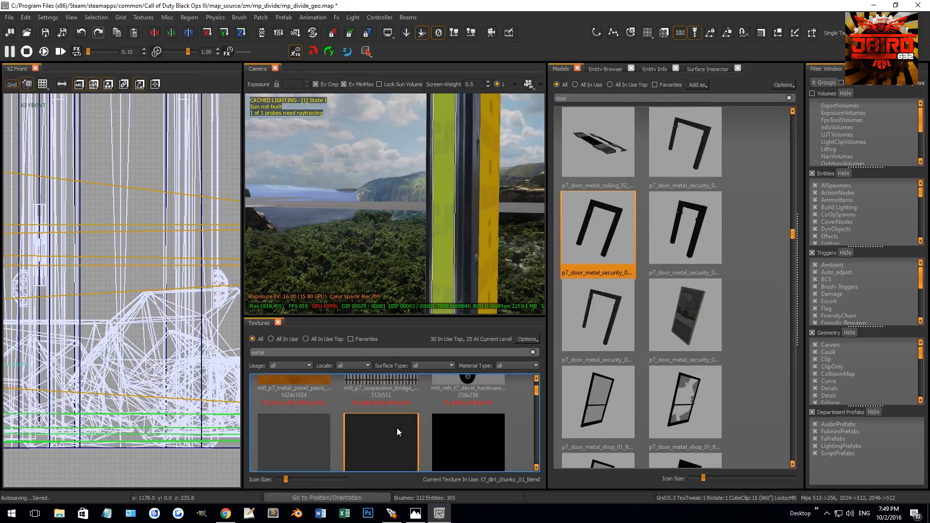
left_click(444, 437)
Set the rotation of the metal texture on the filler brush's face to 90
key("s")
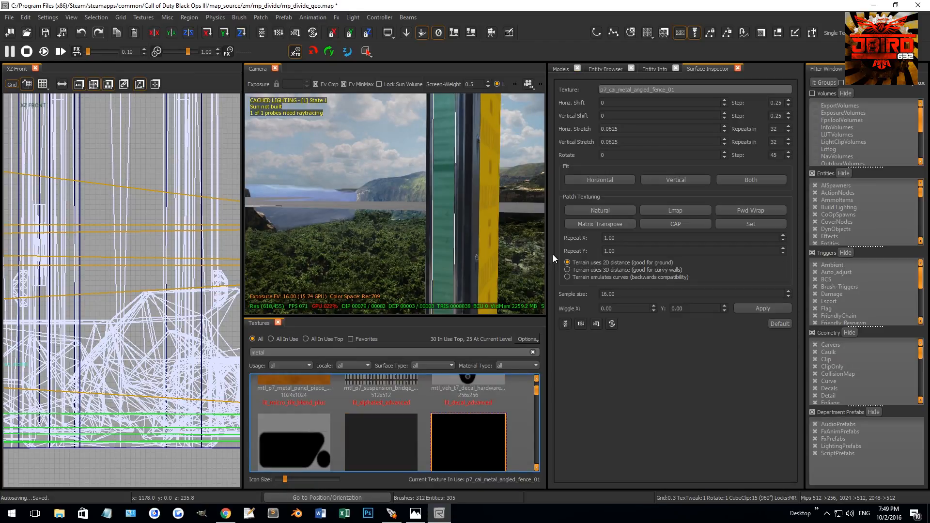
double_click(603, 155)
type("90")
key("Return")
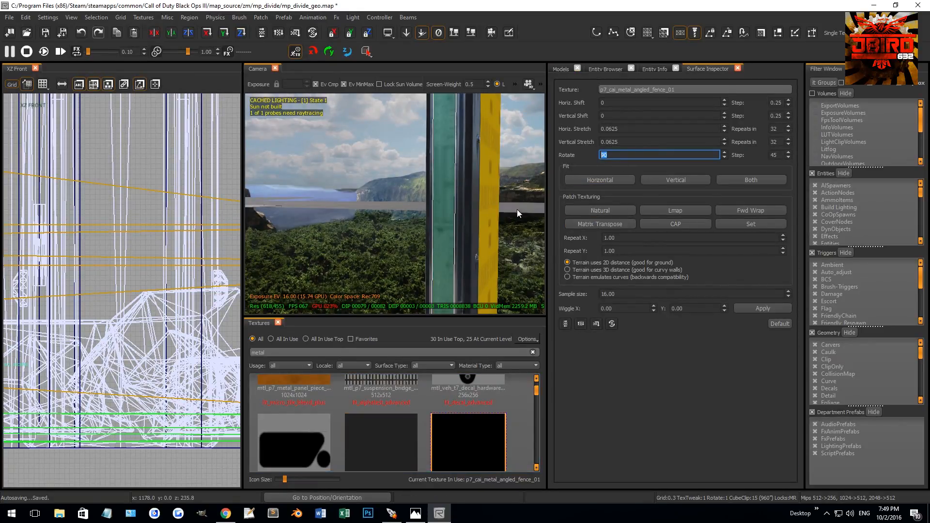
Duplicate the latch-side filler brush and rotate the copy so its metal face points the opposite way
mouse_move(437, 228)
right_mouse_down()
mouse_move(473, 238)
mouse_move(441, 233)
right_mouse_up()
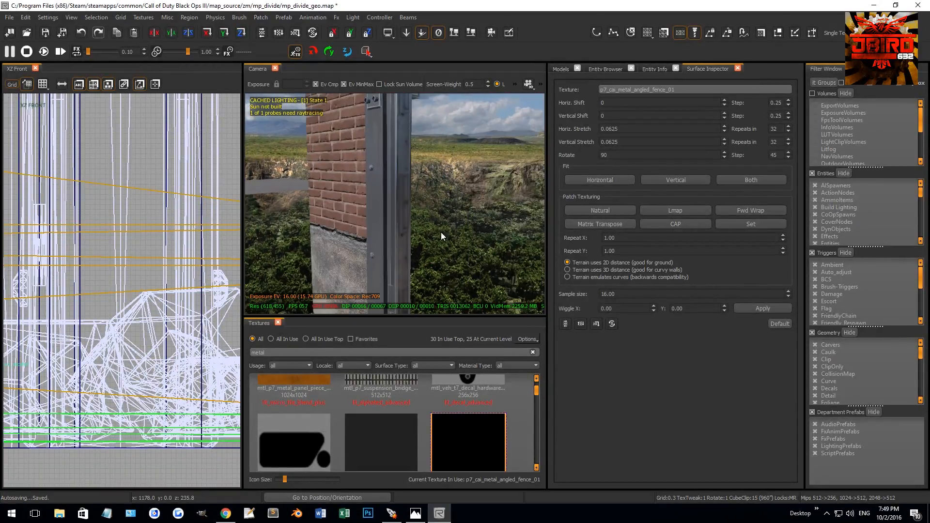
left_click(402, 248, "shift")
key("ctrl+Tab")
key("ctrl+Tab")
scroll(168, 285, "down", 7)
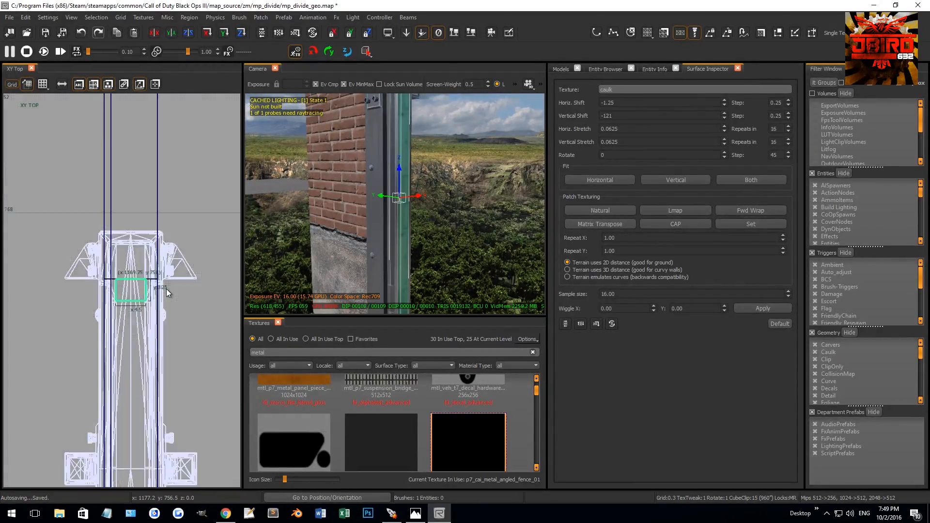
key("r")
key("4")
left_click_drag(114, 280, 124, 281)
right_click_drag(123, 311, 136, 249)
Move the rotated filler copy across the doorway into the hinge-side jamb at Y 704
key("r")
key("3")
mouse_move(124, 216)
left_mouse_down()
mouse_move(127, 424)
mouse_move(133, 333)
left_mouse_up()
scroll(128, 425, "up", 4)
key("0")
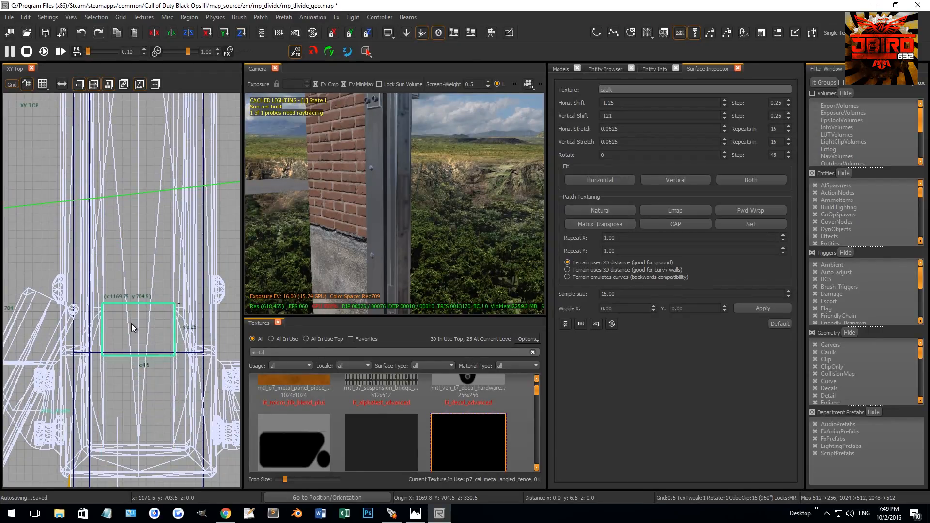
scroll(132, 323, "up", 3)
mouse_move(284, 224)
right_mouse_down()
mouse_move(334, 225)
mouse_move(347, 214)
mouse_move(355, 220)
mouse_move(357, 207)
mouse_move(370, 212)
mouse_move(379, 264)
right_mouse_up()
key("Escape")
Duplicate the hinge-side filler brush and rotate the copy to run horizontally with its metal face down
left_click(379, 264, "shift")
key("ctrl+Tab")
key("ctrl+Tab")
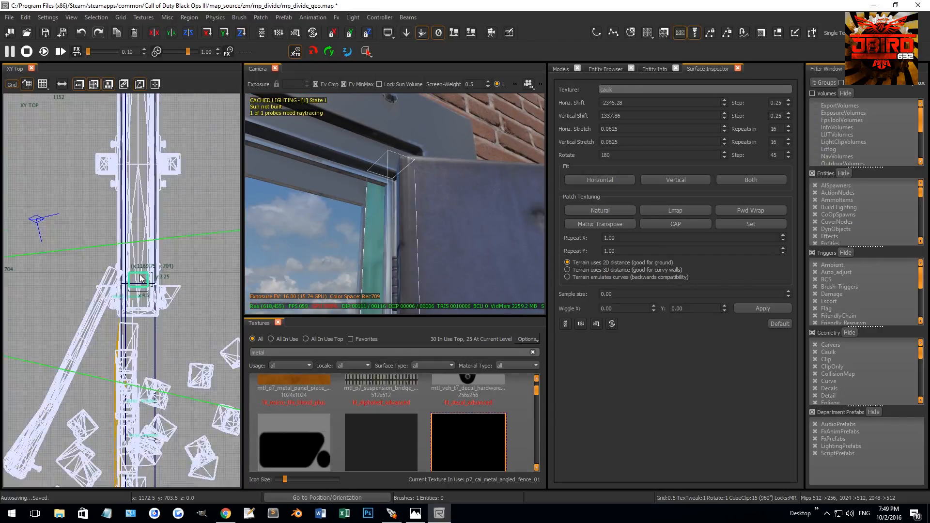
right_click_drag(154, 270, 107, 296)
key("4")
key("r")
mouse_move(147, 277)
left_mouse_down()
mouse_move(137, 310)
mouse_move(165, 234)
mouse_move(126, 266)
mouse_move(135, 267)
left_mouse_up()
key("r")
Position the horizontal filler brush under the frame's header, aligned to Y 758 and Z 330.5
key("grave")
scroll(169, 234, "up", 8)
scroll(158, 242, "up", 3)
right_click_drag(345, 212, 337, 204)
left_click(256, 216, "shift")
left_click(255, 216, "shift")
scroll(162, 245, "up", 5)
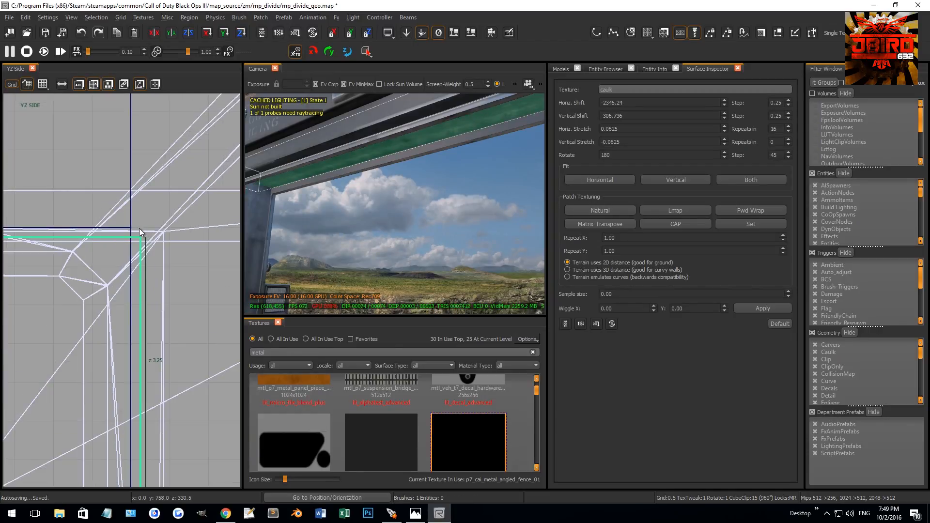
left_click_drag(119, 258, 120, 257)
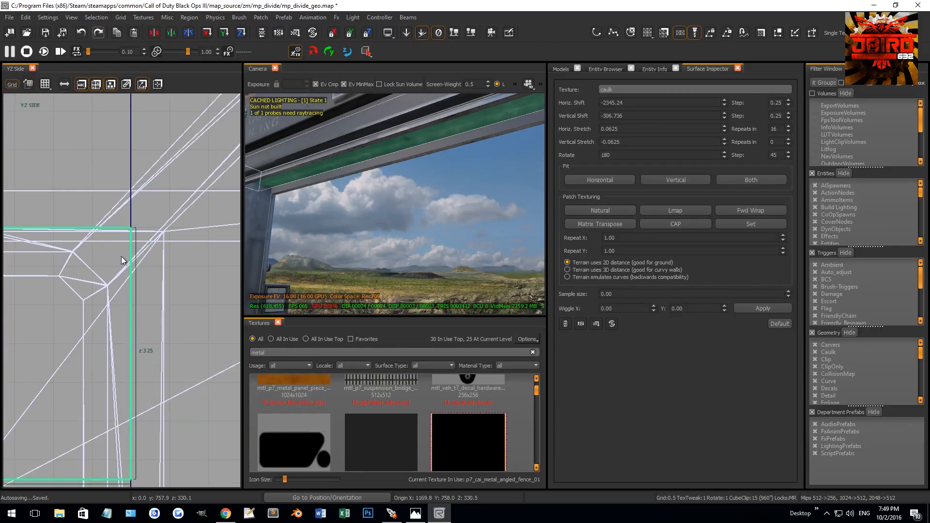
Snap the header filler brush to the grid, extend its underside to 3.5 units tall and pull its latch-side end in 3 units
key("shift+g")
key("ctrl+g")
scroll(125, 256, "down", 9)
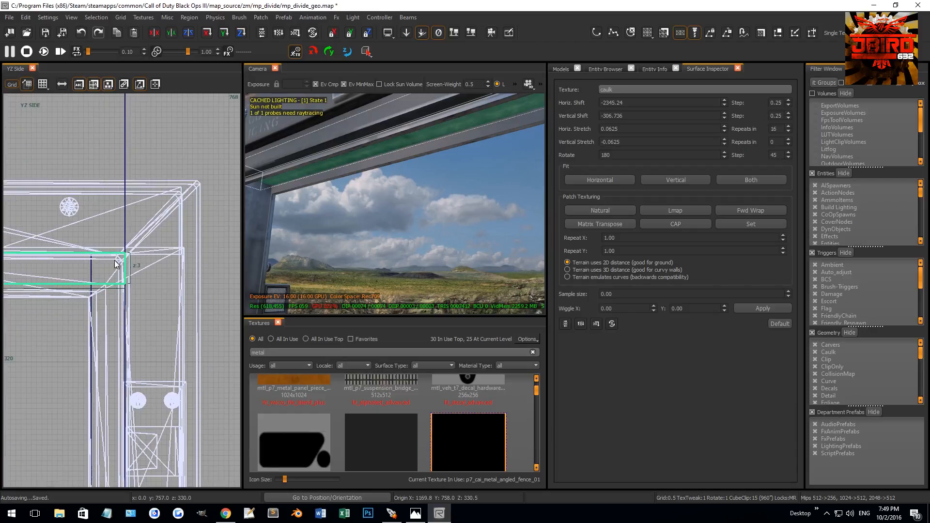
scroll(93, 289, "up", 4)
left_click_drag(83, 294, 83, 306)
scroll(84, 309, "down", 6)
scroll(77, 301, "up", 4)
left_click_drag(76, 296, 36, 298)
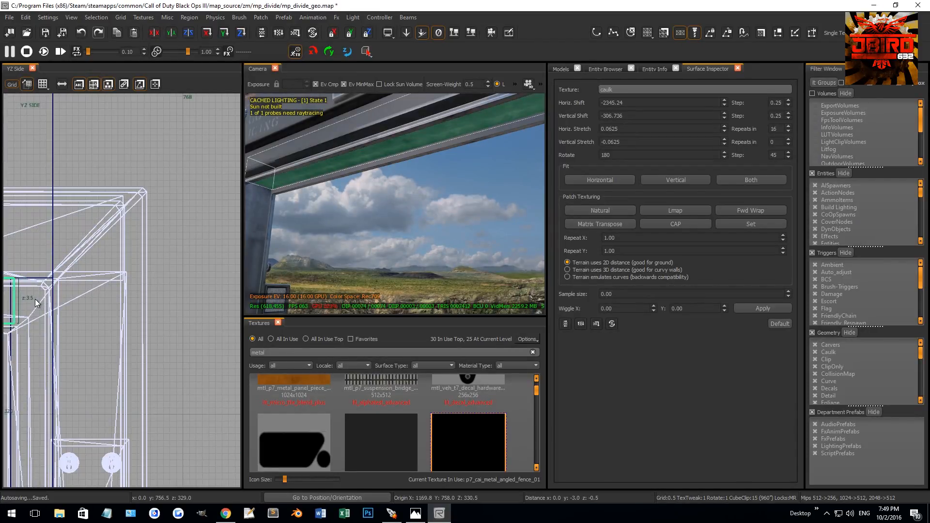
right_click_drag(36, 298, 131, 282)
Set the grid to 0.25 and trim the header filler's latch-side end to fit against the vertical filler
scroll(129, 277, "up", 3)
left_click(121, 17)
mouse_move(160, 25)
left_click(242, 33)
left_click_drag(168, 272, 159, 272)
scroll(147, 272, "down", 12)
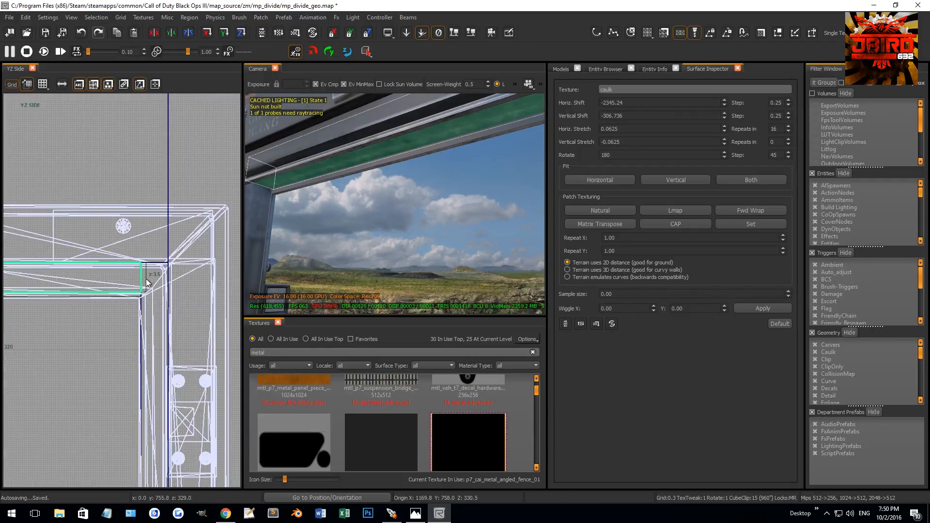
scroll(39, 284, "up", 5)
scroll(55, 268, "up", 5)
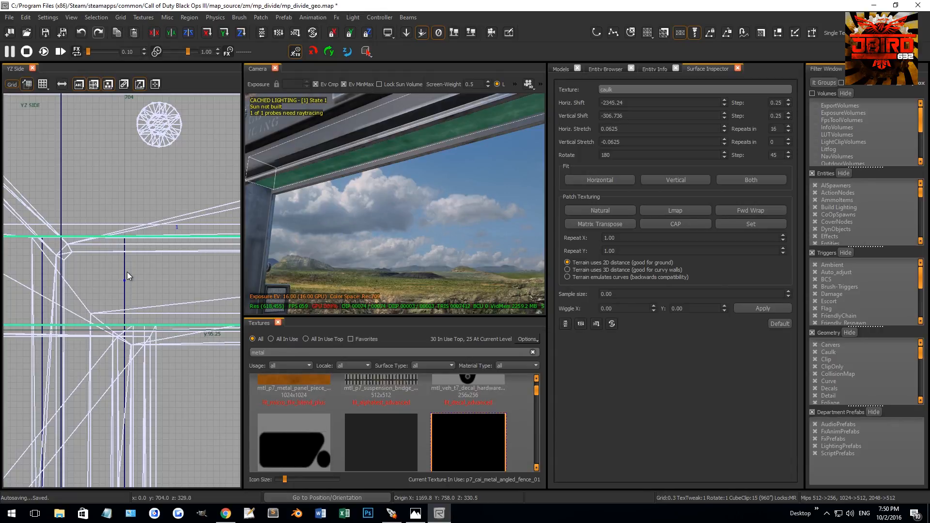
Deselect the header filler, widen the camera view and turn on the lighting preview around the finished doorway wall
left_click(307, 174, "shift")
key("Escape")
mouse_move(307, 174)
right_mouse_down()
mouse_move(310, 262)
mouse_move(343, 218)
mouse_move(343, 175)
mouse_move(368, 184)
mouse_move(339, 155)
right_mouse_up()
right_click_drag(380, 202, 425, 174)
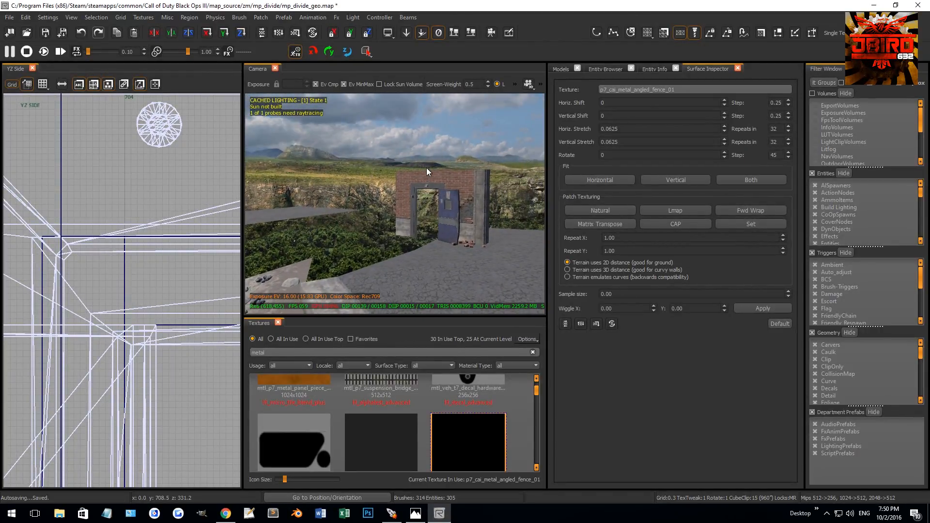
left_click_drag(547, 112, 624, 109)
left_click(539, 87)
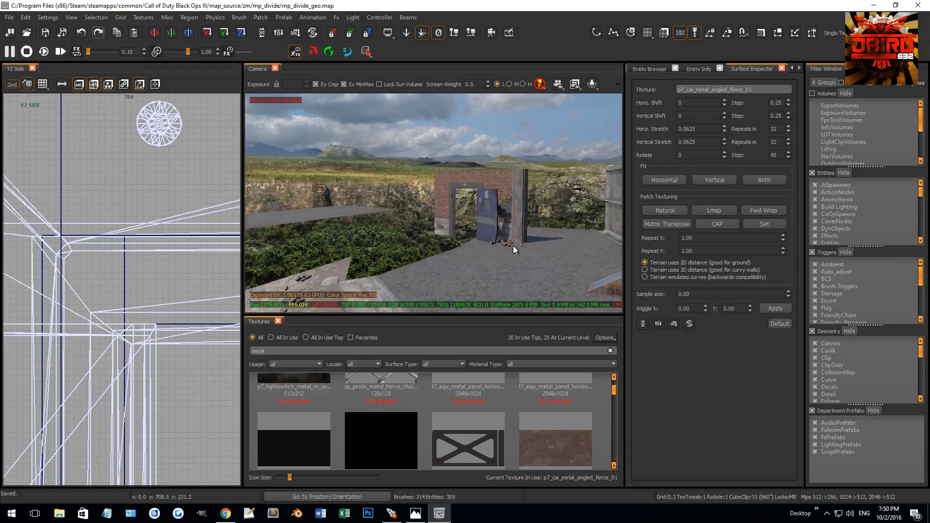
right_click_drag(501, 247, 472, 203)
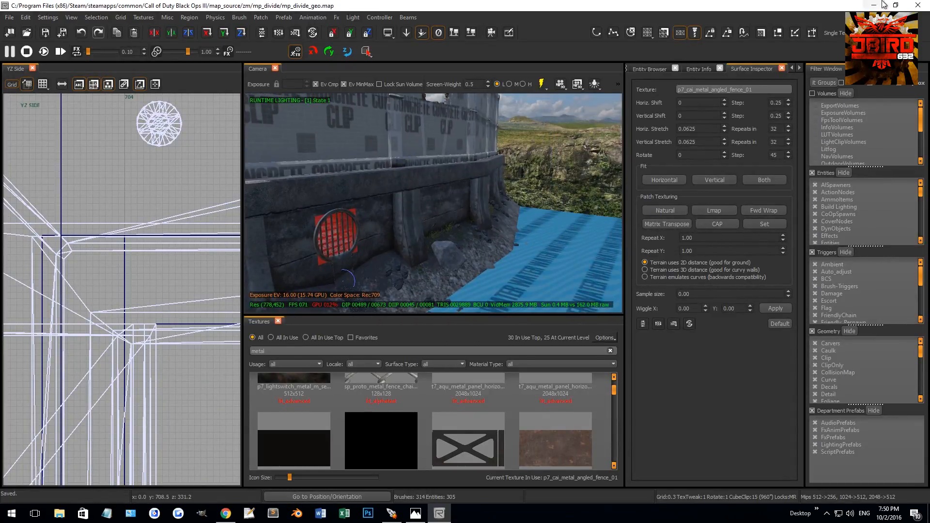
Close the Radiant editor and accept exporting the changed lighting
left_click(914, 6)
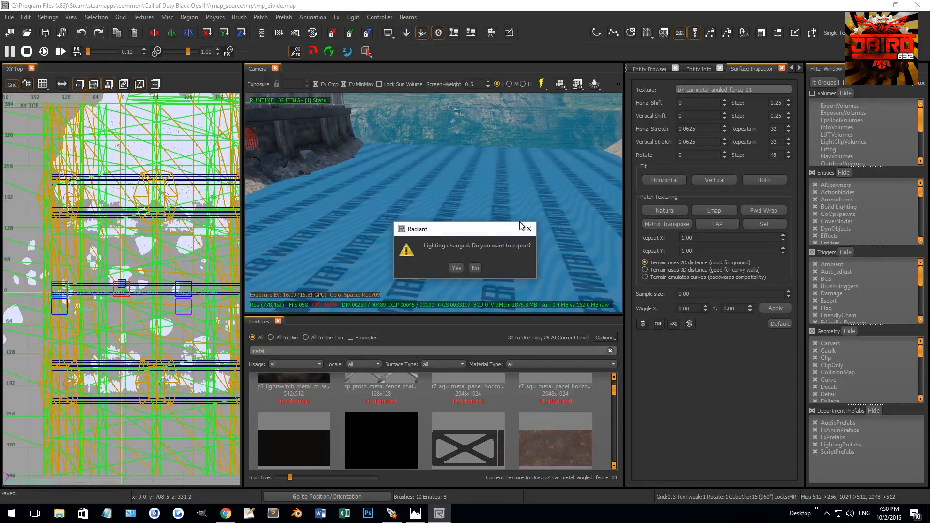
left_click(451, 266)
left_click(460, 302)
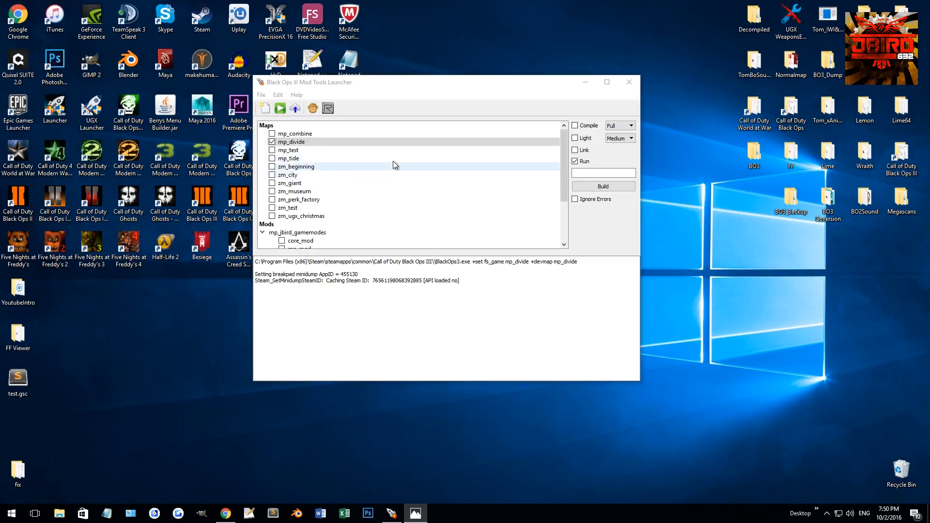
In the Mod Tools Launcher, enable Compile, Light and Link, disable Run, and build mp_divide
left_click(586, 127)
left_click(585, 140)
left_click(583, 150)
left_click(584, 161)
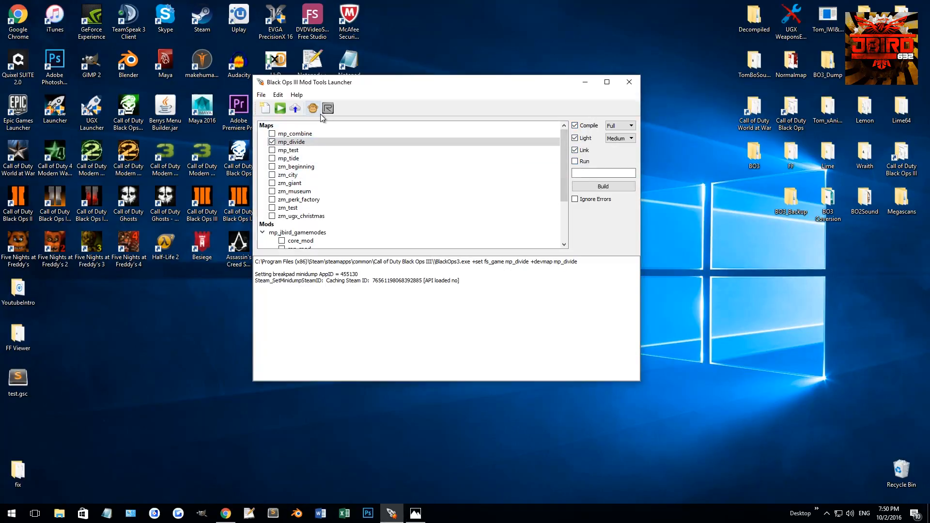
left_click(622, 186)
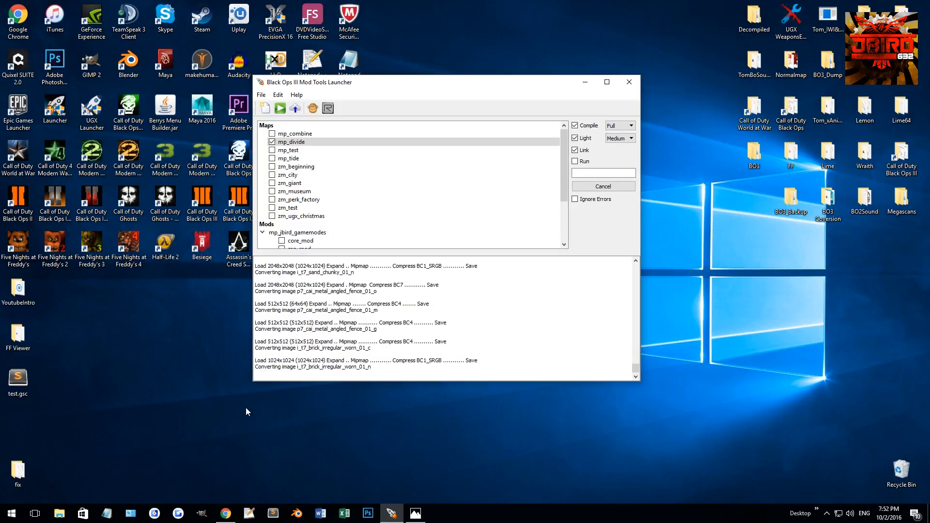
left_click_drag(183, 412, 142, 436)
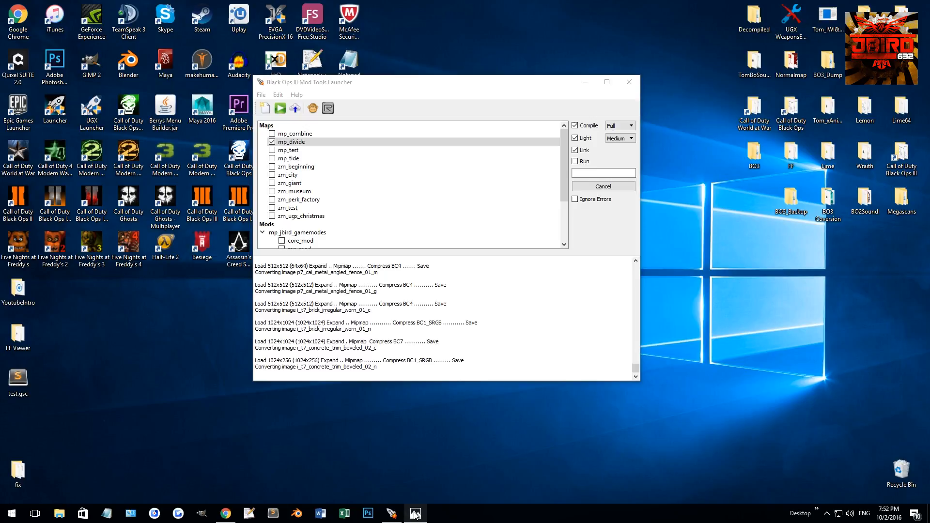
mouse_move(416, 513)
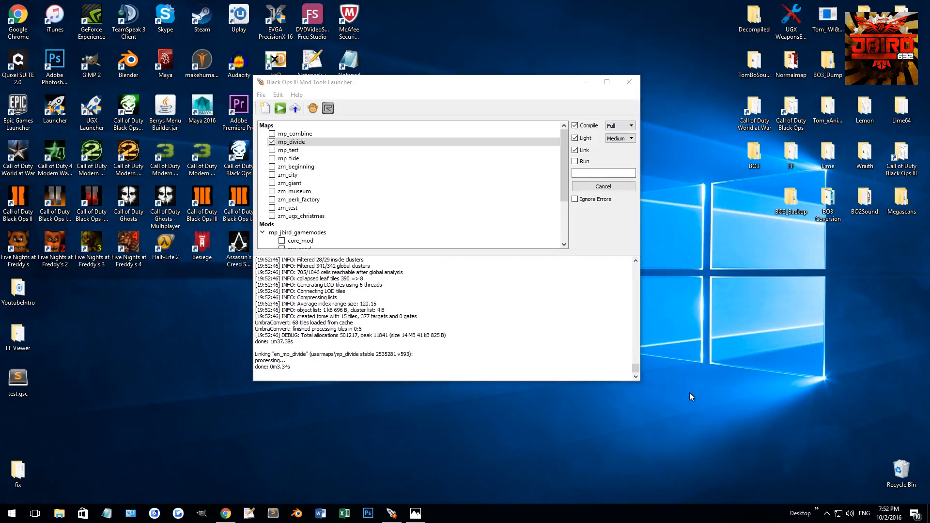
Enable Run, disable Link, Light and Compile, and launch mp_divide in the game
left_click(584, 161)
left_click(585, 152)
left_click(589, 138)
left_click(589, 126)
left_click(604, 186)
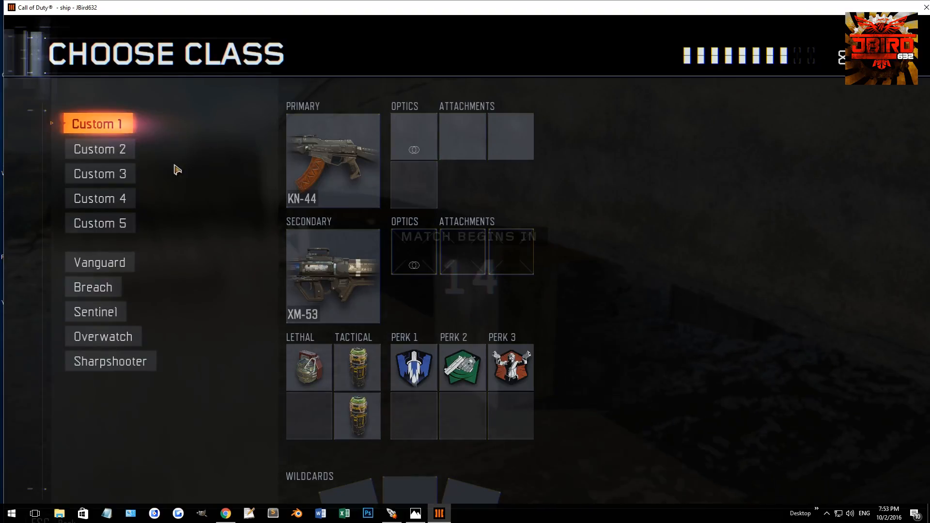
Enter the match with the Custom 2 class and check the team deathmatch scoreboard
left_click(121, 152)
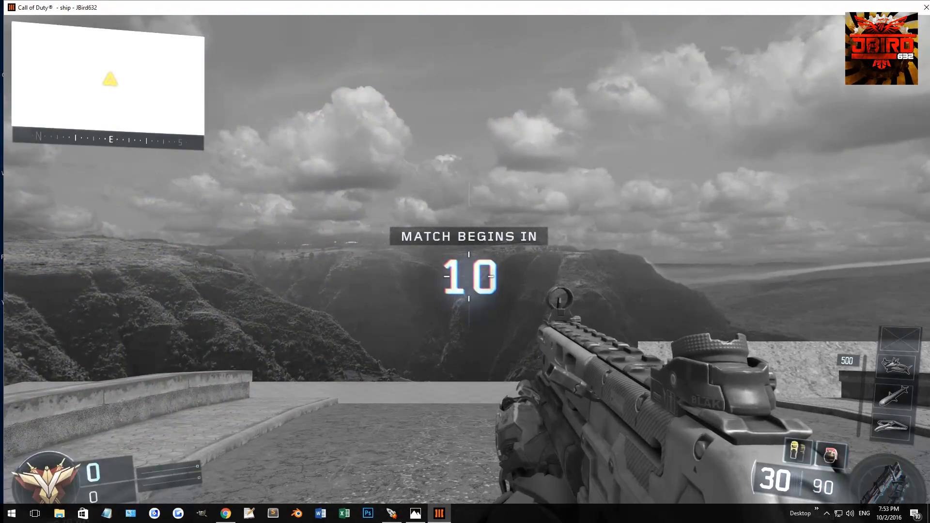
key("Tab")
key("Tab")
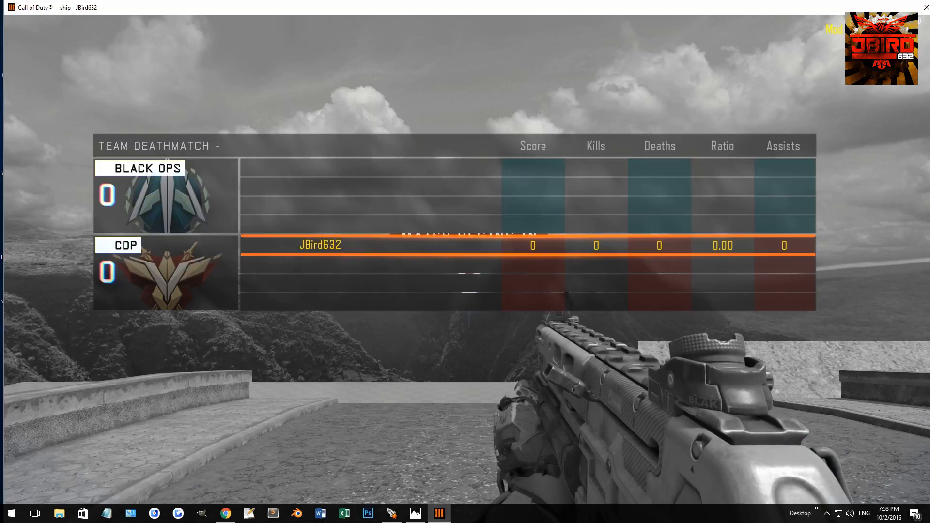
key("Tab")
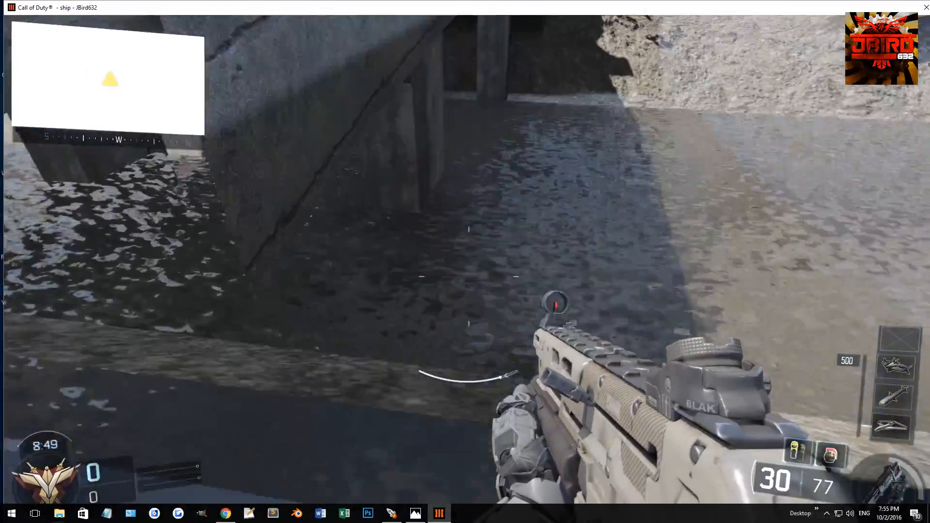
Swim through the map's water to inspect the underwater scenery and water surface, and surface facing the bridge
key("w")
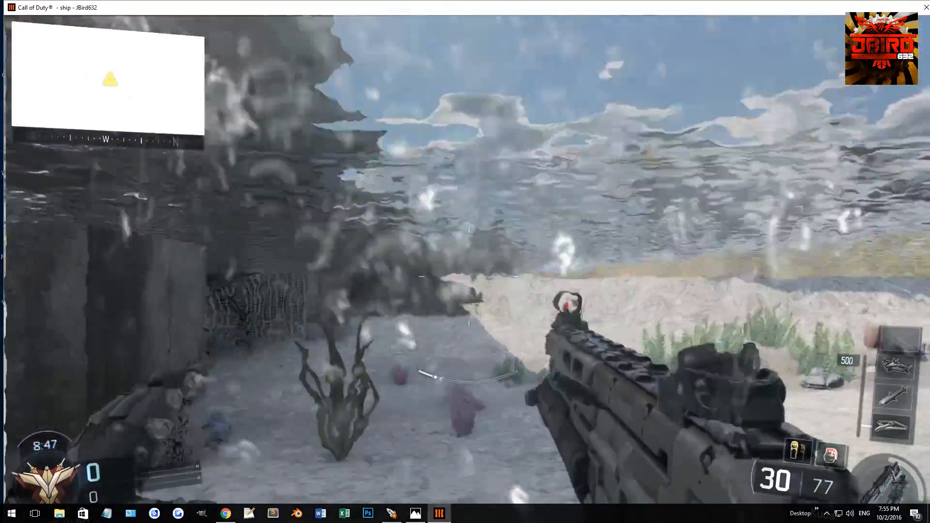
key("w")
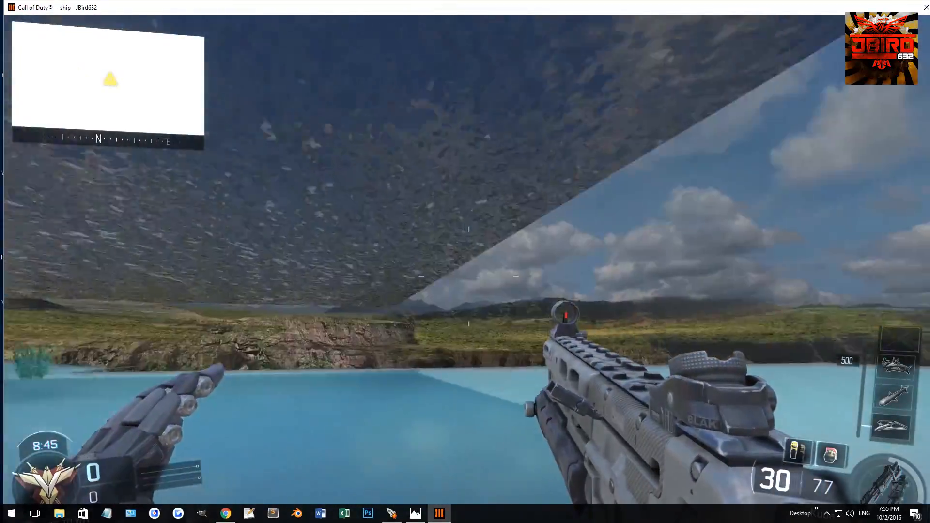
key("w")
key("space")
key("w")
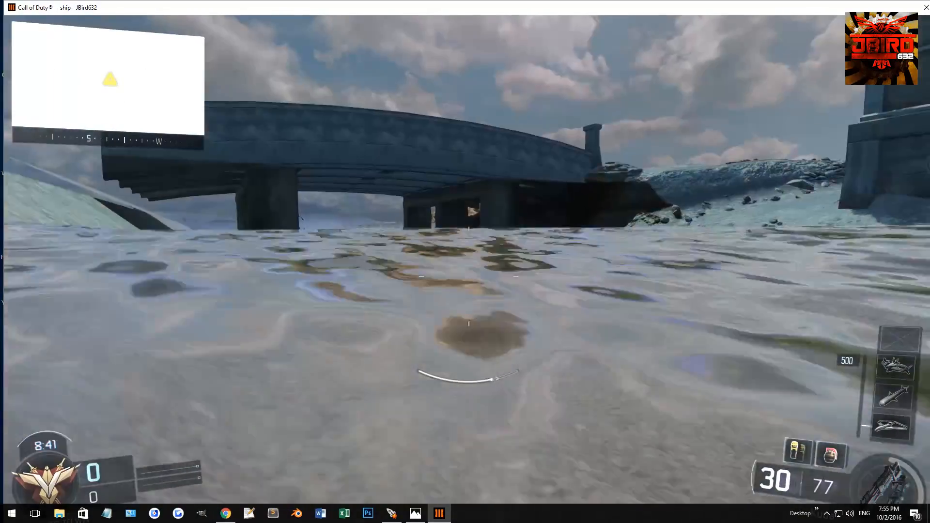